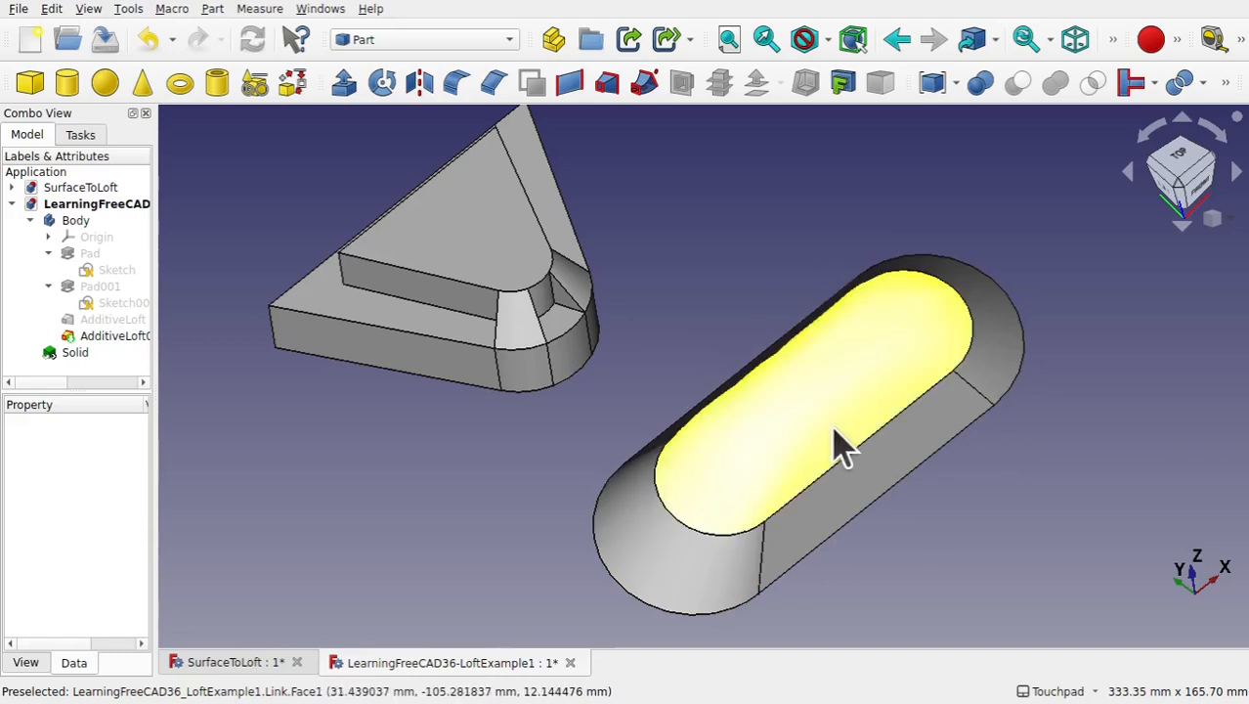
alt+drag(862, 444, 874, 314)
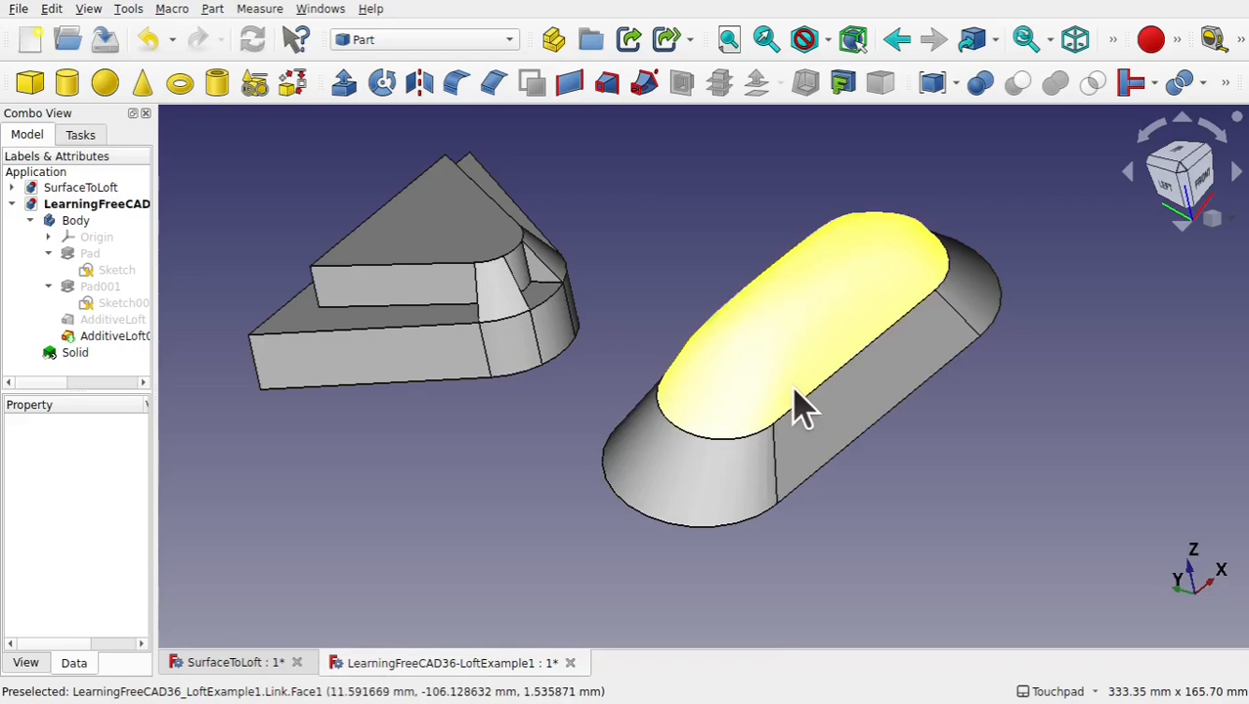
alt+drag(784, 390, 995, 428)
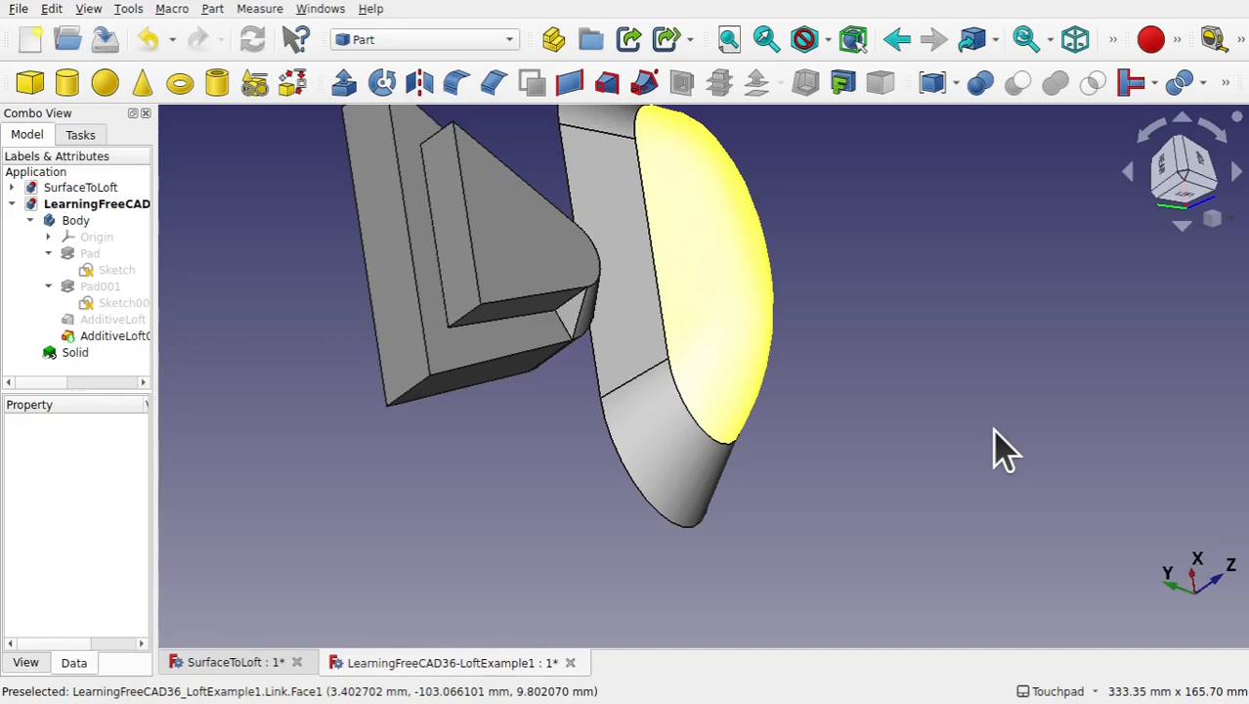
alt+drag(992, 428, 765, 362)
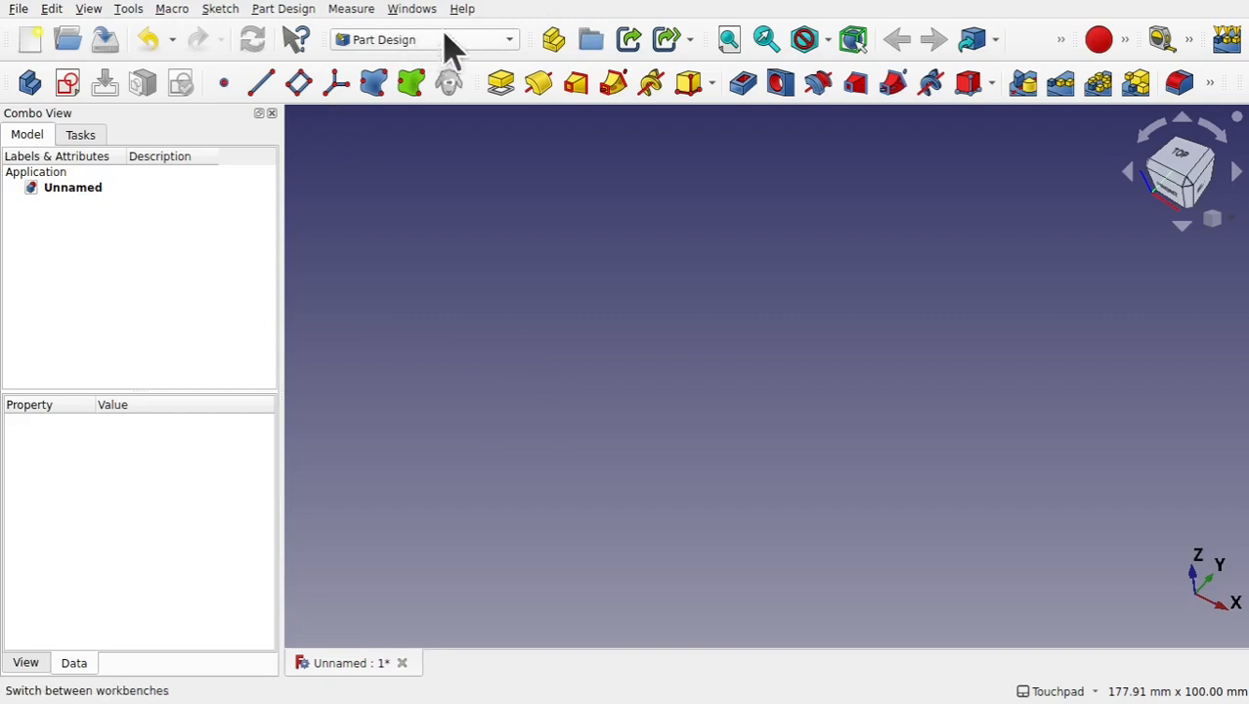
Create a new body and start a sketch on its XY plane.
click(30, 84)
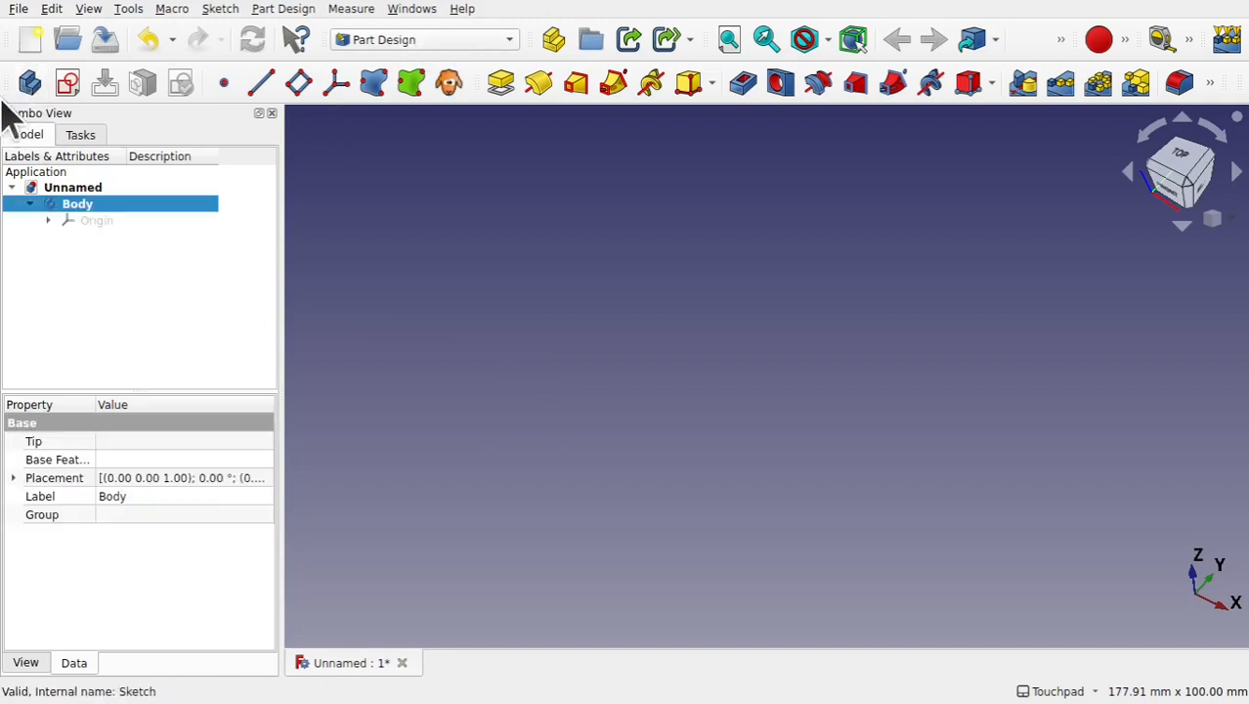
click(68, 84)
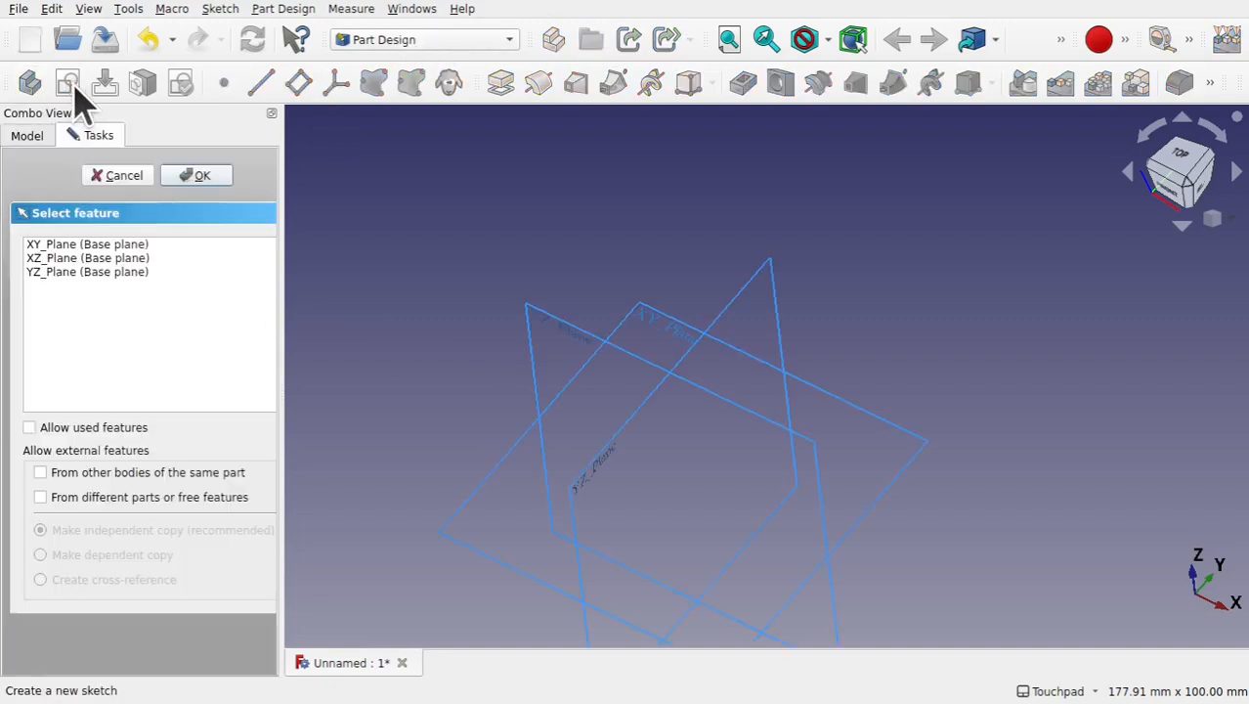
click(74, 245)
click(196, 178)
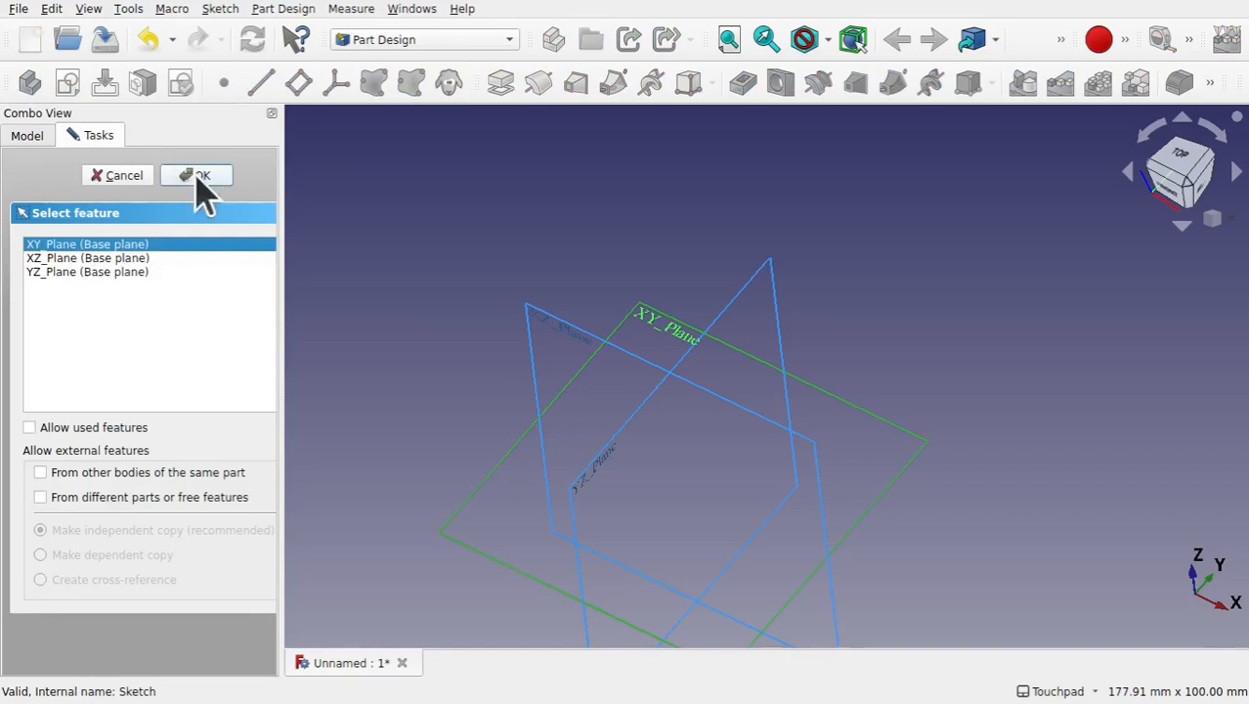
Sketch a downward-bulging arc by end points and rim point below the origin, with a radius of about 20 mm.
mouse_move(868, 428)
shift+middle_down()
mouse_move(892, 354)
mouse_move(882, 276)
shift+middle_up()
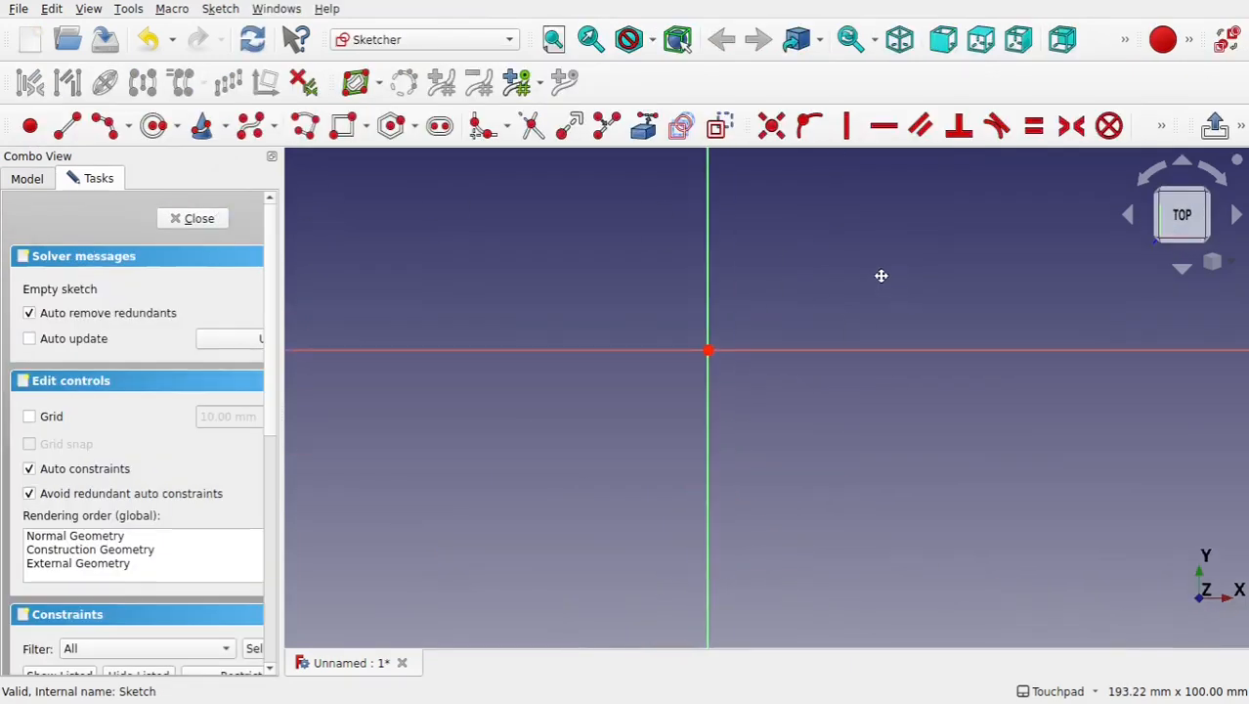
click(128, 126)
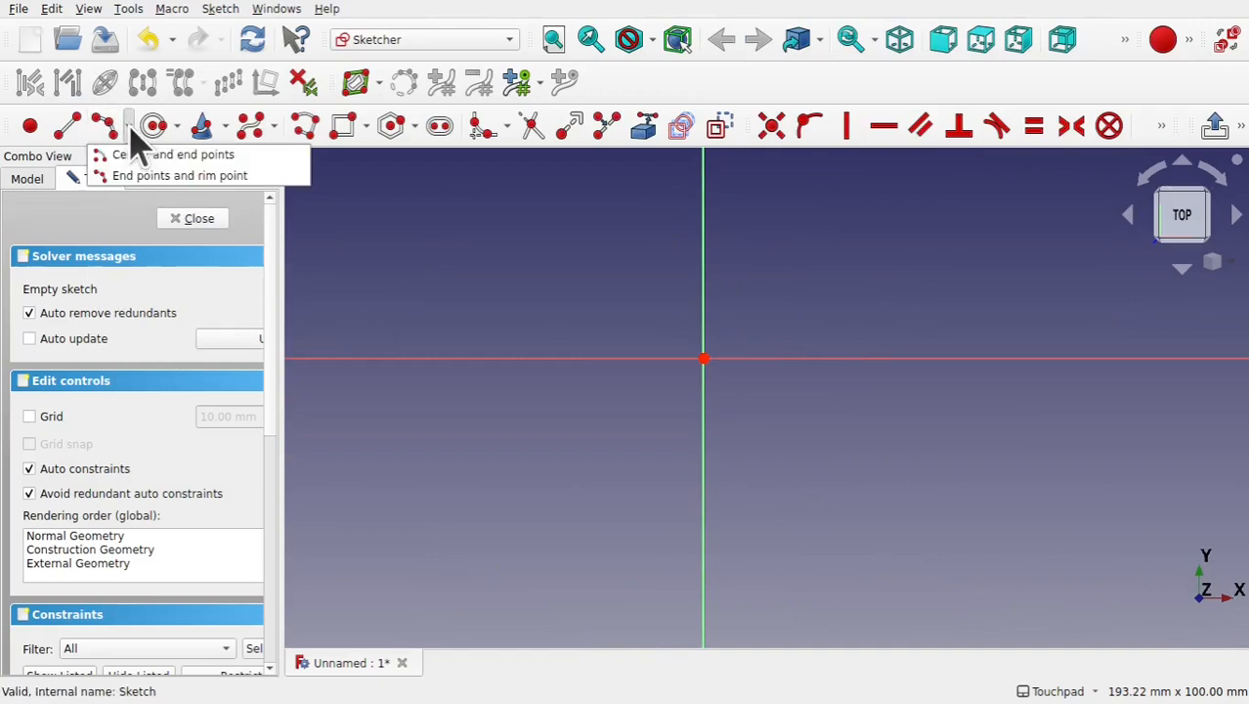
click(195, 175)
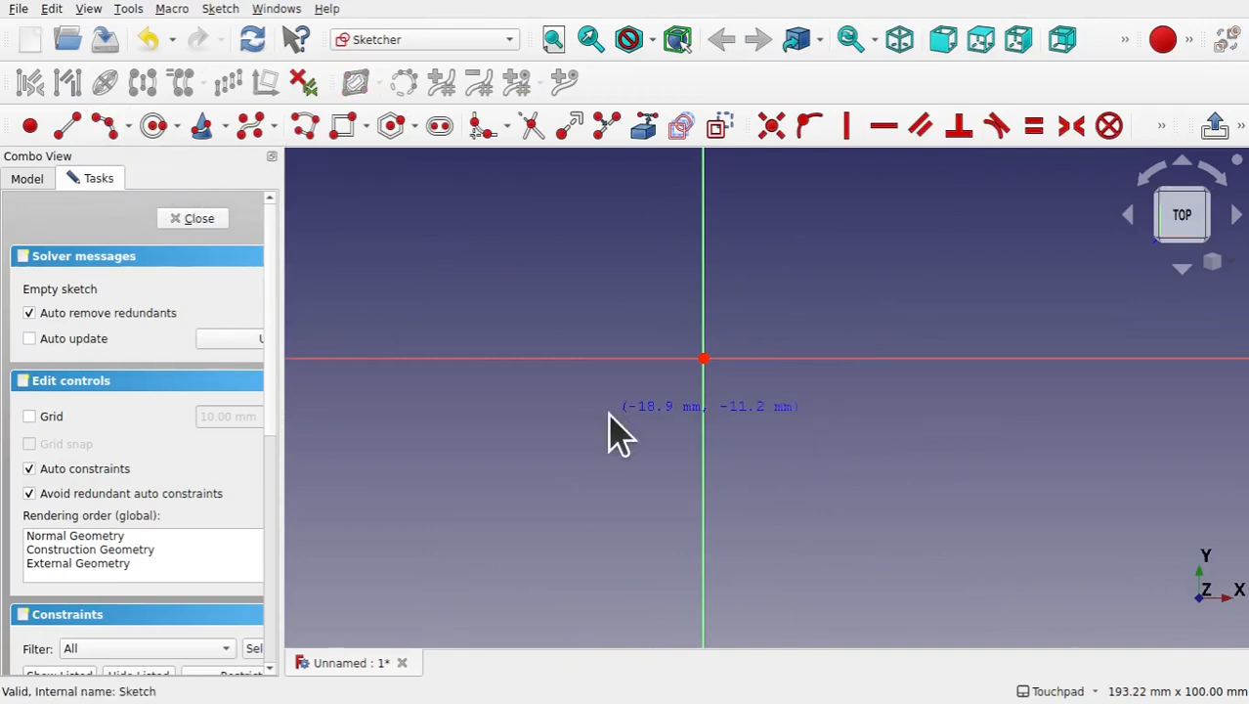
click(708, 412)
click(808, 413)
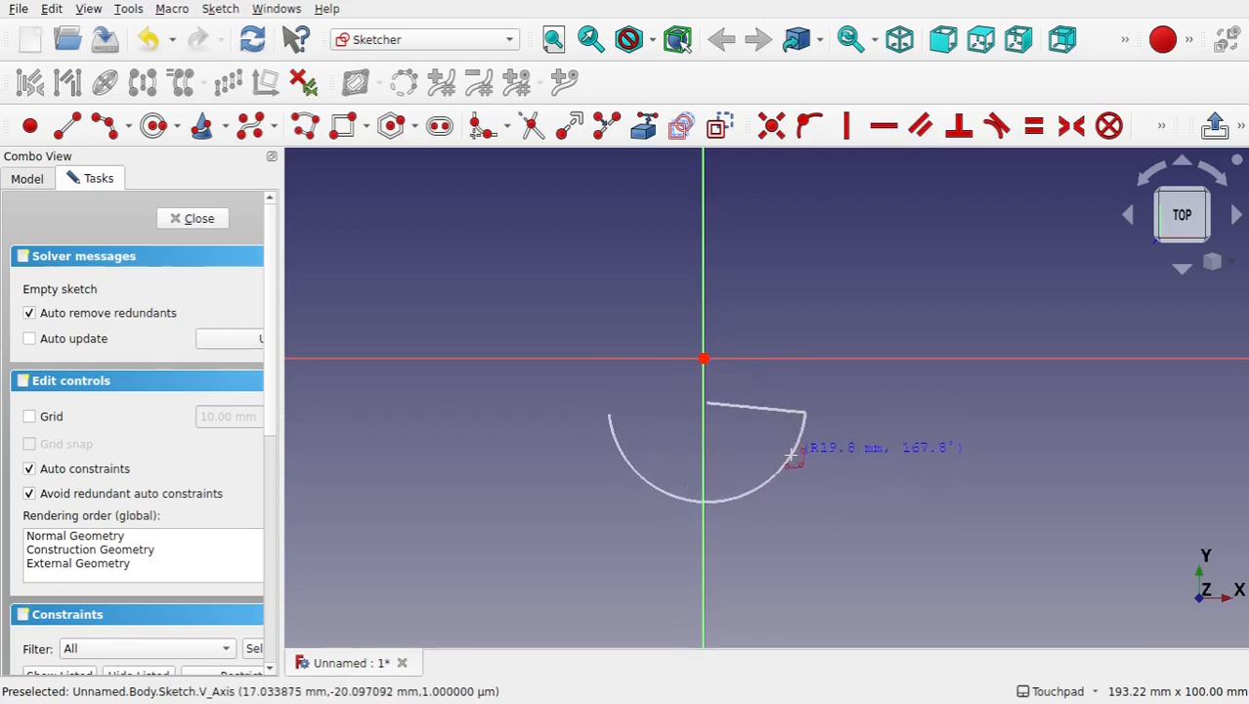
click(791, 454)
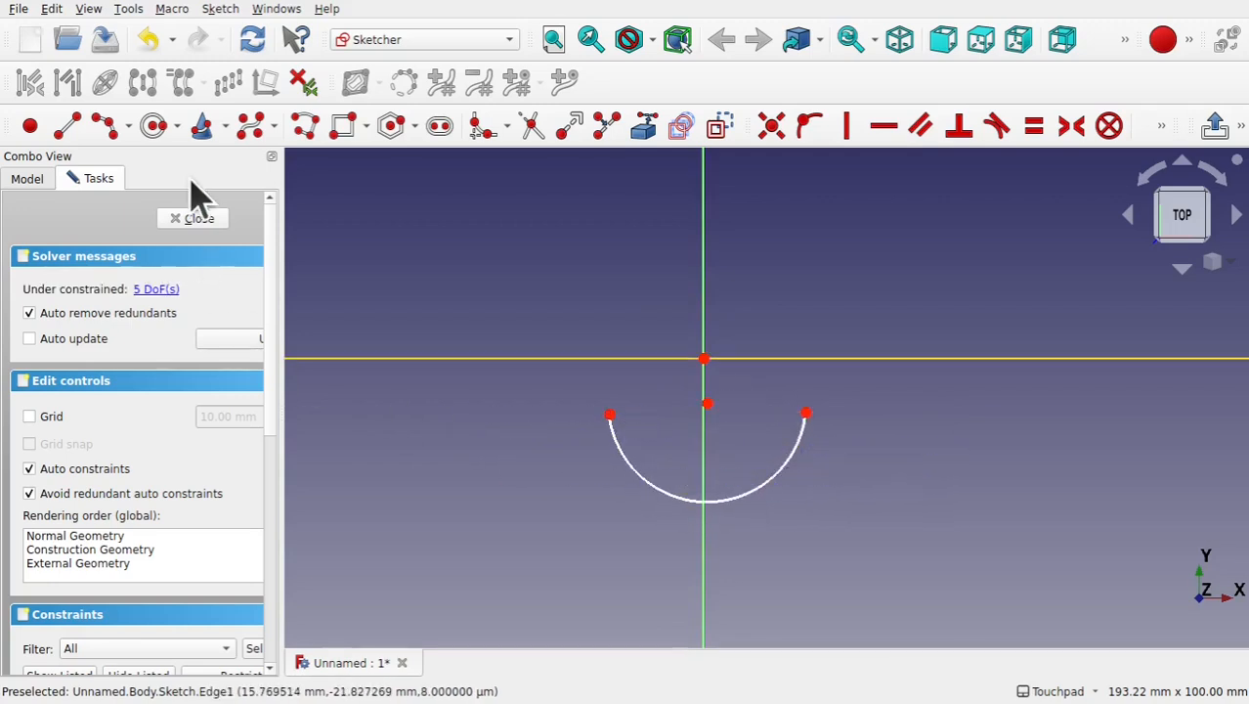
Draw two lines rising and spreading outward from the arc's end points to about equal heights above the horizontal axis.
click(68, 125)
click(609, 415)
click(545, 188)
click(805, 413)
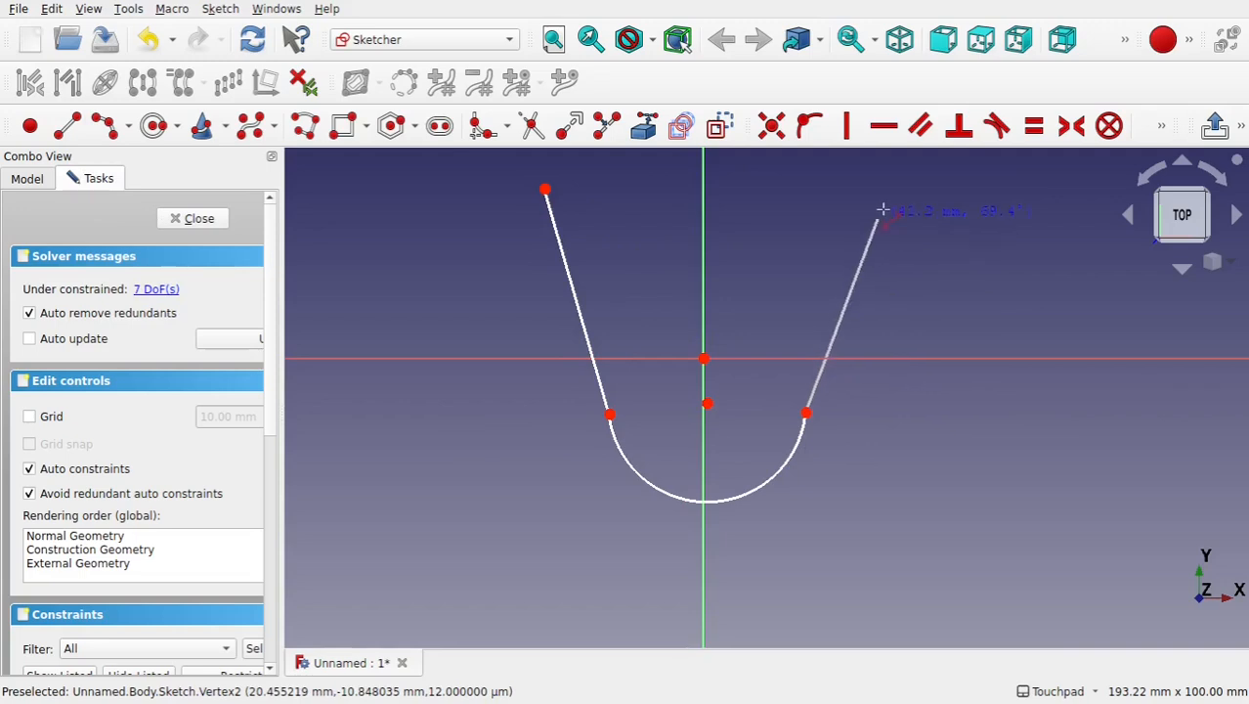
click(875, 189)
right_click(875, 189)
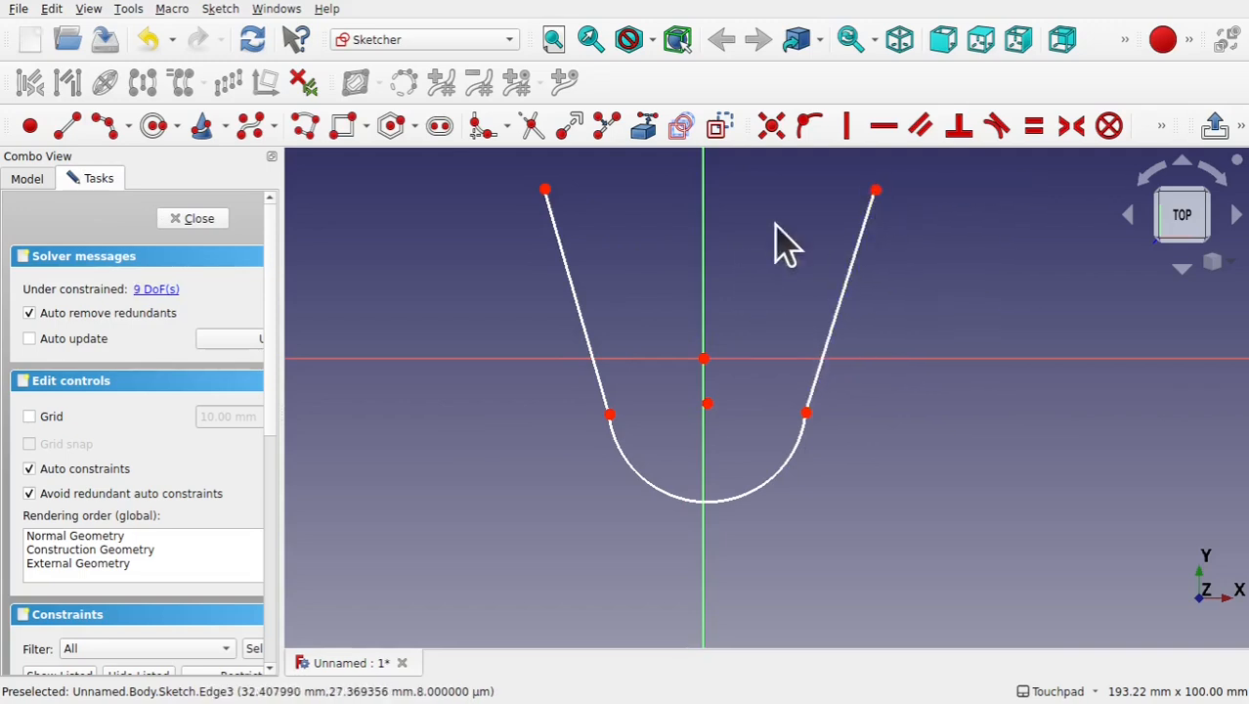
Make the arc tangent to both slanted lines at their shared end points.
click(798, 460)
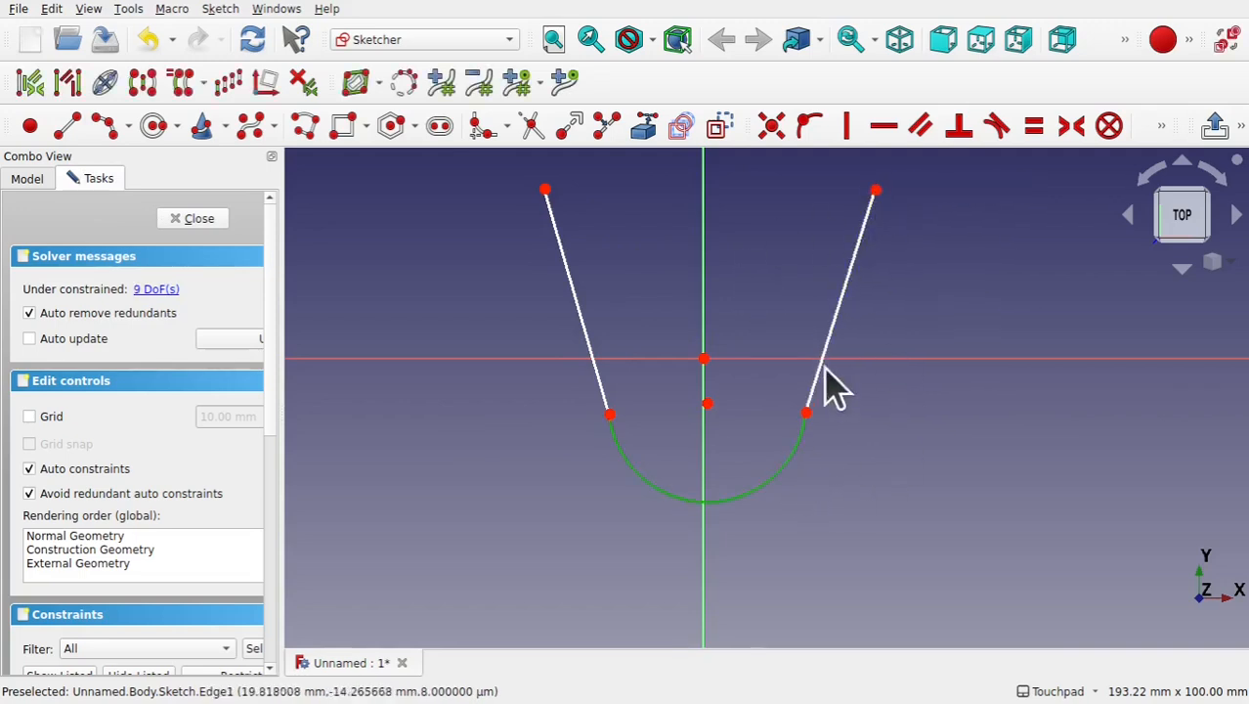
click(835, 322)
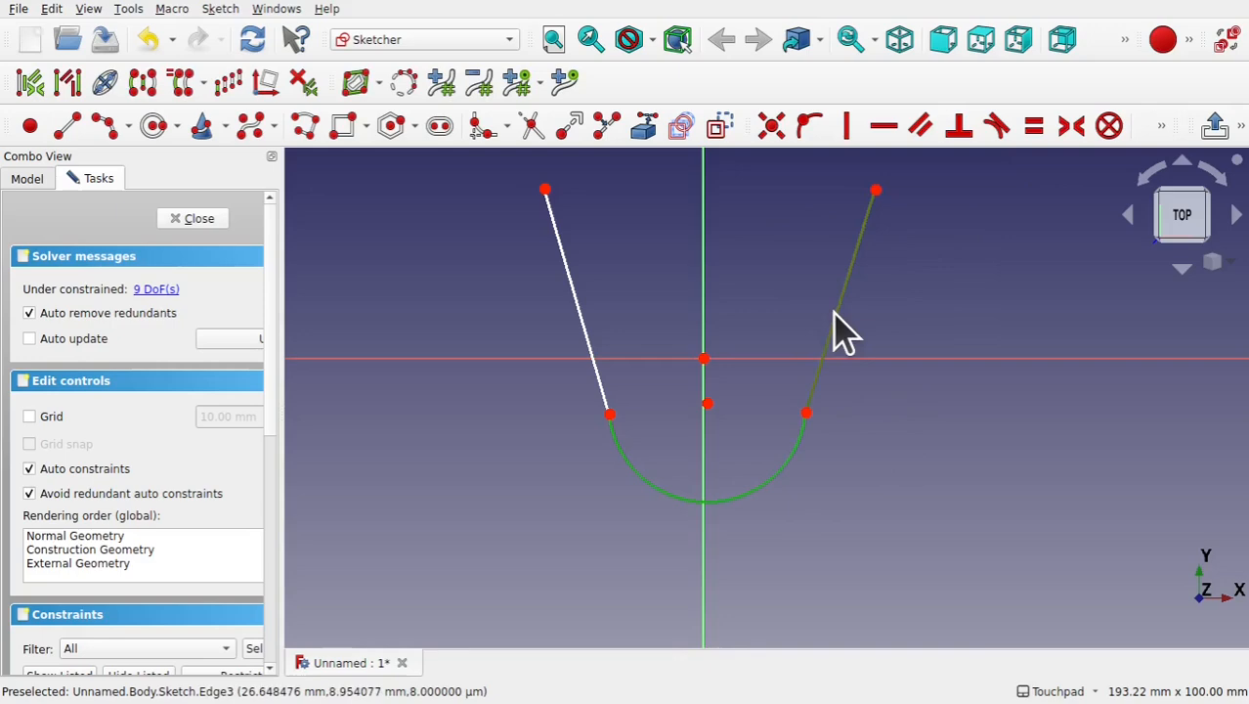
click(993, 125)
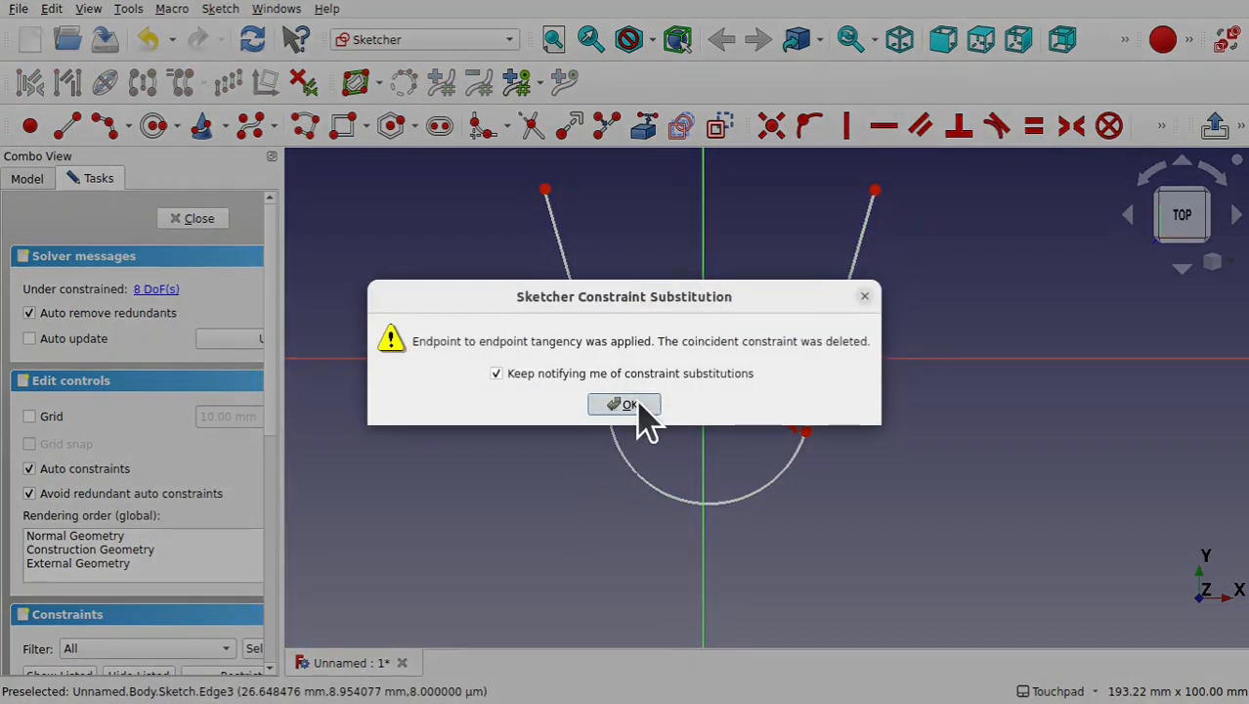
click(631, 404)
click(626, 455)
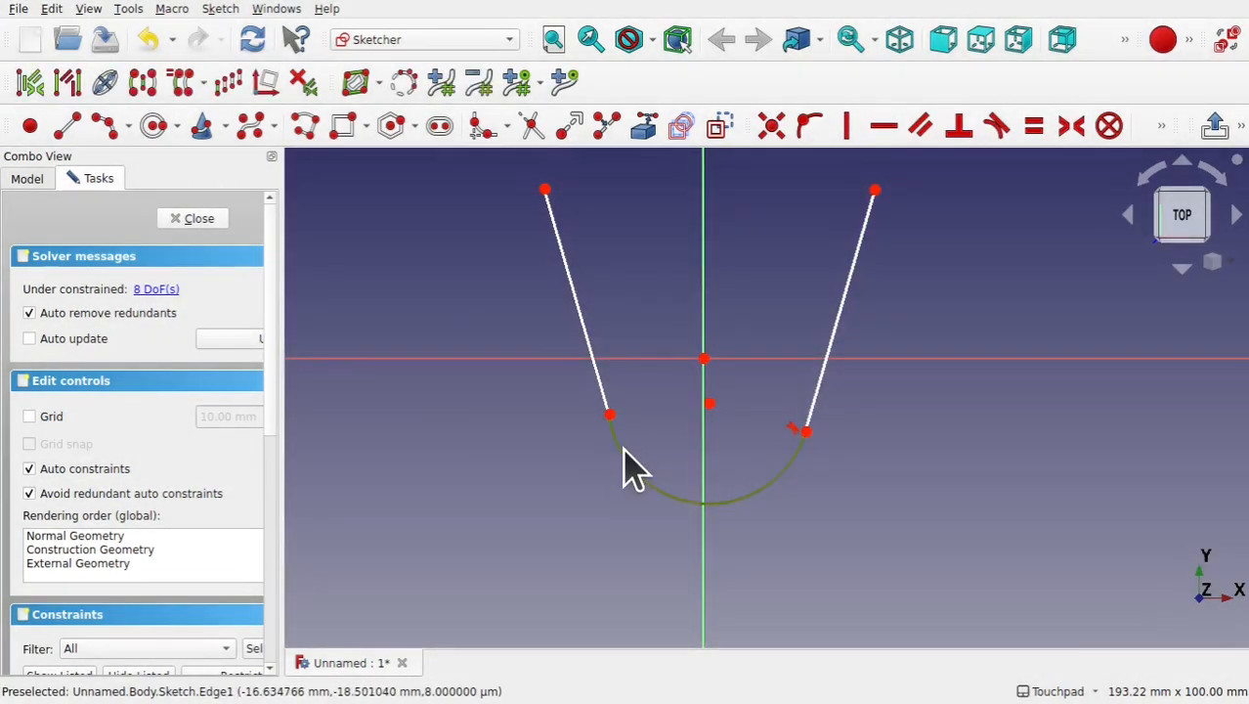
click(567, 269)
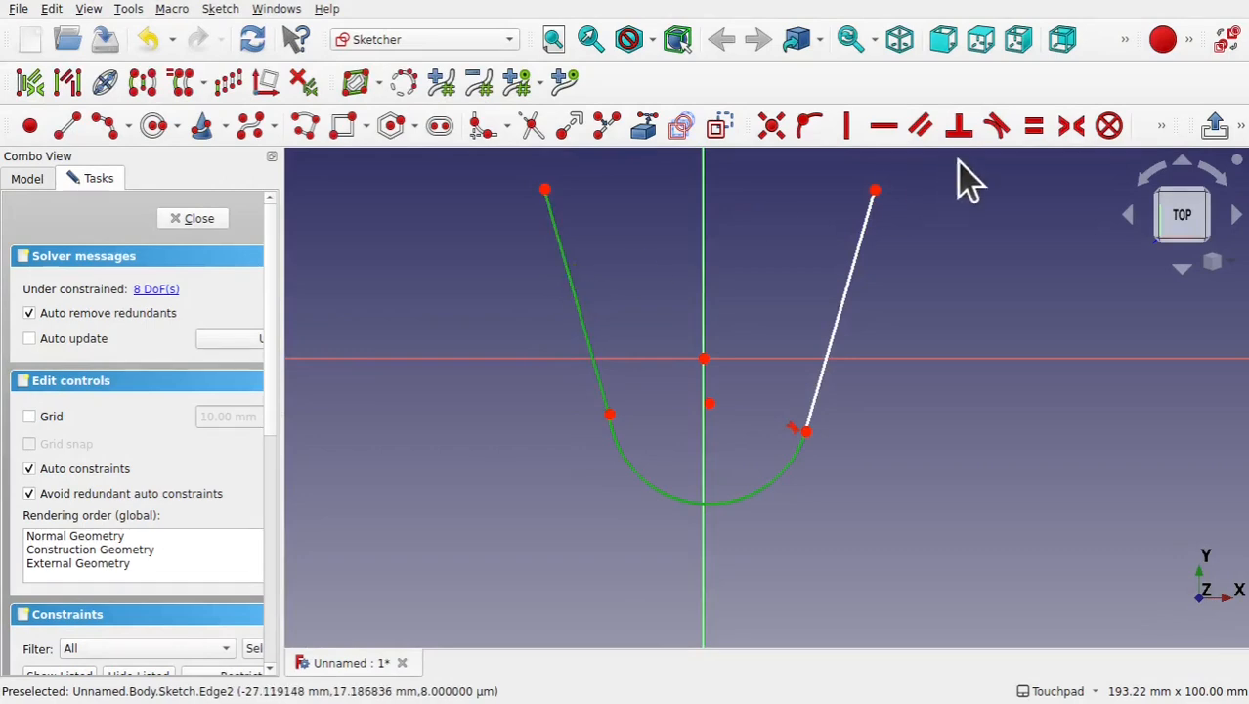
click(999, 131)
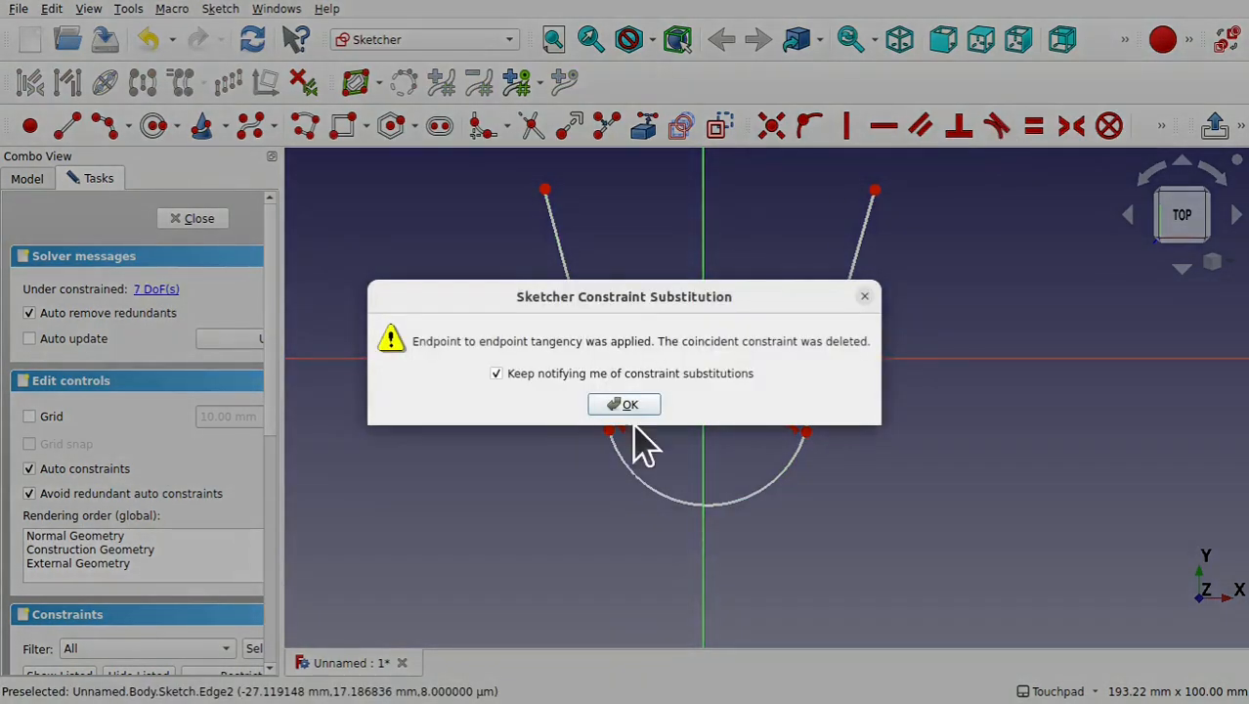
click(625, 407)
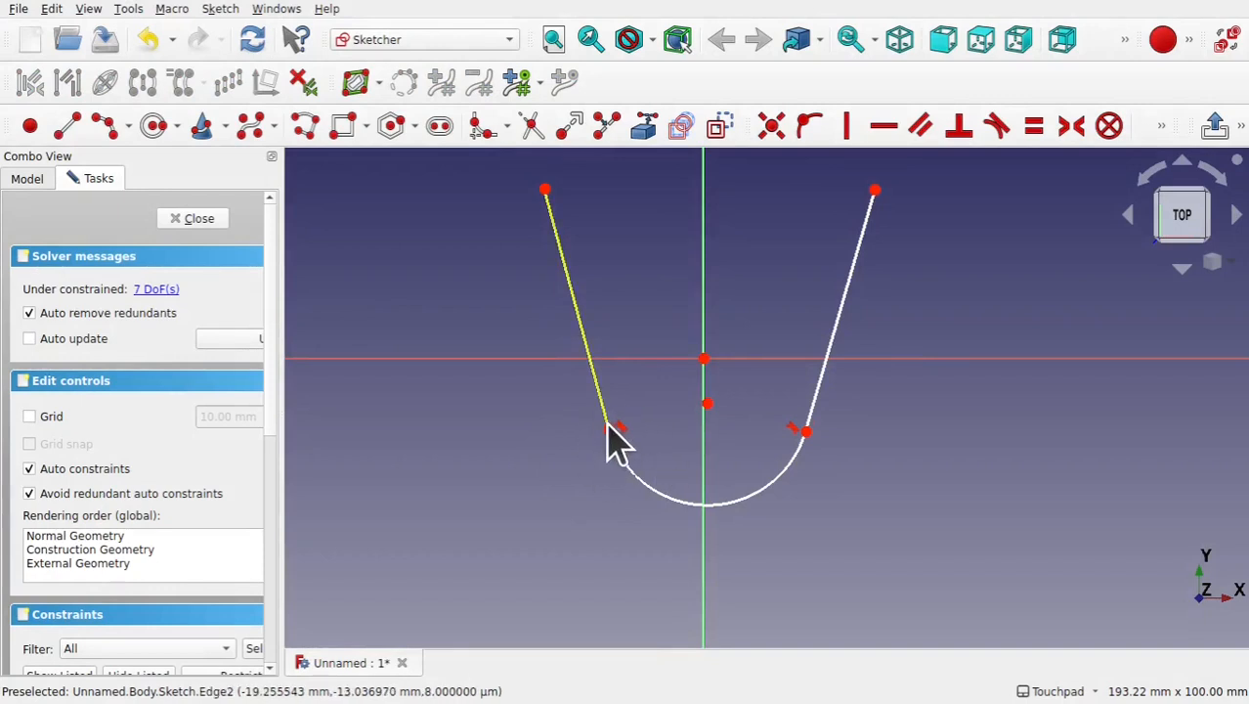
Close the profile with a horizontal line about 66 mm long joining the upper ends of the two slanted lines.
click(64, 126)
click(544, 189)
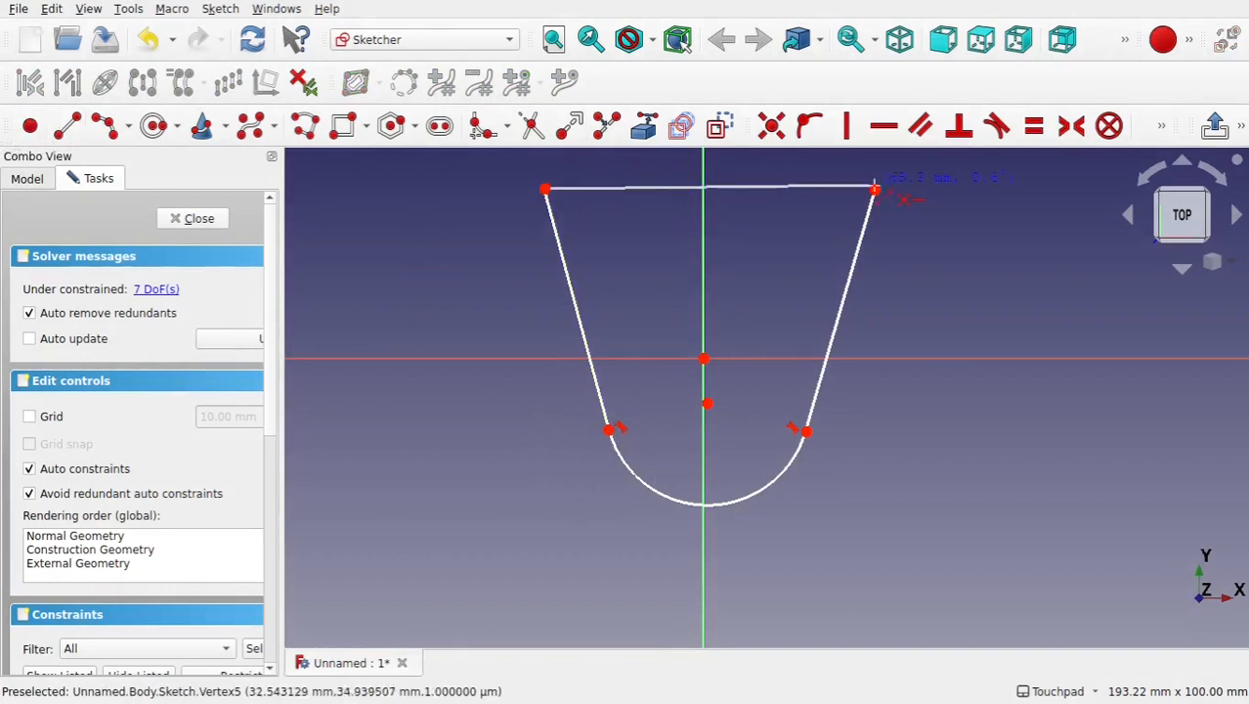
click(873, 189)
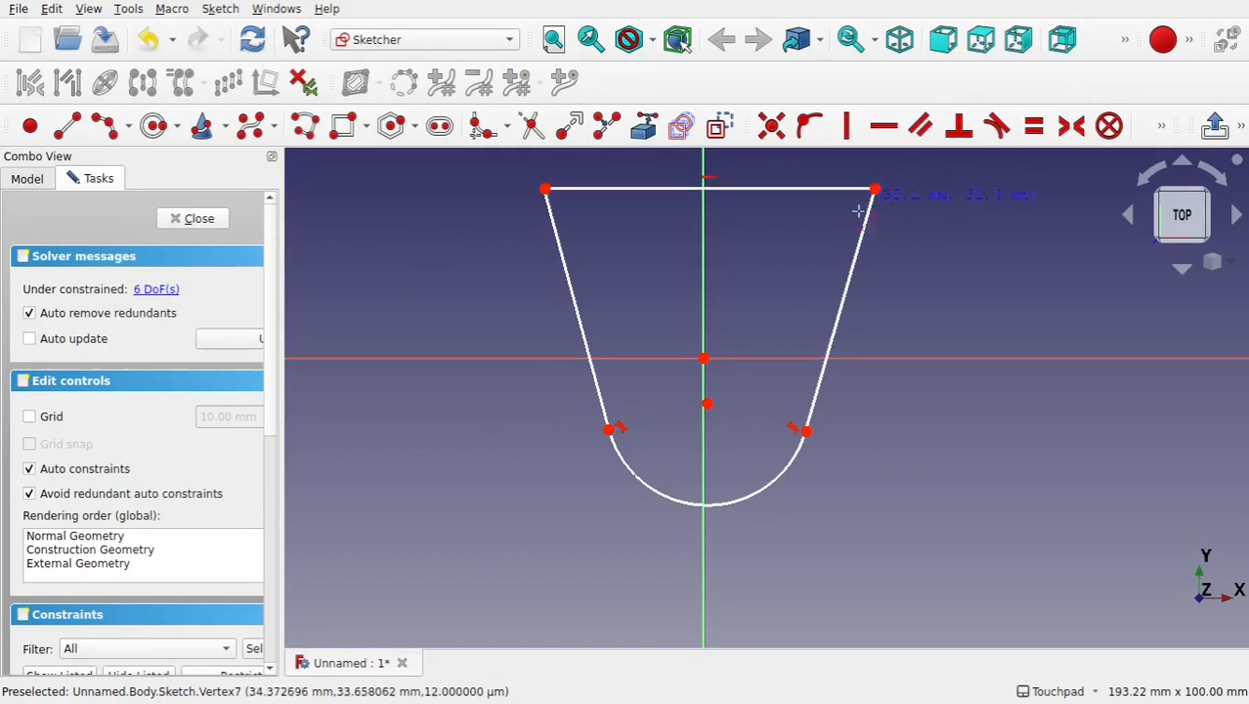
Make the arc's centre coincident with the origin and move the profile's top line up to about 40 mm above it.
click(708, 402)
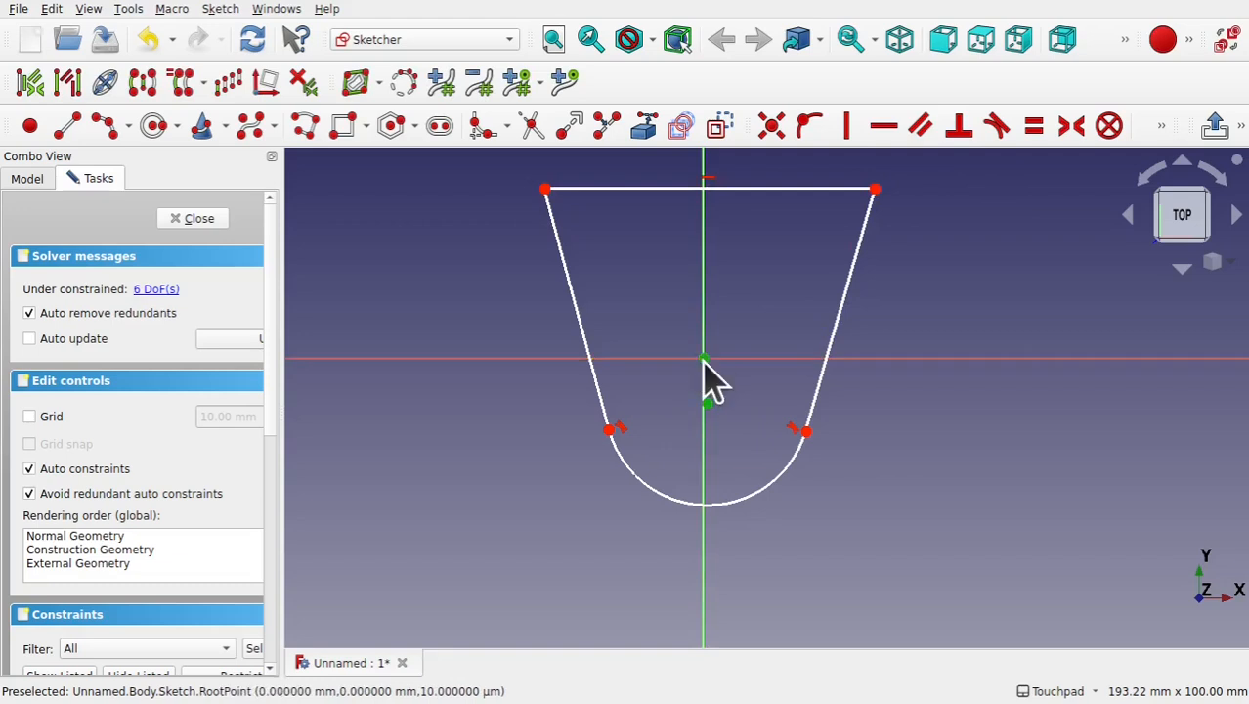
click(771, 133)
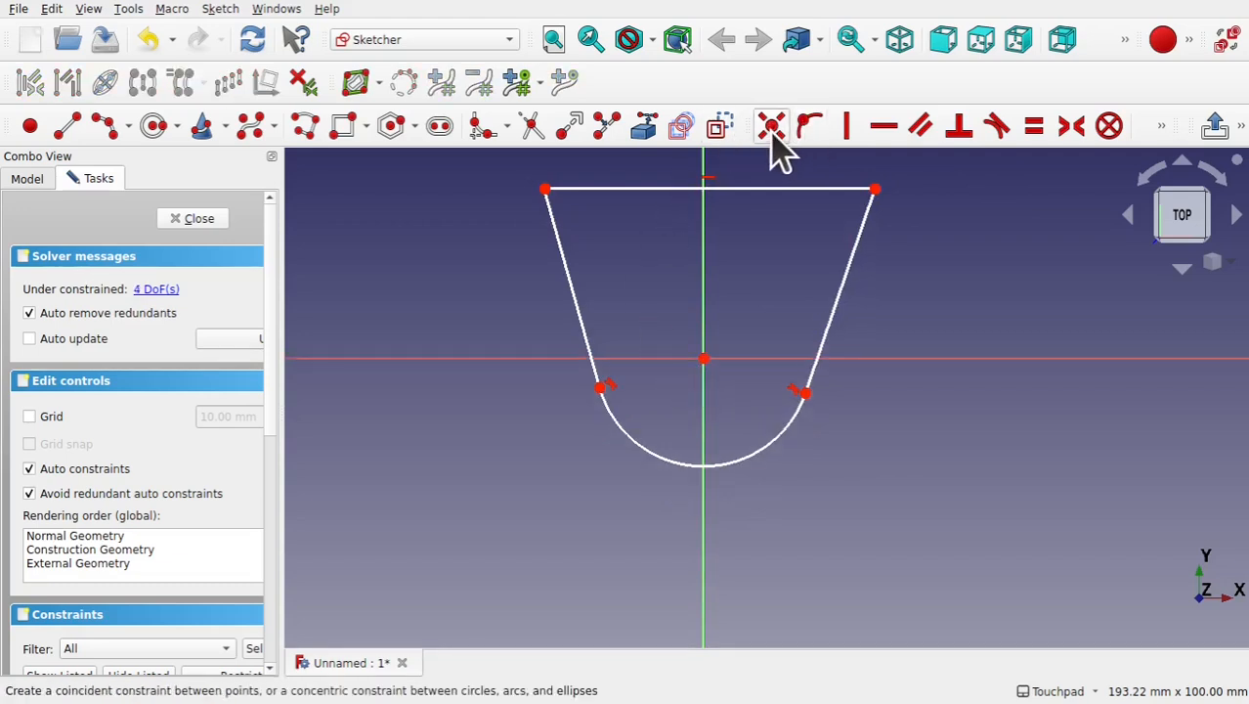
drag(726, 187, 725, 159)
scroll(792, 271, down, 2)
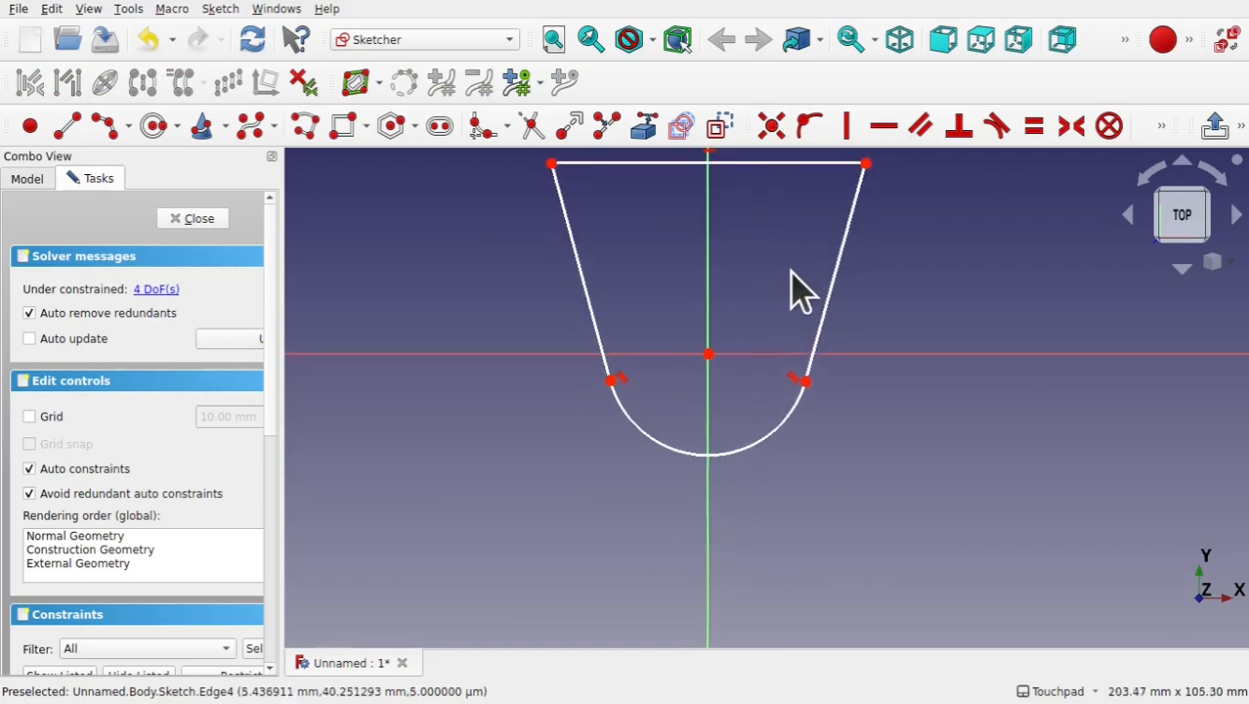
Make the top line's end points symmetric about the vertical axis and pull the right one up and outward to enlarge the profile.
shift+middle_drag(792, 267, 784, 397)
click(553, 300)
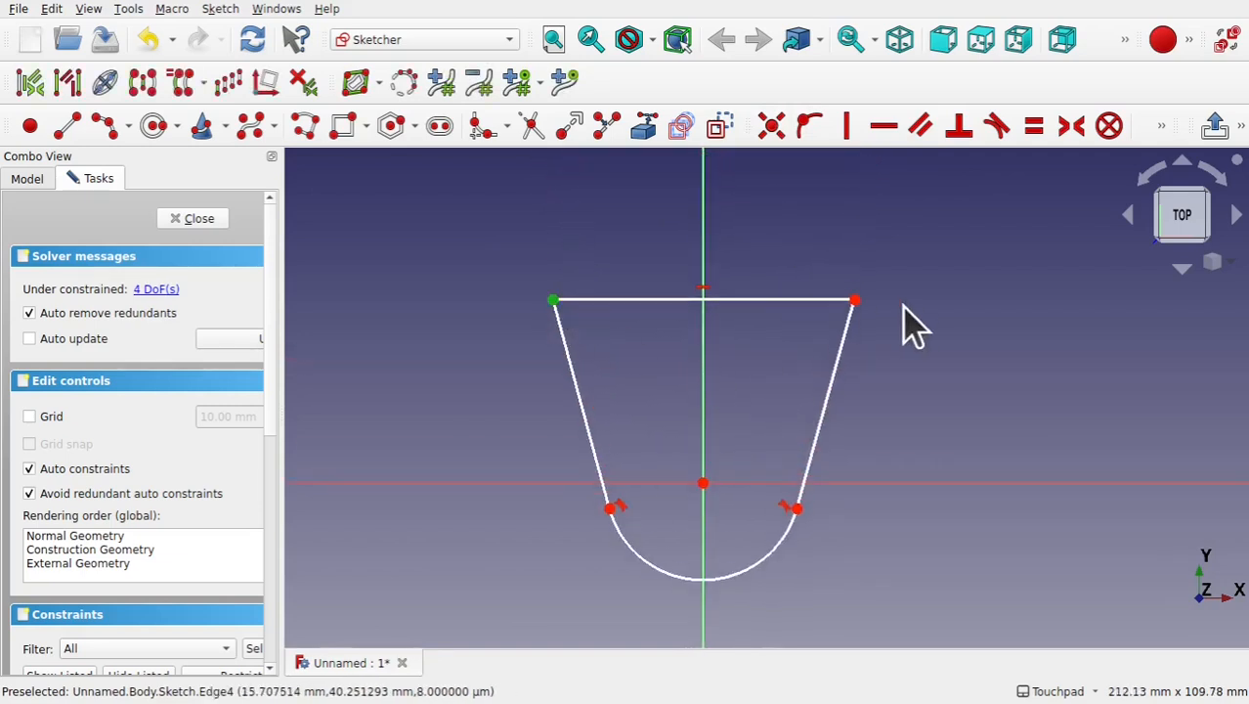
click(854, 300)
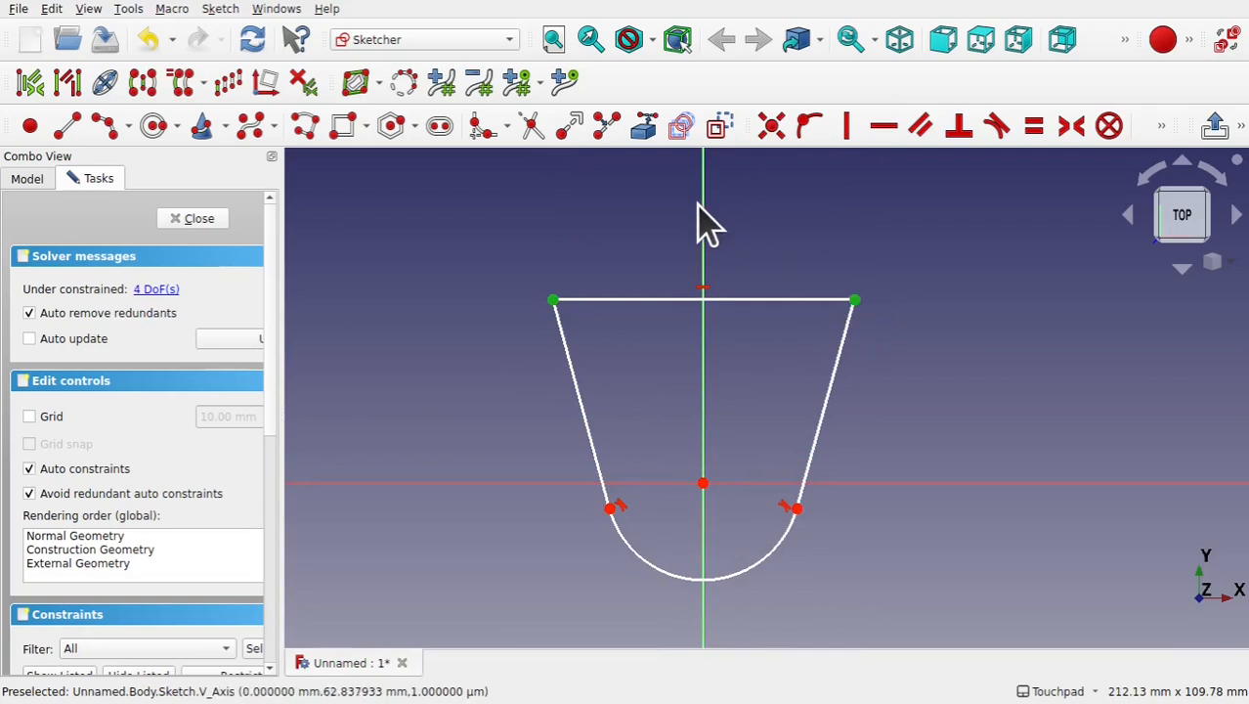
click(705, 235)
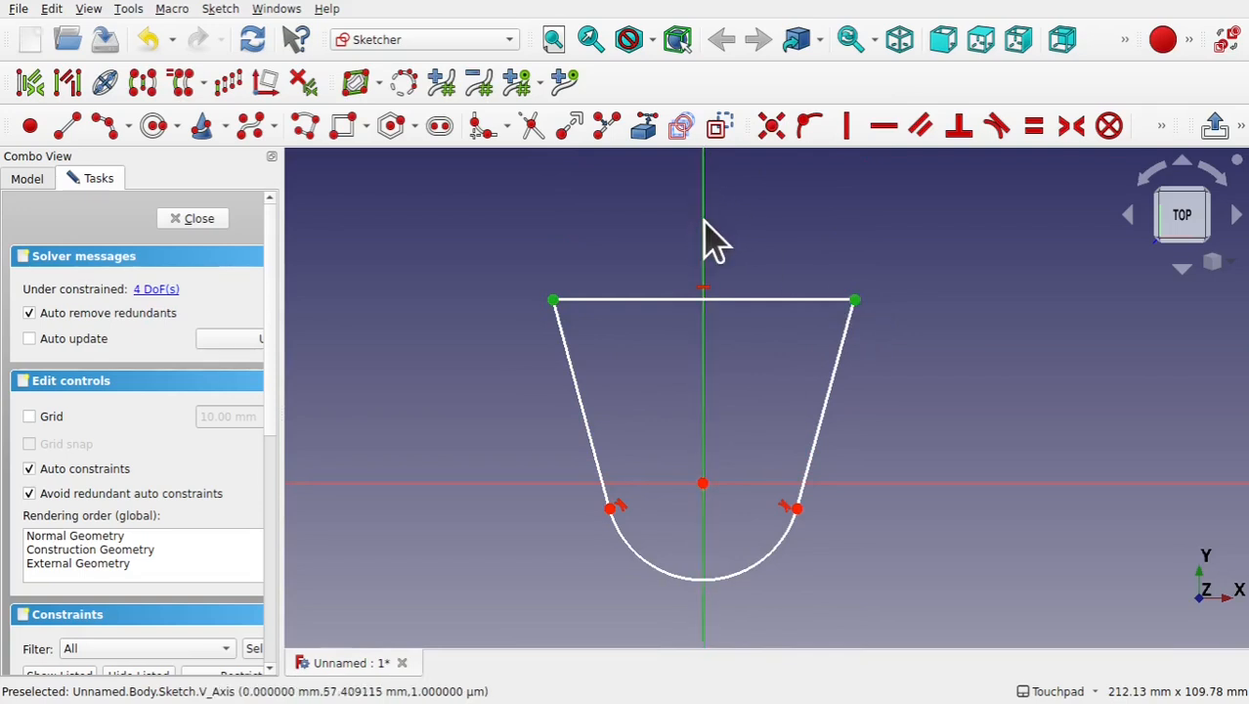
click(1071, 126)
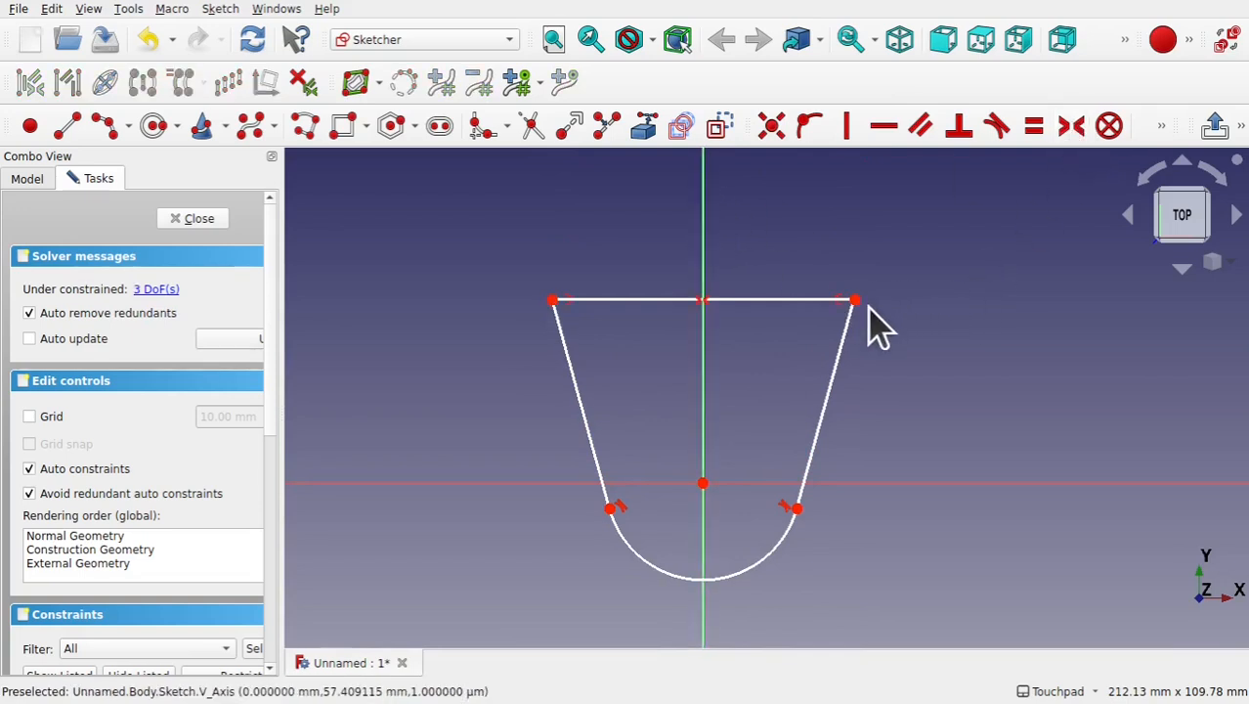
mouse_move(854, 300)
mouse_down()
mouse_move(943, 294)
mouse_move(952, 237)
mouse_up()
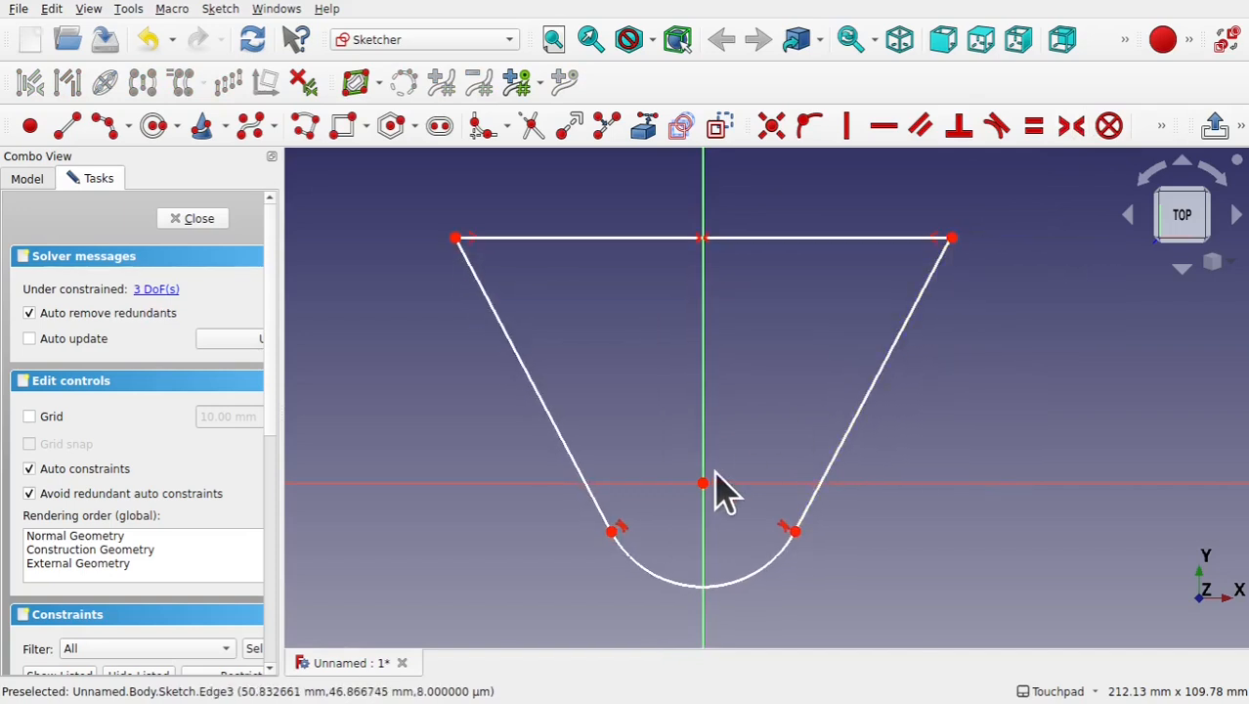
Close the sketch and pad the rounded triangular profile to a length of 20 mm.
click(199, 220)
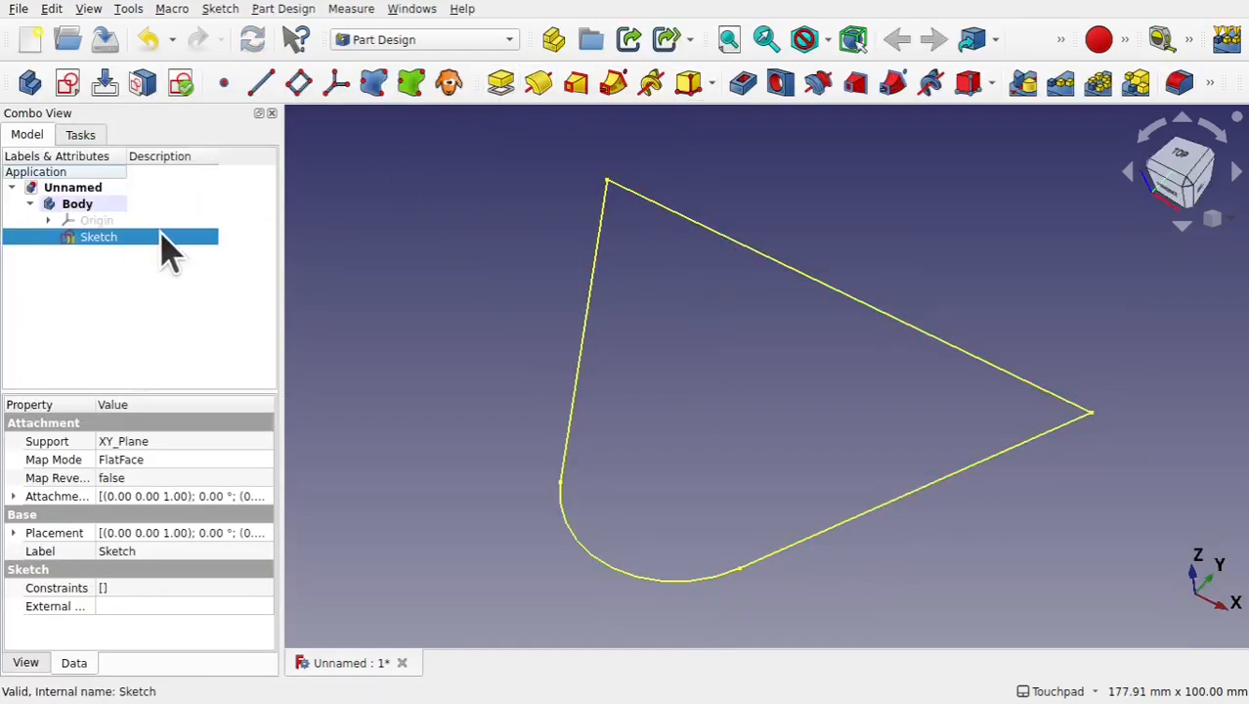
click(498, 84)
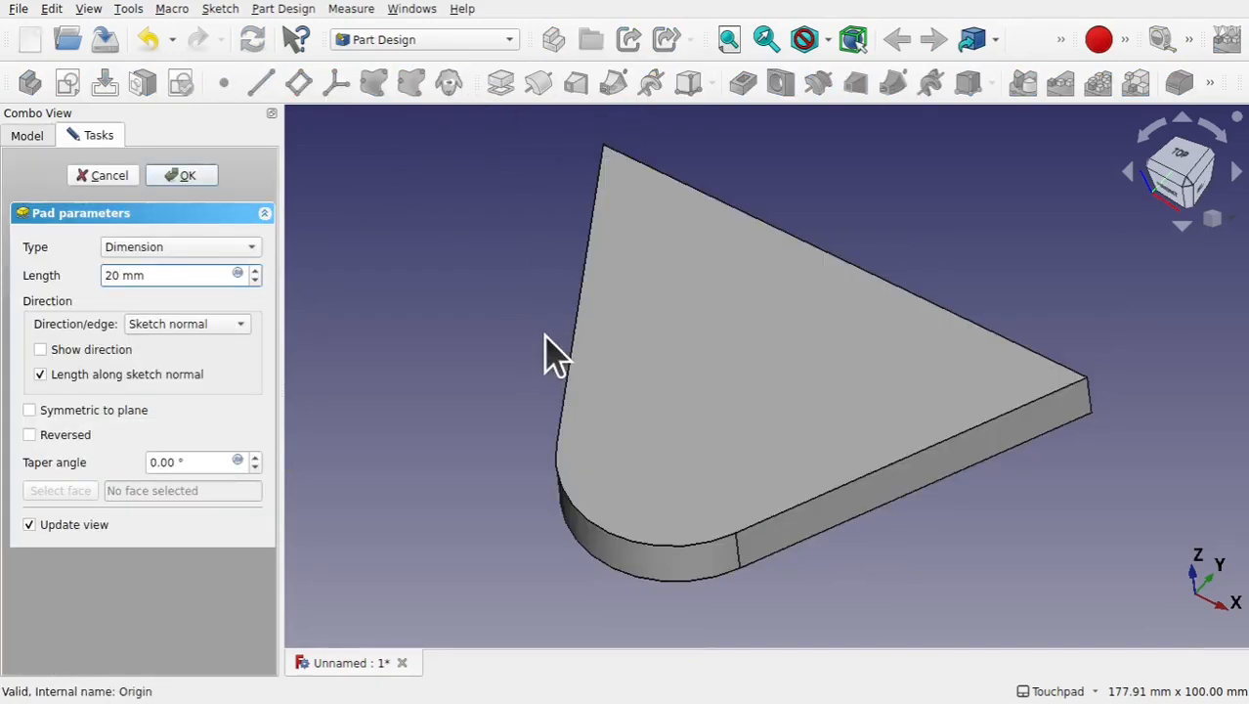
key(Return)
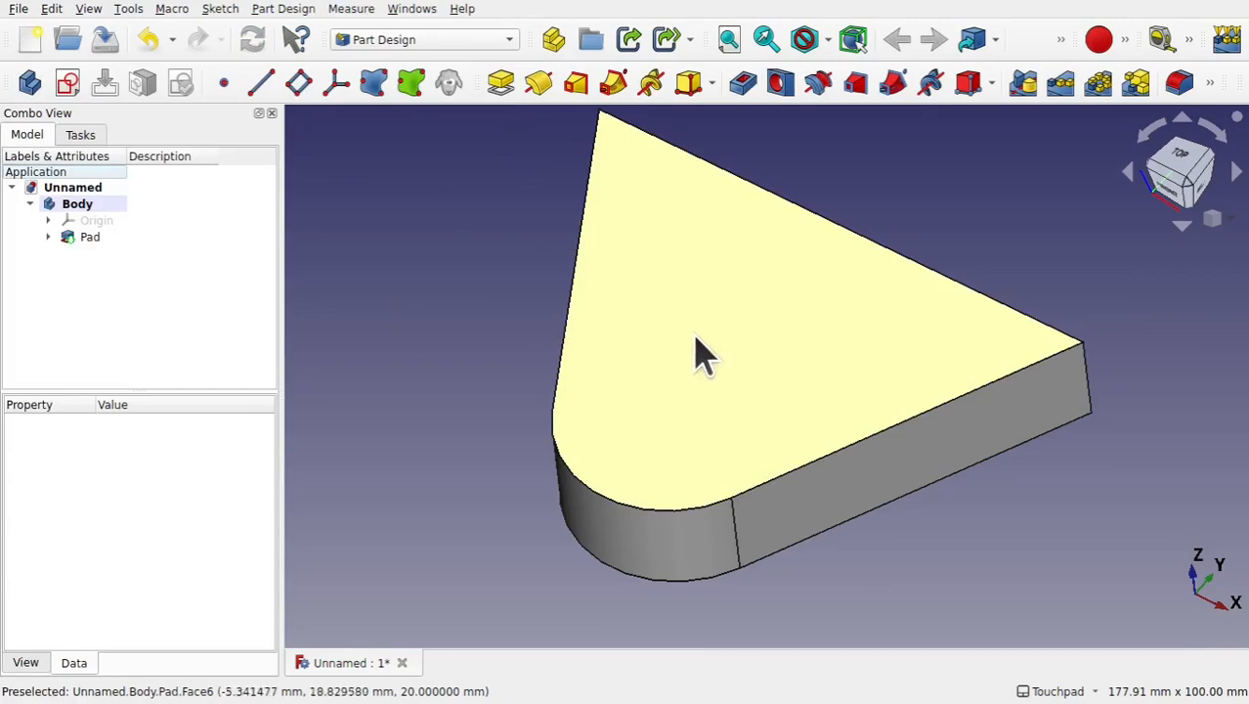
Start a new sketch on the top face of the pad.
click(687, 325)
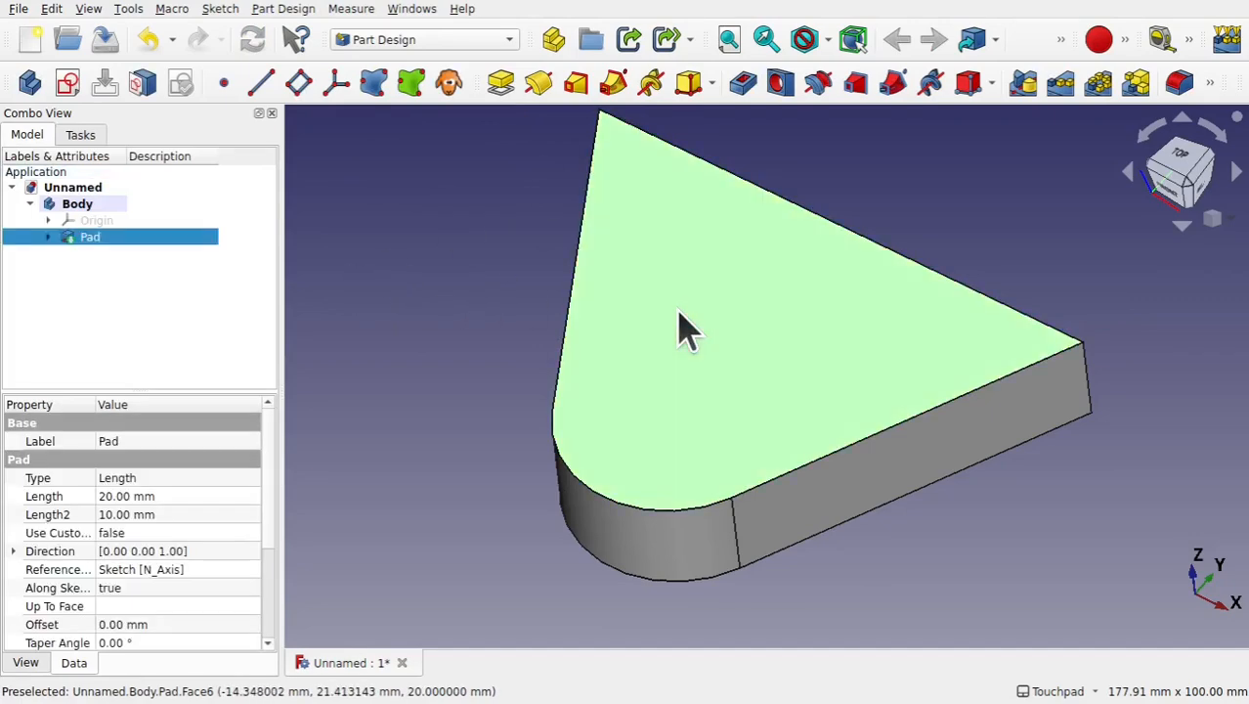
click(78, 84)
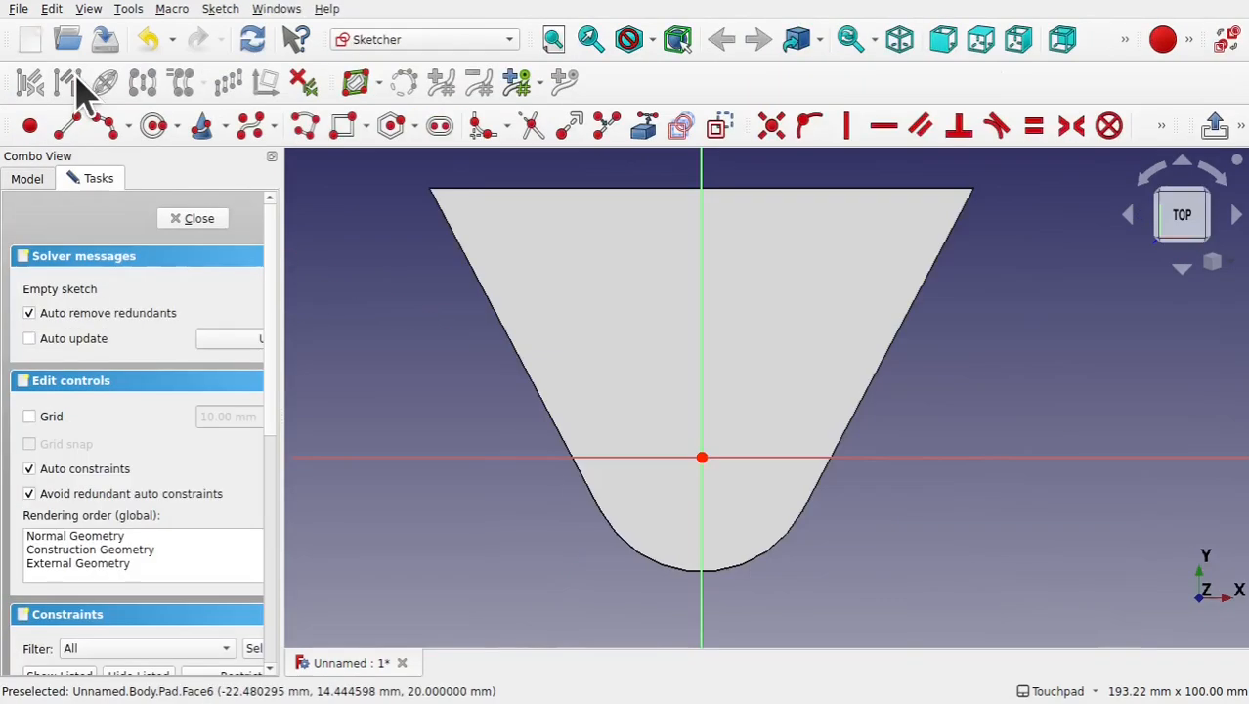
Draw an upward-opening arc centred close to the origin, inside the rounded end of the pad's face.
click(105, 129)
click(650, 481)
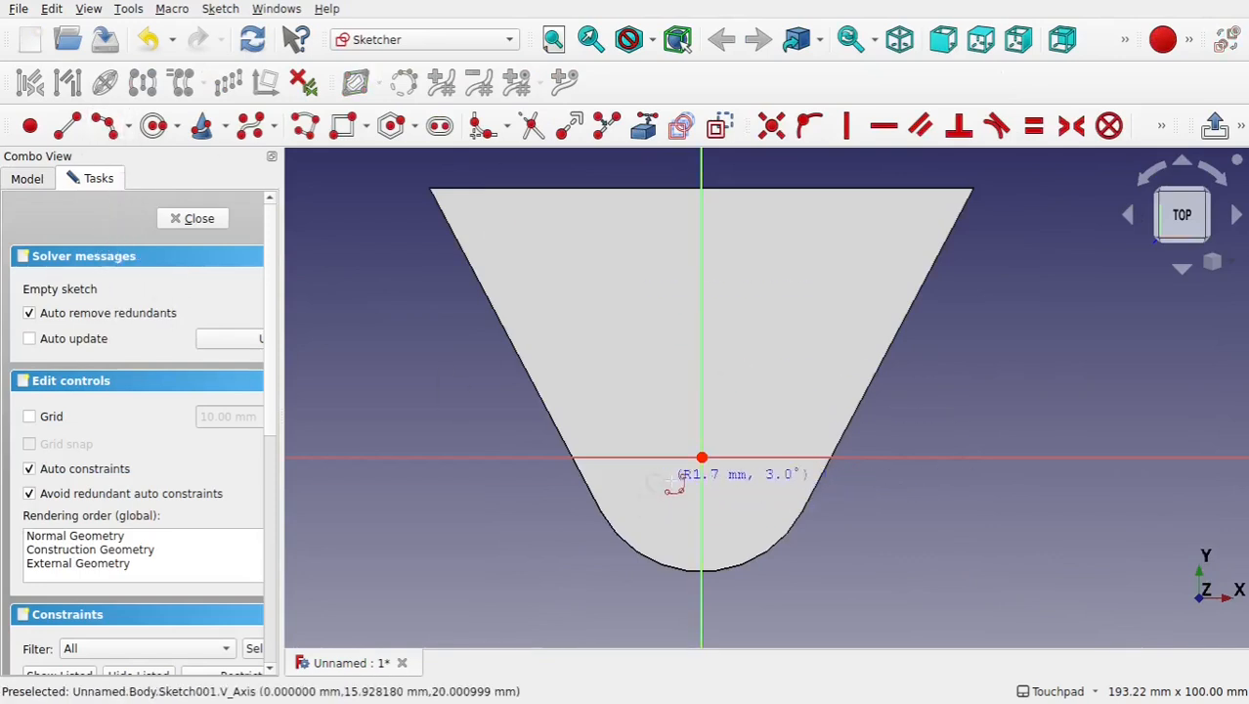
click(773, 481)
click(754, 499)
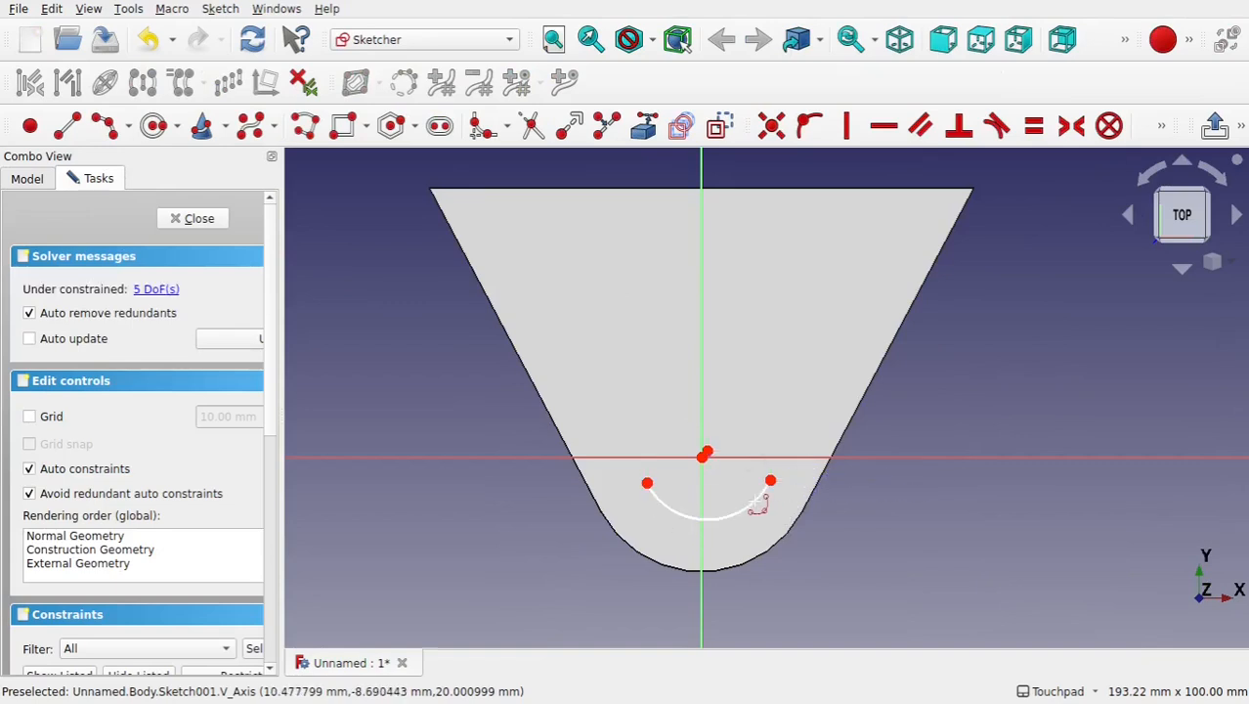
Draw a slanted line upward from each end of the arc and join their upper ends with a horizontal line about 66 mm long.
click(68, 132)
click(648, 483)
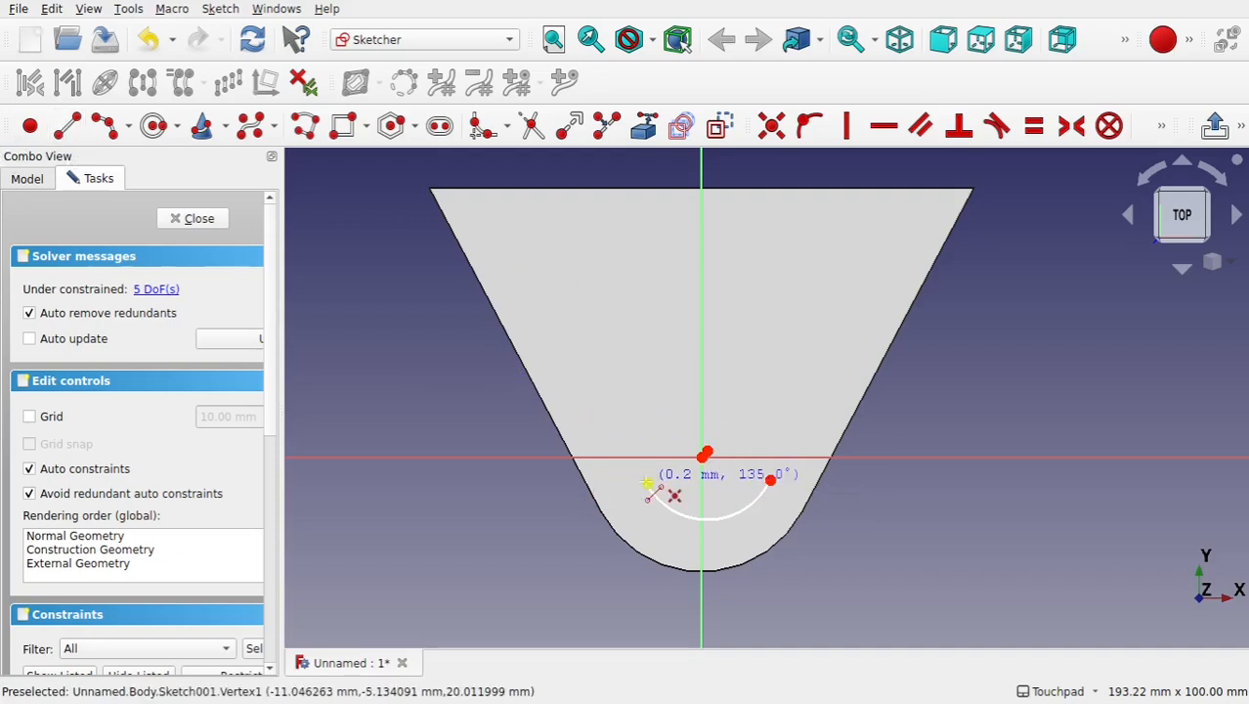
click(542, 270)
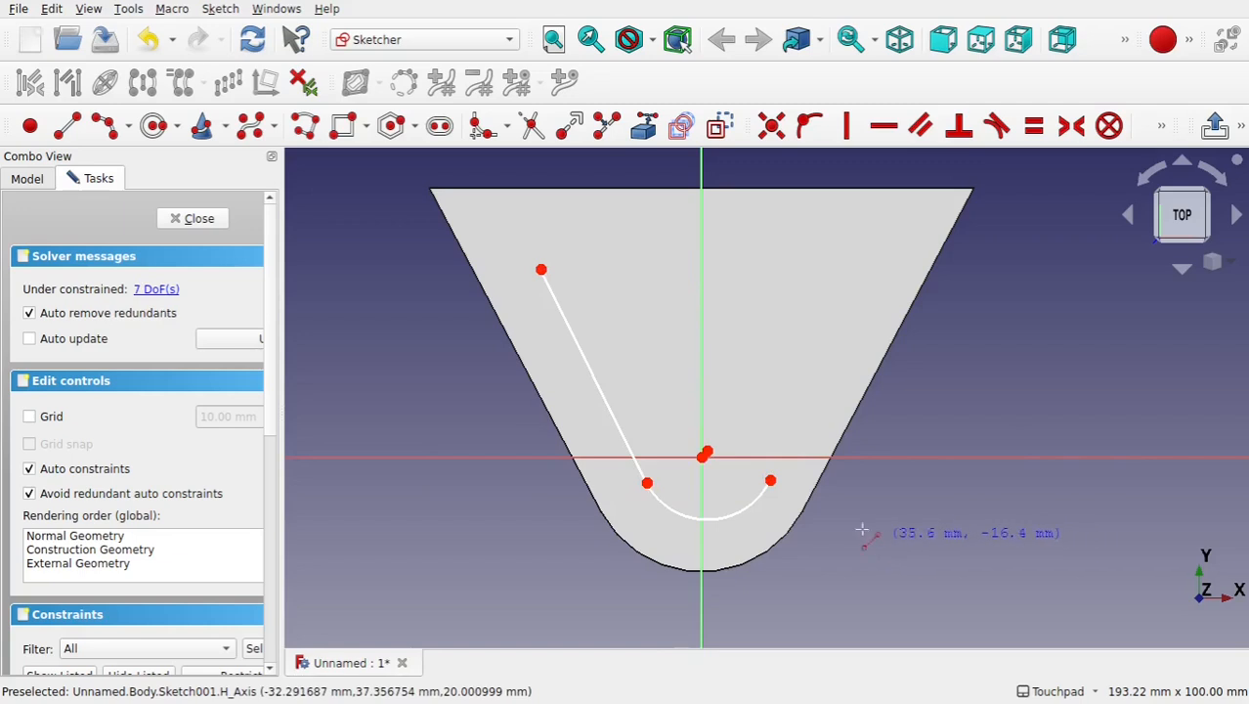
click(770, 480)
click(870, 269)
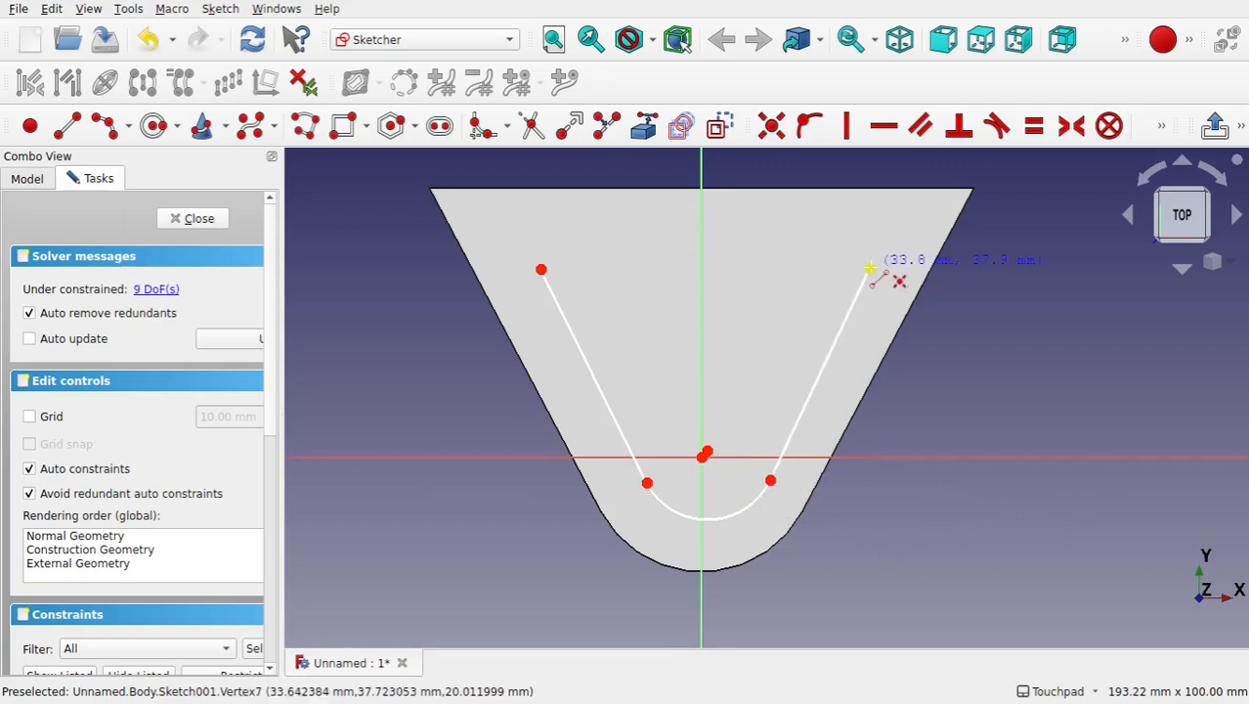
click(870, 269)
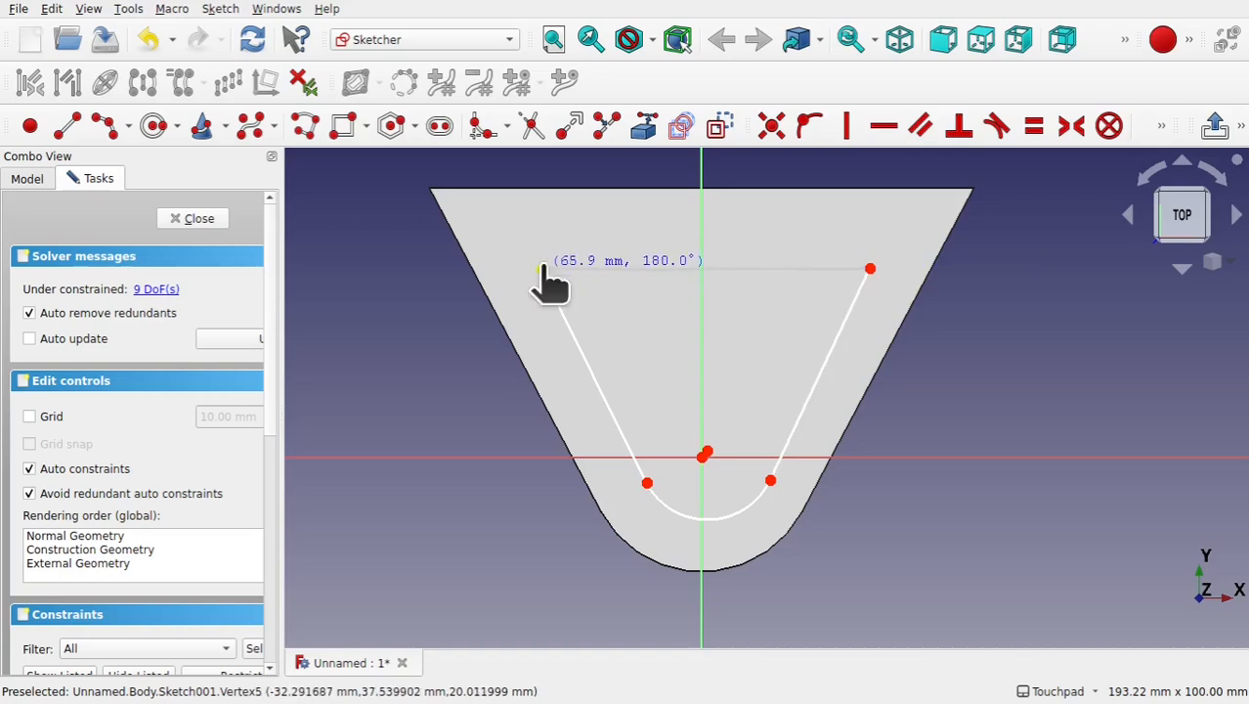
click(543, 270)
key(Escape)
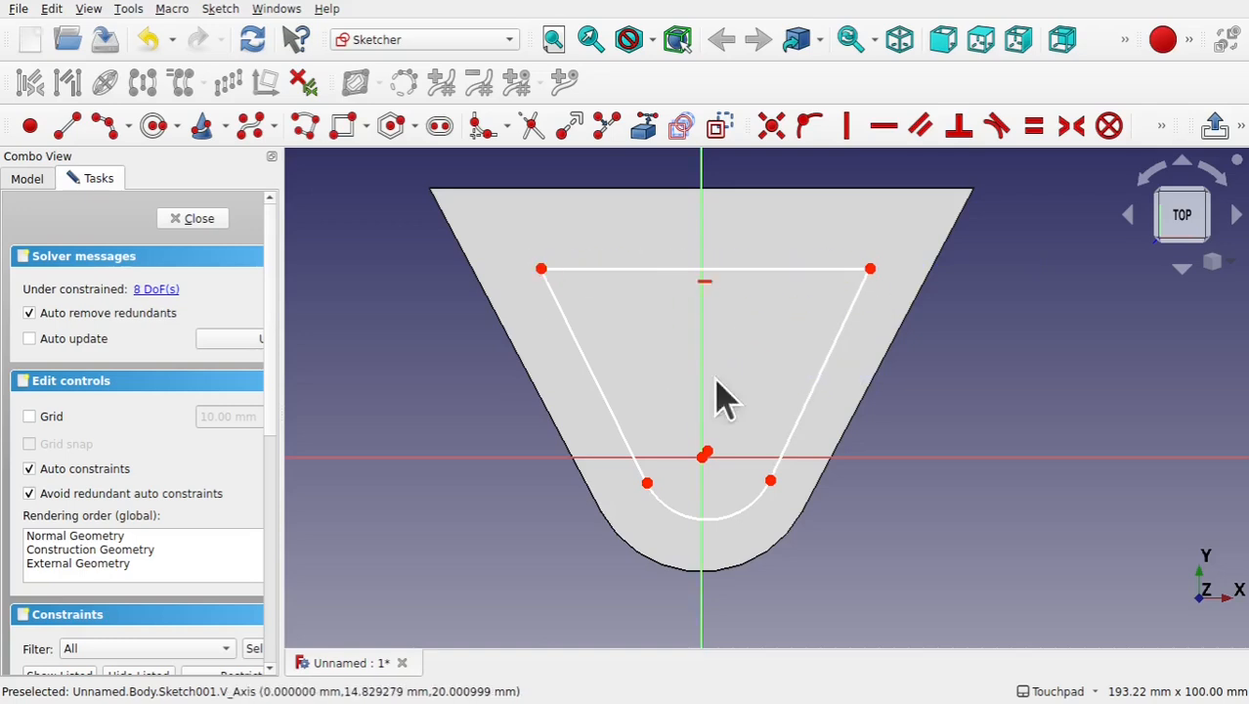
Make the arc's centre coincident with the origin and both slanted lines tangent to the arc.
drag(684, 423, 731, 501)
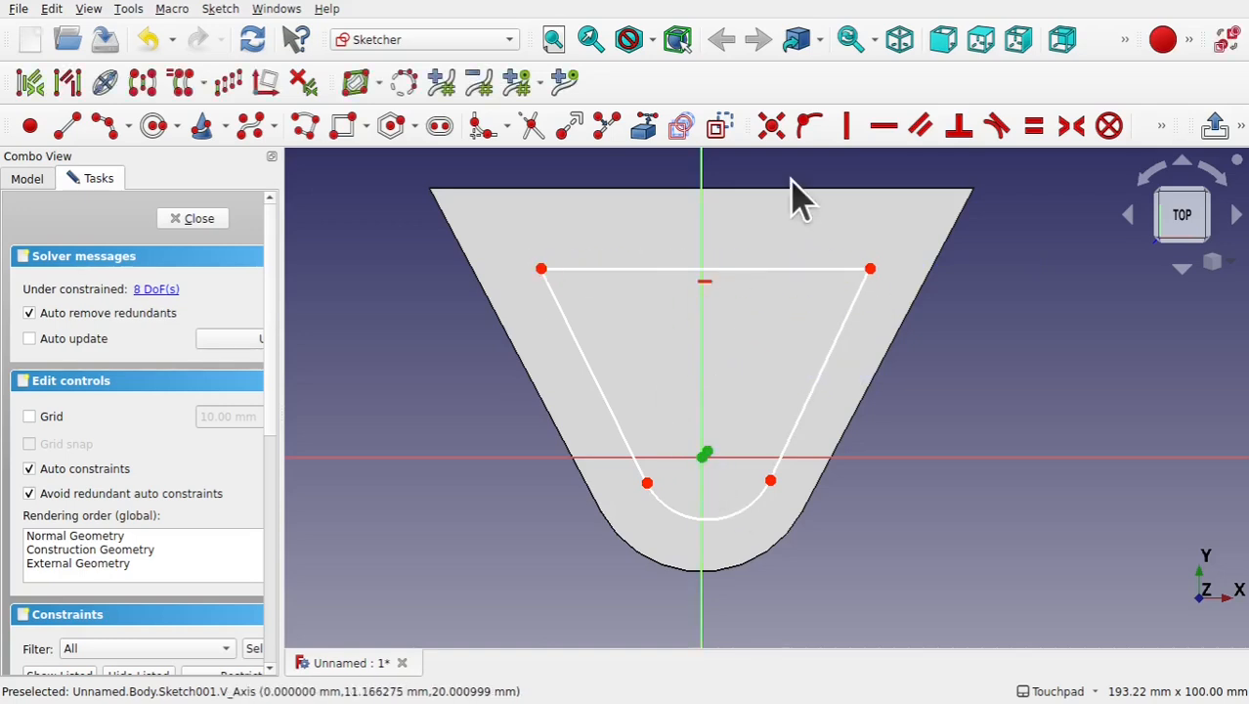
click(771, 126)
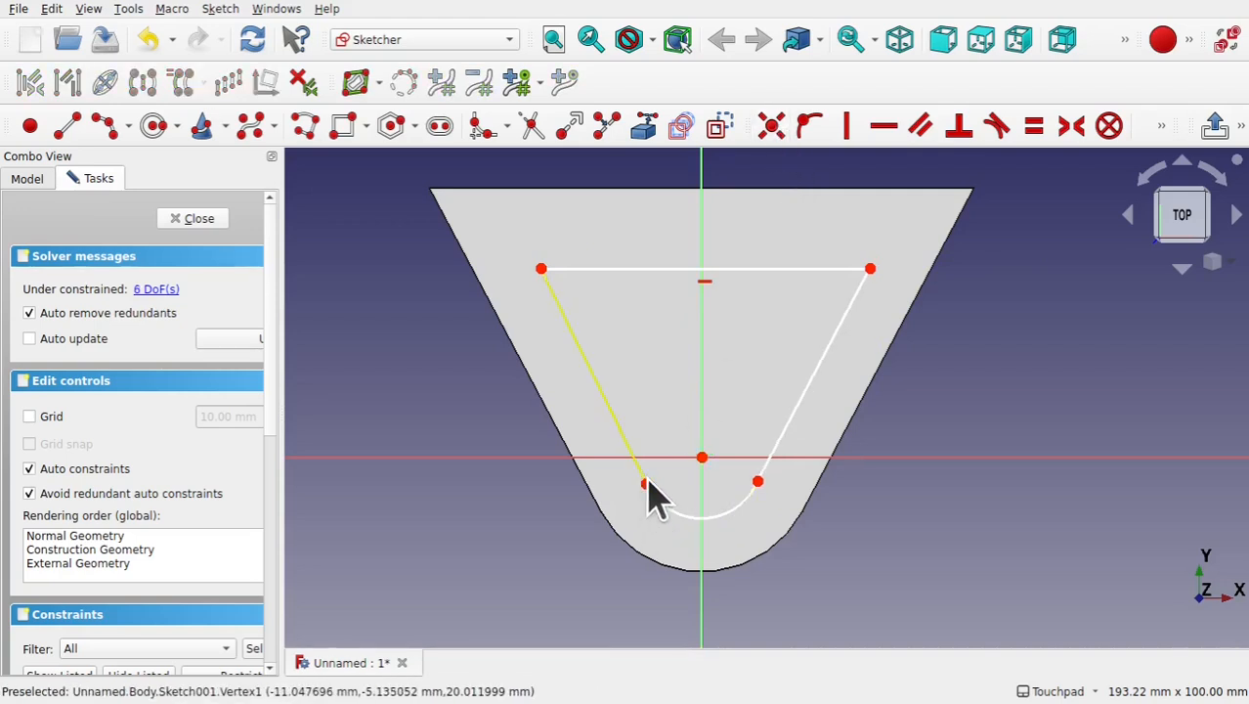
click(668, 510)
click(612, 413)
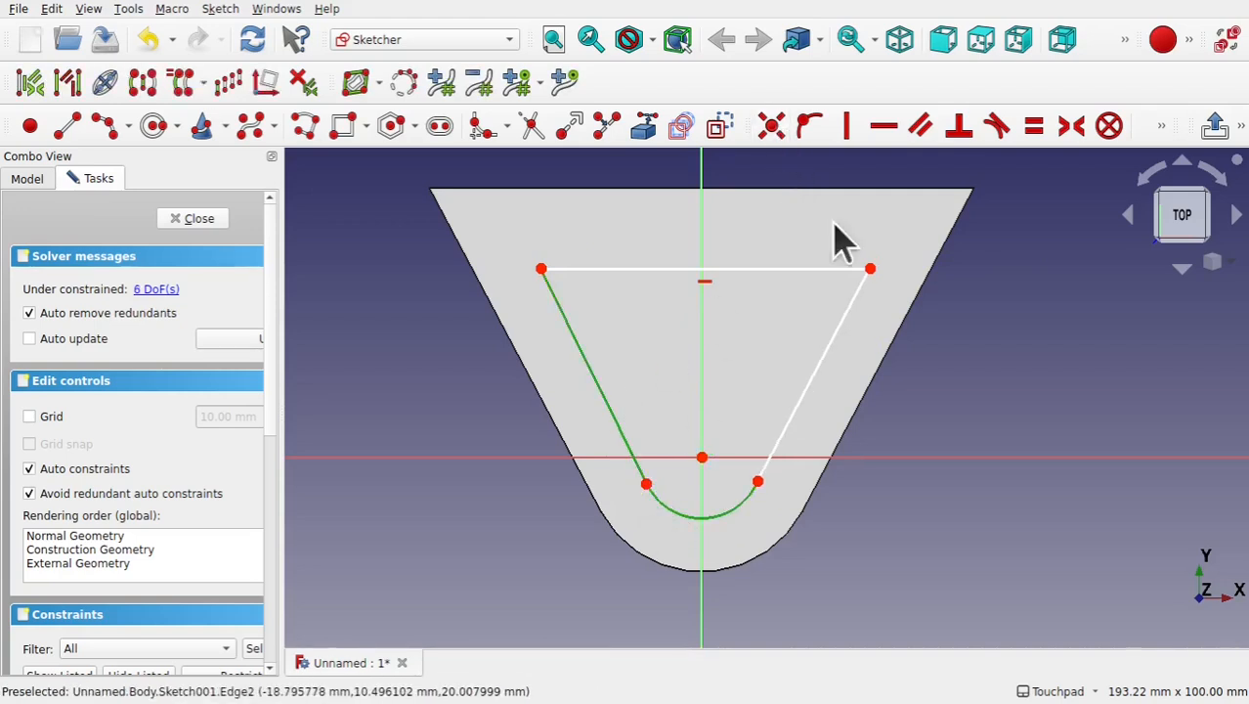
click(997, 129)
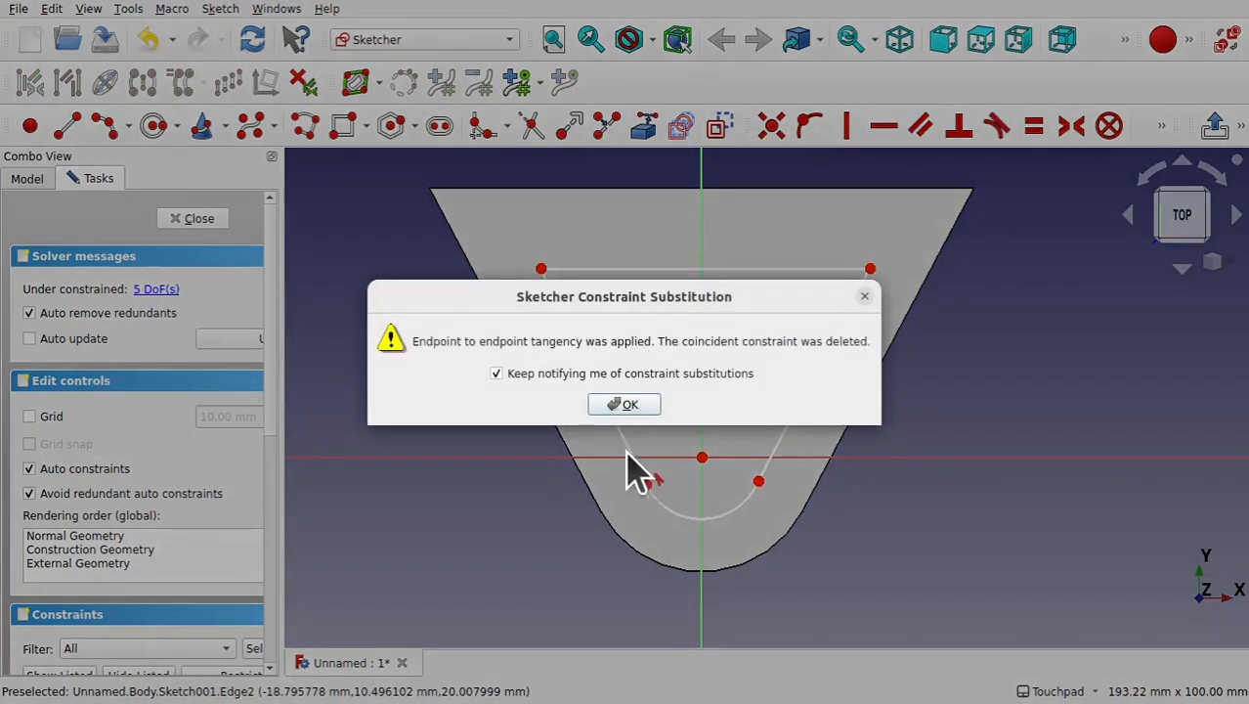
click(626, 405)
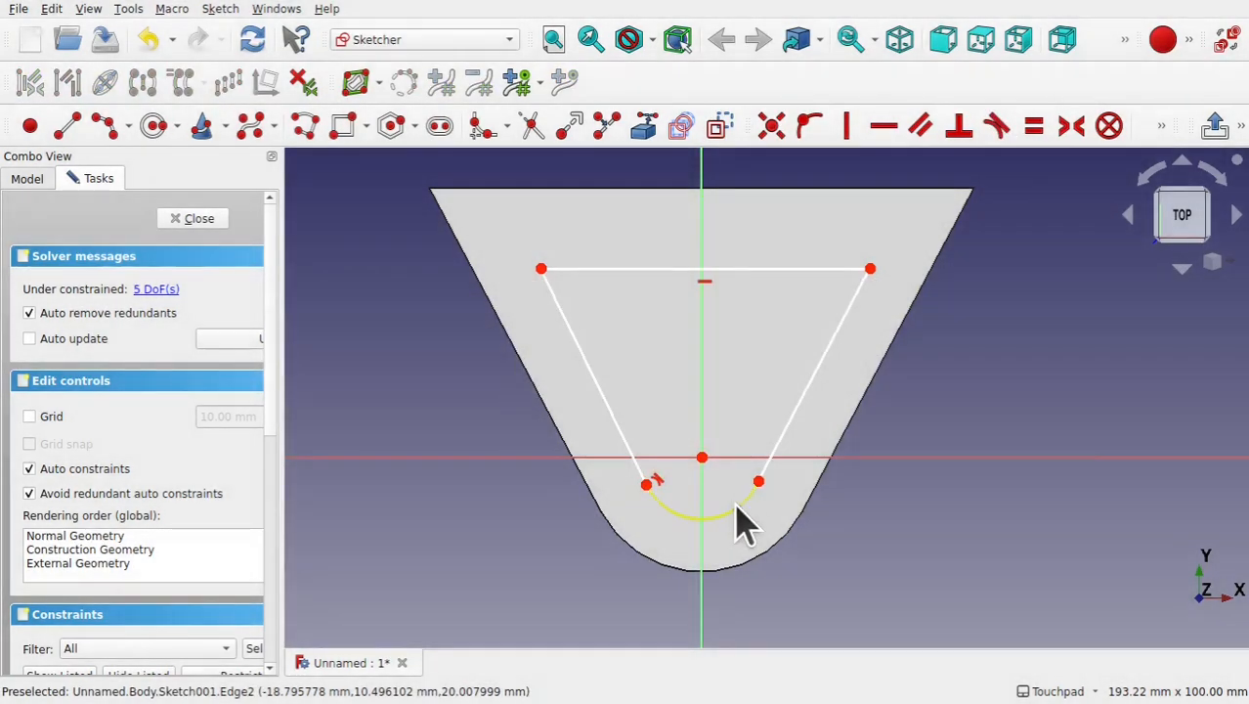
click(740, 500)
ctrl+click(796, 416)
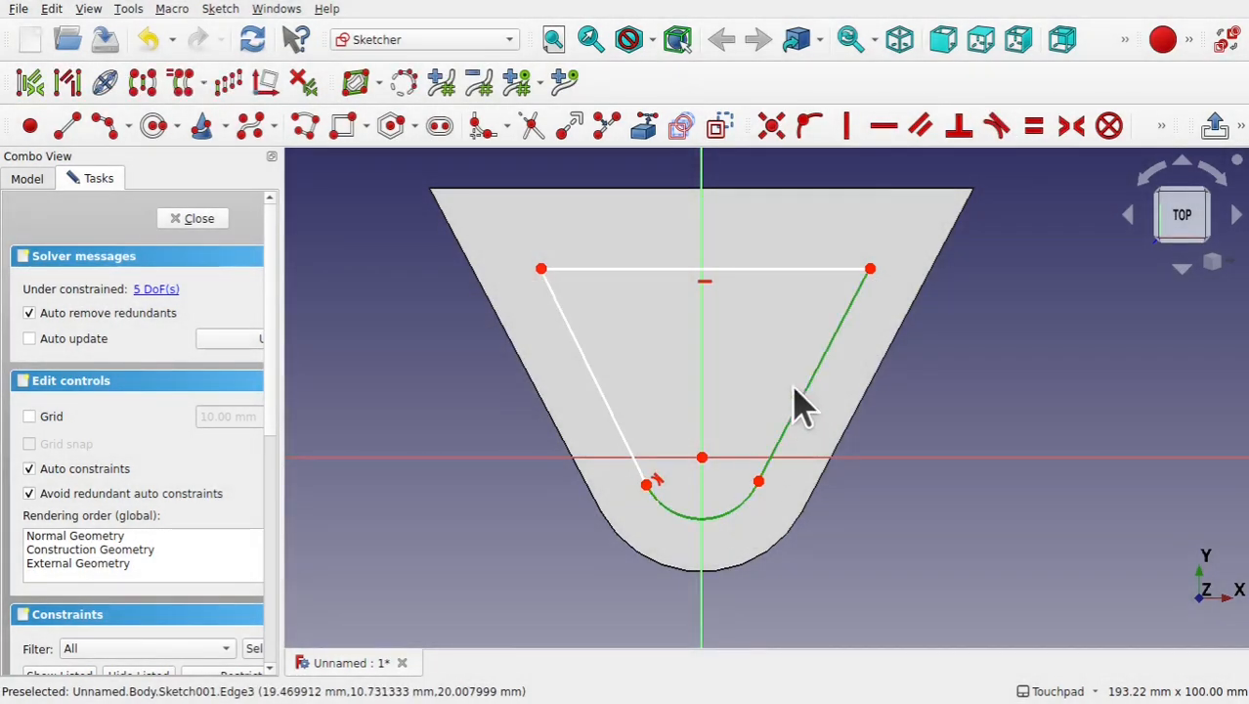
click(997, 127)
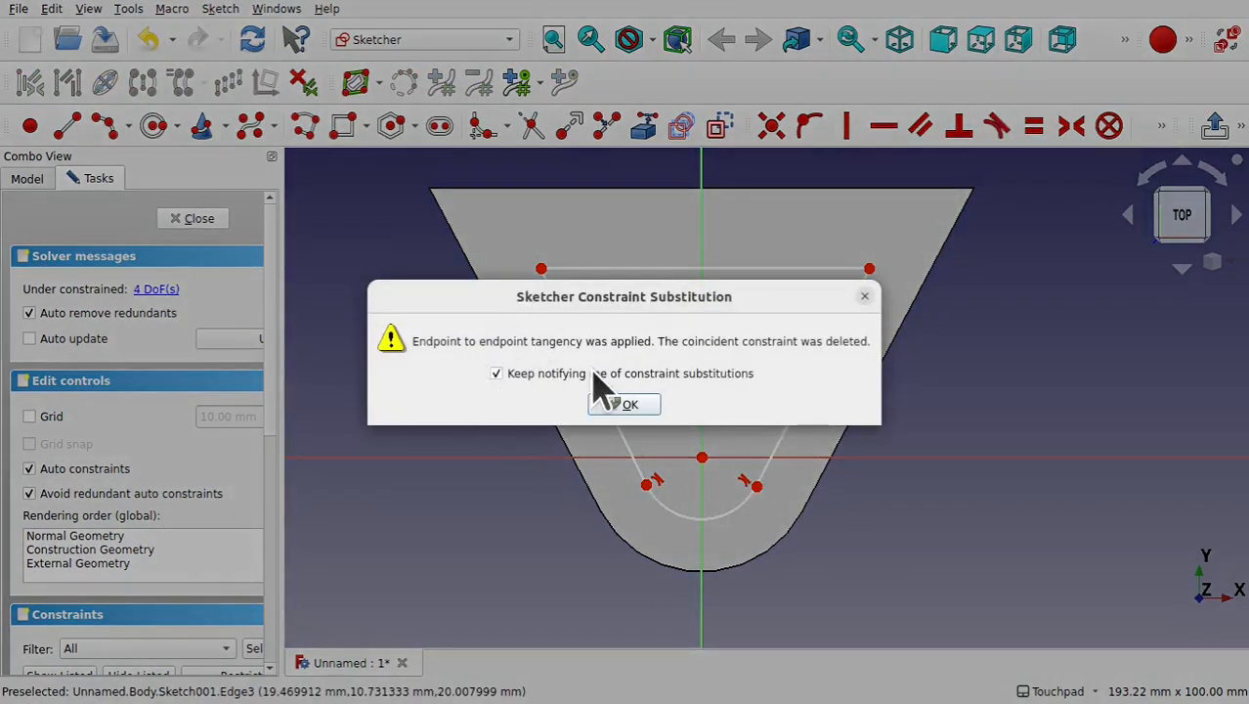
click(626, 404)
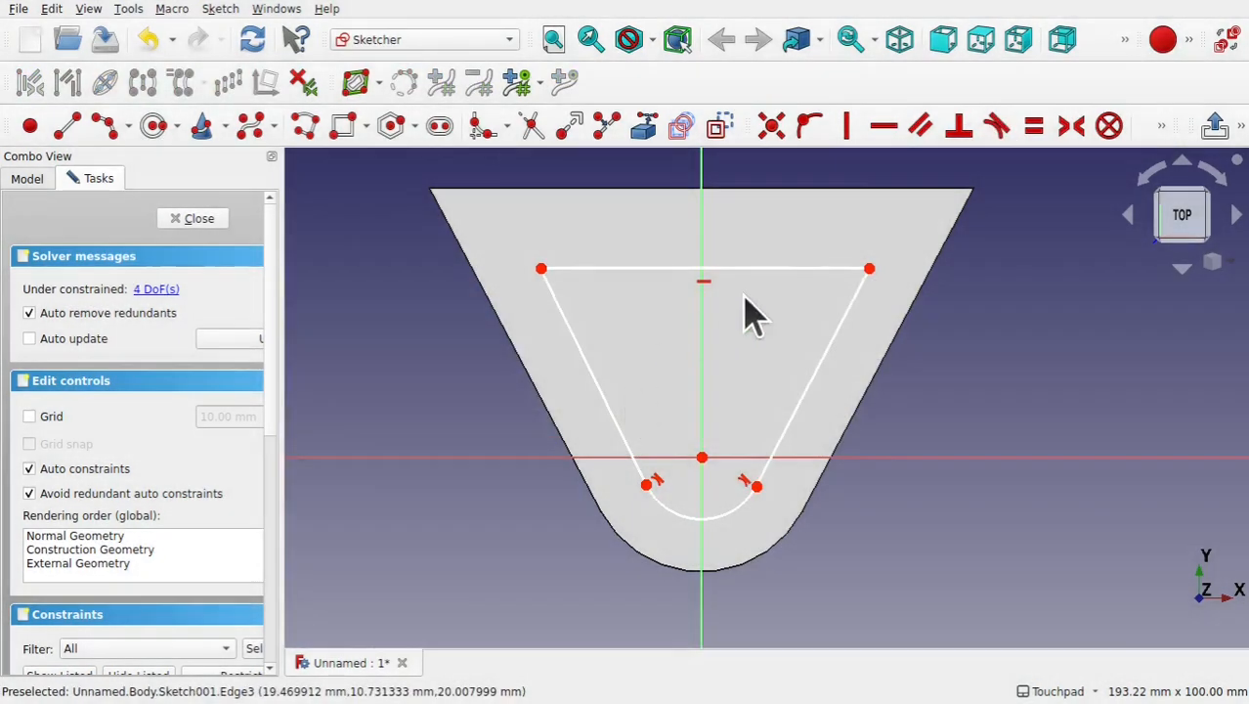
Move the top line up to about 43 mm above the origin and make its end points symmetric about the vertical axis.
drag(777, 274, 778, 250)
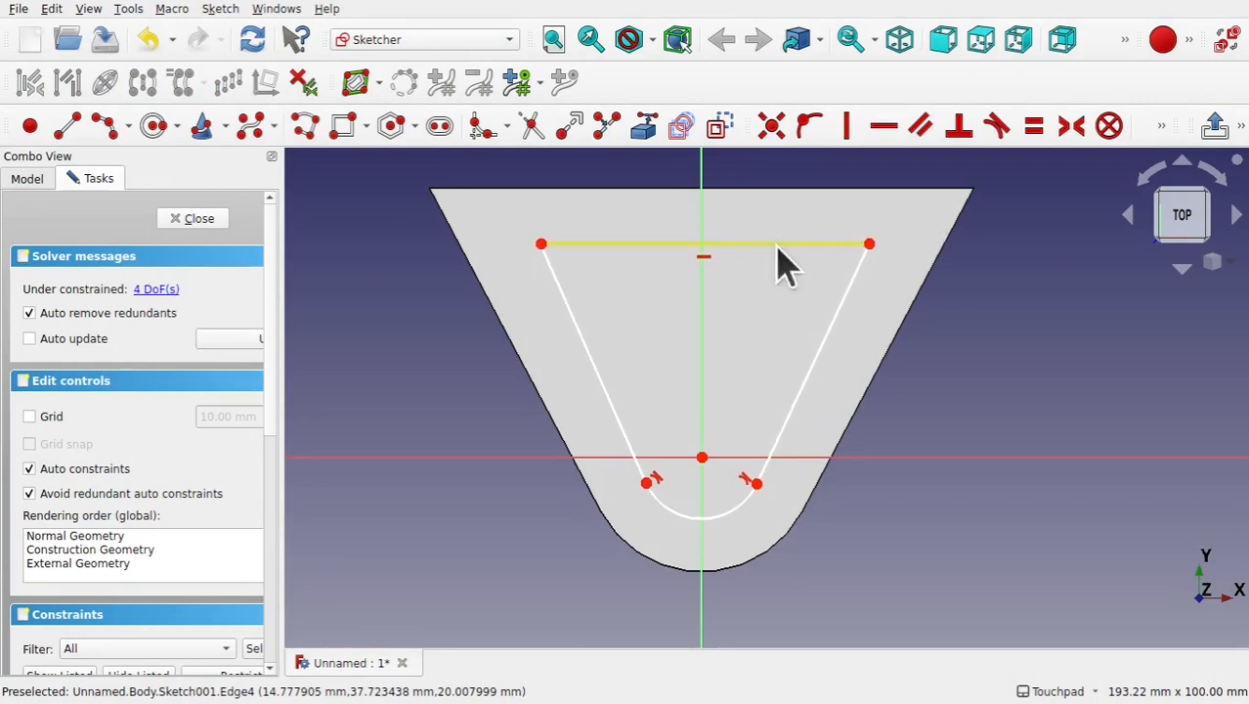
click(869, 244)
click(543, 244)
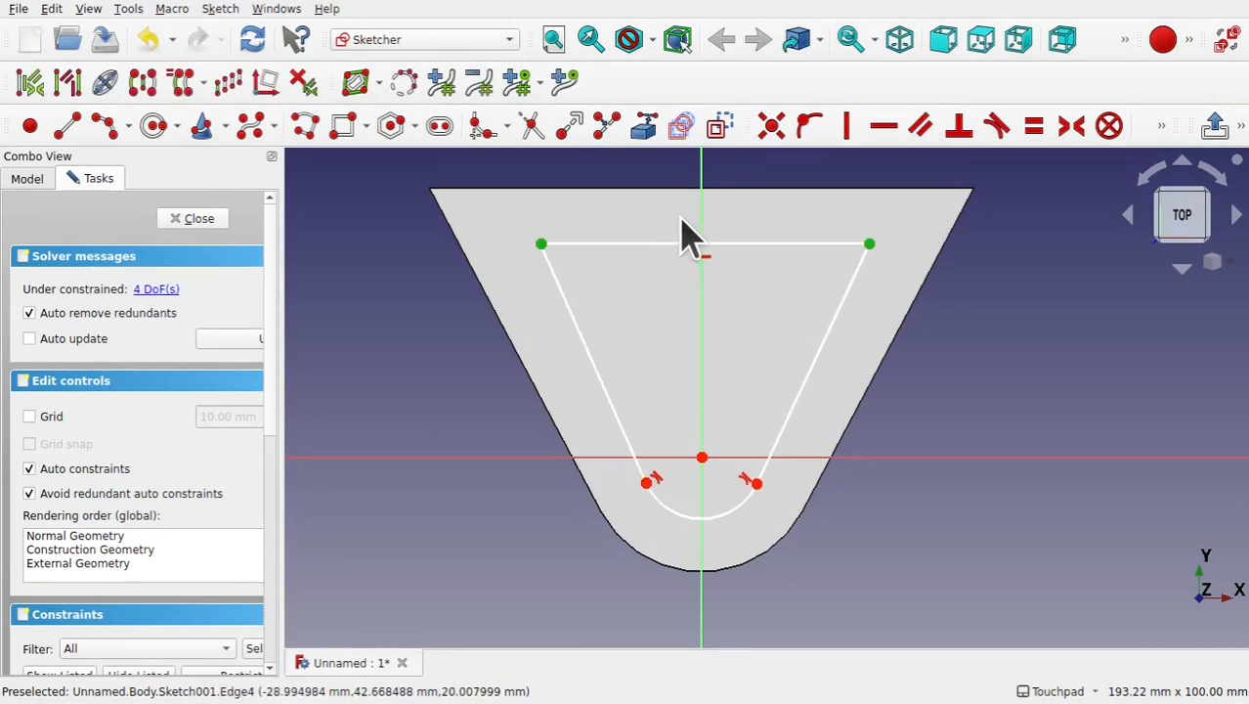
click(1071, 126)
Close the sketch and pad the smaller rounded triangle to a length of 15 mm.
click(196, 219)
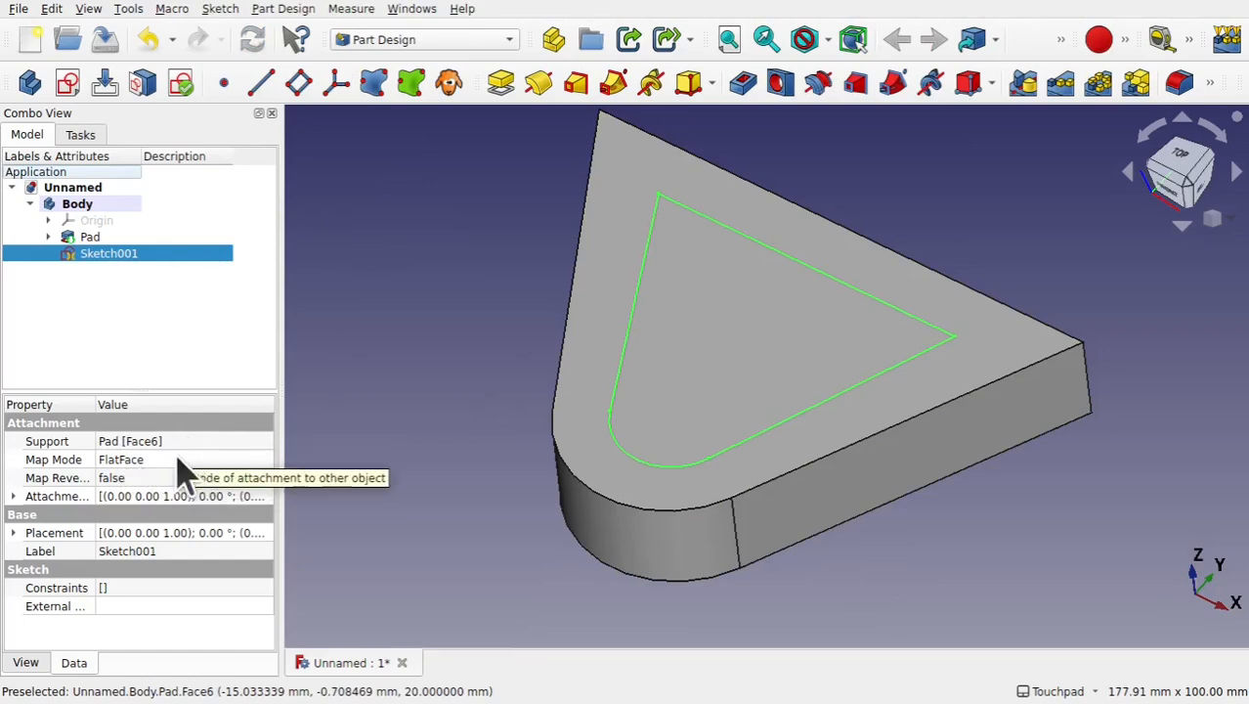
click(500, 83)
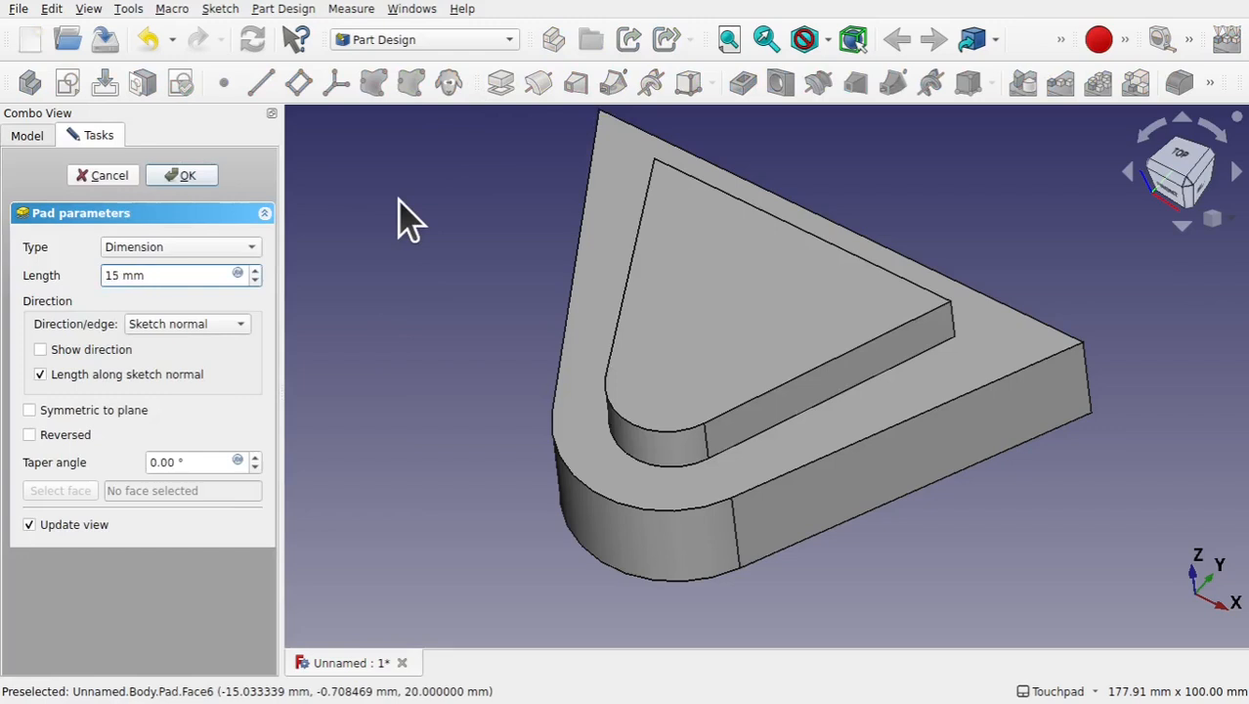
key(Return)
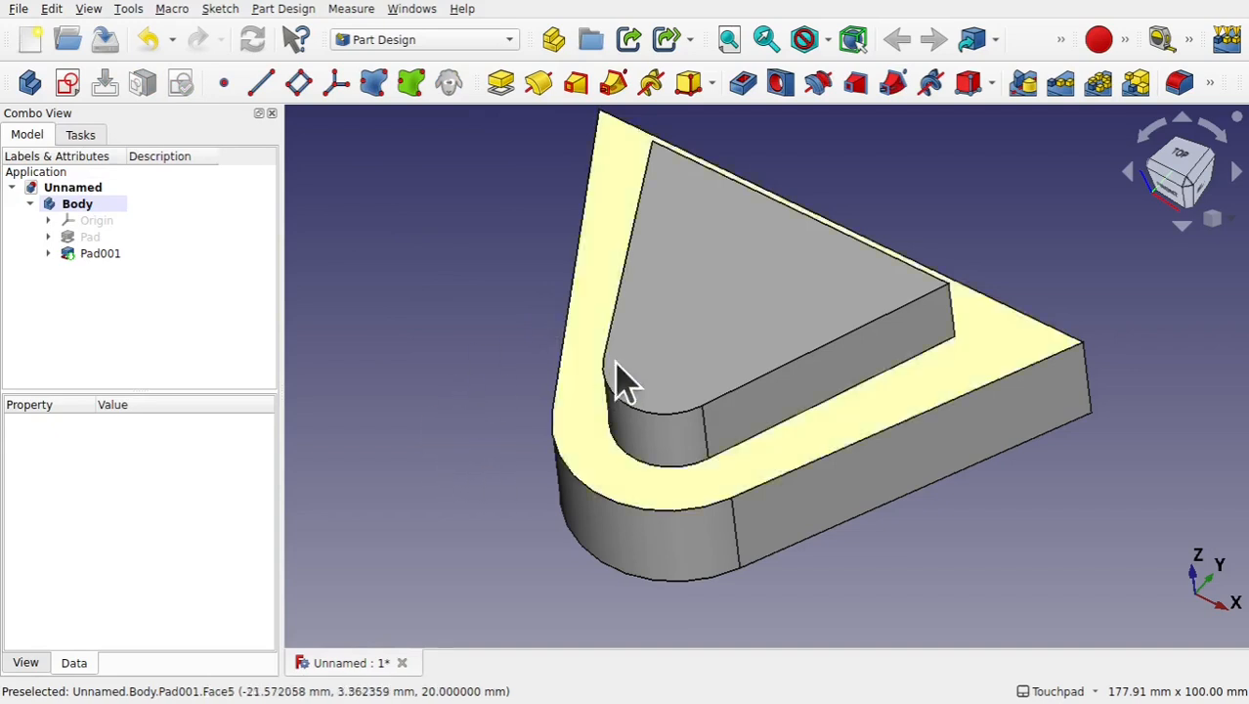
Create an additive loft from the upper step's rounded end face to the lower step's rounded end face.
click(684, 377)
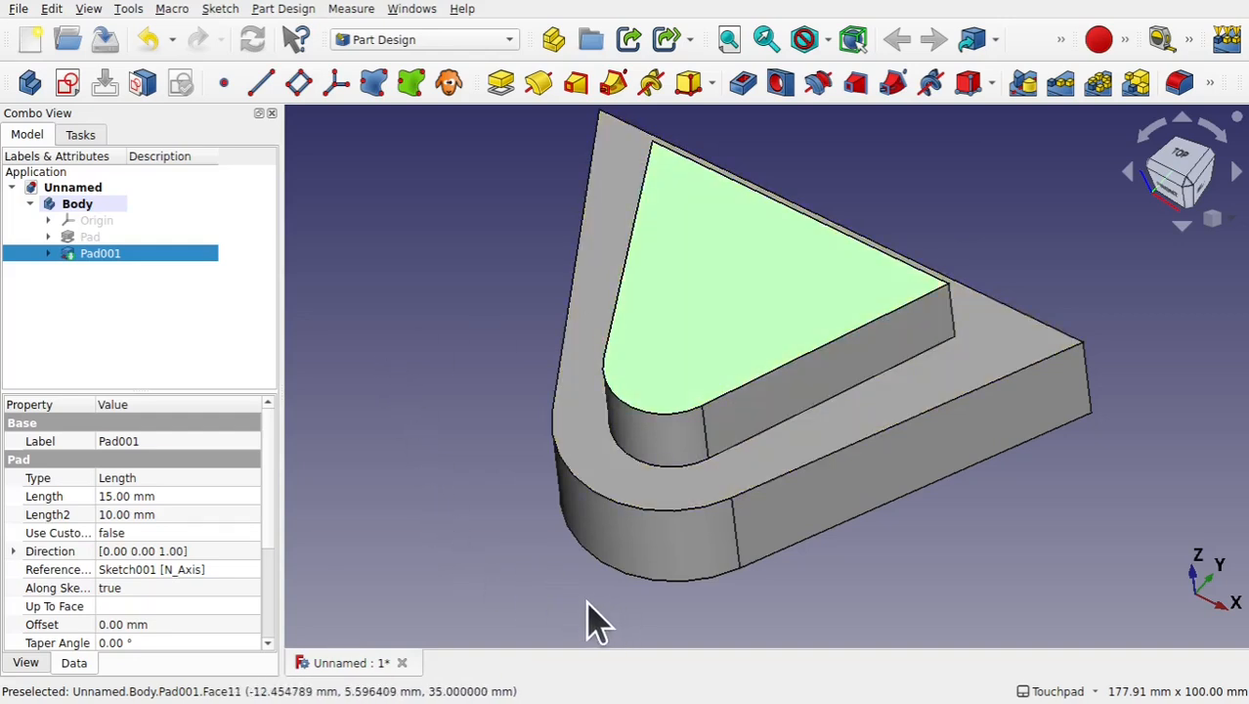
shift+drag(758, 557, 865, 536)
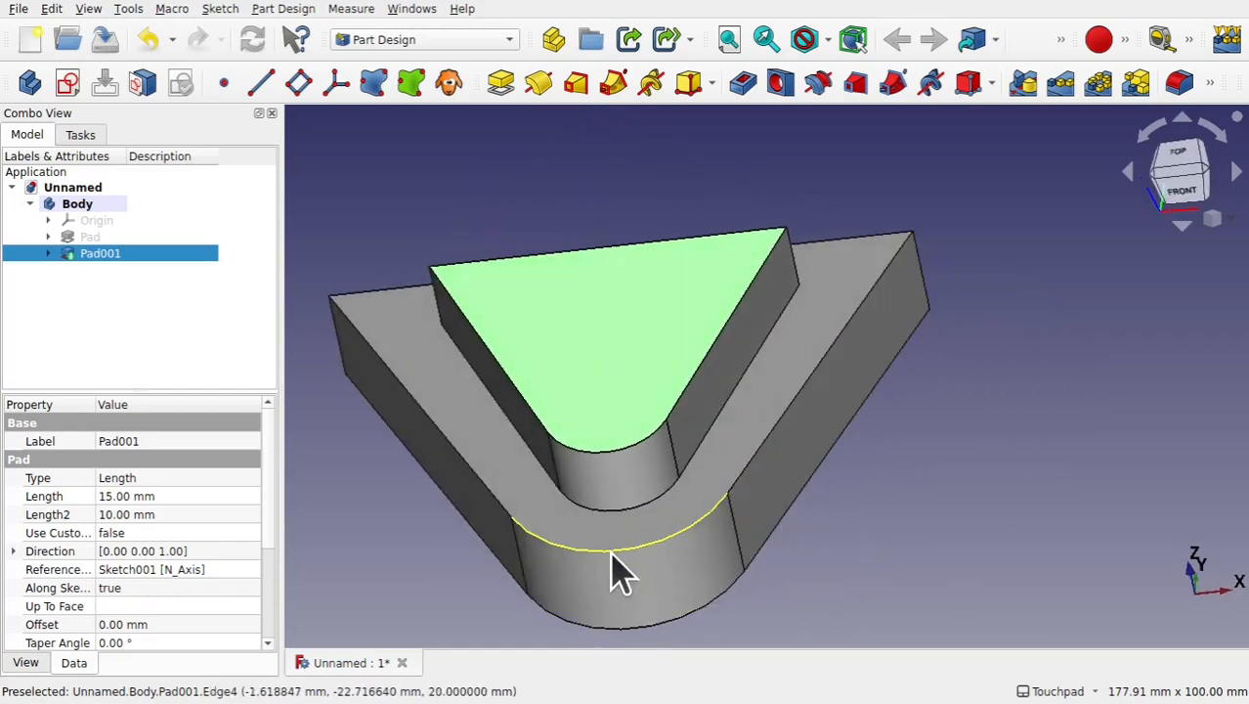
shift+drag(697, 487, 650, 591)
shift+drag(630, 517, 739, 504)
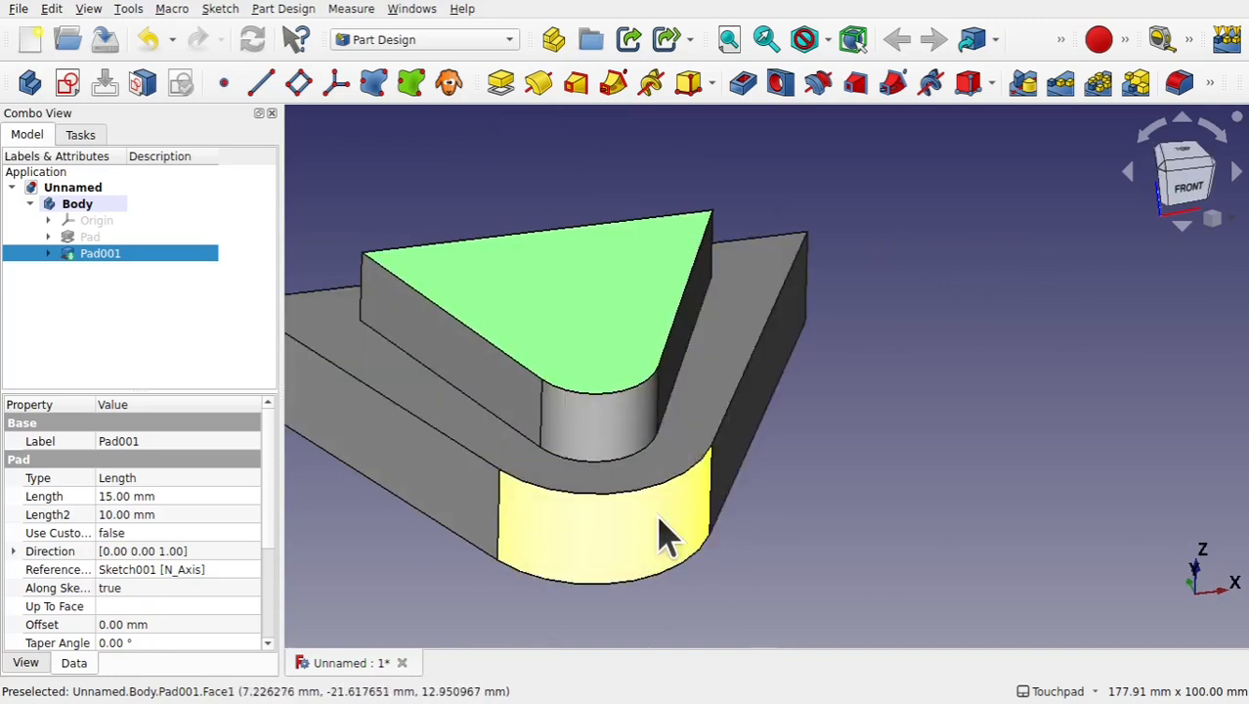
click(821, 541)
click(613, 452)
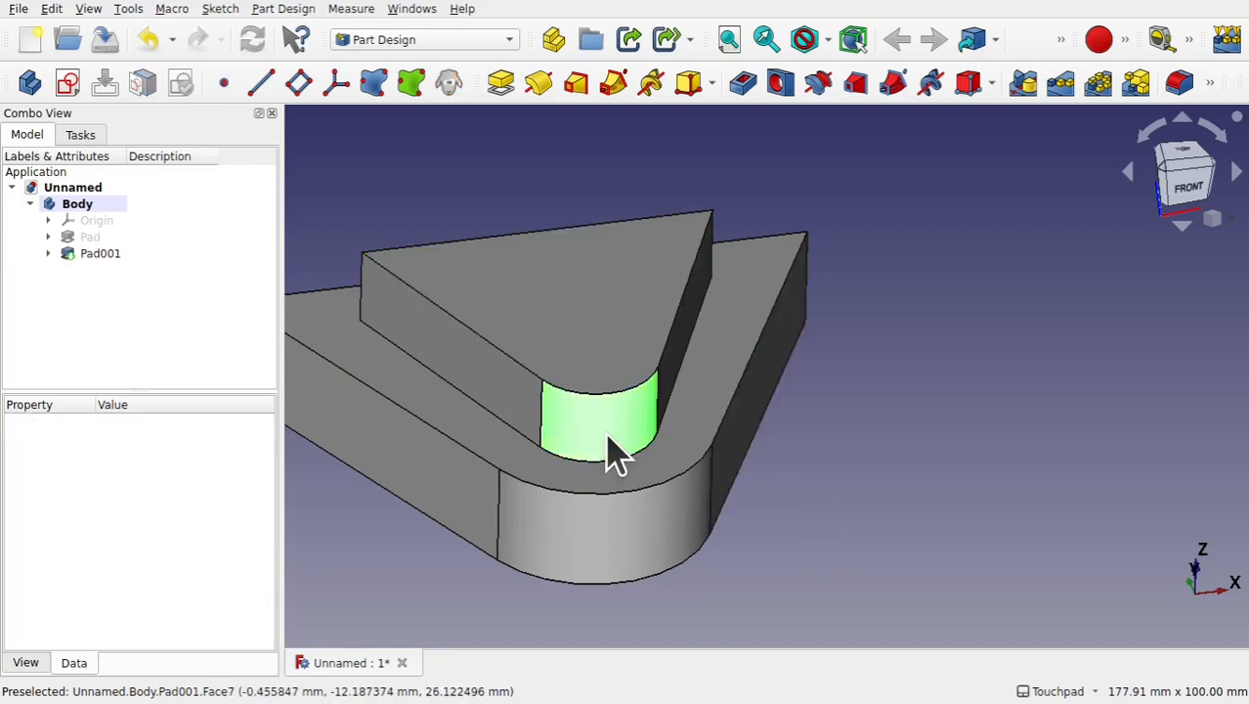
click(576, 86)
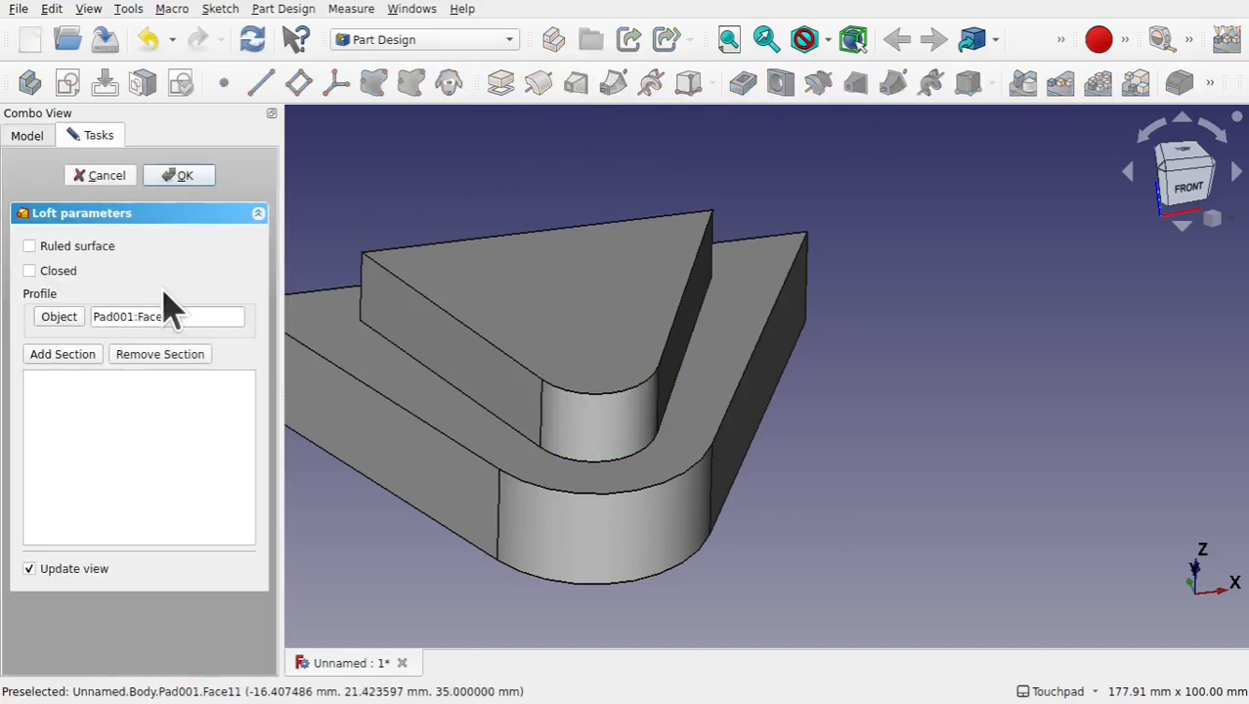
click(64, 356)
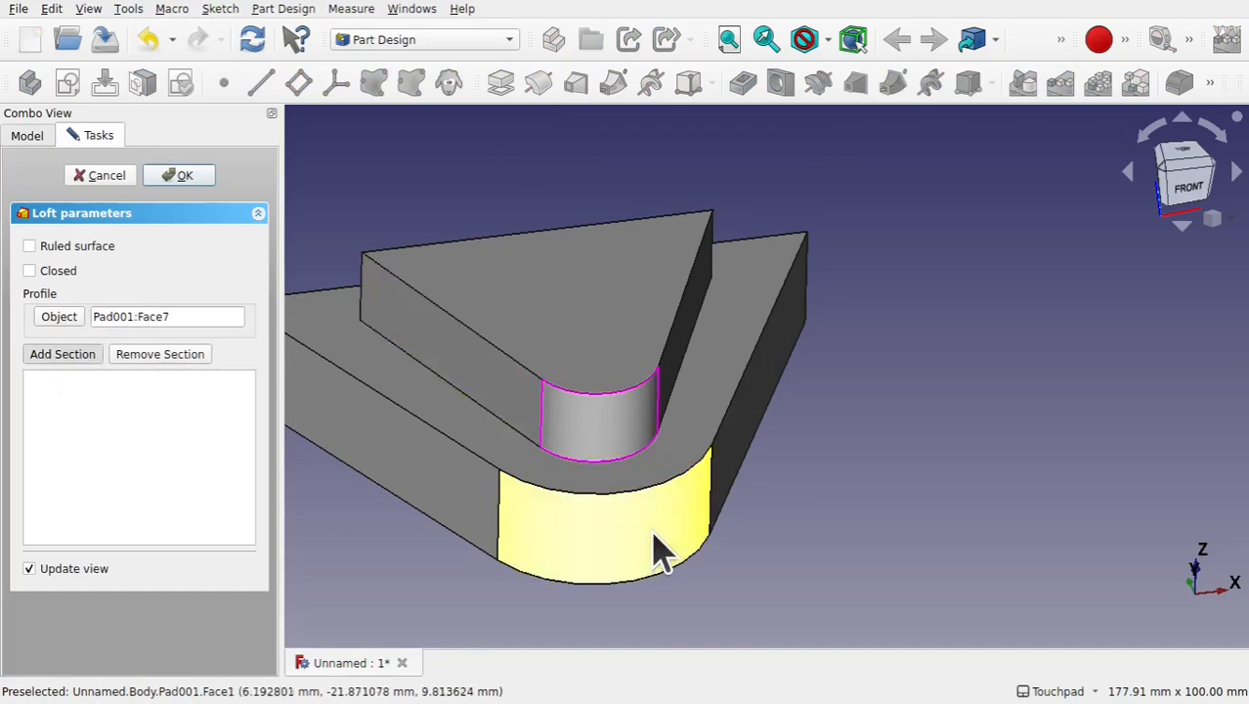
click(663, 552)
middle_drag(661, 549, 602, 498)
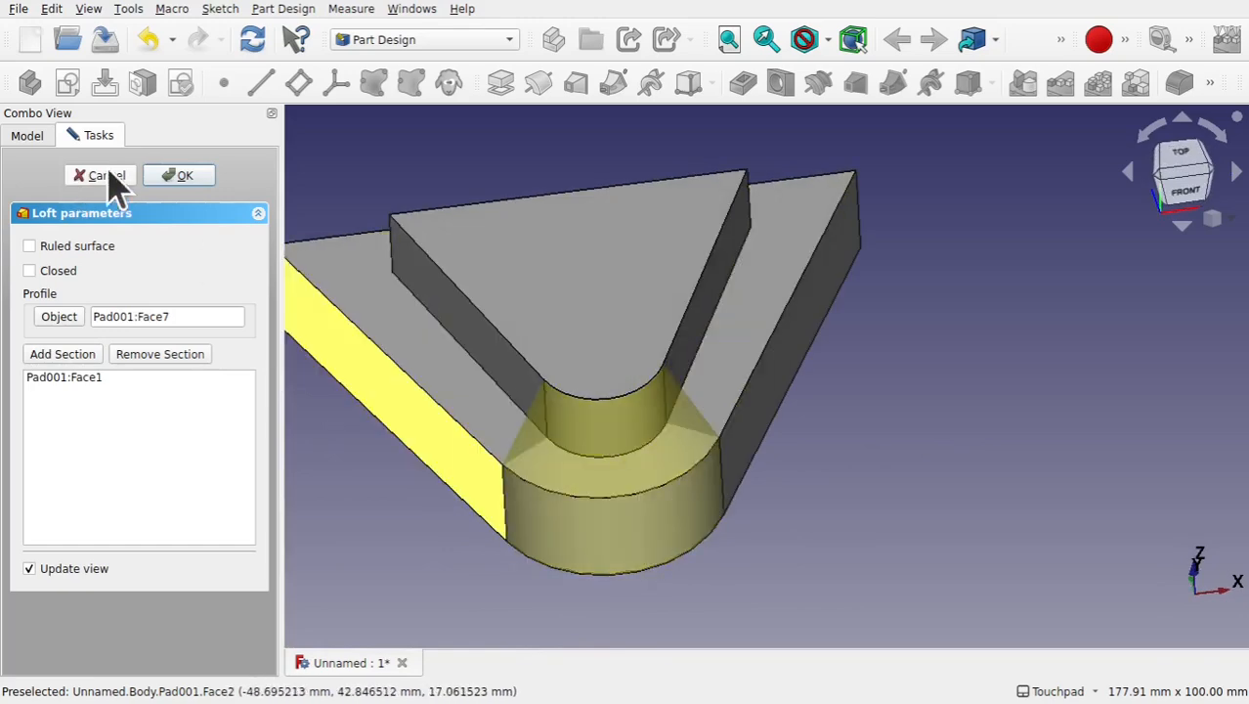
click(183, 177)
Delete the additive loft and make Pad001 visible again.
middle_drag(606, 381, 650, 440)
middle_drag(650, 510, 386, 395)
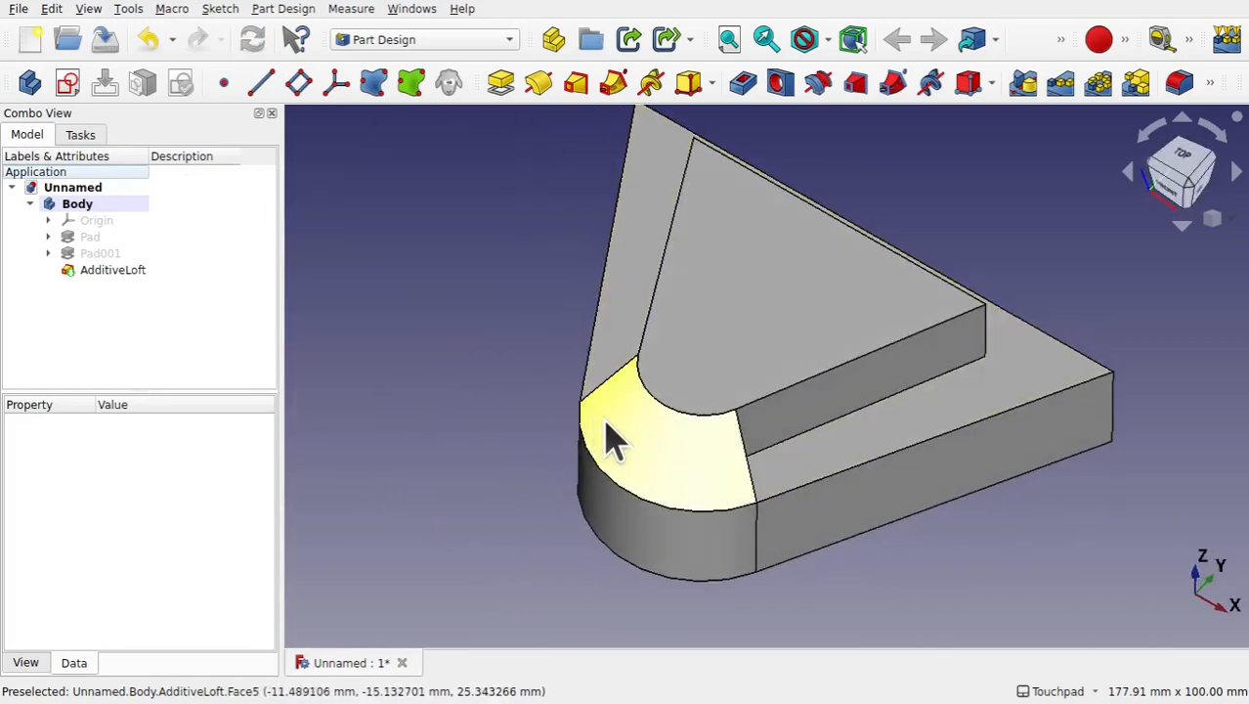
middle_drag(650, 474, 641, 424)
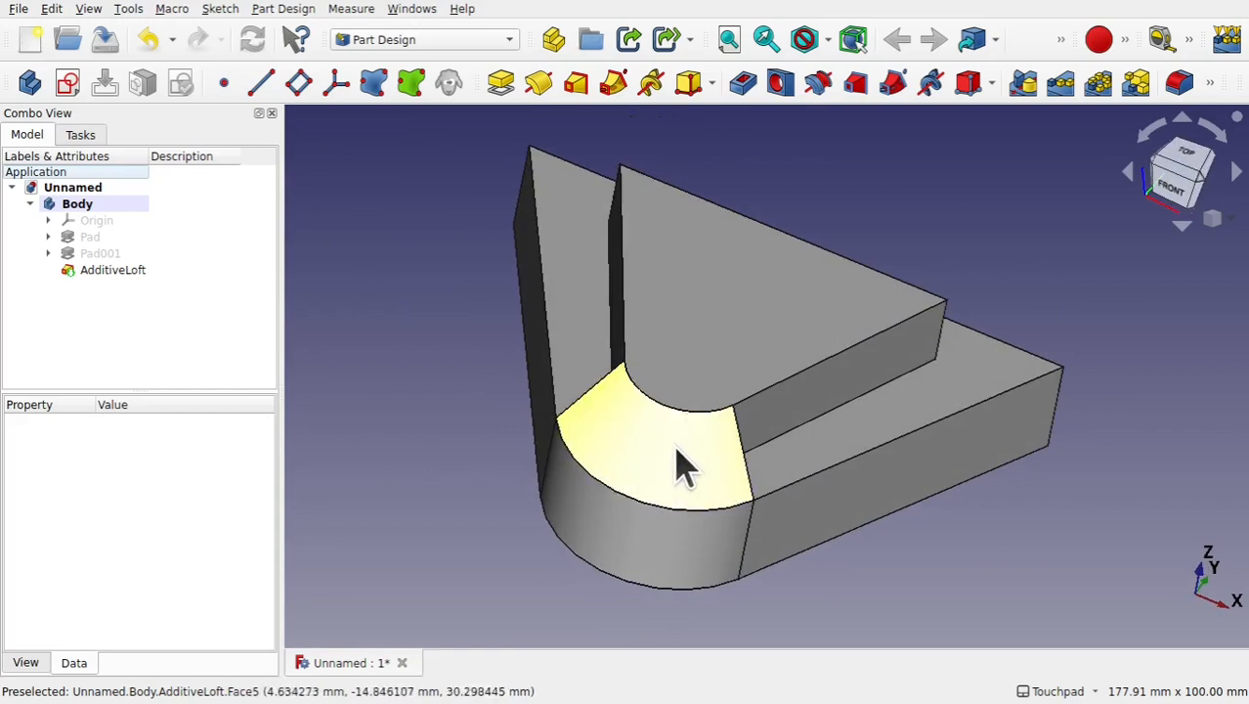
click(110, 270)
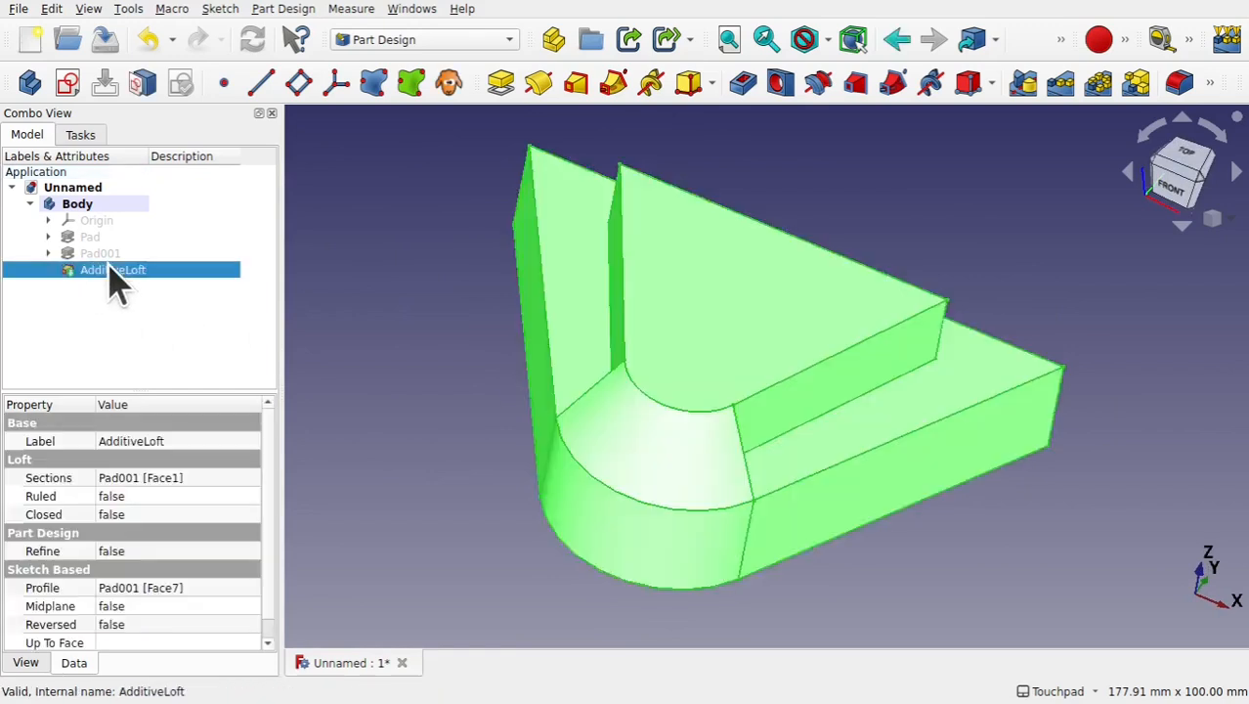
key(Delete)
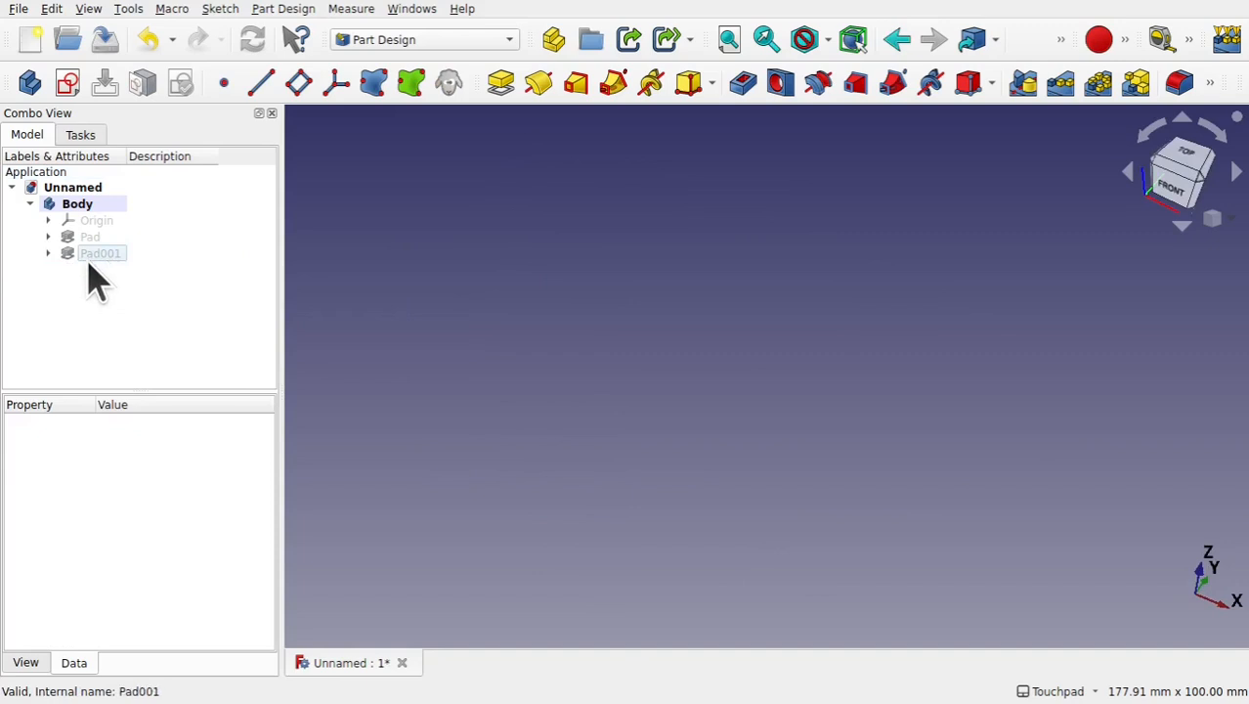
click(100, 256)
key(space)
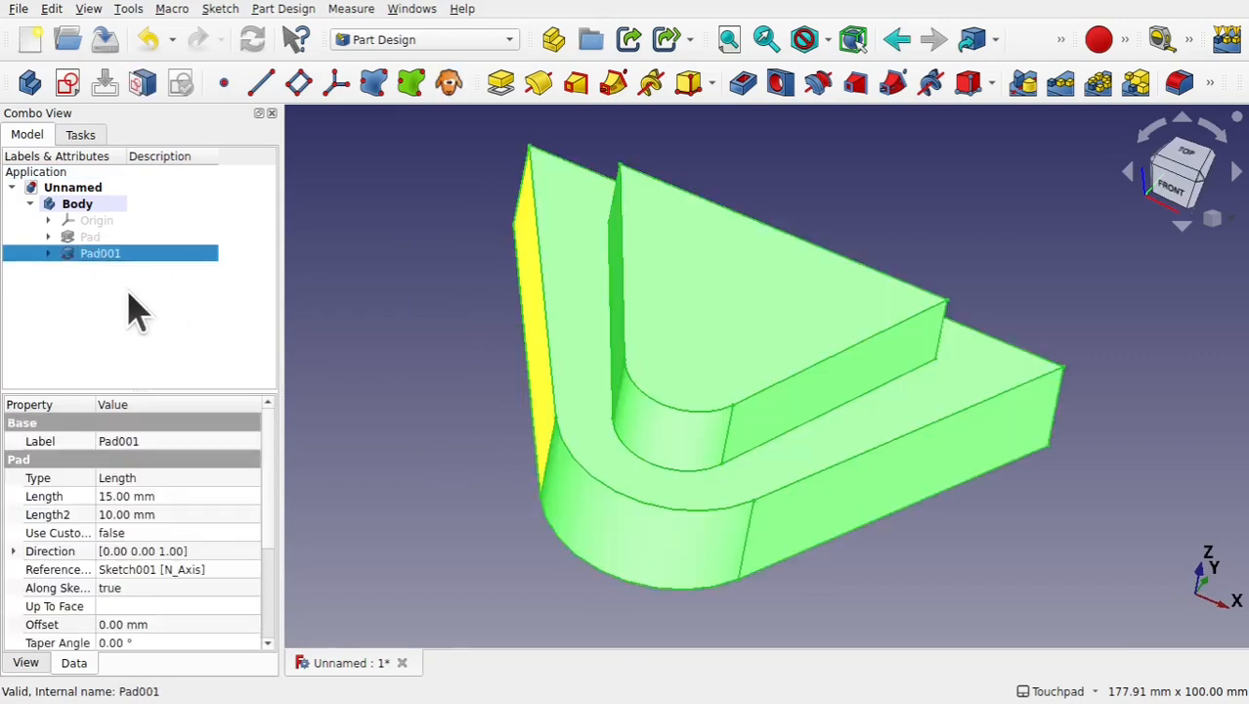
Show the first pad in place of Pad001.
click(97, 298)
shift+drag(737, 327, 650, 358)
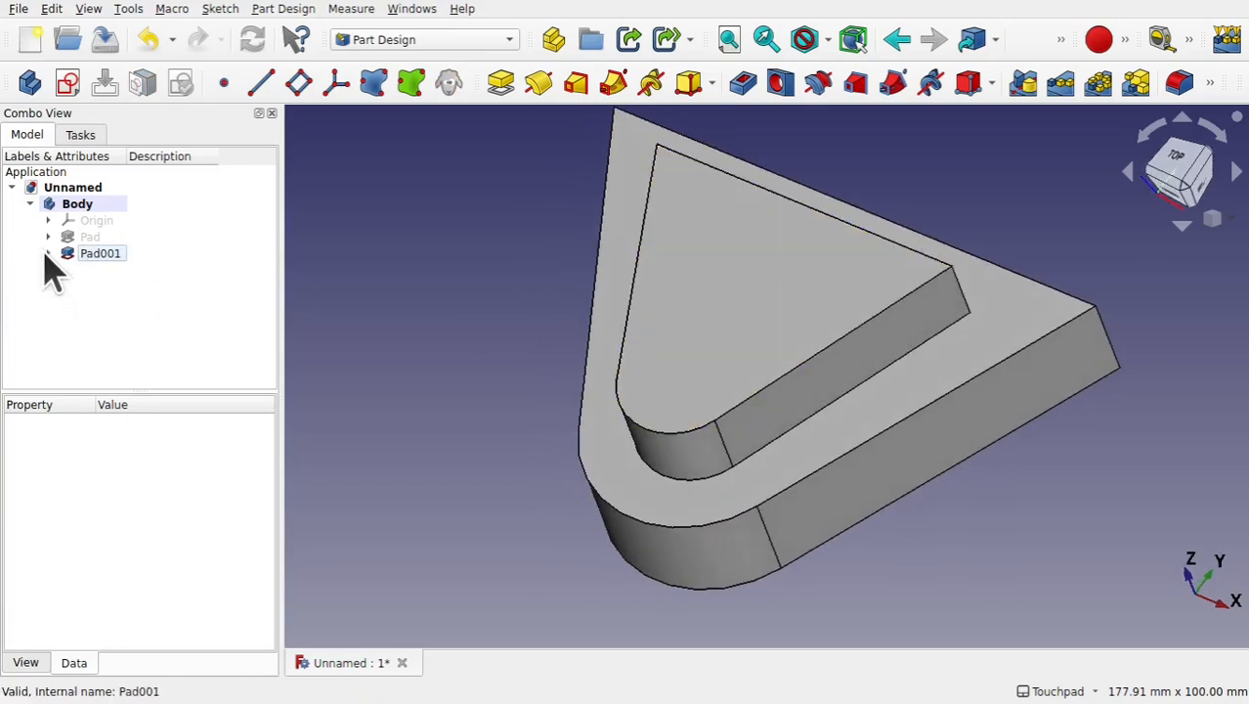
click(84, 238)
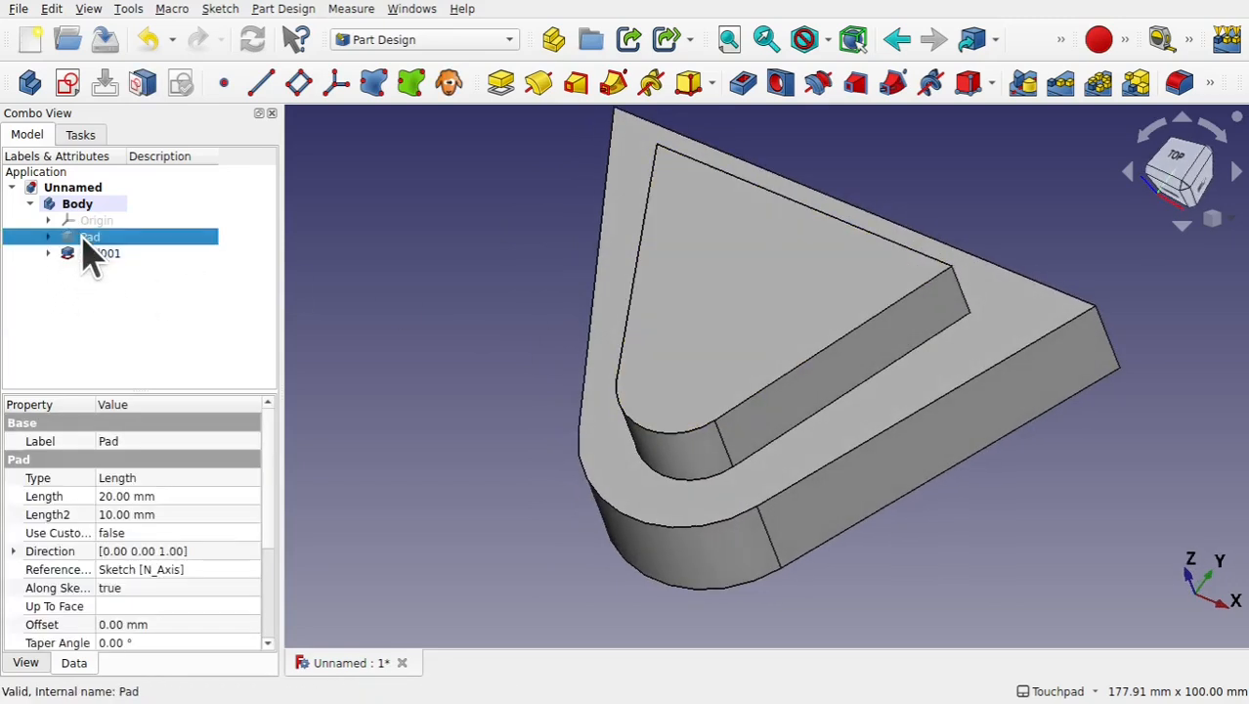
key(space)
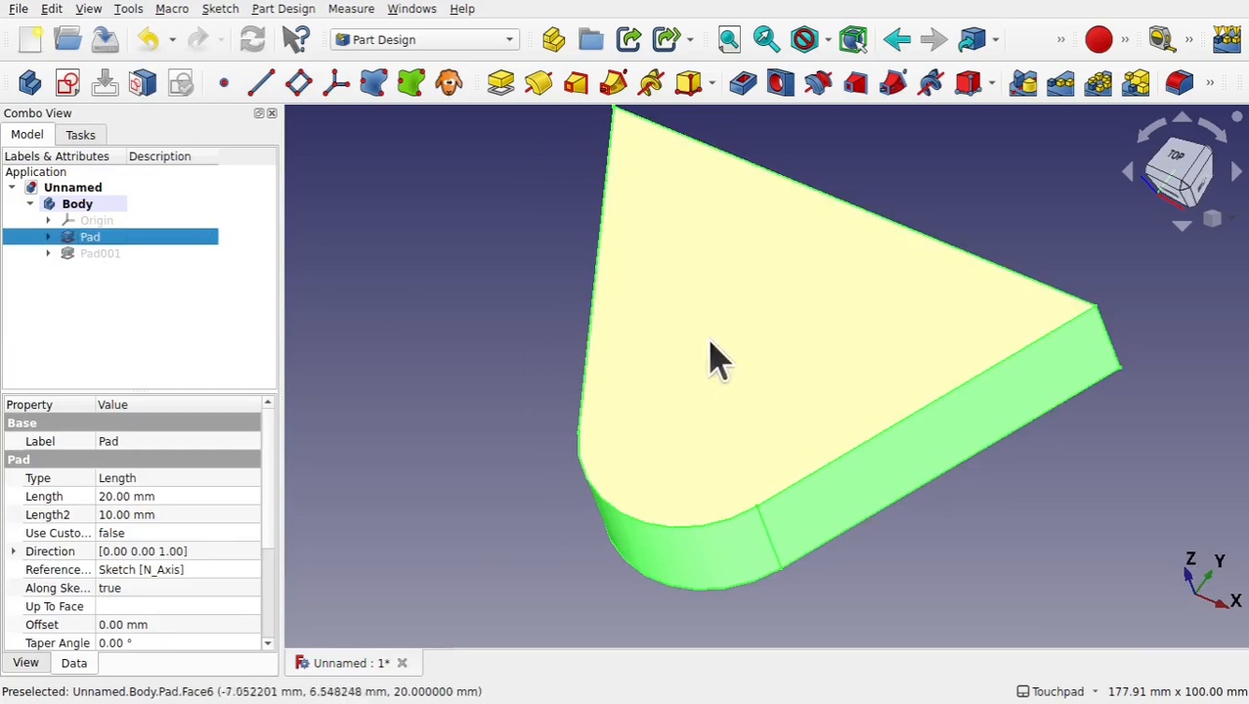
Open the first pad's sketch for editing and split its bottom arc at two points, one on each side of the vertical axis.
click(48, 237)
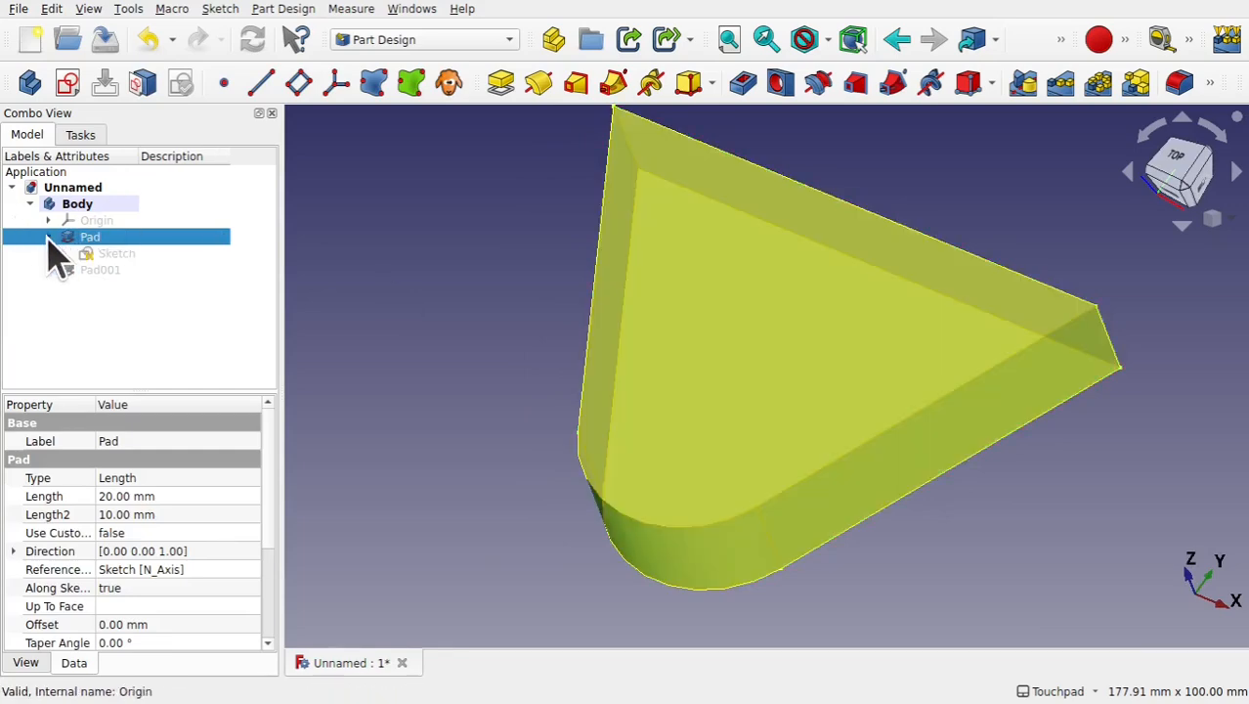
double_click(115, 254)
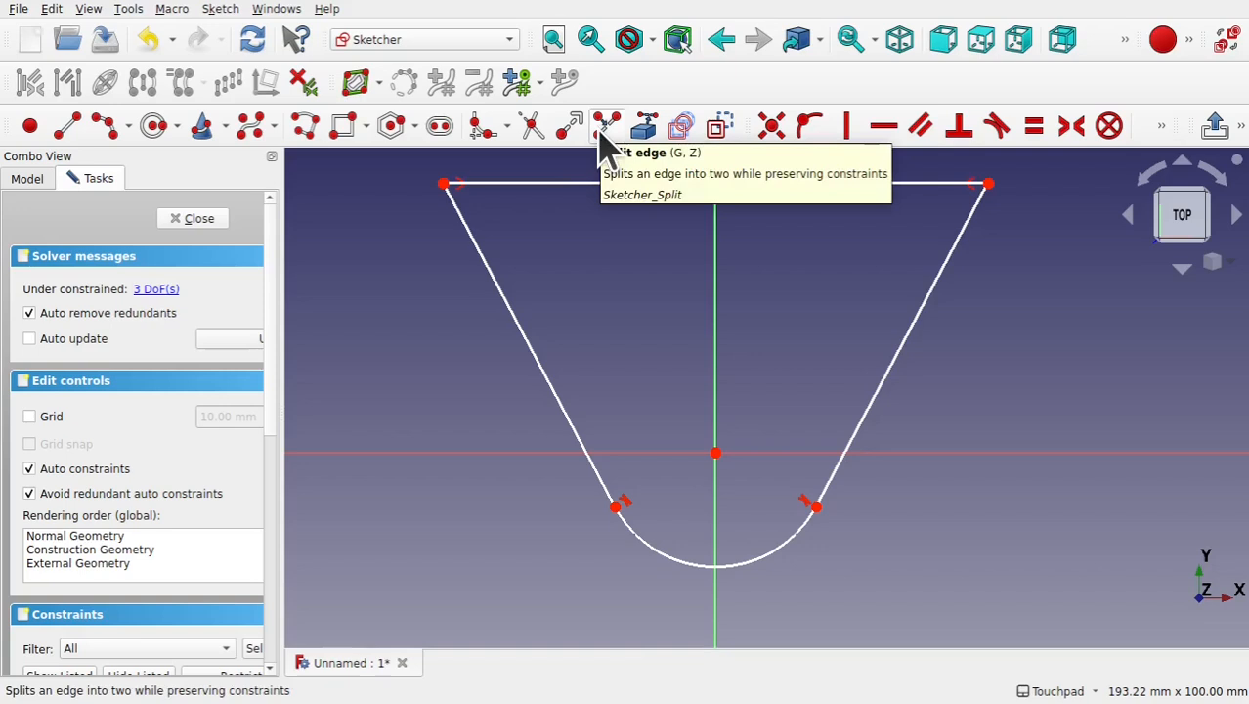
click(220, 11)
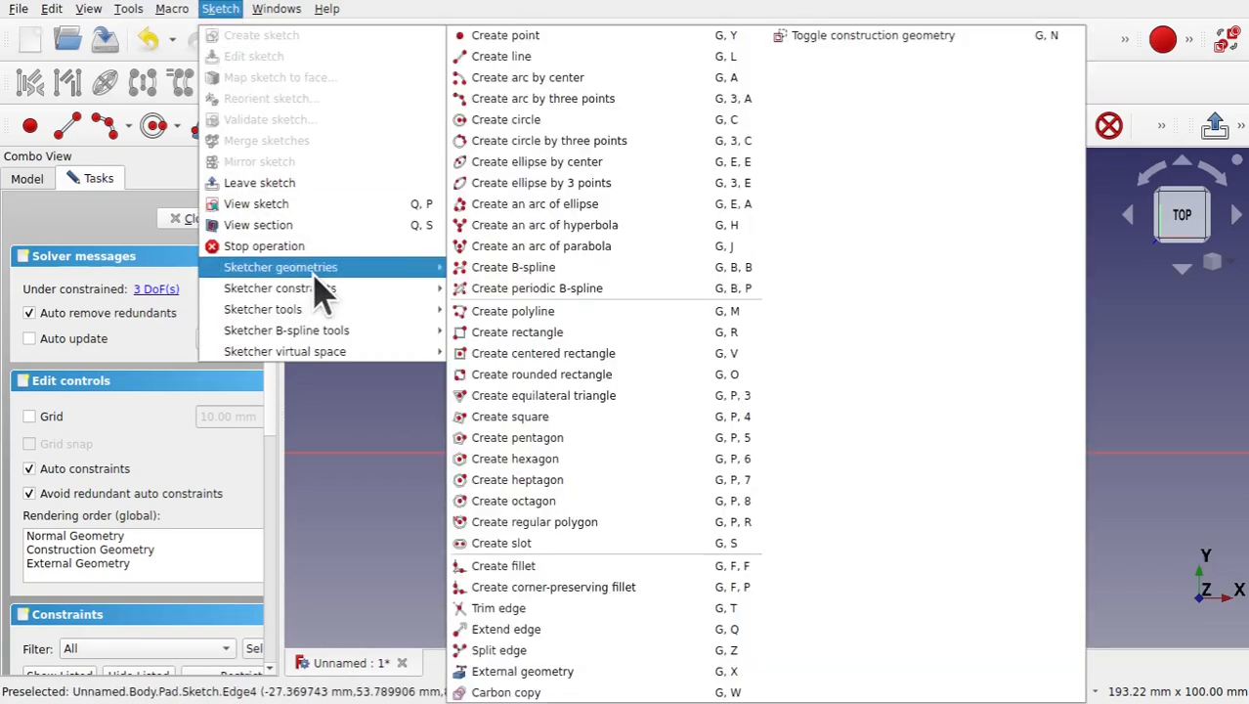
click(567, 650)
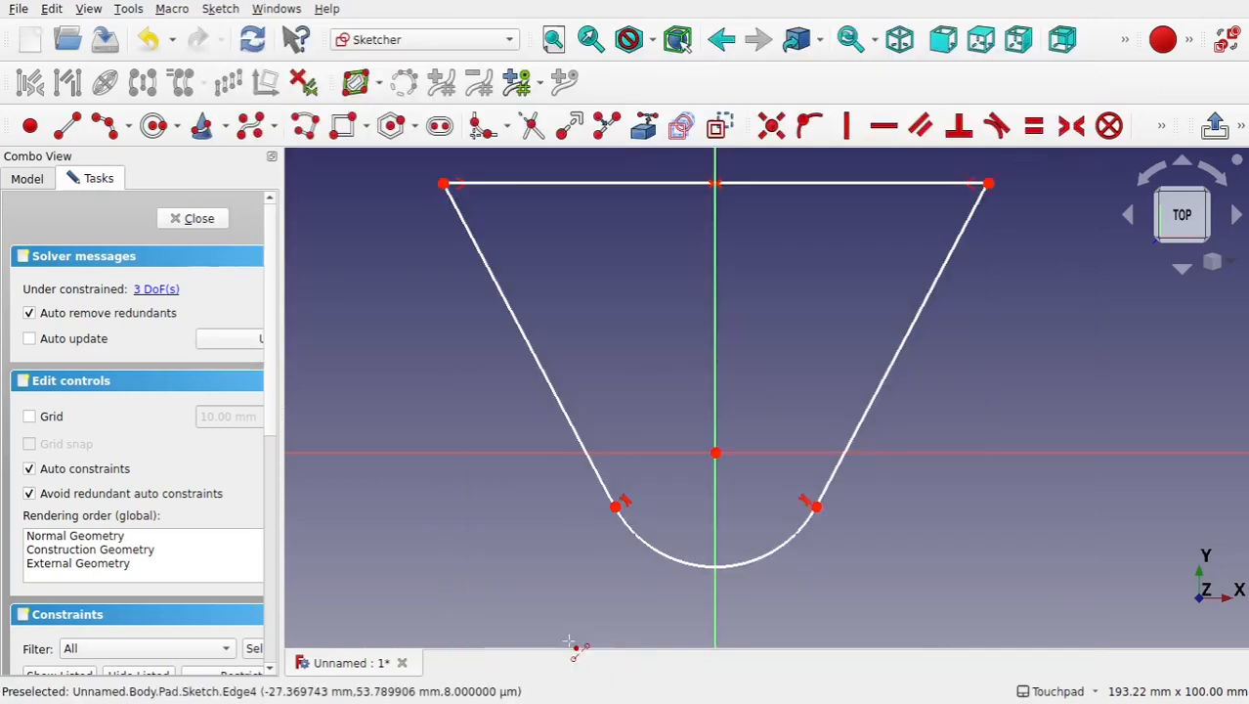
click(674, 559)
click(756, 561)
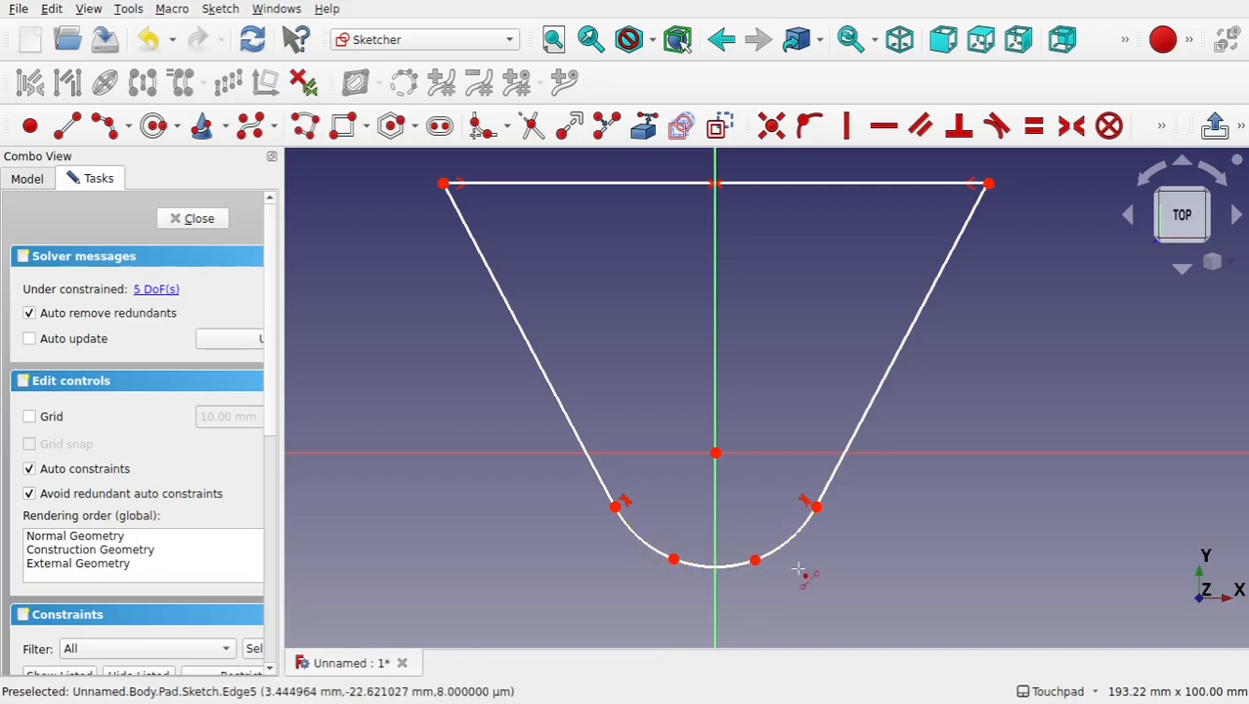
right_click(798, 567)
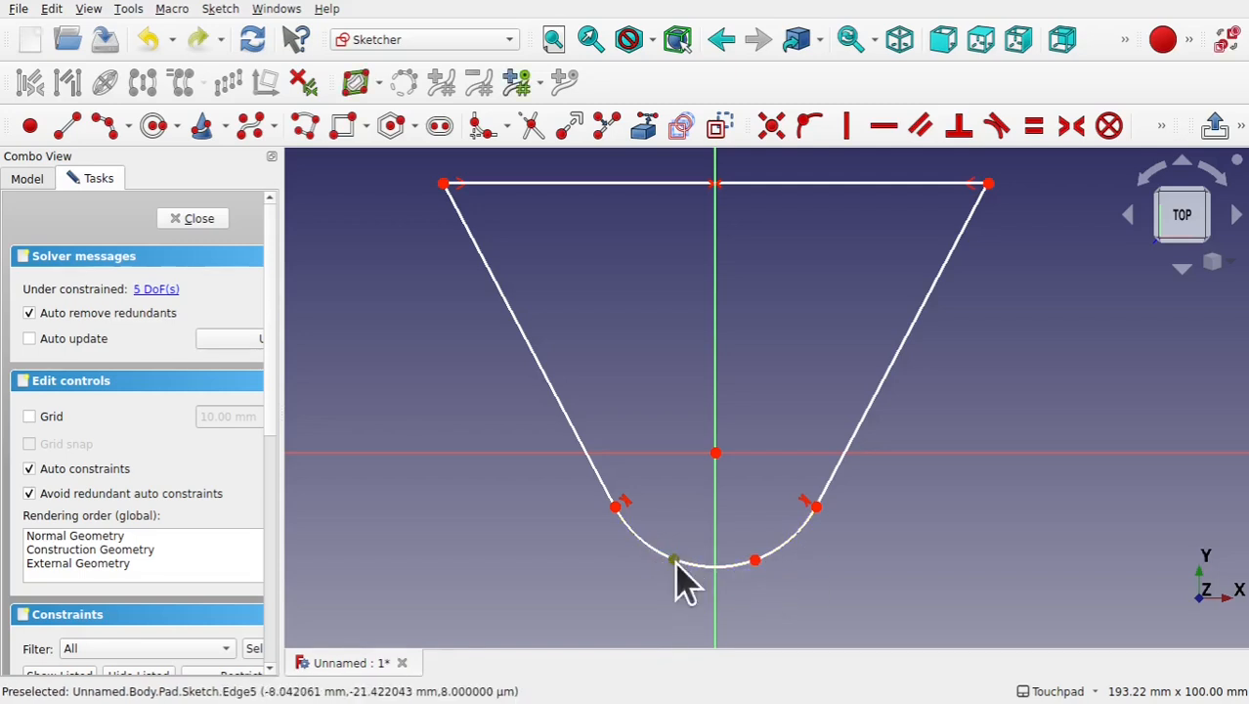
Constrain the two split points on the arc symmetrically about the vertical axis and close the sketch.
click(673, 559)
click(755, 560)
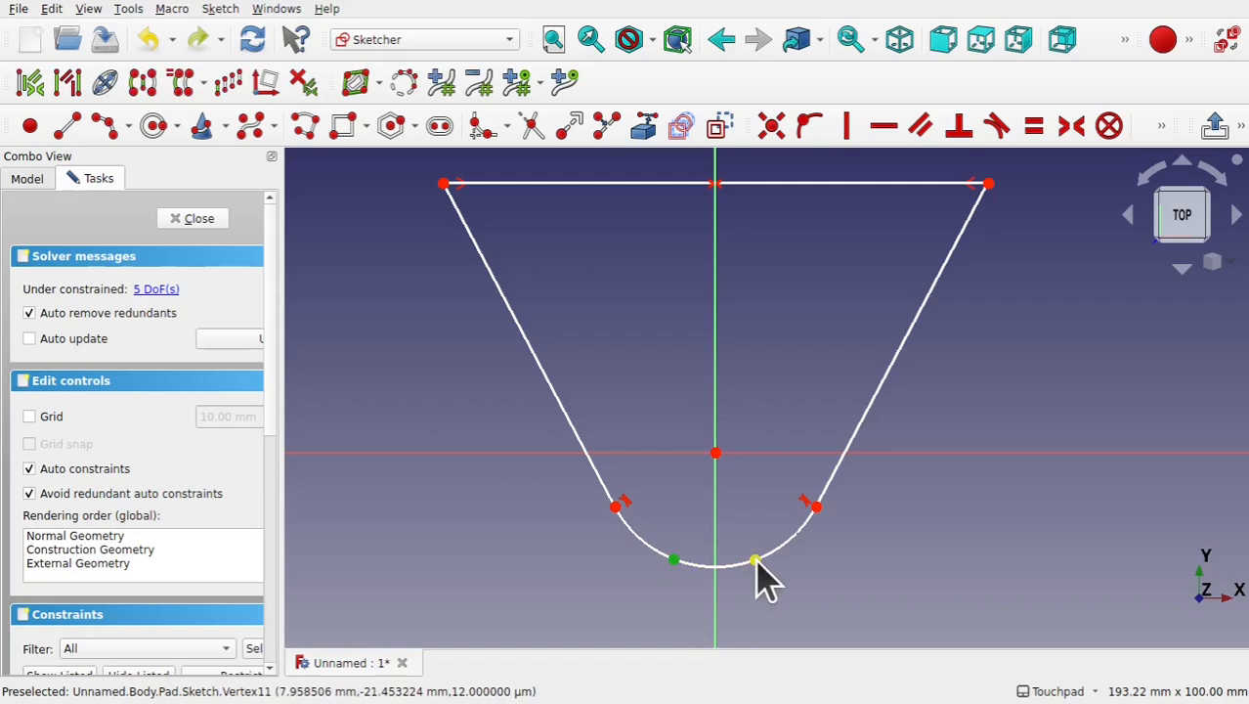
click(716, 404)
click(1071, 127)
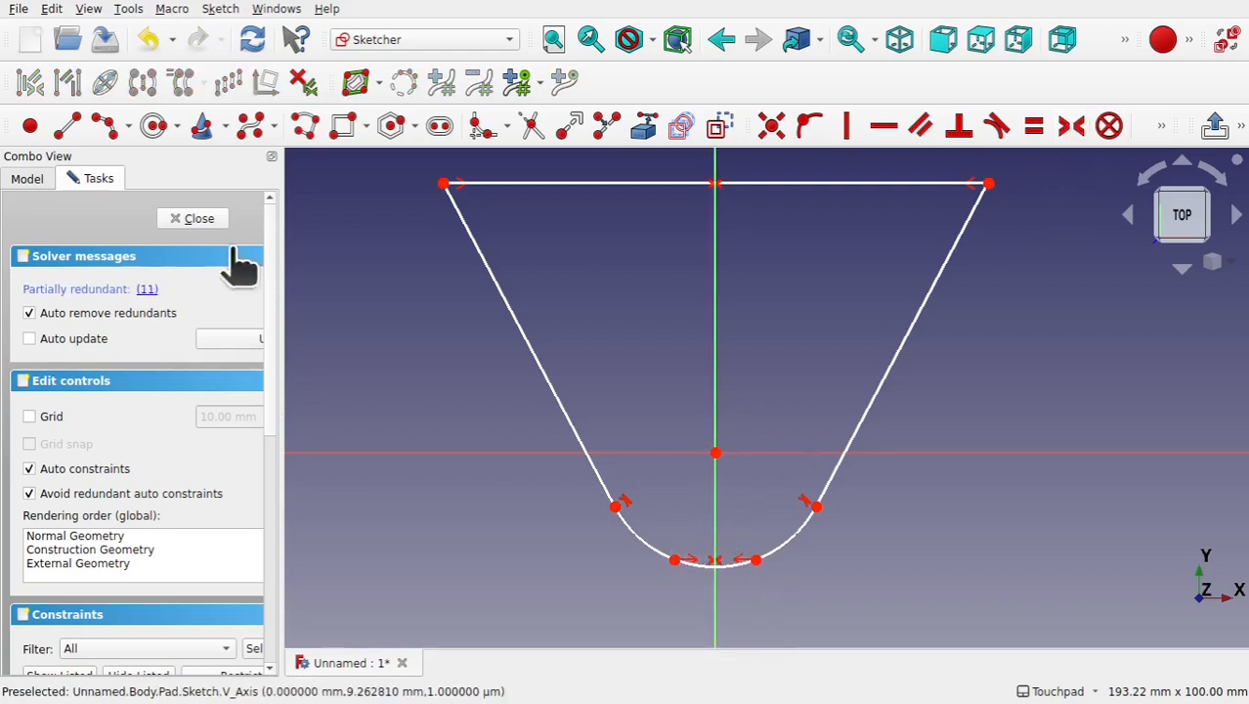
click(201, 219)
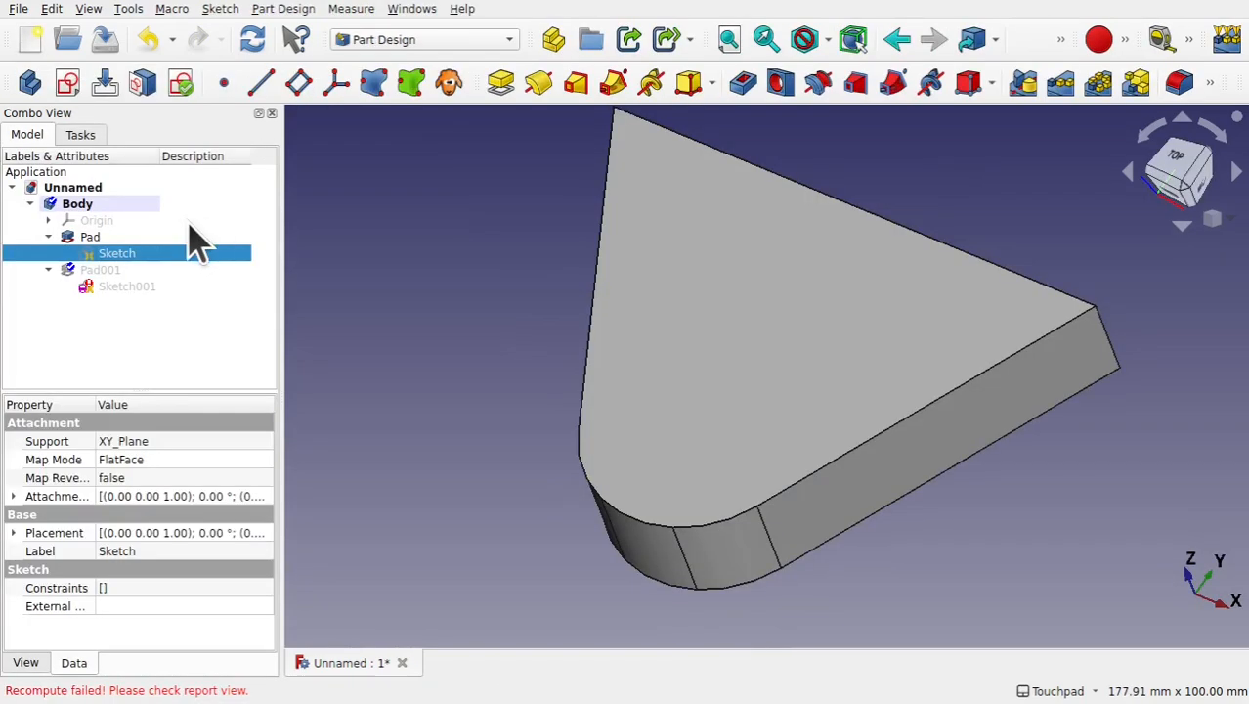
Clear the Pad Face6 reference from Sketch001's attachment support.
click(128, 288)
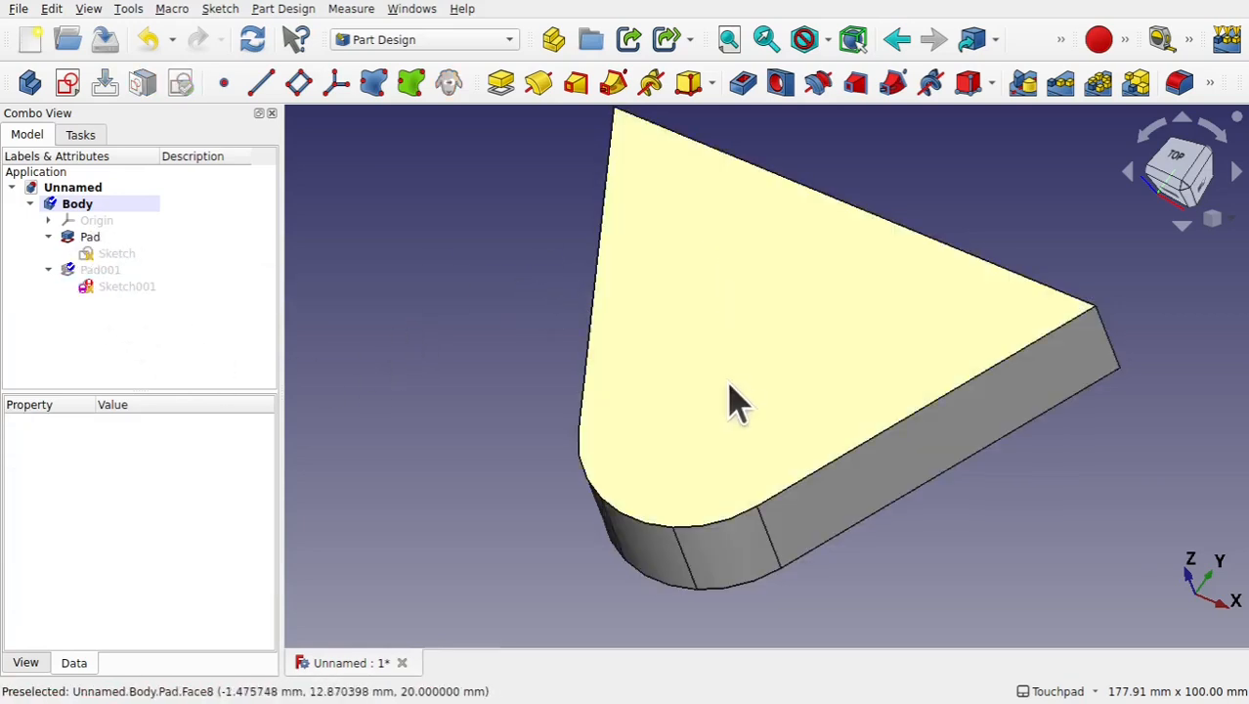
click(731, 396)
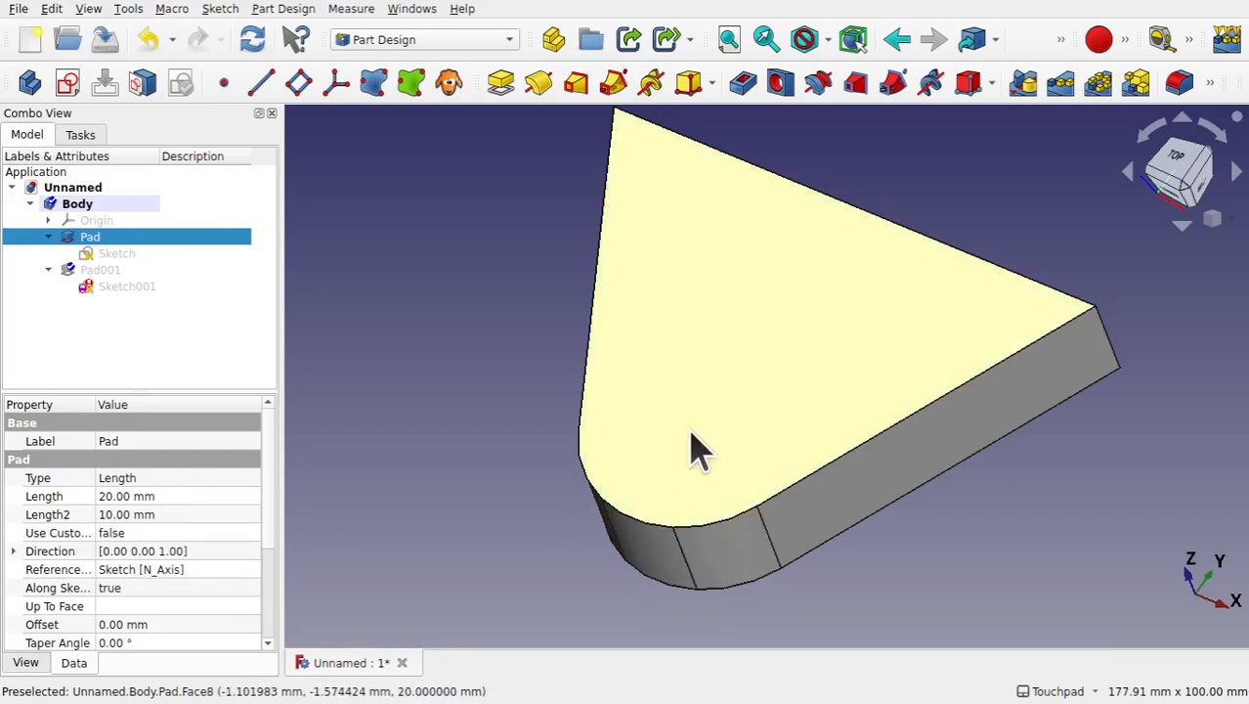
click(691, 452)
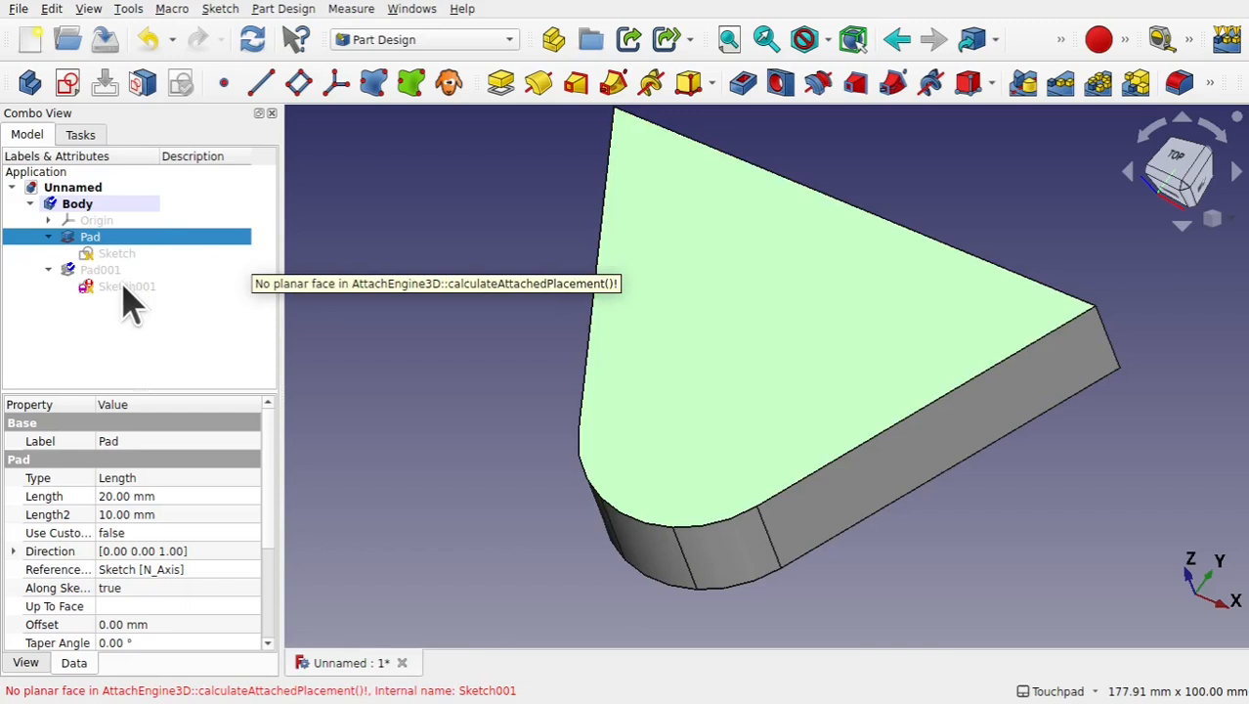
click(127, 287)
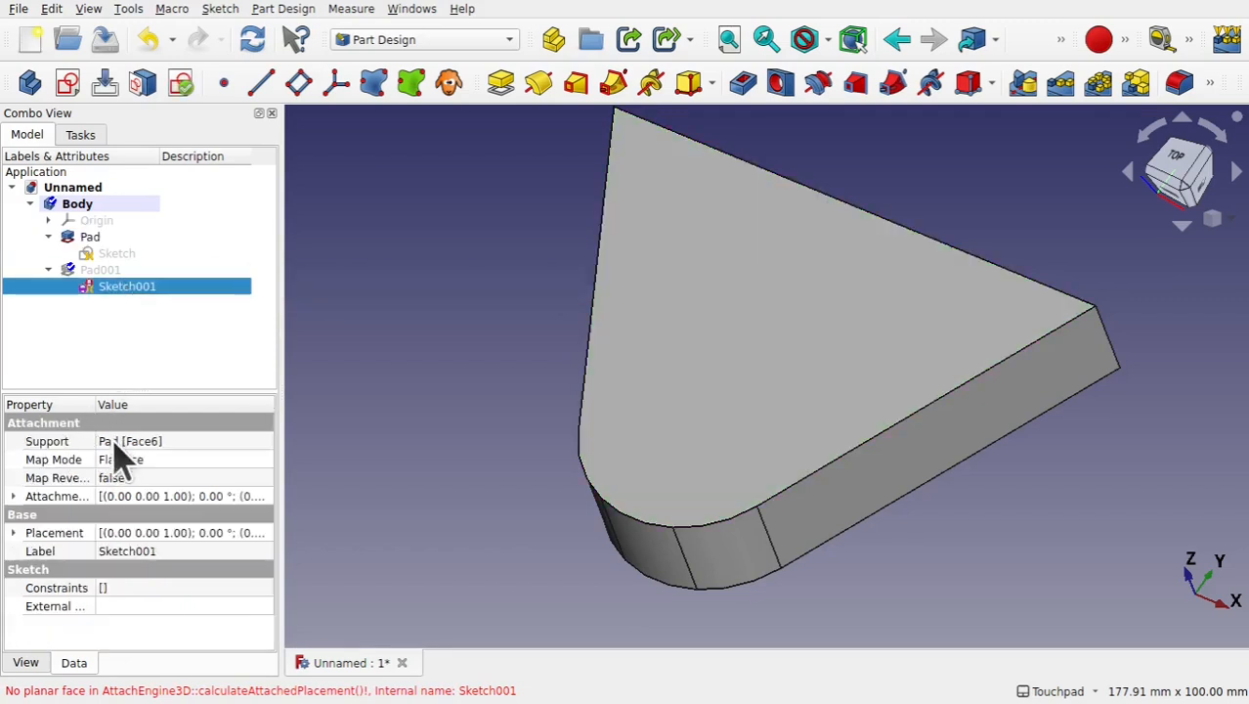
click(260, 440)
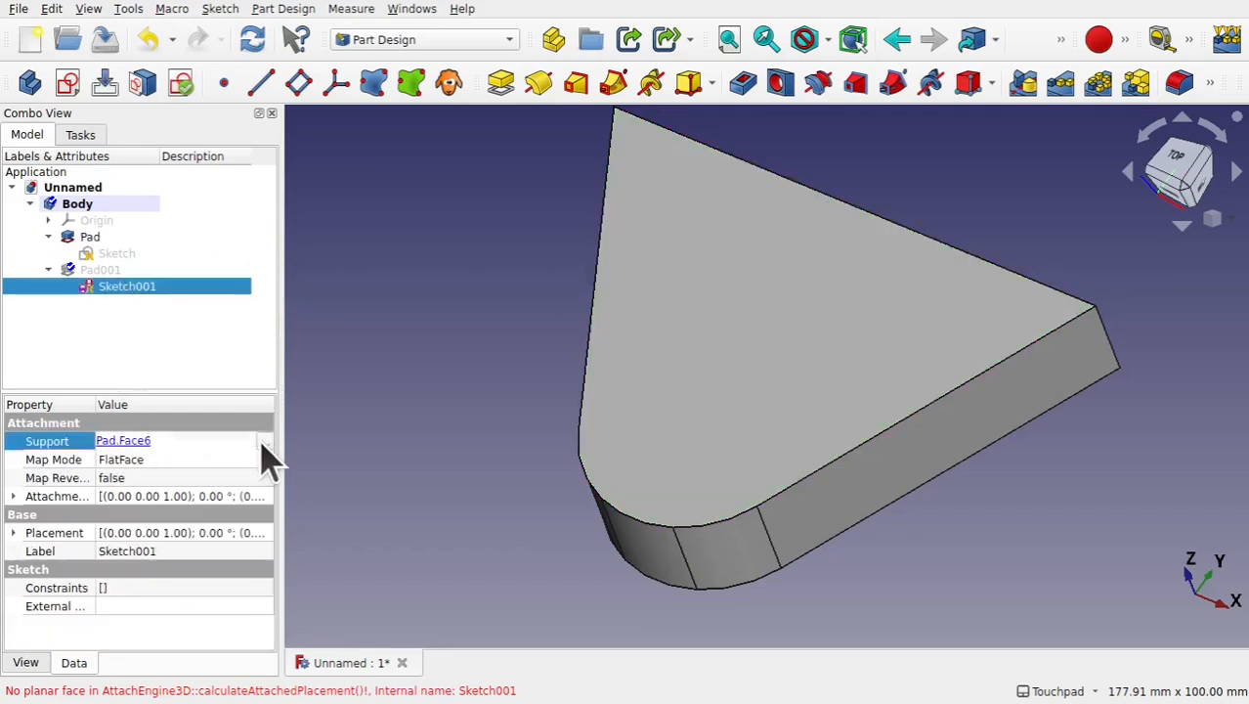
click(264, 442)
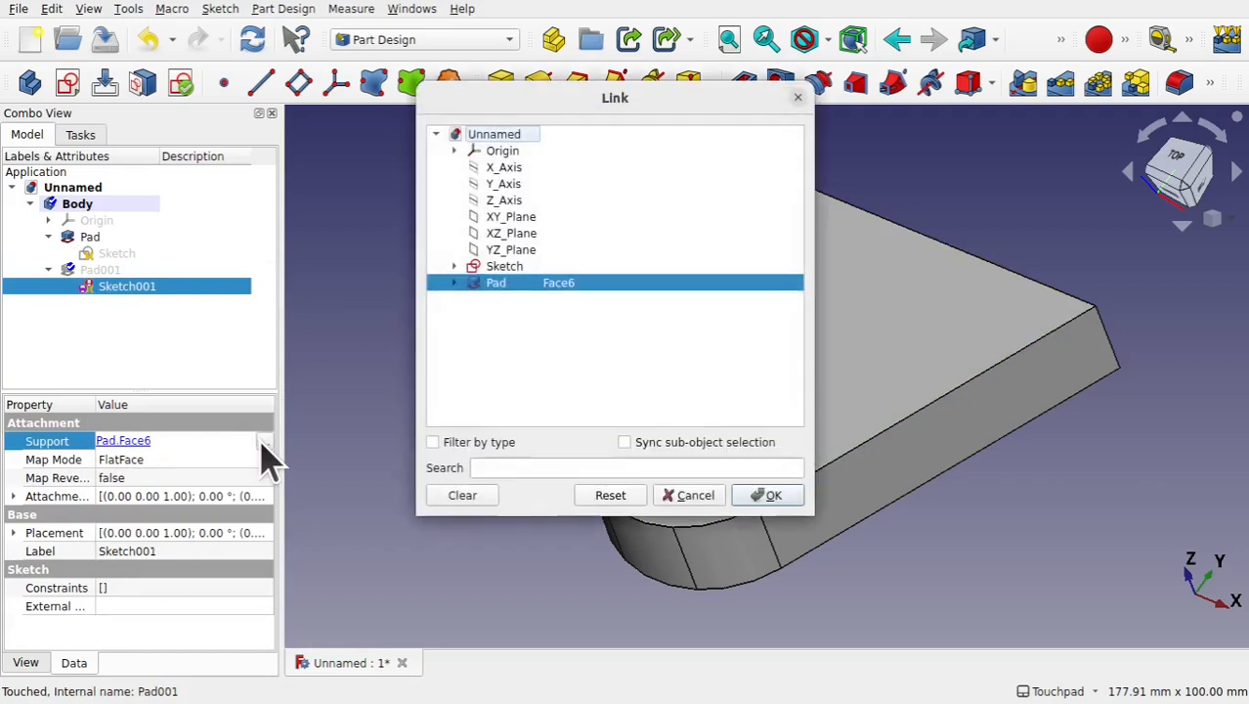
click(464, 498)
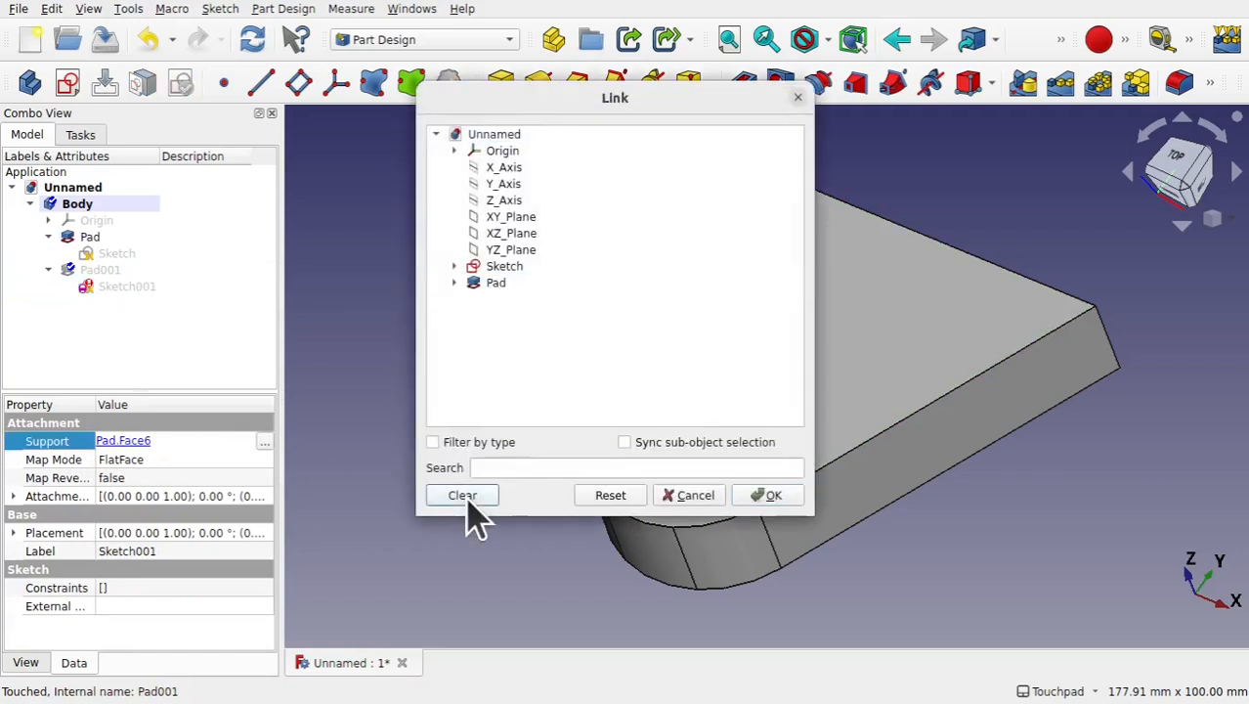
click(767, 495)
click(135, 347)
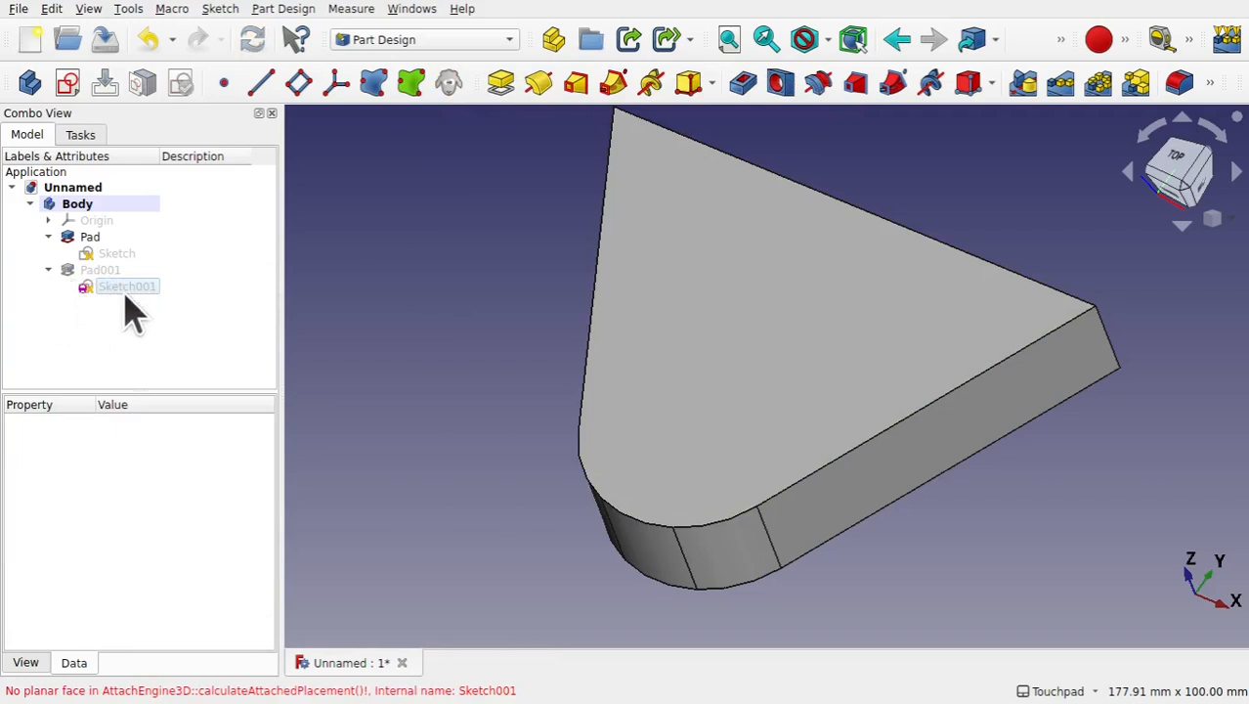
Make Sketch001 and Pad001 visible.
click(125, 293)
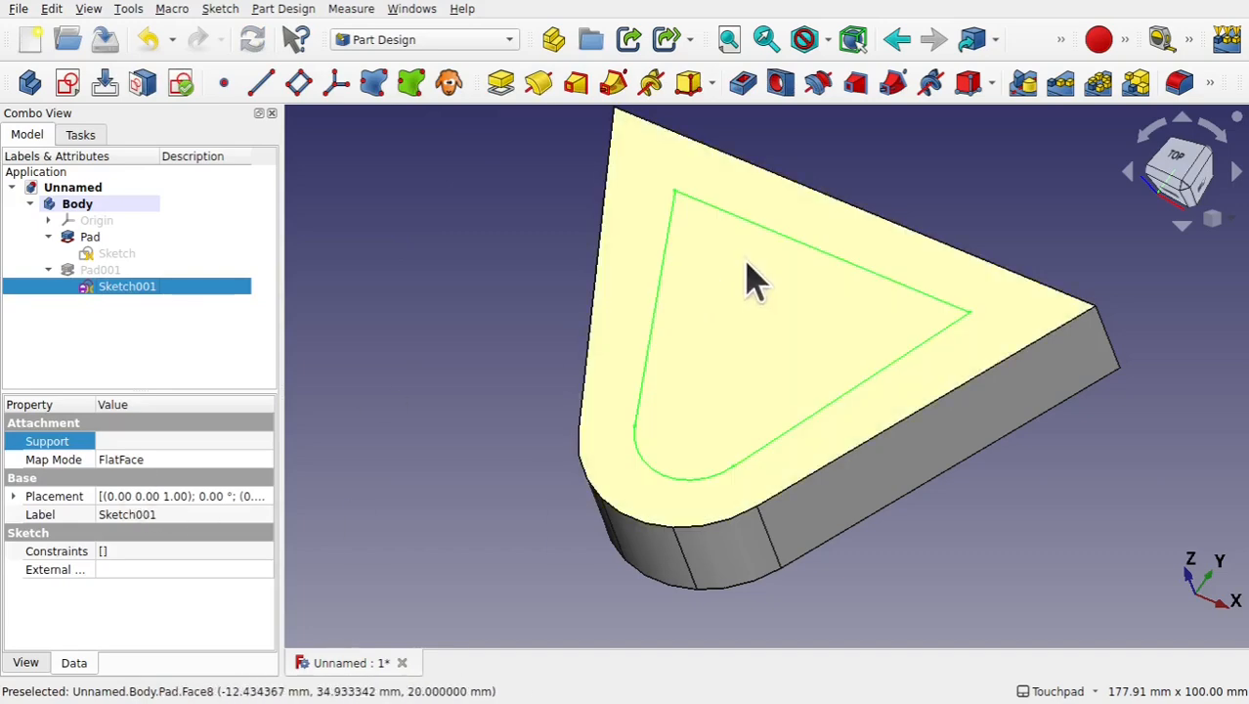
click(109, 269)
key(space)
click(511, 526)
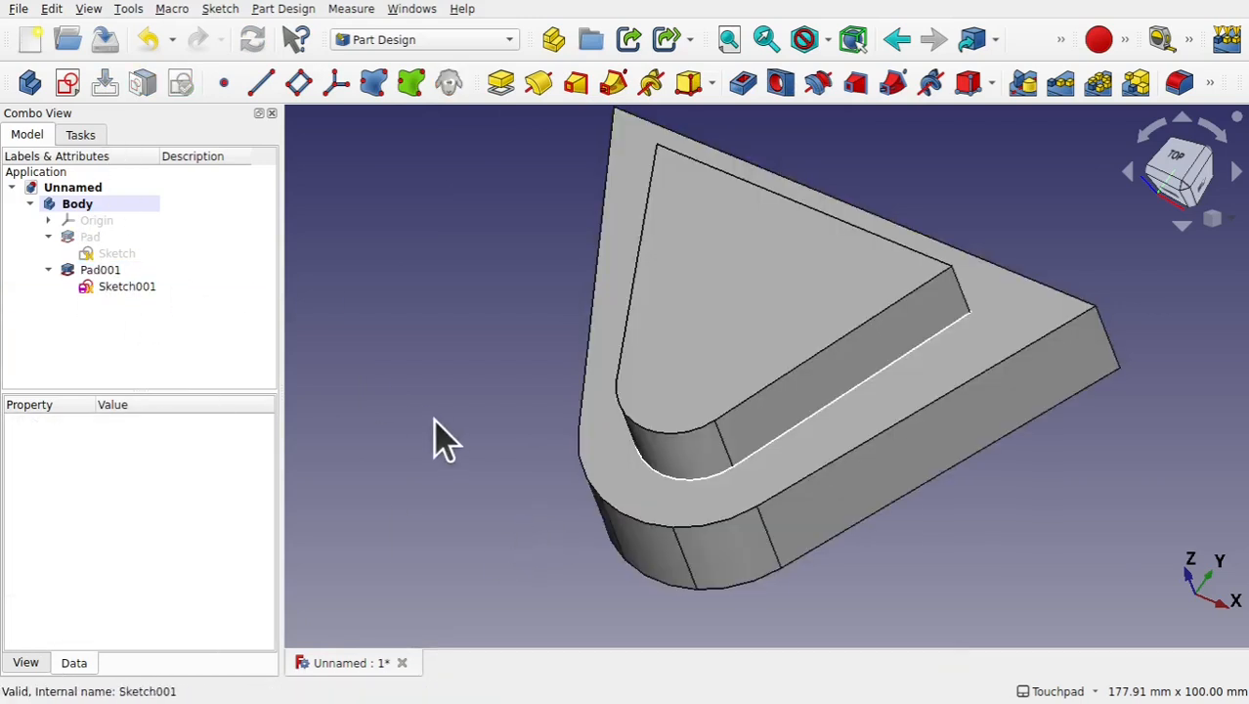
Switch the visible feature from Pad001 back to the first pad, keeping Sketch001 shown.
click(653, 362)
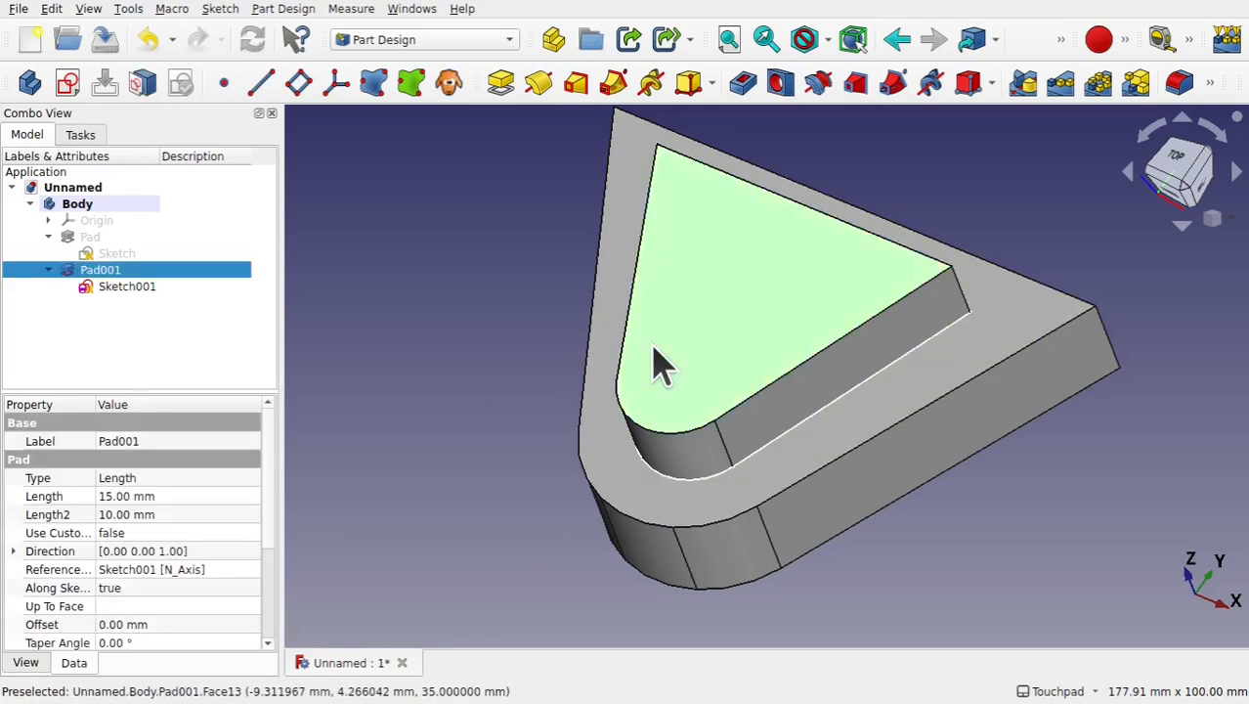
key(space)
key(space)
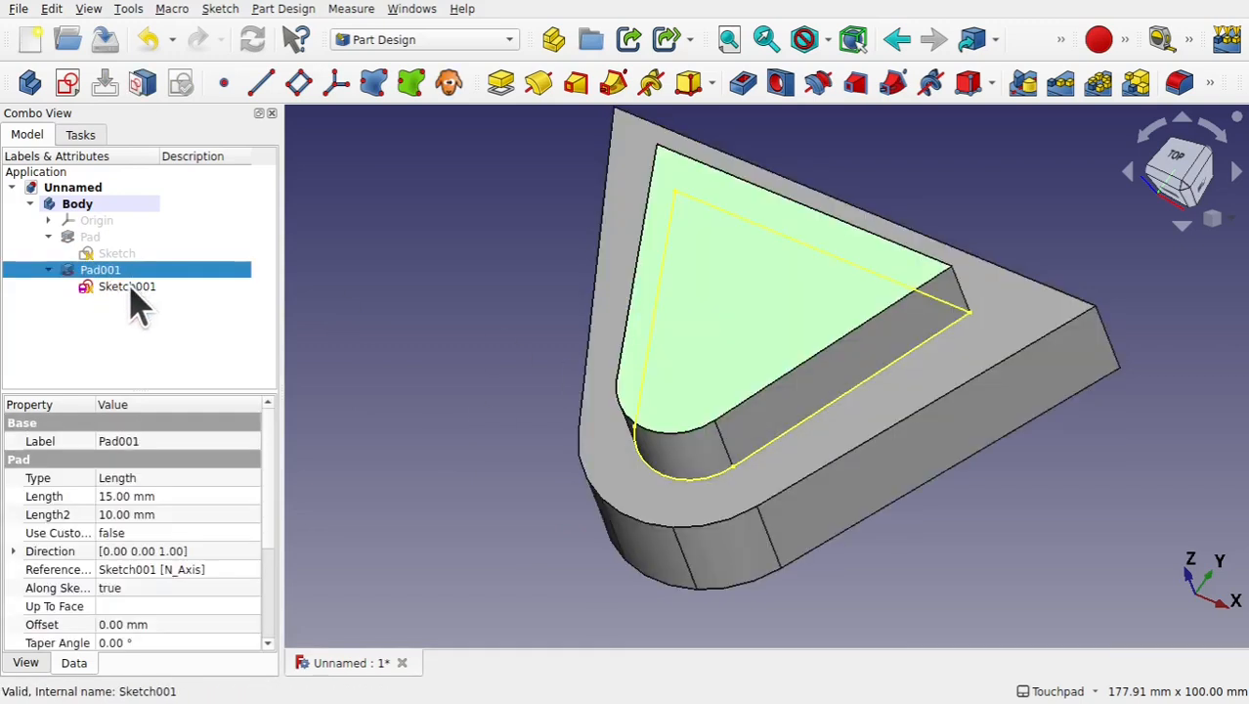
click(93, 239)
key(space)
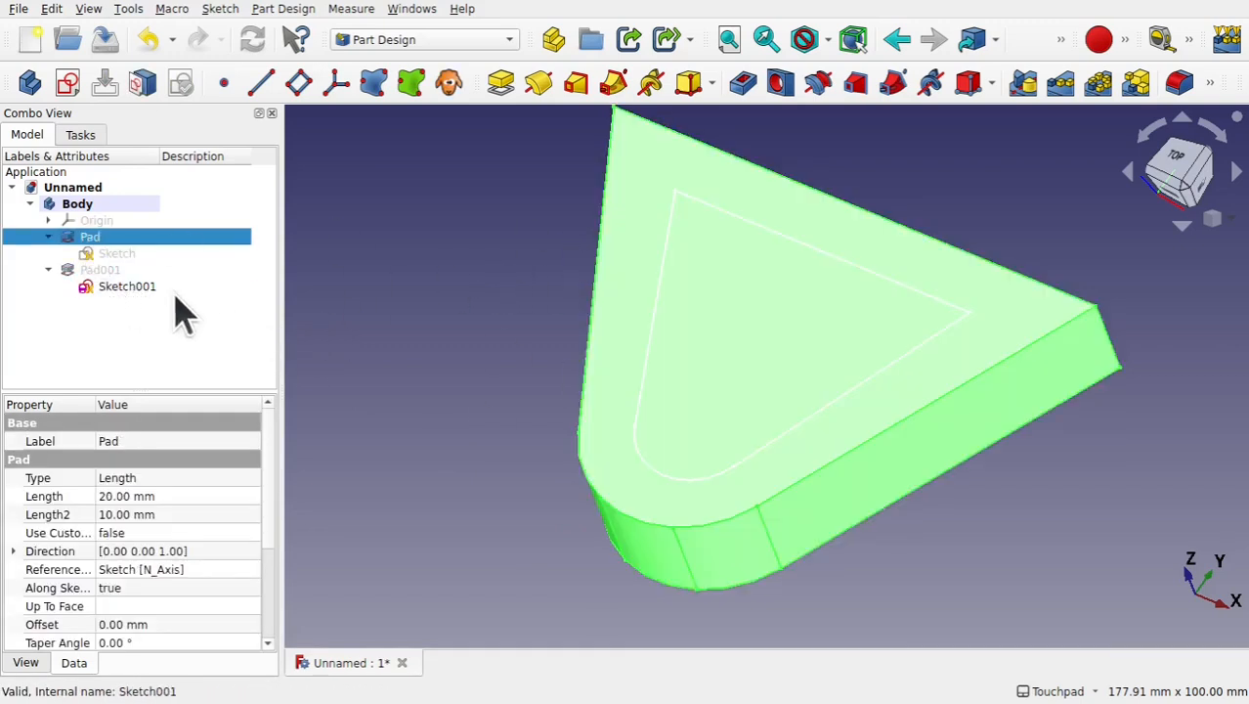
Attach Sketch001 to the first pad's upper face (Face8) in Plane face mode and recompute the document.
click(143, 286)
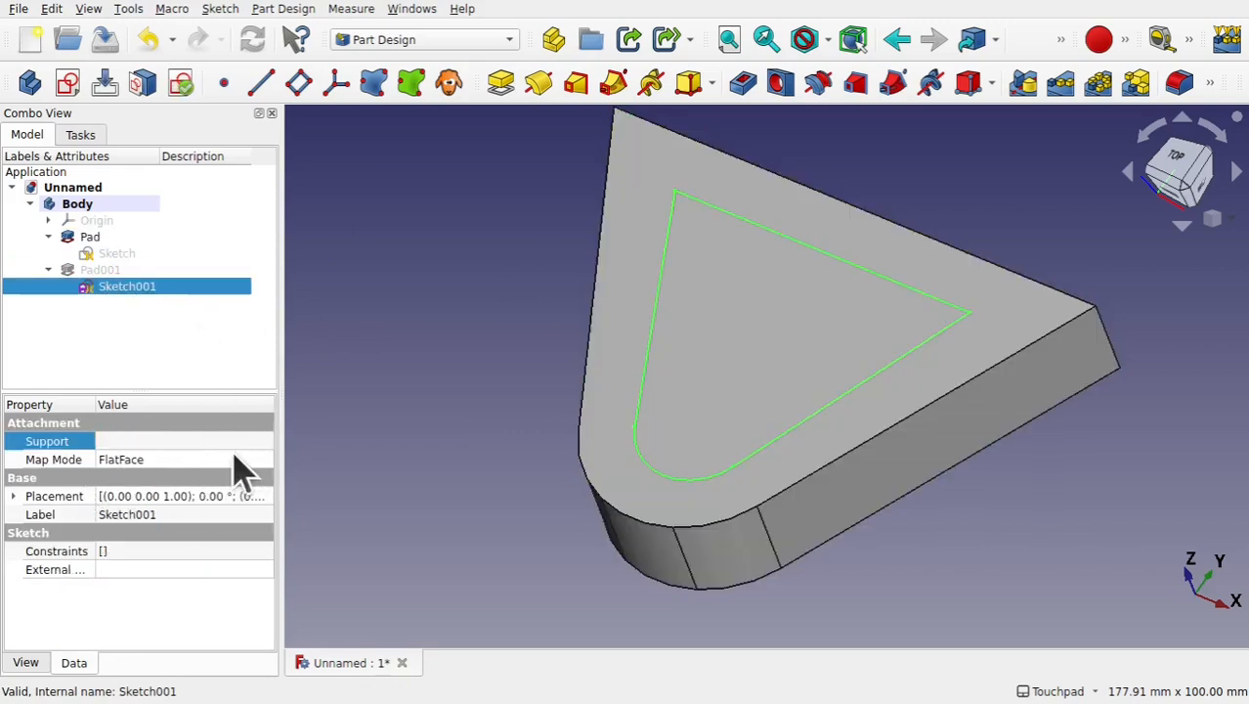
click(258, 459)
click(262, 460)
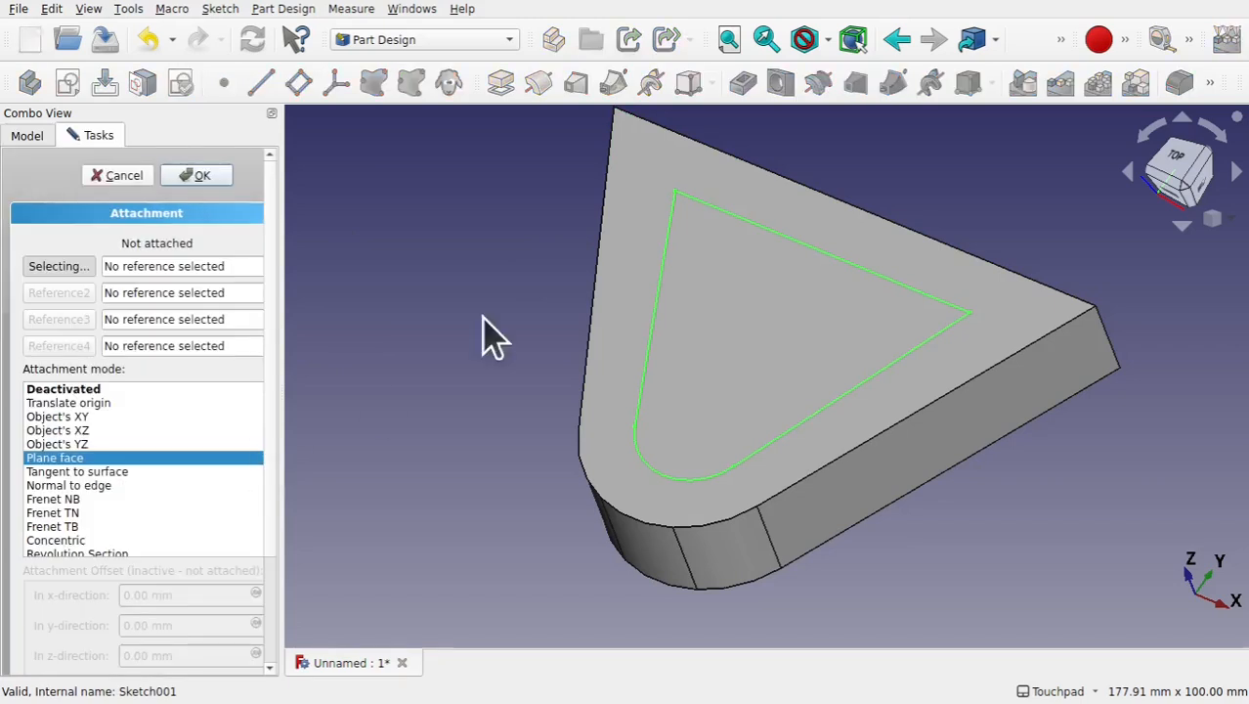
click(625, 337)
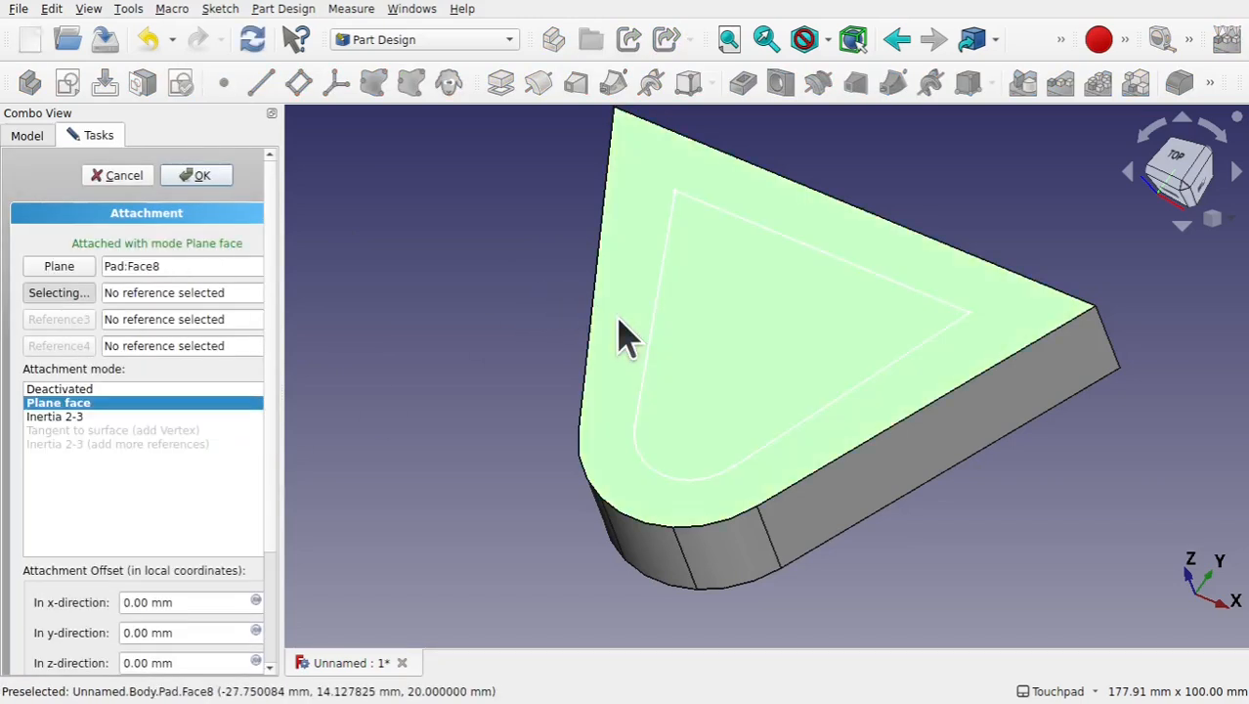
click(201, 176)
click(395, 375)
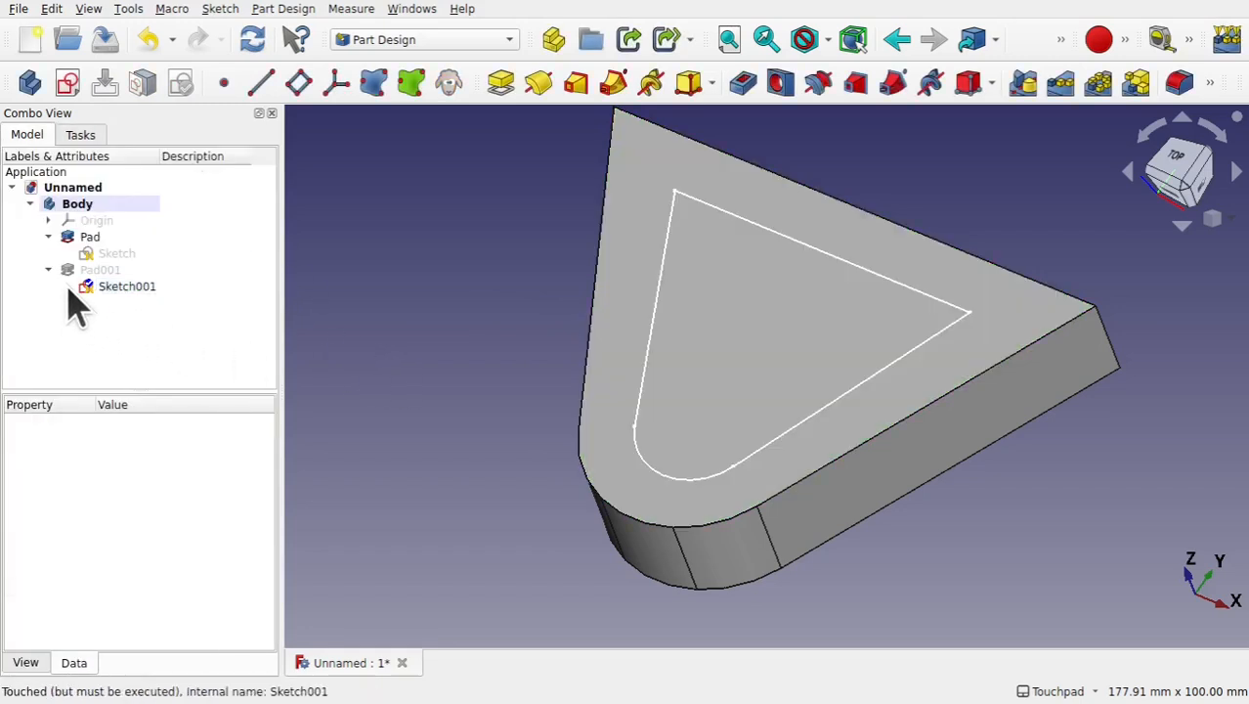
click(49, 12)
click(115, 165)
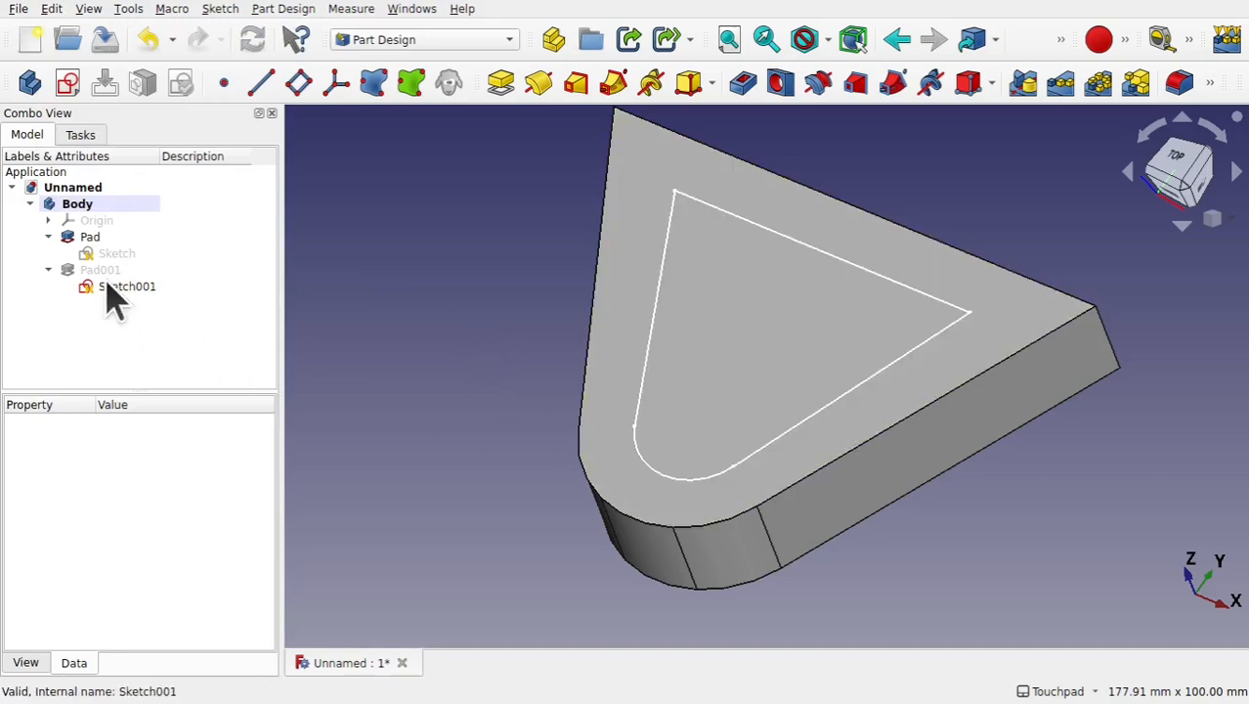
Show Pad001 in place of the first pad and inspect the rounded end faces of both steps.
click(105, 283)
key(space)
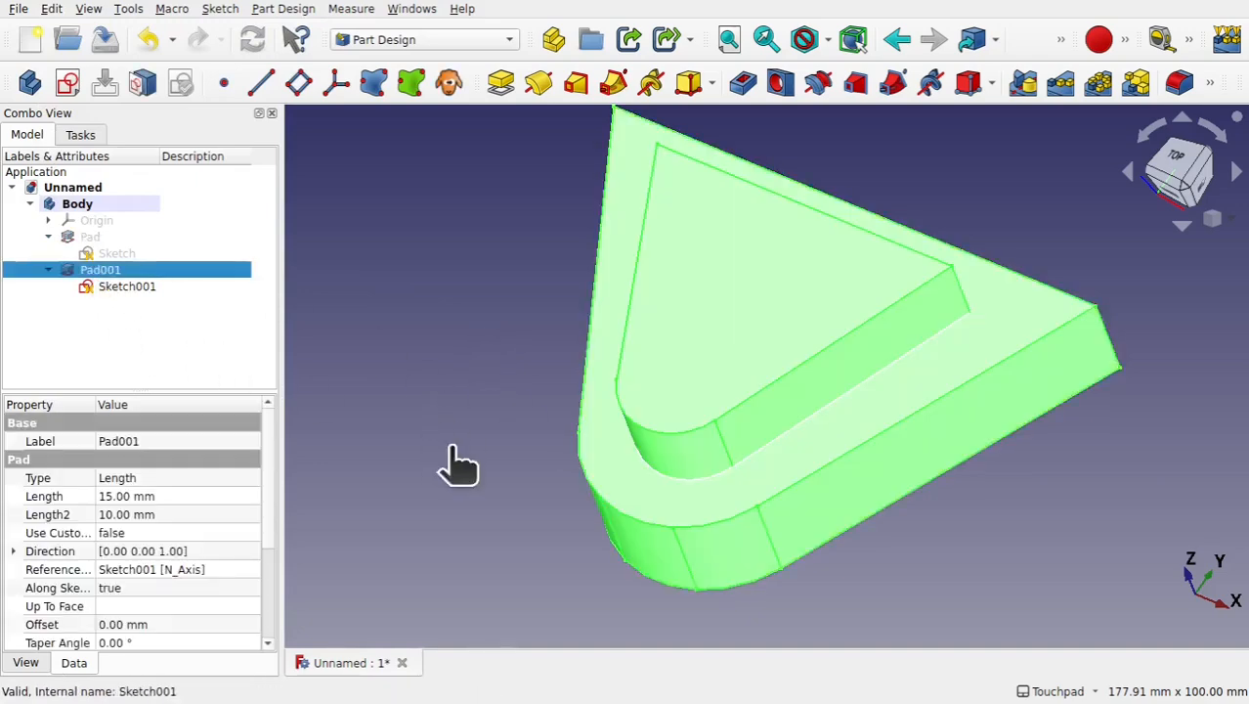
click(459, 469)
mouse_move(684, 452)
alt+mouse_down()
mouse_move(841, 424)
mouse_move(888, 365)
mouse_move(684, 432)
alt+mouse_up()
alt+drag(661, 541, 795, 552)
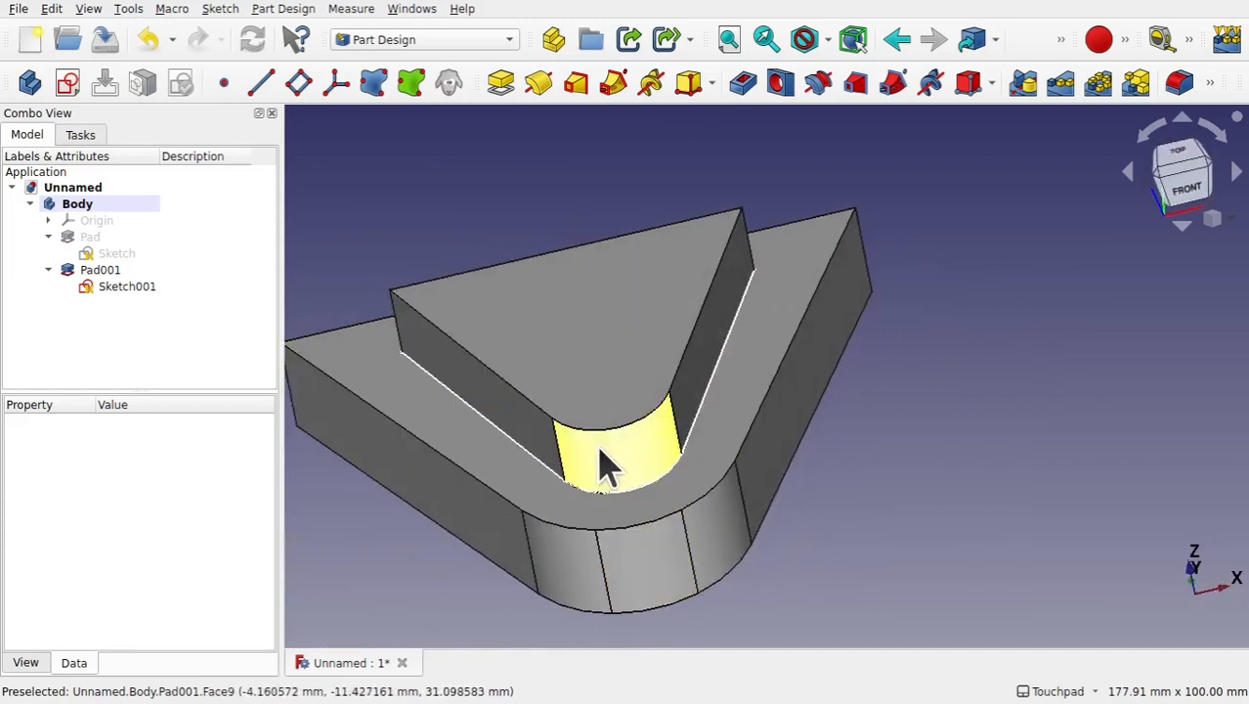
alt+drag(616, 527, 647, 474)
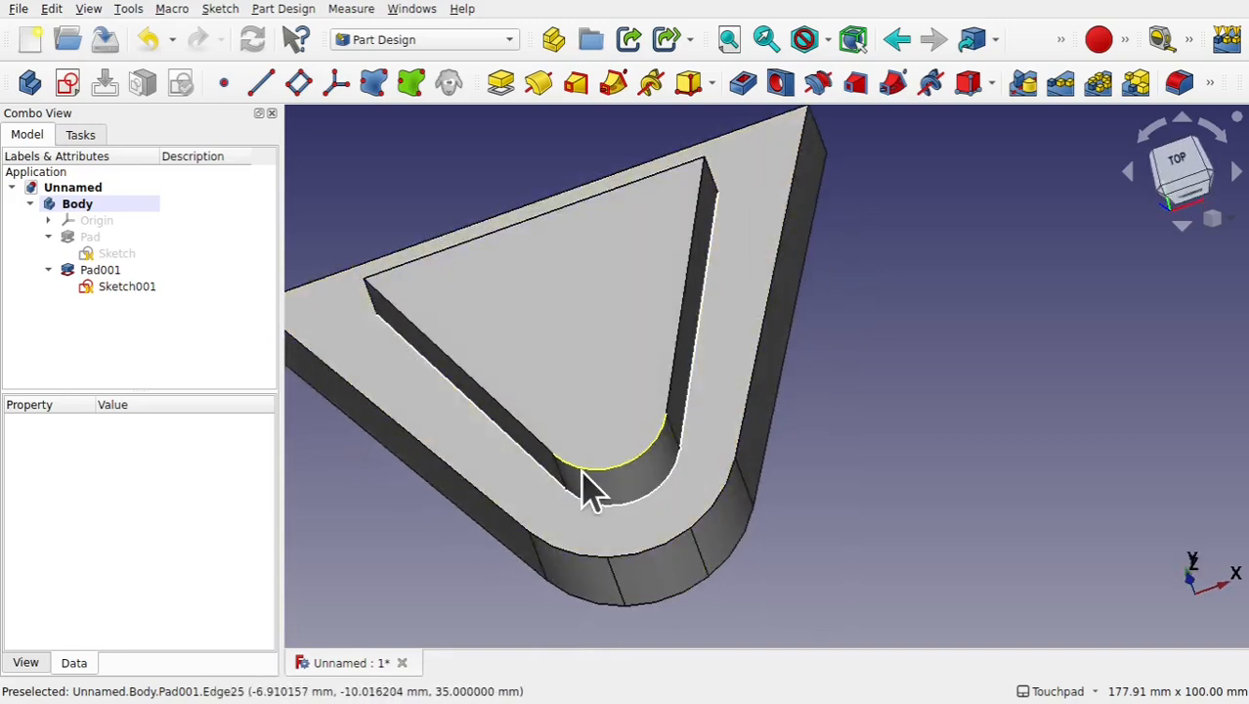
alt+drag(720, 501, 709, 458)
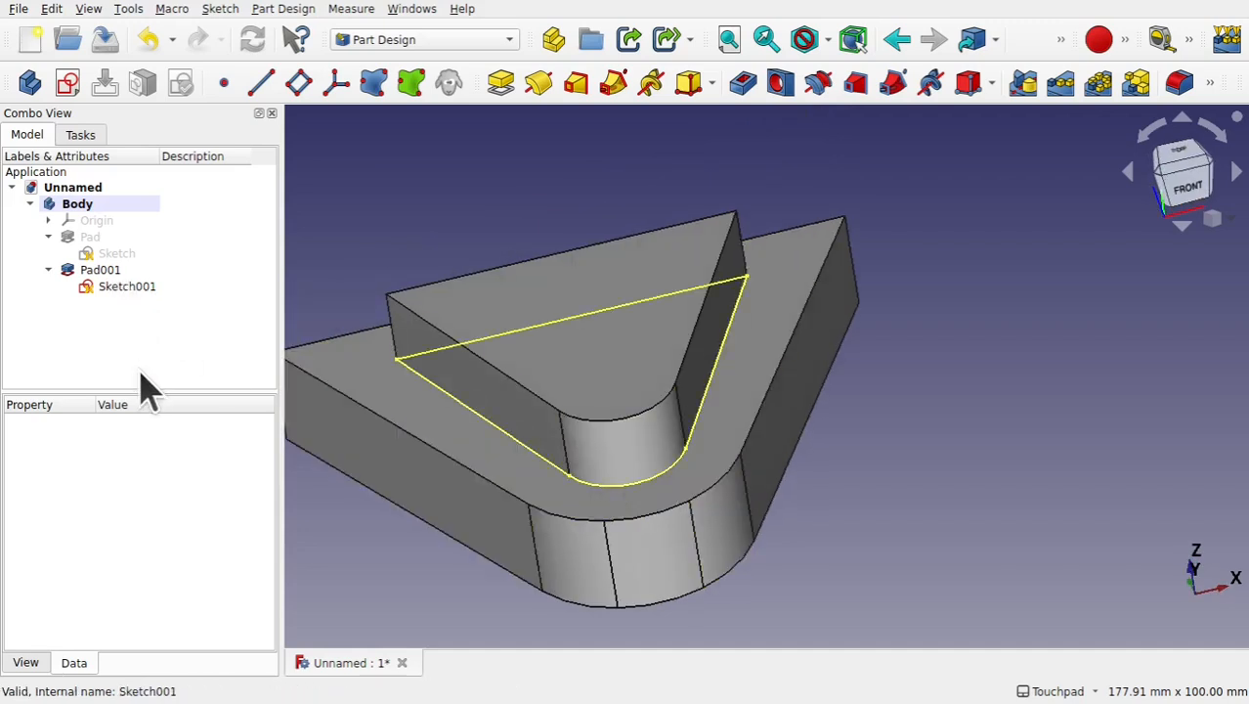
Open Sketch001 for editing and split its rounded end arc at two points, one on each side of the vertical axis.
click(112, 293)
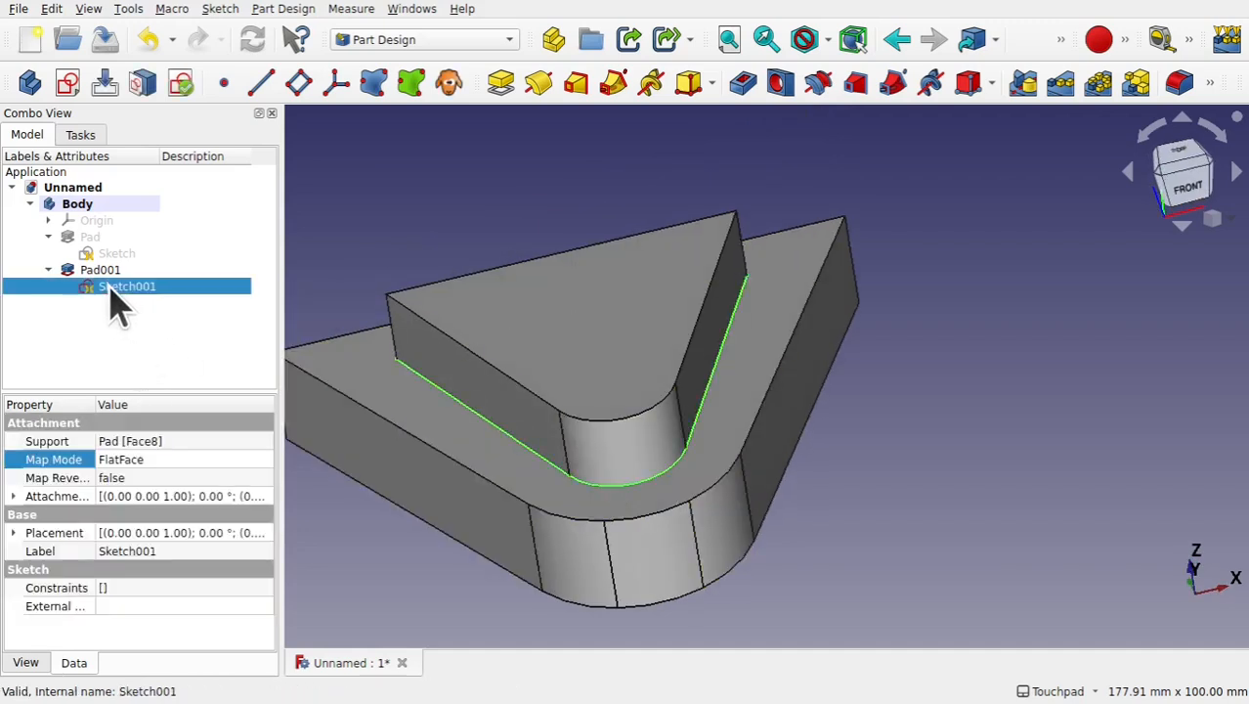
double_click(113, 293)
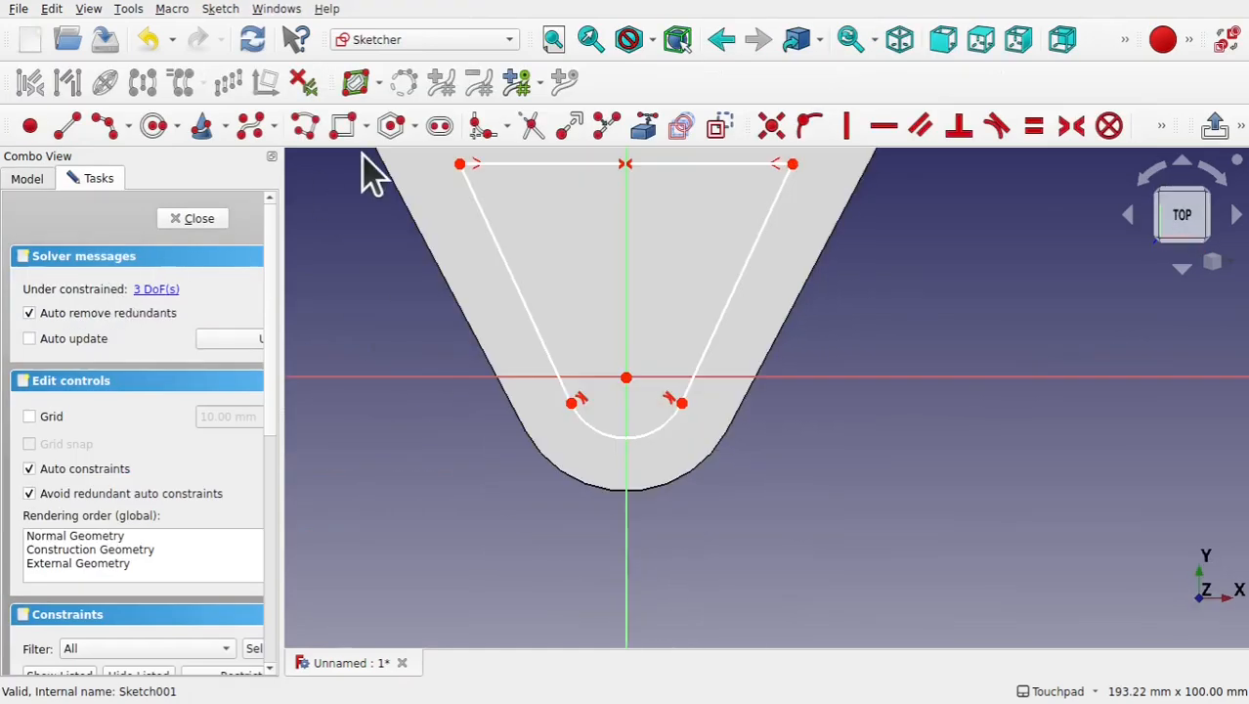
click(606, 131)
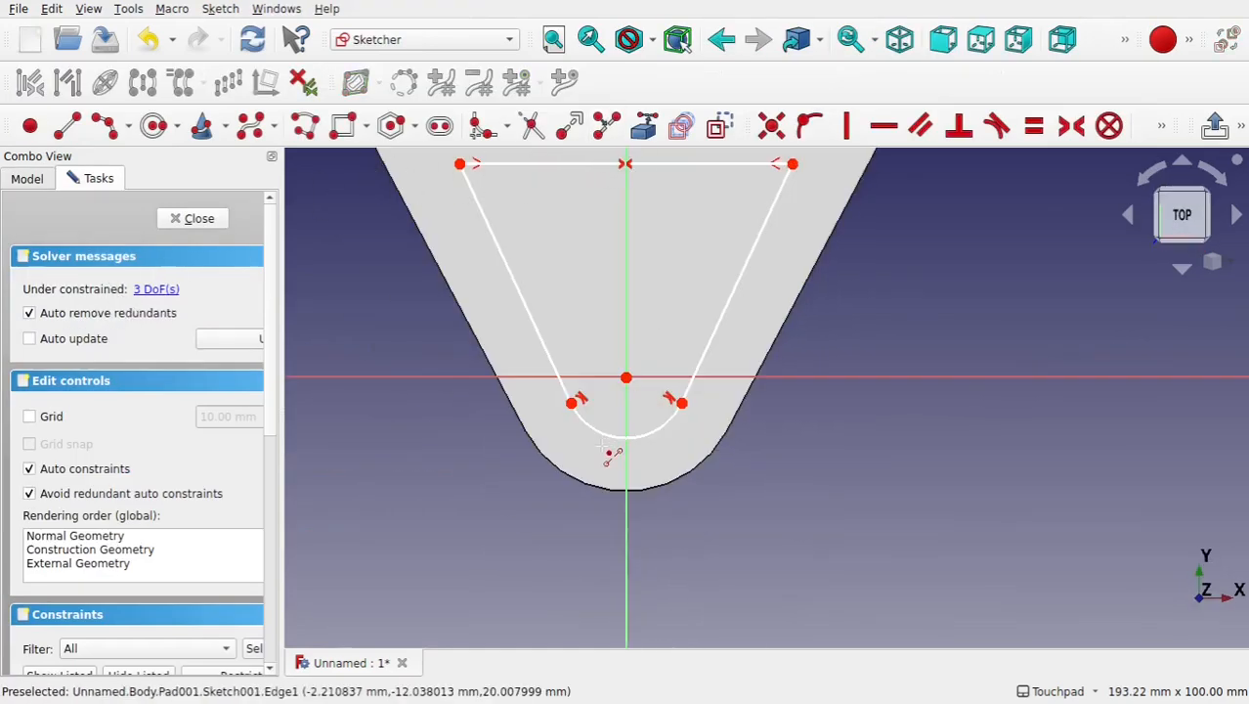
click(602, 434)
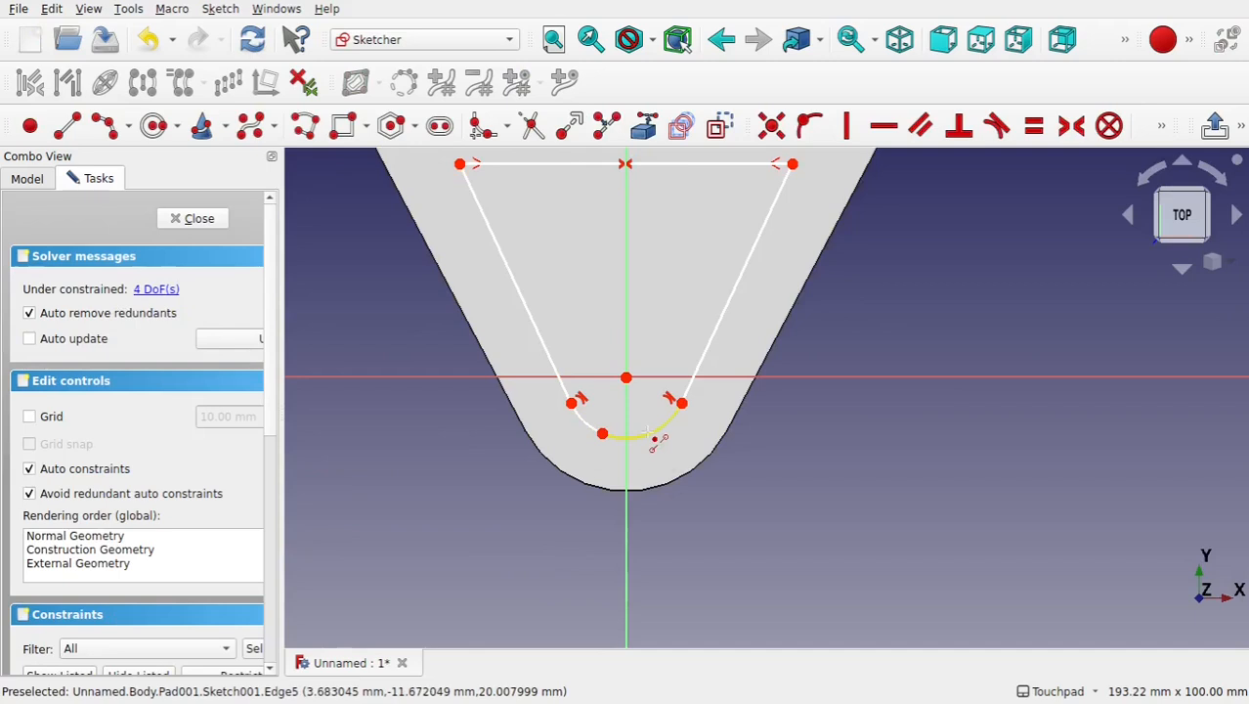
click(648, 433)
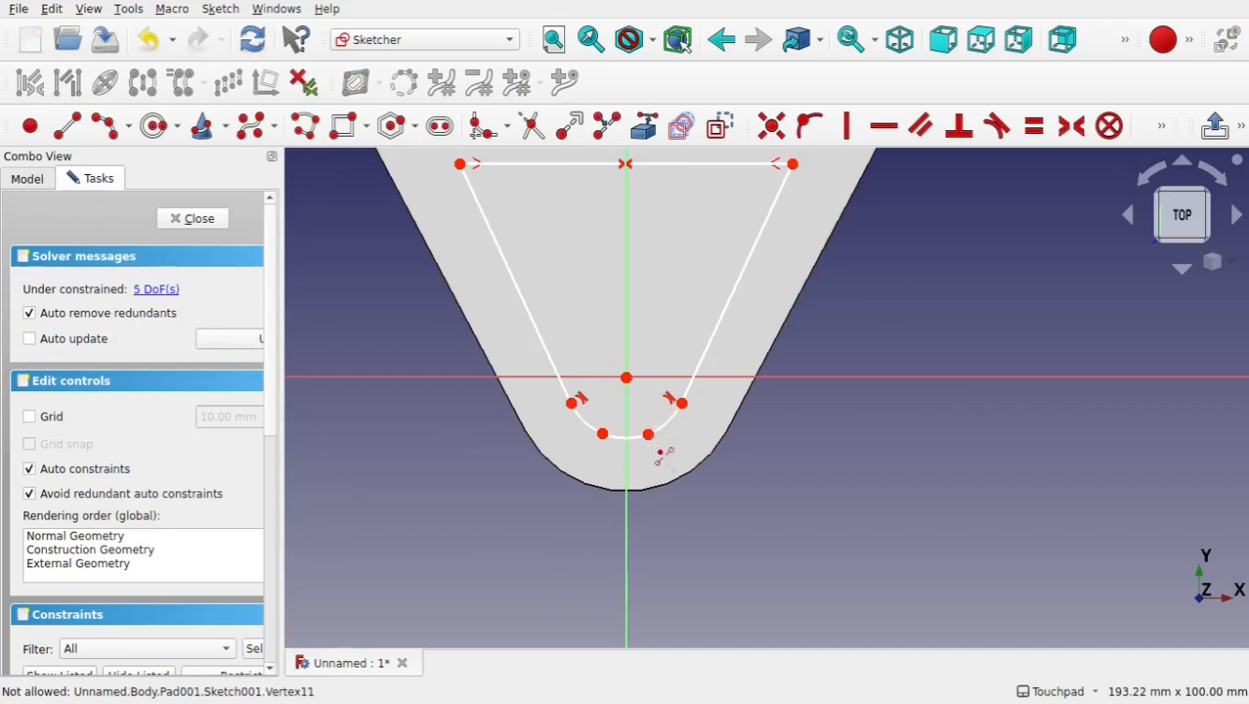
Make the two split points on the arc symmetric about the vertical axis and finish editing the sketch.
click(602, 434)
click(648, 434)
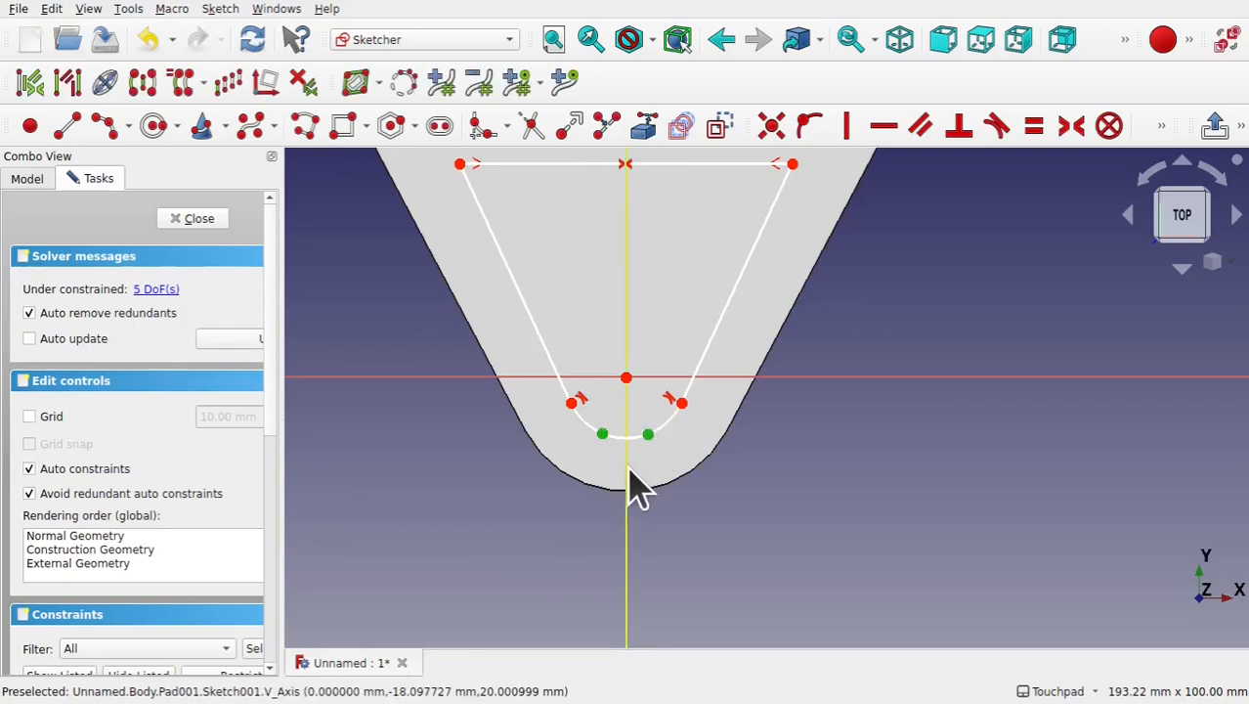
click(627, 471)
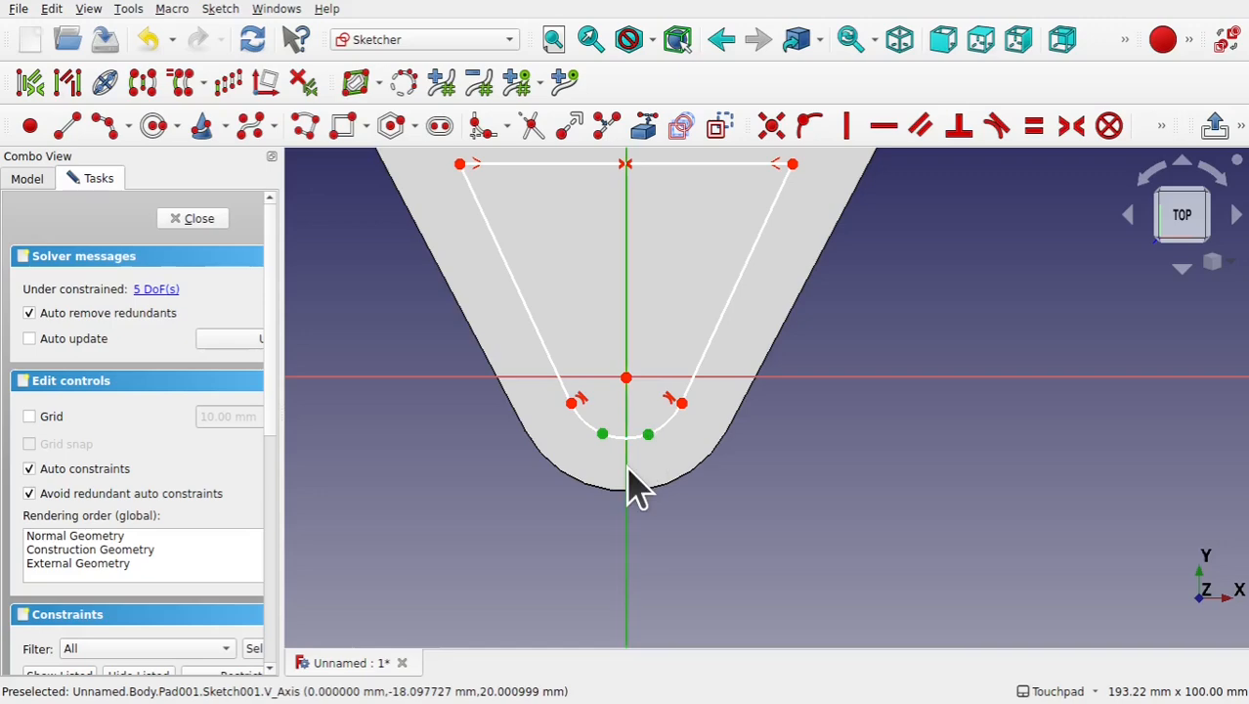
click(1071, 128)
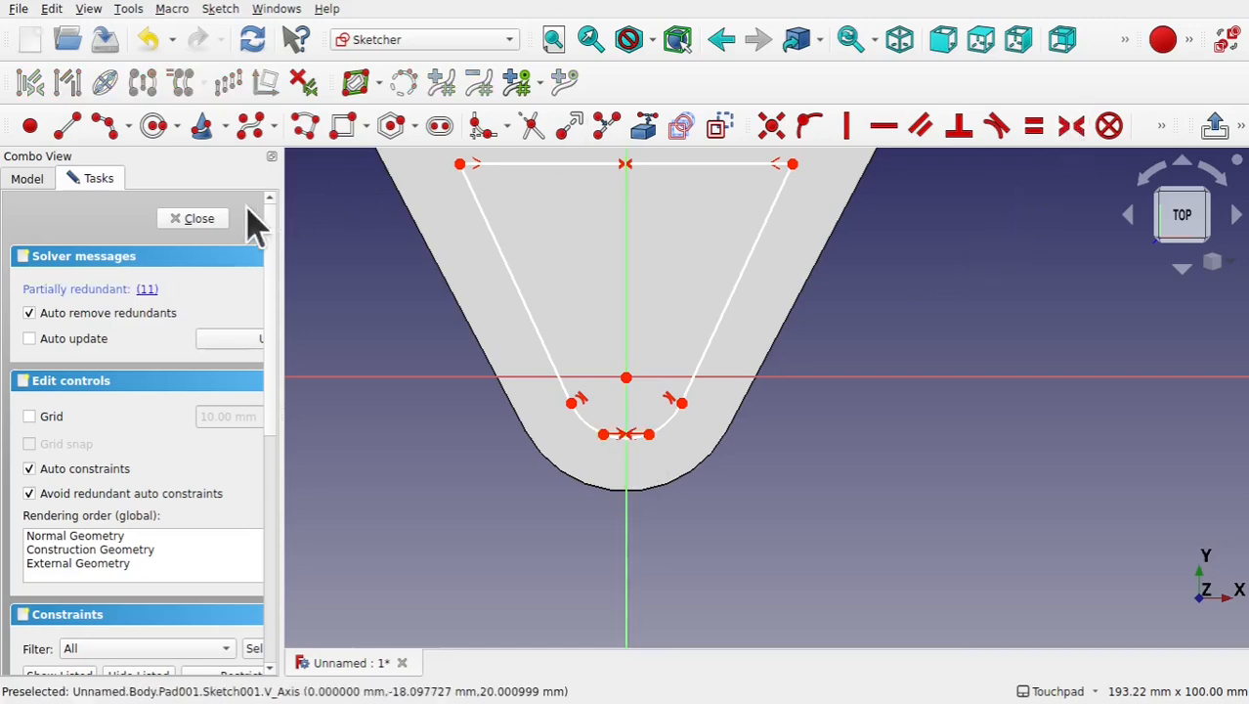
click(202, 221)
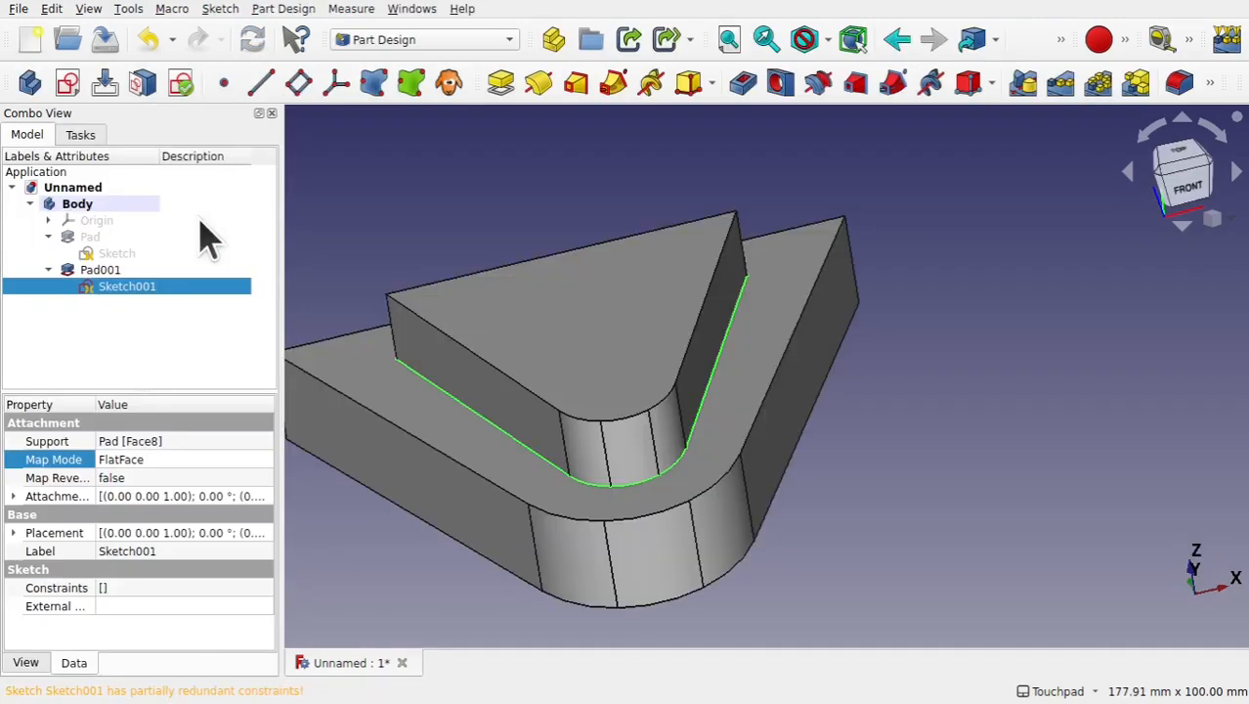
Hide Sketch001 so only Pad001 is shown.
click(897, 399)
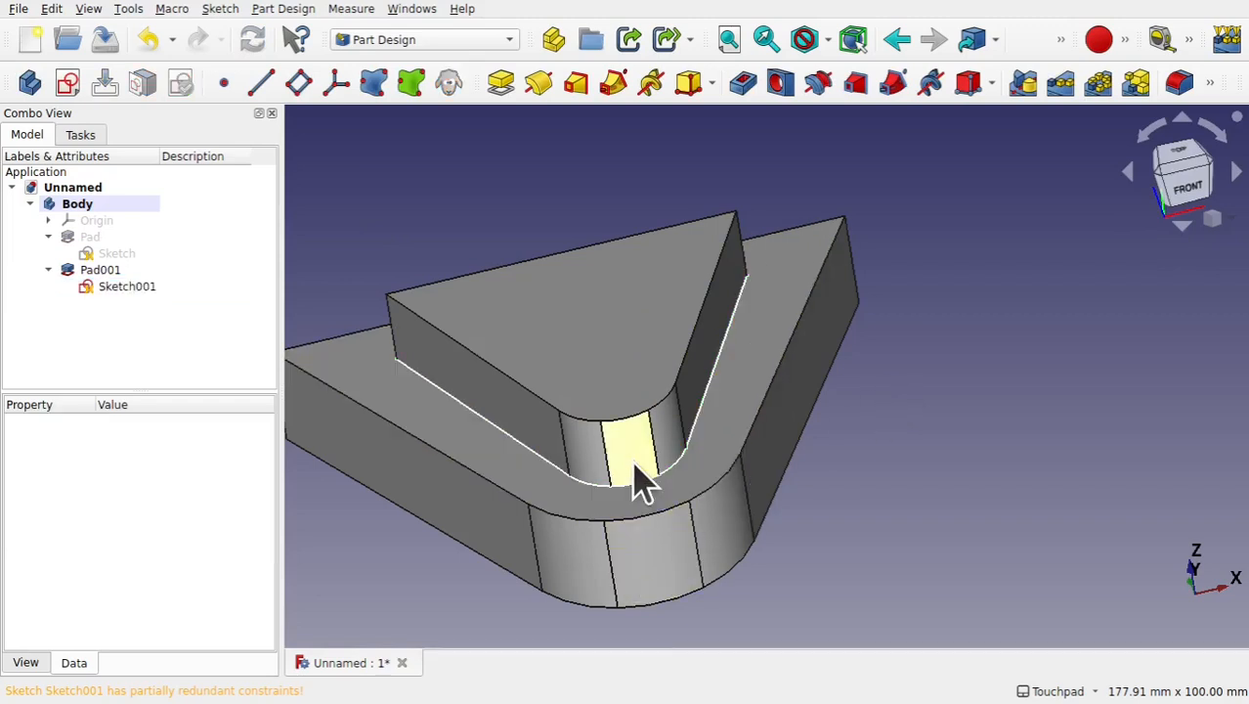
click(136, 289)
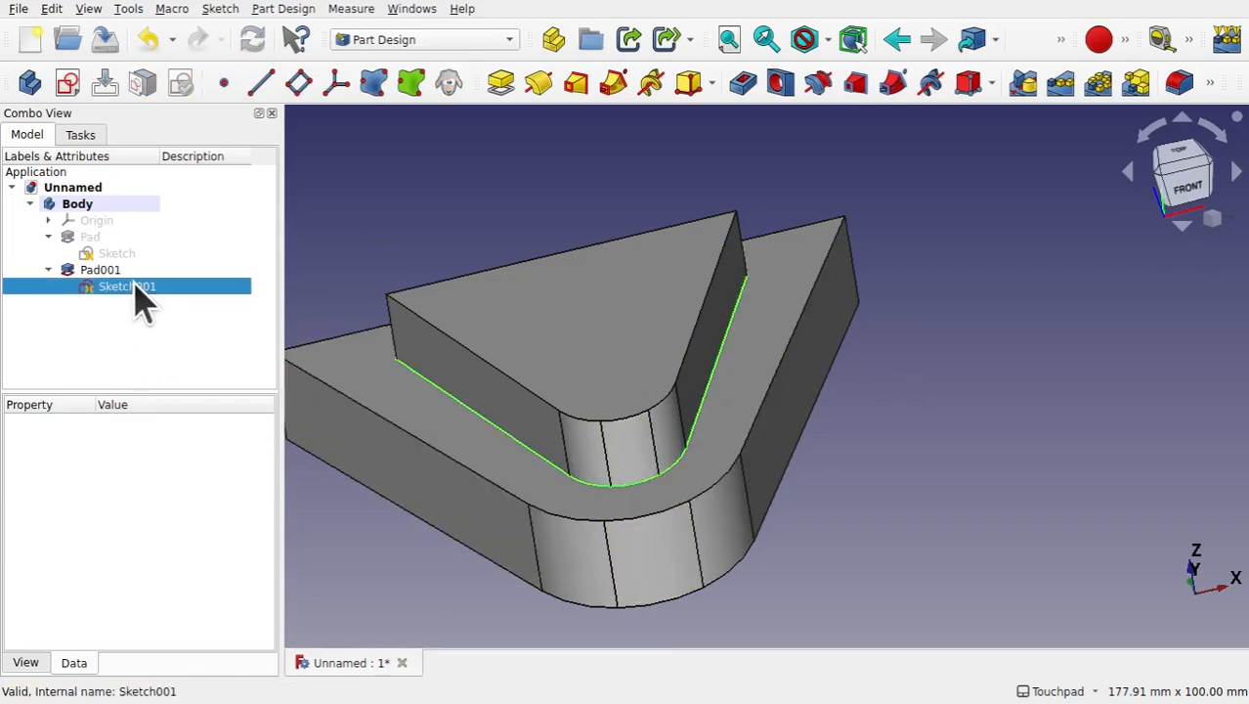
key(space)
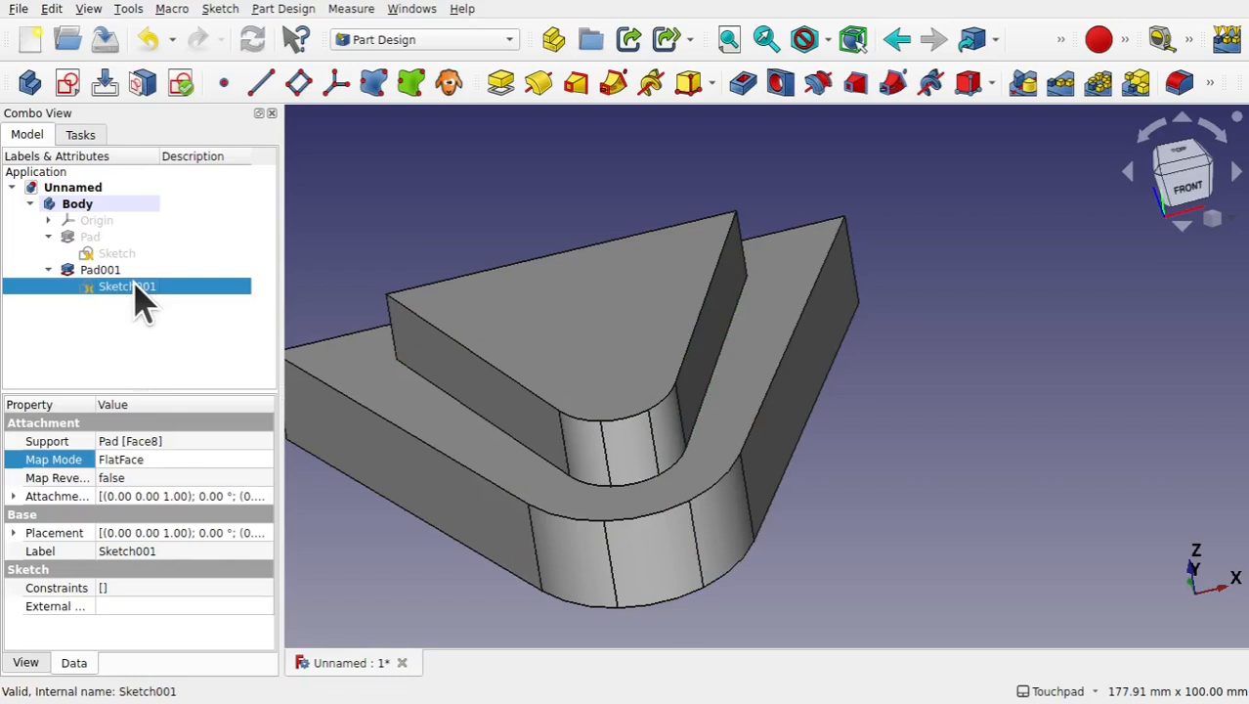
click(137, 350)
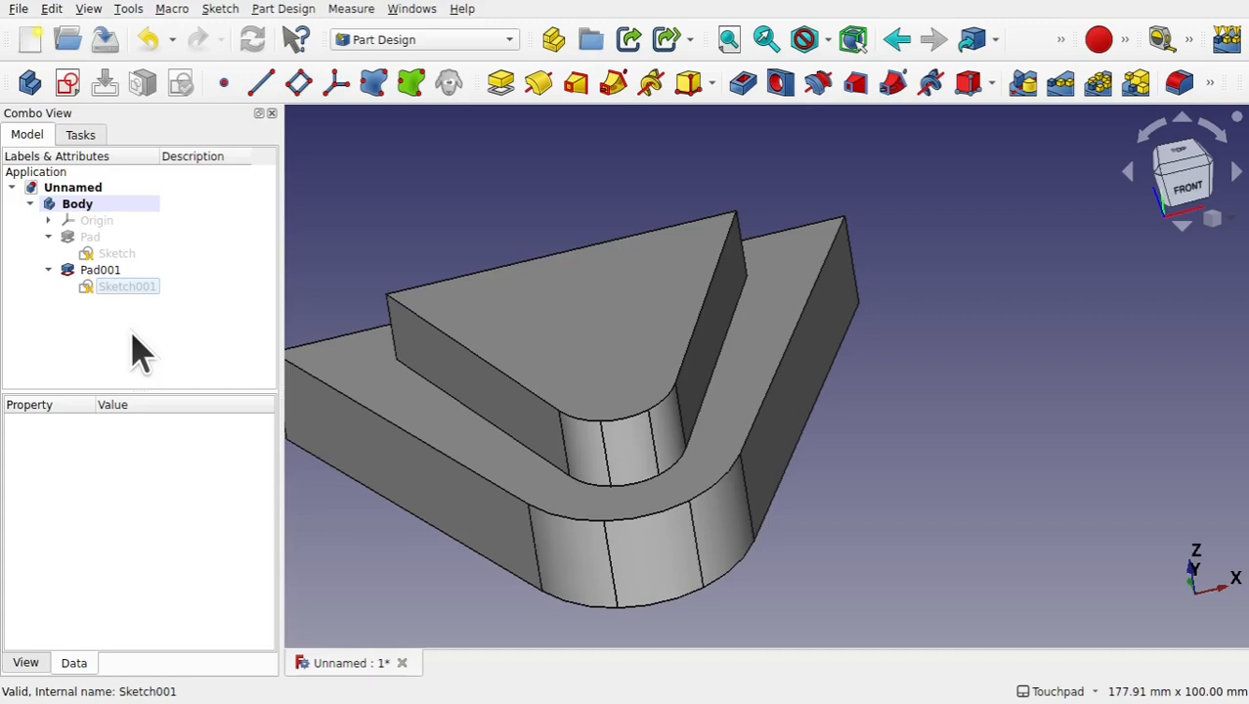
Create an additive loft from the upper step's middle rounded face (Face10) to the lower step's middle face (Face6) and inspect it.
click(627, 466)
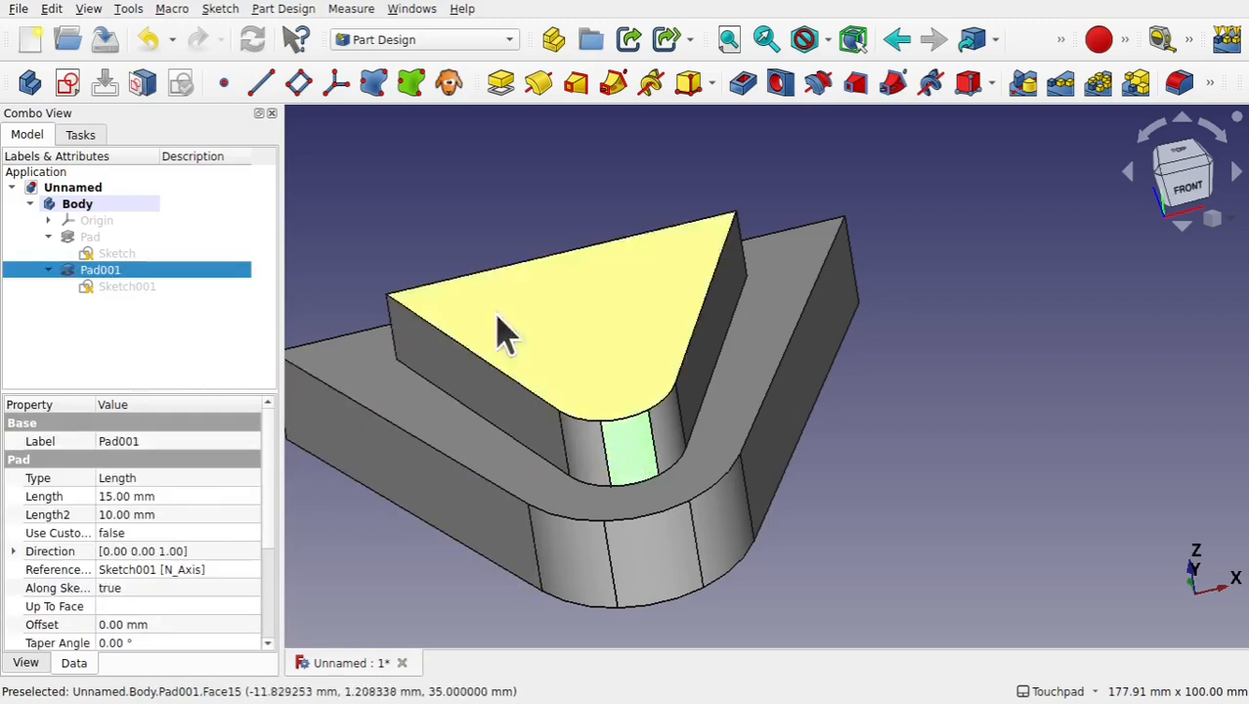
click(576, 86)
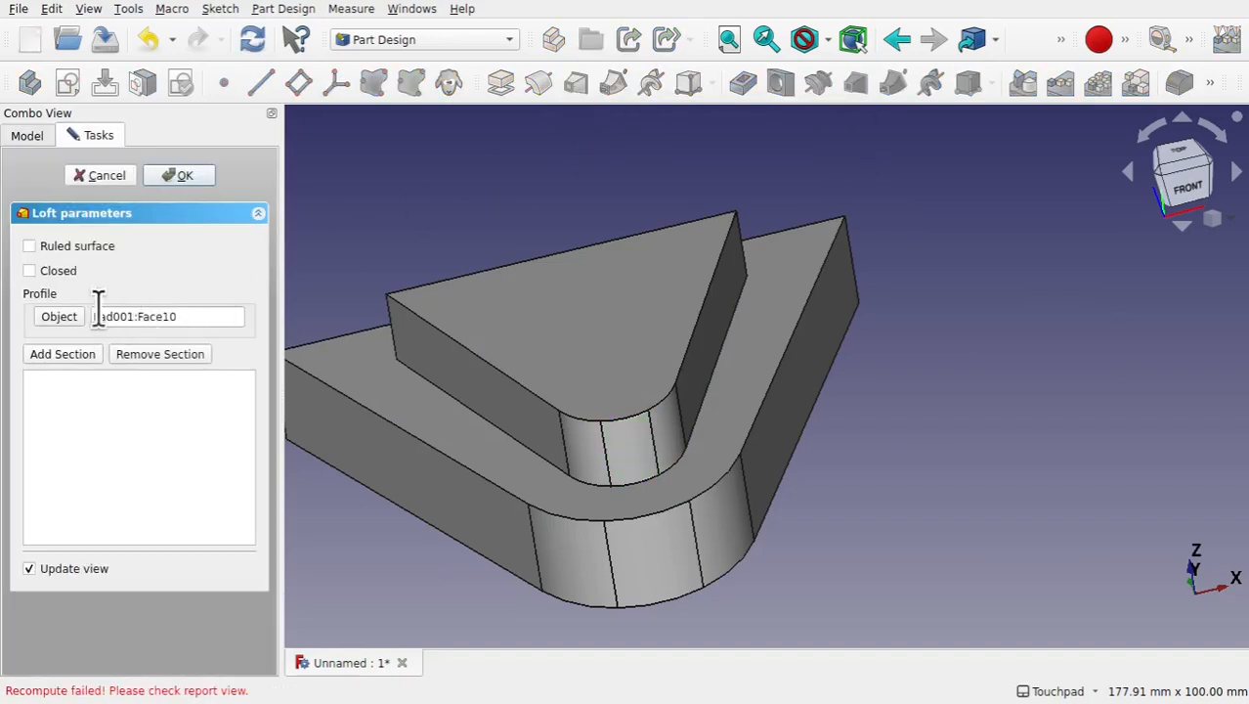
click(65, 356)
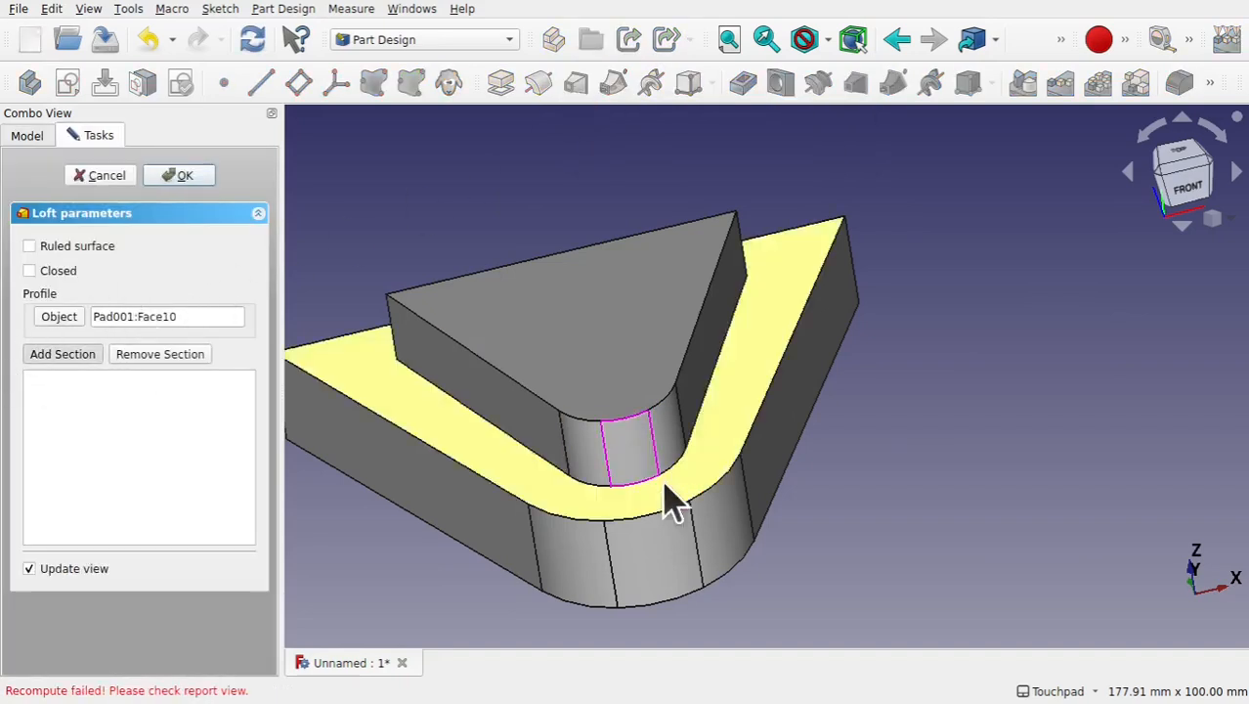
click(672, 572)
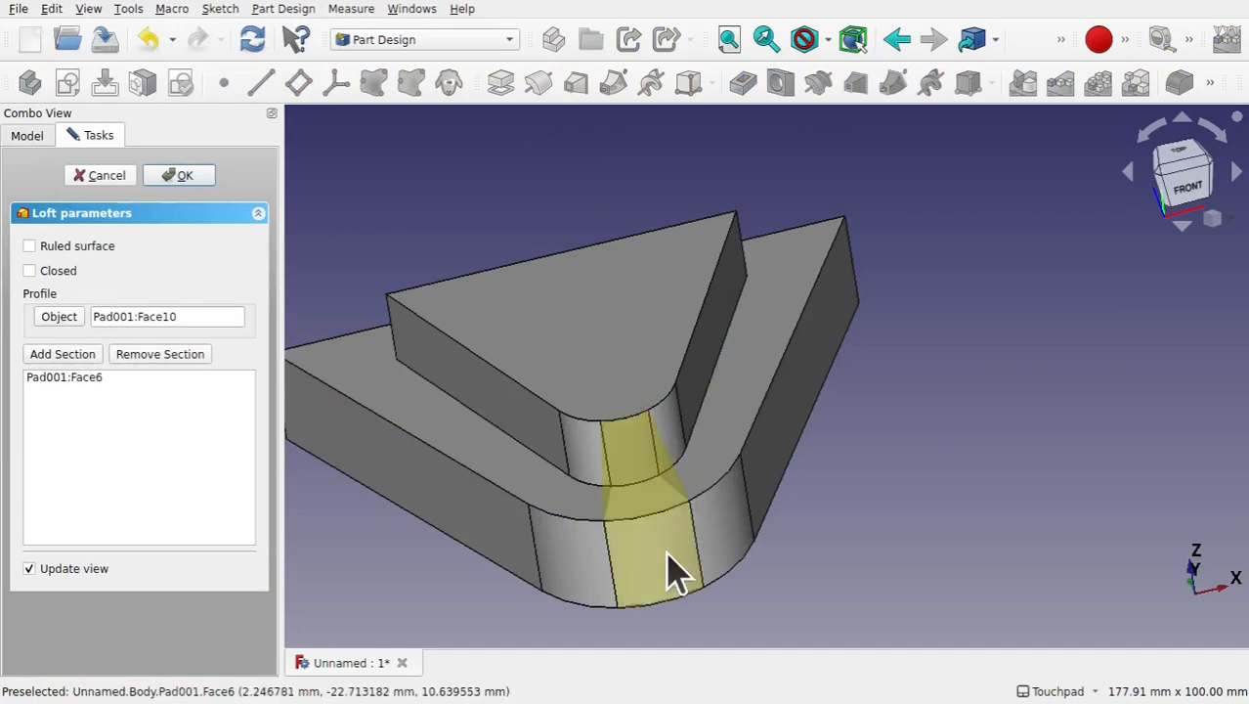
alt+middle_drag(677, 519, 855, 466)
shift+middle_drag(759, 482, 665, 459)
click(191, 179)
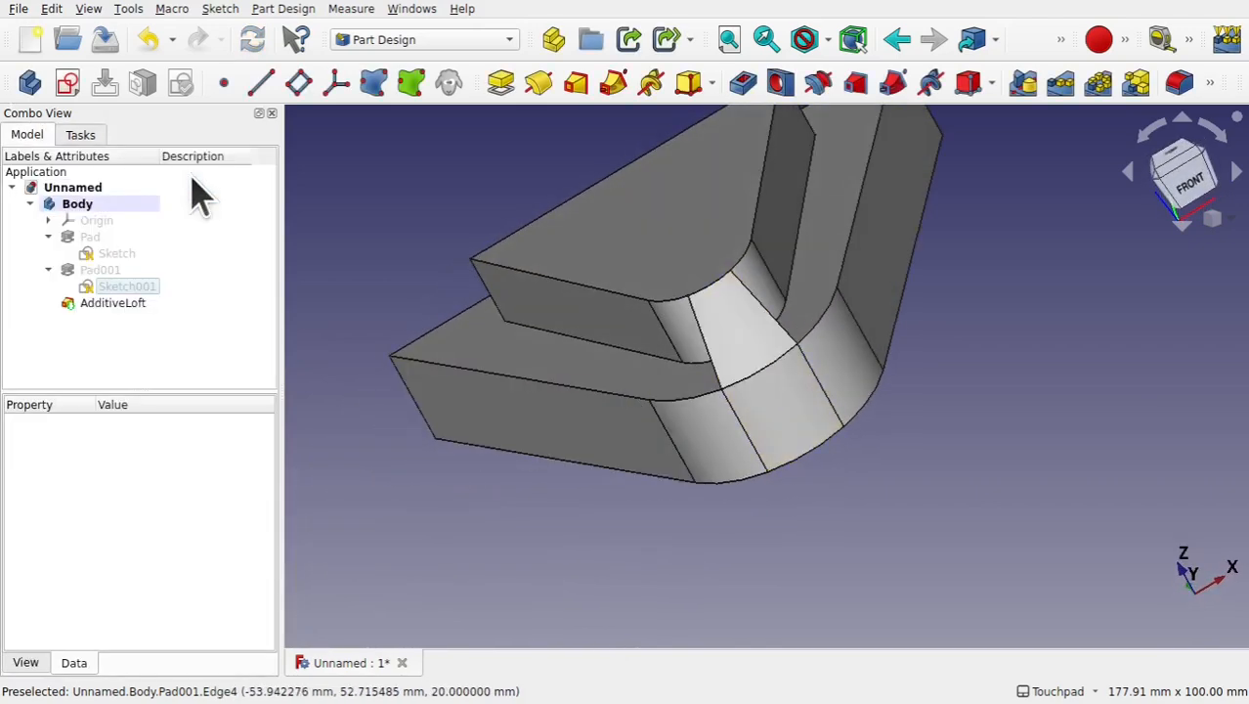
alt+middle_drag(748, 350, 882, 433)
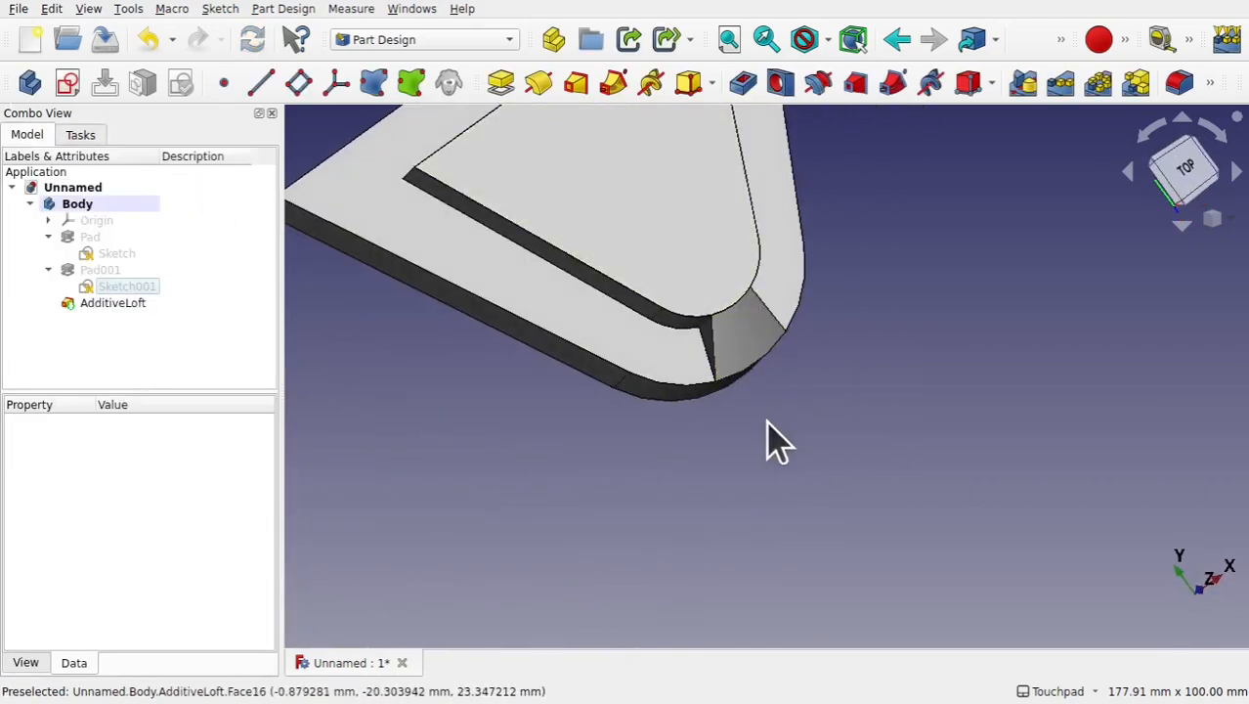
alt+middle_drag(714, 279, 647, 237)
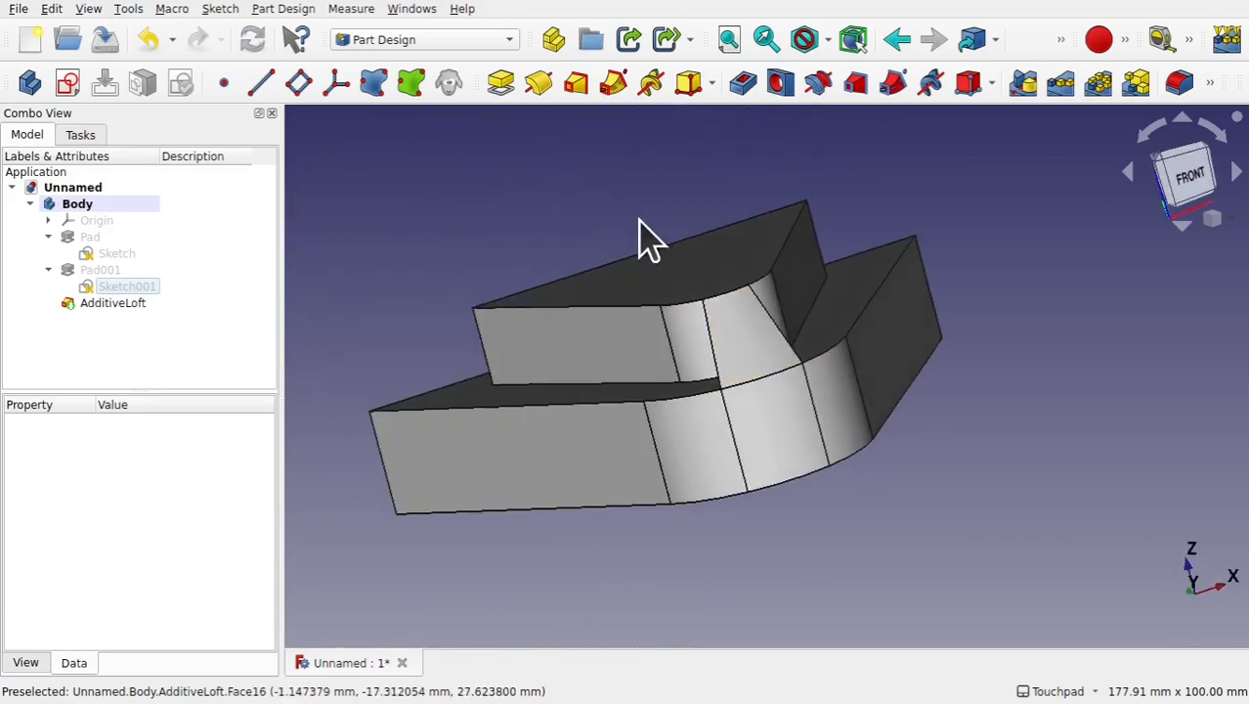
Delete the additive loft and make Pad001 visible again.
click(108, 305)
key(Delete)
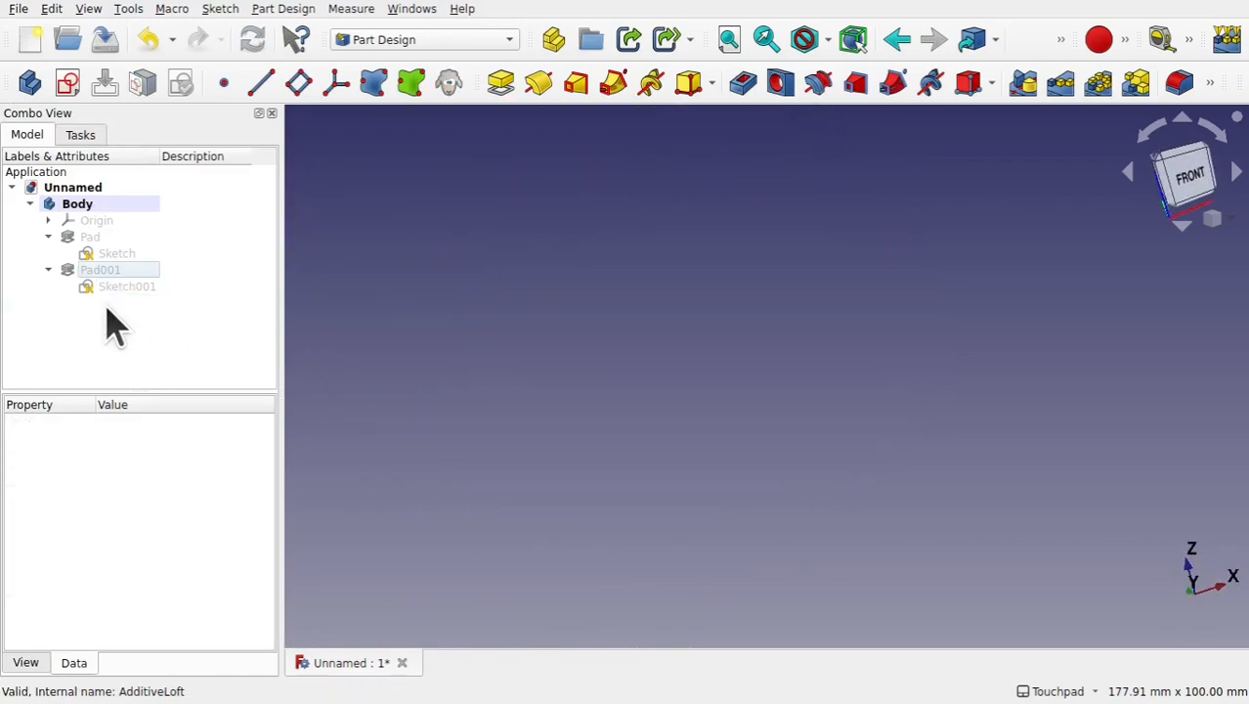
click(107, 270)
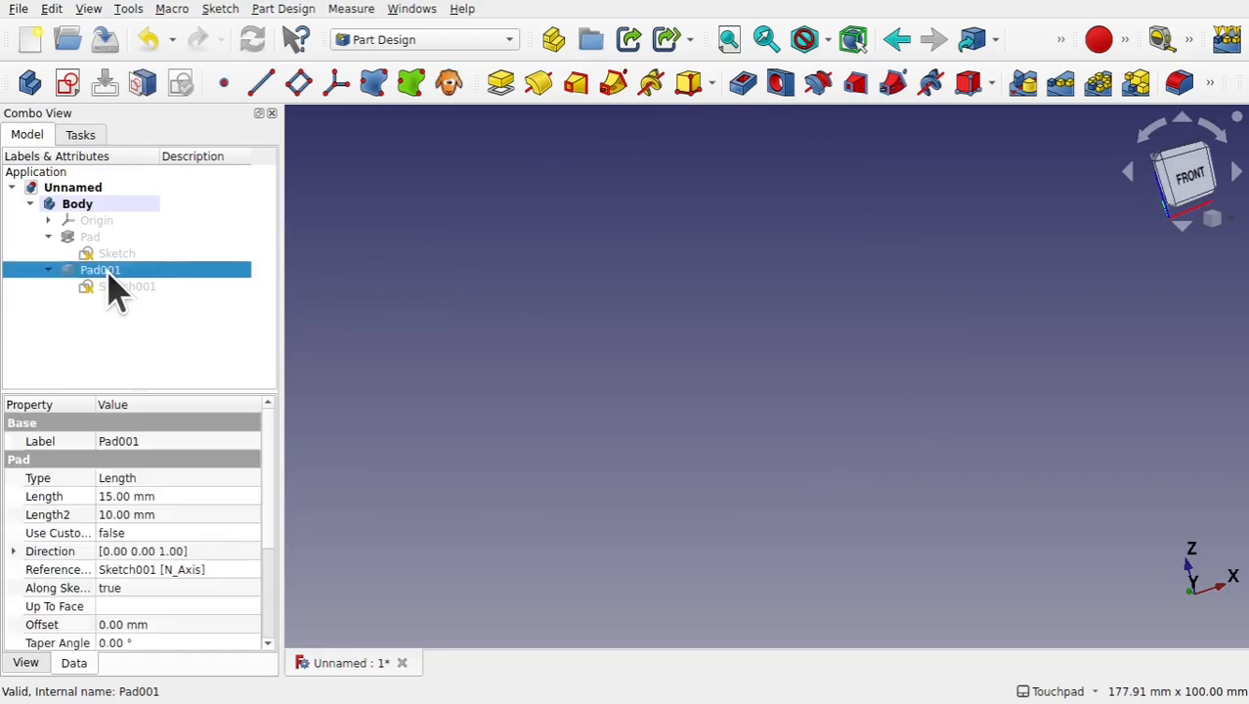
key(space)
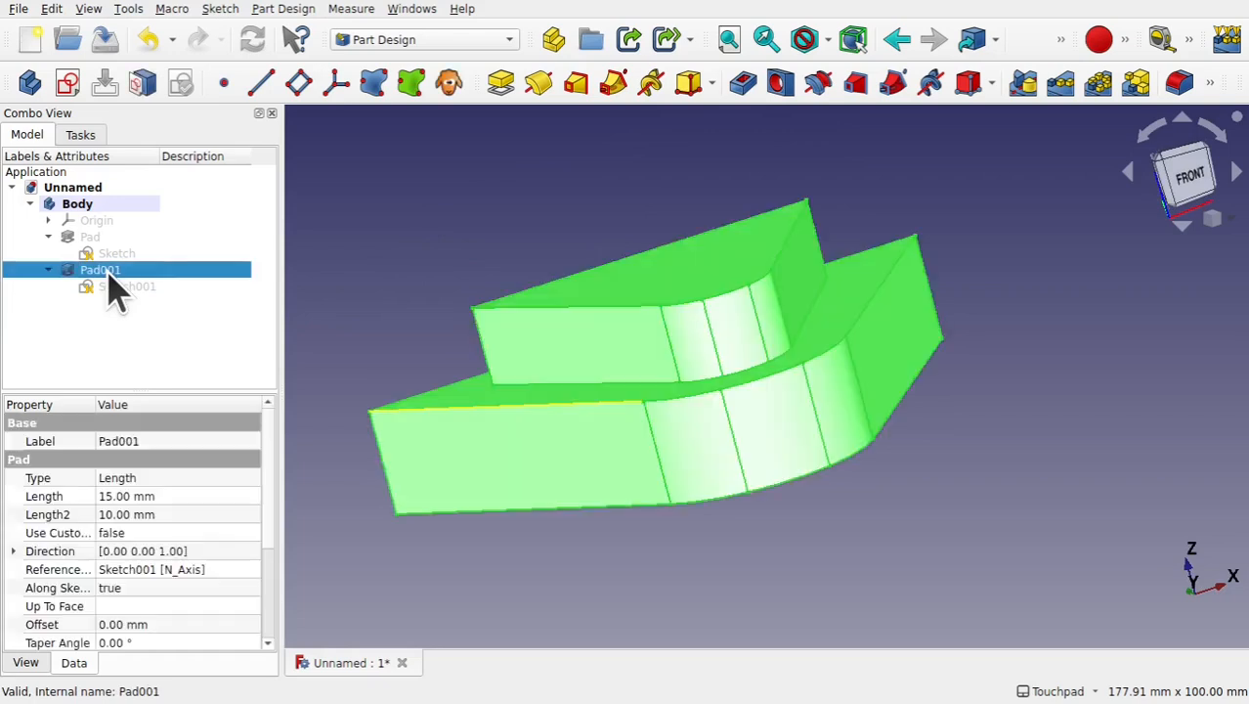
Examine the matching outer segments on both sides of the rounded ends of the upper and lower steps.
click(390, 287)
shift+drag(390, 287, 457, 315)
mouse_move(670, 315)
shift+mouse_down()
mouse_move(524, 340)
mouse_move(568, 349)
mouse_move(675, 325)
shift+mouse_up()
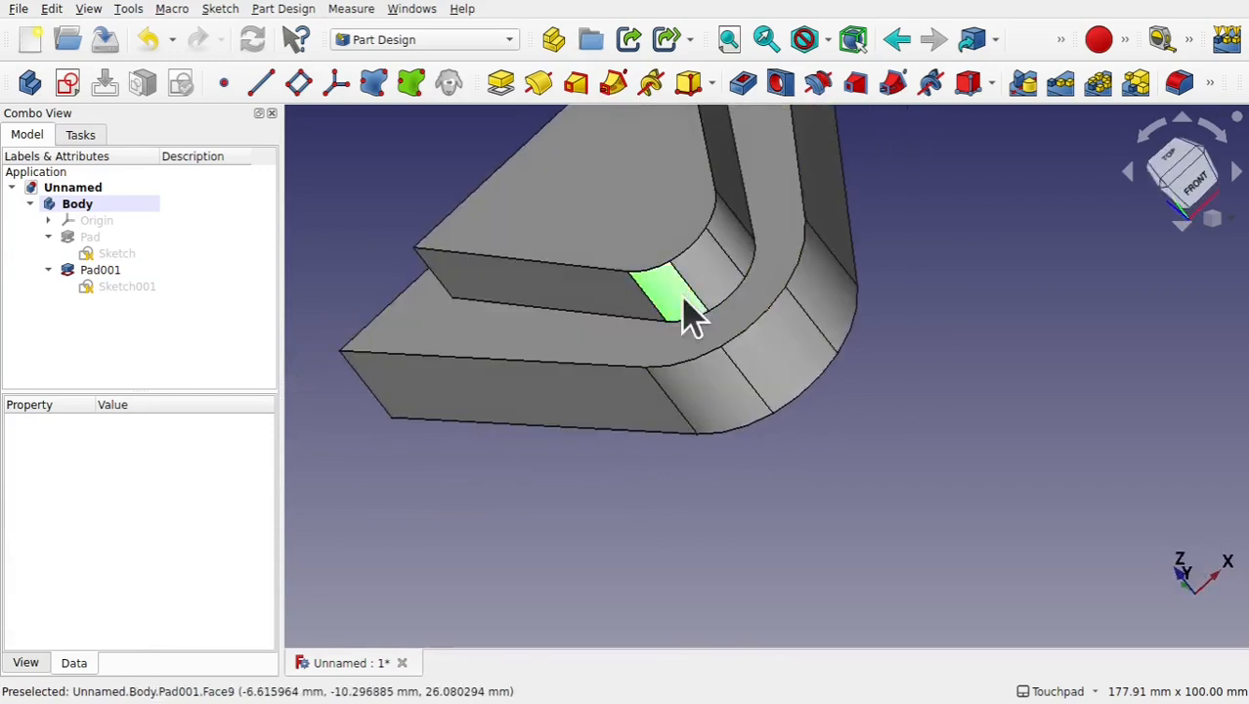
click(689, 307)
click(710, 416)
click(743, 254)
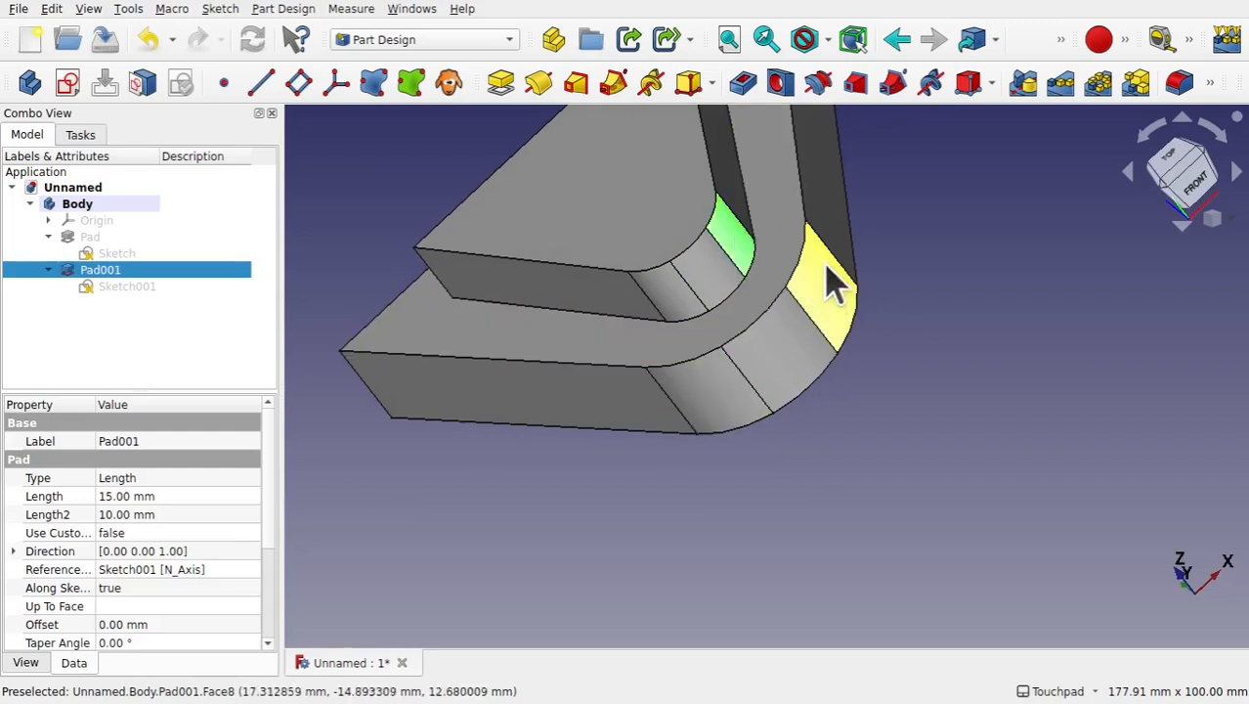
click(831, 278)
Create an additive loft from the upper step's left rounded segment (Face9) to the matching lower segment (Face2).
click(677, 303)
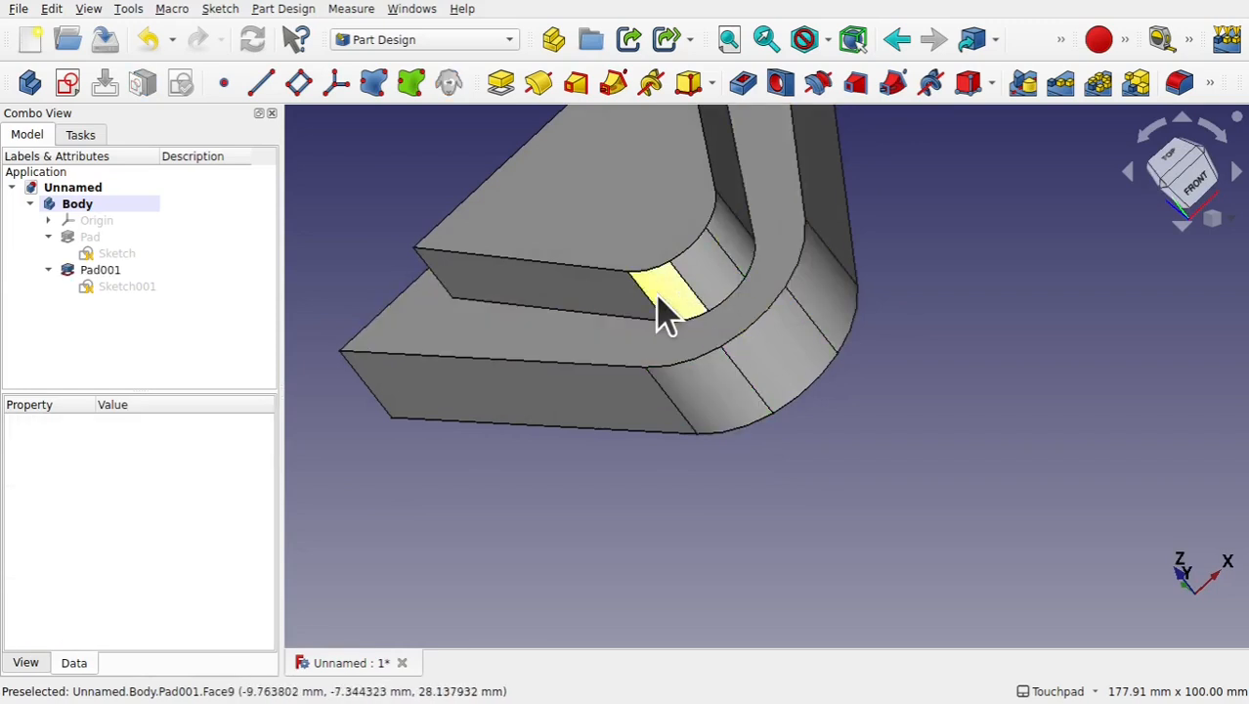
click(576, 84)
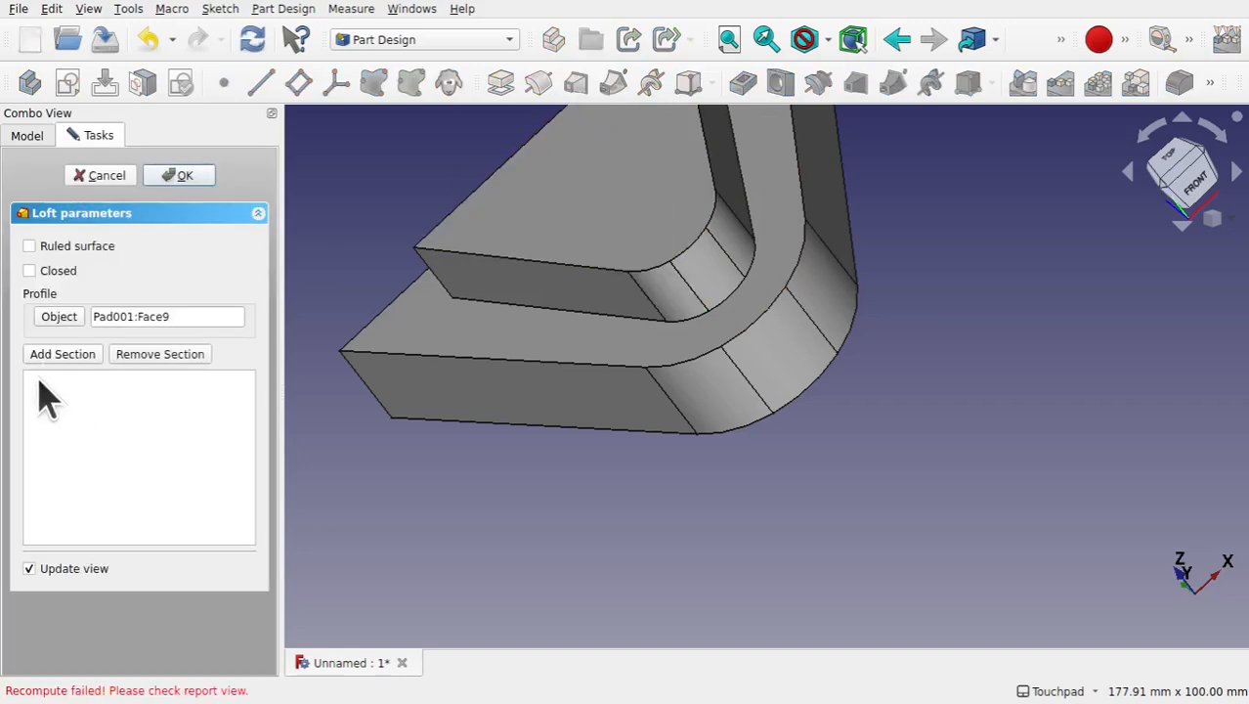
click(65, 353)
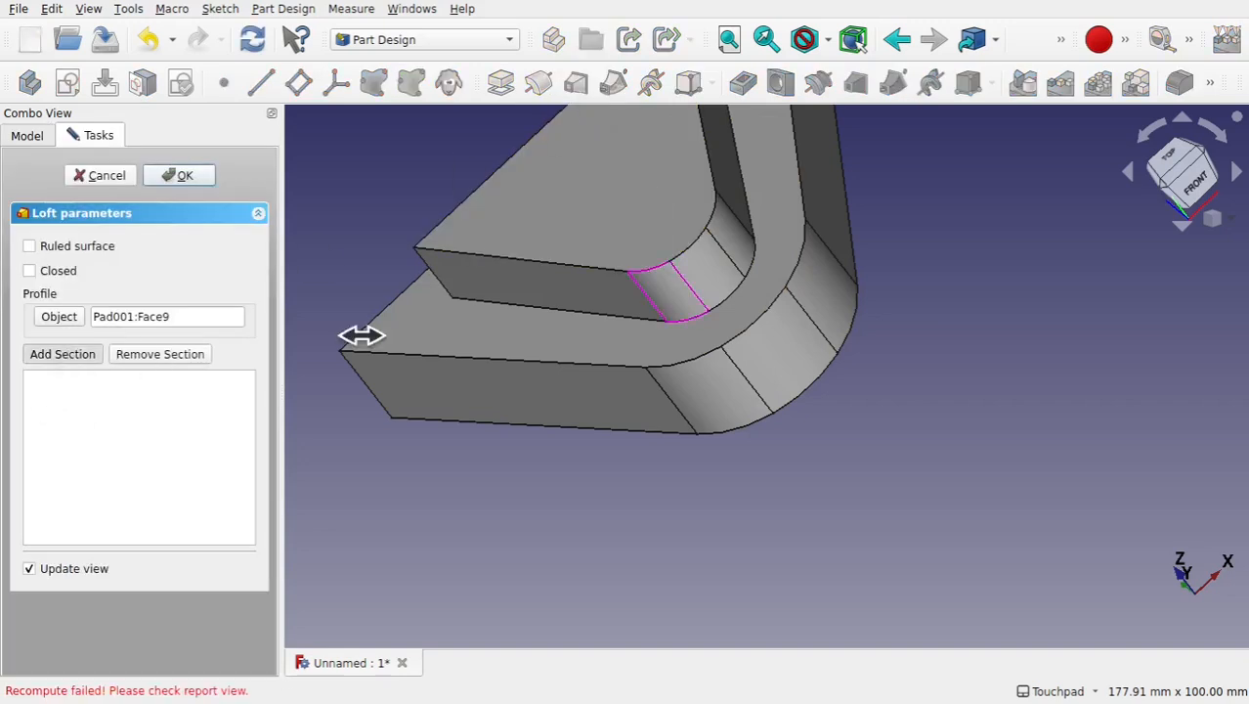
click(726, 397)
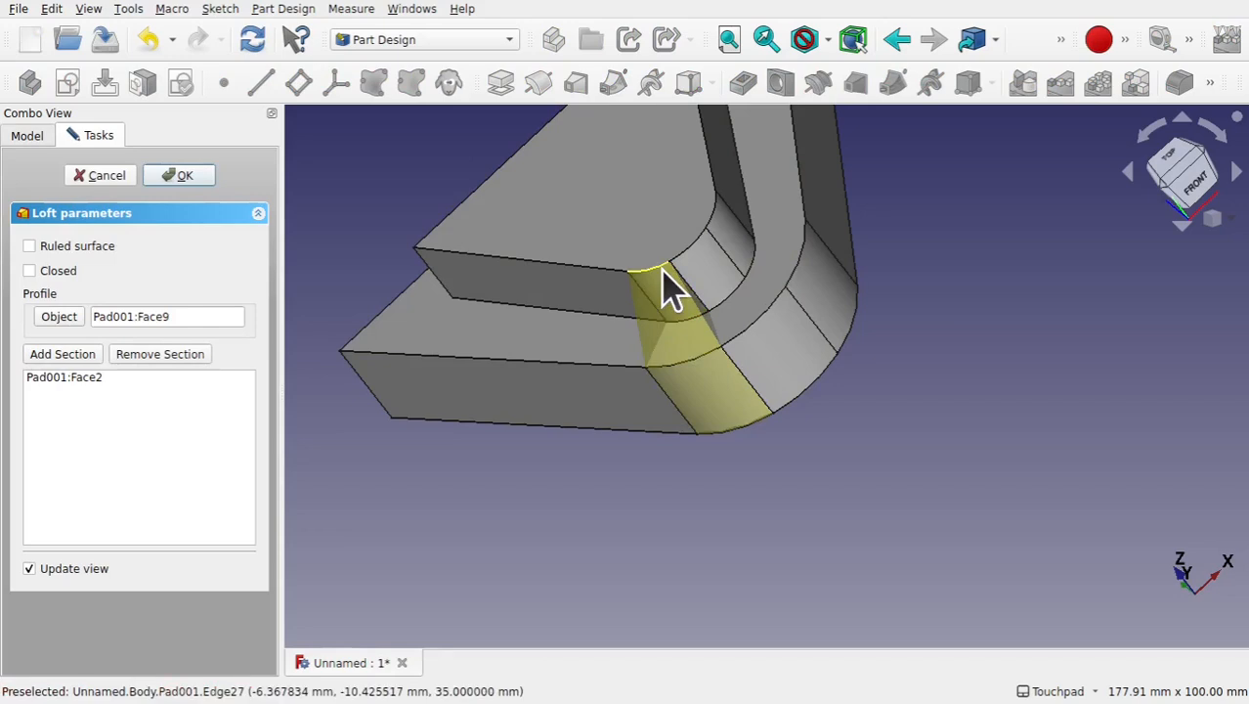
click(181, 176)
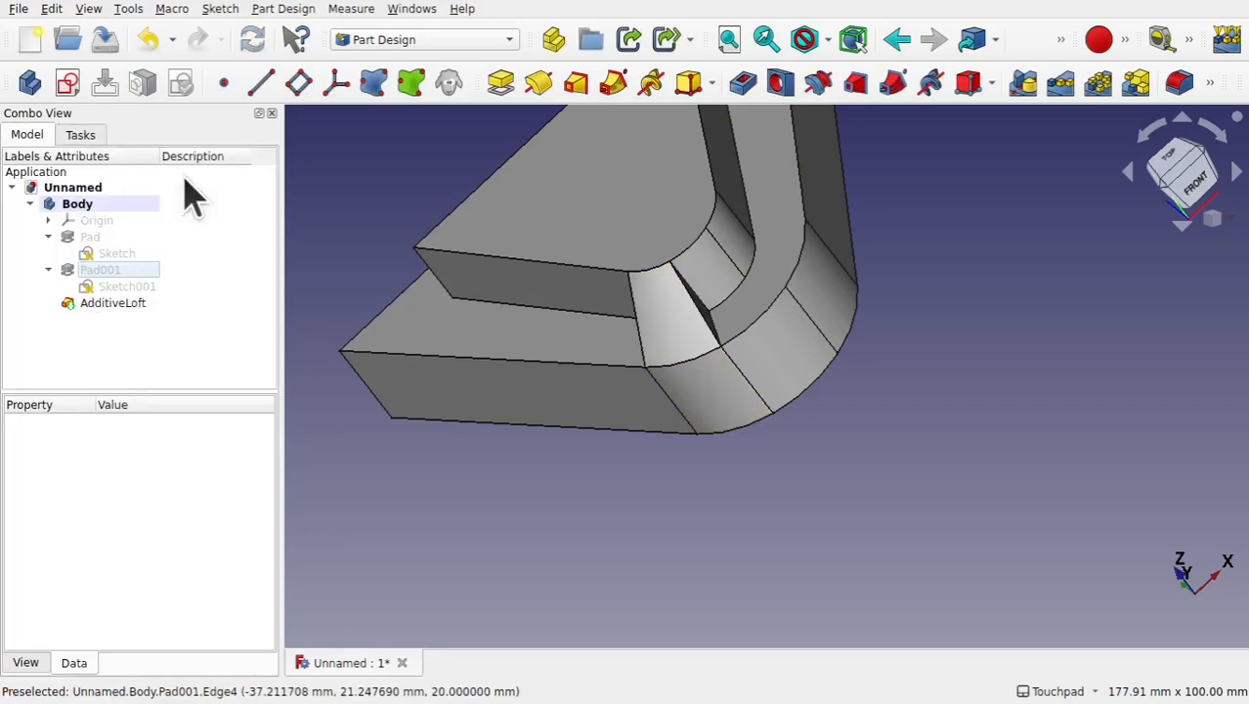
Create a second additive loft from the upper step's right rounded segment (Face12) to the matching lower segment (Face9).
click(750, 254)
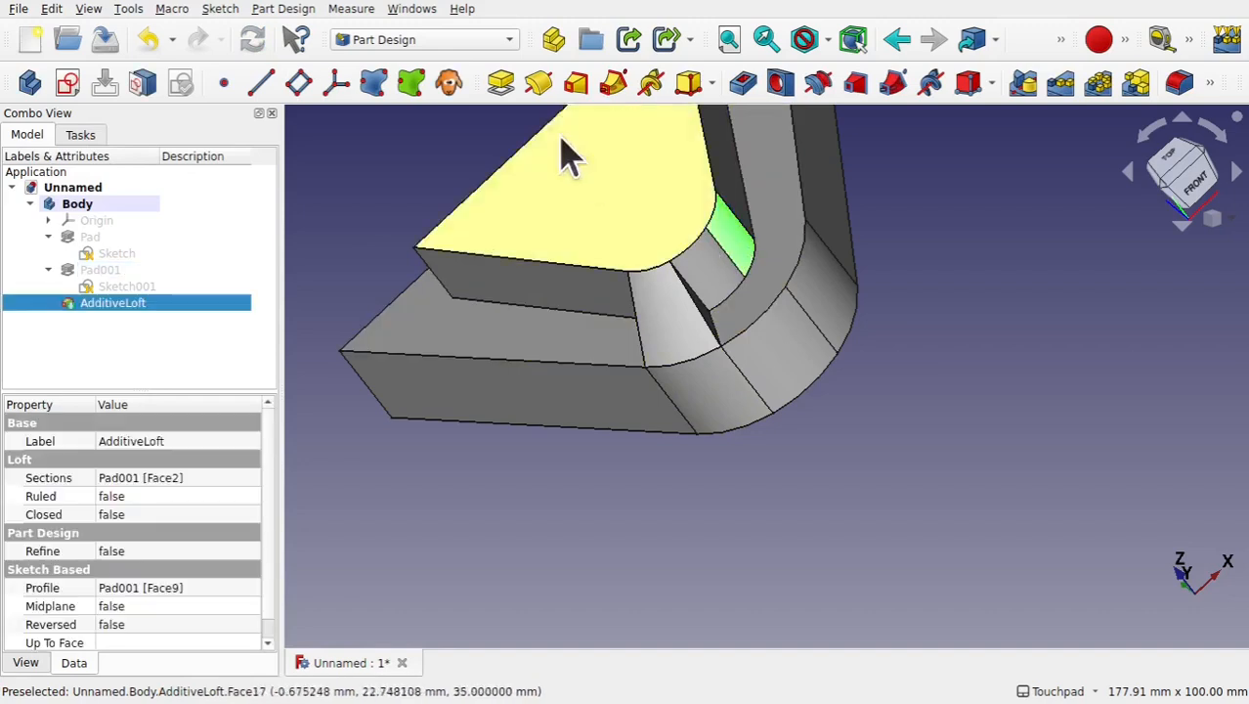
click(576, 83)
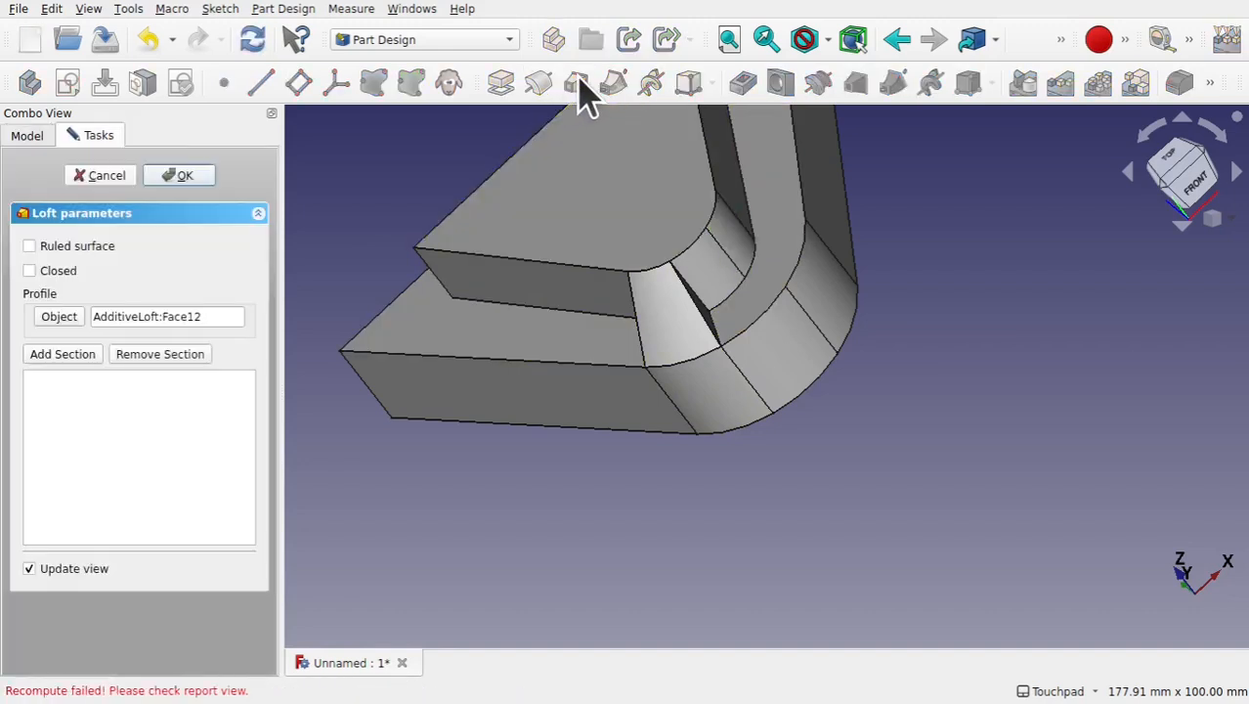
click(78, 359)
click(823, 279)
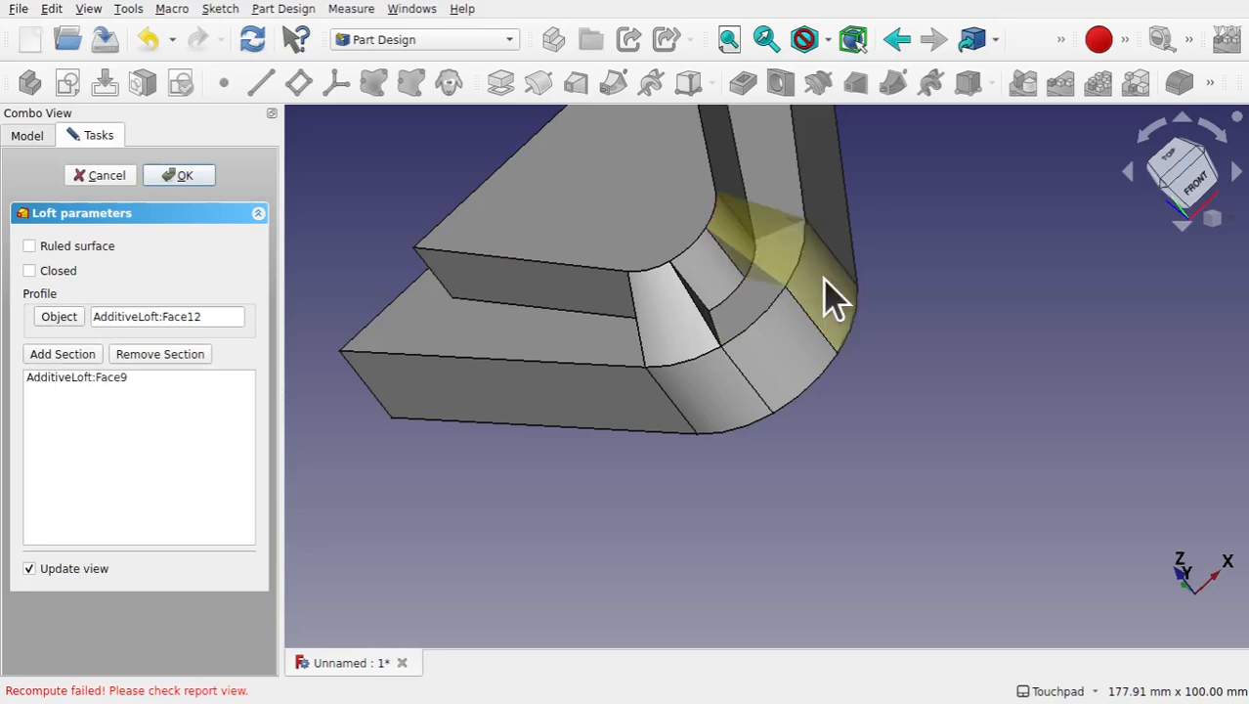
click(183, 180)
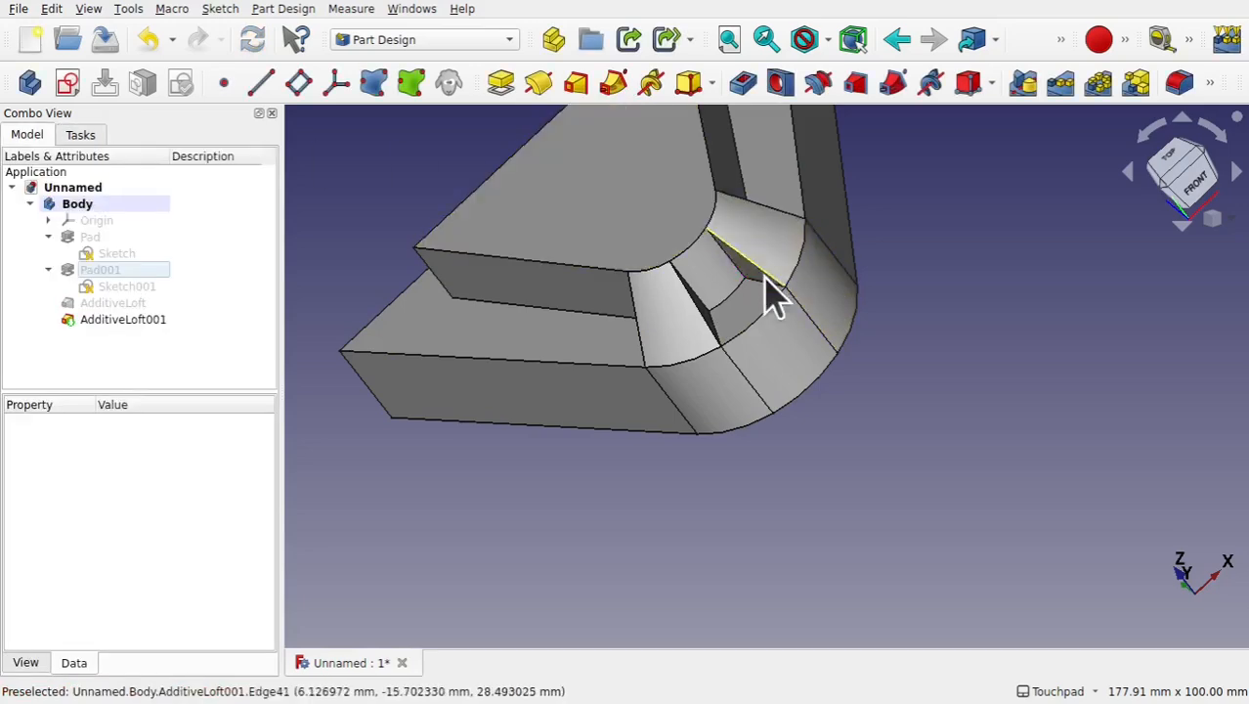
middle_drag(750, 314, 657, 326)
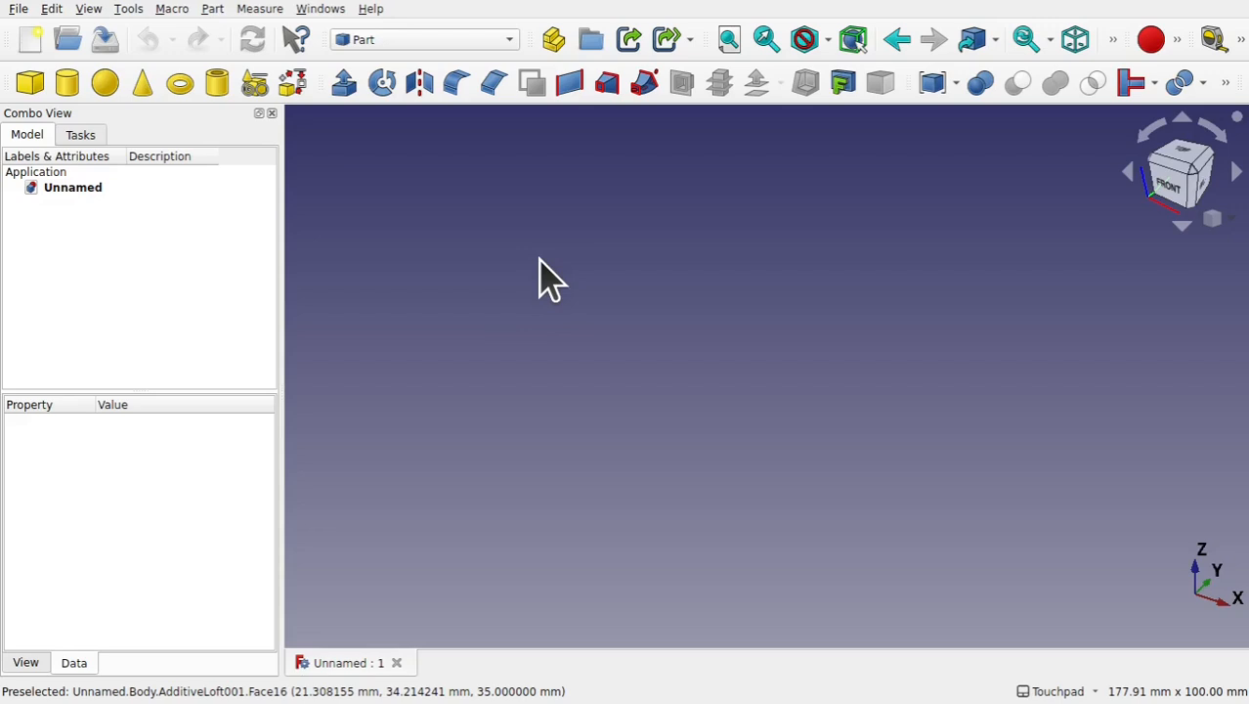
In the Sketcher workbench, start a sketch on the XY plane and draw a horizontal-axis slot about 80.5 mm long with 20.1 mm radius.
click(432, 39)
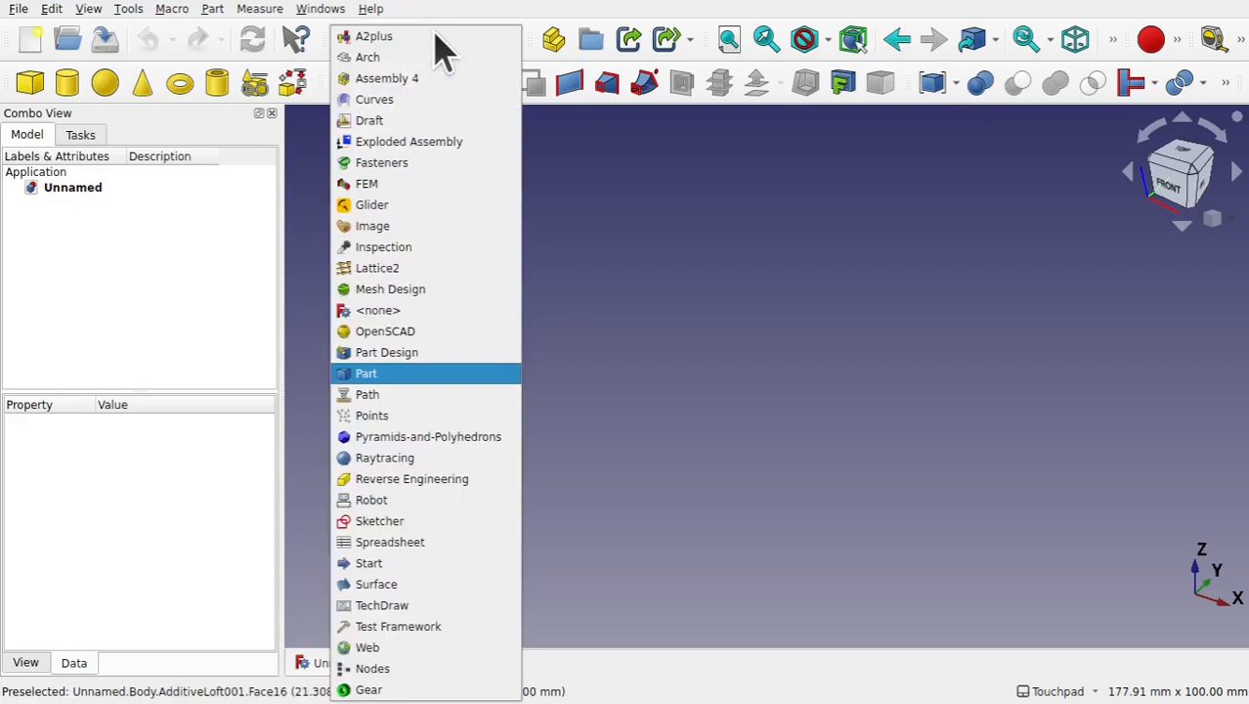
click(456, 525)
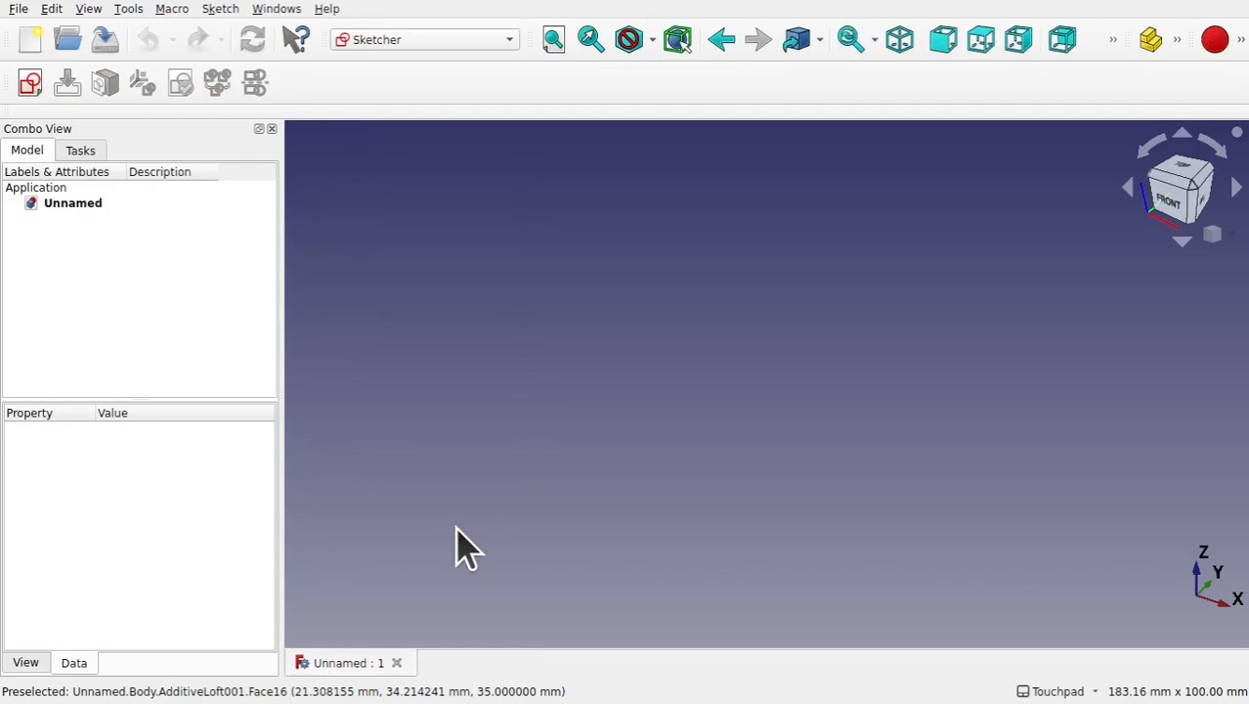
click(30, 84)
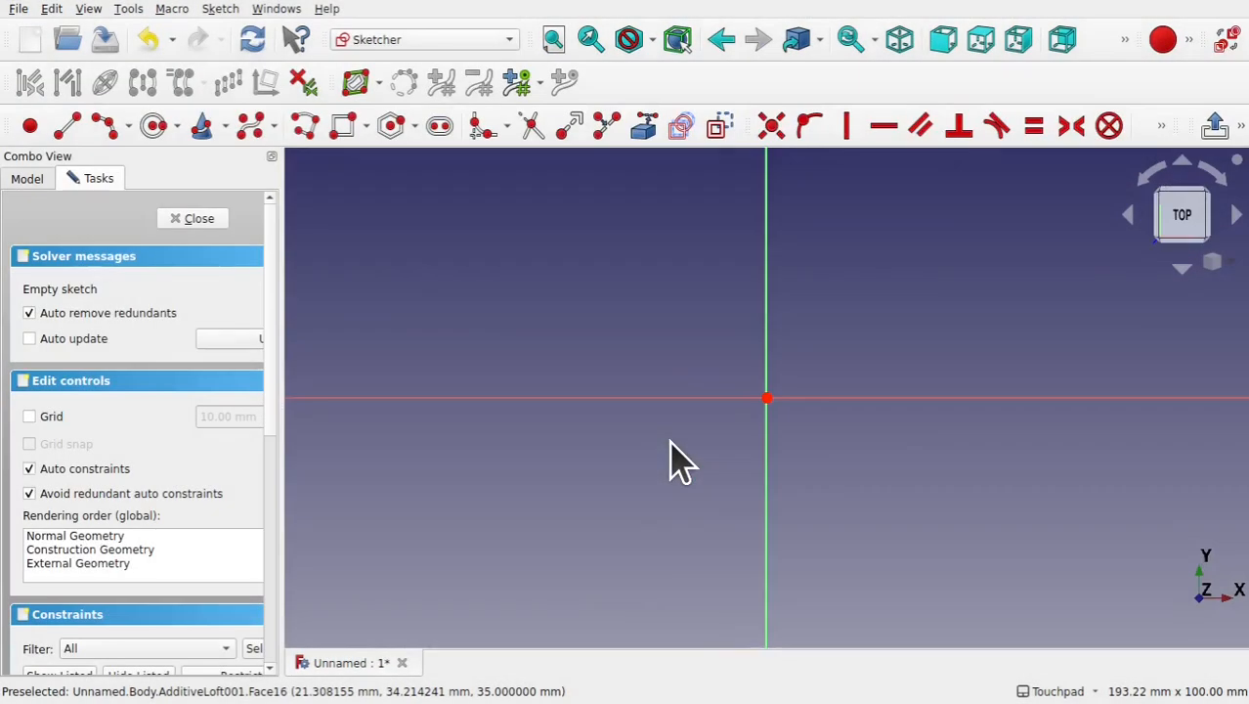
click(439, 126)
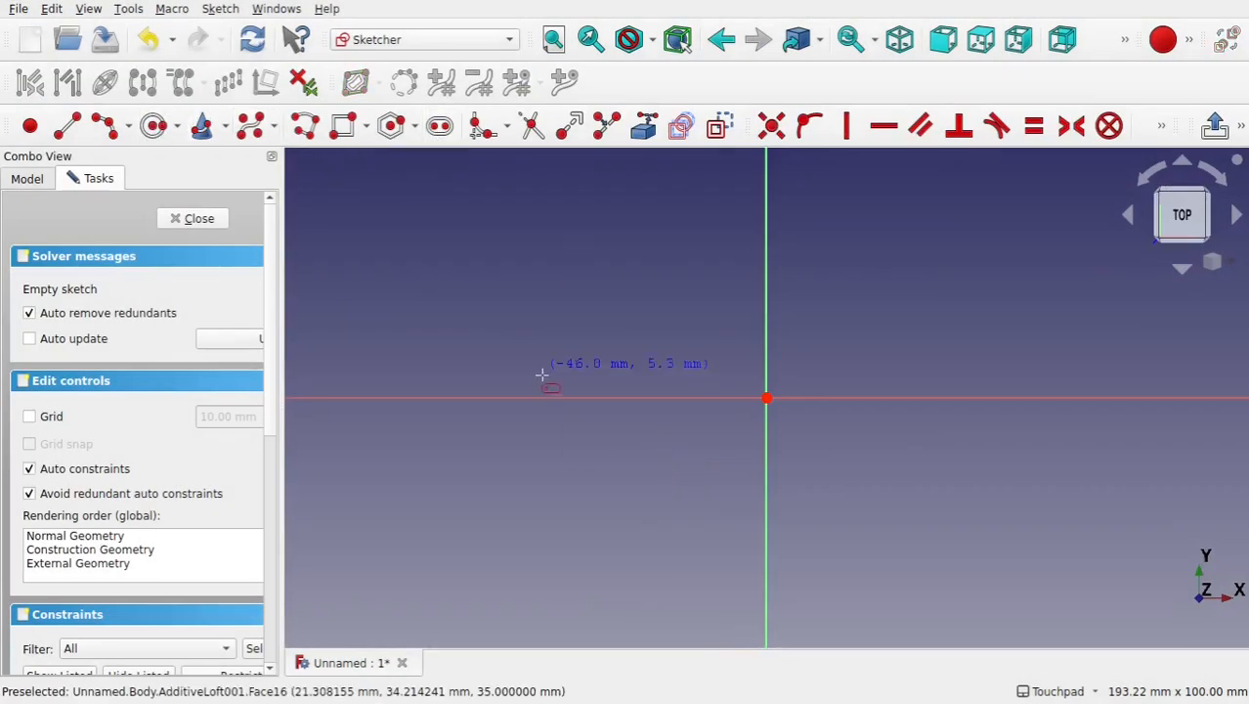
click(564, 397)
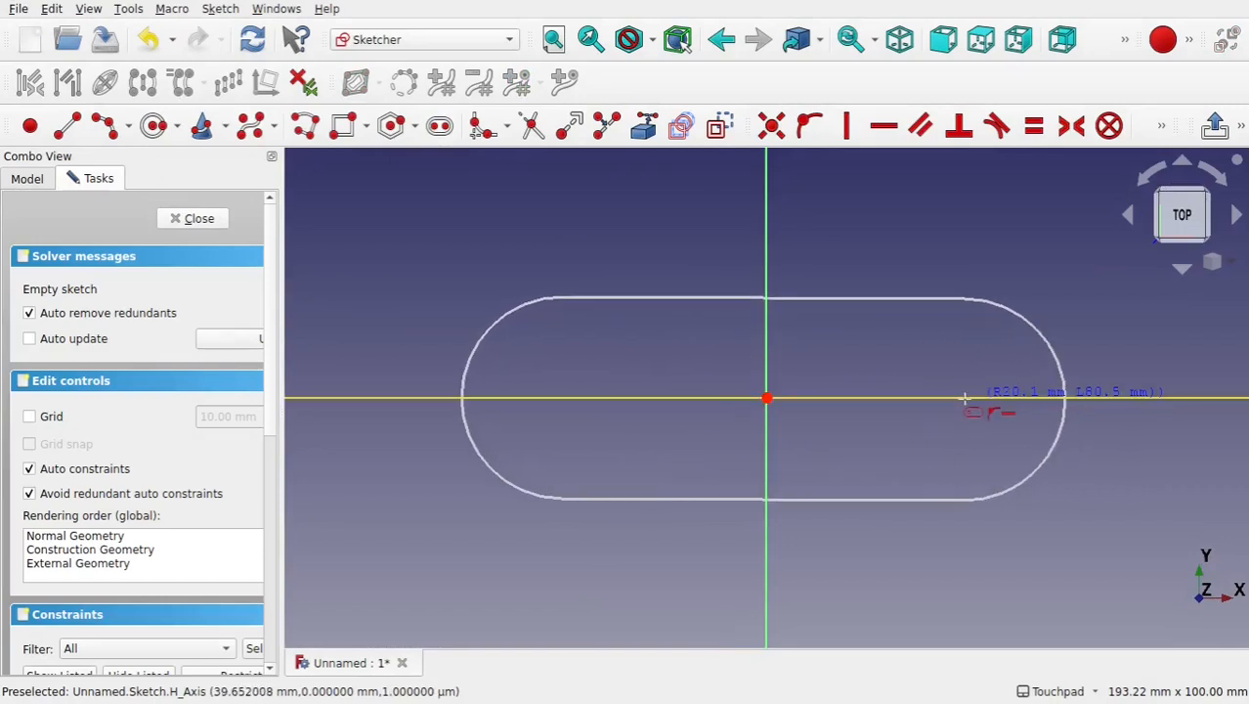
click(963, 397)
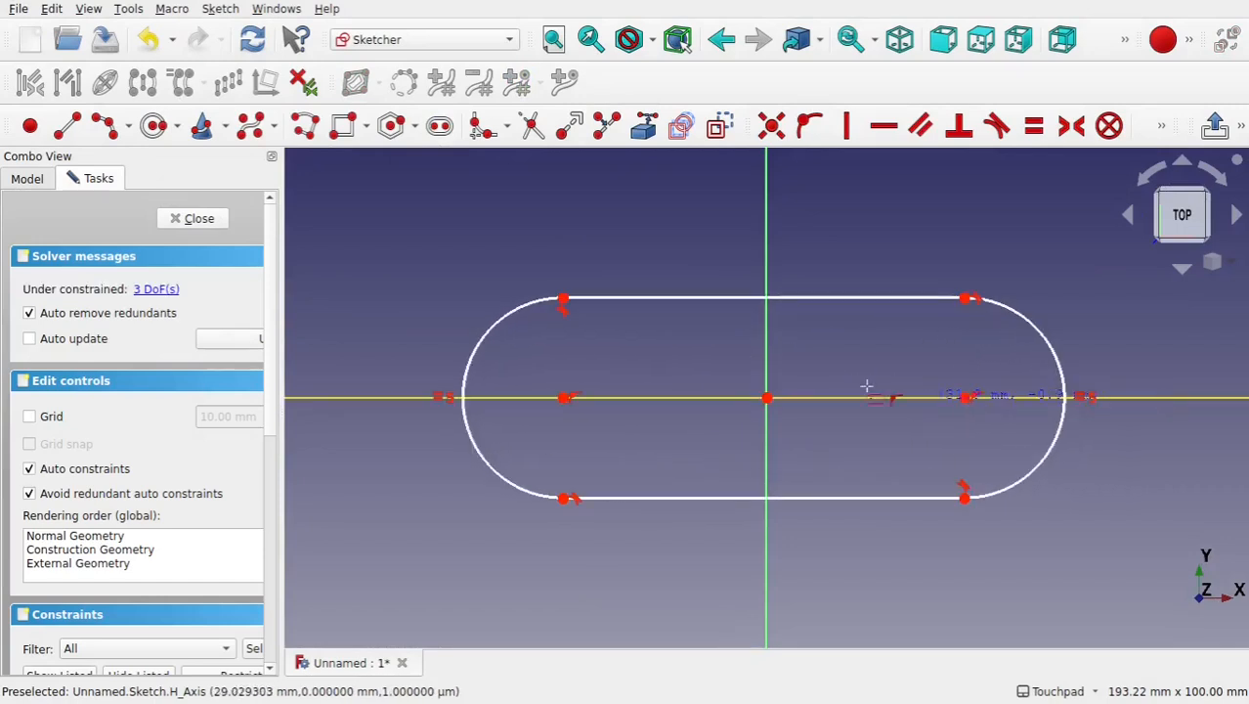
Constrain the horizontal length of the slot's upper straight edge to 80 mm.
click(860, 297)
click(1161, 126)
click(817, 166)
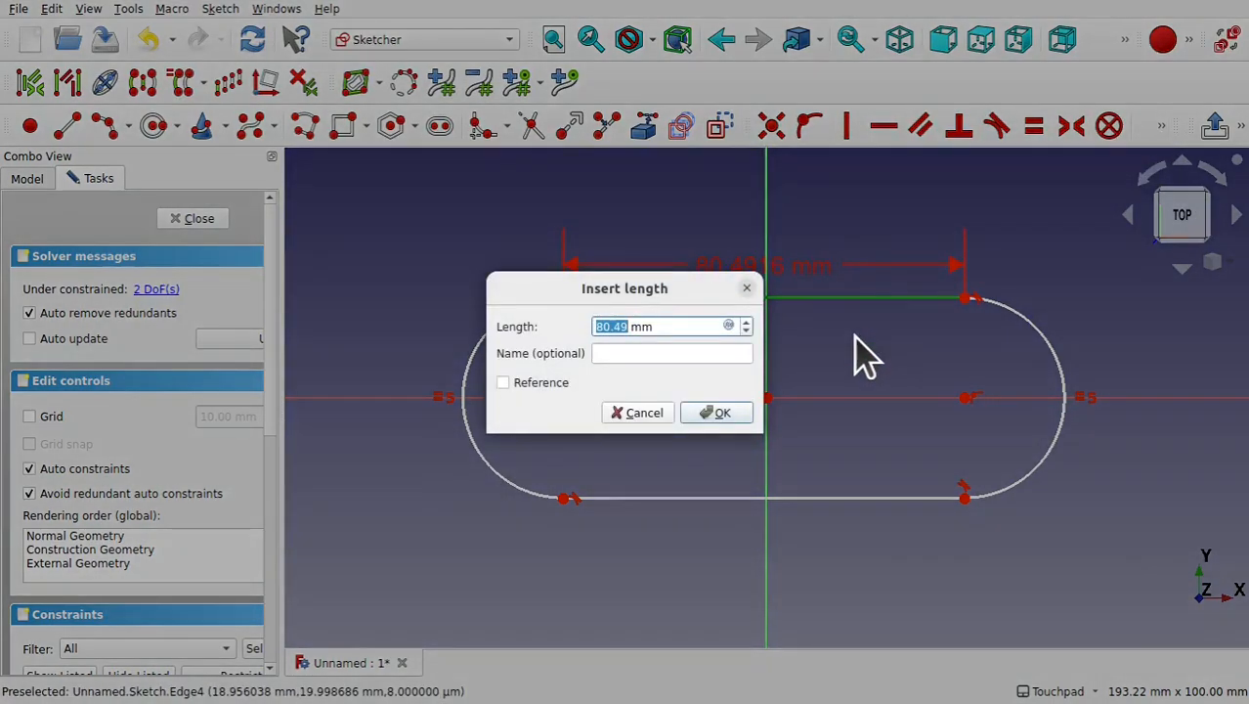
key(Return)
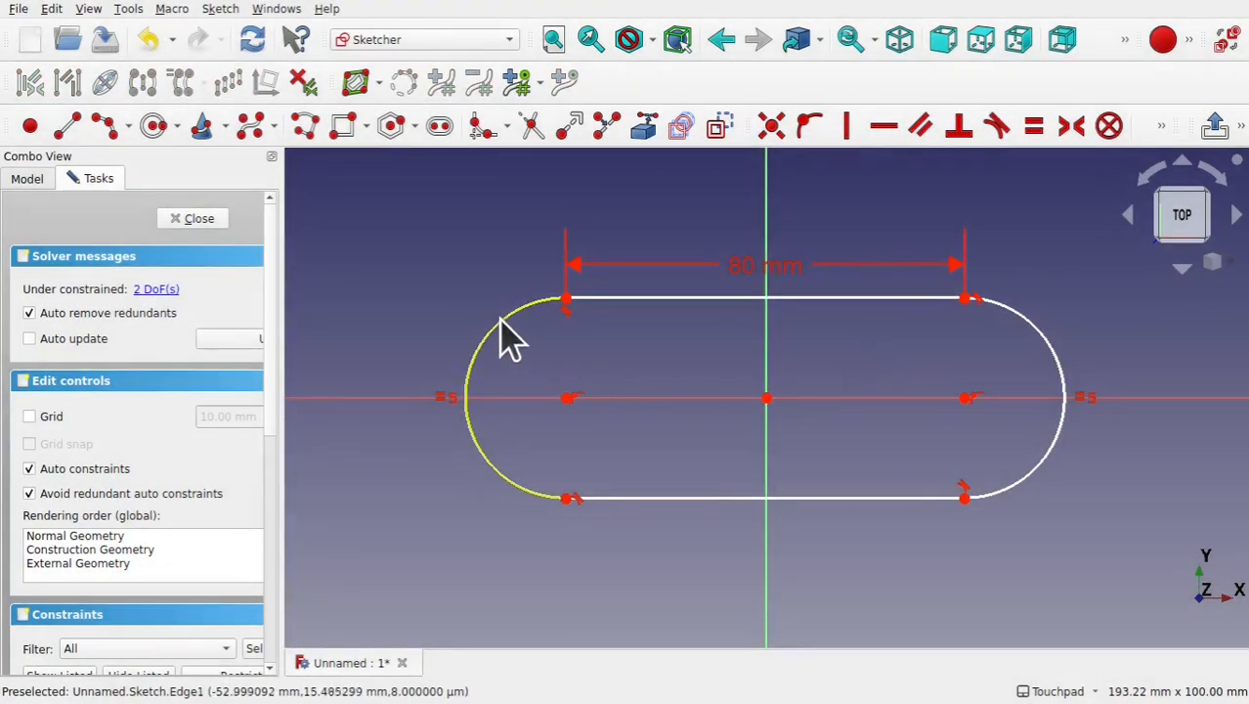
Constrain the radius of the slot's left arc to 20 mm.
click(498, 319)
click(1161, 126)
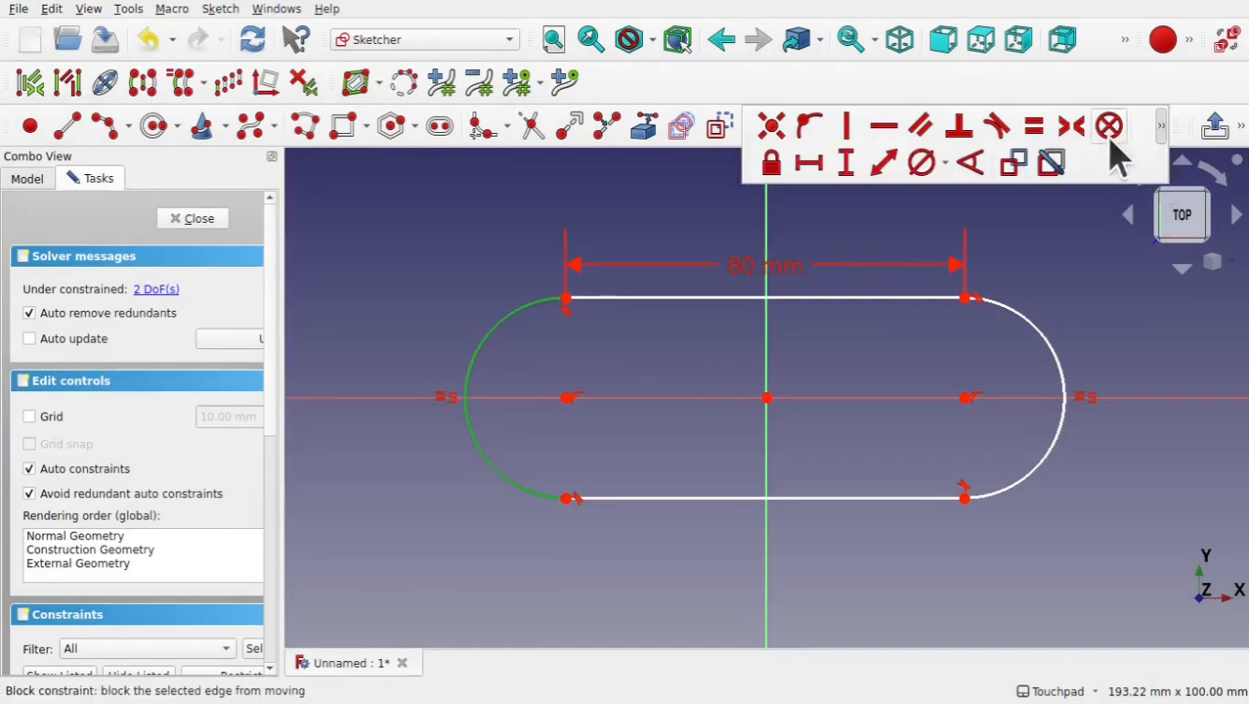
click(944, 163)
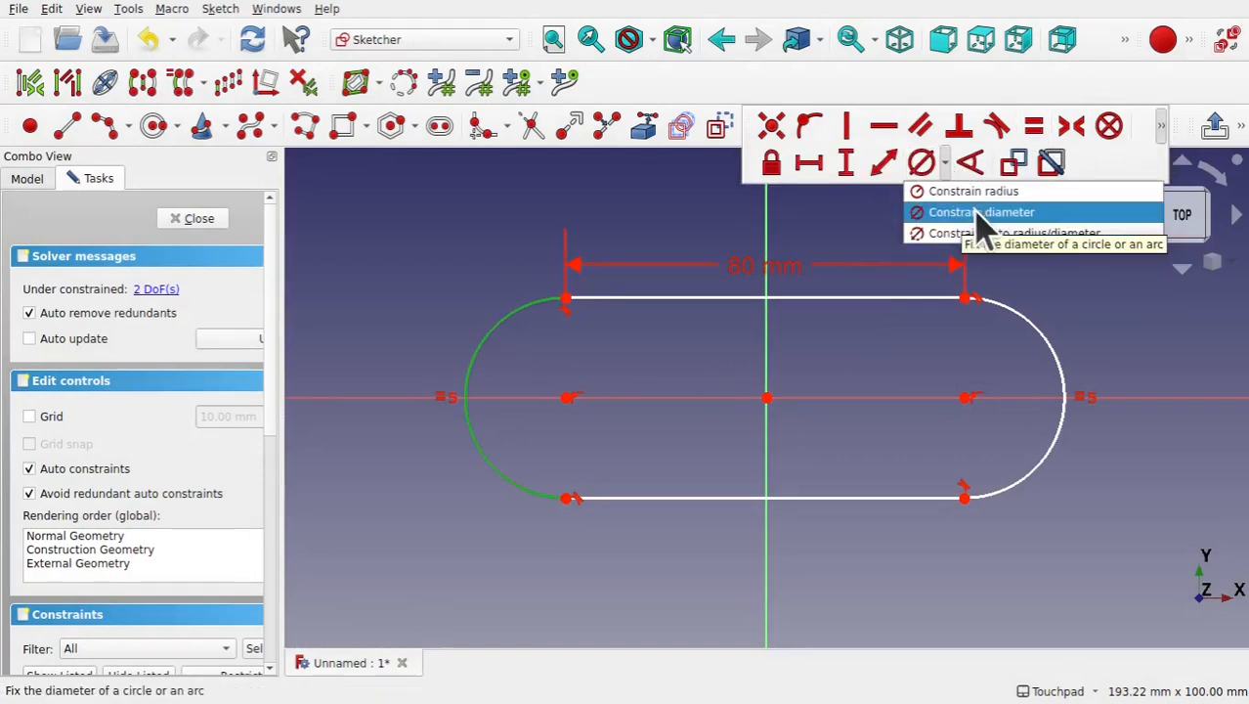
click(973, 192)
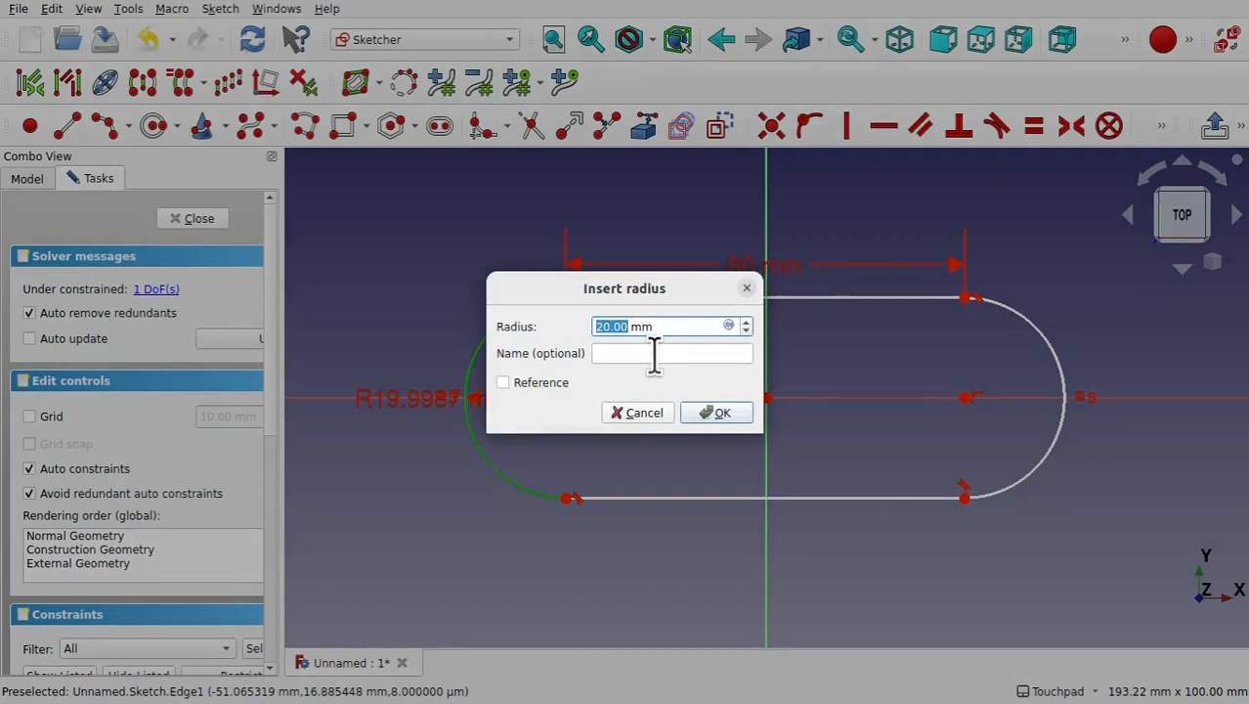
key(Return)
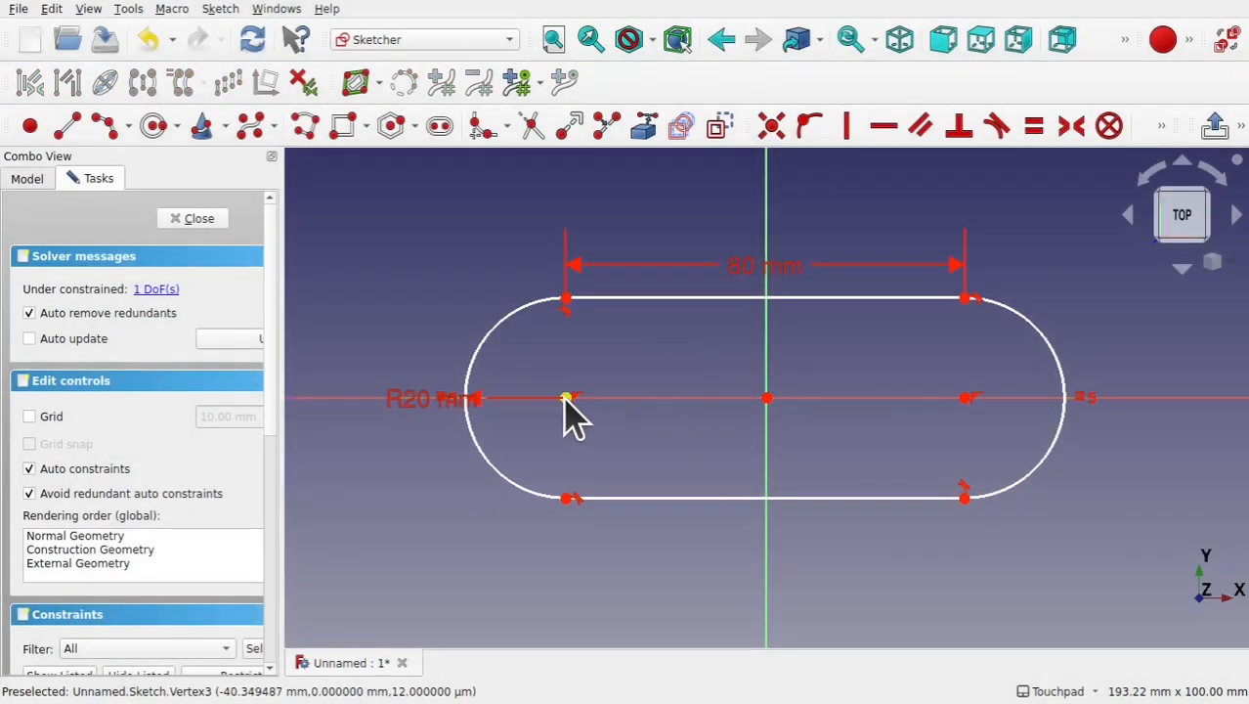
Make the slot's two arc centres symmetric about the origin and close the sketch.
click(965, 399)
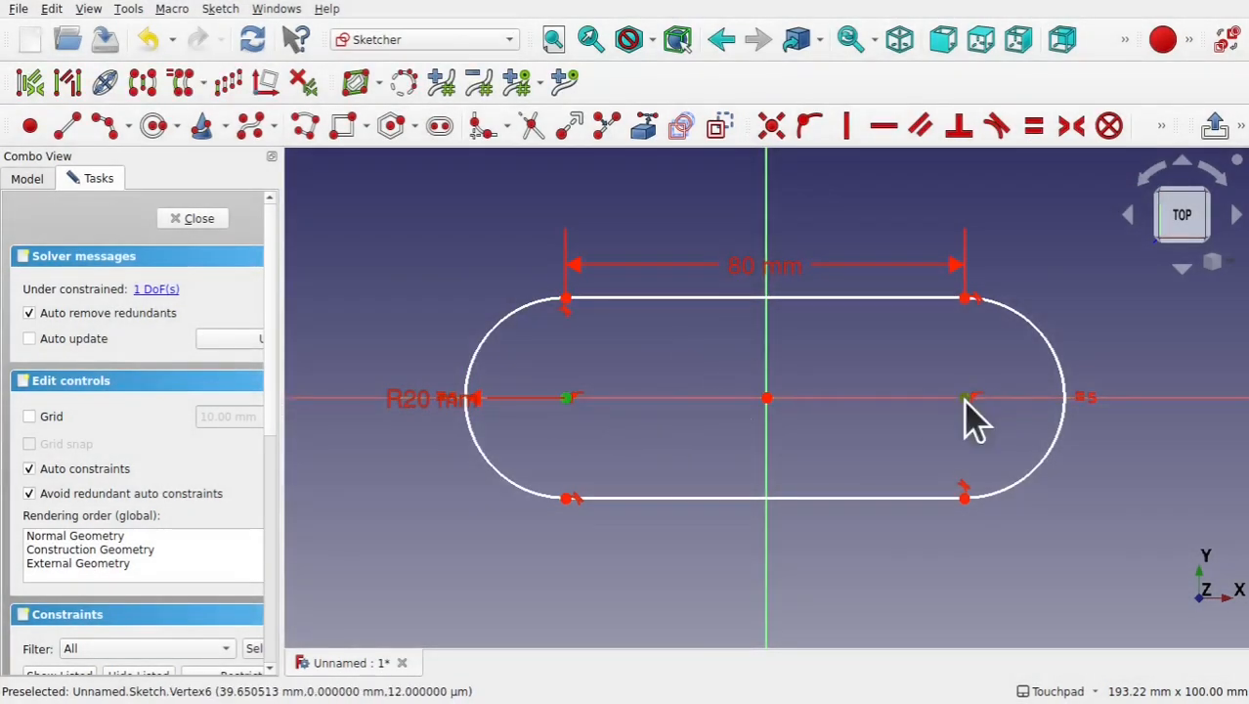
click(768, 399)
click(1072, 127)
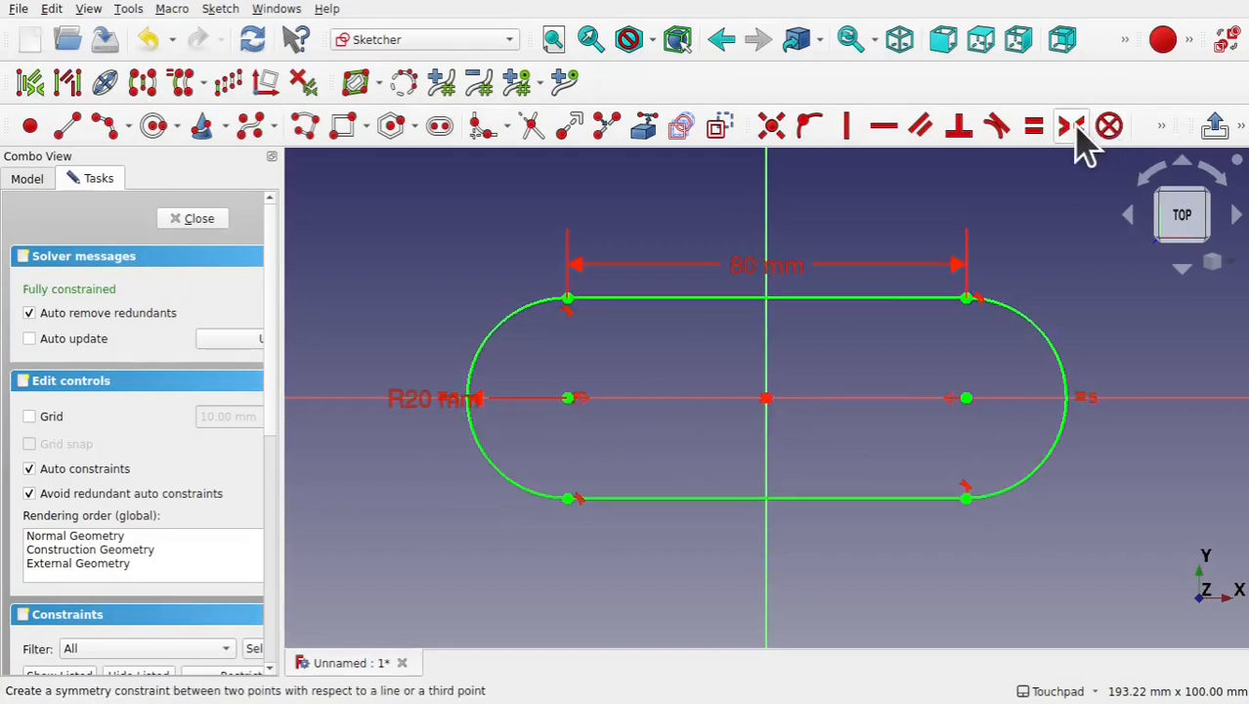
click(193, 220)
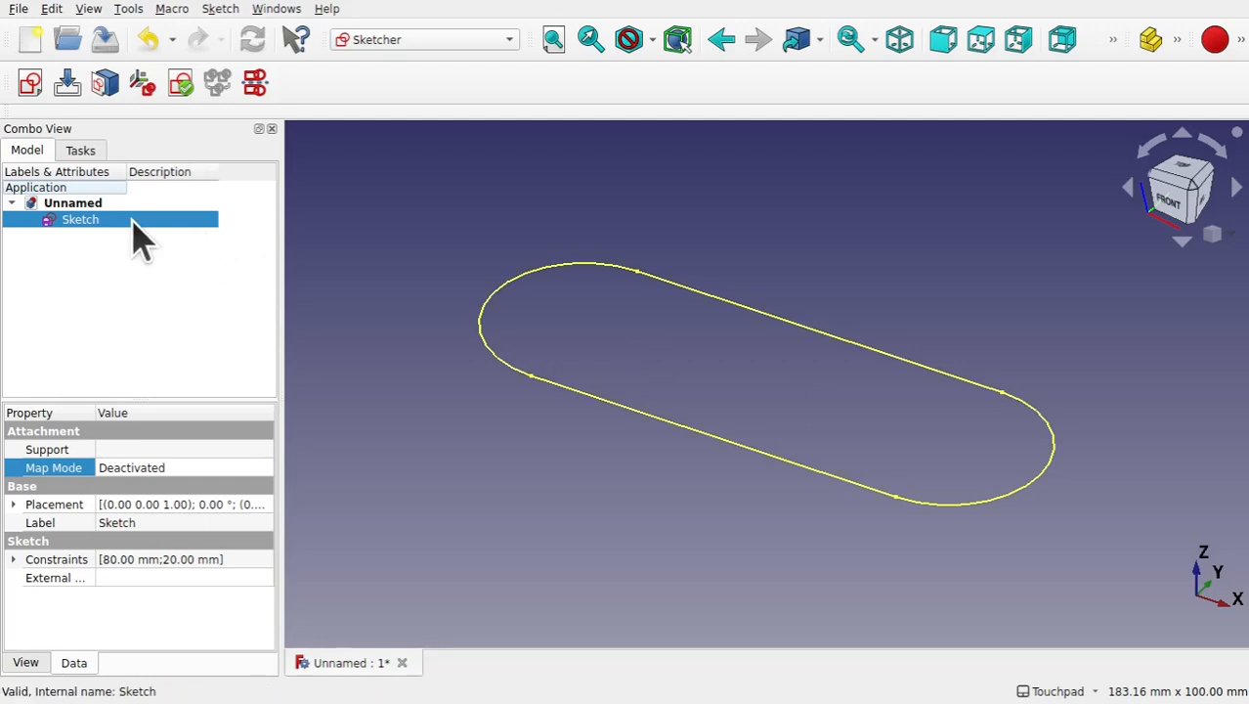
Duplicate the slot sketch twice.
click(52, 9)
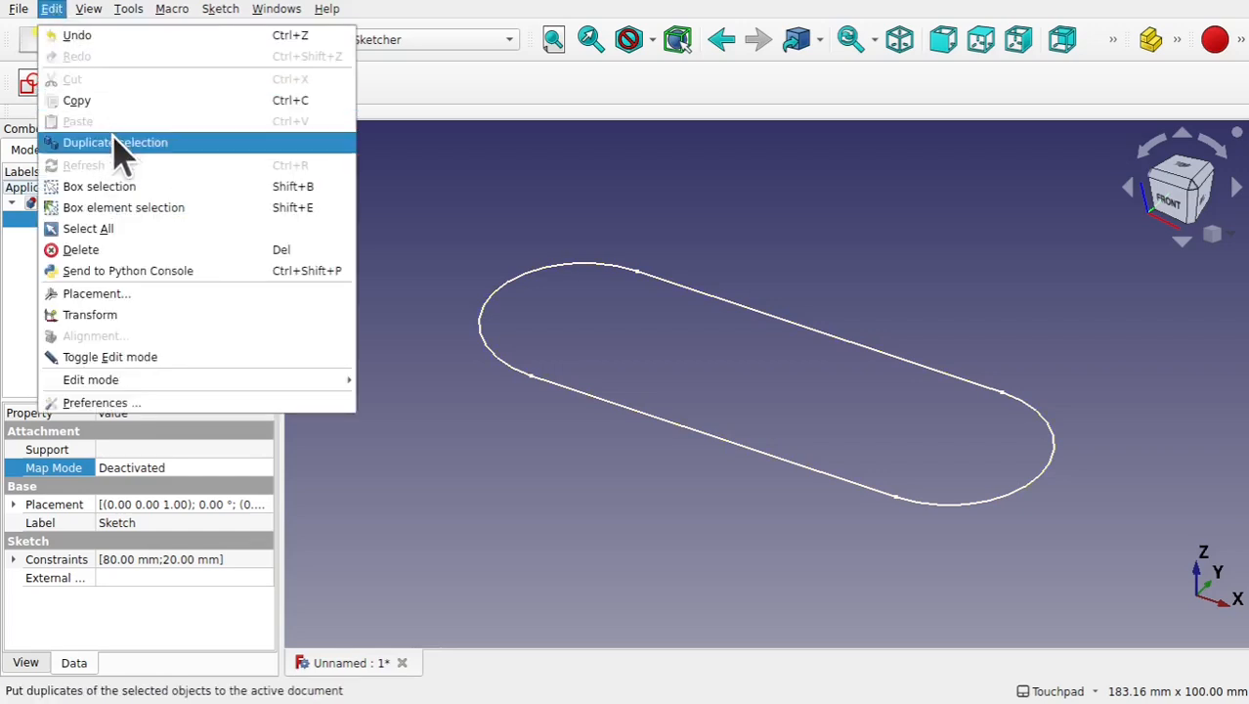
click(115, 144)
click(52, 10)
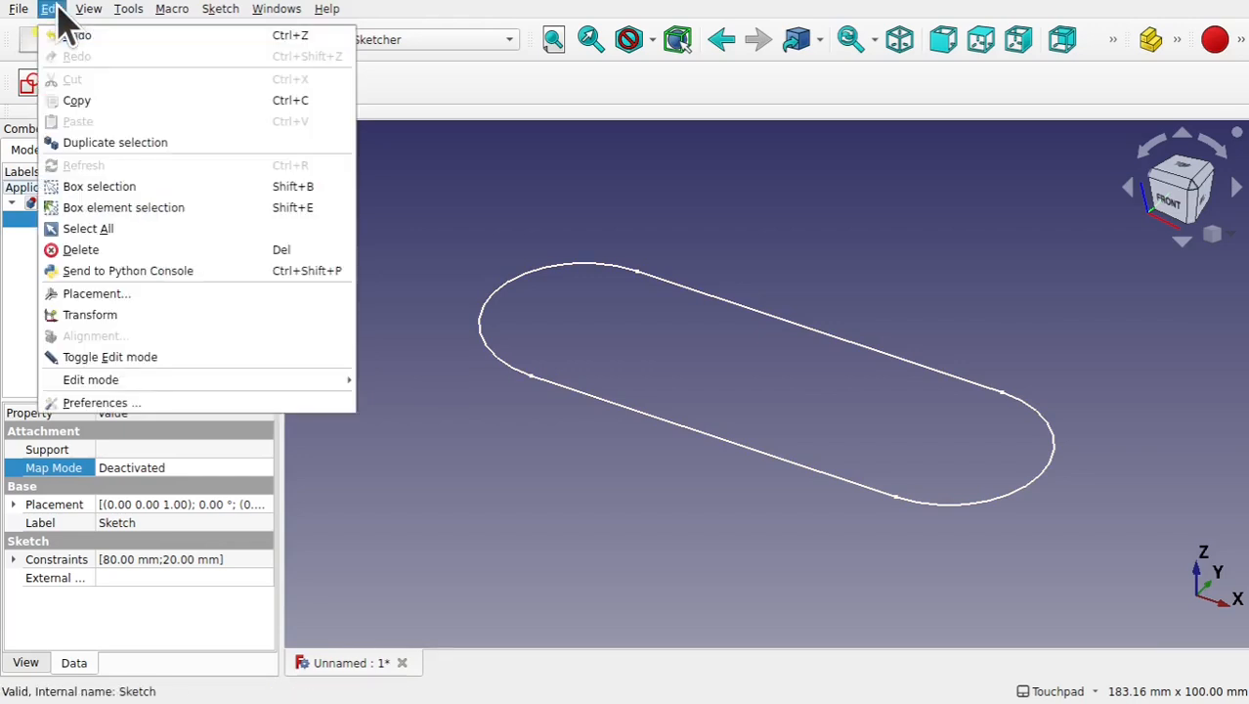
click(97, 142)
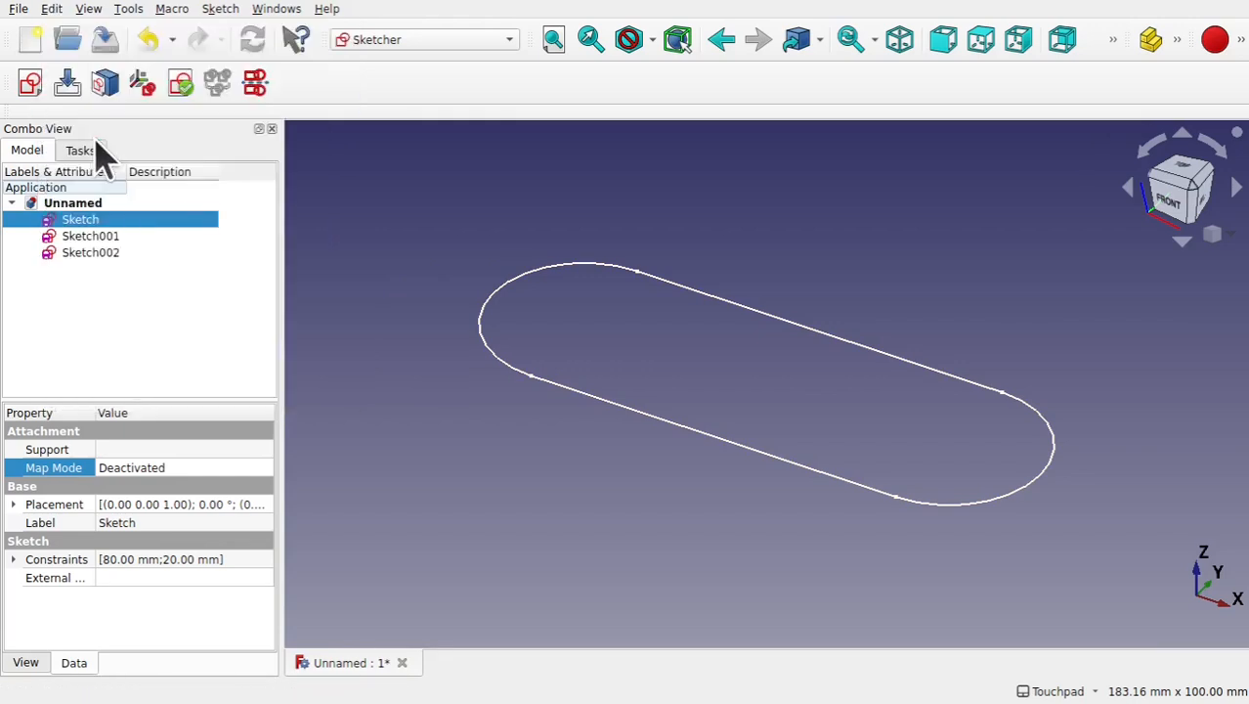
Set the z position of Sketch001 to -10 mm.
click(103, 237)
click(12, 504)
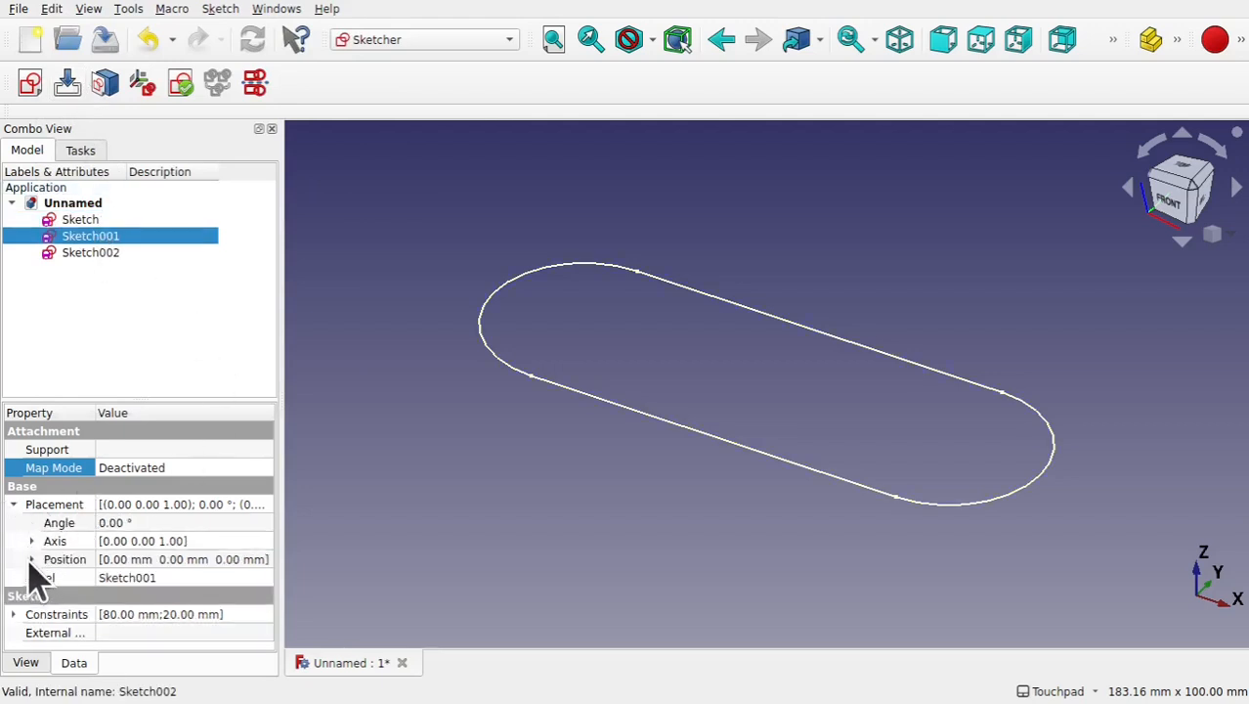
click(31, 559)
click(172, 614)
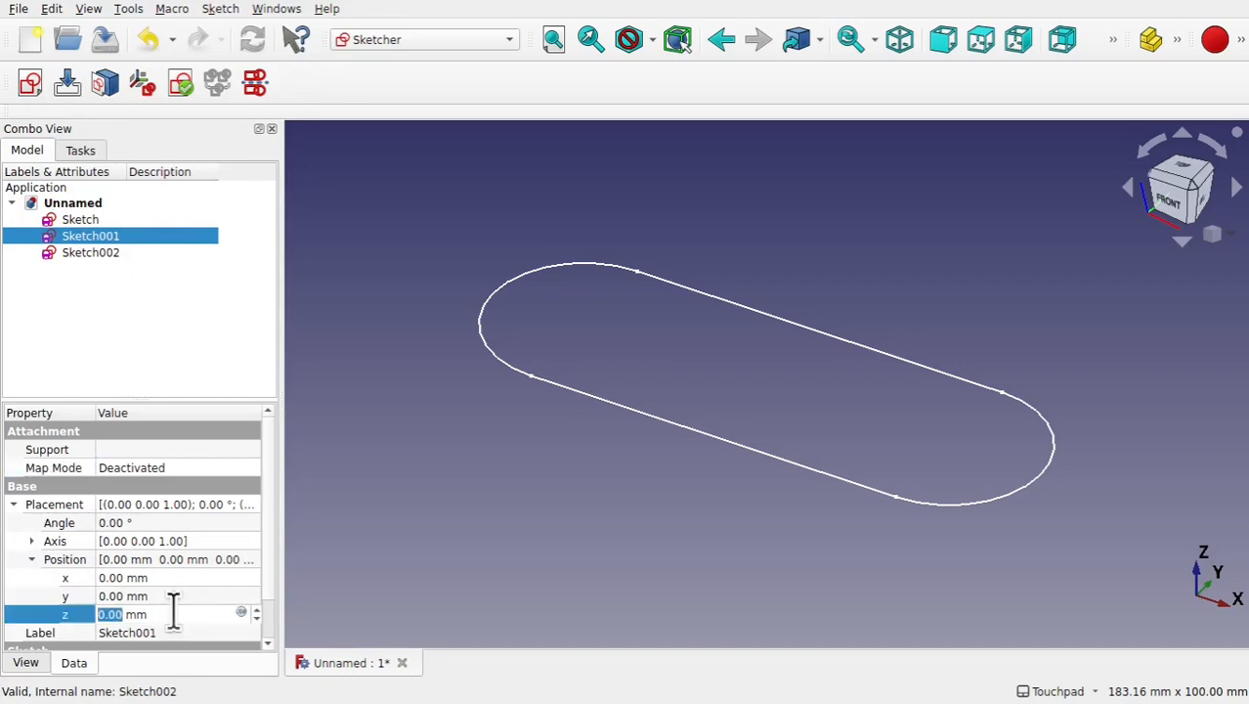
text(5)
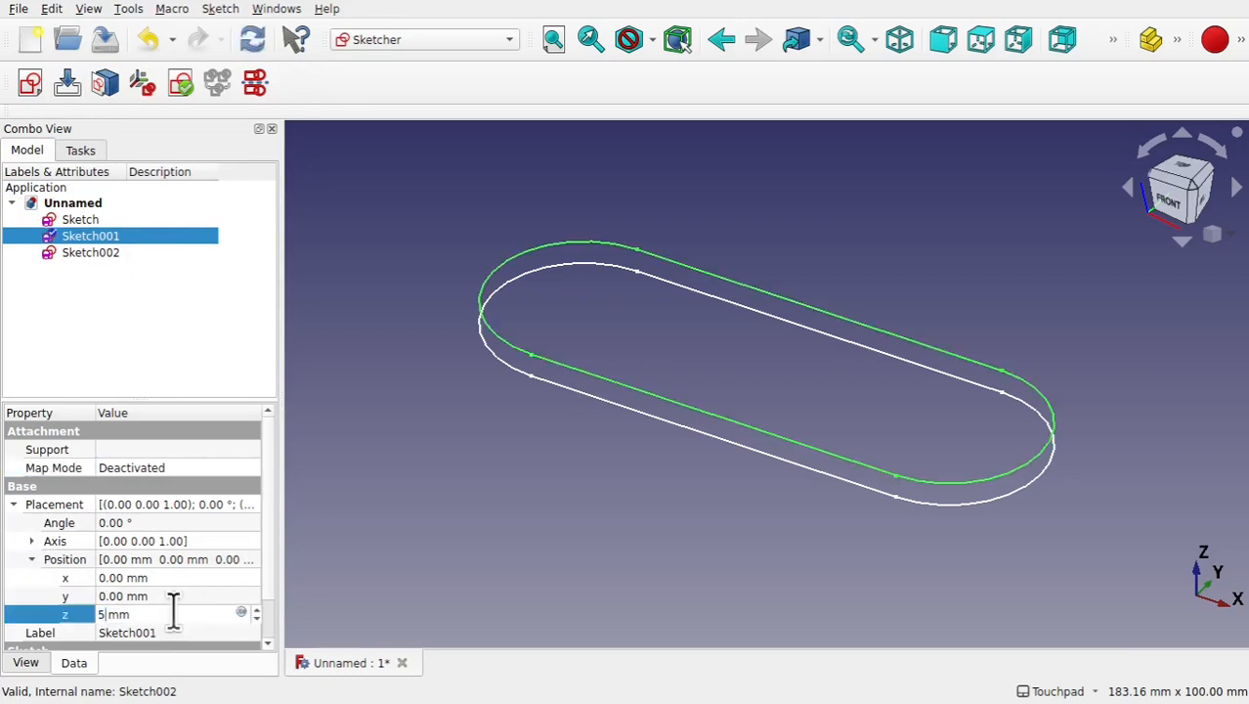
text(-10)
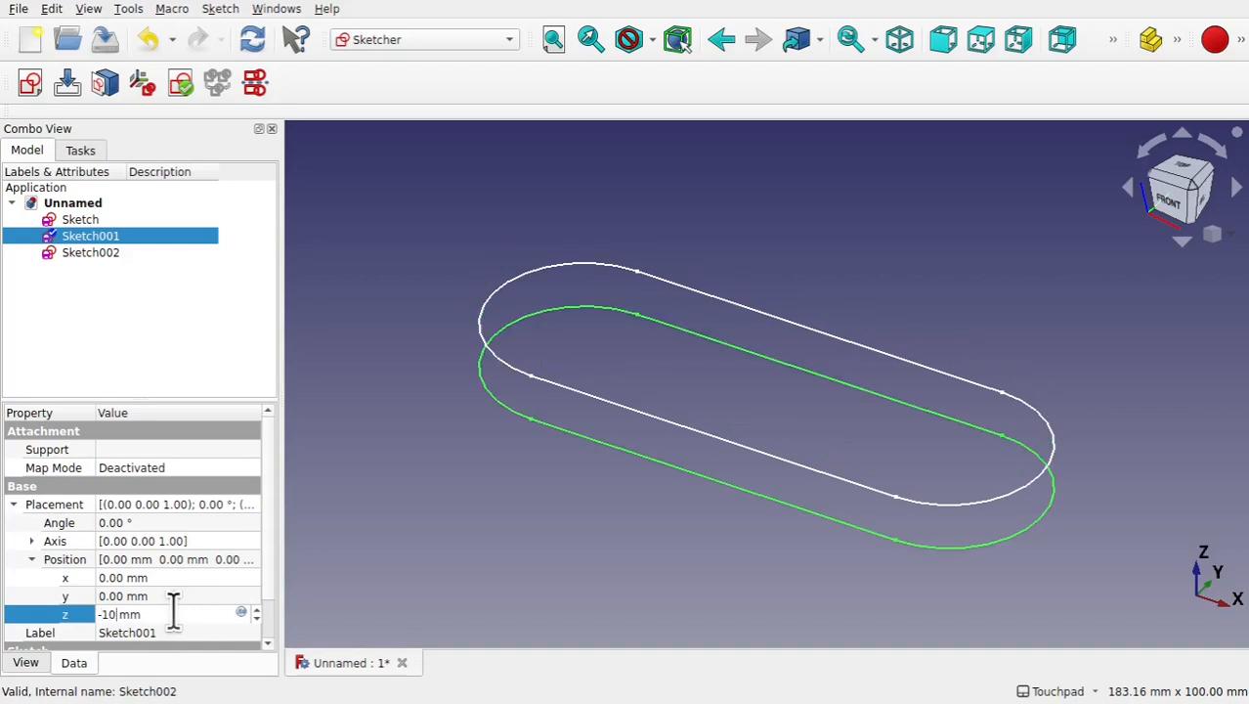
Set the z position of Sketch002 to -20 mm.
click(88, 255)
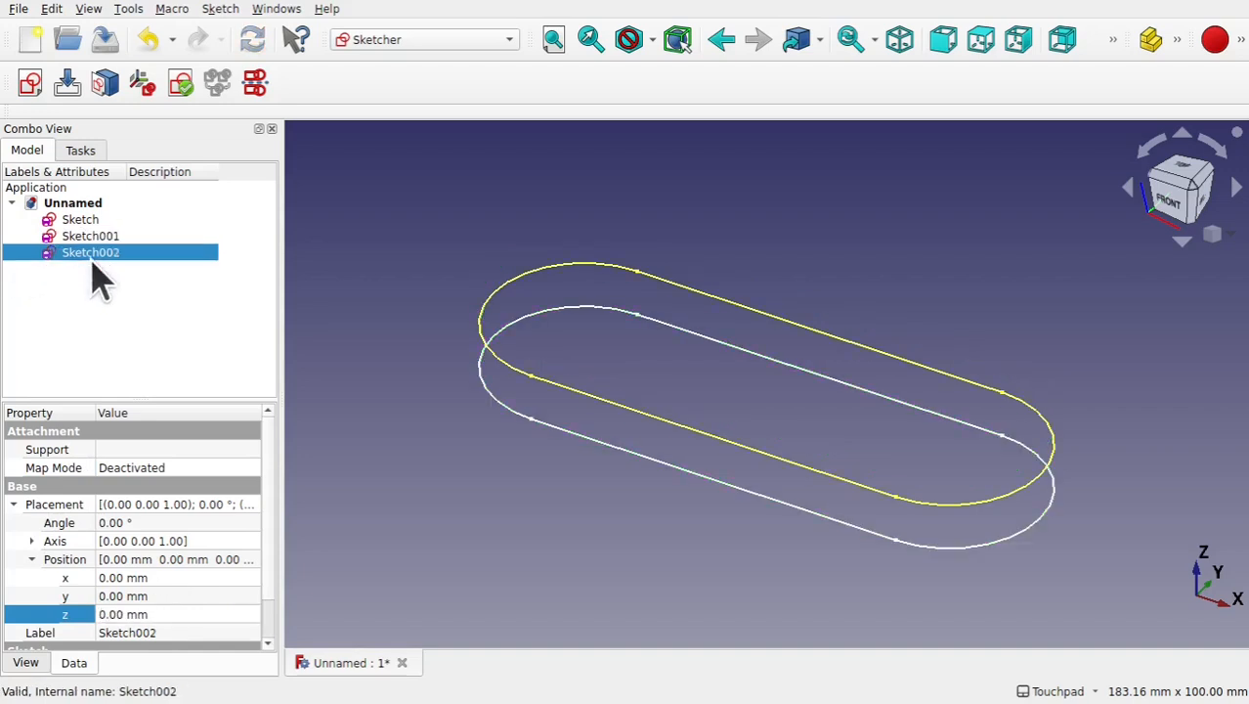
click(184, 596)
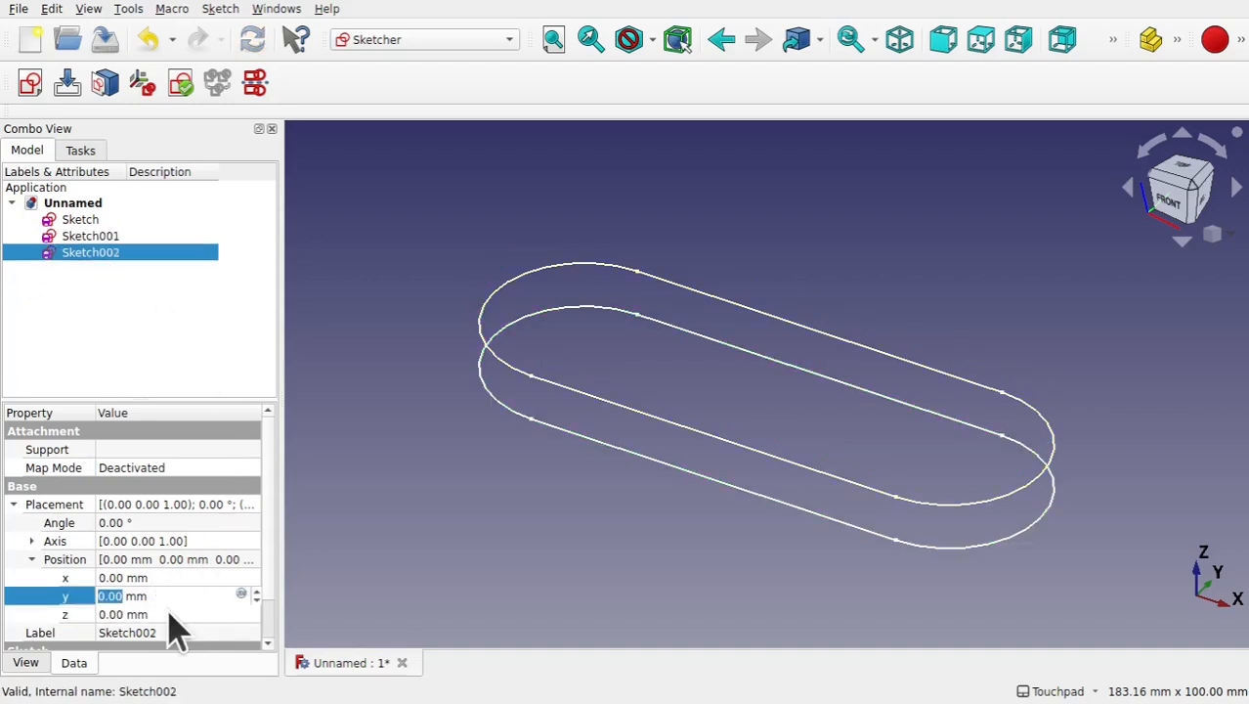
click(167, 613)
text(-20)
key(Return)
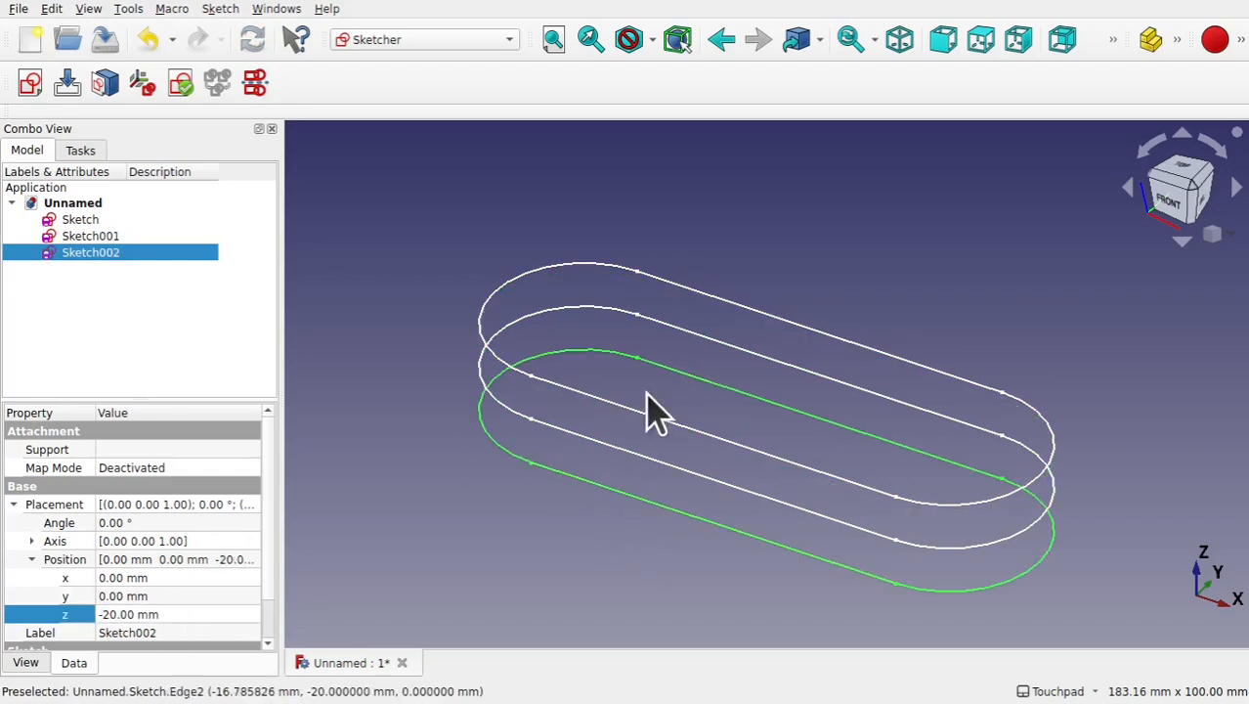
Edit Sketch002 to set the slot's length to 100 mm and its arc radius to 30 mm, closing the sketch when done.
double_click(98, 254)
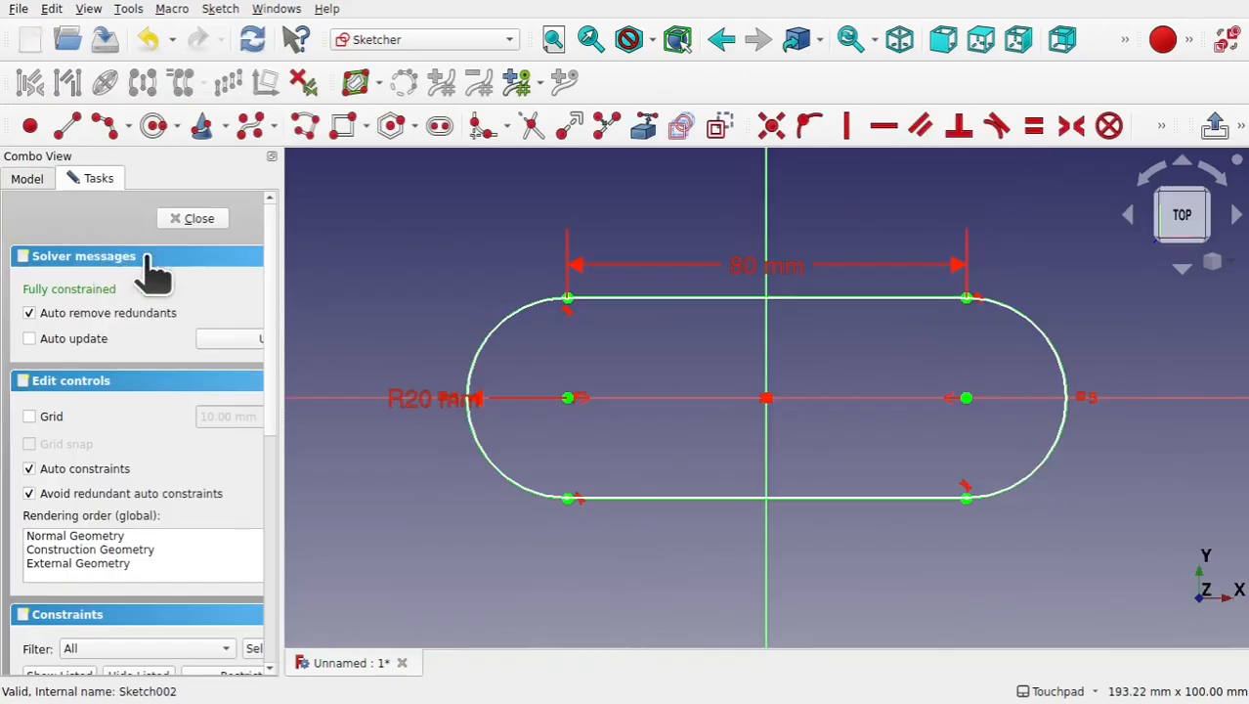
shift+drag(670, 455, 677, 376)
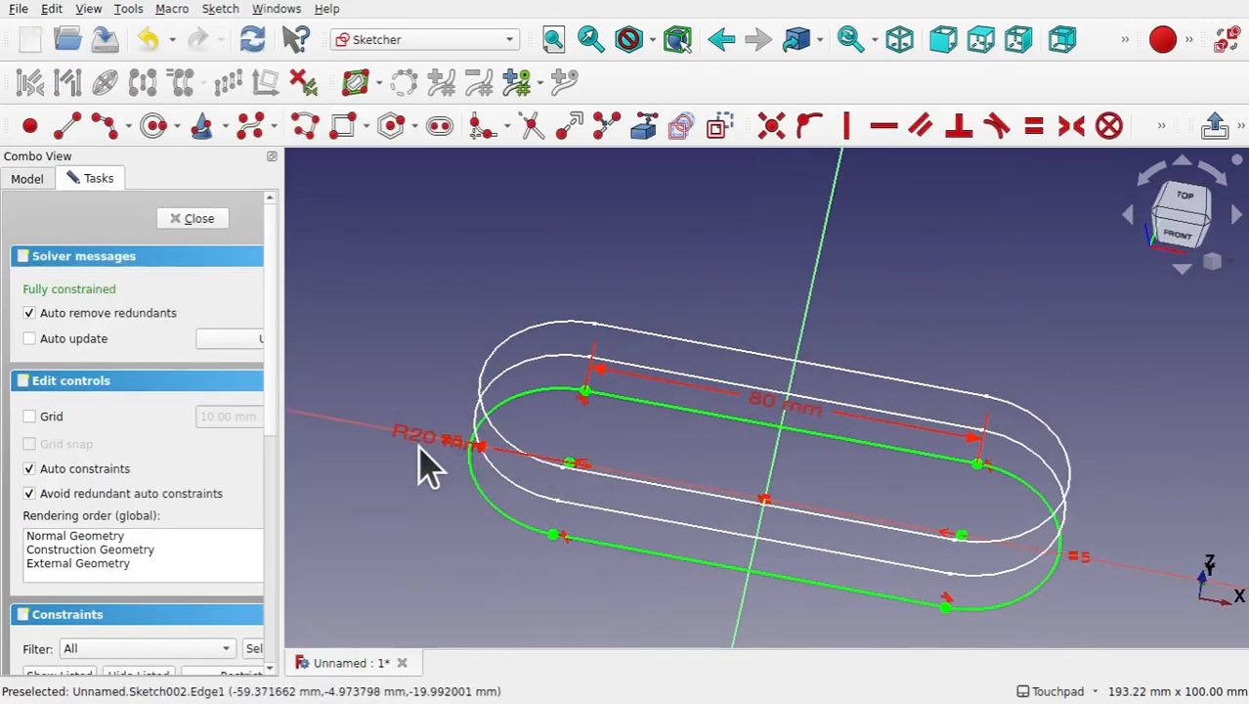
double_click(777, 406)
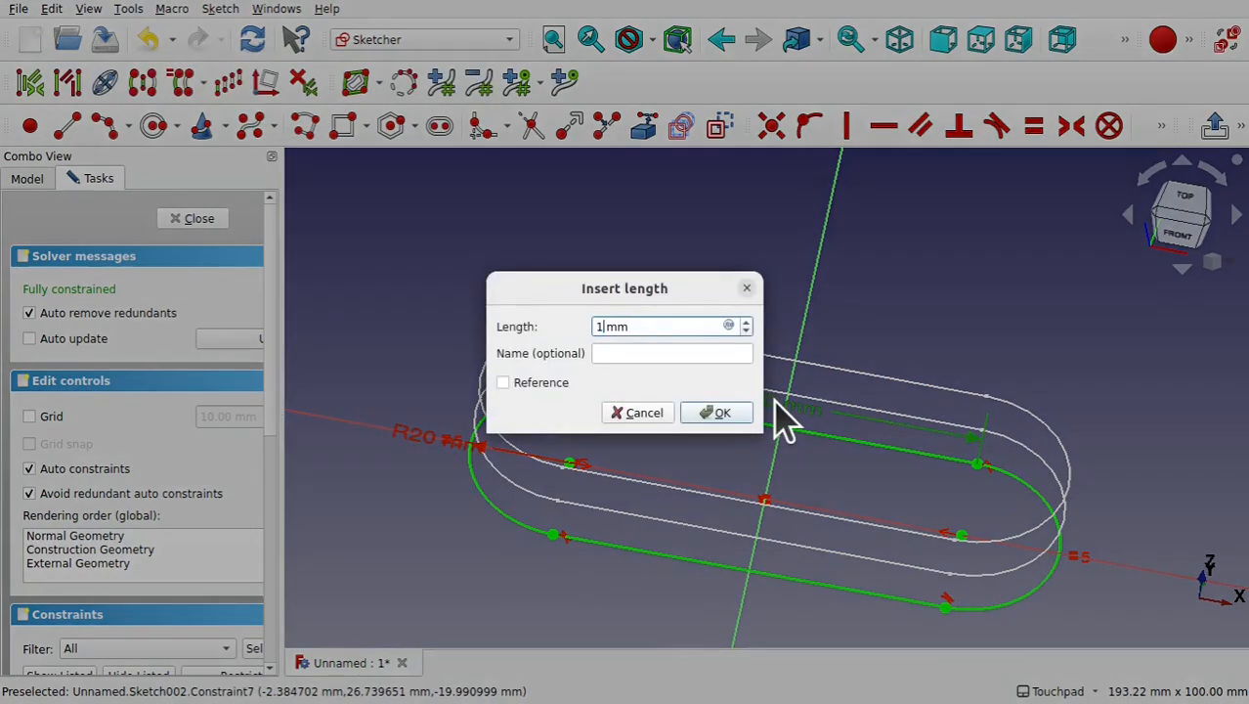
key(Return)
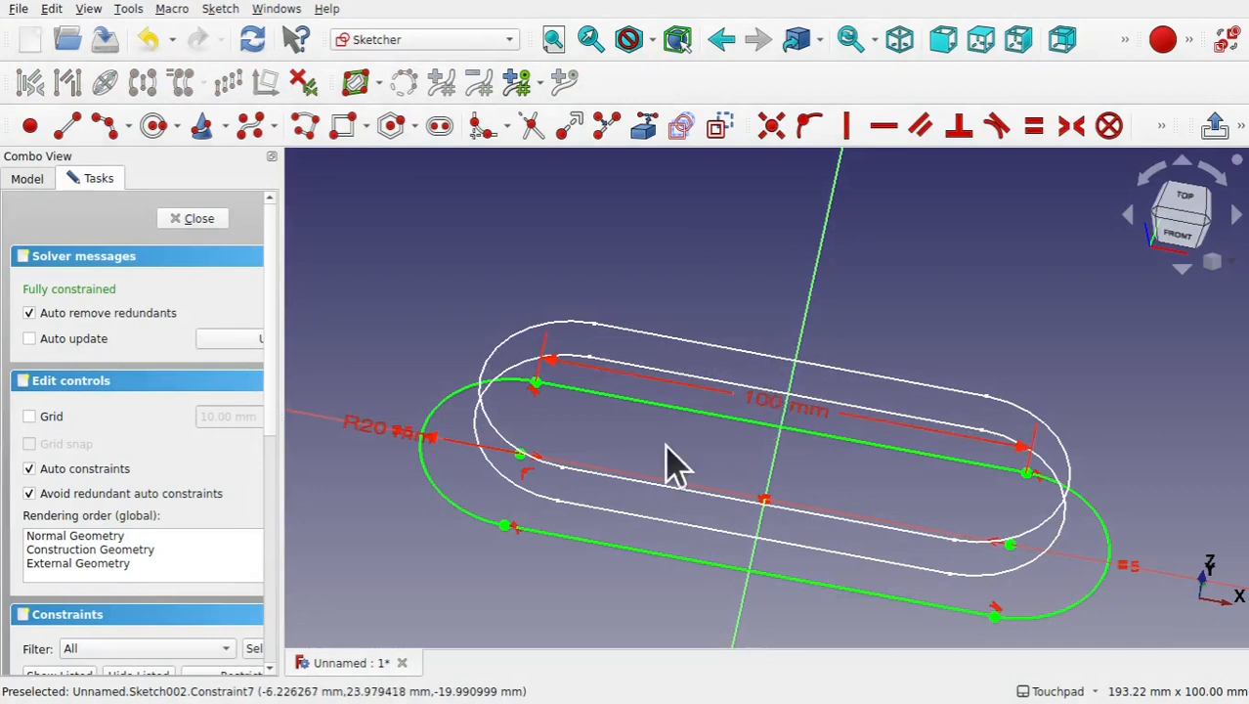
double_click(378, 430)
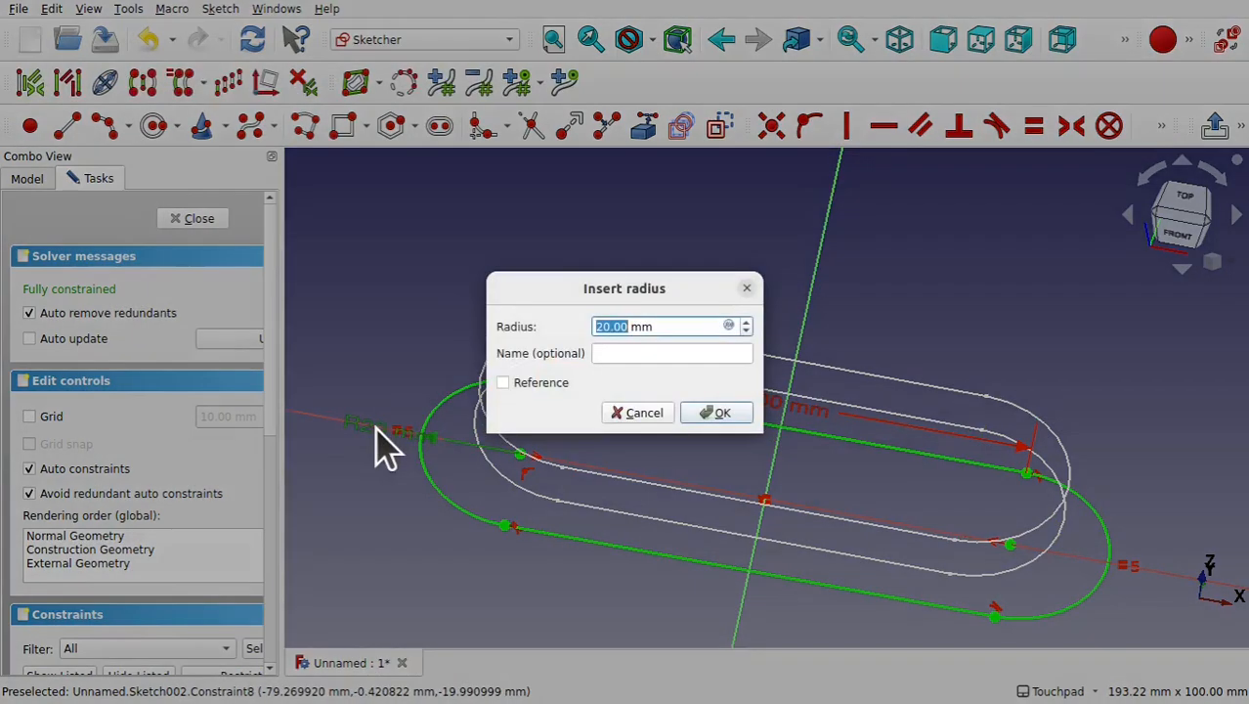
text(30)
key(Return)
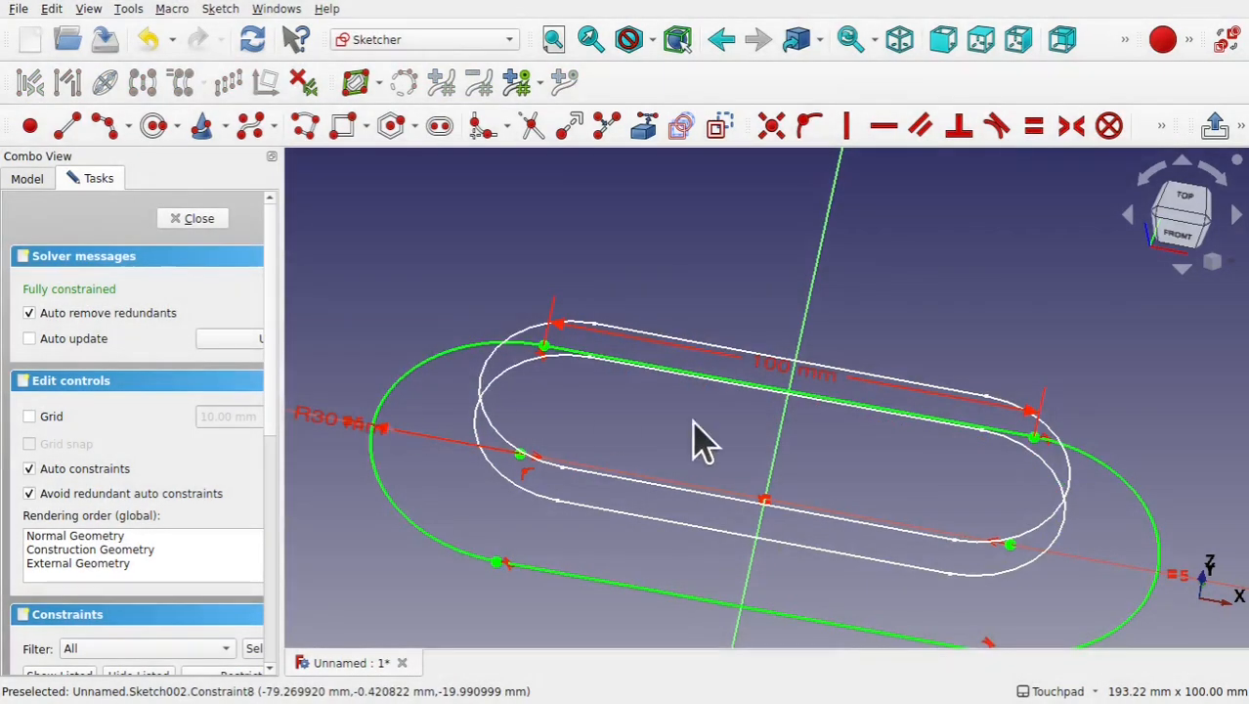
click(196, 221)
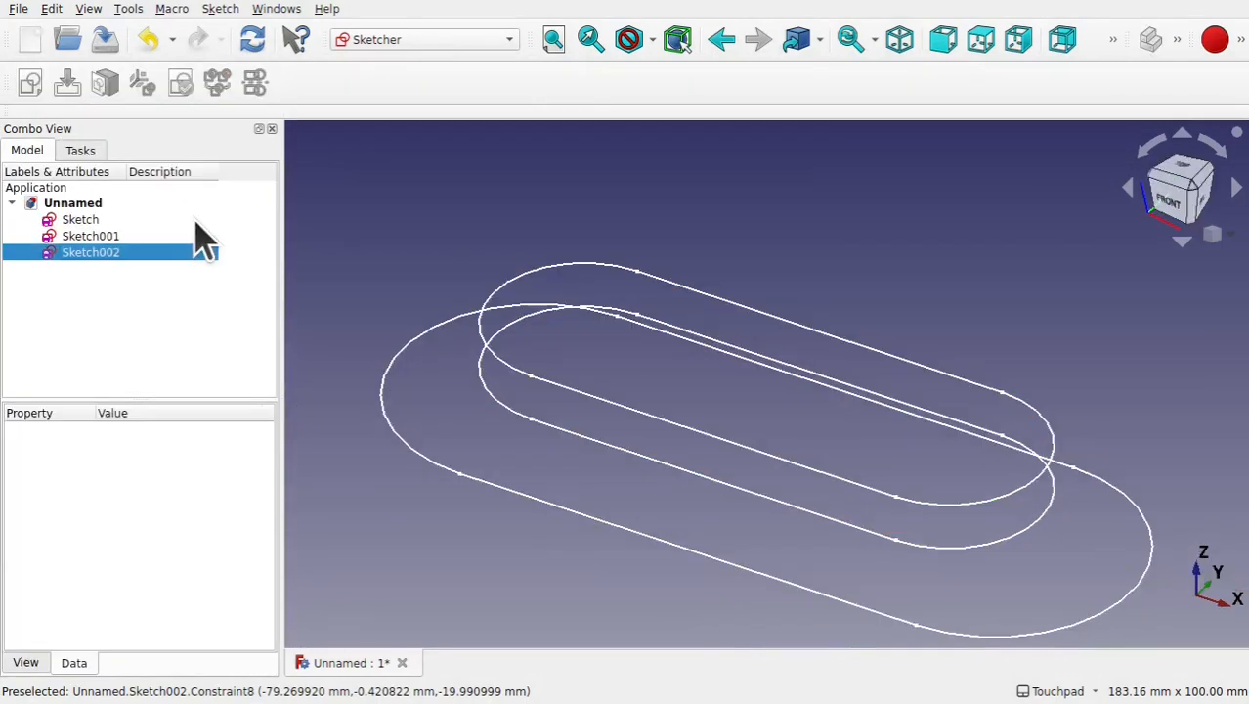
Open Sketch001 for editing and set the radius of the slot's end arcs to 25 mm.
click(650, 476)
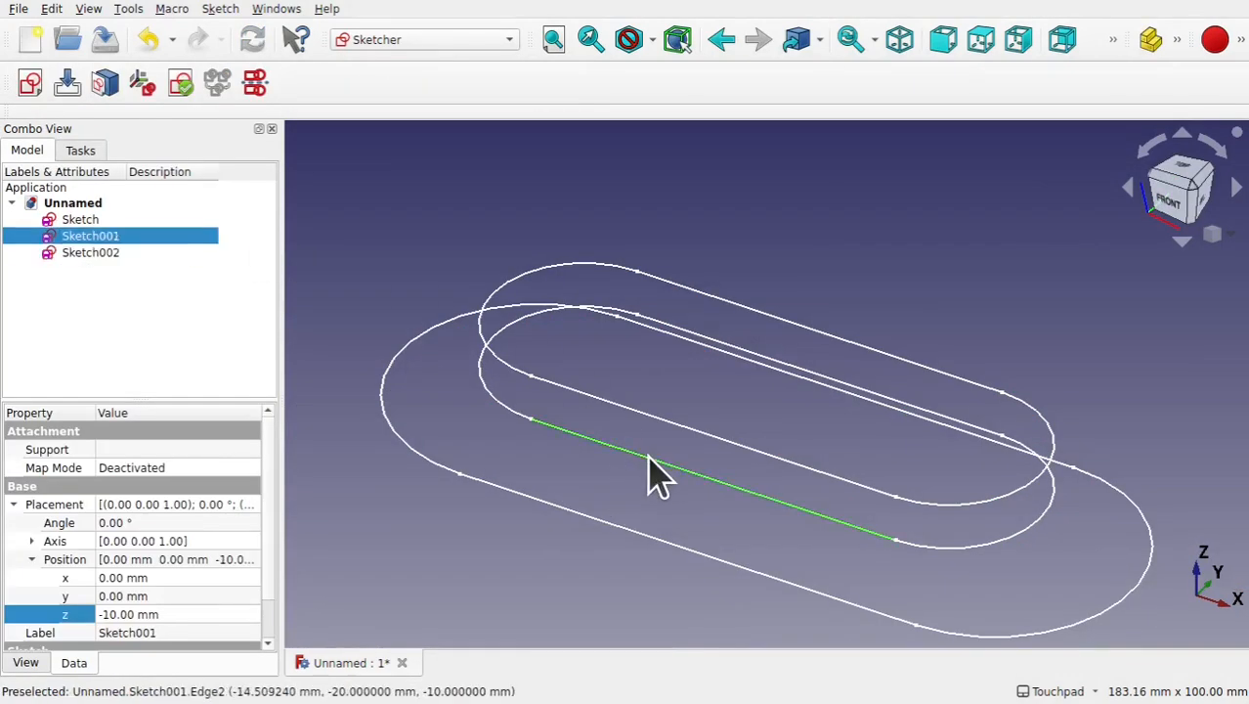
double_click(99, 238)
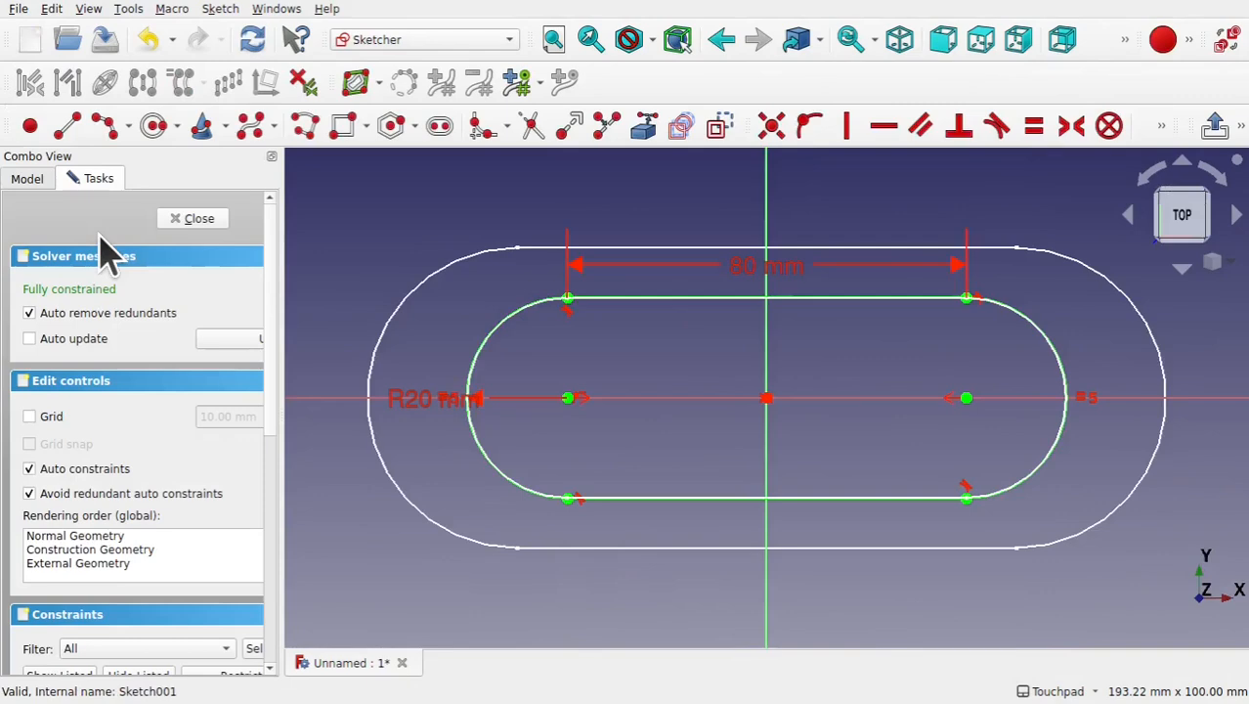
click(423, 400)
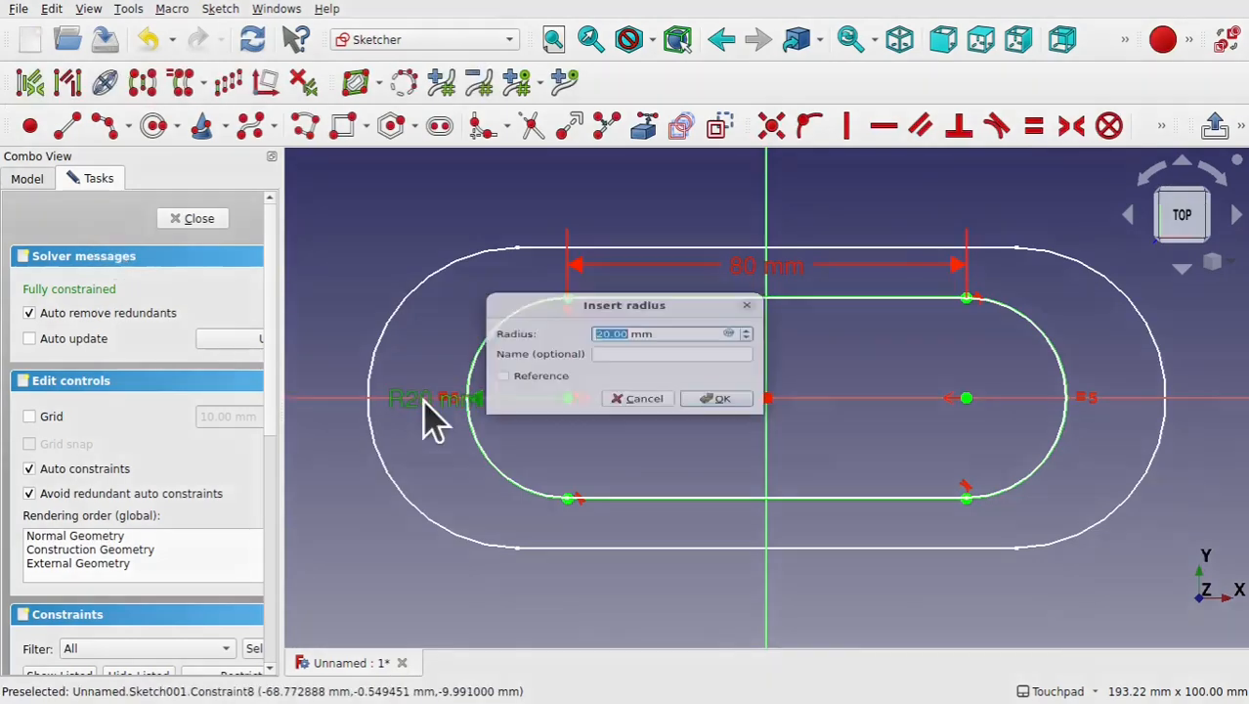
double_click(423, 398)
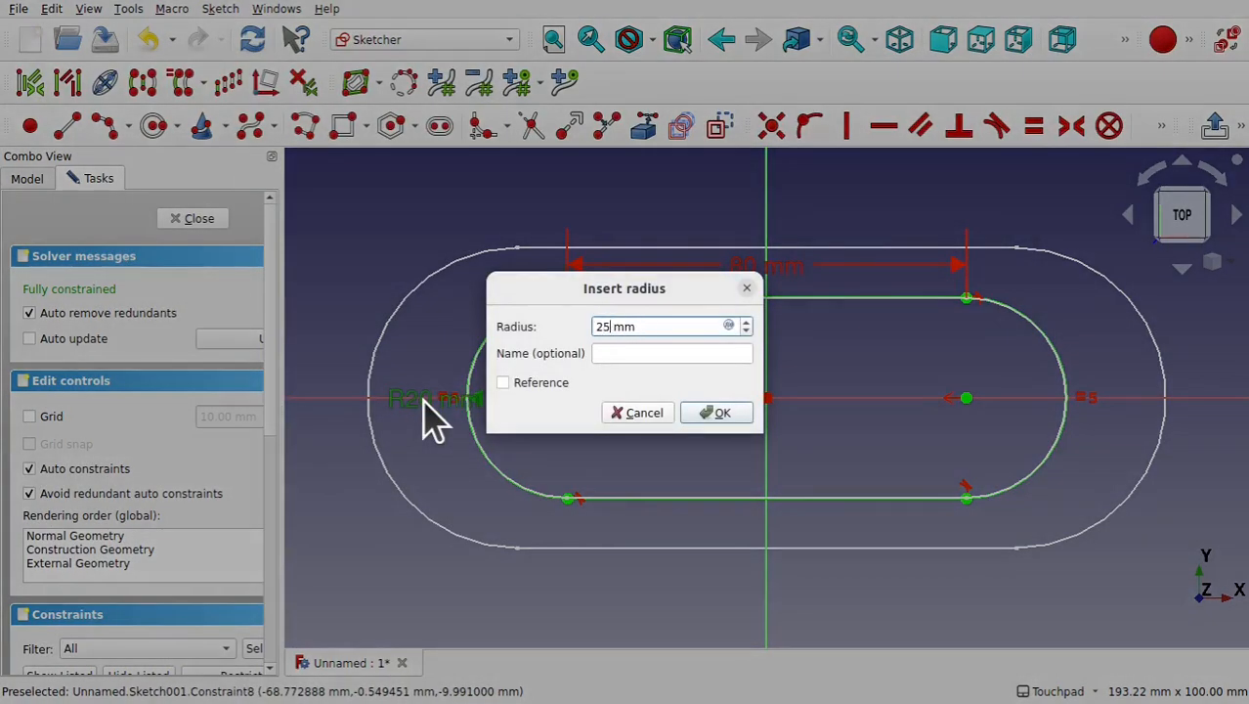
key(Return)
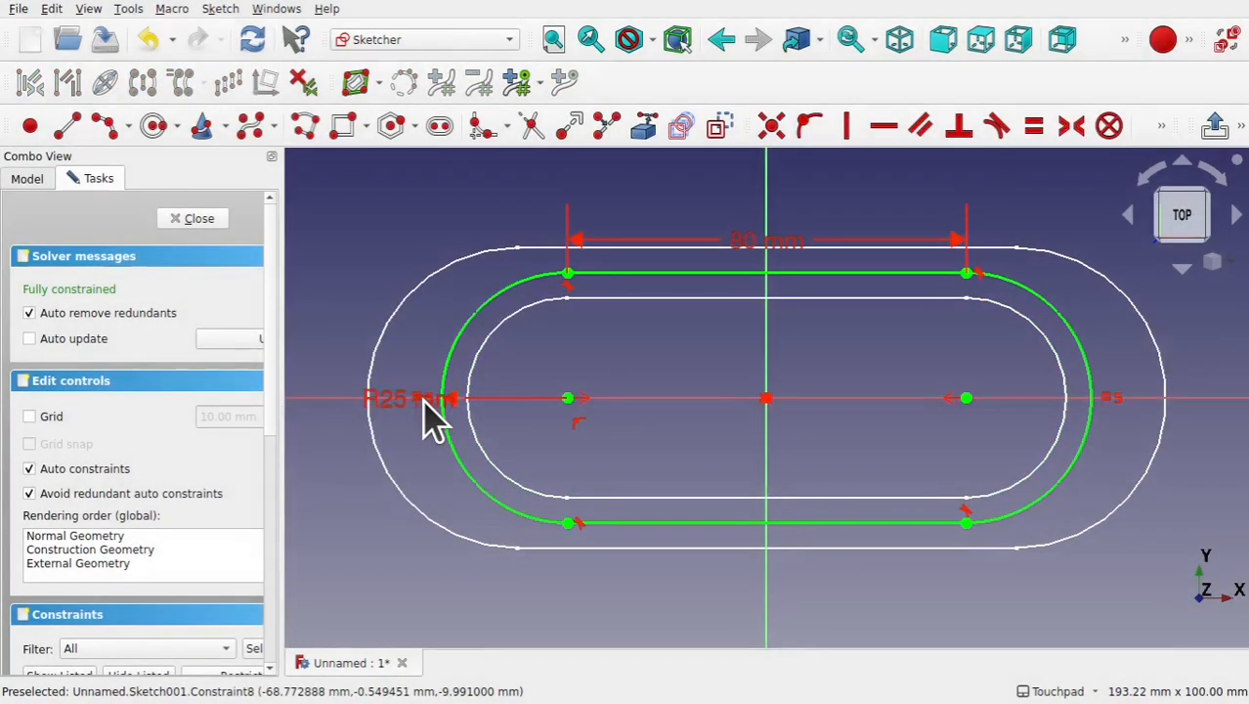
Set the length between Sketch001's arc centres to 90 mm and close the sketch.
double_click(781, 242)
text(0)
key(BackSpace)
text(90)
key(Return)
click(200, 218)
click(210, 235)
shift+drag(876, 494, 935, 364)
mouse_move(825, 342)
shift+mouse_down()
mouse_move(784, 377)
mouse_move(797, 401)
shift+mouse_up()
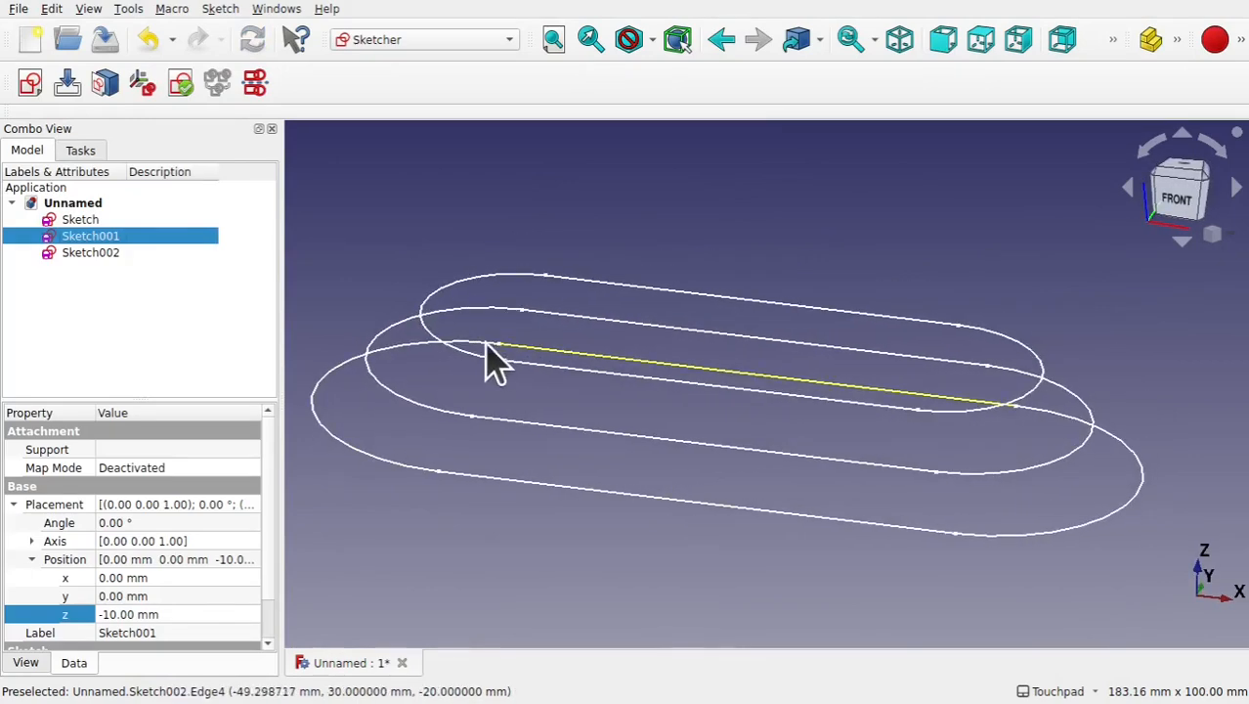
Hide Sketch001 and Sketch002 so that only the uppermost slot sketch is shown.
click(105, 252)
ctrl+click(108, 237)
key(space)
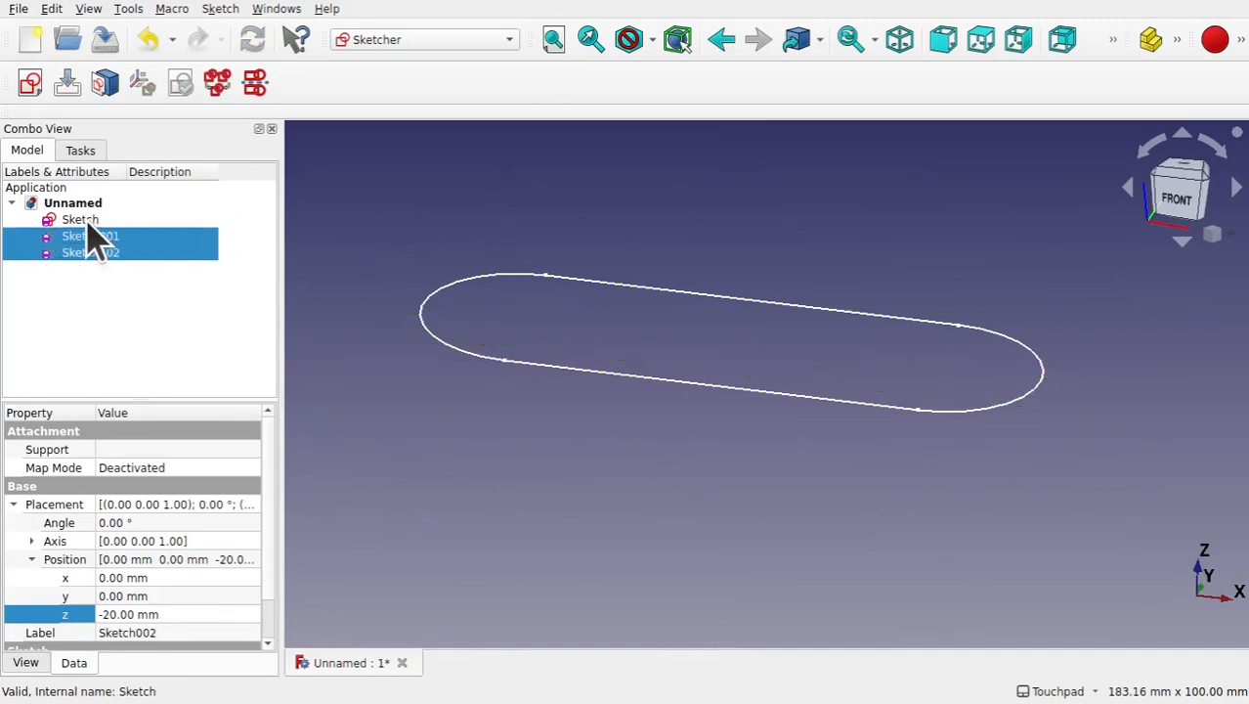
Rename the uppermost slot sketch as SurfaceProfile.
click(76, 220)
right_click(77, 220)
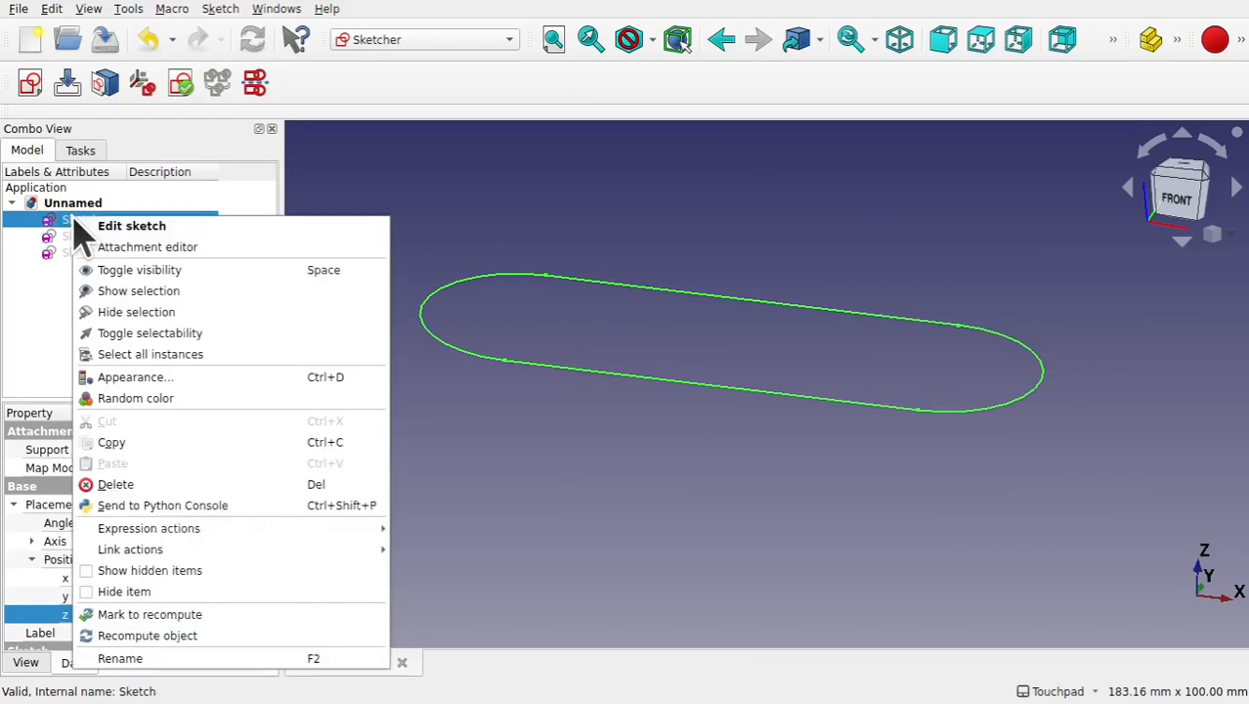
click(220, 659)
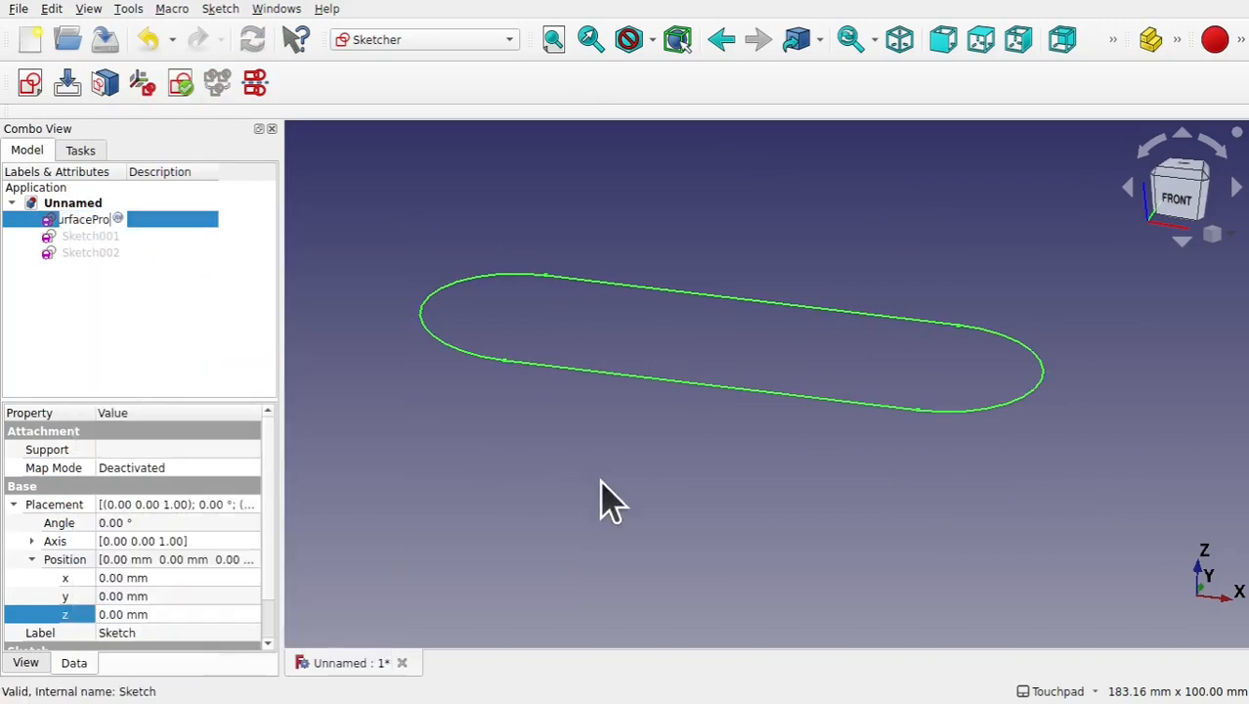
key(Return)
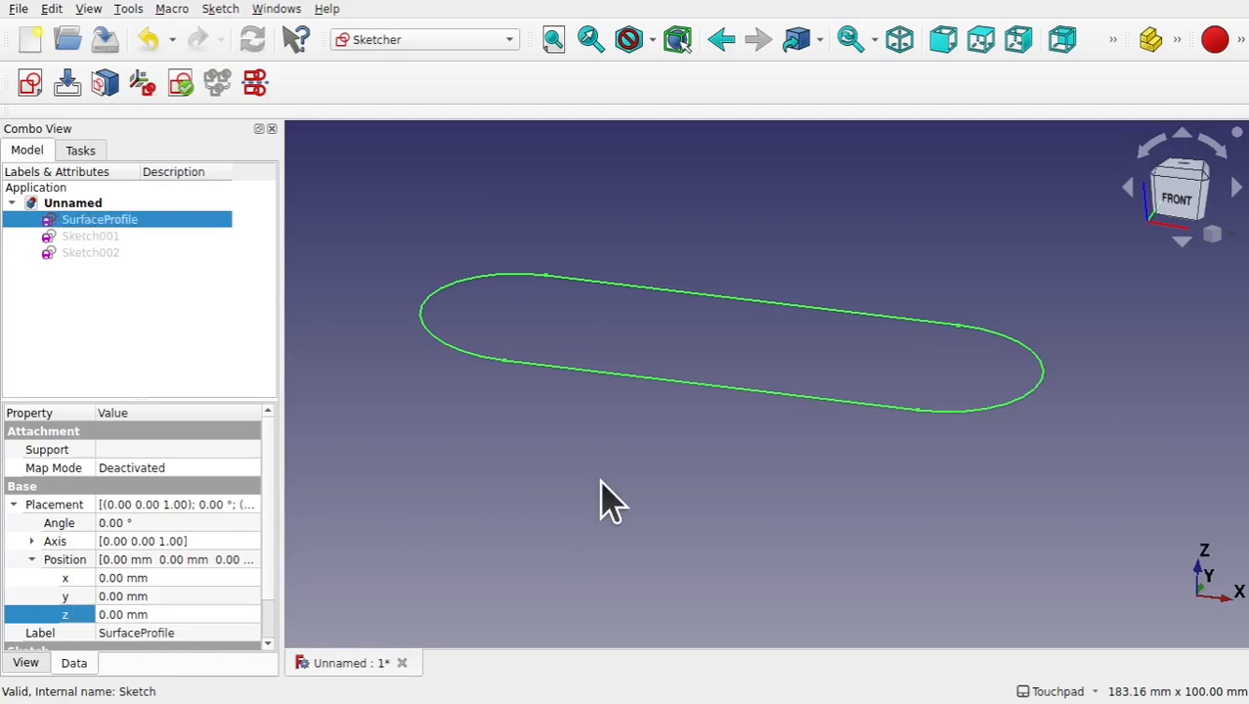
Examine the SurfaceProfile slot from several angles, looking at its rounded end and the arc's endpoints.
mouse_move(790, 265)
alt+mouse_down()
mouse_move(736, 365)
mouse_move(717, 338)
alt+mouse_up()
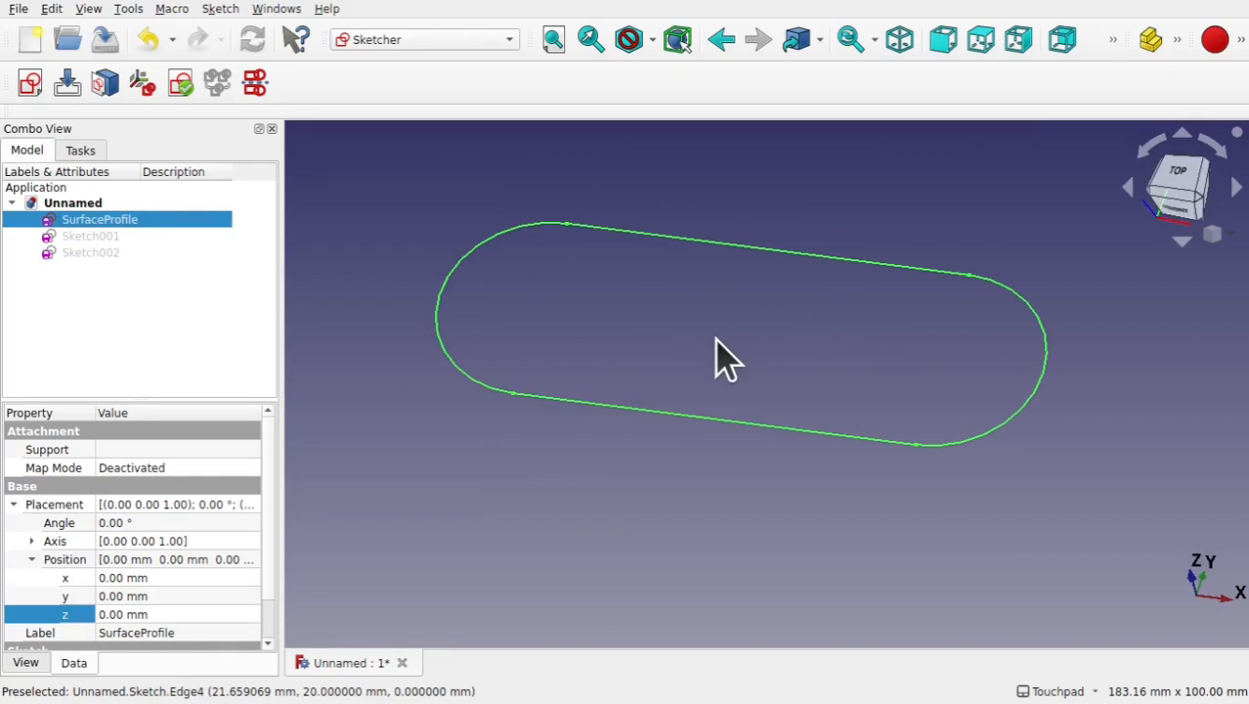
alt+drag(664, 340, 646, 321)
click(646, 321)
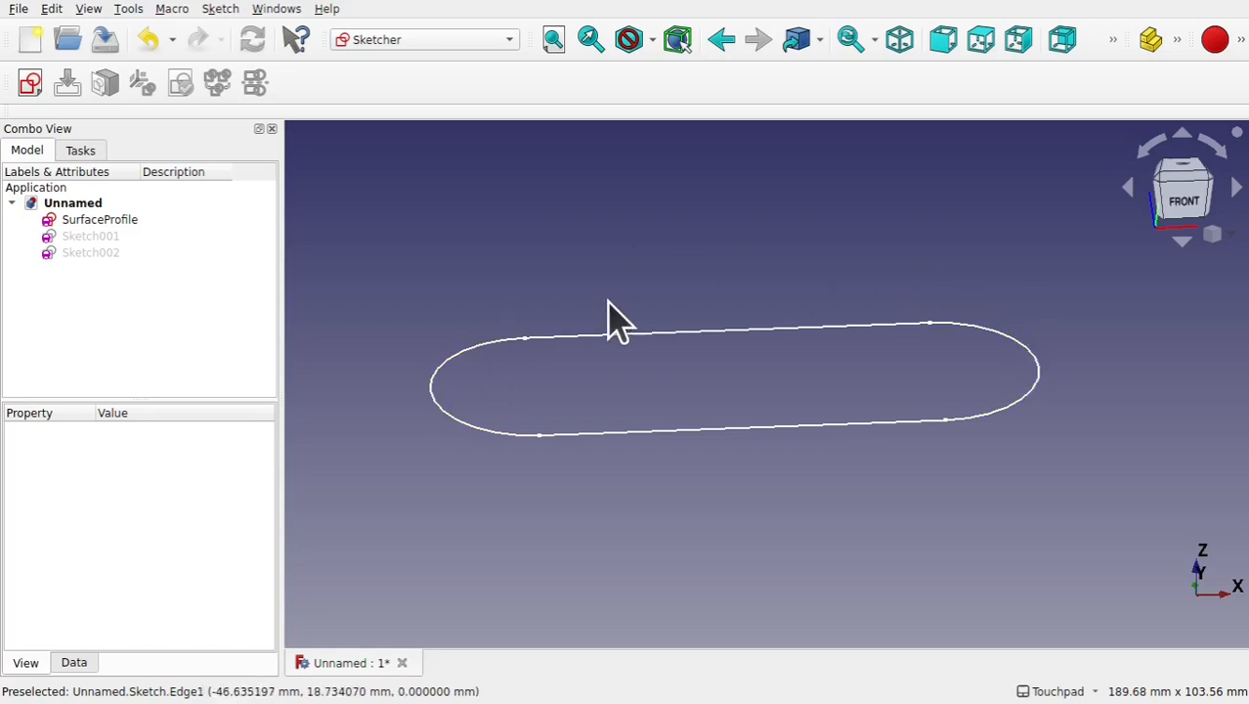
alt+drag(519, 448, 622, 477)
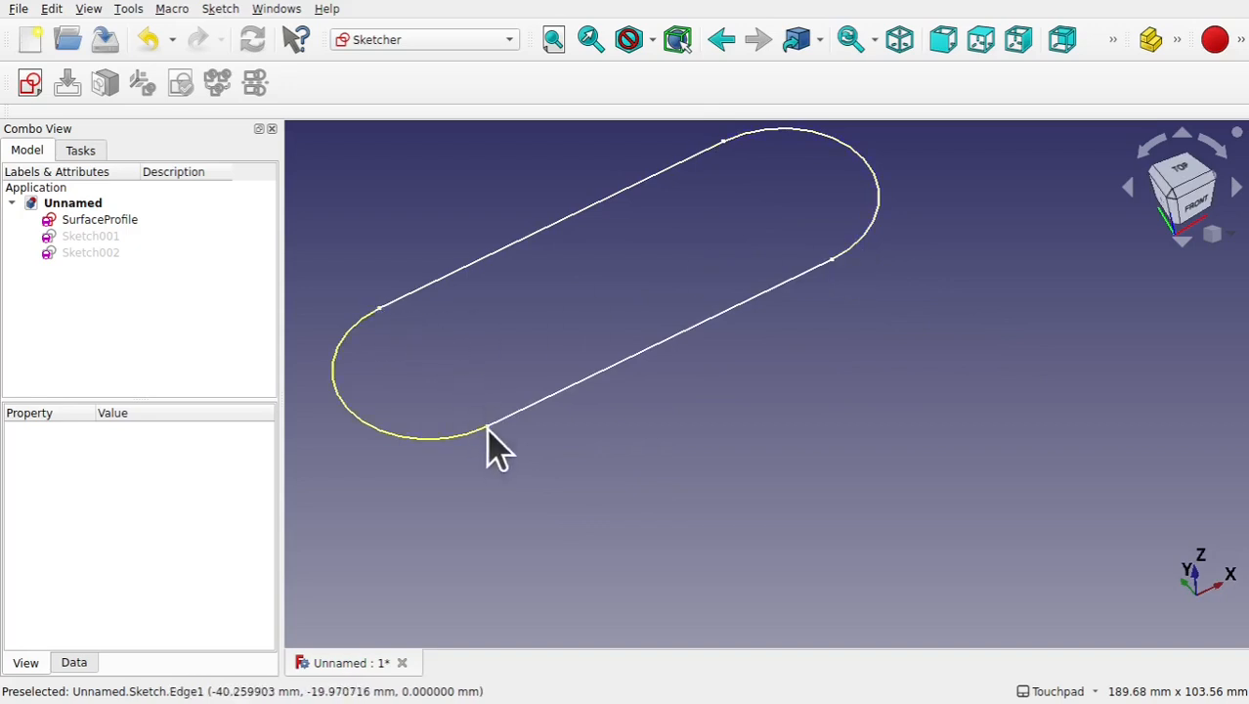
mouse_move(663, 371)
alt+mouse_down()
mouse_move(630, 319)
mouse_move(526, 362)
alt+mouse_up()
shift+drag(526, 362, 693, 319)
alt+drag(579, 398, 636, 392)
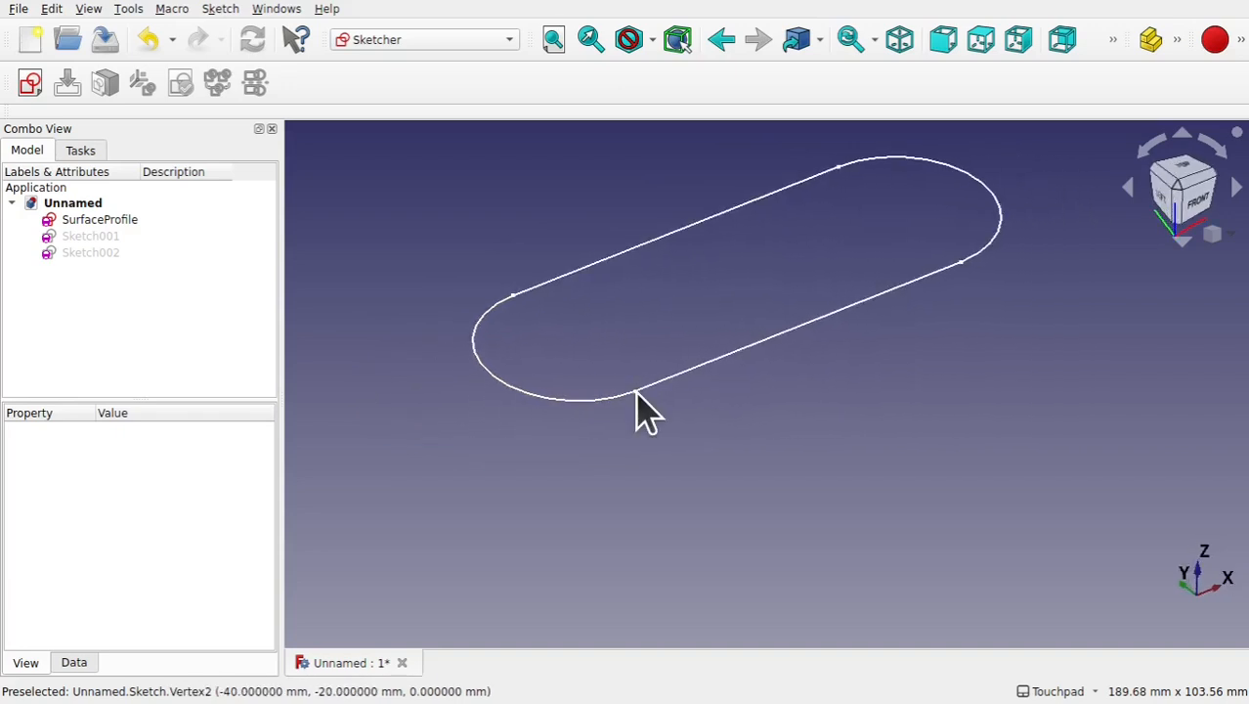
mouse_move(554, 405)
alt+mouse_down()
mouse_move(603, 416)
mouse_move(611, 396)
alt+mouse_up()
mouse_move(582, 338)
shift+mouse_down()
mouse_move(649, 393)
mouse_move(800, 349)
mouse_move(795, 385)
mouse_move(687, 489)
mouse_move(736, 445)
mouse_move(848, 423)
shift+mouse_up()
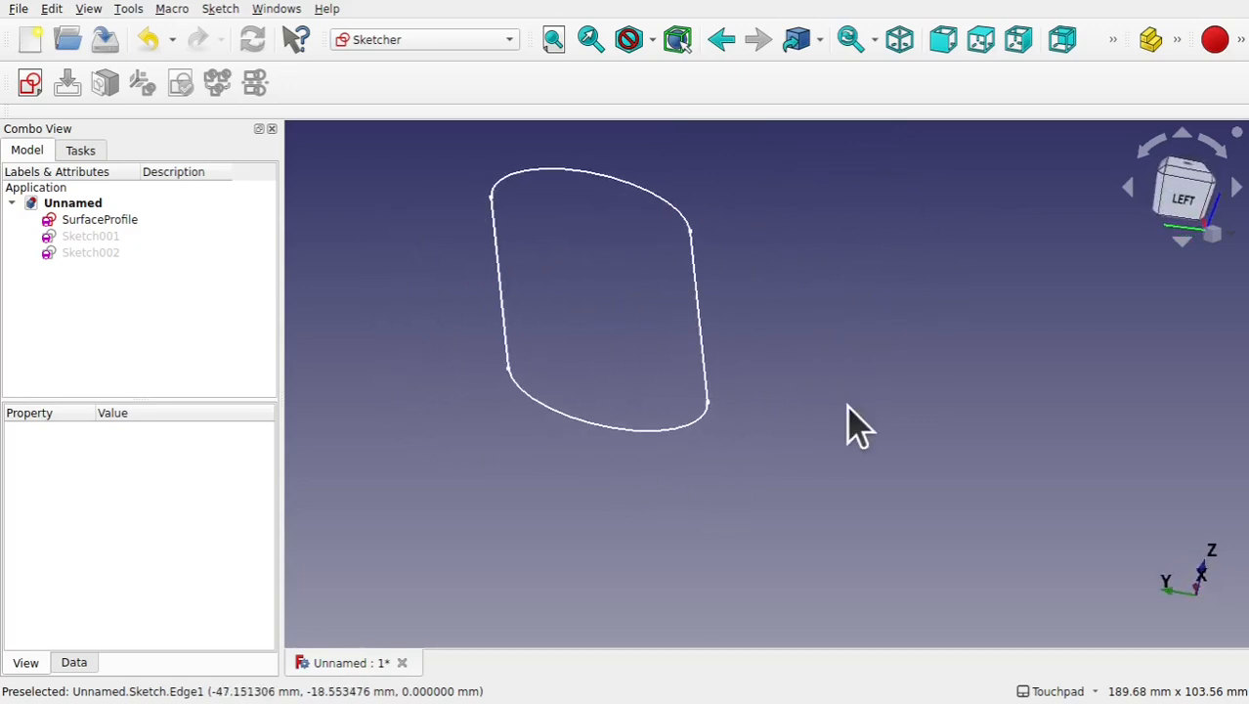
Create a sketch attached in OXY mode to the two endpoints of SurfaceProfile's near end arc, seen from the Left side.
click(1184, 210)
mouse_move(661, 562)
alt+mouse_down()
mouse_move(756, 488)
mouse_move(794, 480)
mouse_move(781, 487)
mouse_move(680, 447)
alt+mouse_up()
scroll(680, 450, up, 3)
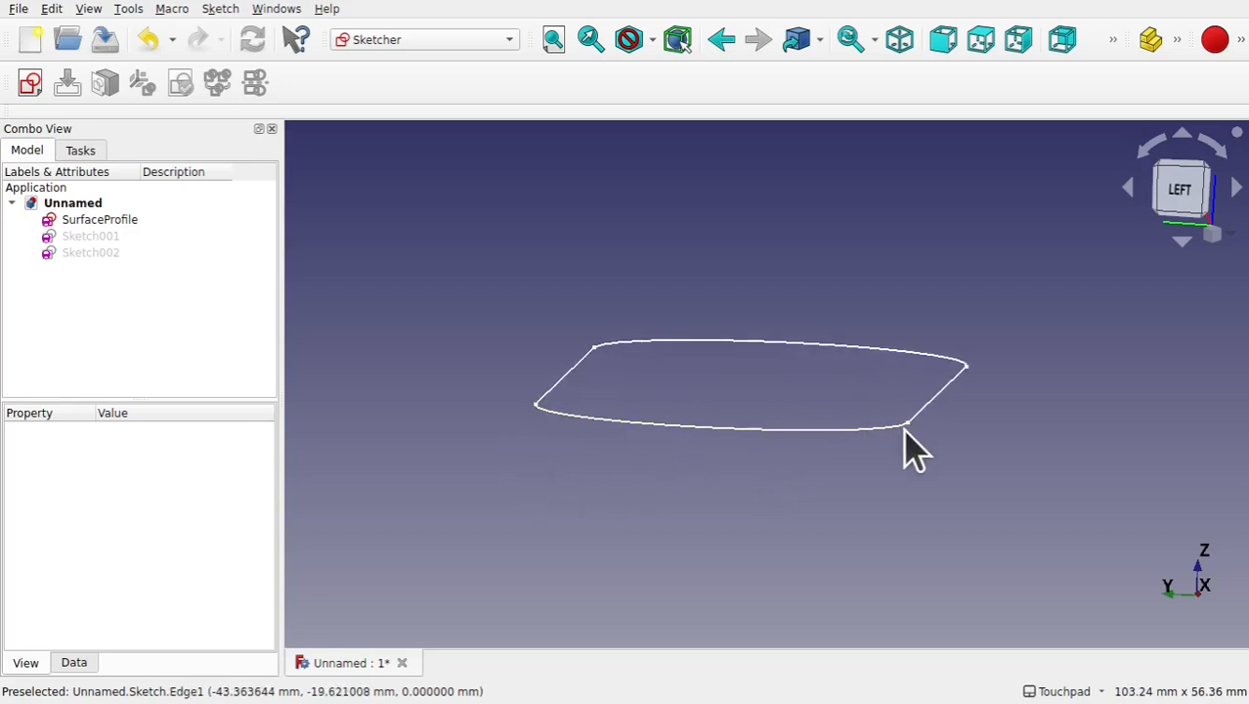
click(536, 404)
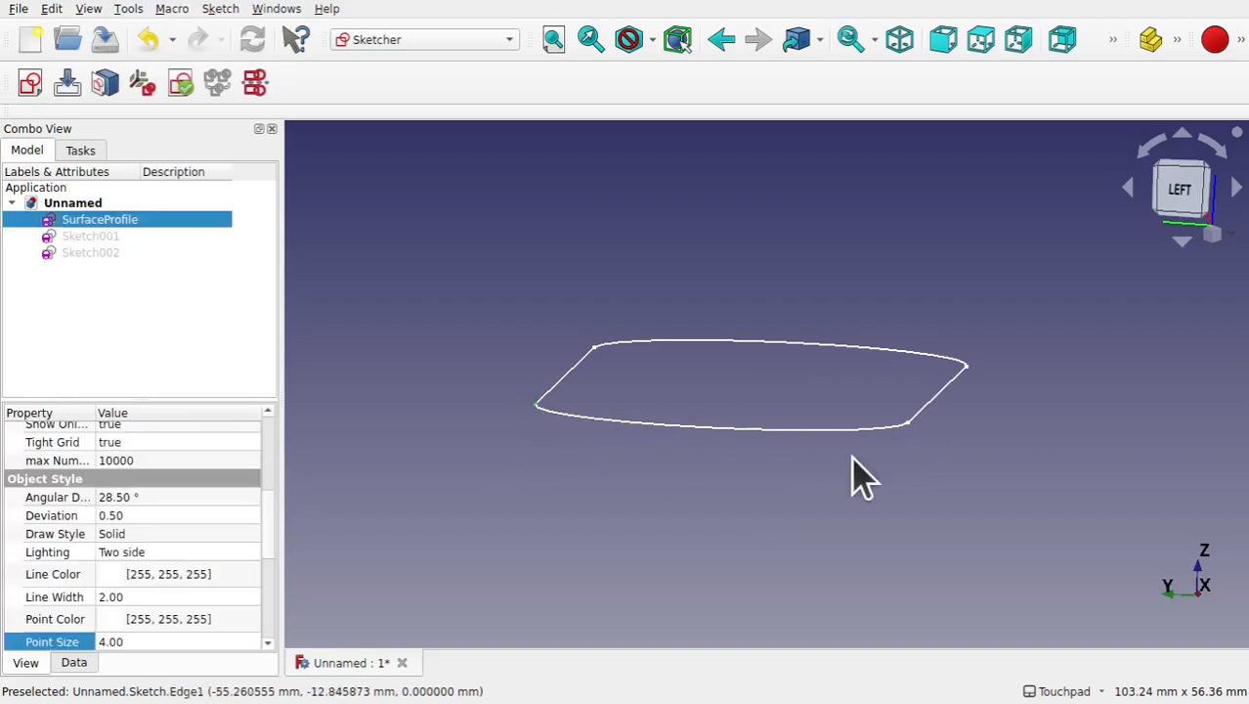
click(908, 422)
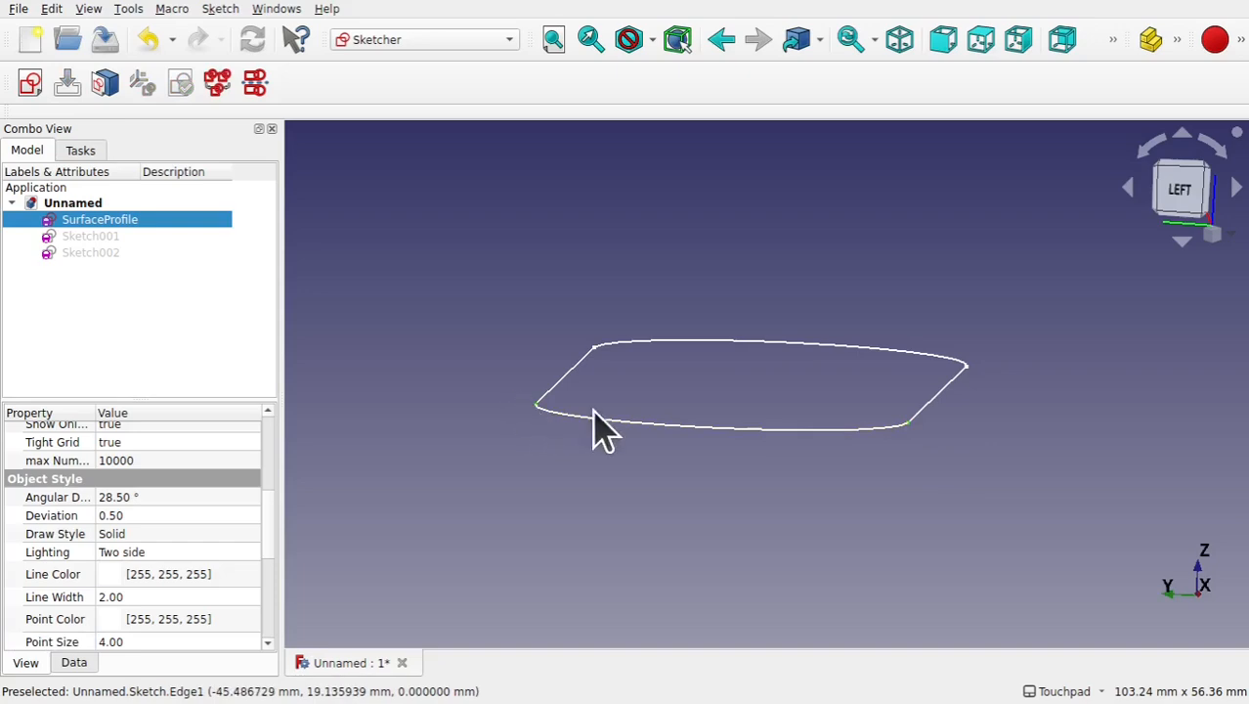
click(30, 83)
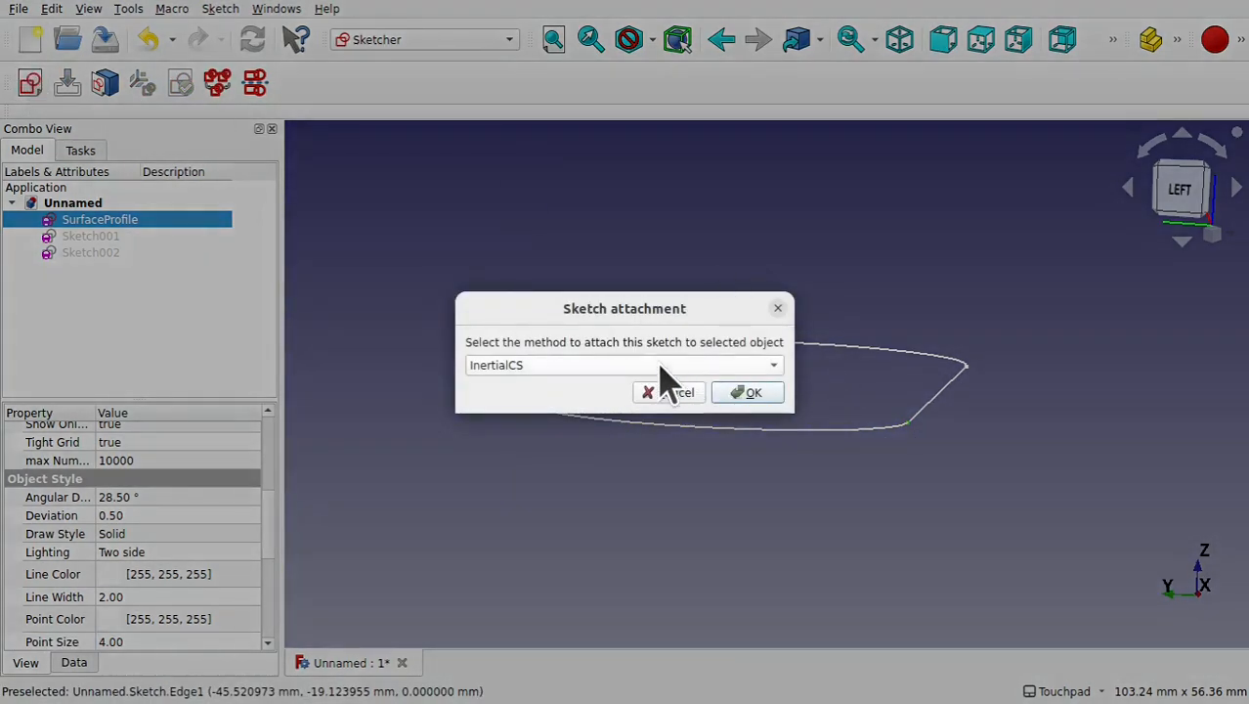
click(661, 365)
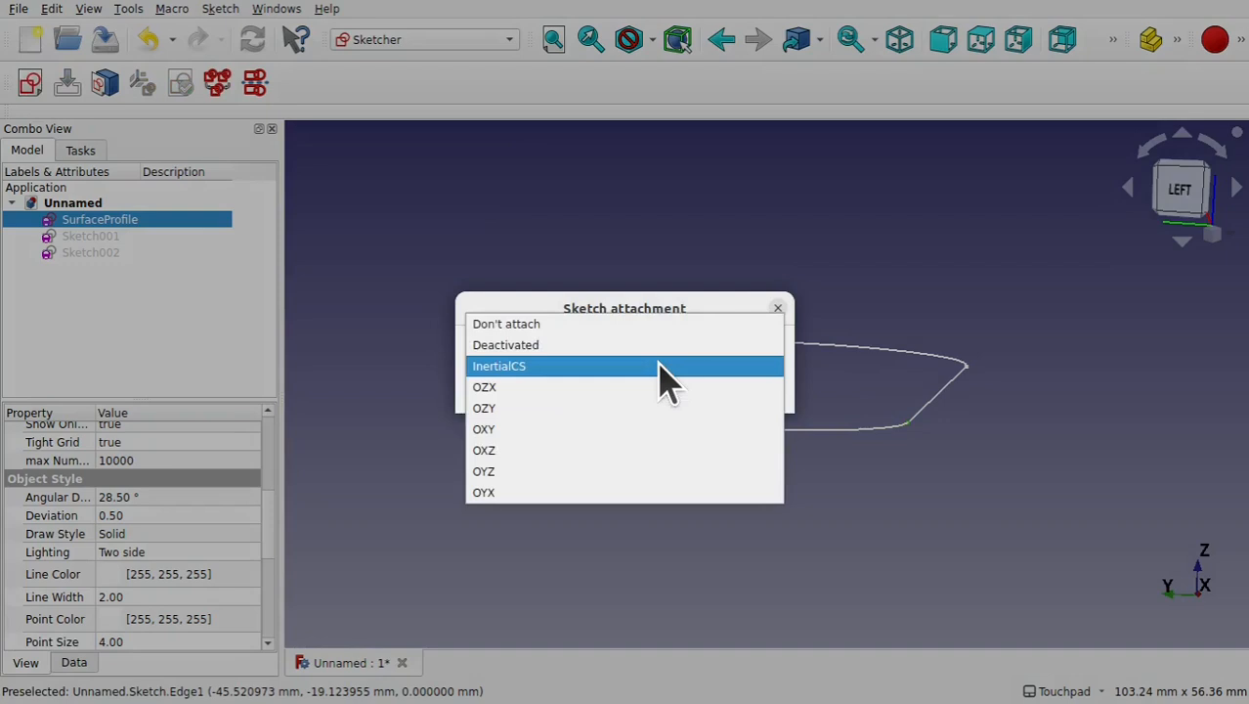
click(486, 430)
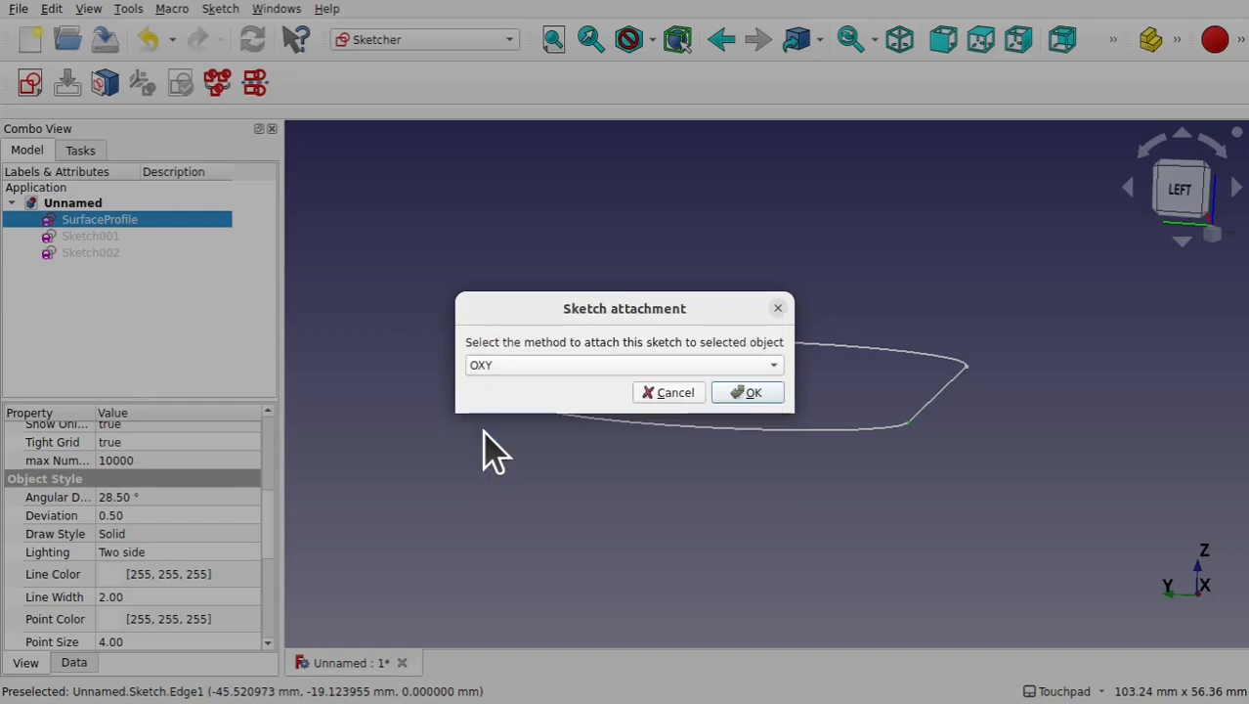
click(747, 391)
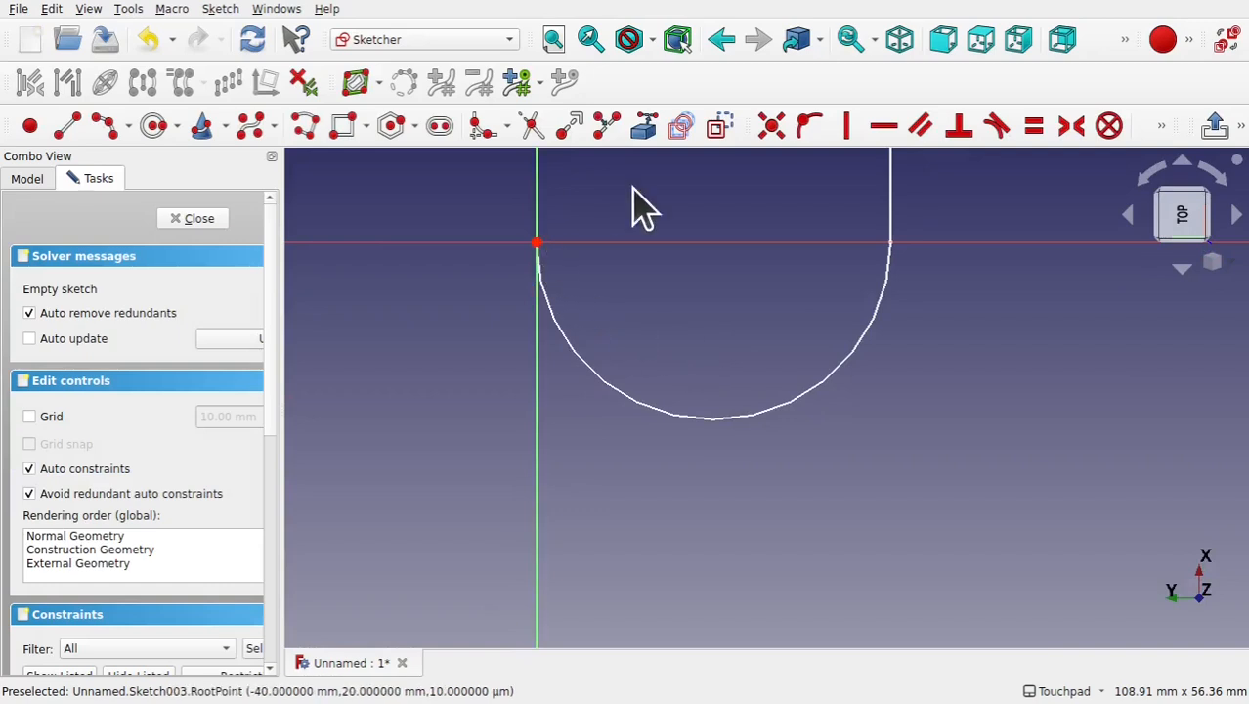
Draw an arc of about 23 mm radius from the sketch origin to near the slot arc's other endpoint, bulging into the slot.
shift+middle_drag(730, 397, 723, 463)
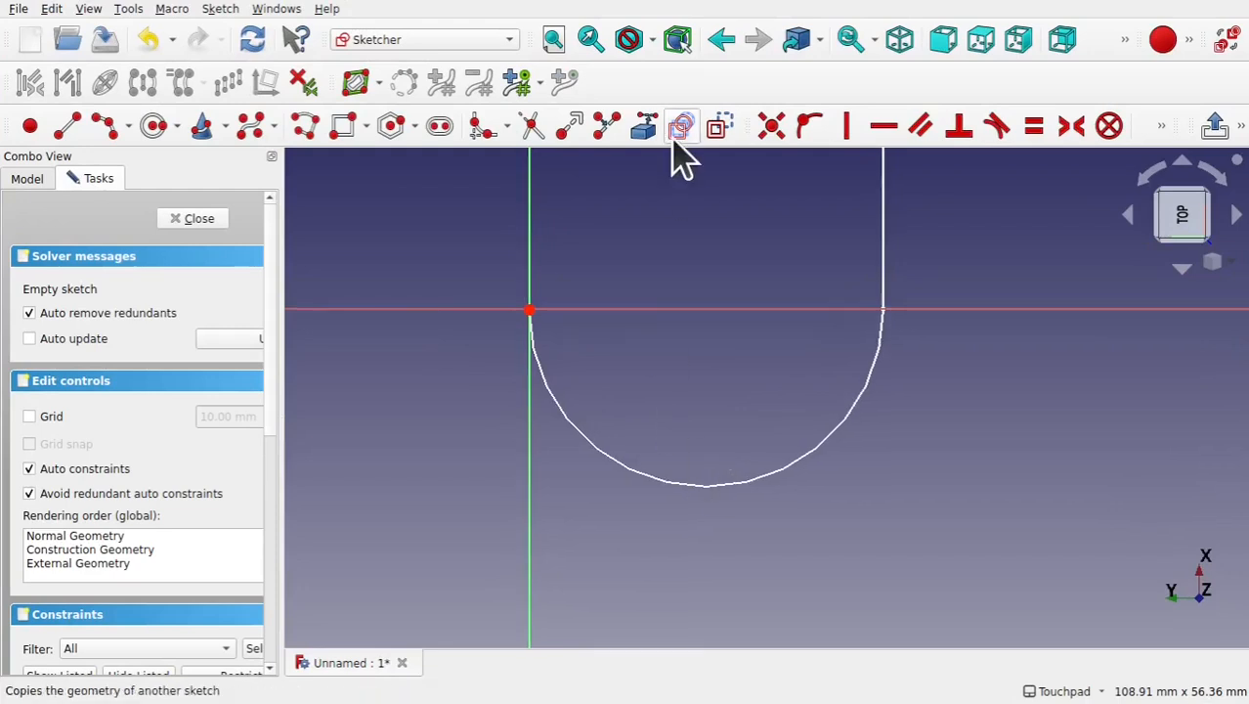
mouse_move(696, 418)
alt+middle_down()
mouse_move(683, 406)
mouse_move(709, 273)
mouse_move(658, 370)
mouse_move(714, 370)
mouse_move(733, 354)
mouse_move(691, 350)
mouse_move(616, 388)
mouse_move(669, 480)
mouse_move(653, 483)
alt+middle_up()
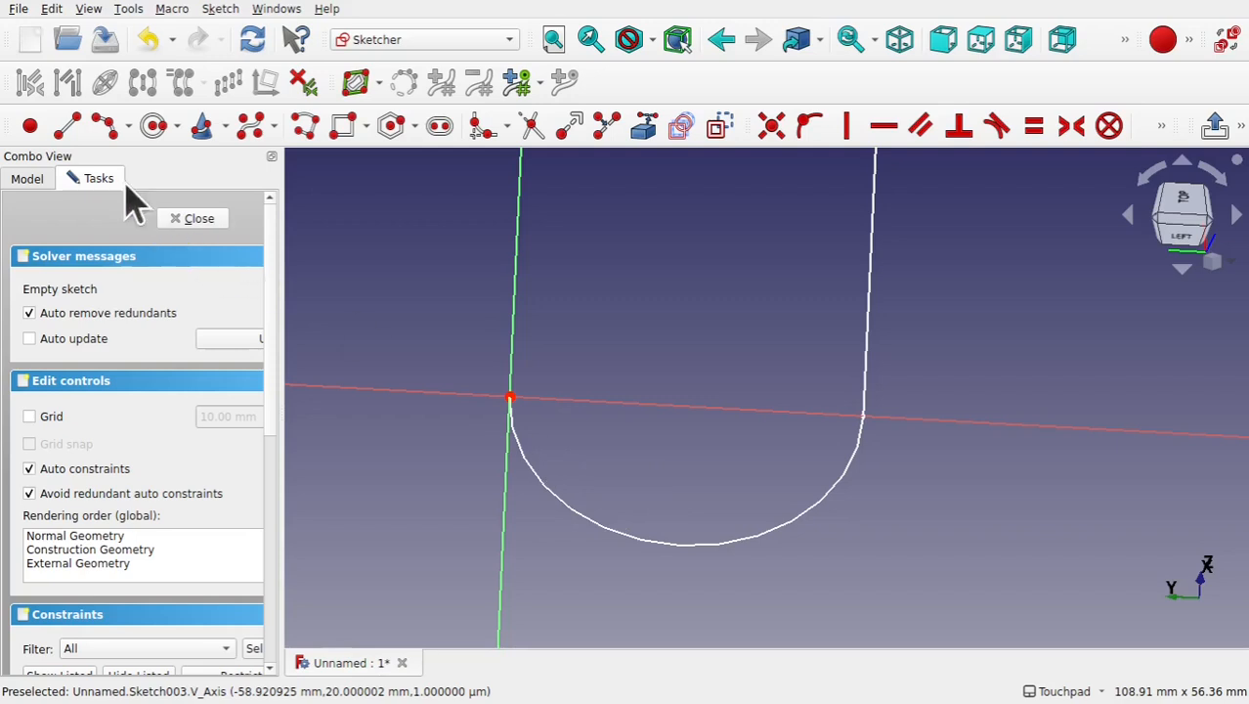
click(102, 125)
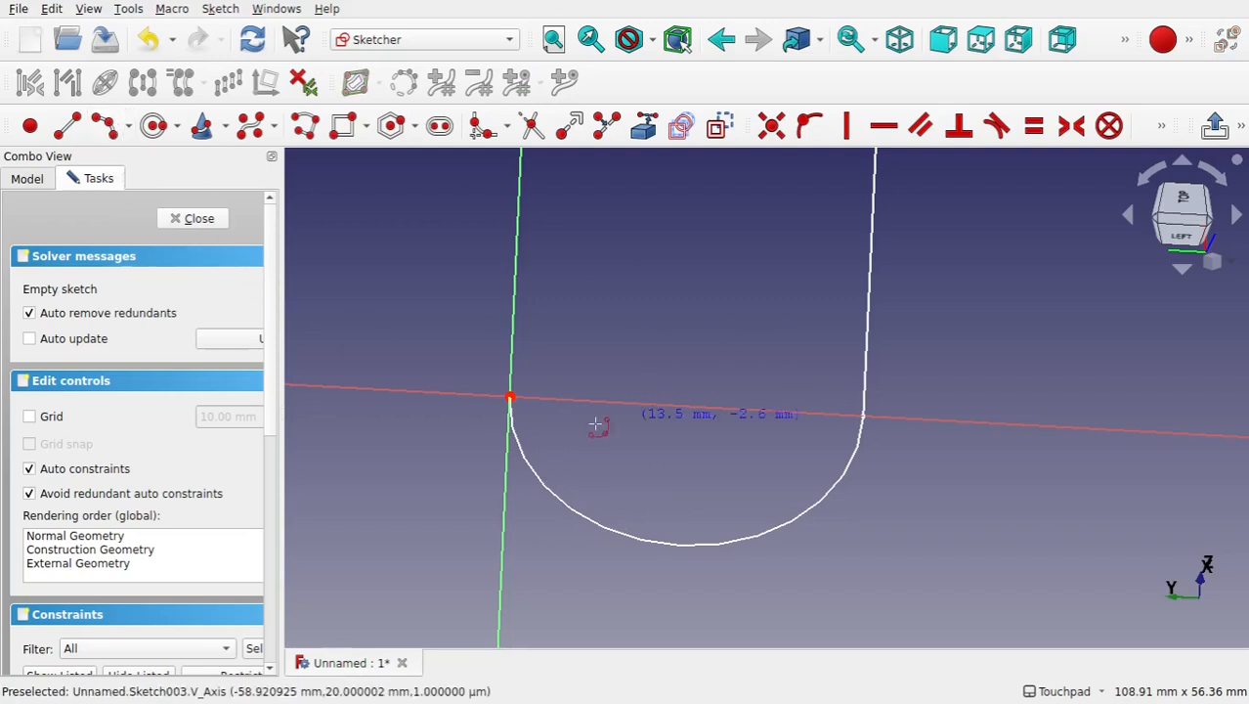
click(512, 398)
click(842, 409)
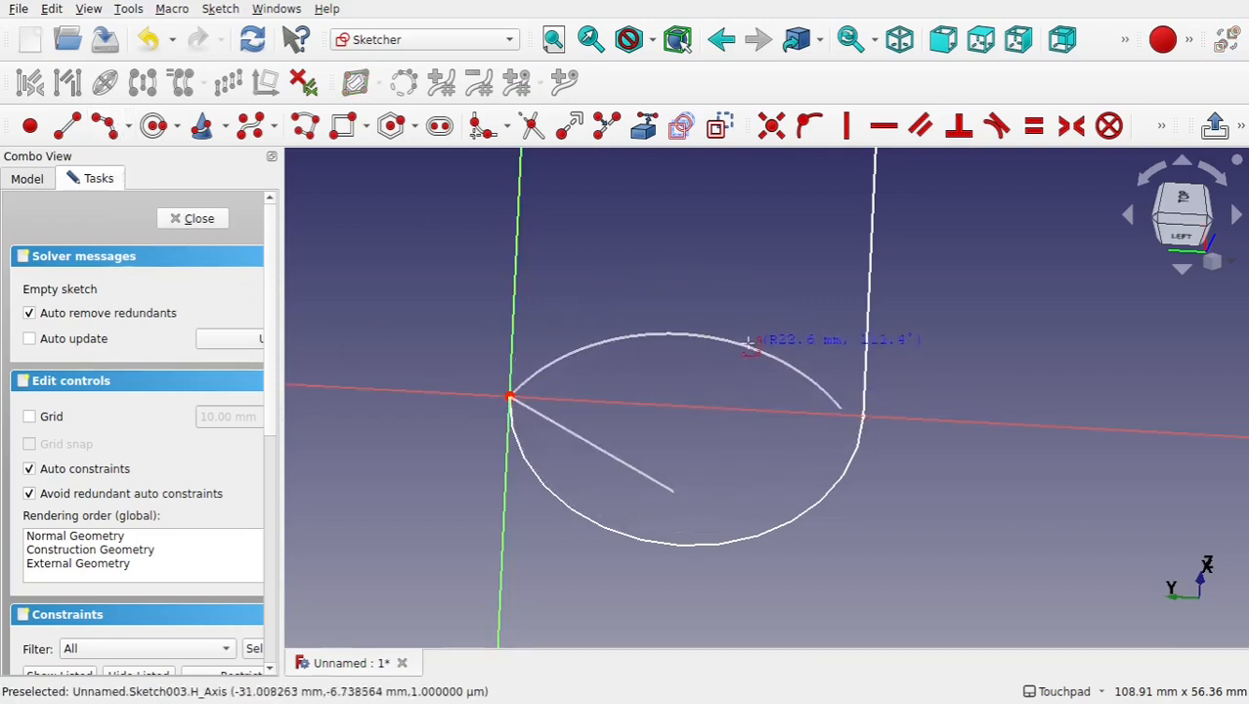
click(741, 338)
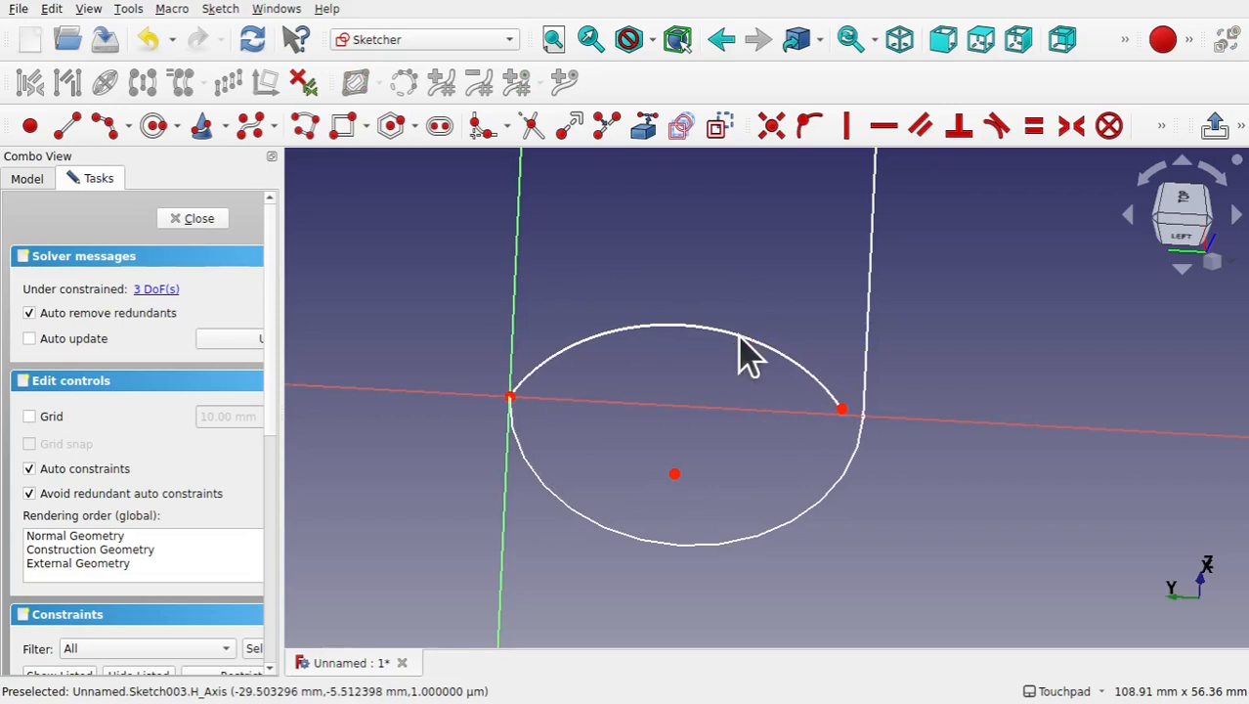
Import the slot arc's far endpoint as external geometry, make the new arc's free end coincident with it, and close the sketch.
click(646, 129)
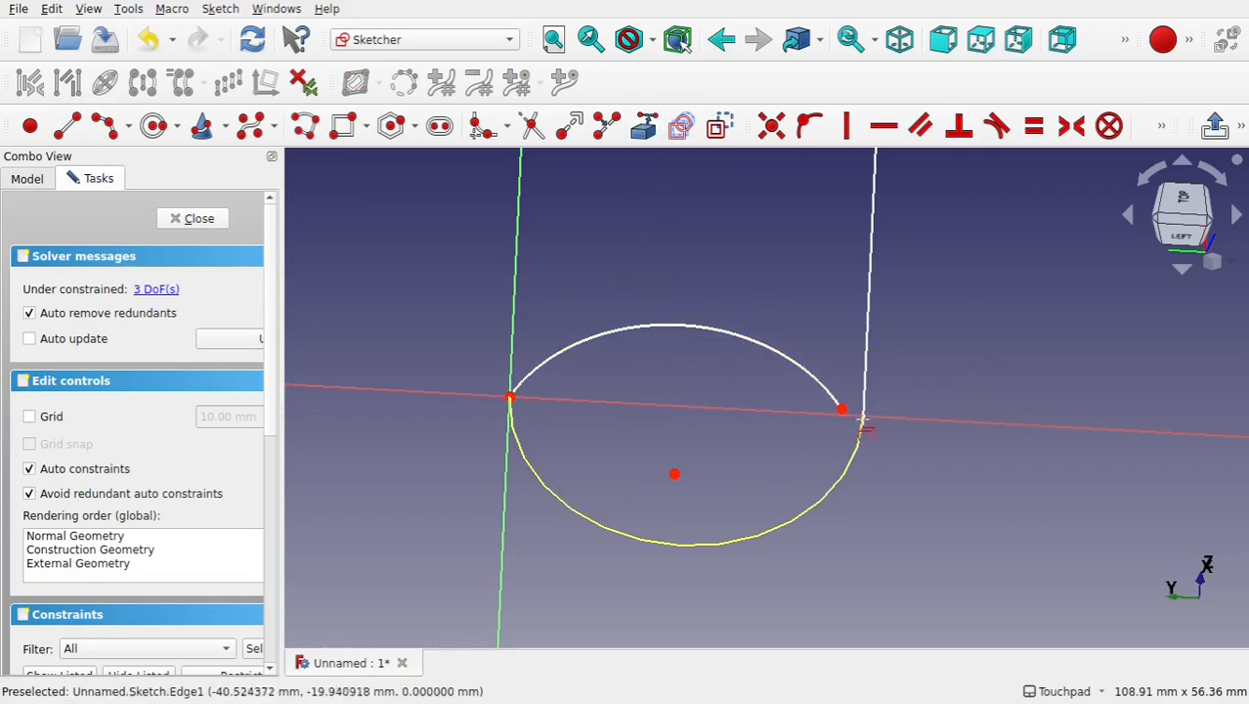
right_click(897, 434)
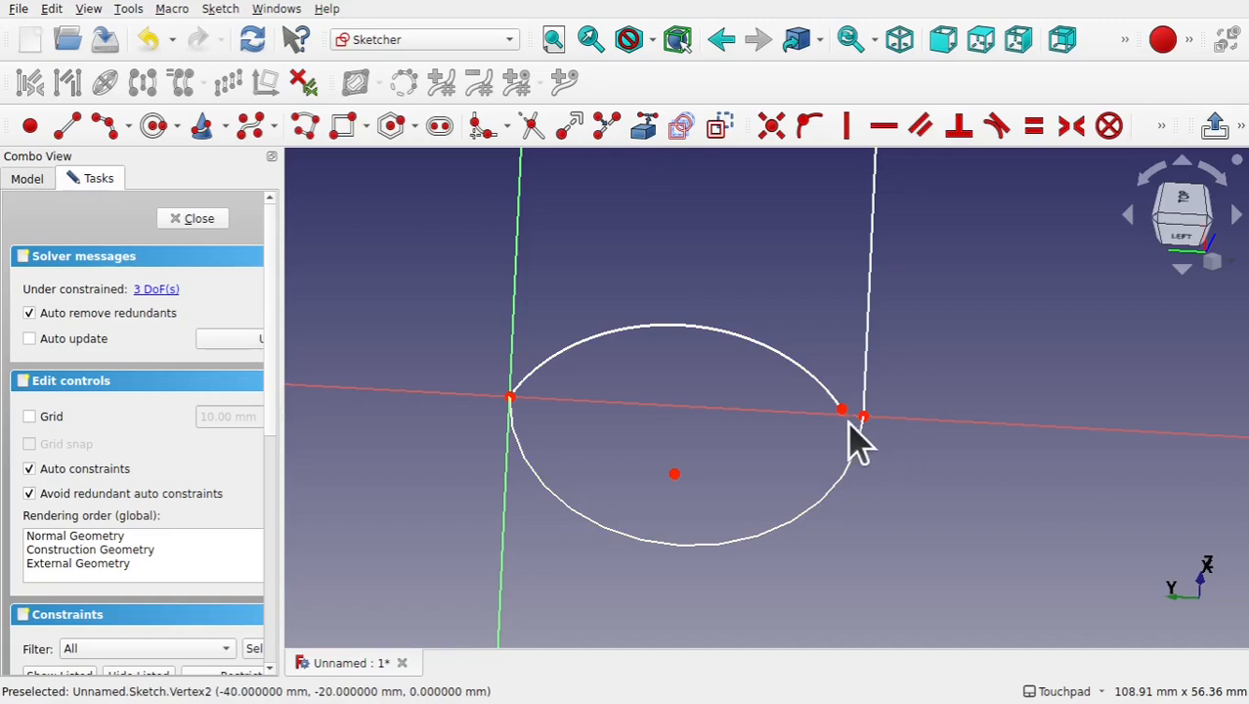
click(840, 408)
click(864, 416)
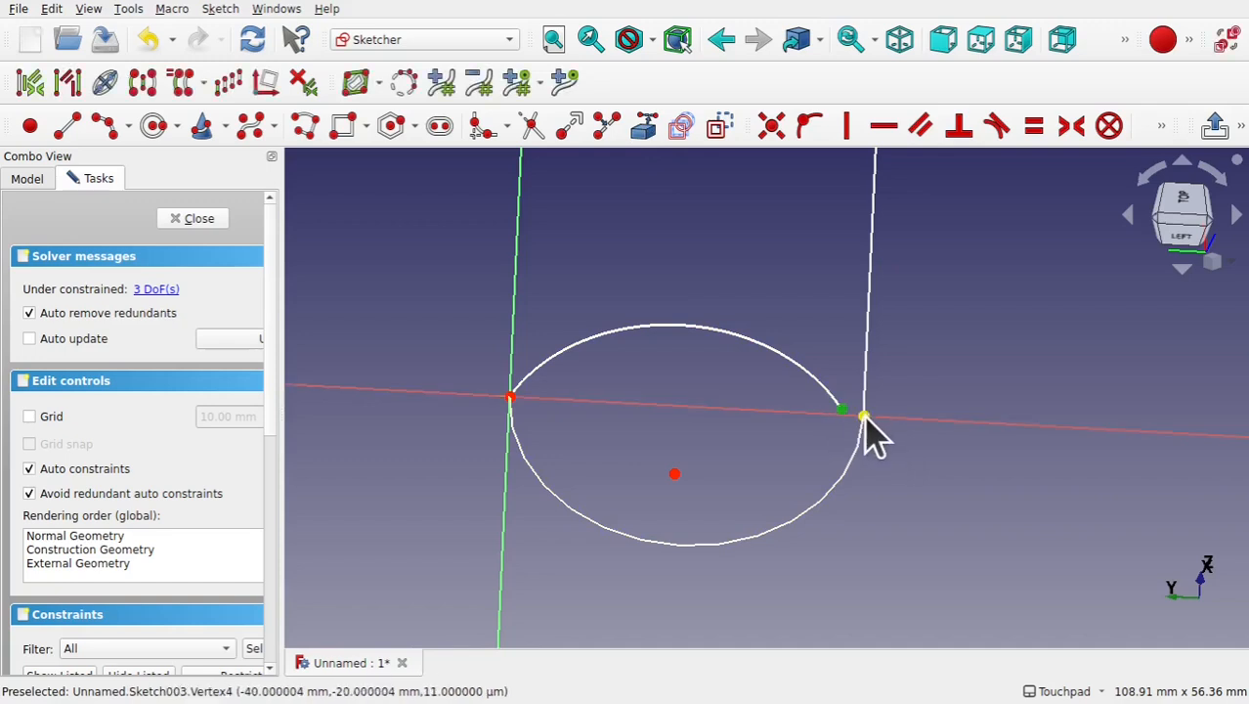
click(772, 127)
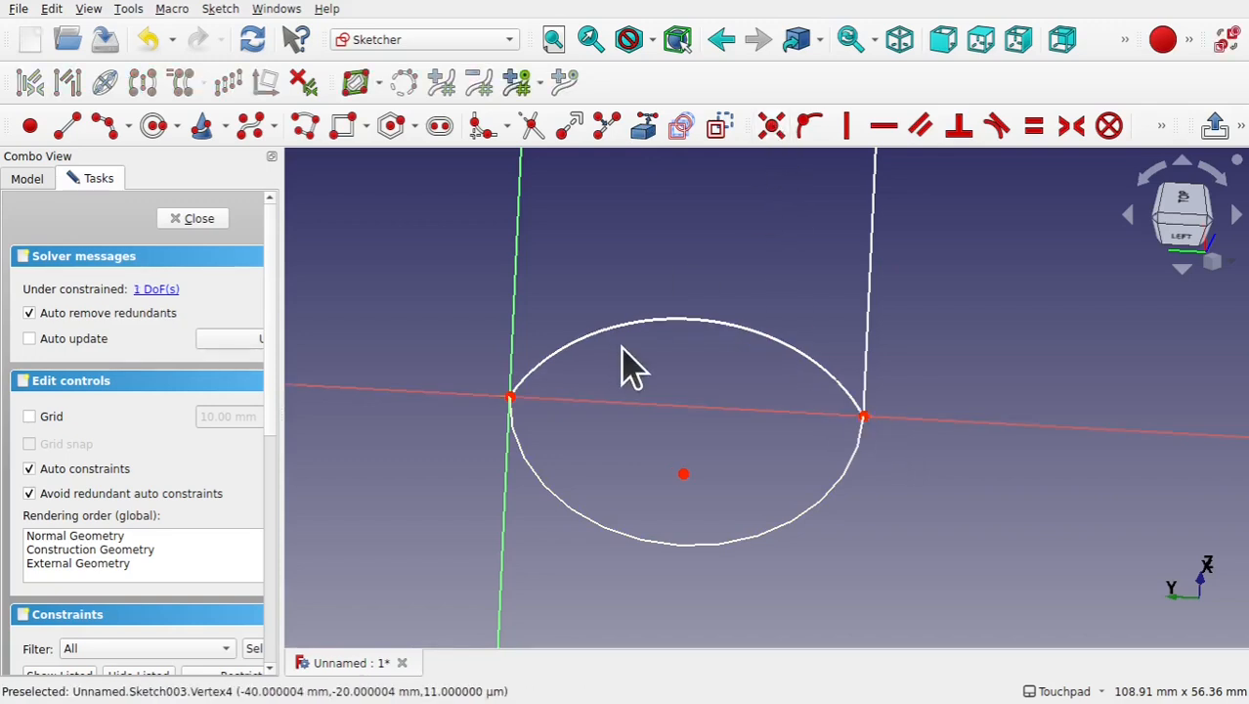
click(198, 220)
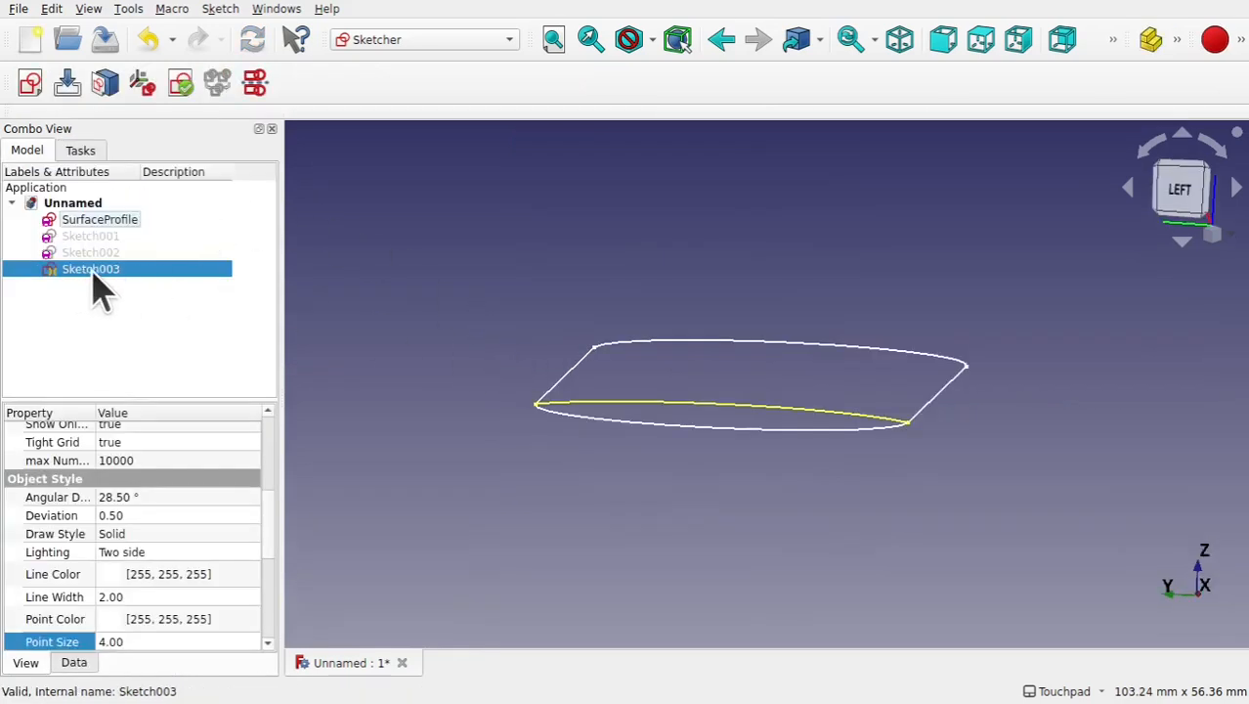
Set the attachment offset angle of the arc sketch Sketch003 to 90°.
click(76, 664)
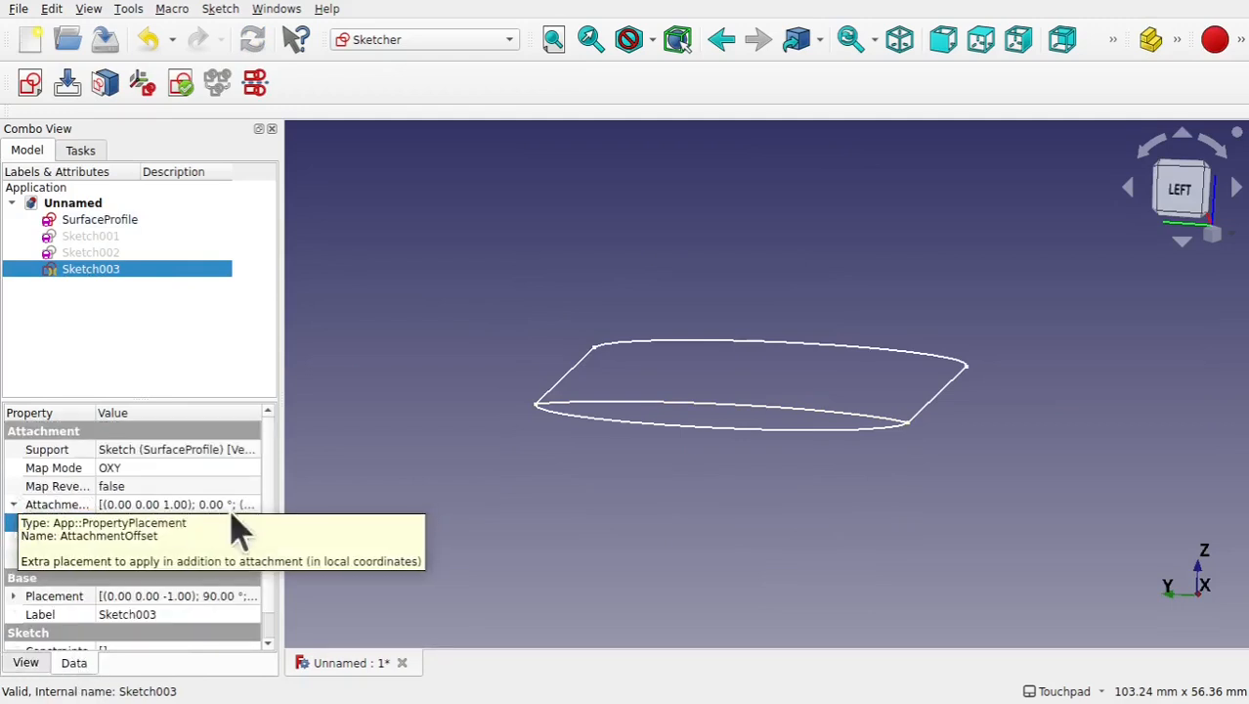
click(14, 504)
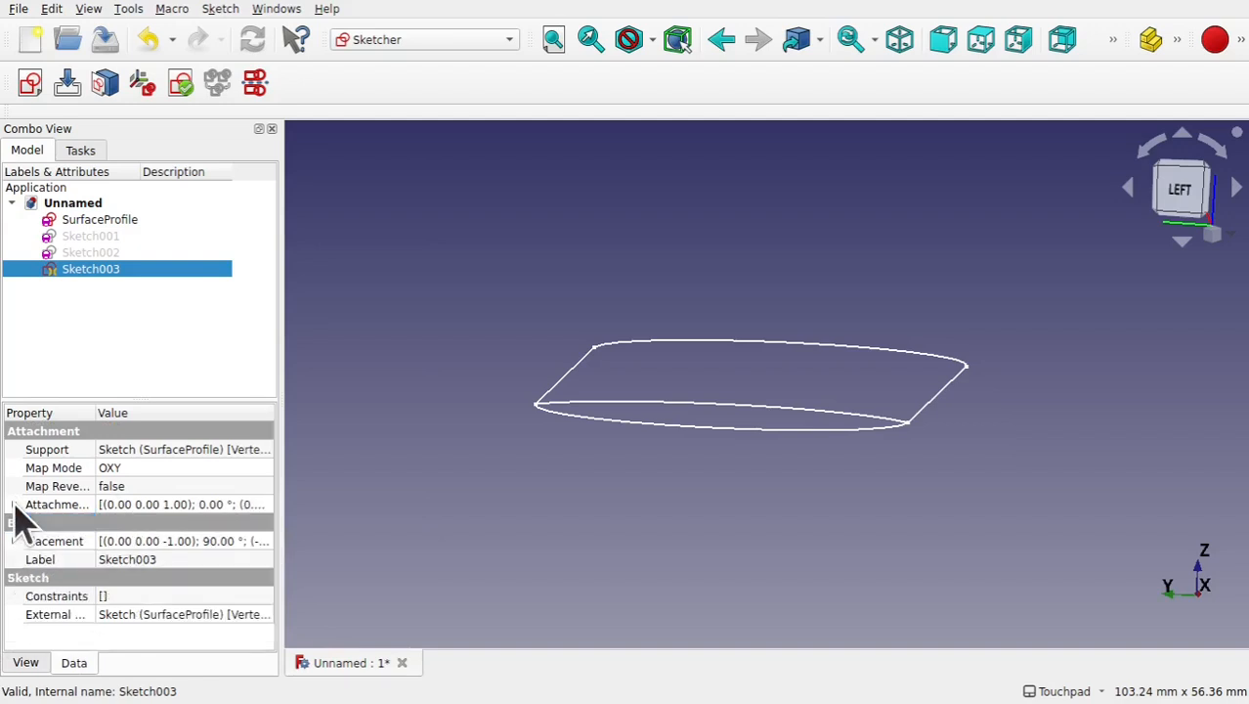
click(13, 504)
click(136, 520)
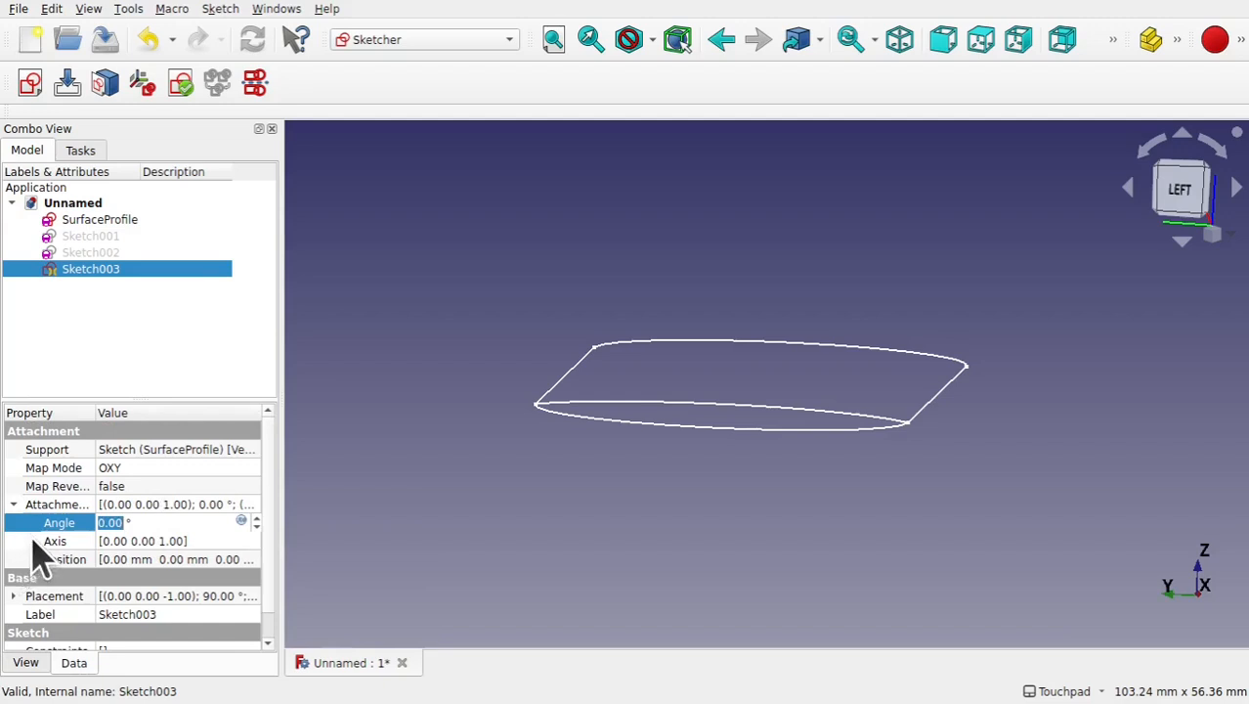
text(90)
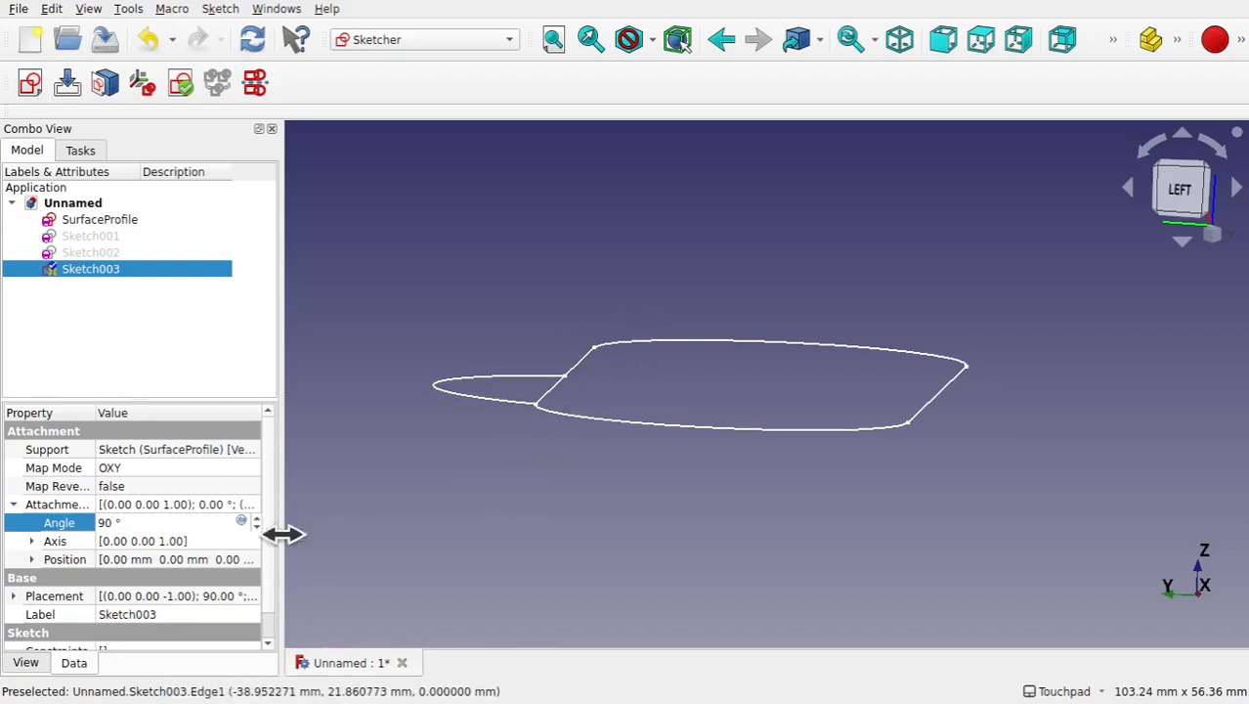
Set Sketch003's attachment offset rotation axis to x 1 and z 0, so the arc stands upright across the slot.
click(223, 538)
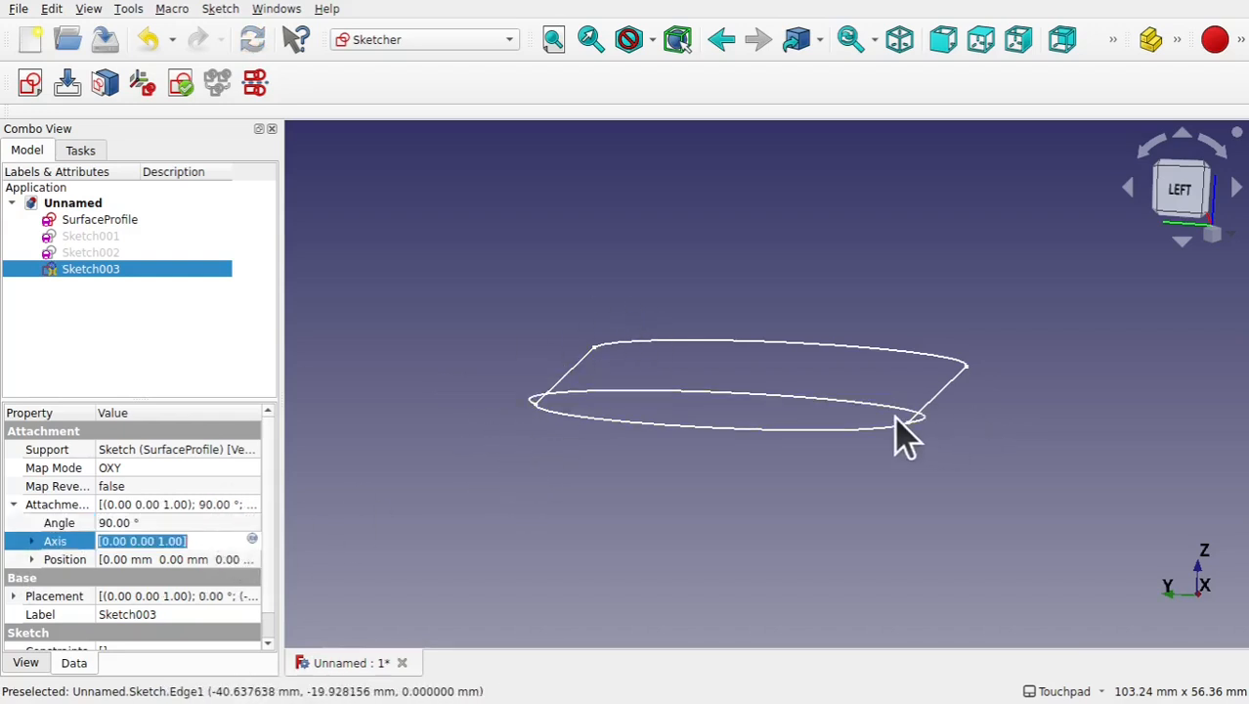
click(29, 540)
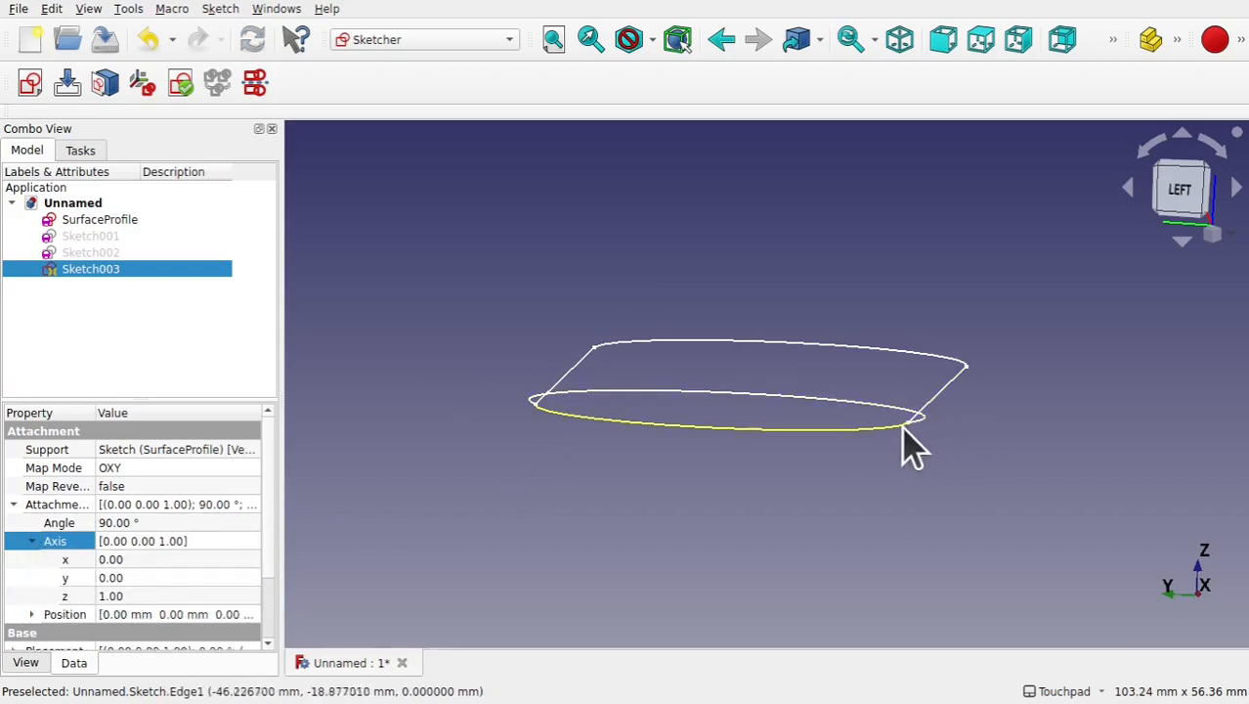
click(157, 596)
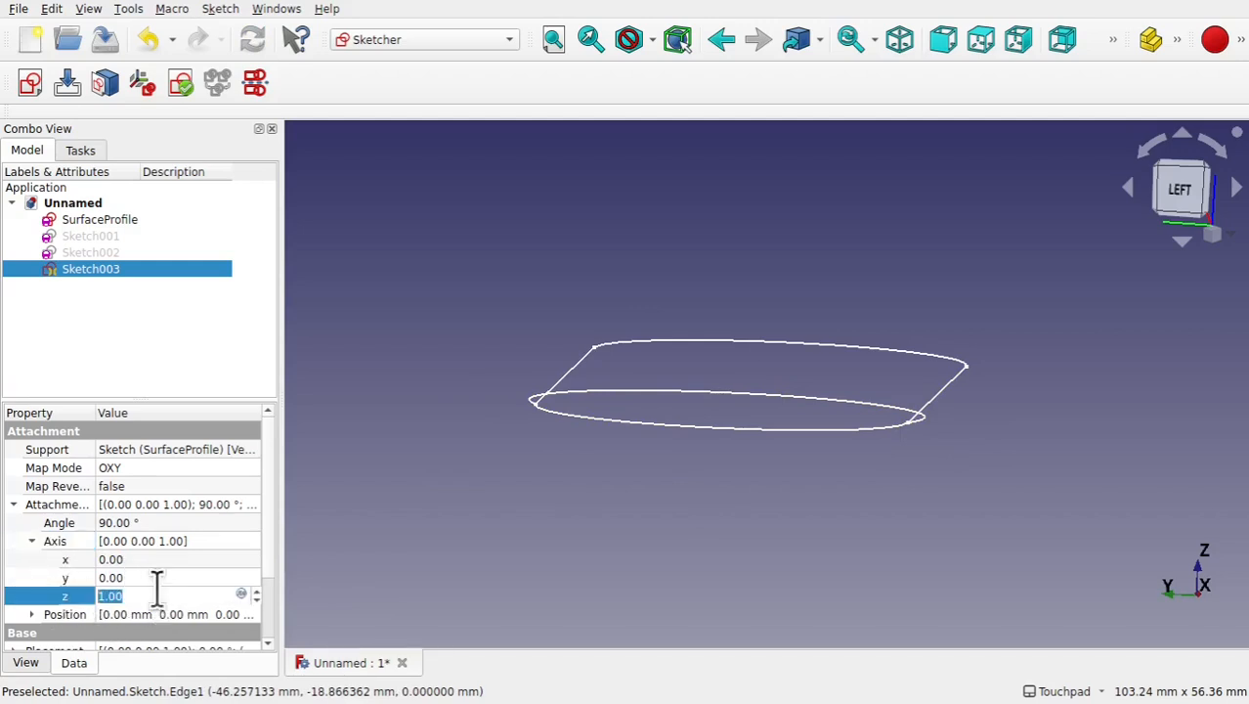
text(0)
click(151, 560)
click(149, 559)
text(1)
click(153, 577)
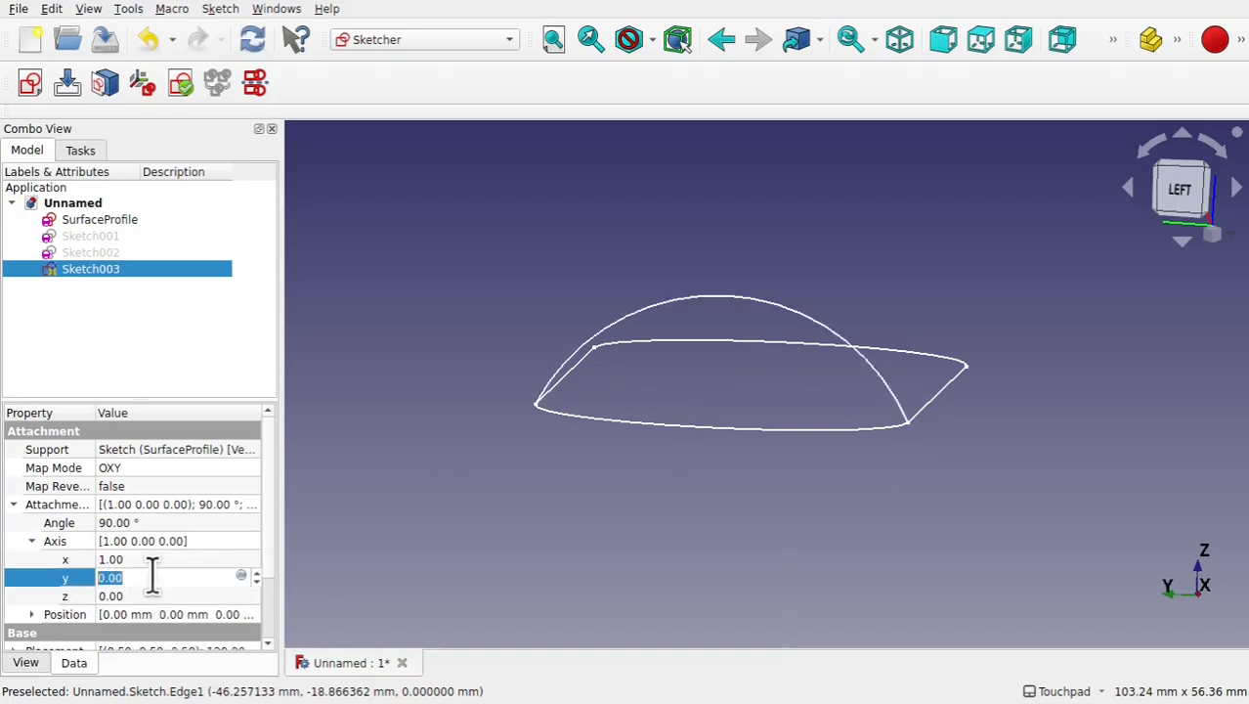
mouse_move(869, 418)
shift+mouse_down()
mouse_move(540, 397)
mouse_move(844, 433)
mouse_move(850, 416)
mouse_move(863, 442)
shift+mouse_up()
shift+drag(863, 442, 854, 435)
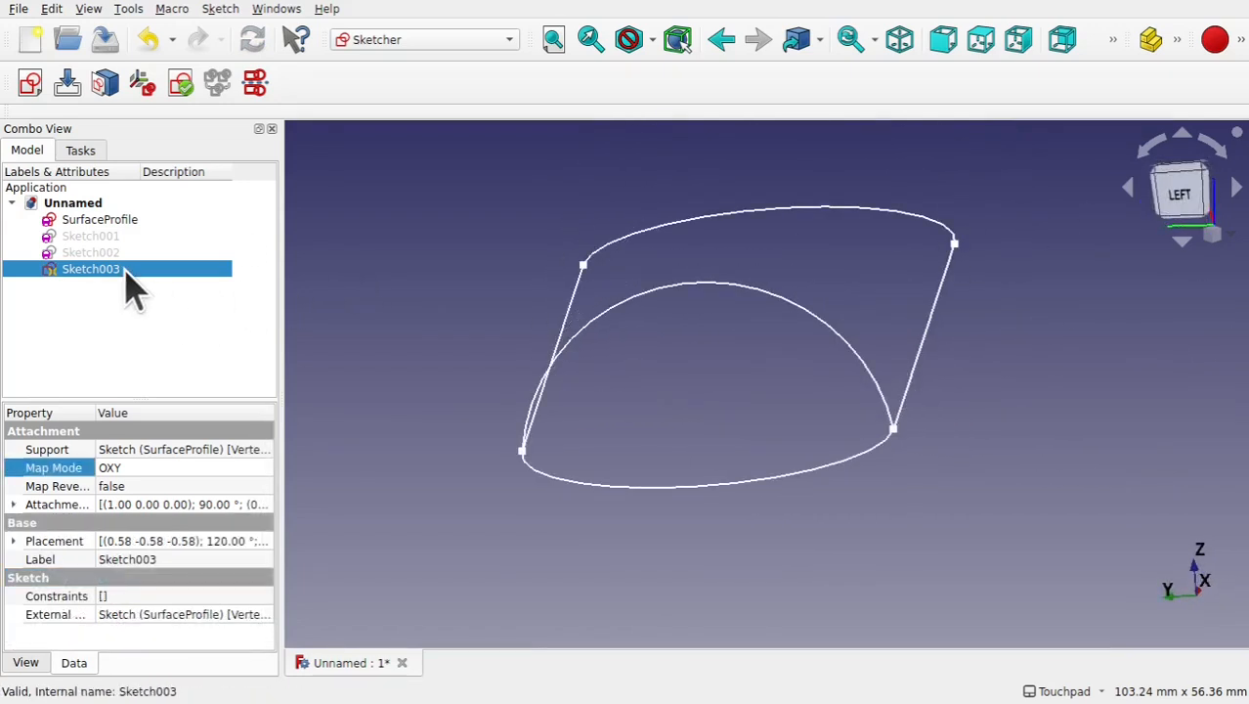
Rename the upright arc sketch Sketch003 as Profile1.
right_click(127, 274)
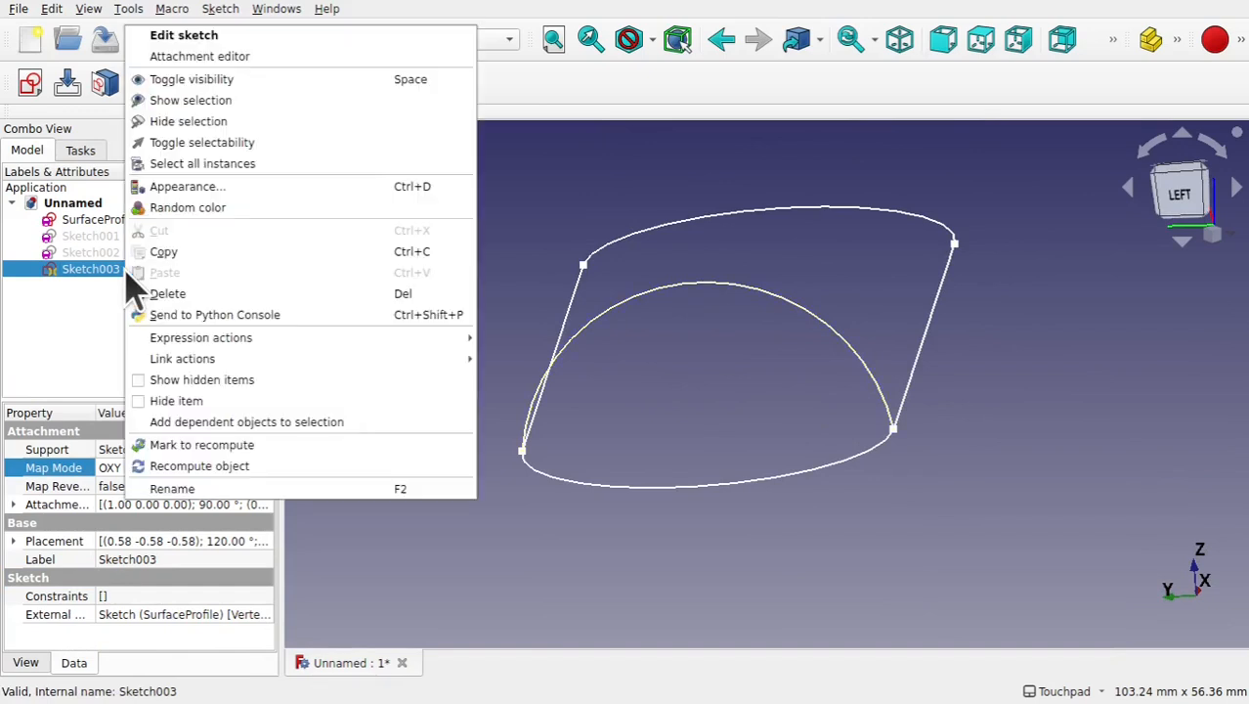
click(194, 489)
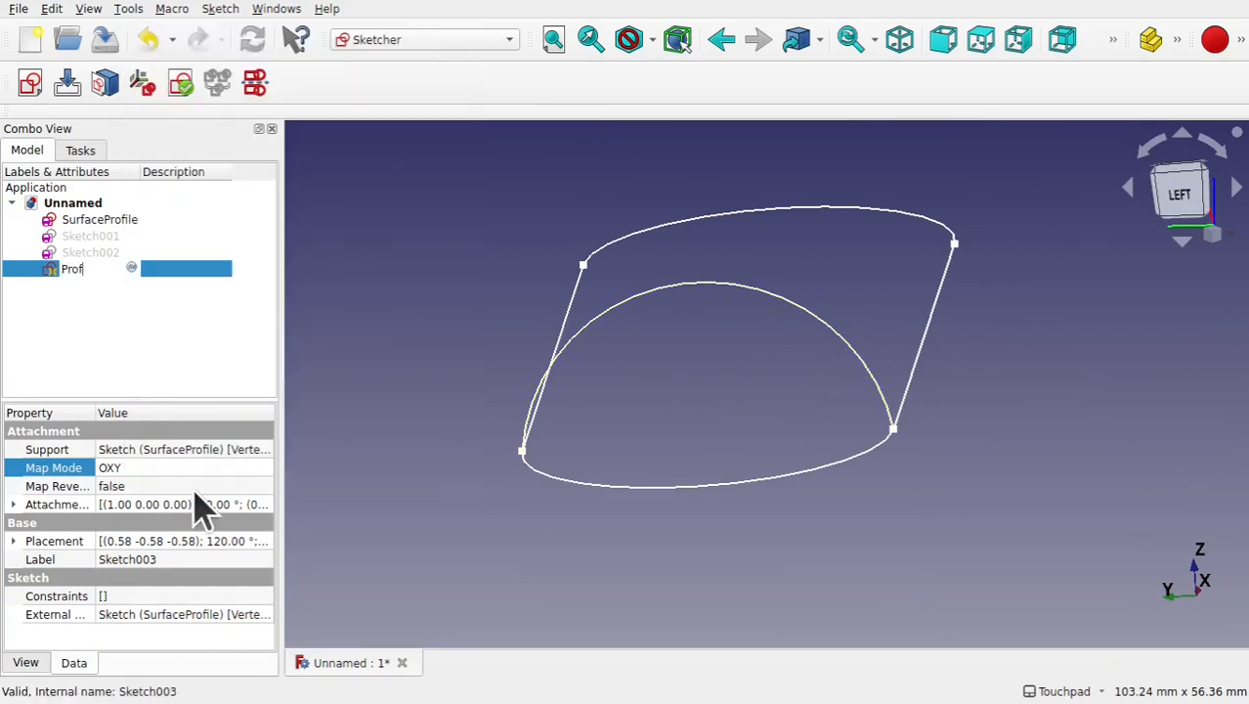
text(Profile1)
key(Return)
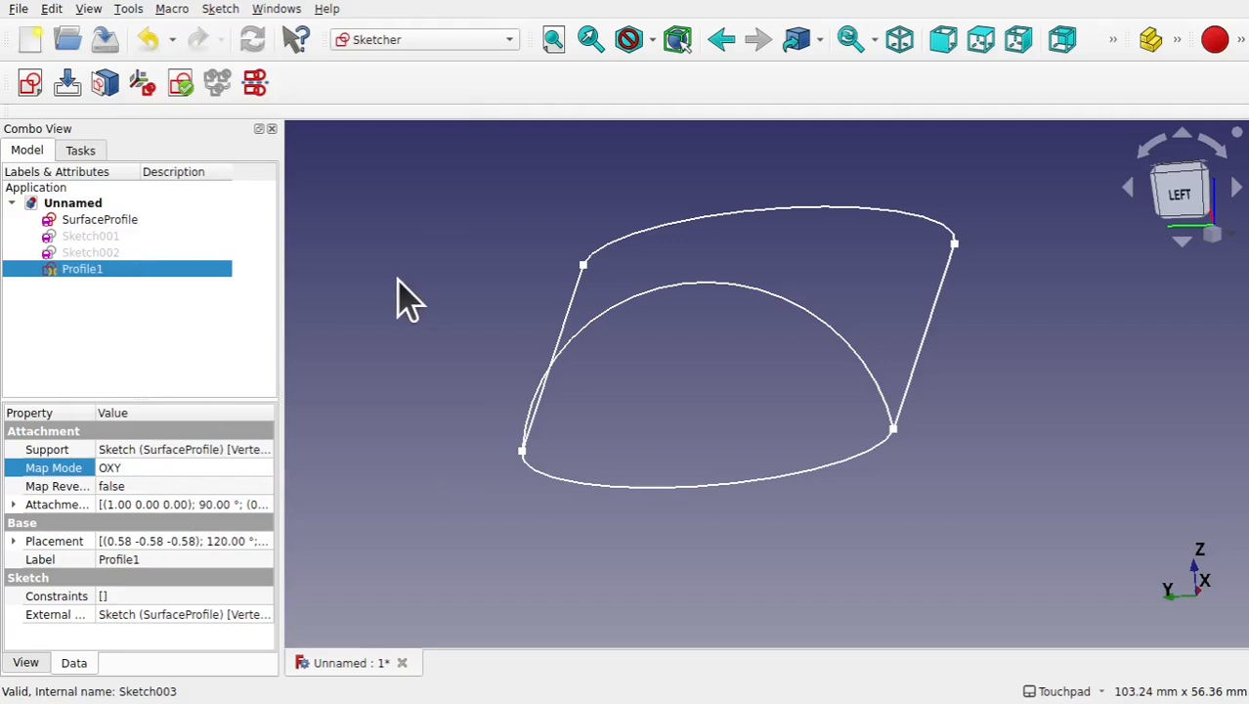
click(258, 294)
Duplicate the Profile1 sketch alone, excluding its SurfaceProfile dependency from the copy.
click(78, 271)
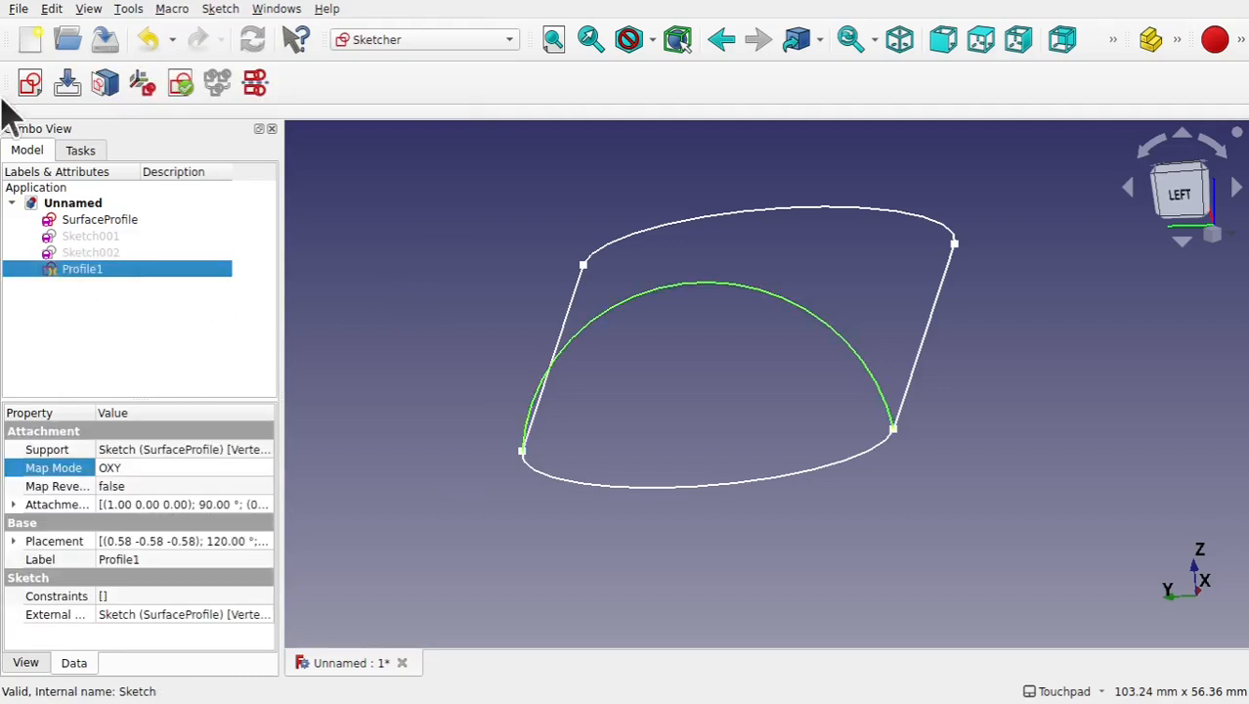
click(51, 10)
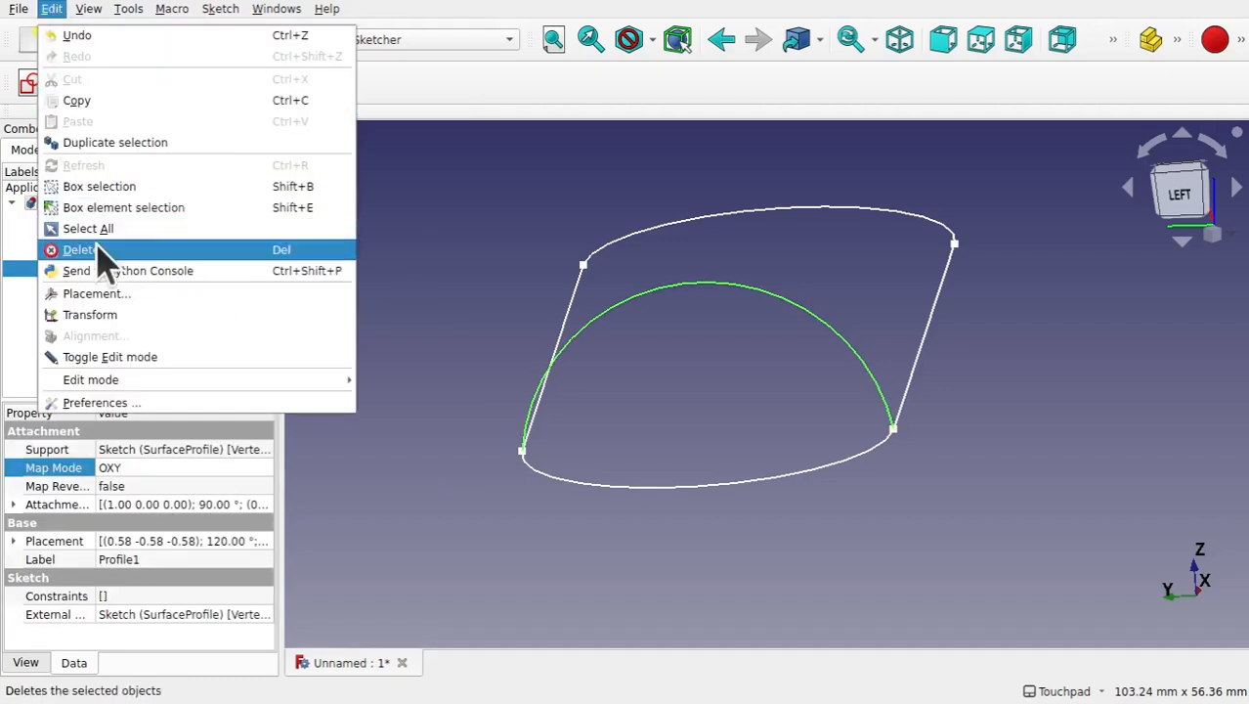
click(119, 143)
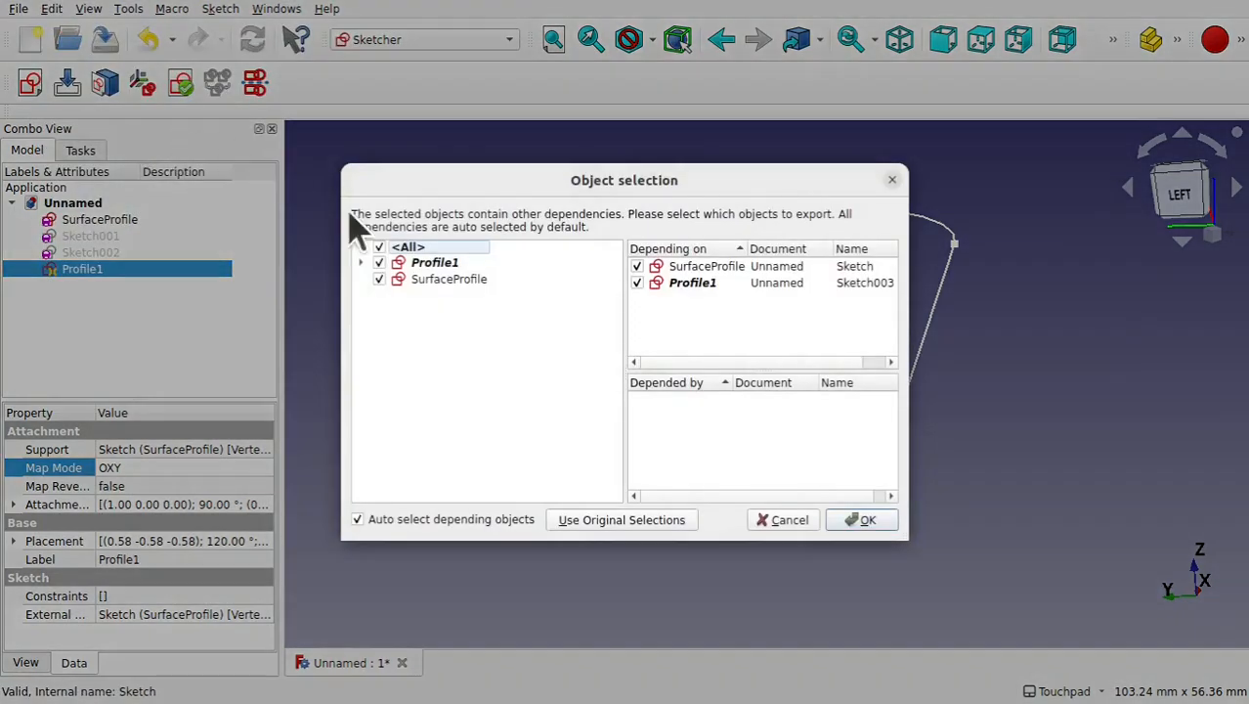
click(380, 281)
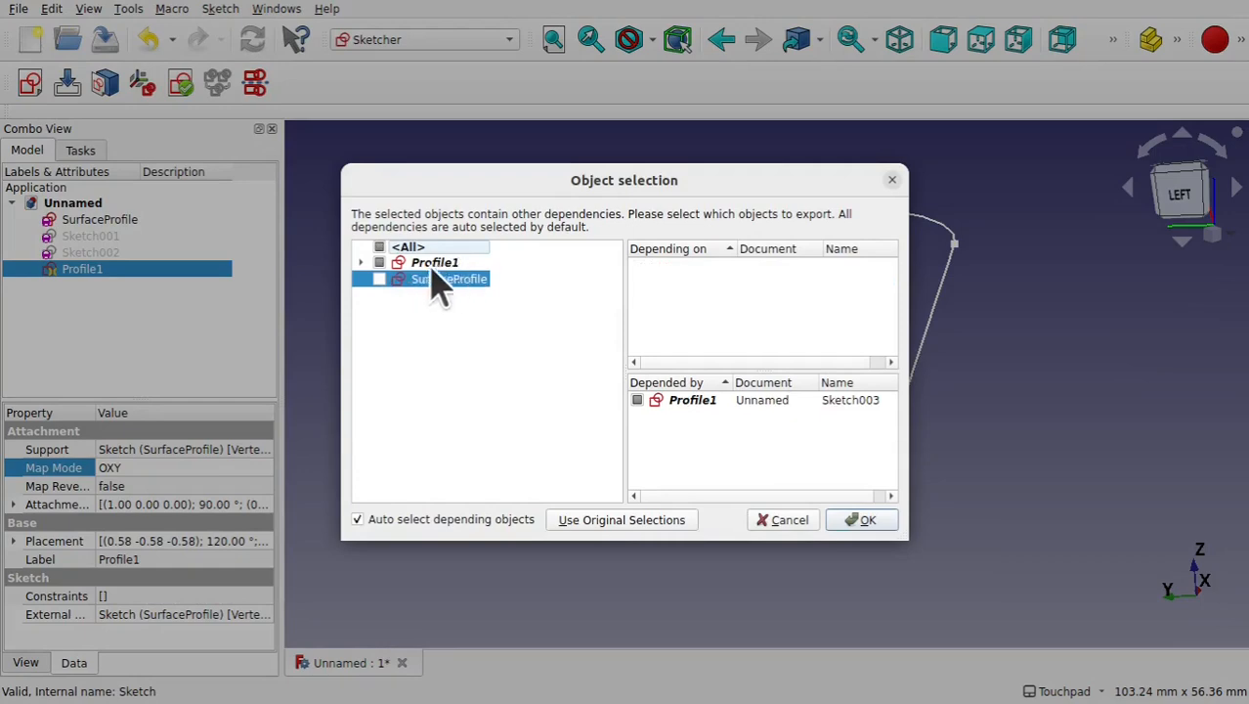
click(860, 520)
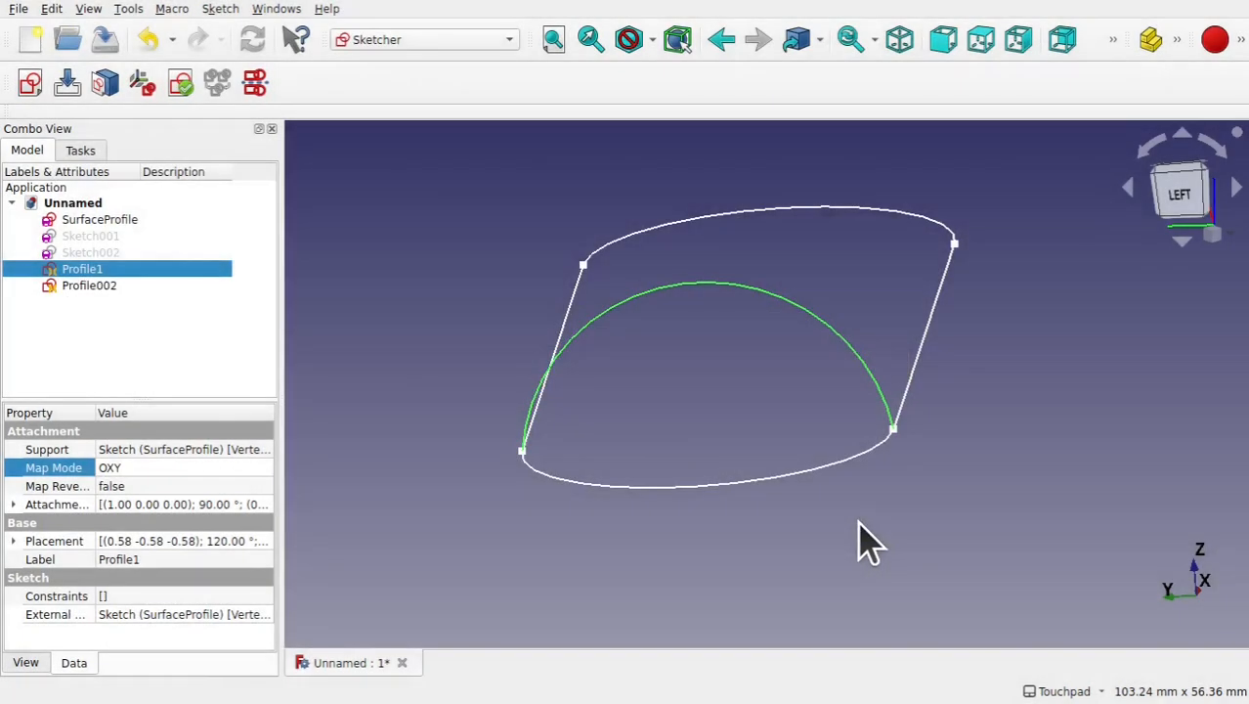
Open the attachment settings of the duplicate Profile002 and remove both of its SurfaceProfile vertex references.
click(106, 286)
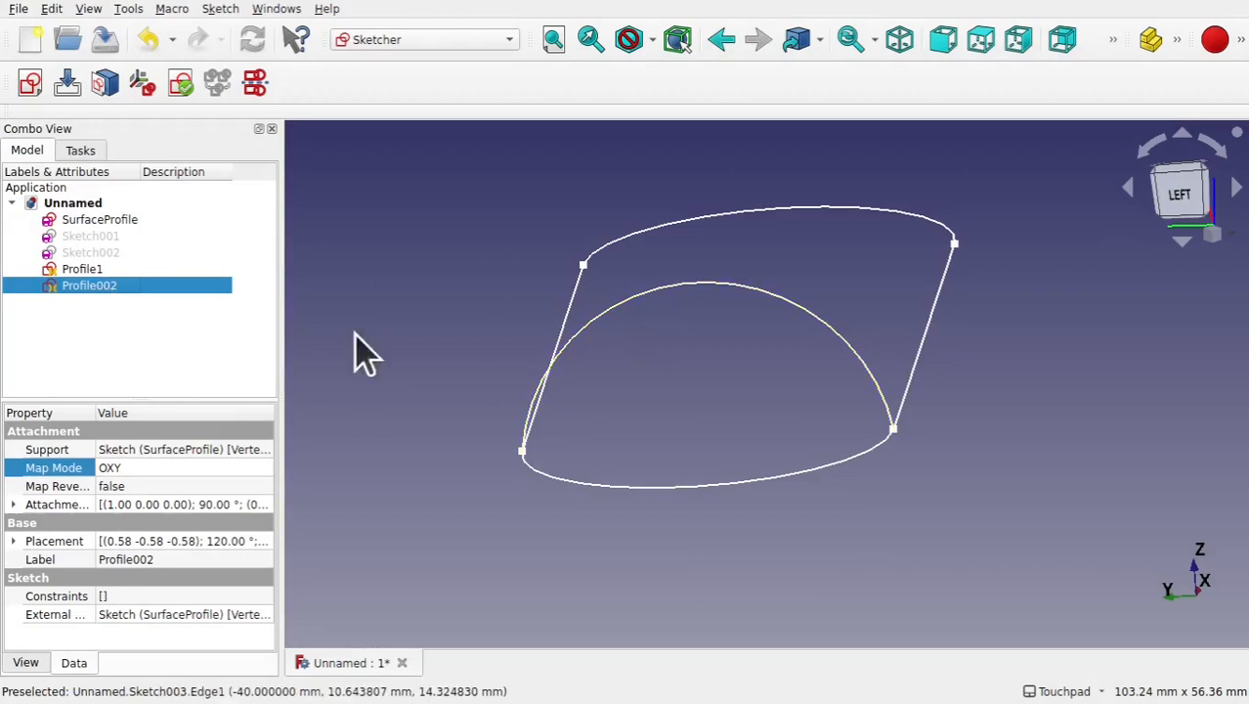
click(260, 472)
click(264, 469)
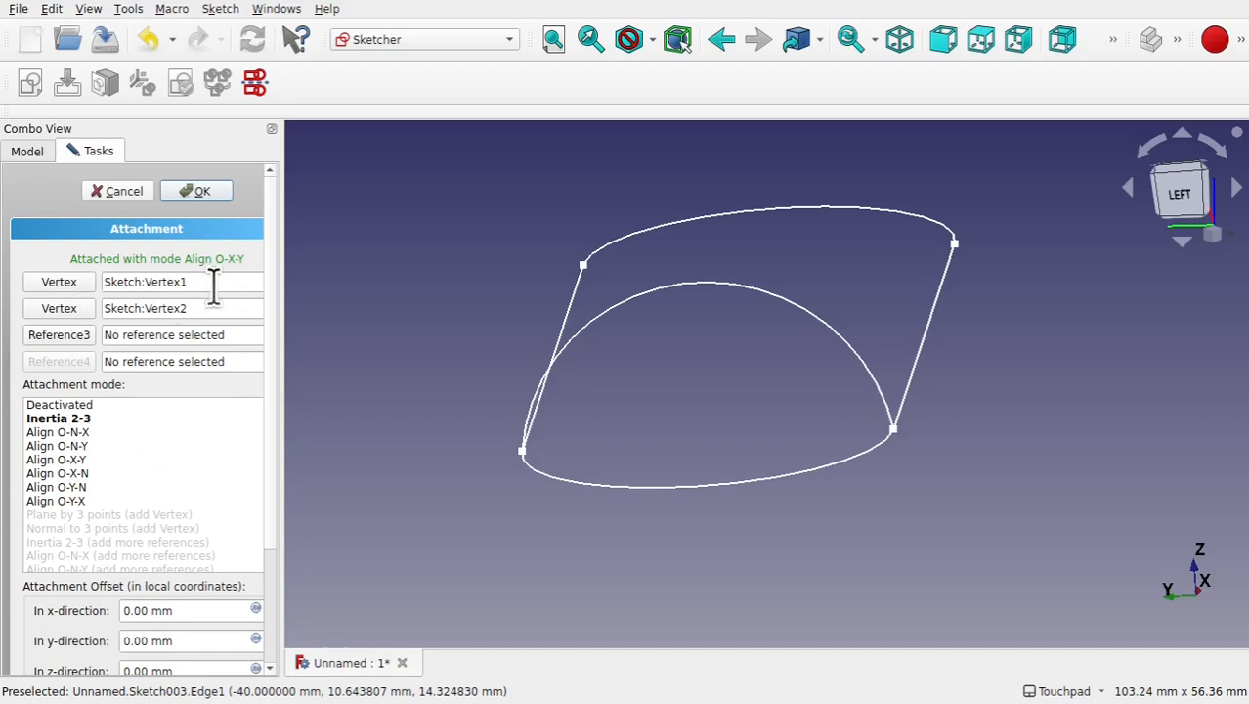
drag(212, 284, 81, 282)
key(Delete)
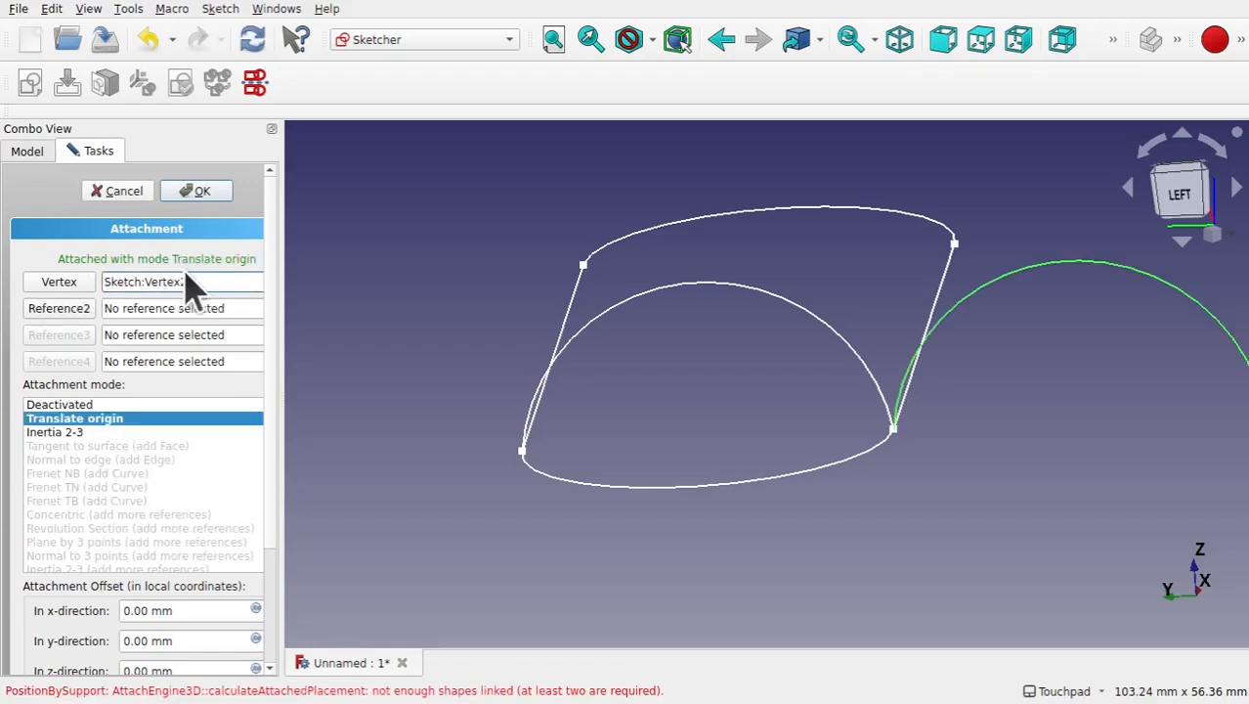
drag(212, 282, 76, 286)
key(Delete)
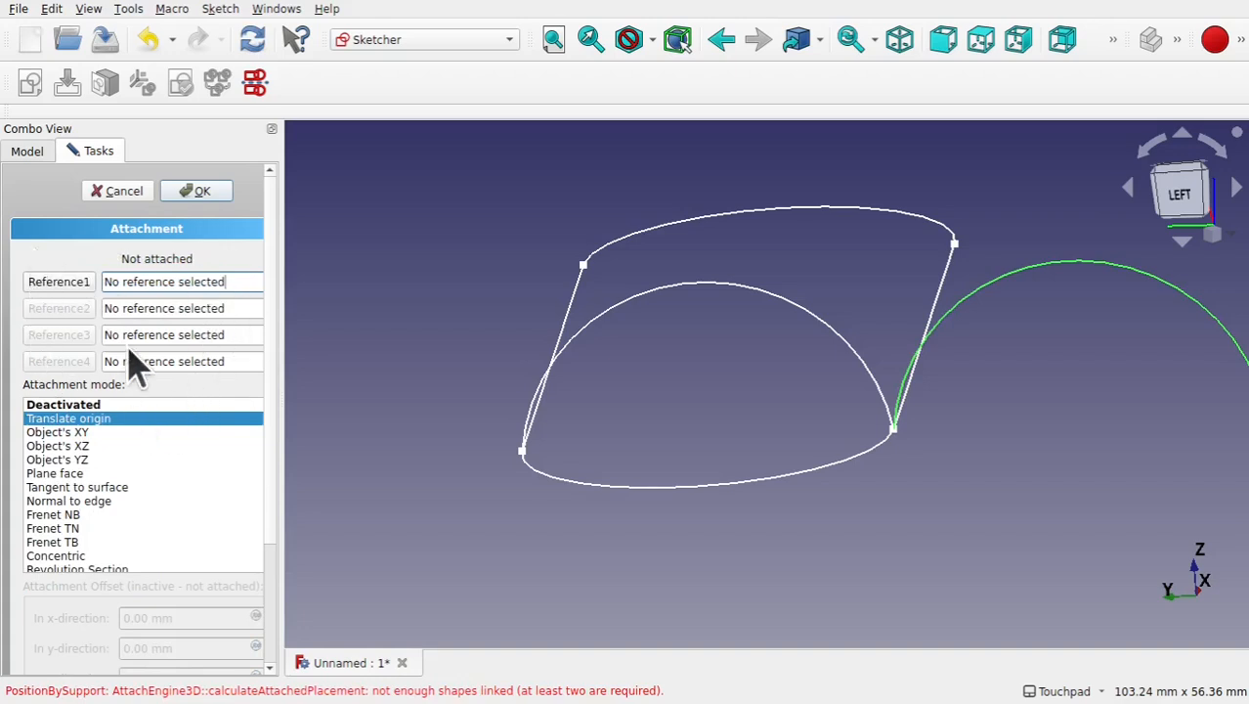
Attach Profile002 in Translate origin mode to the matching endpoint (Vertex4) of SurfaceProfile's opposite end arc and accept the attachment.
click(59, 284)
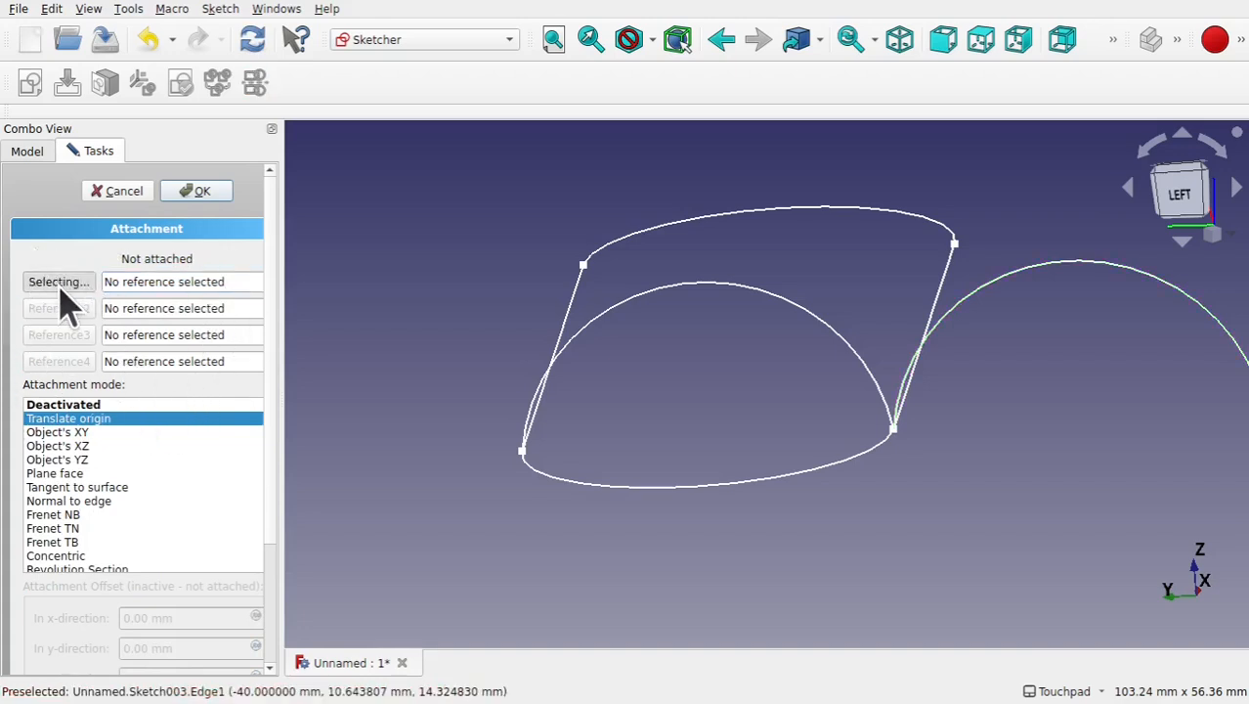
click(584, 264)
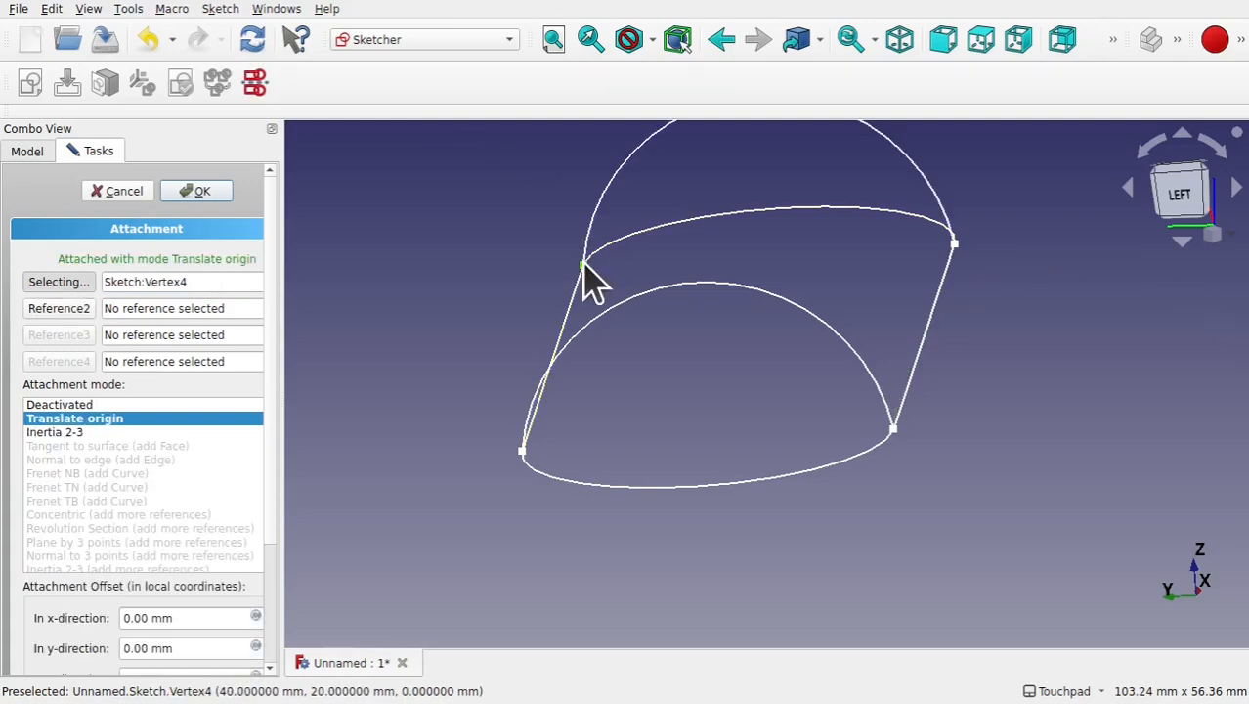
click(57, 308)
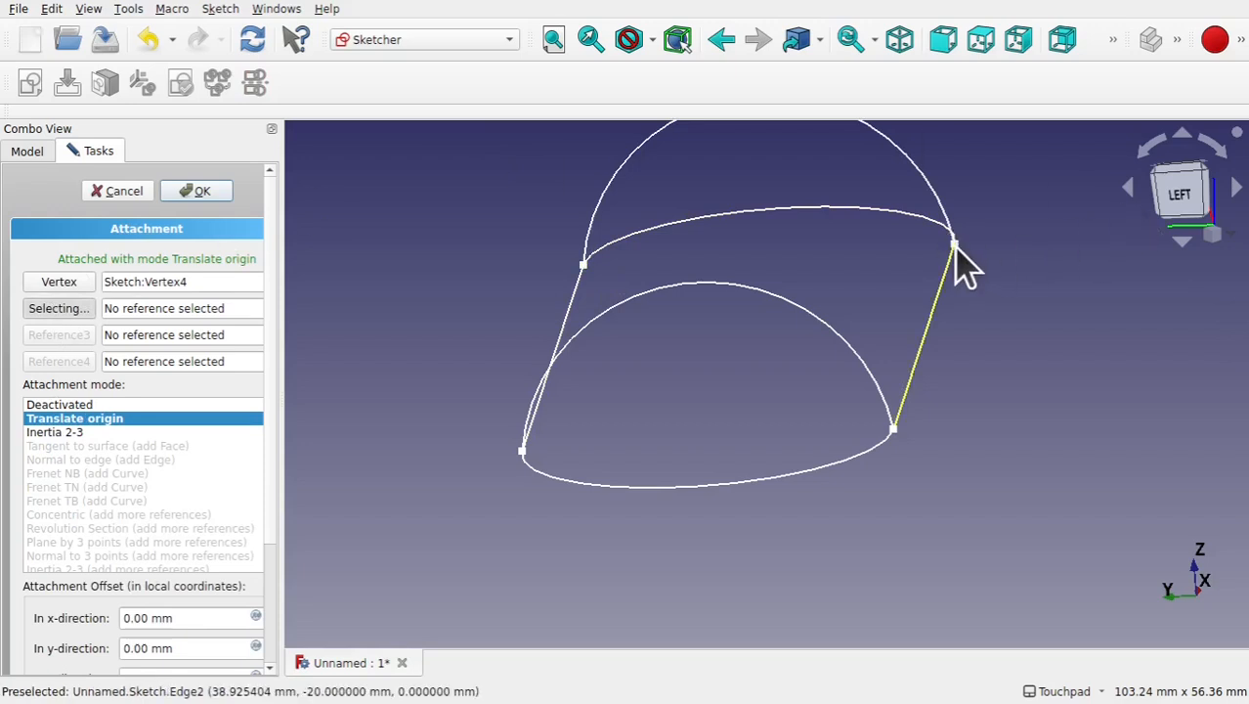
mouse_move(988, 244)
shift+mouse_down()
mouse_move(921, 262)
mouse_move(955, 234)
mouse_move(811, 315)
mouse_move(883, 306)
mouse_move(808, 343)
mouse_move(1017, 287)
shift+mouse_up()
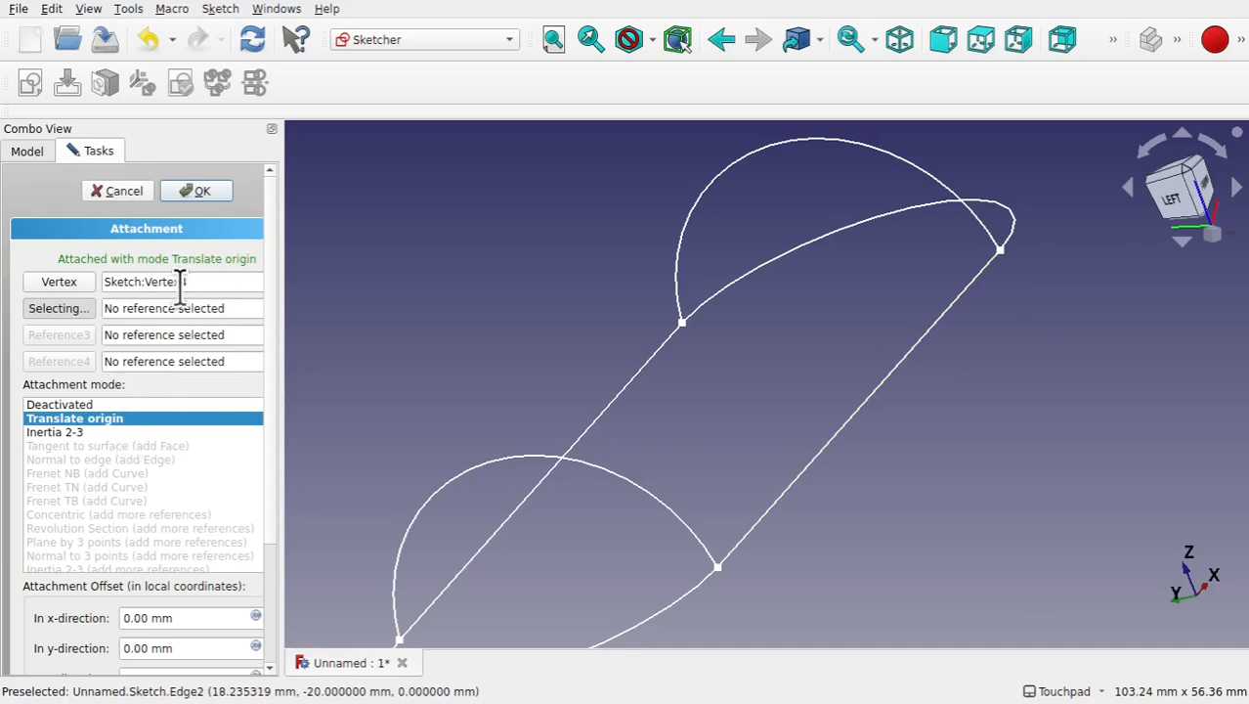
click(208, 199)
Examine the two upright arc profiles on the slot from several angles, finishing with the Front view.
alt+drag(712, 296, 678, 311)
scroll(677, 312, down, 3)
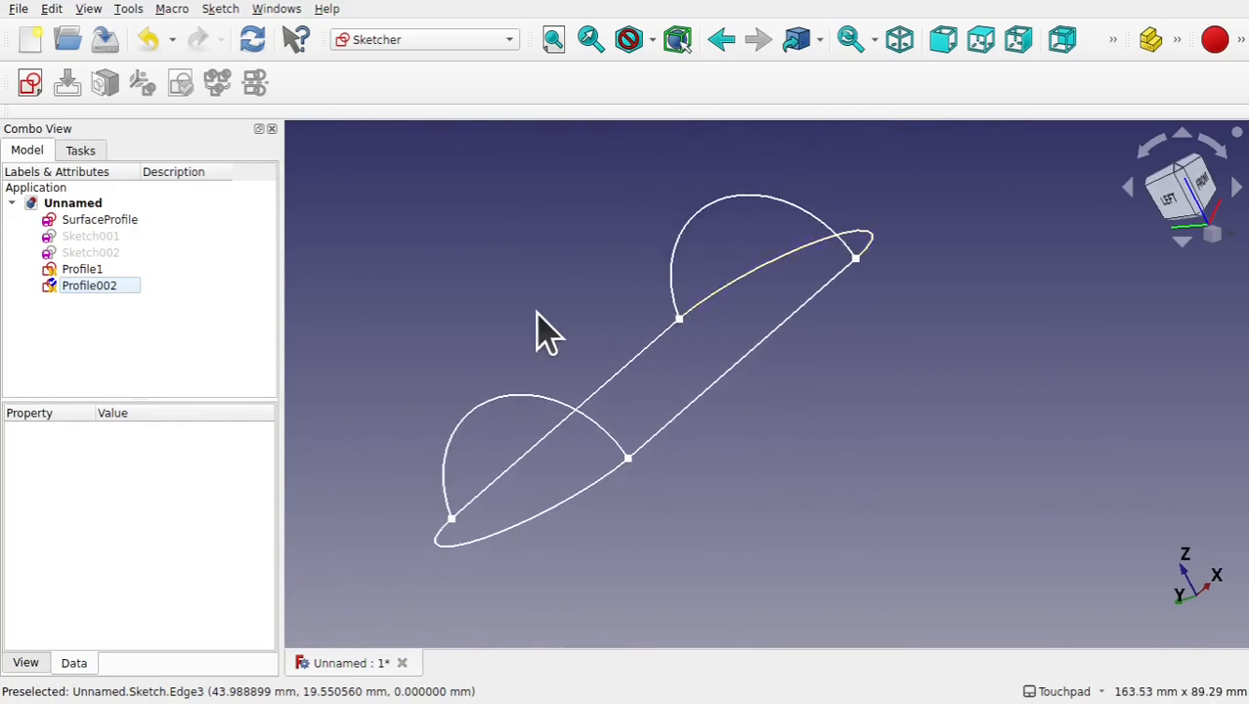
alt+drag(734, 399, 640, 479)
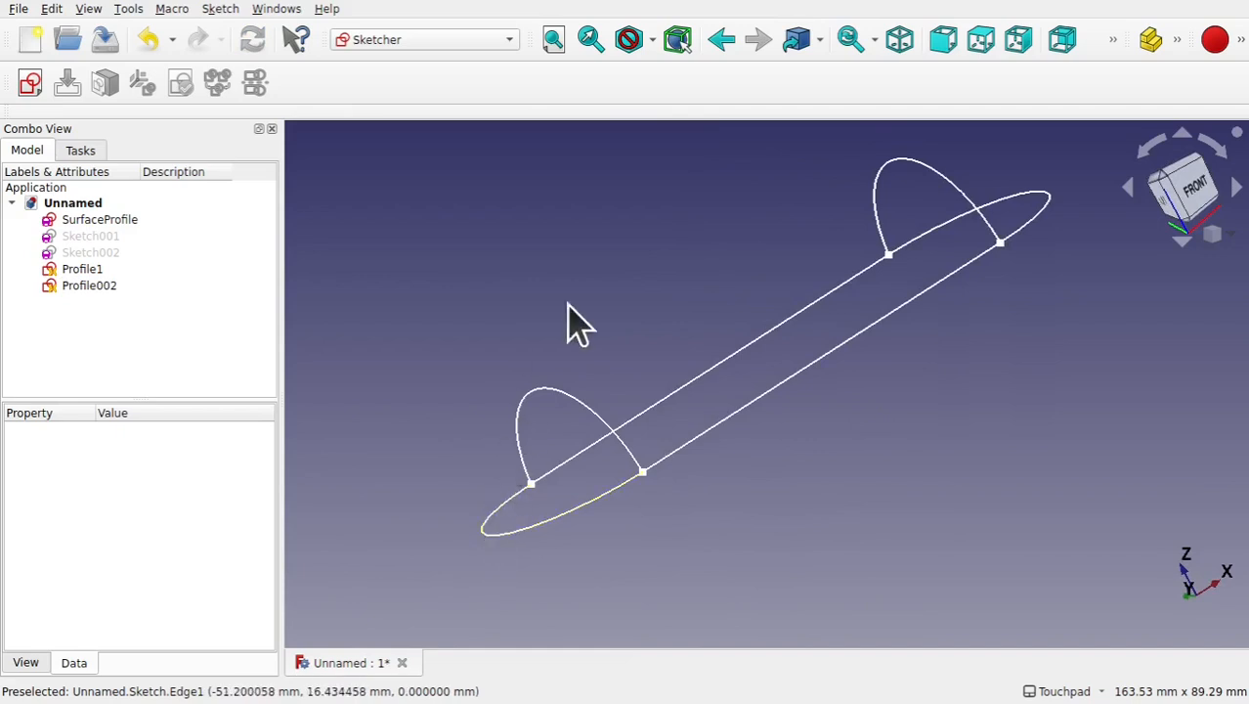
mouse_move(474, 544)
alt+mouse_down()
mouse_move(566, 551)
mouse_move(417, 534)
alt+mouse_up()
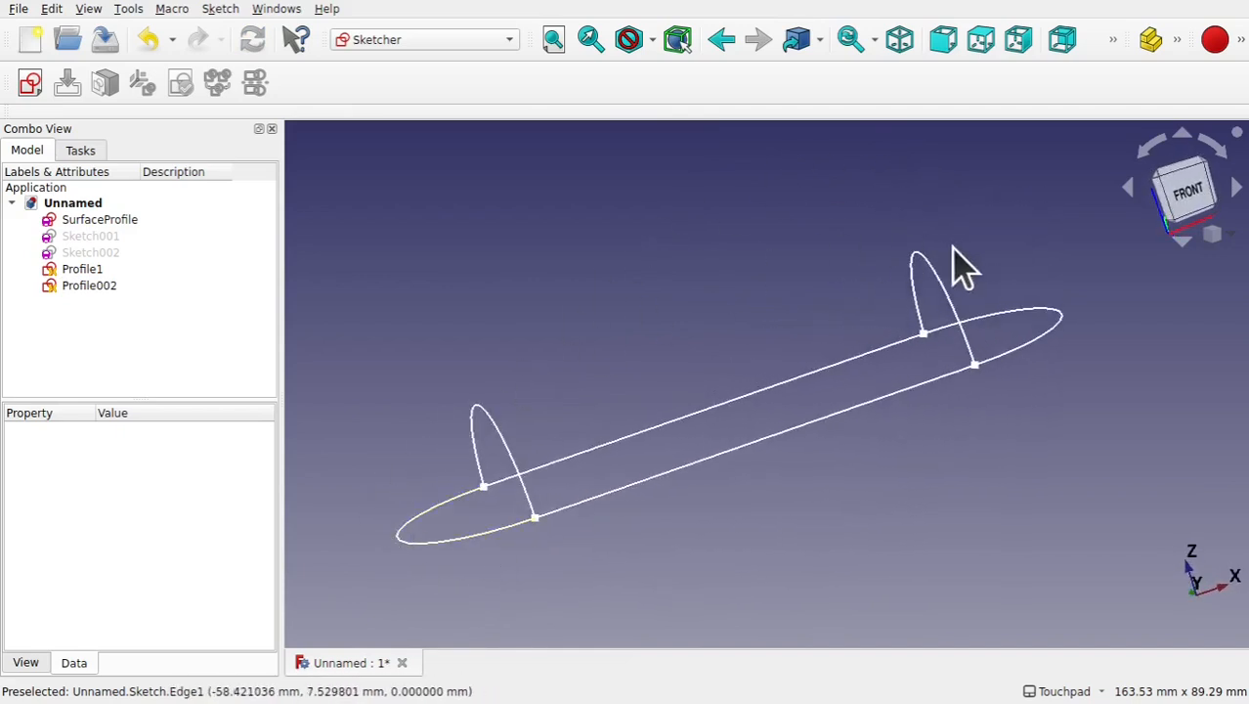
mouse_move(787, 349)
alt+mouse_down()
mouse_move(810, 424)
mouse_move(801, 248)
alt+mouse_up()
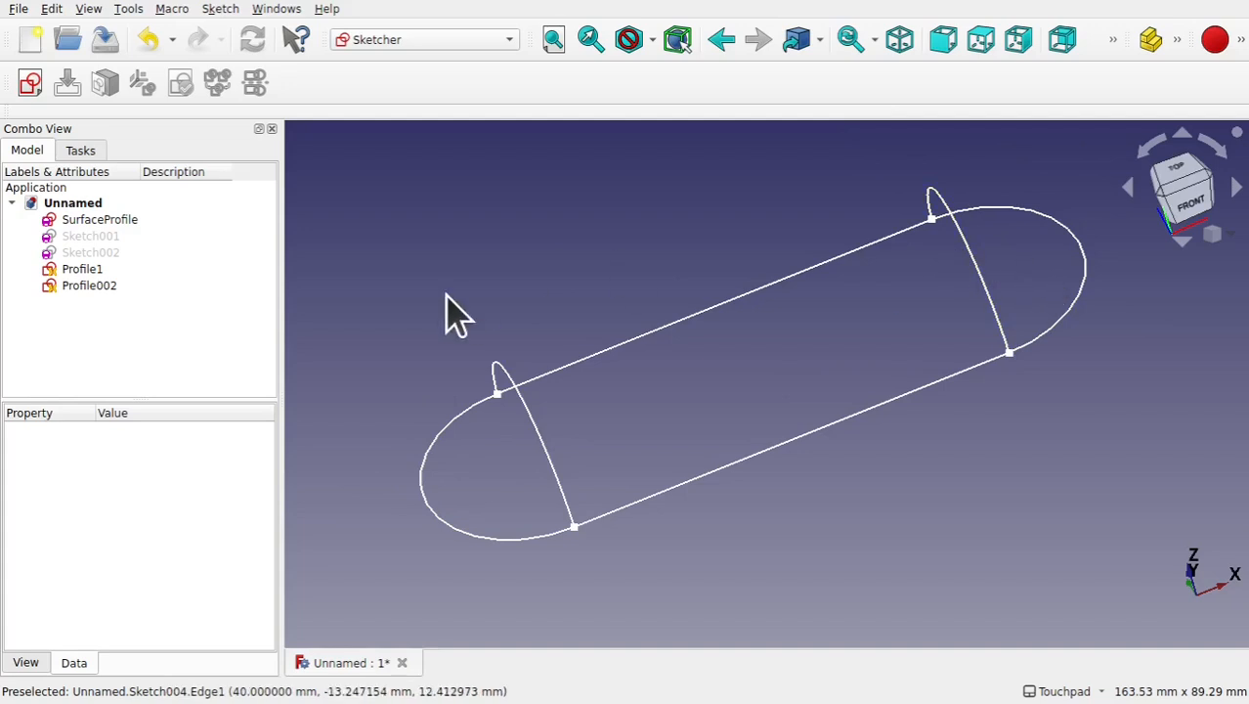
alt+drag(662, 363, 564, 321)
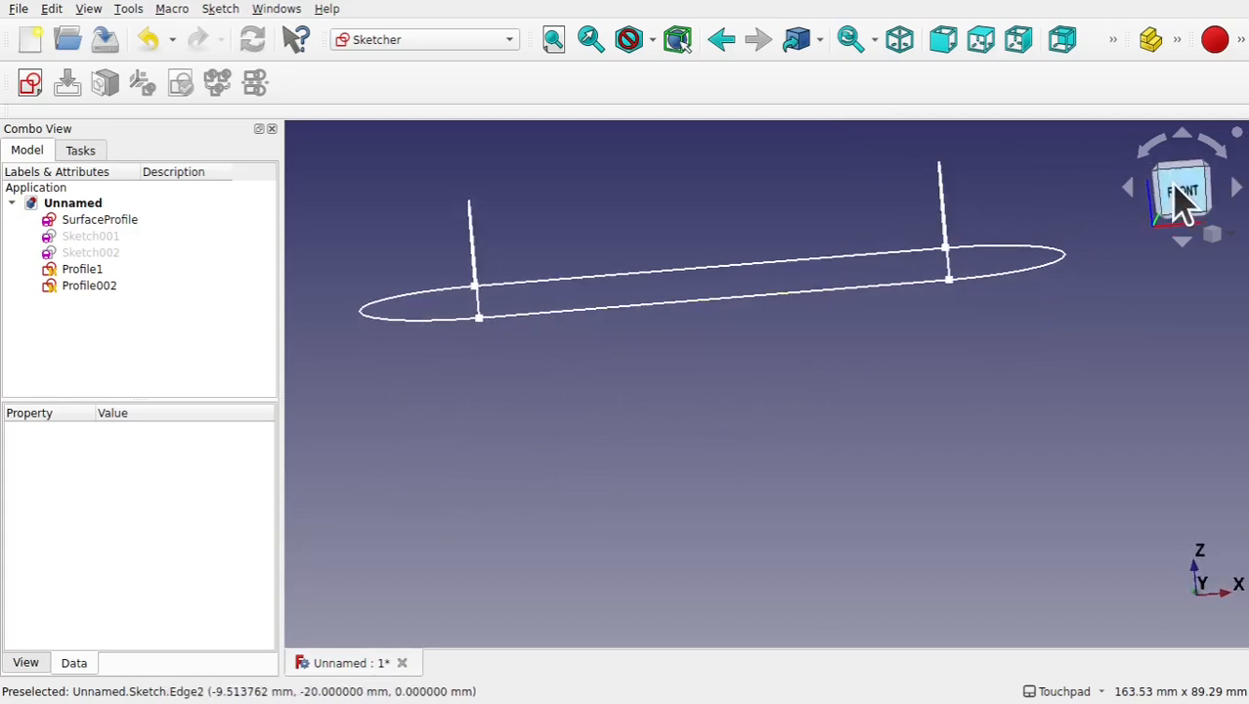
click(1175, 186)
shift+drag(794, 178, 828, 353)
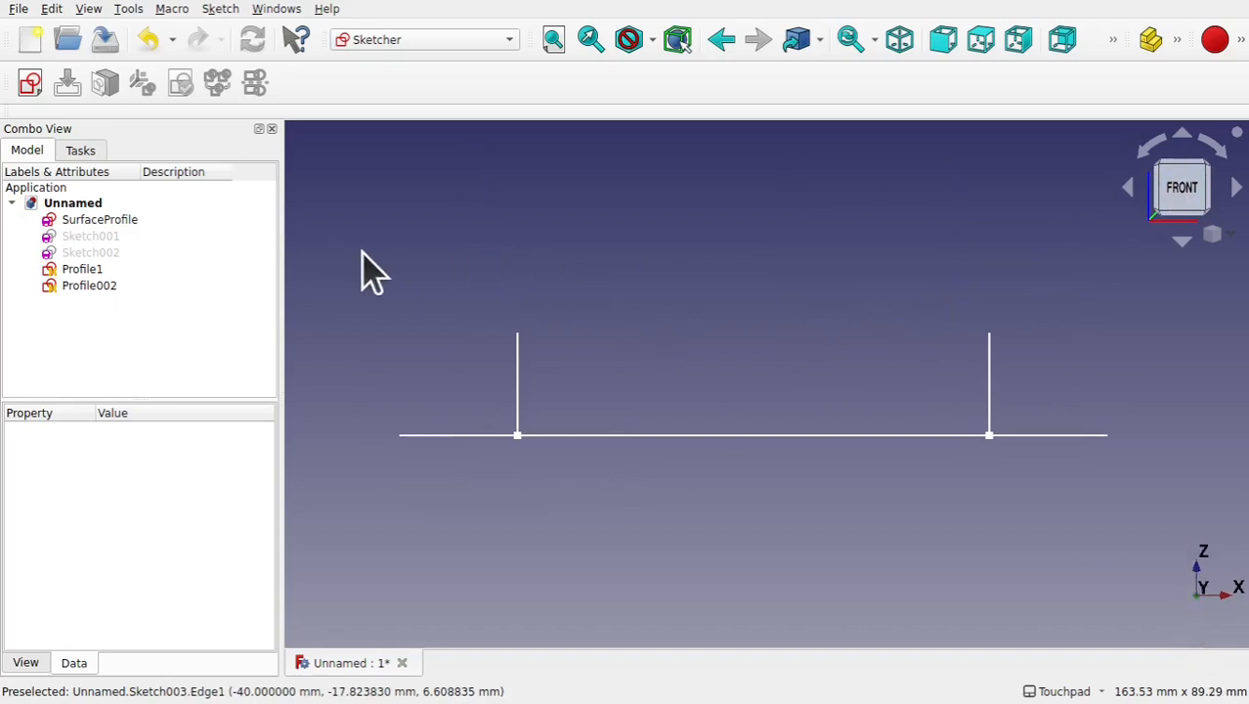
Create an XZ-plane sketch and reference the slot's two end arcs and both upright arc profiles as external geometry.
click(29, 84)
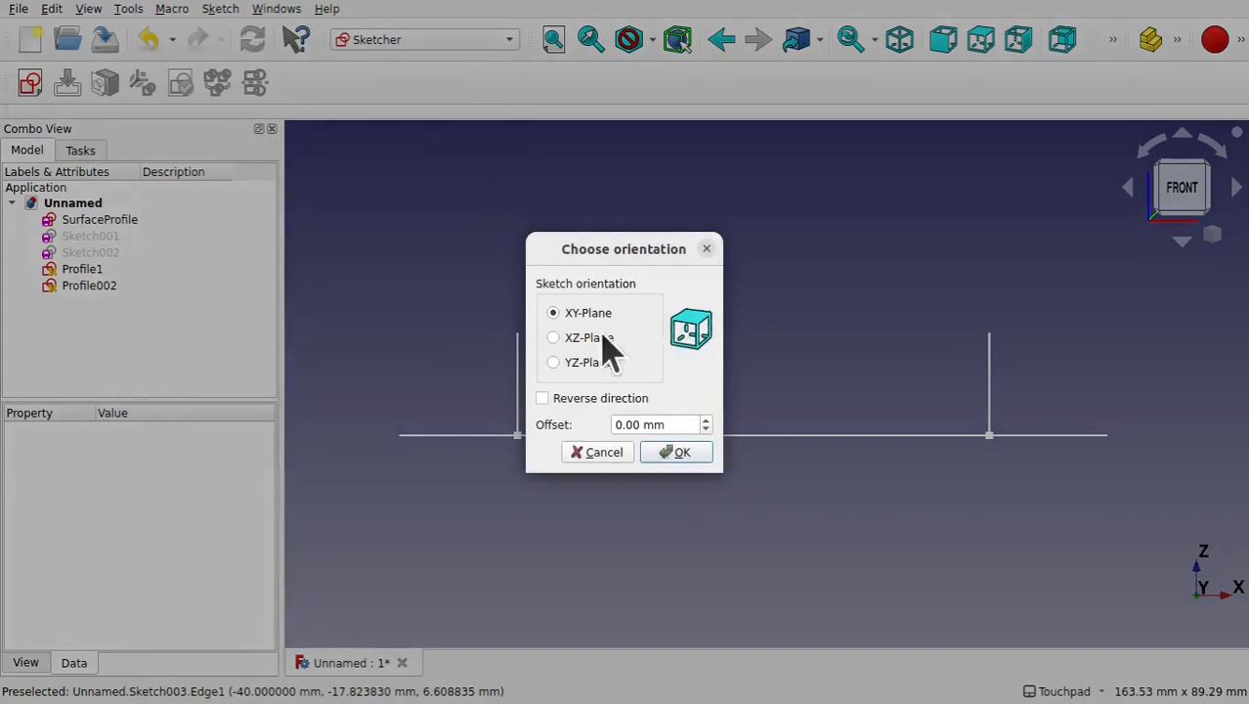
click(676, 453)
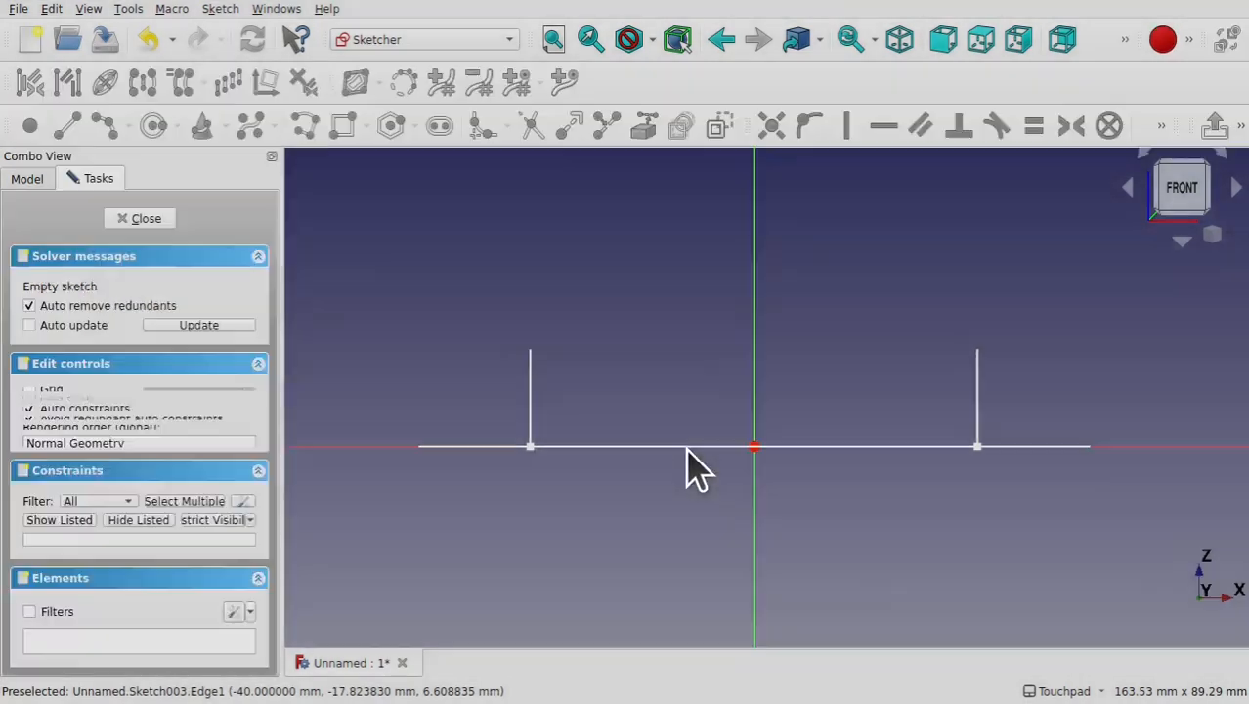
mouse_move(728, 503)
alt+mouse_down()
mouse_move(726, 413)
mouse_move(727, 436)
alt+mouse_up()
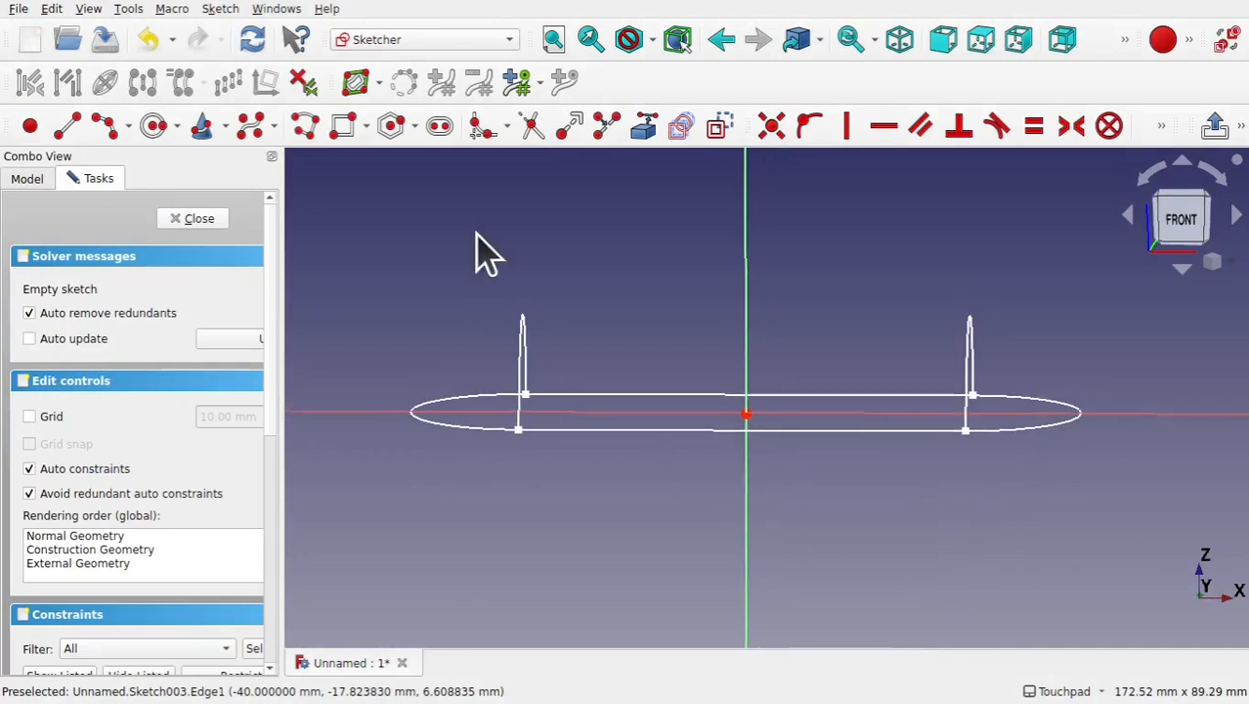
click(644, 131)
click(428, 406)
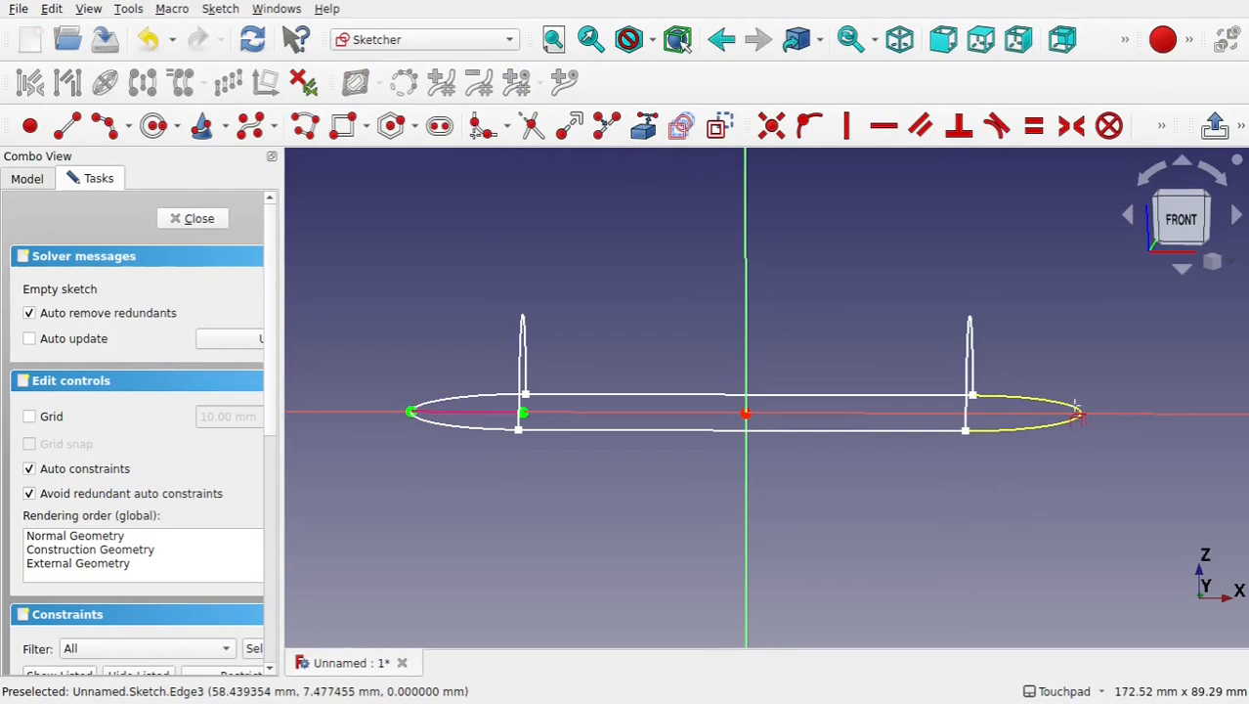
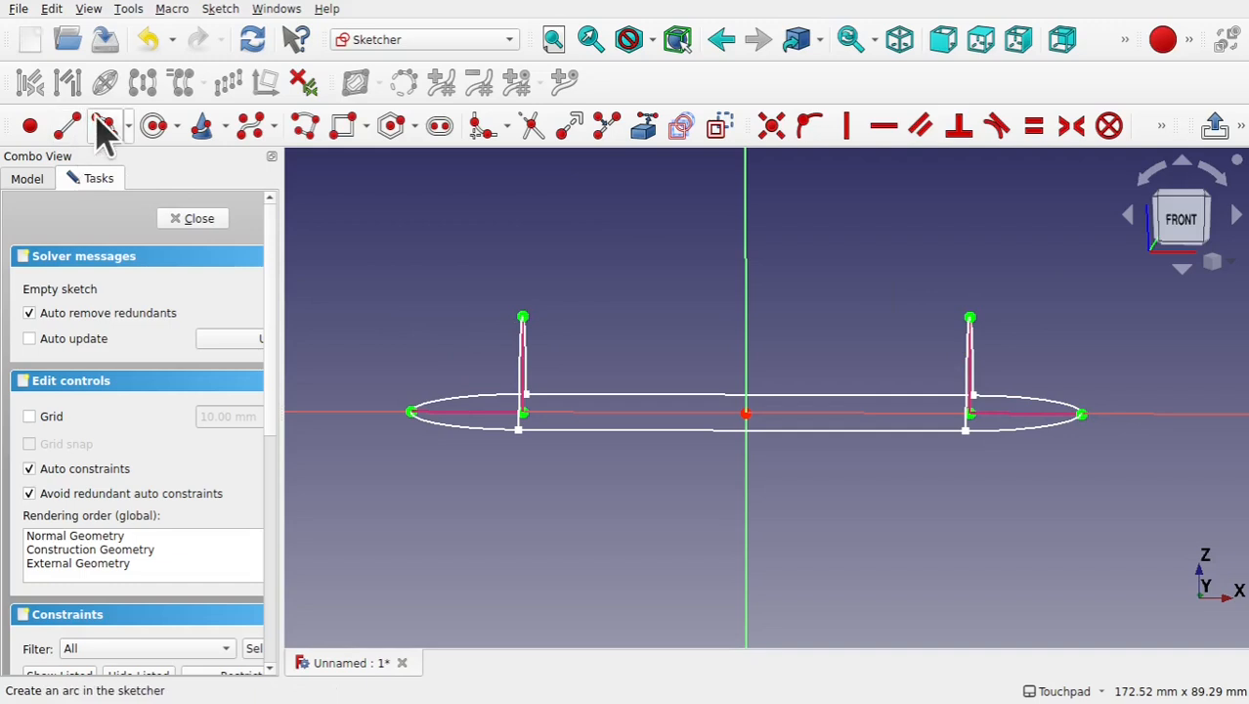
Draw an outward-bulging three-point arc from the slot's left tip to the apex of the left upright profile.
click(262, 129)
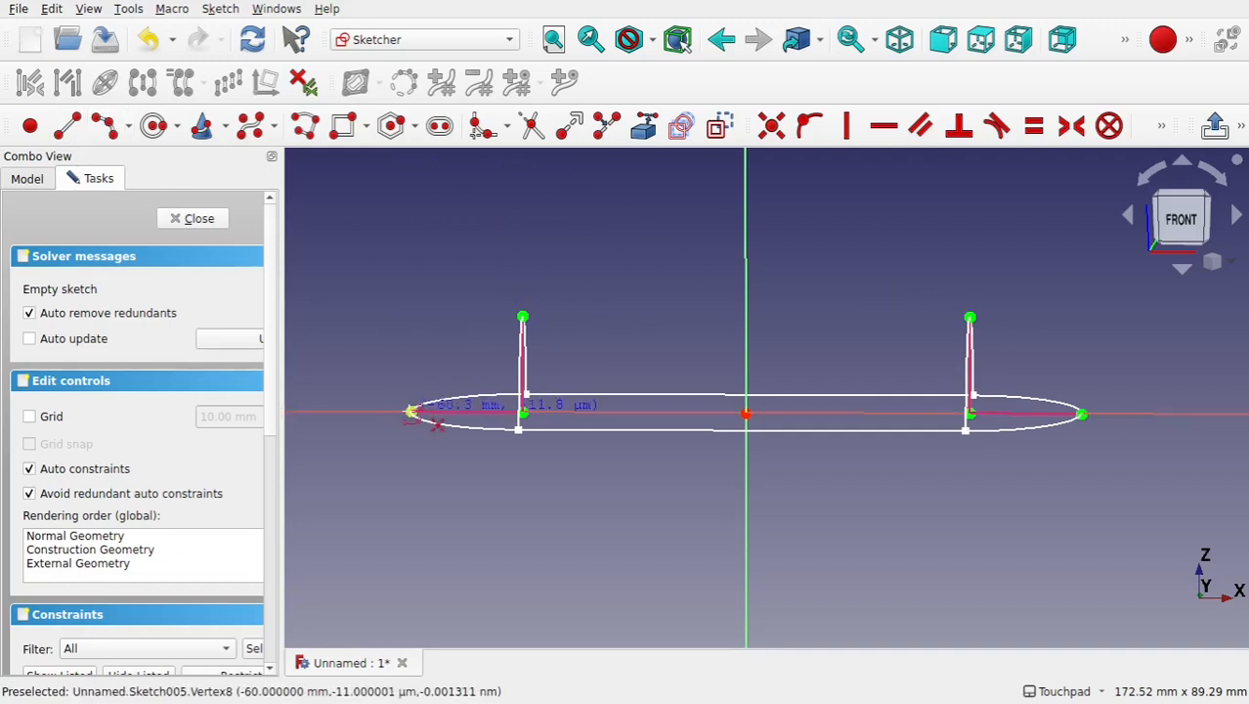
click(411, 412)
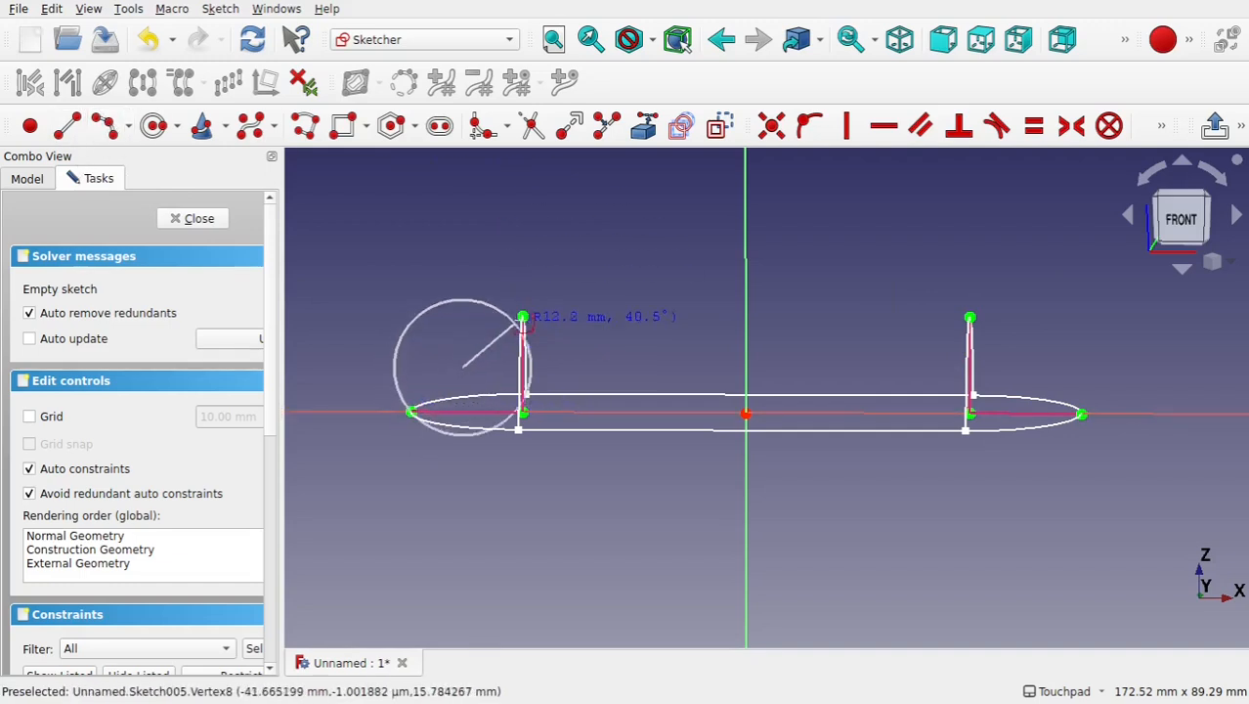
click(524, 316)
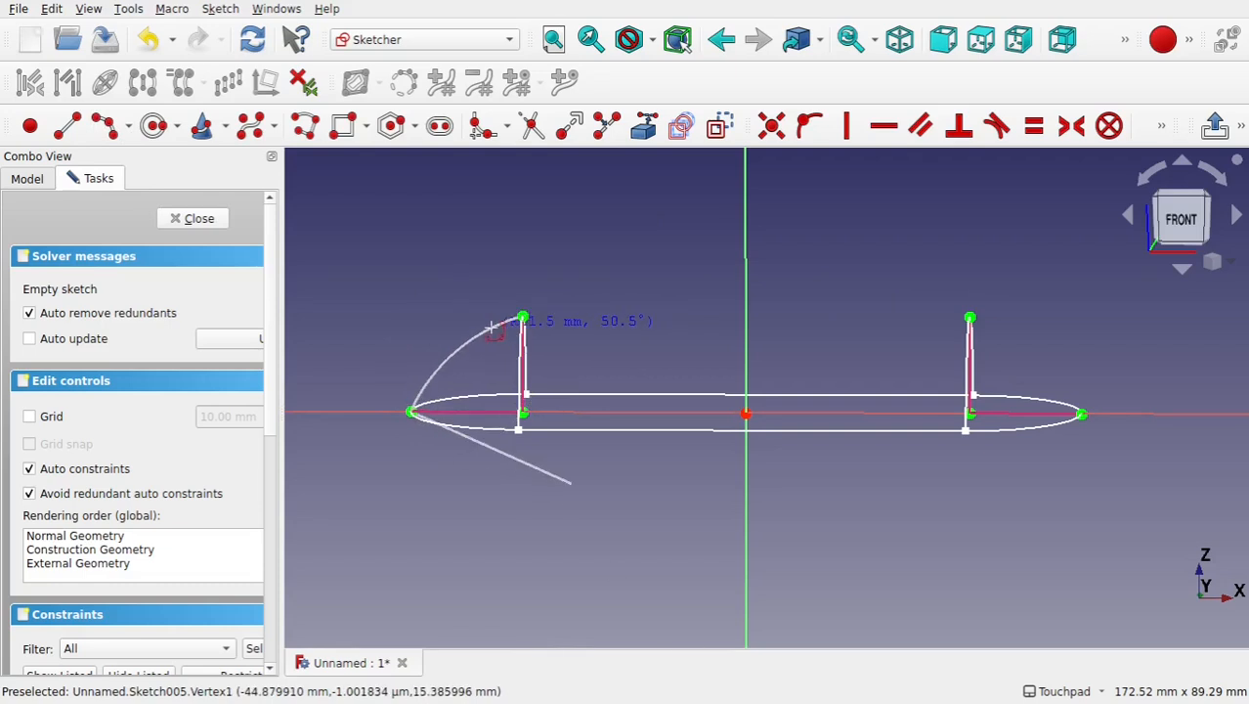
click(572, 484)
Continue with a shallow three-point arc between the two profile apexes and another from the right apex down to the slot's right tip.
click(524, 317)
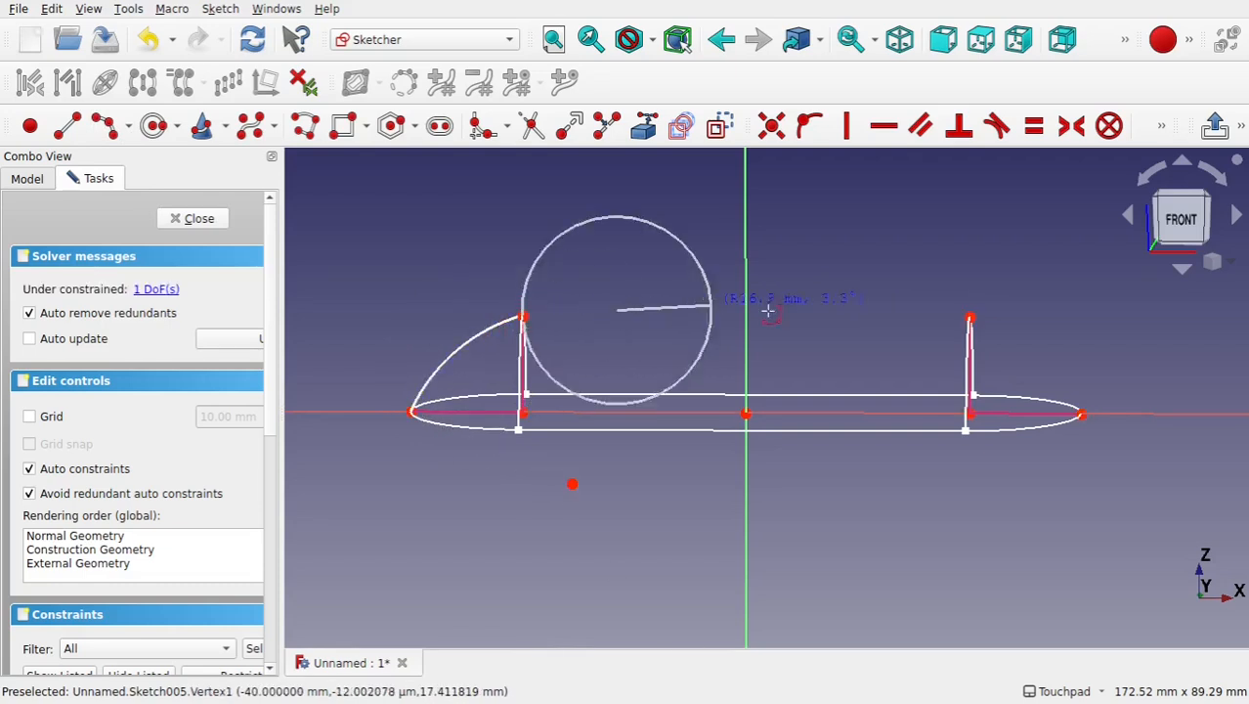
click(969, 319)
click(908, 305)
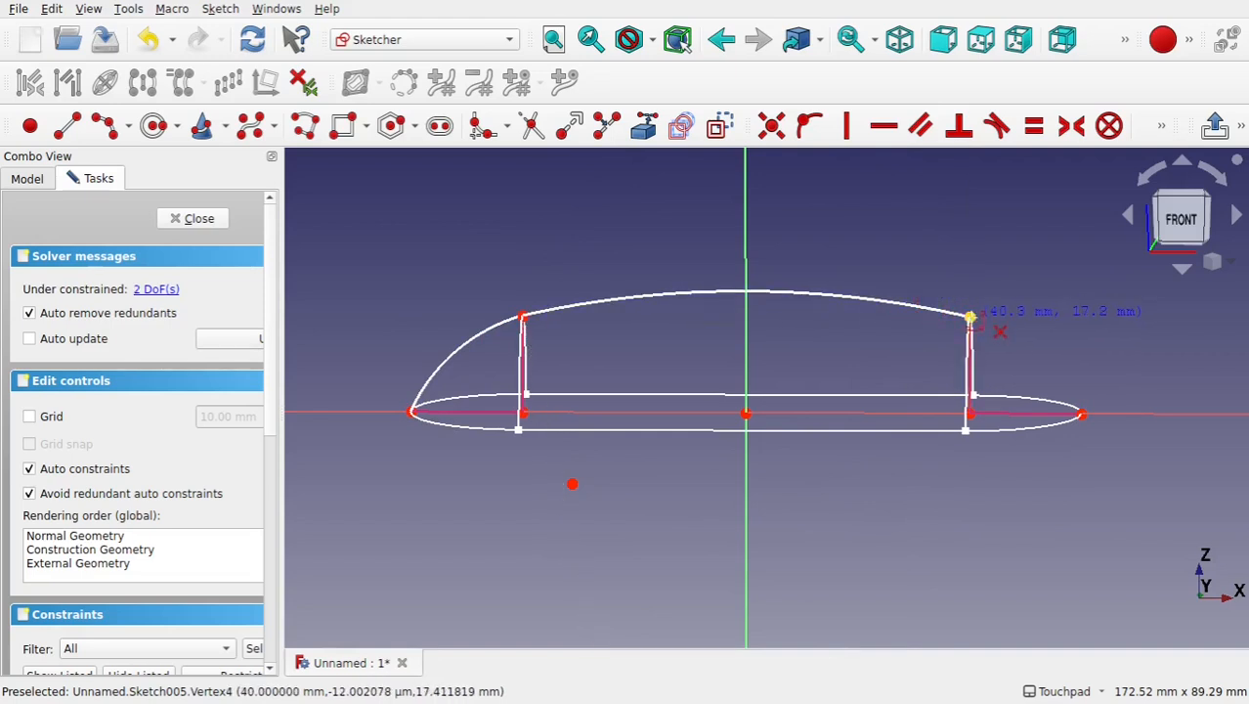
click(969, 318)
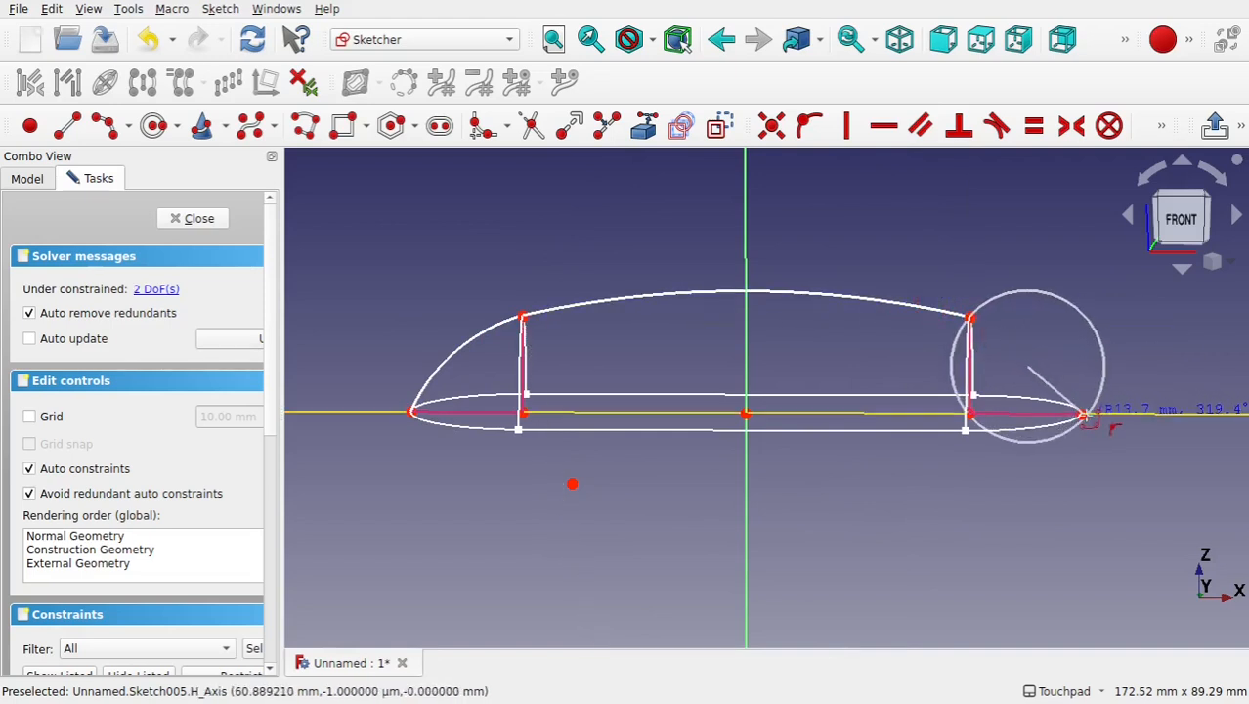
click(1083, 414)
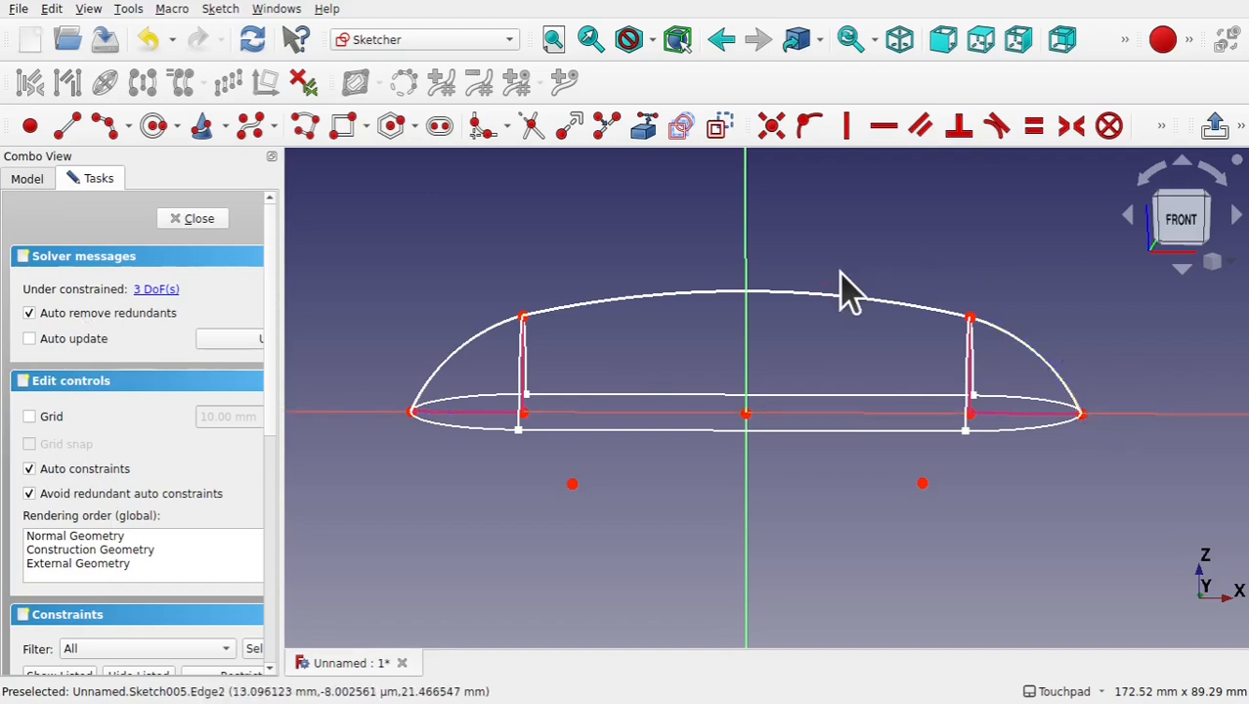
Constrain the left end arc tangent to the long middle arc at their shared apex.
click(465, 357)
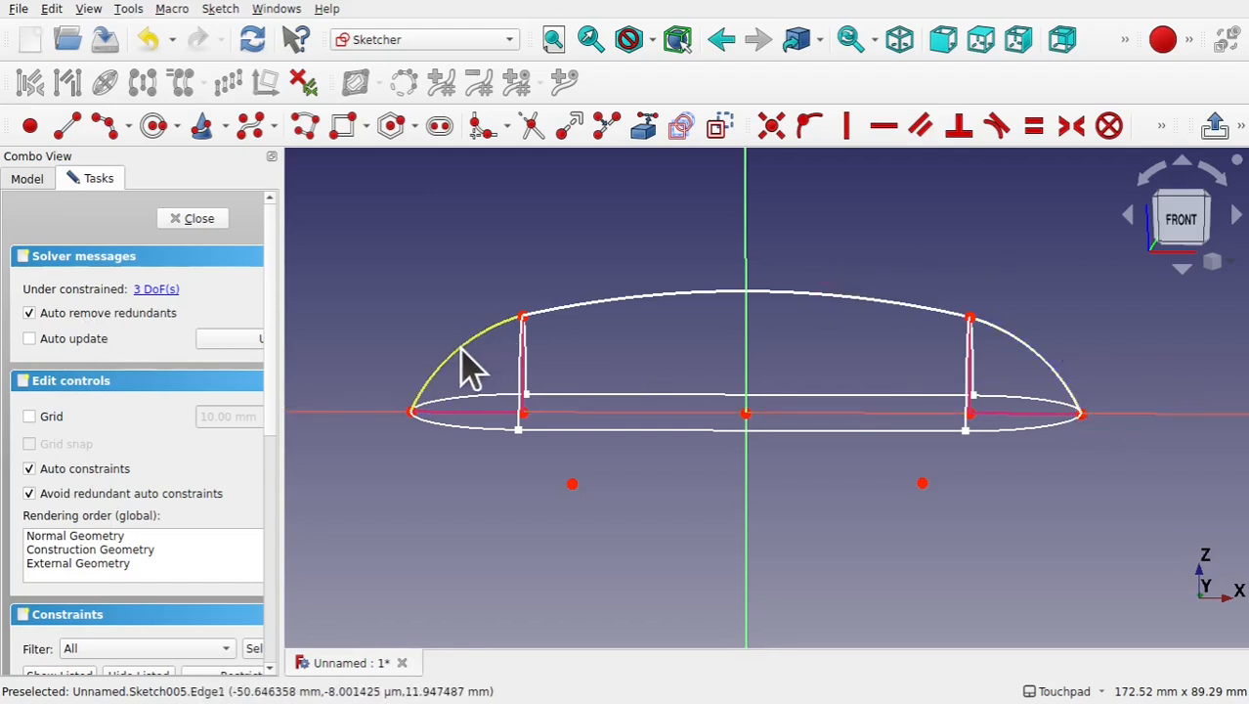
click(650, 305)
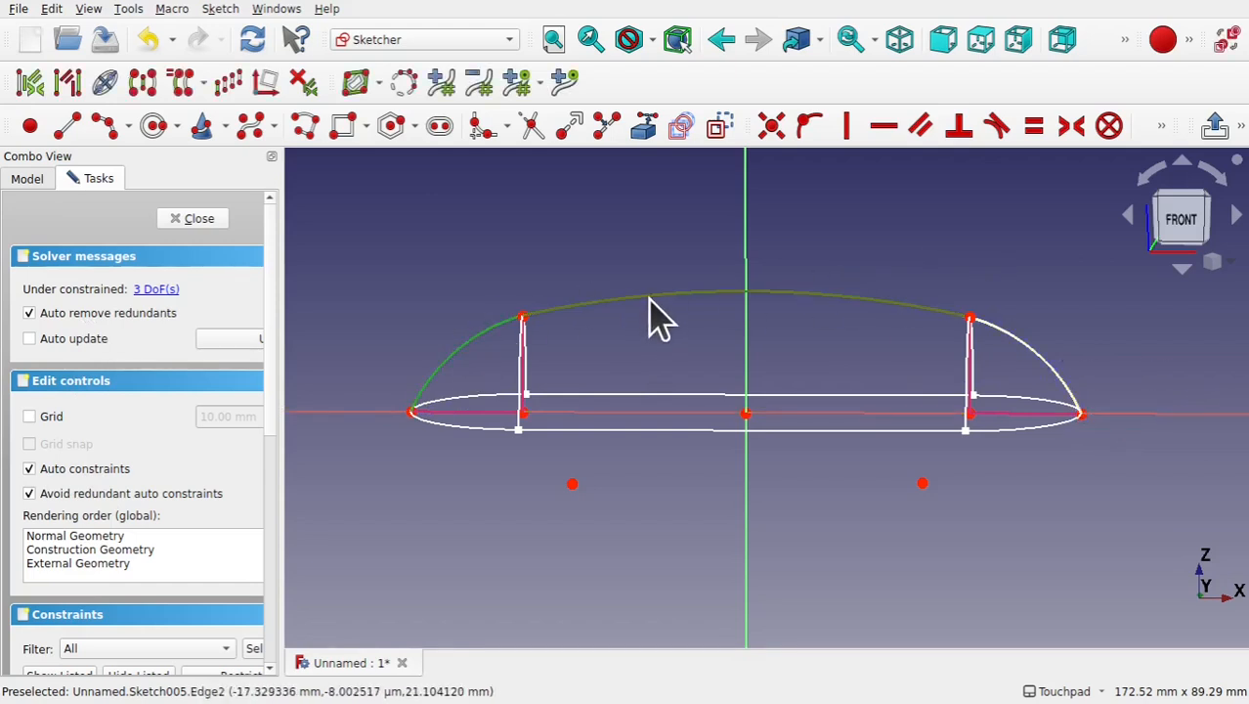
click(1007, 135)
click(626, 409)
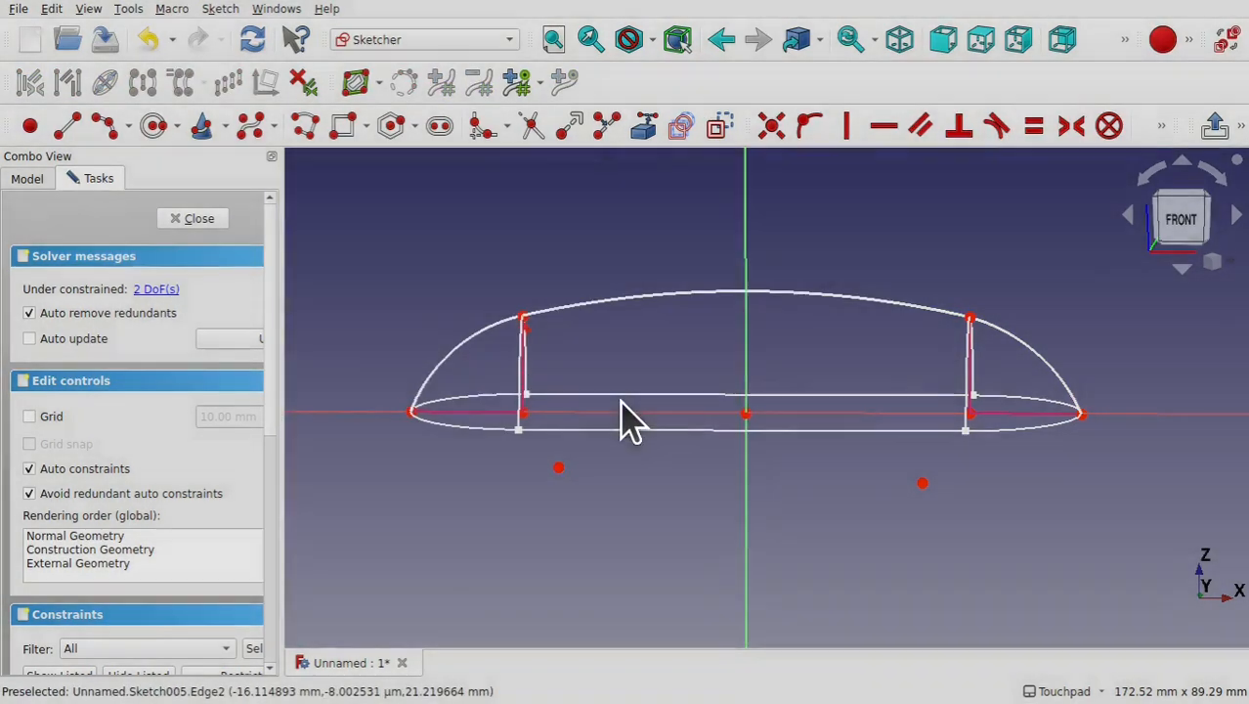
Make the right-hand arc tangent to the top arc, then pull the top arc upward to increase its curvature.
click(1038, 367)
click(934, 313)
click(996, 129)
click(625, 407)
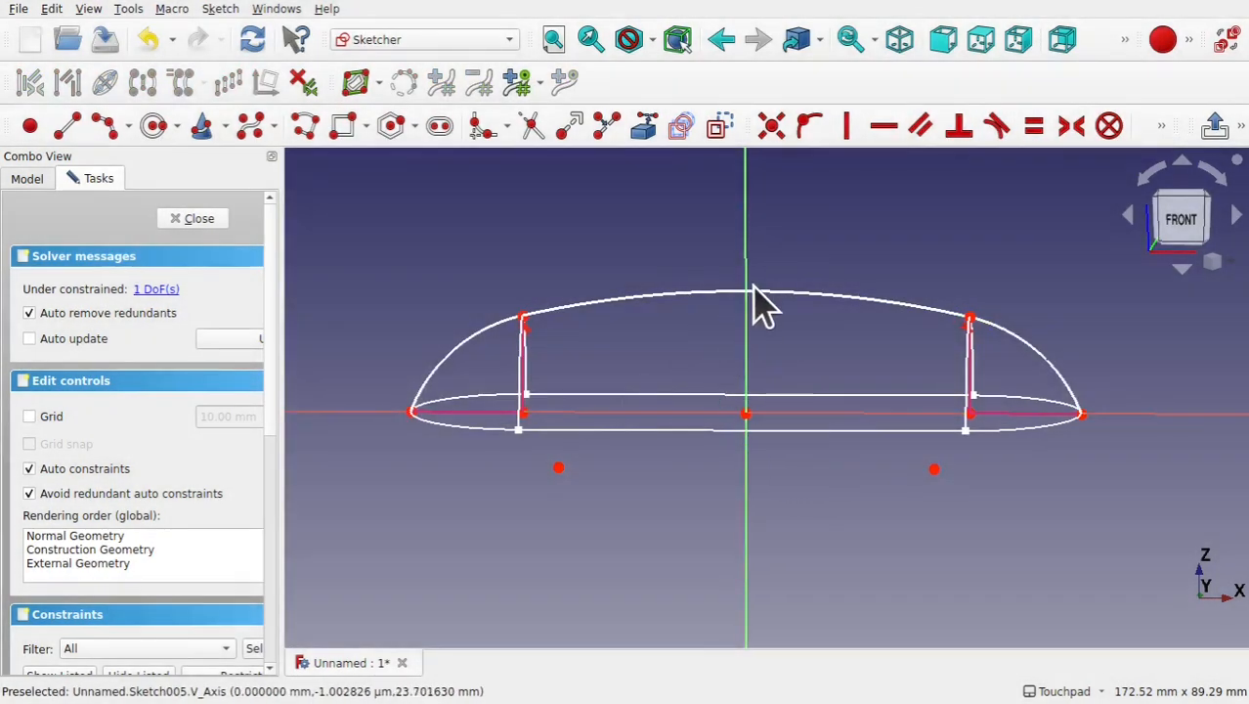
drag(748, 284, 777, 298)
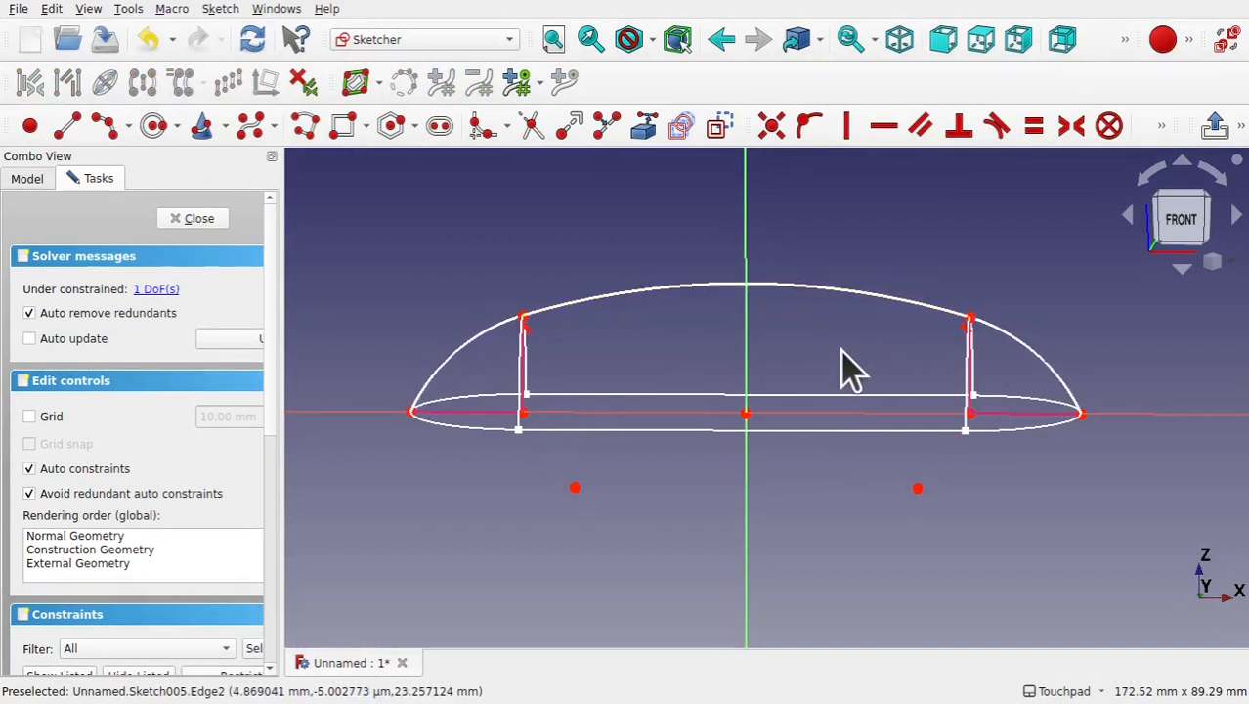
Make Sketch002 and Sketch001 visible as references while Sketch005 stays open for editing.
click(36, 180)
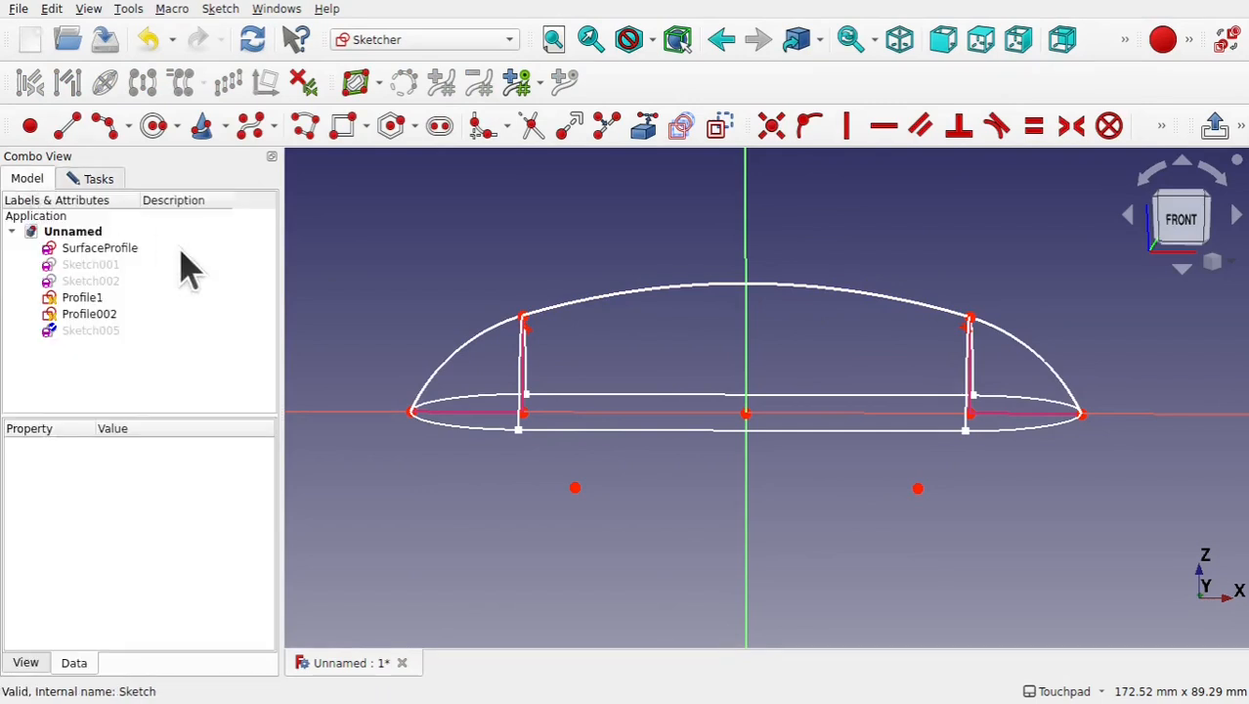
click(98, 281)
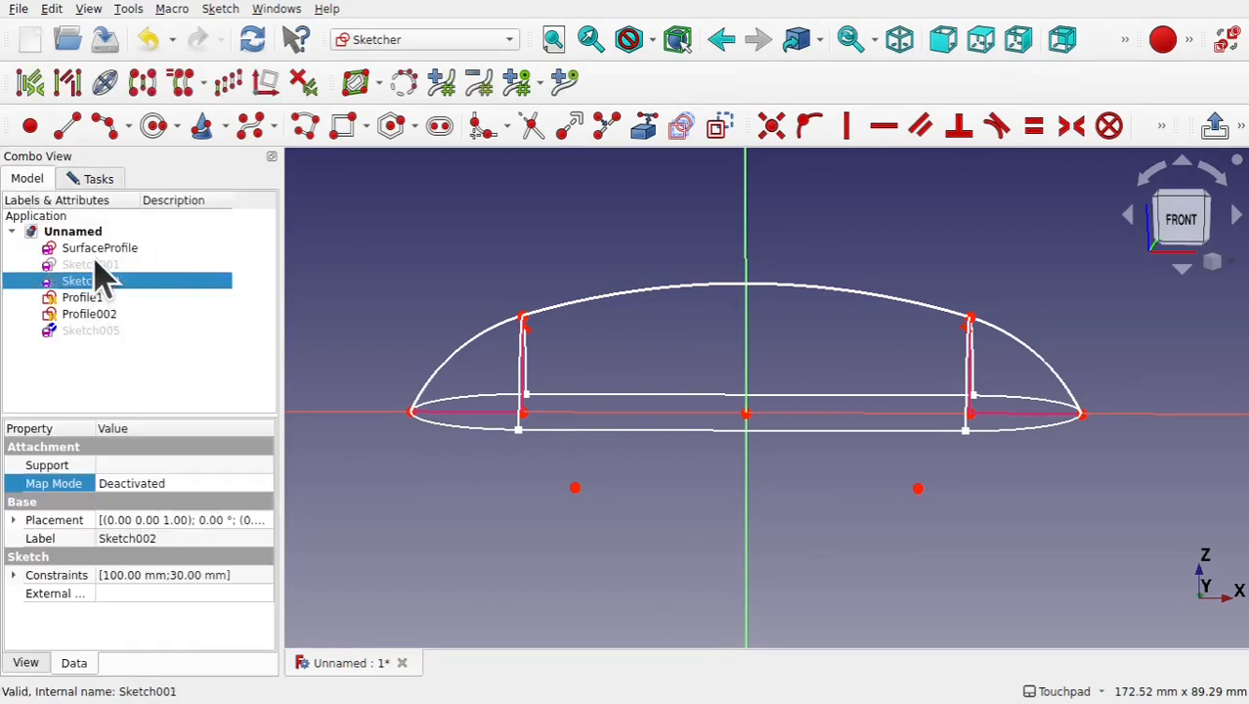
key(space)
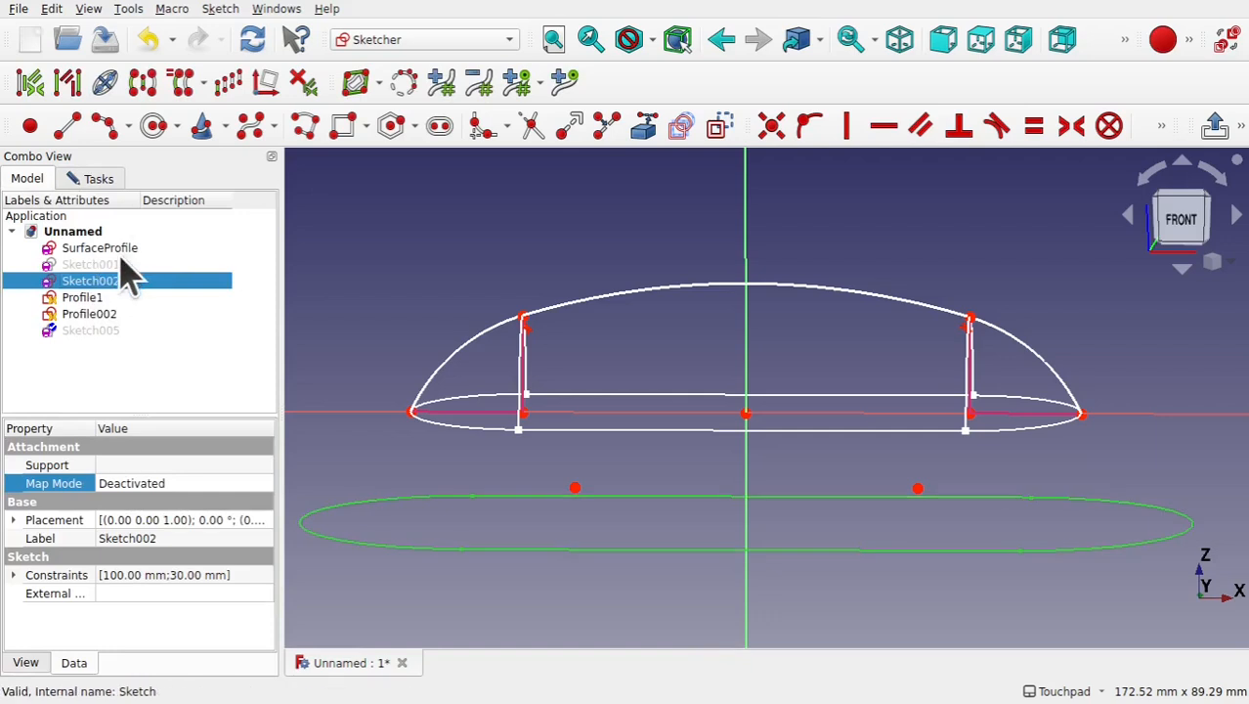
click(108, 264)
key(space)
click(669, 363)
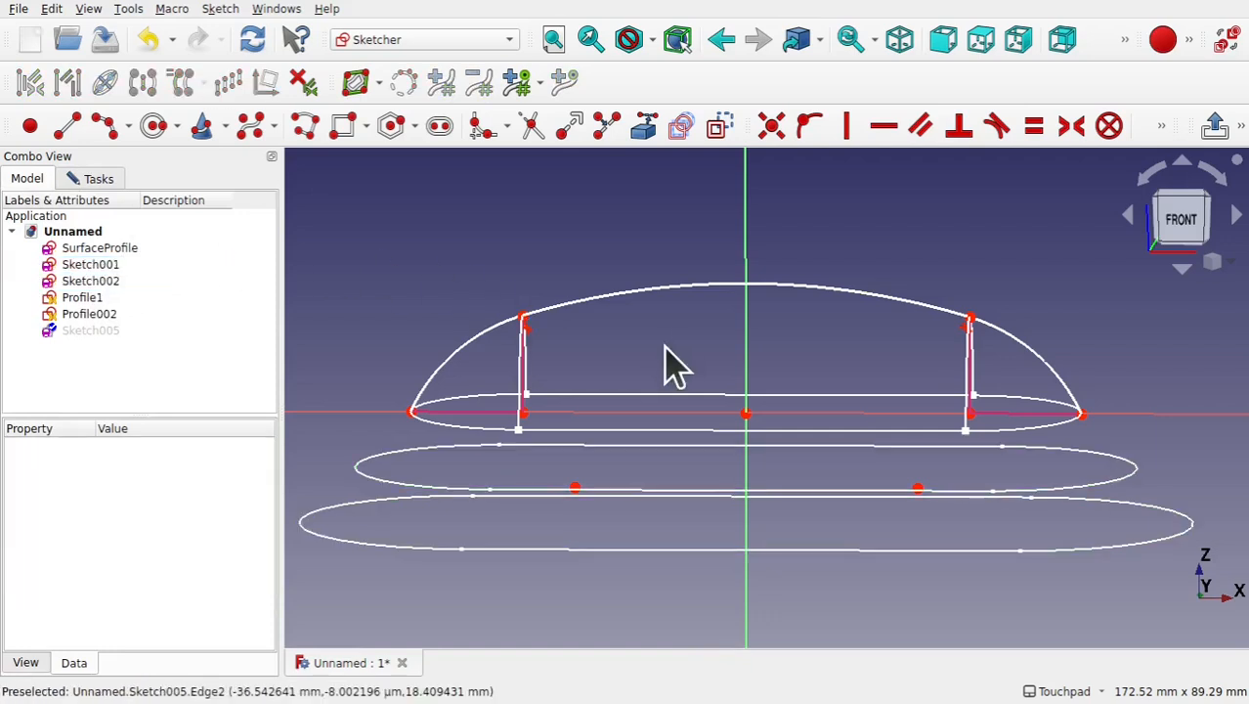
Draw a line from the left arc's lower endpoint outward and down to about (-85, -28) mm.
shift+middle_drag(690, 354, 756, 280)
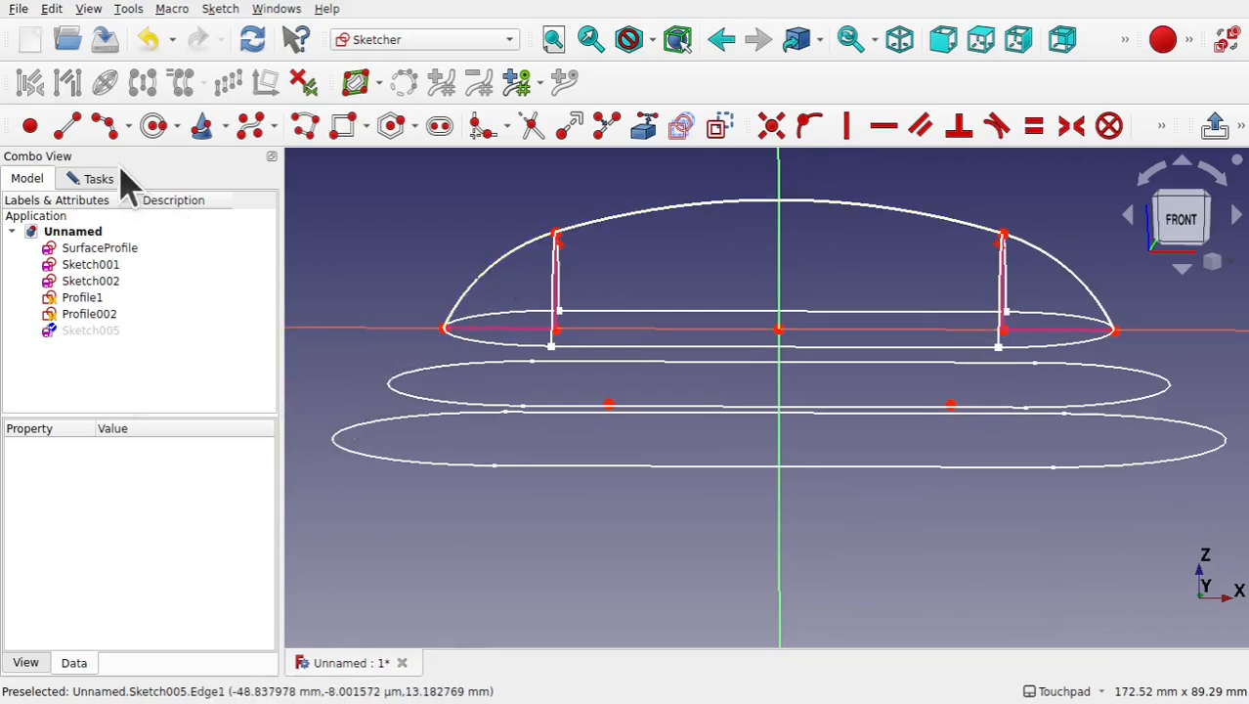
click(68, 127)
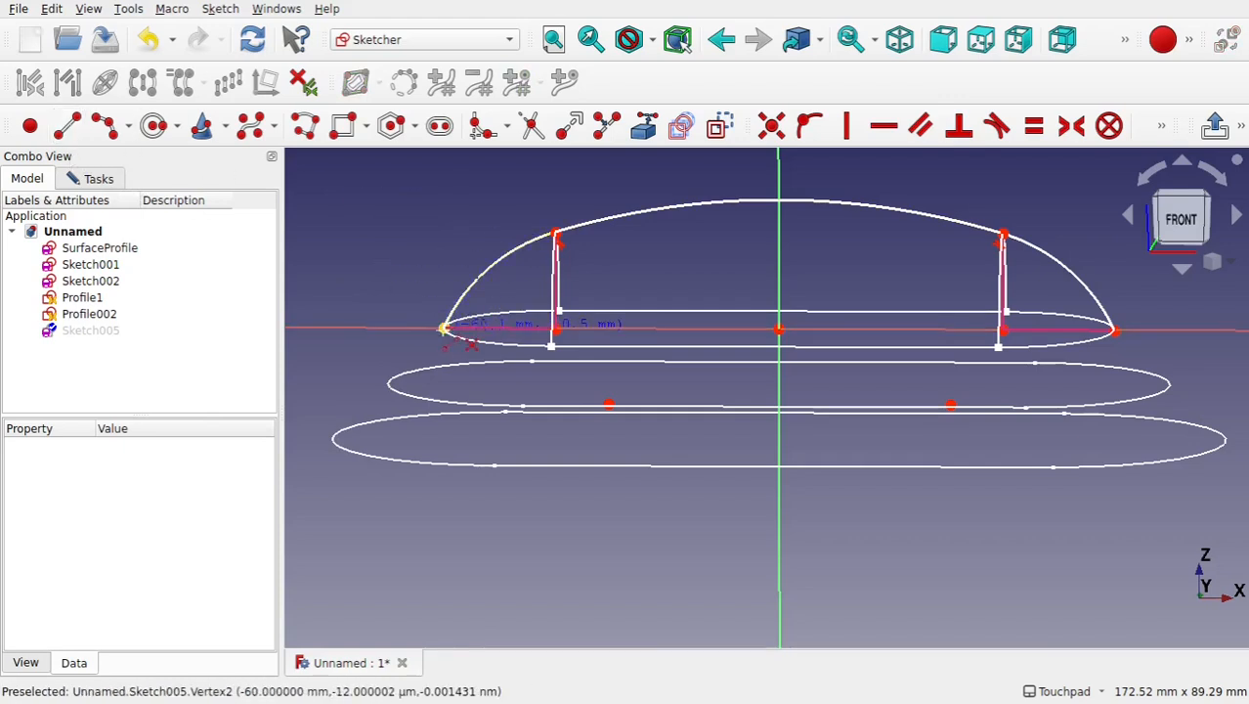
click(445, 329)
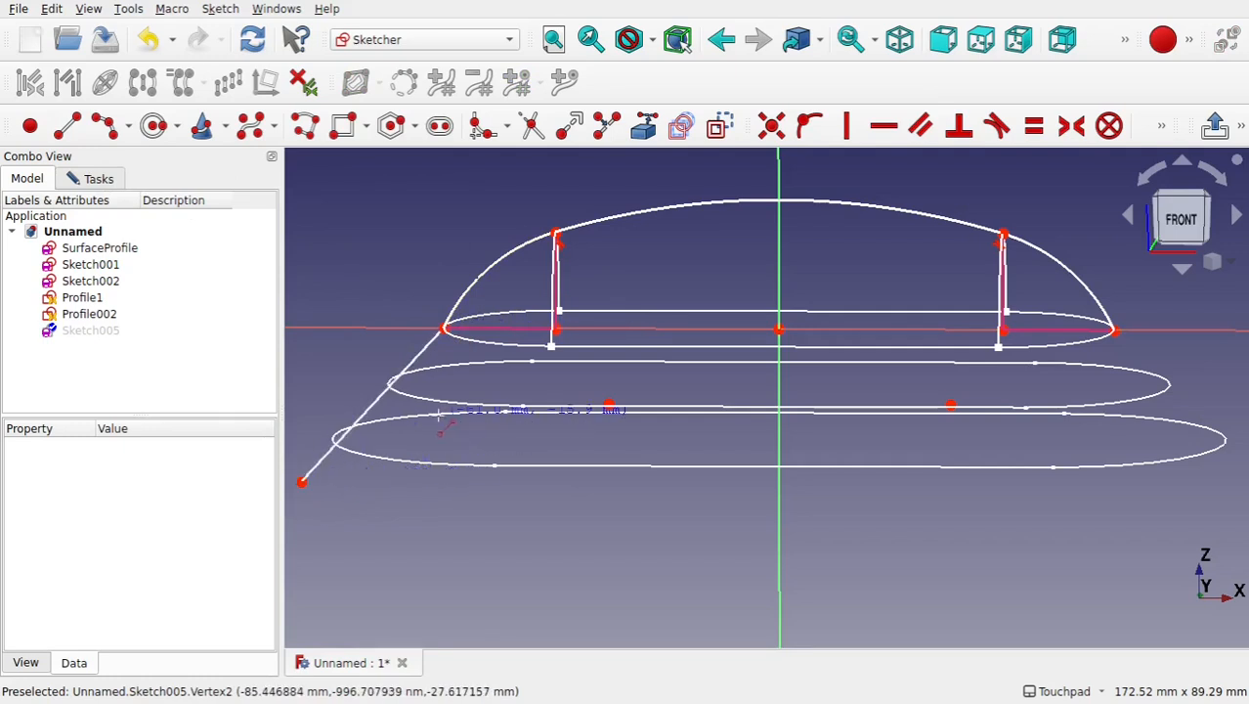
Make the new lower-left line tangent to the left-hand arc.
click(370, 427)
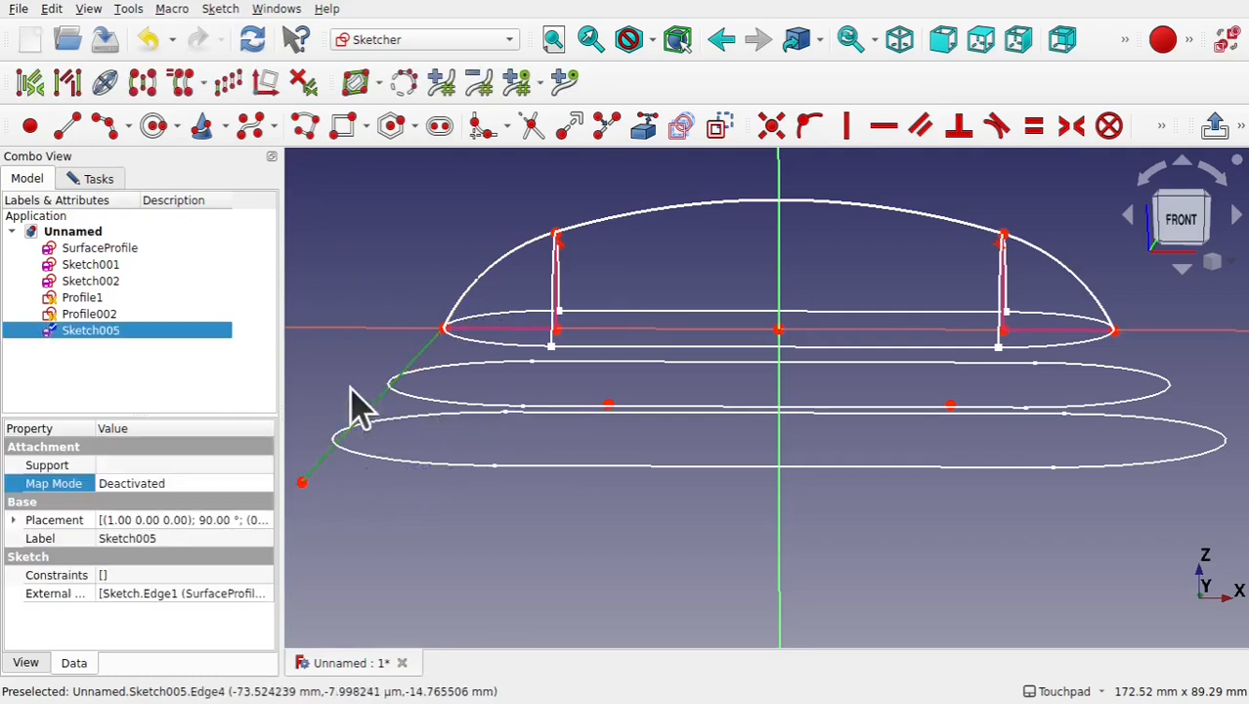
click(498, 279)
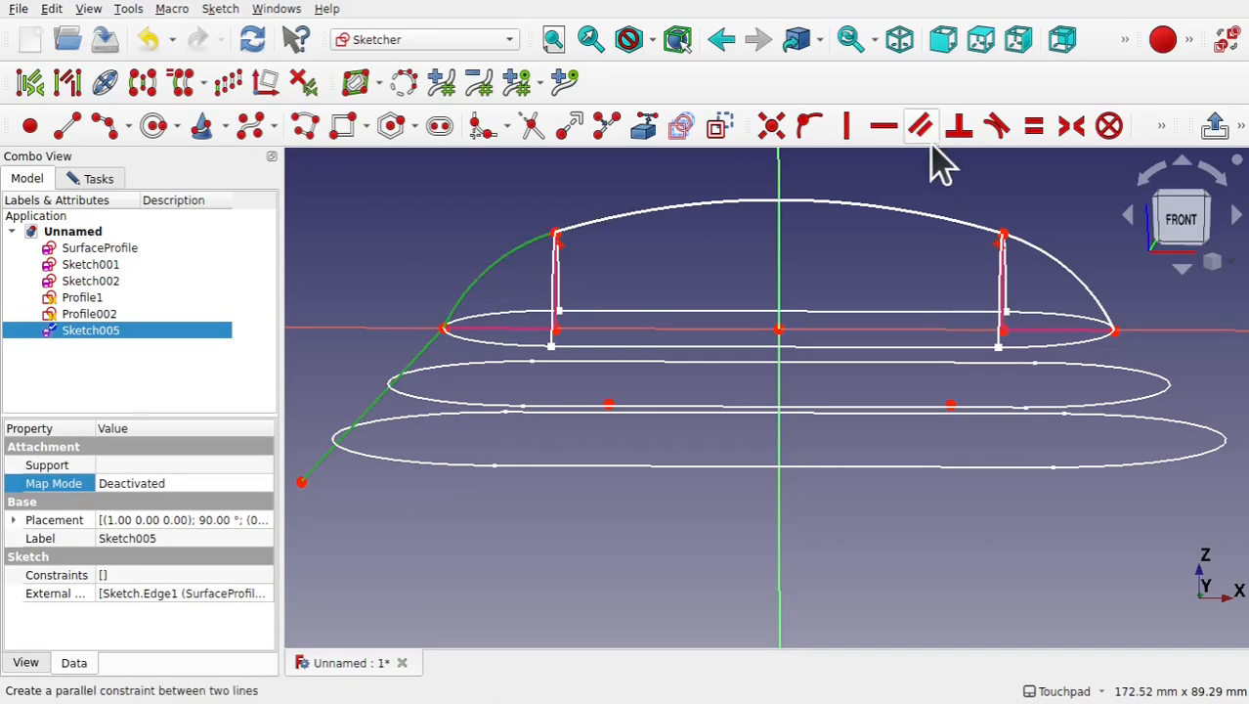
click(993, 127)
click(605, 405)
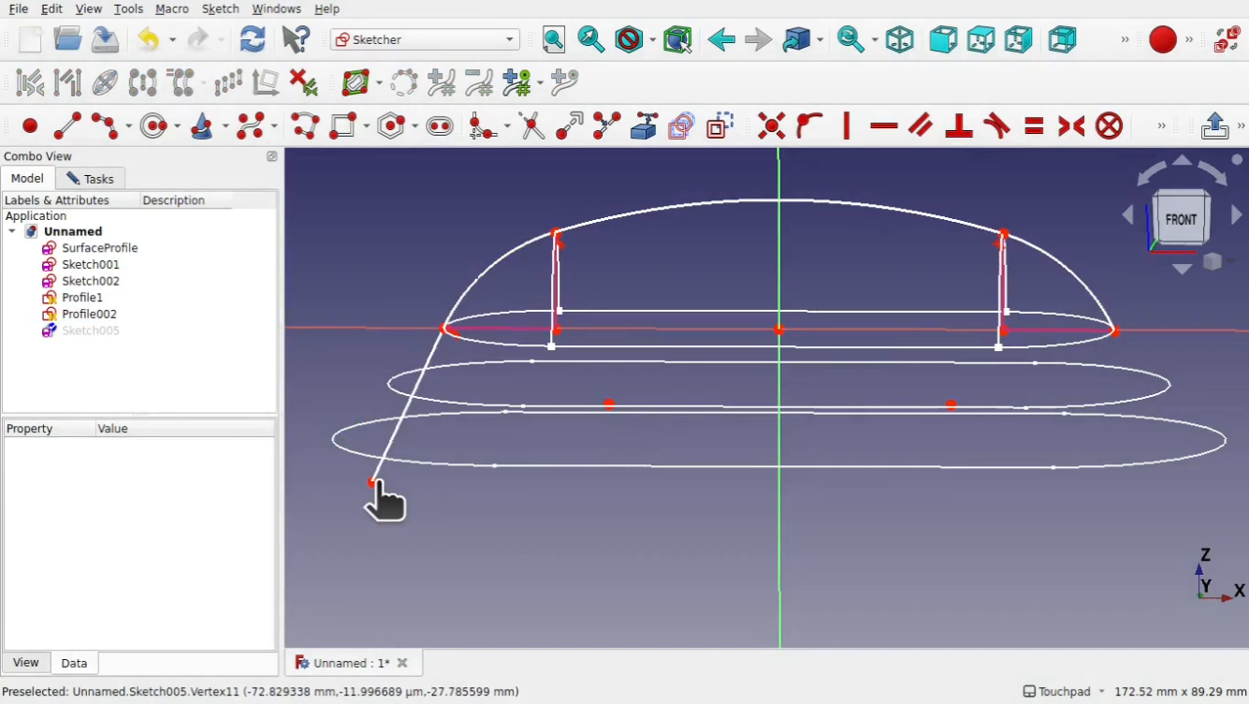
Move the line's free end onto the left end of Sketch001's outline and lower the top arc's centre to flatten it.
drag(372, 483, 396, 379)
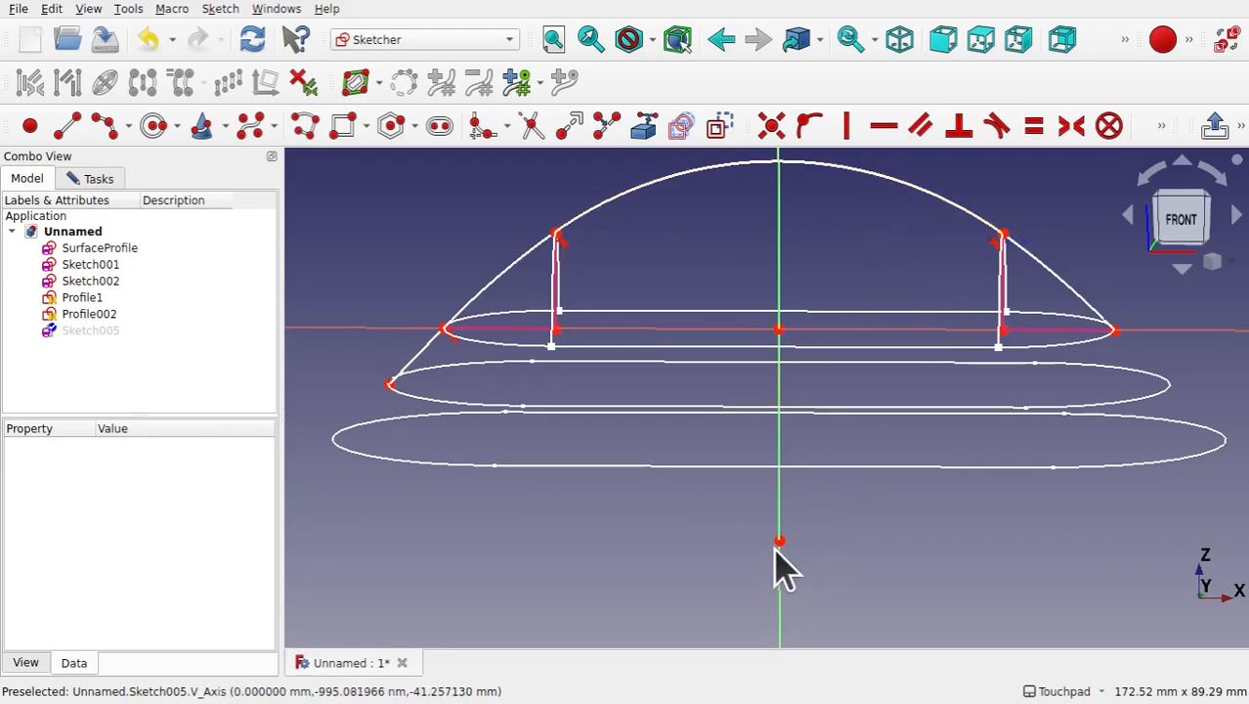
drag(779, 540, 783, 637)
scroll(873, 628, down, 3)
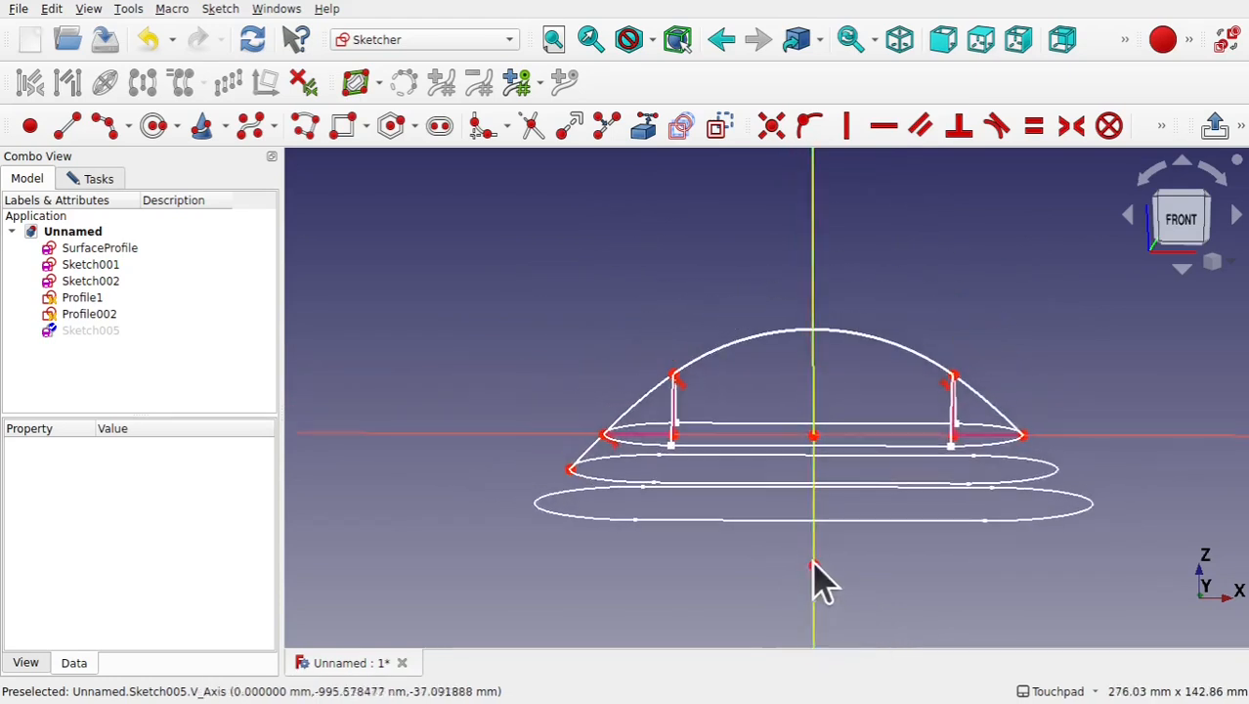
drag(824, 547, 812, 578)
Reference Sketch001's left-end curve as external geometry and make the line's lower endpoint coincident with its left endpoint.
click(643, 125)
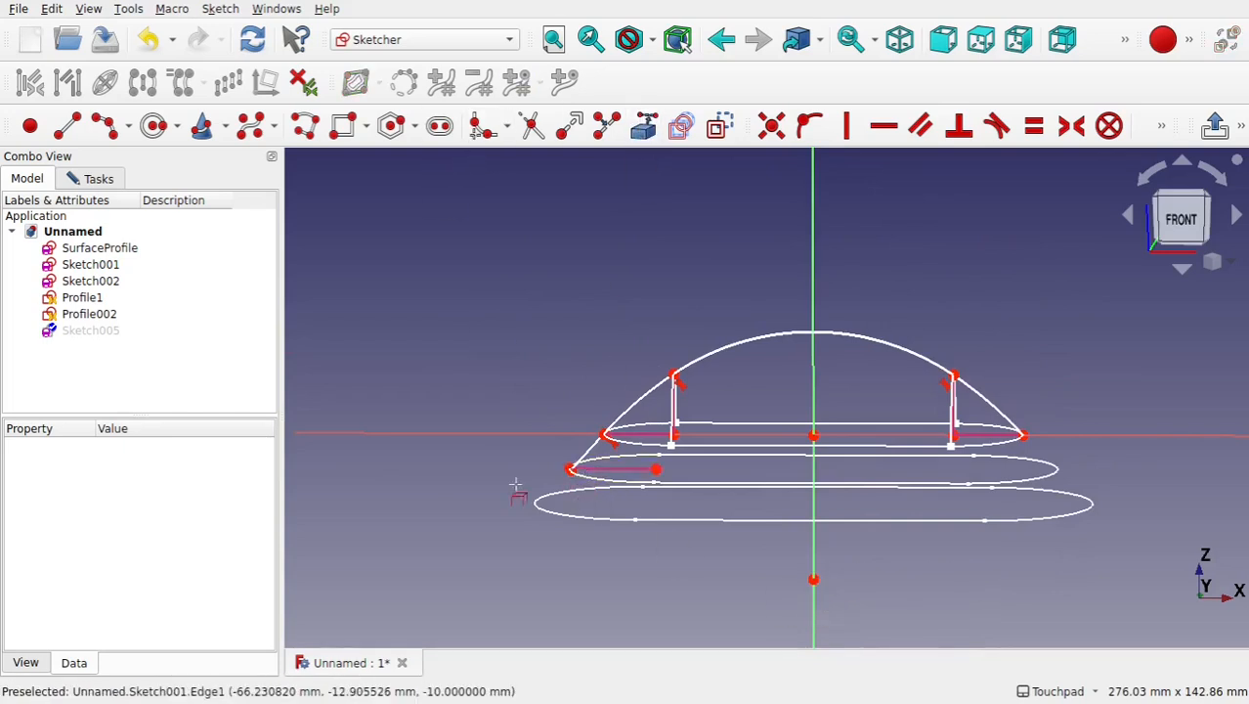
scroll(535, 455, up, 3)
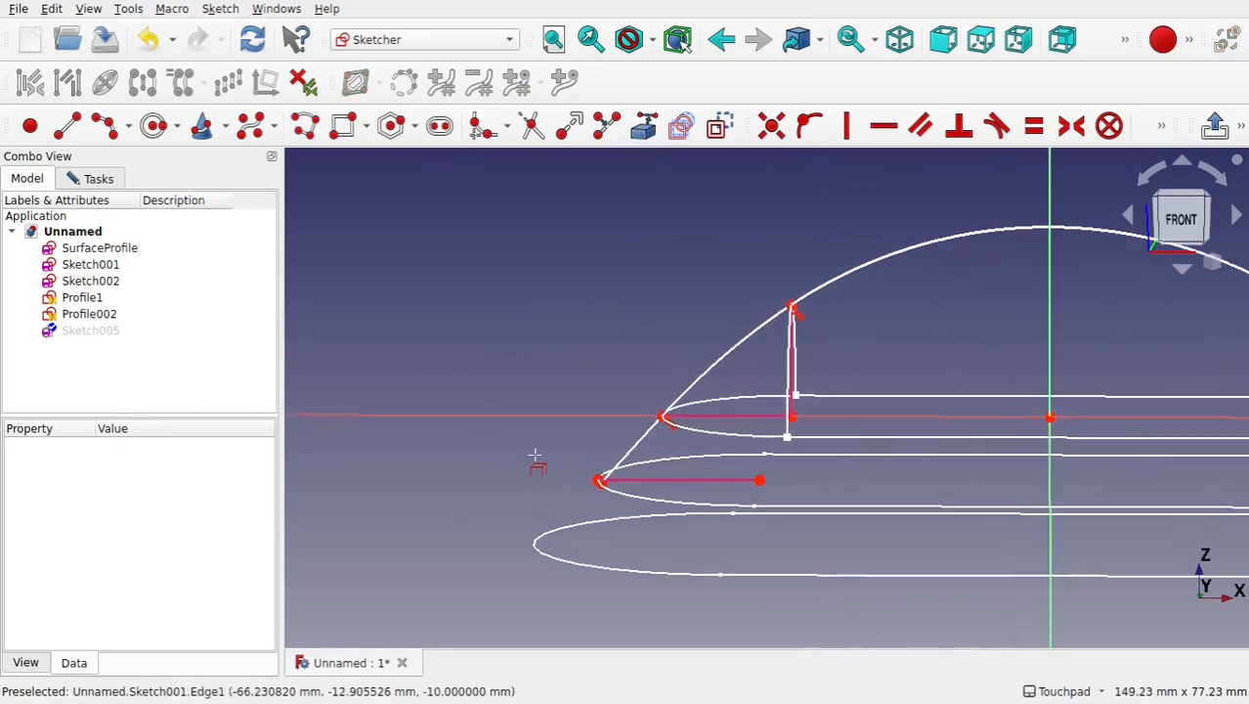
click(602, 485)
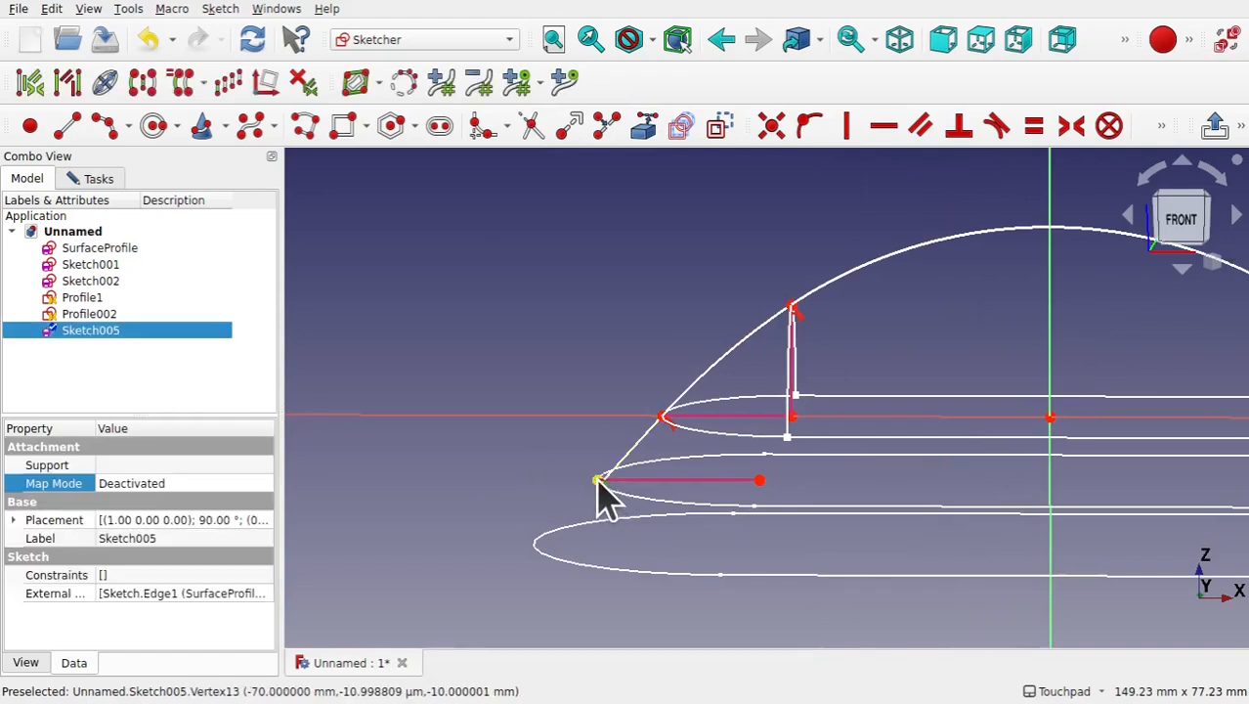
click(772, 125)
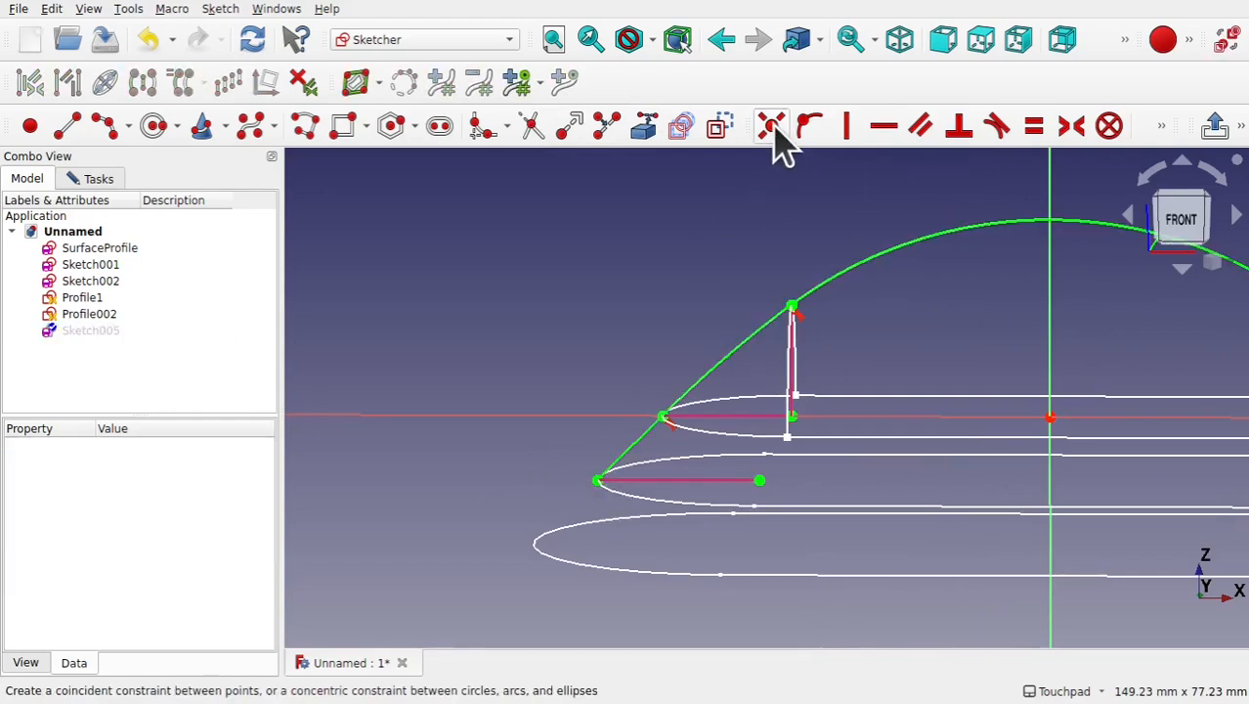
Delete the top arc spanning the two vertical profiles.
scroll(827, 379, down, 5)
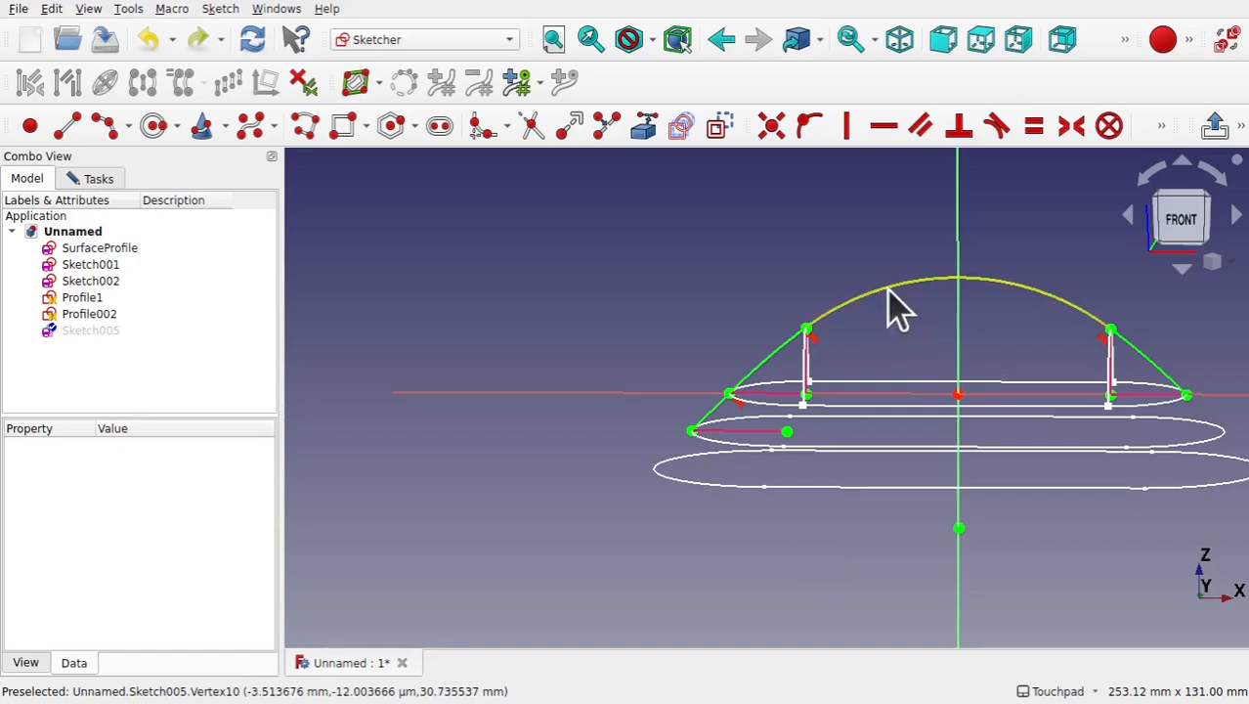
click(1012, 292)
key(Delete)
Bridge the tops of the two vertical profiles with two connected arcs meeting near the vertical axis, the right one about 84 mm in radius.
click(104, 125)
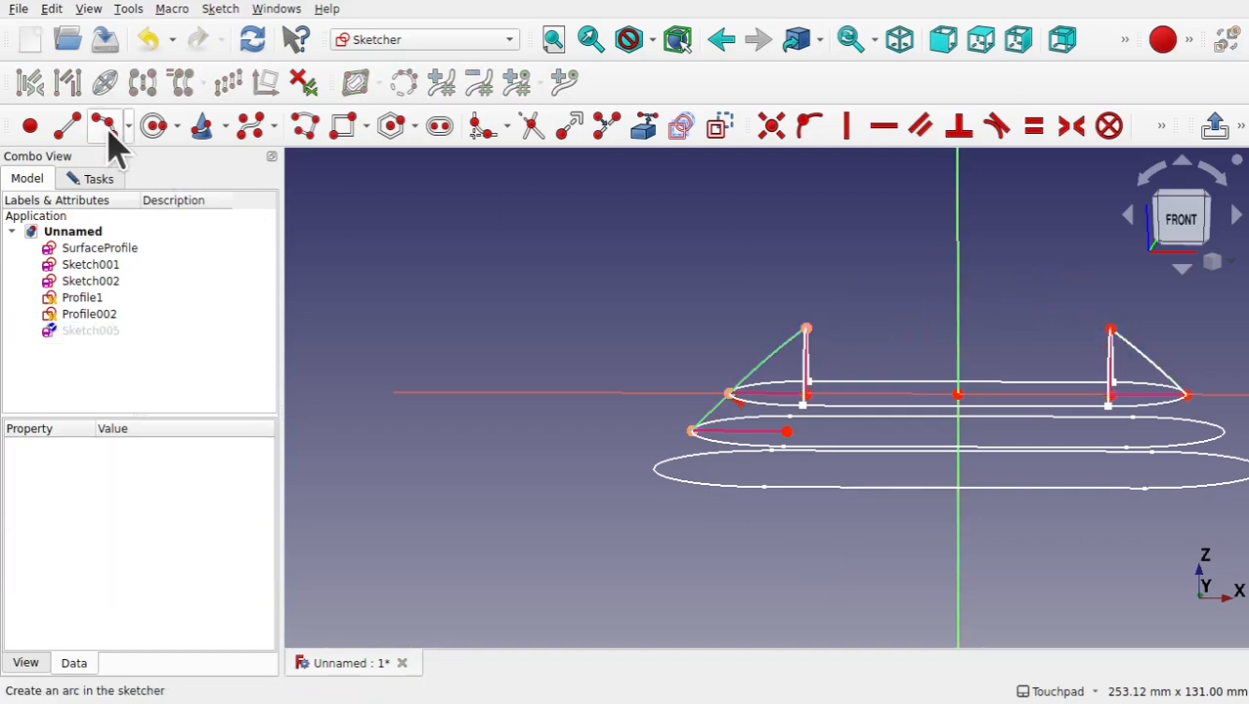
click(806, 327)
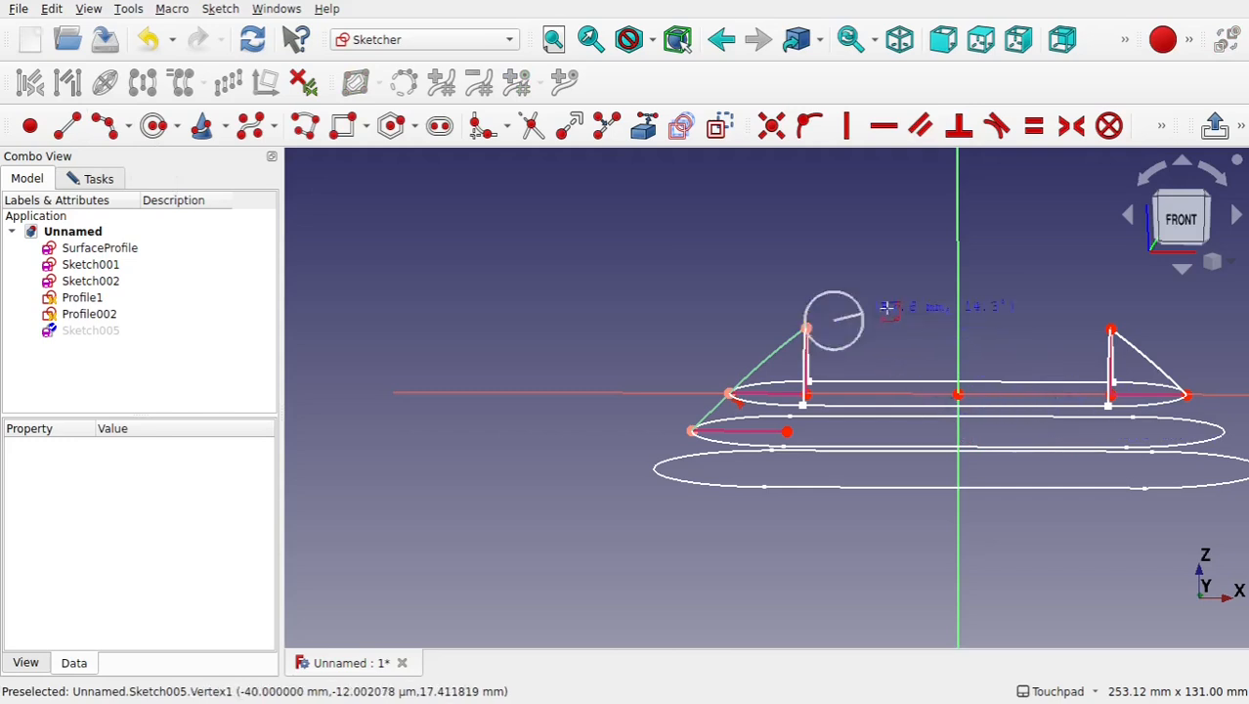
click(916, 305)
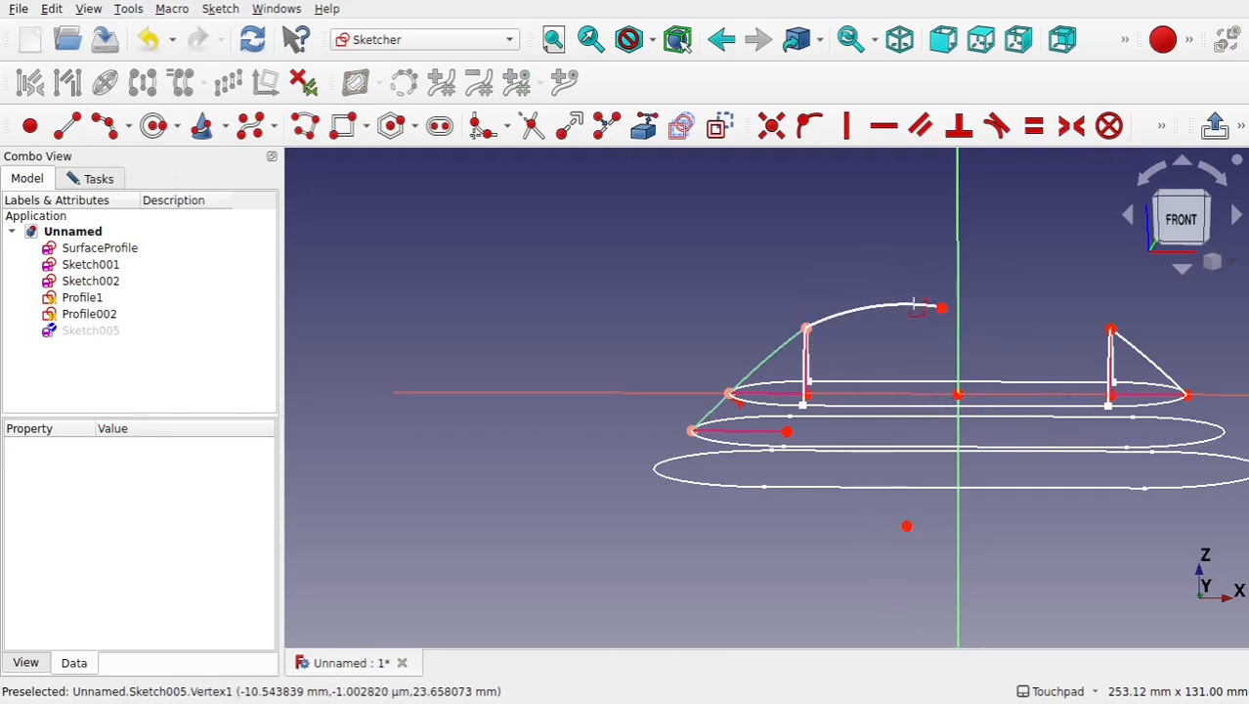
click(941, 308)
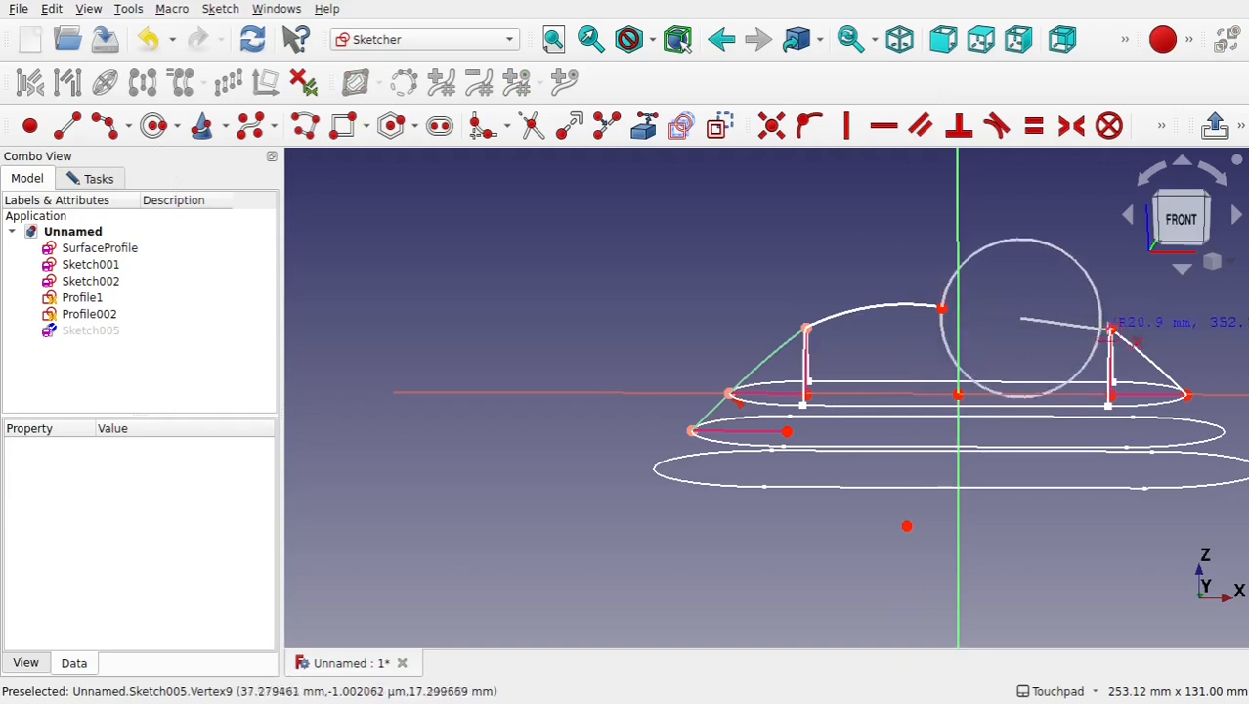
click(1112, 330)
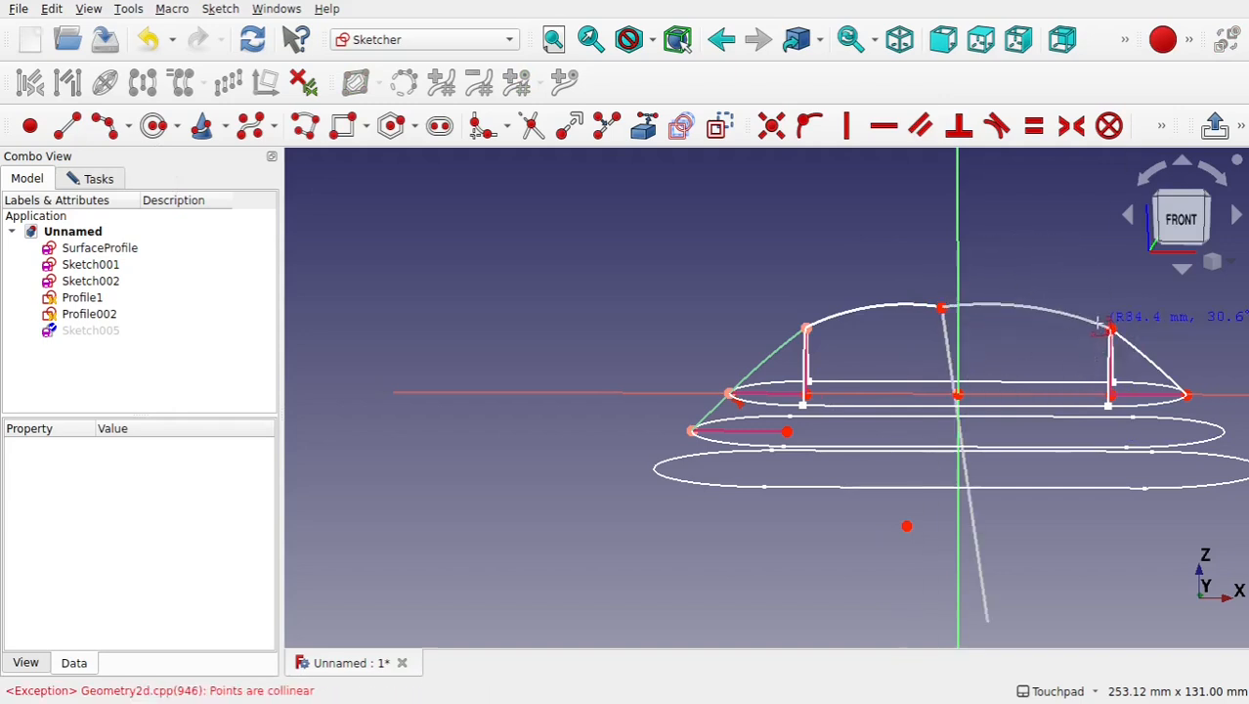
key(Escape)
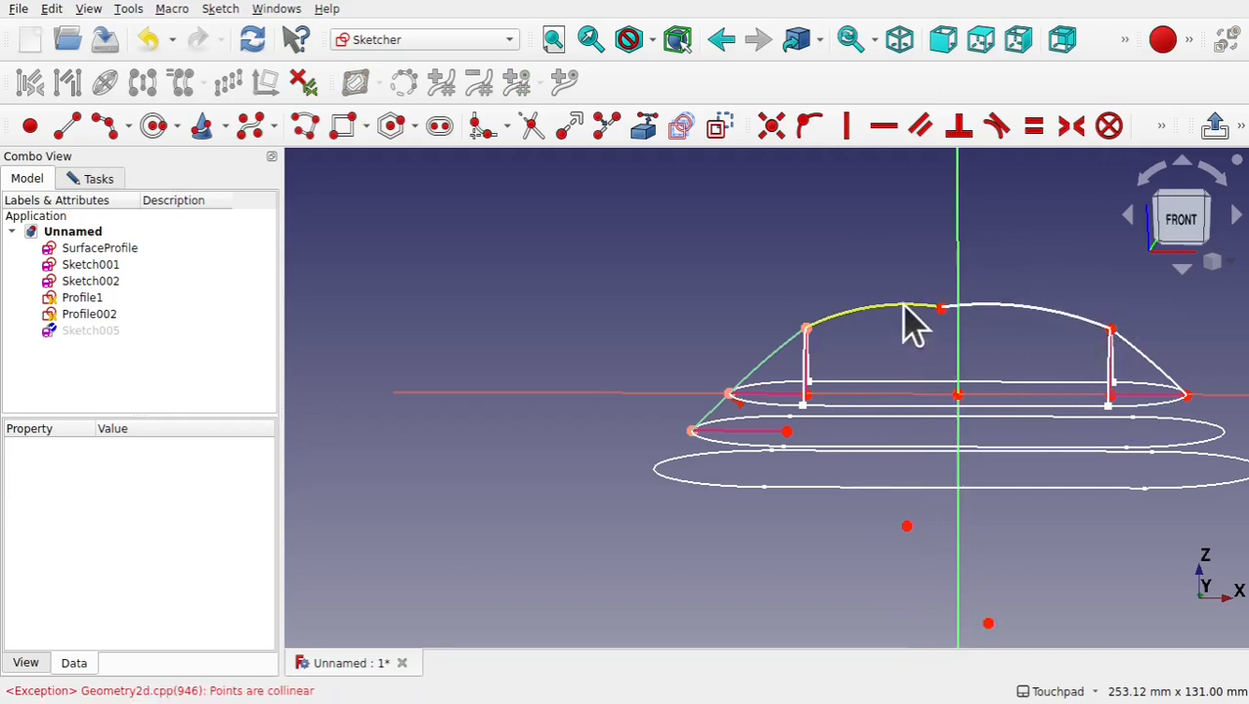
Make the two new top arcs tangent to each other, and the right one tangent to the right-hand side arc.
click(904, 307)
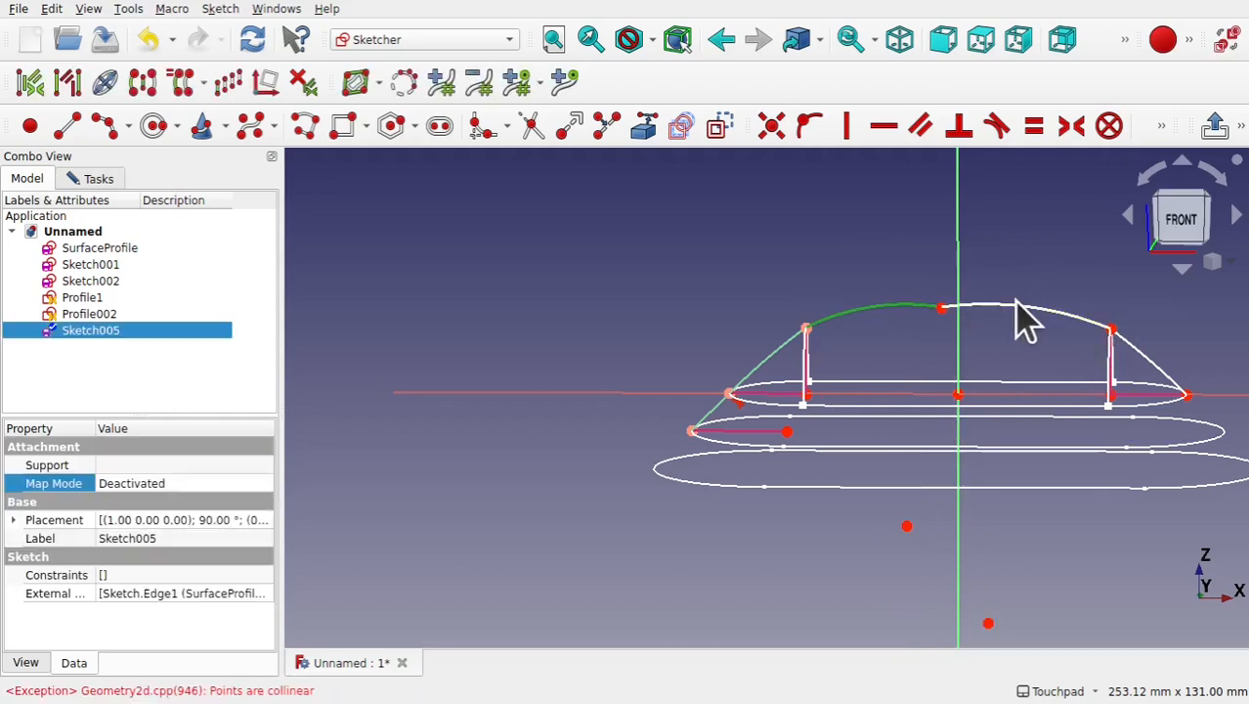
click(998, 137)
click(622, 405)
click(1096, 324)
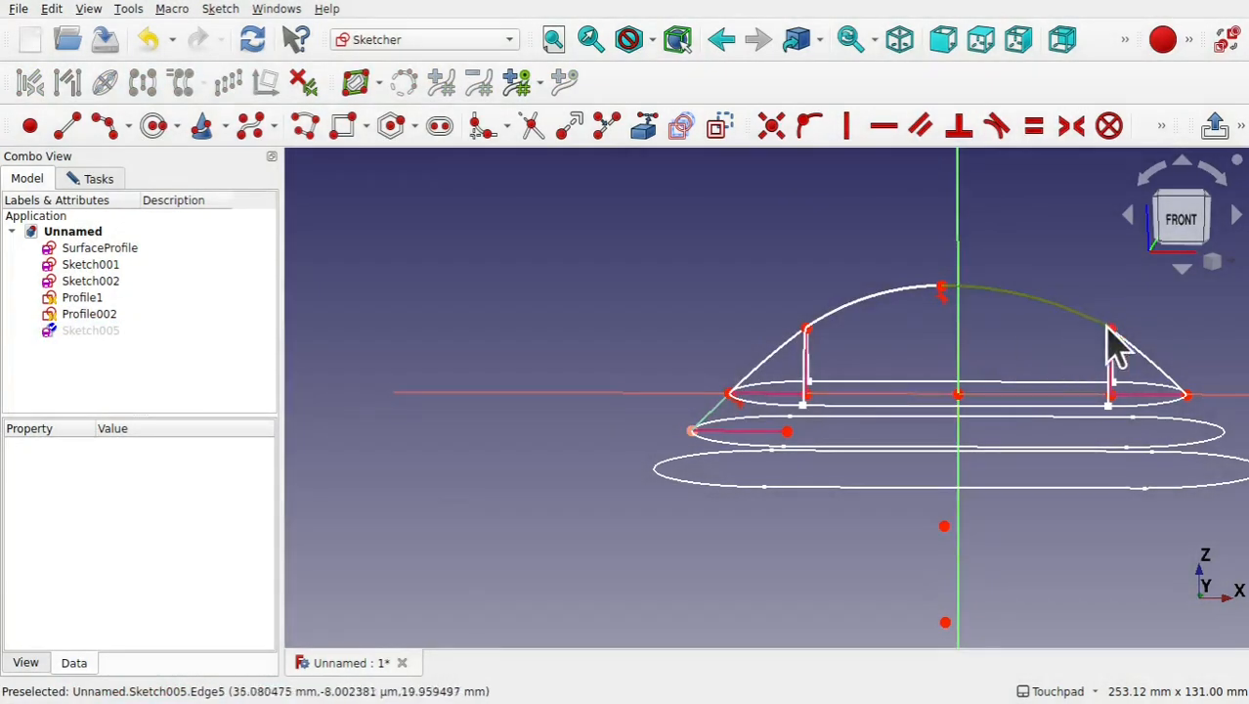
click(1149, 364)
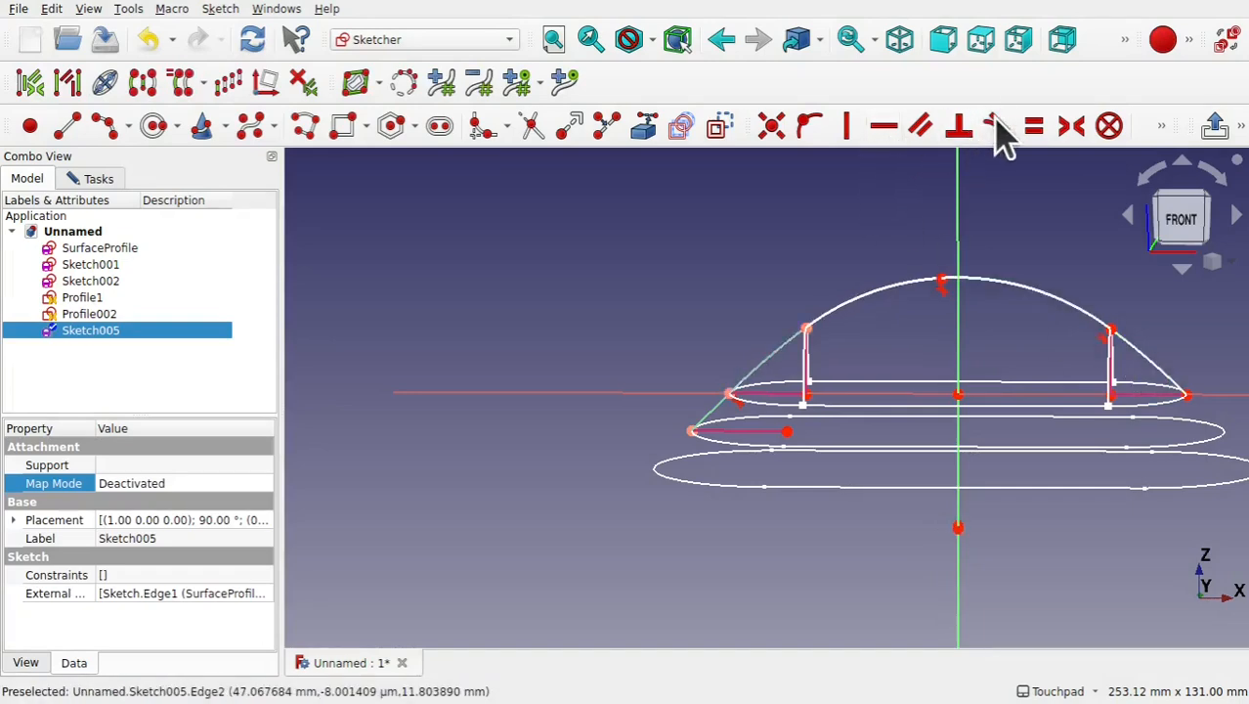
click(997, 127)
click(630, 405)
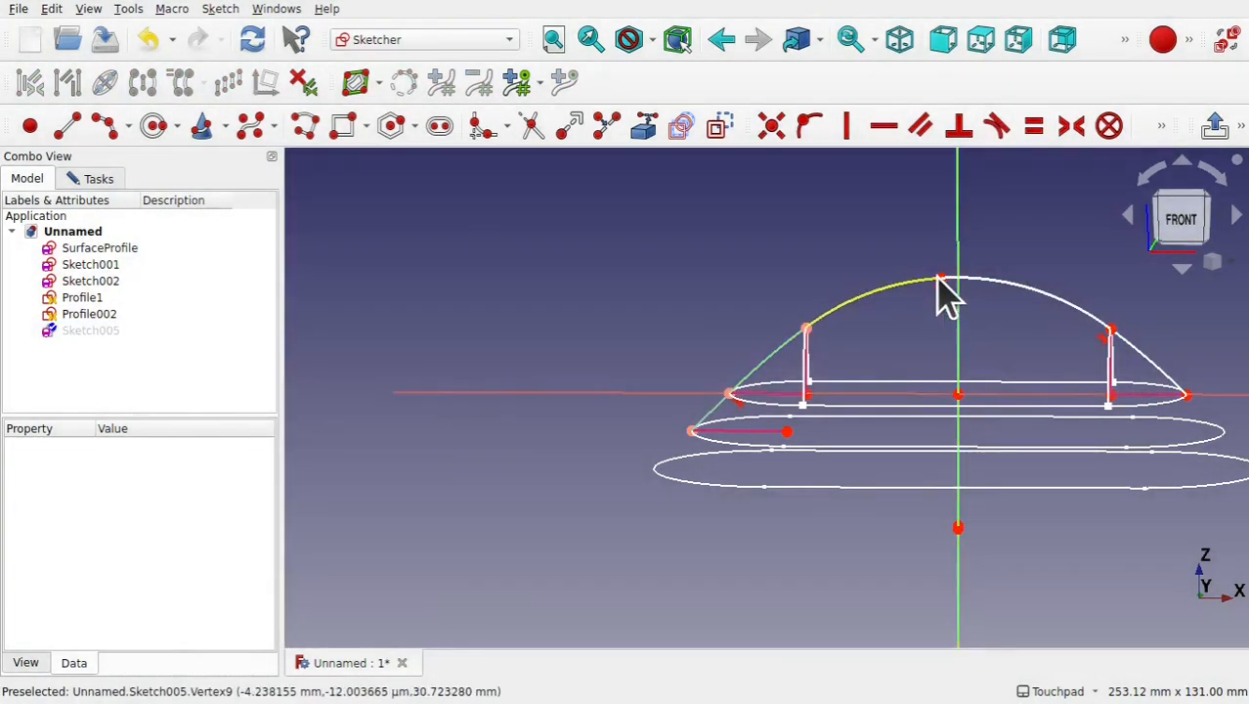
Reshape the top curve by moving the arcs' junction down and outward and shifting the right-hand side arc's centre inward.
drag(939, 279, 924, 306)
mouse_move(1093, 431)
mouse_down()
mouse_move(1078, 448)
mouse_move(993, 445)
mouse_up()
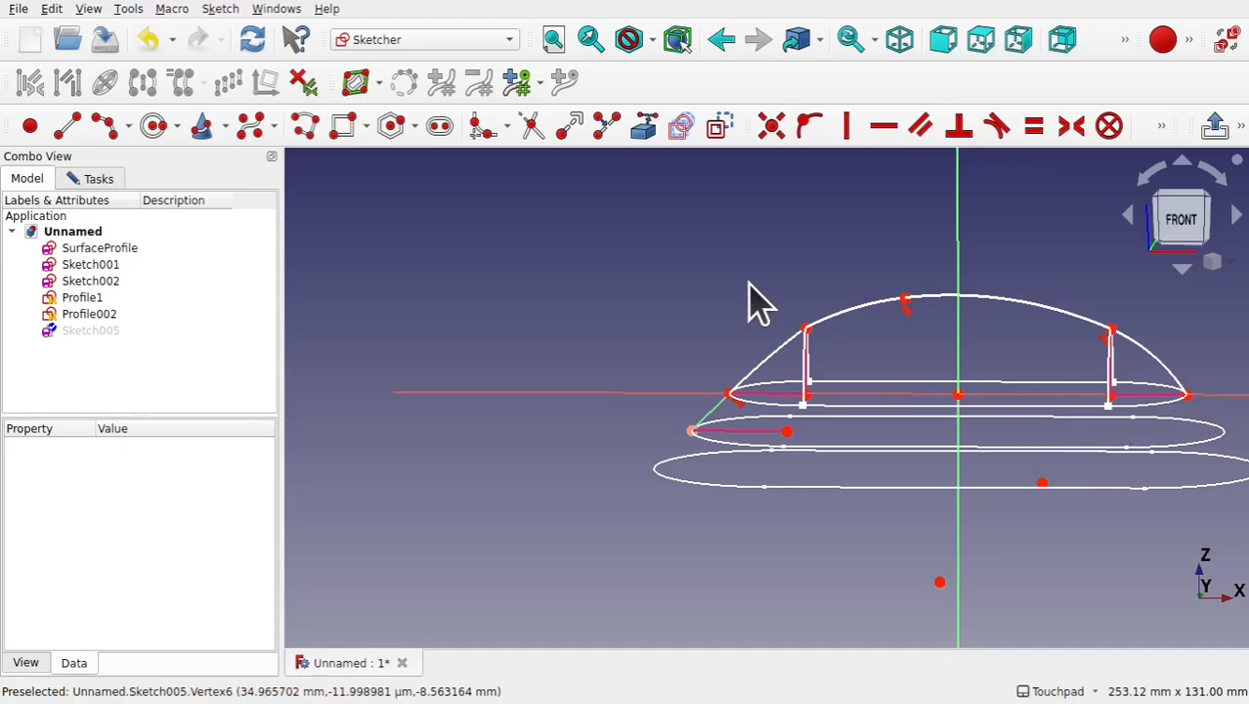
Convert the lower-left tangent line to construction geometry and finish editing the sketch.
click(719, 427)
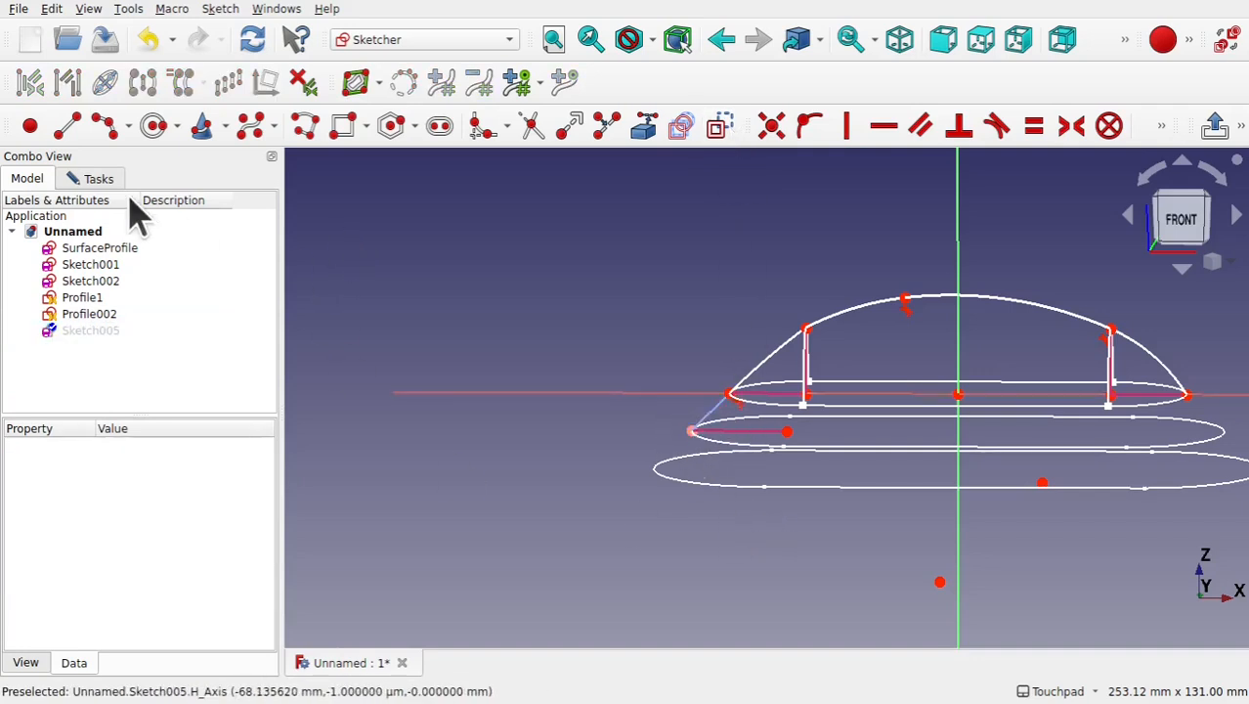
click(104, 182)
click(192, 219)
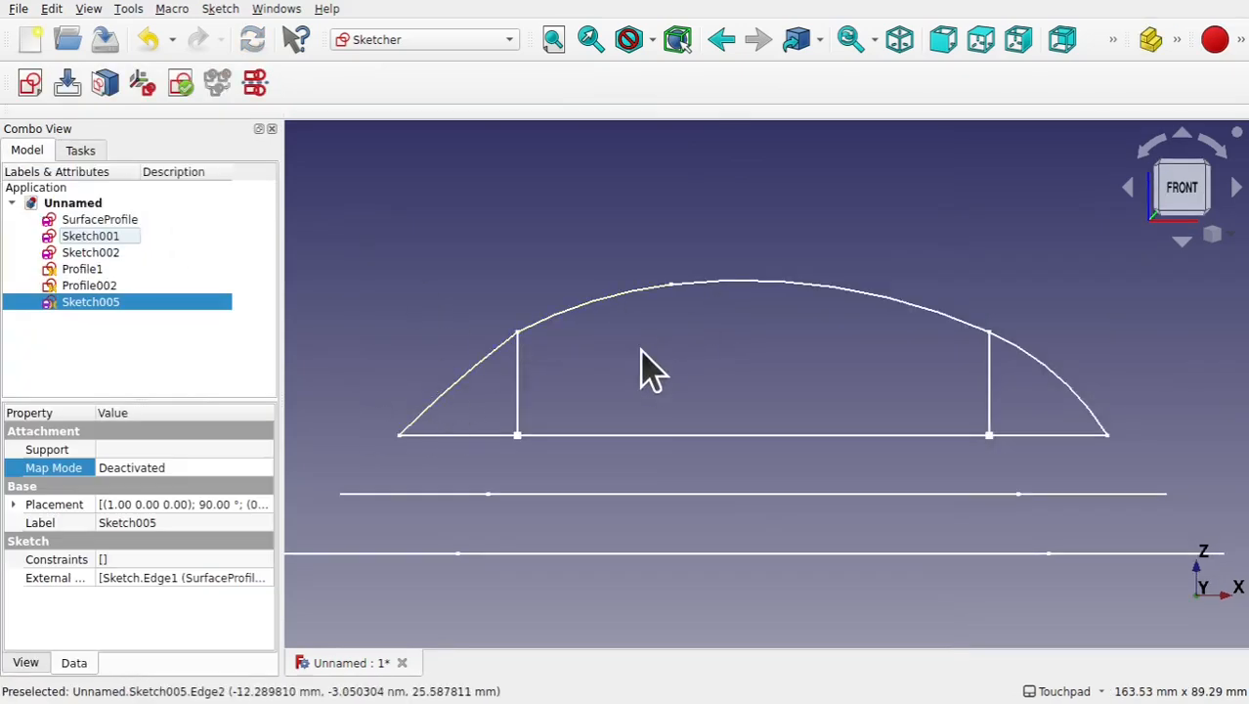
Rename Sketch005 as Profile3.
shift+drag(706, 335, 742, 368)
scroll(742, 370, down, 1)
scroll(742, 369, down, 1)
shift+drag(831, 411, 748, 288)
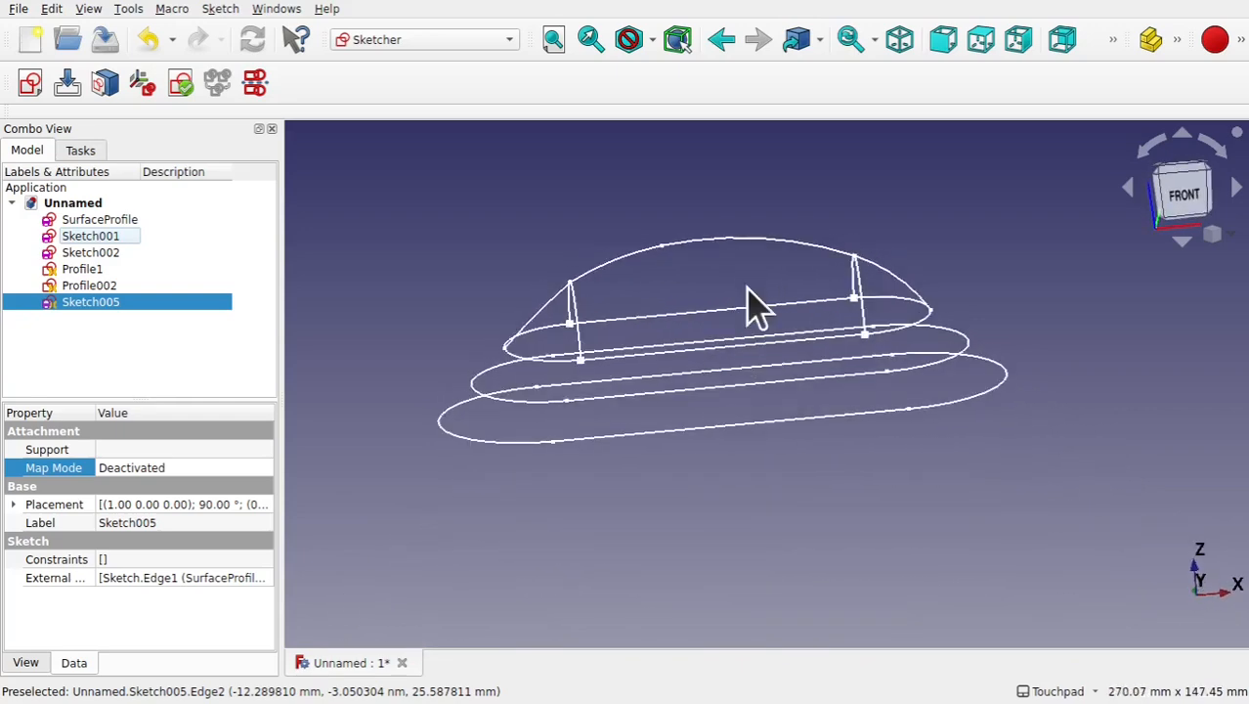
right_click(72, 297)
click(153, 488)
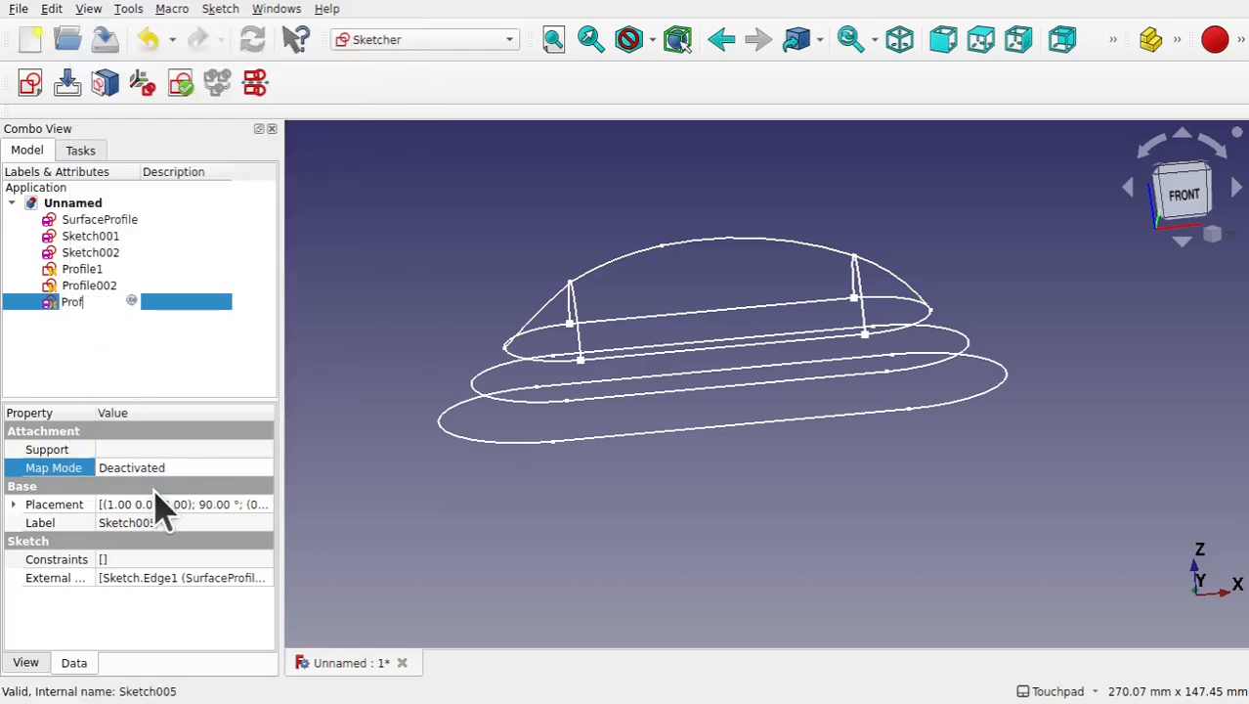
key(Return)
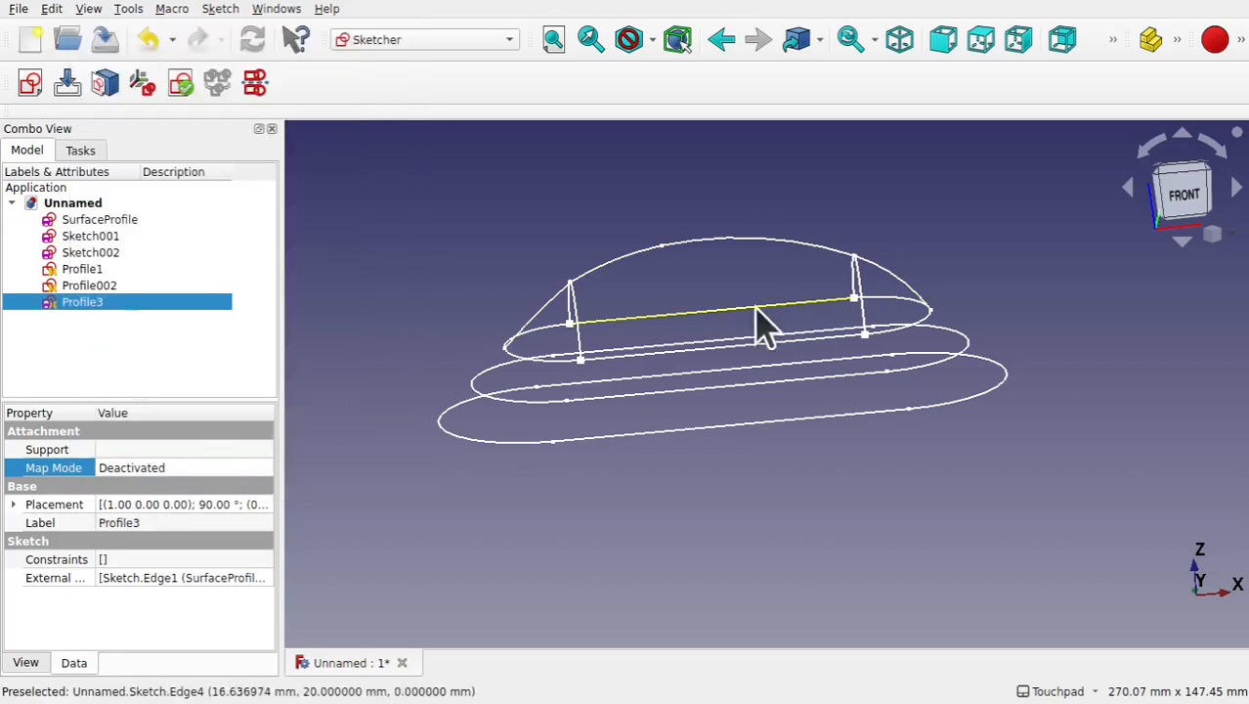
Switch from the Sketcher workbench to the Surface workbench.
alt+drag(769, 324, 773, 375)
click(464, 39)
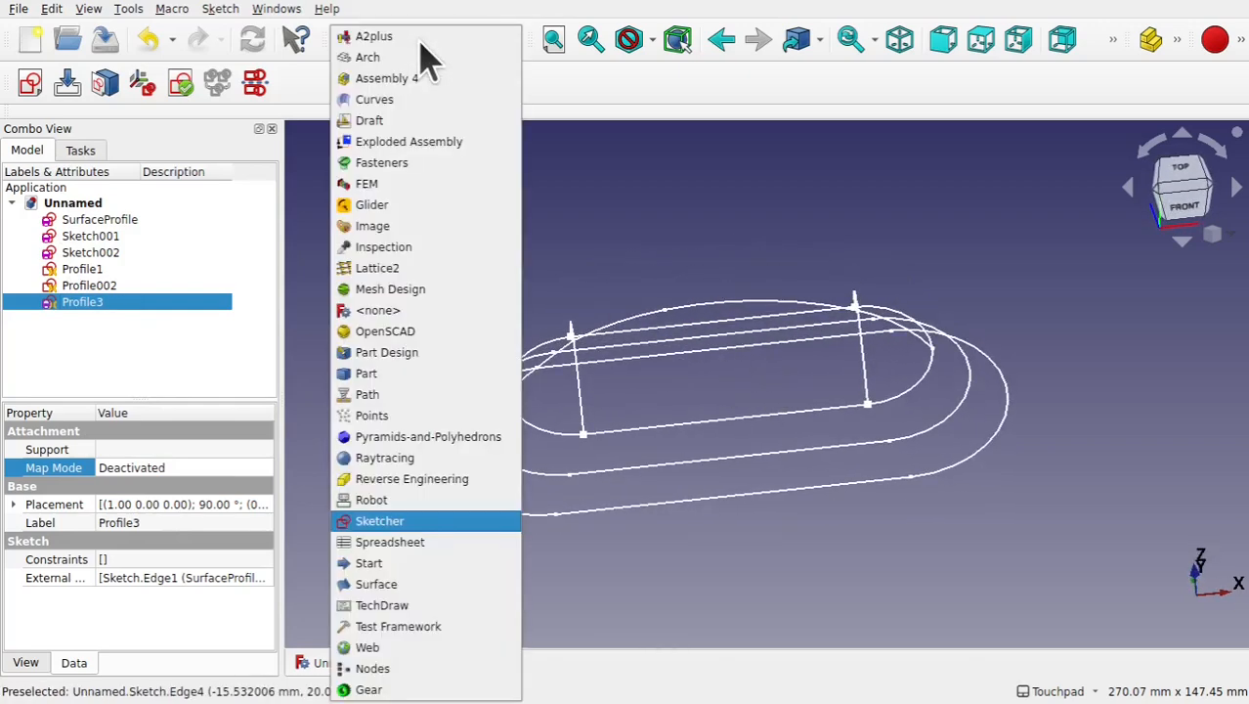
click(460, 585)
alt+drag(488, 543, 712, 338)
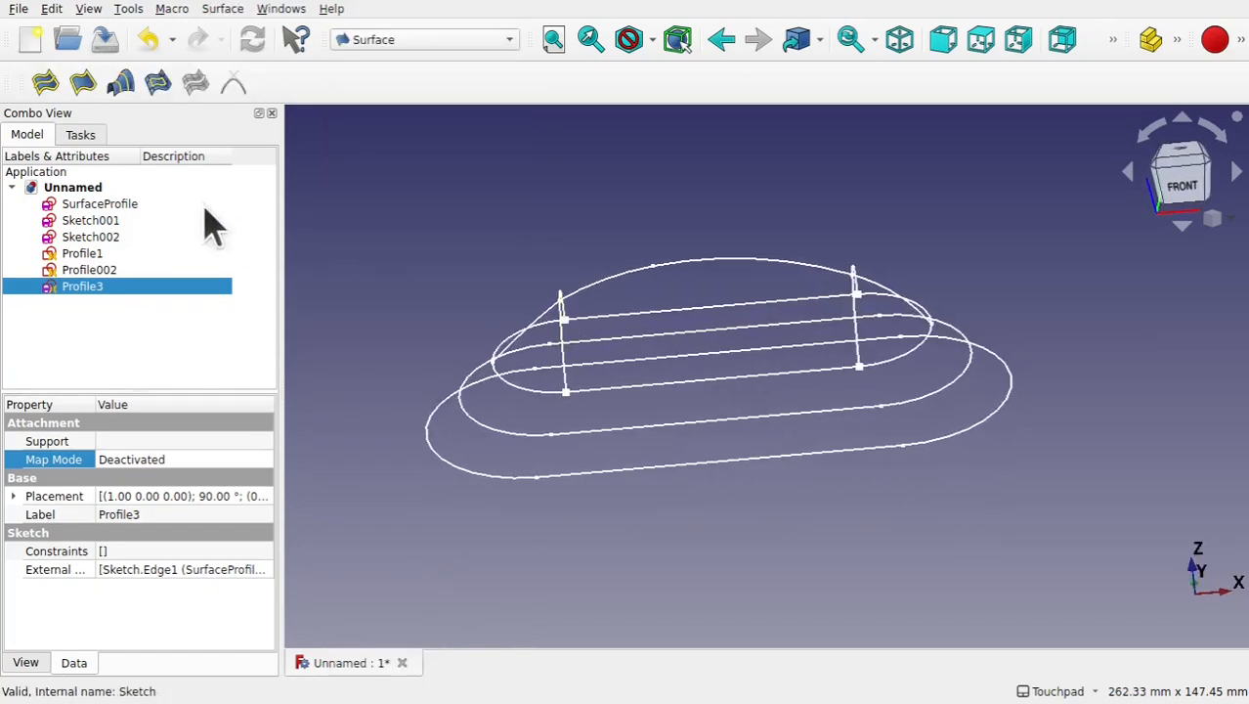
Start a Filling surface using the four edges of the SurfaceProfile slot outline as boundary edges.
click(44, 84)
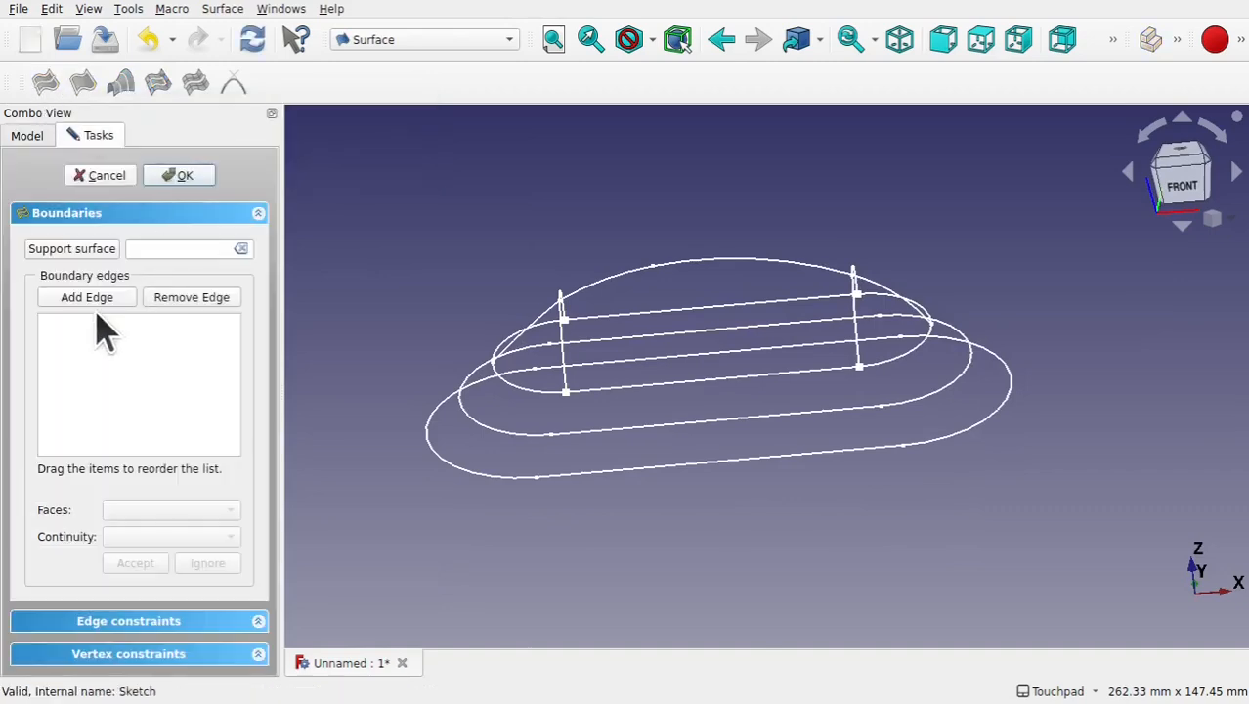
shift+drag(686, 361, 784, 428)
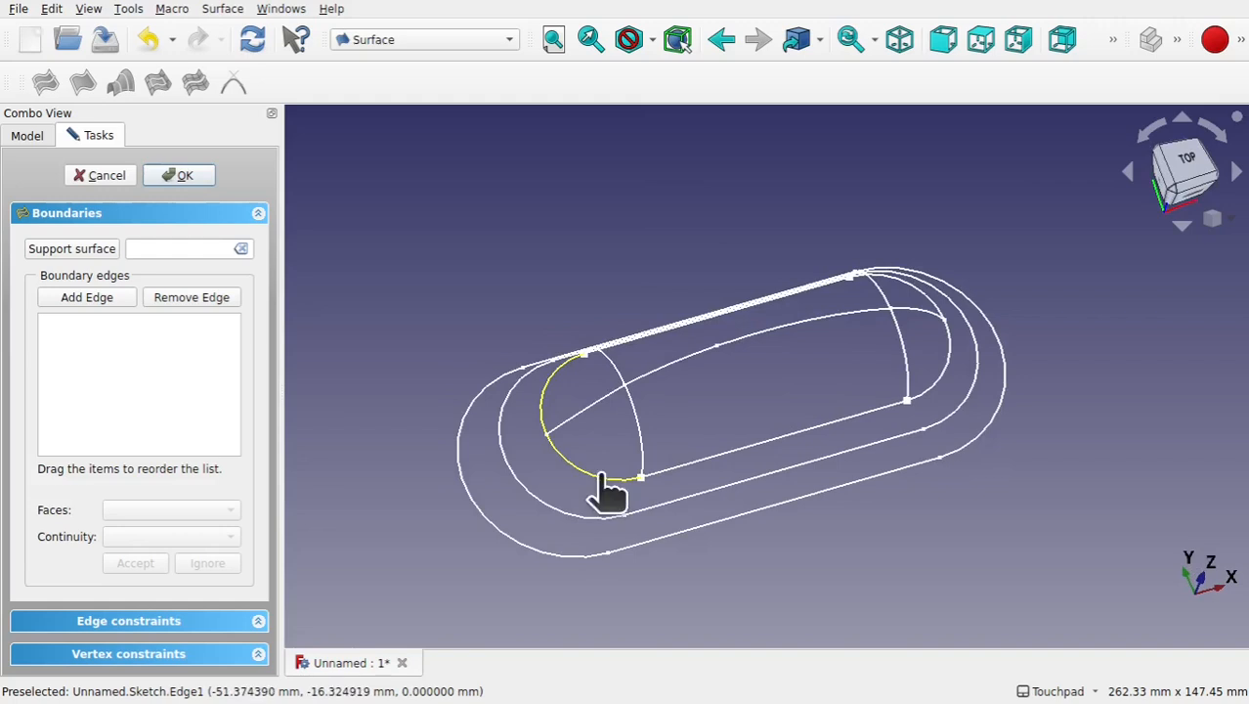
click(600, 479)
click(720, 474)
shift+drag(719, 475, 706, 400)
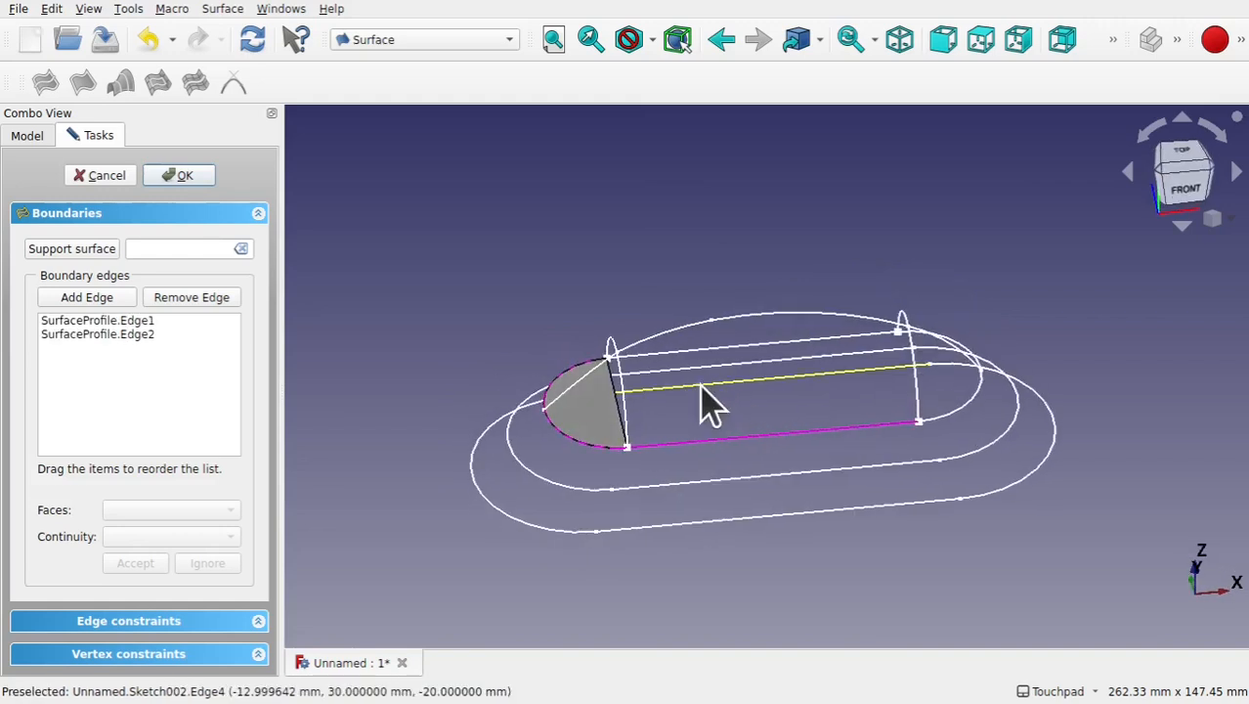
click(951, 418)
shift+drag(928, 410, 684, 266)
click(738, 315)
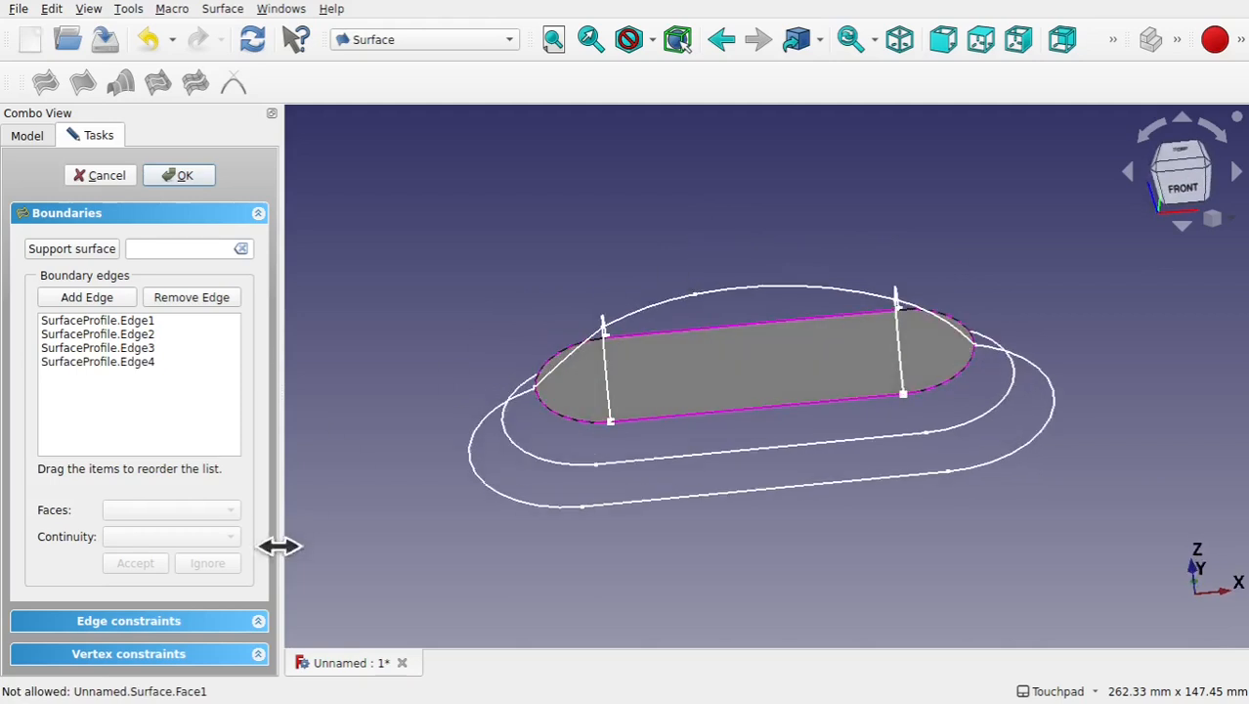
Constrain the filling to the lengthwise Profile3 curve by adding its four arcs as non-boundary edges.
click(127, 621)
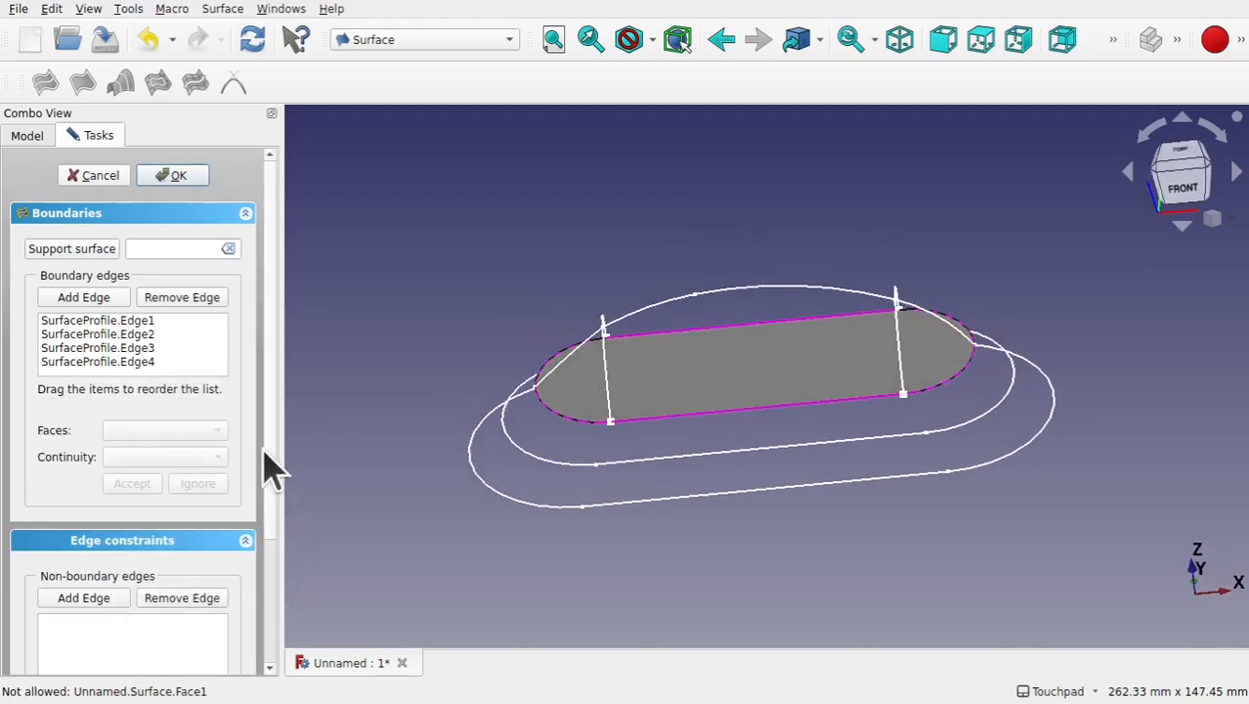
drag(268, 438, 264, 544)
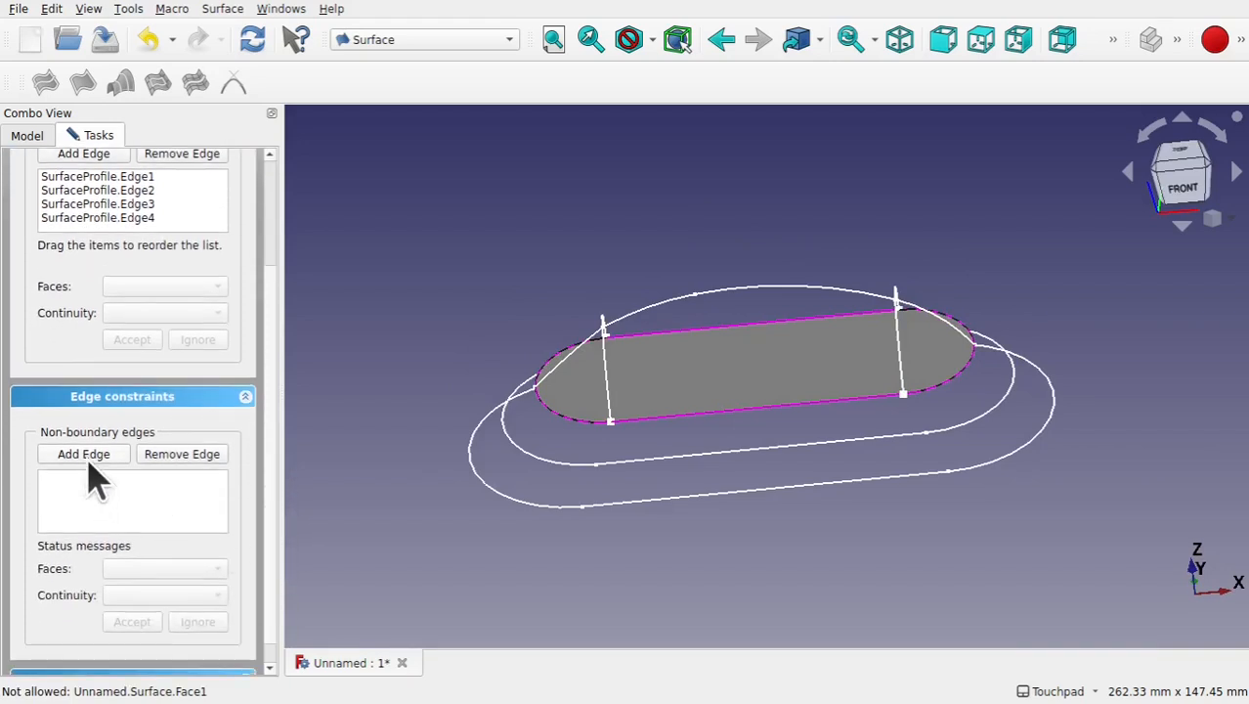
click(566, 357)
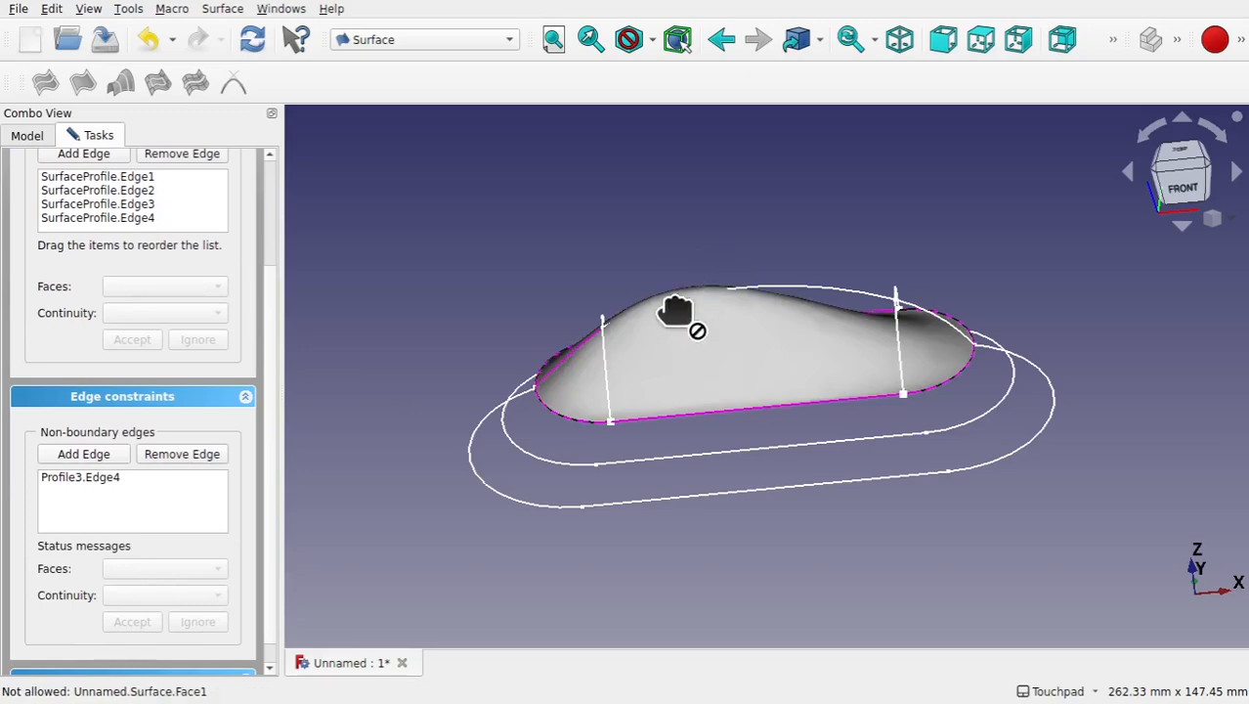
mouse_move(671, 293)
alt+mouse_down()
mouse_move(768, 340)
mouse_move(745, 256)
mouse_move(801, 140)
mouse_move(854, 125)
mouse_move(672, 311)
alt+mouse_up()
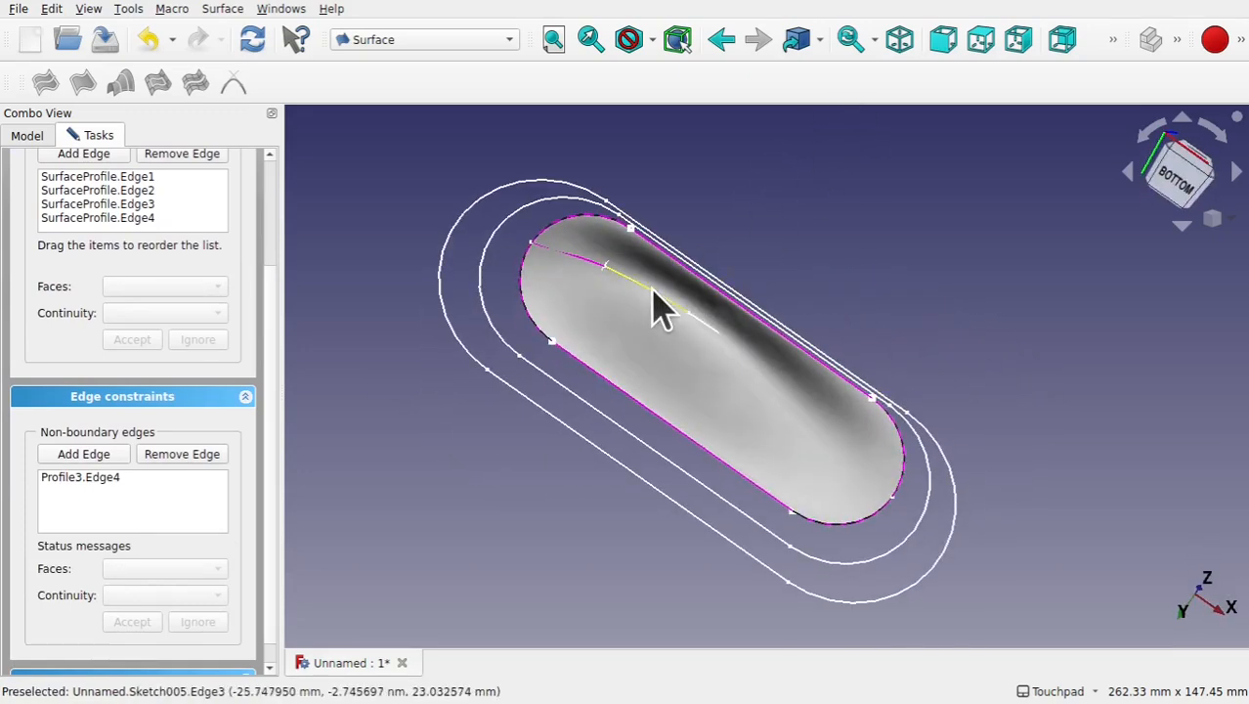
click(653, 295)
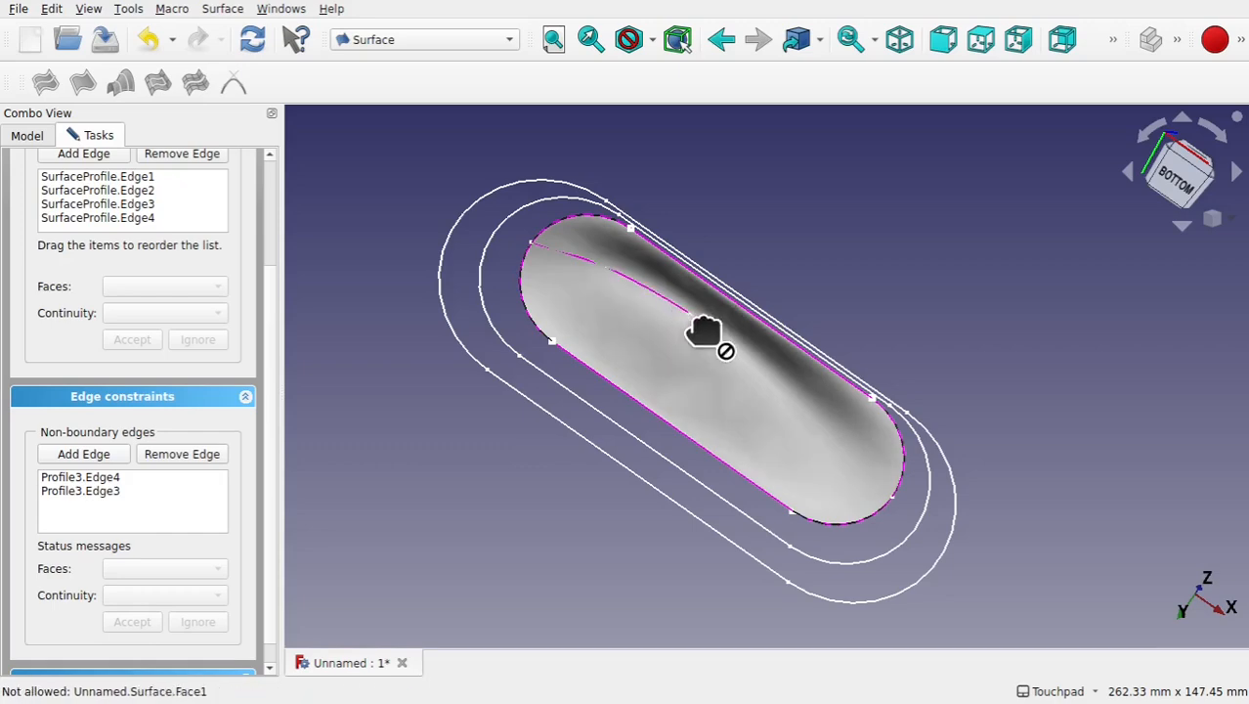
click(706, 345)
mouse_move(775, 301)
alt+mouse_down()
mouse_move(680, 363)
mouse_move(604, 482)
mouse_move(611, 468)
alt+mouse_up()
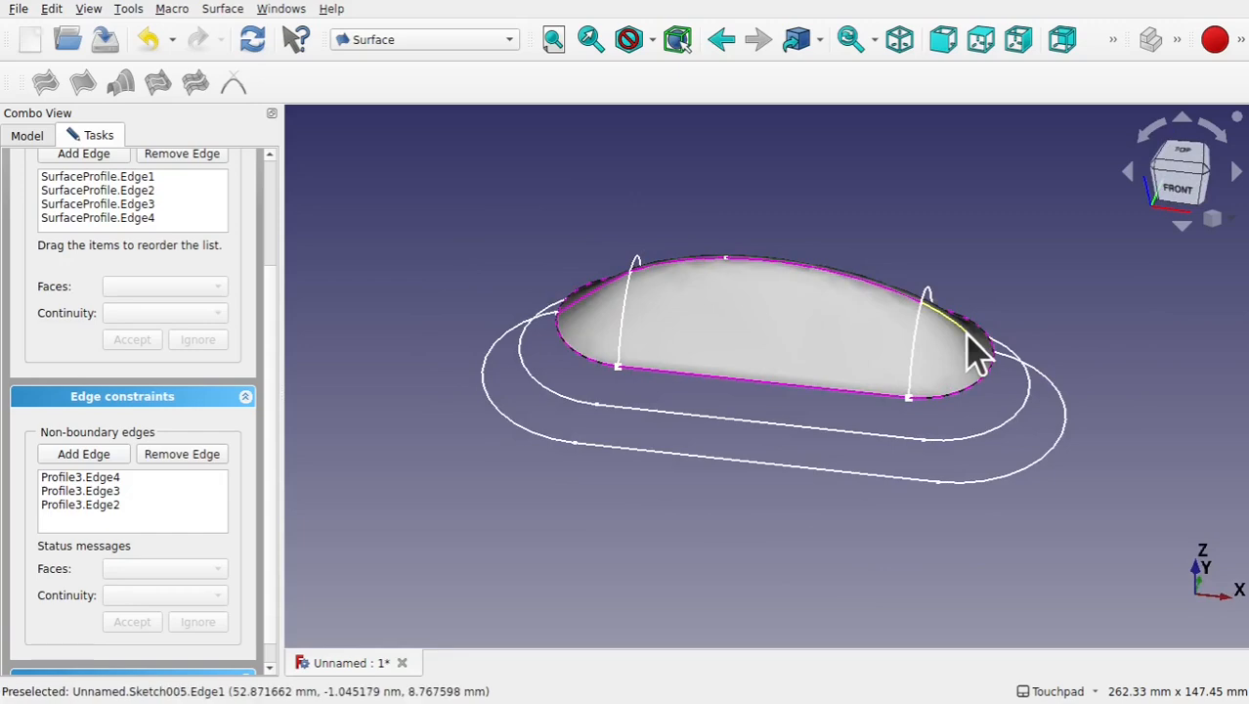
click(975, 354)
Add the two crosswise profile arcs, Profile1 and Profile002, as non-boundary edges and complete the filling surface.
mouse_move(719, 363)
alt+mouse_down()
mouse_move(920, 357)
mouse_move(635, 313)
mouse_move(817, 366)
mouse_move(588, 315)
mouse_move(534, 281)
mouse_move(635, 339)
alt+mouse_up()
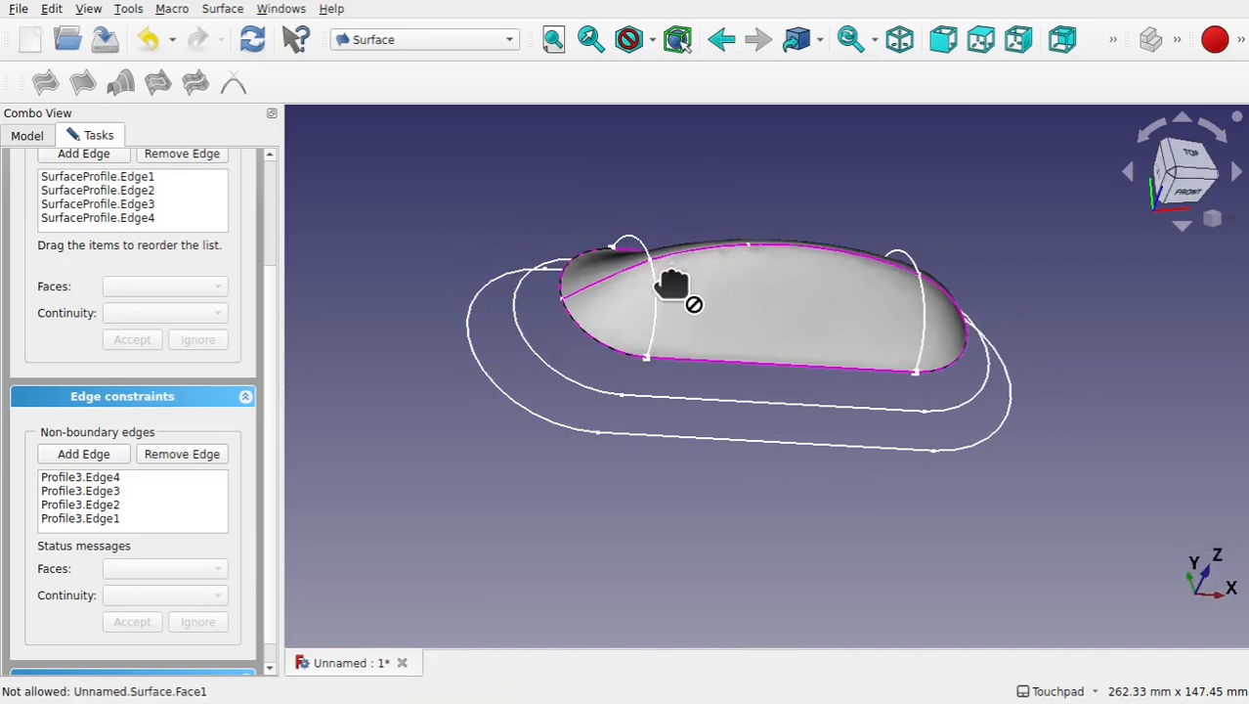
click(655, 313)
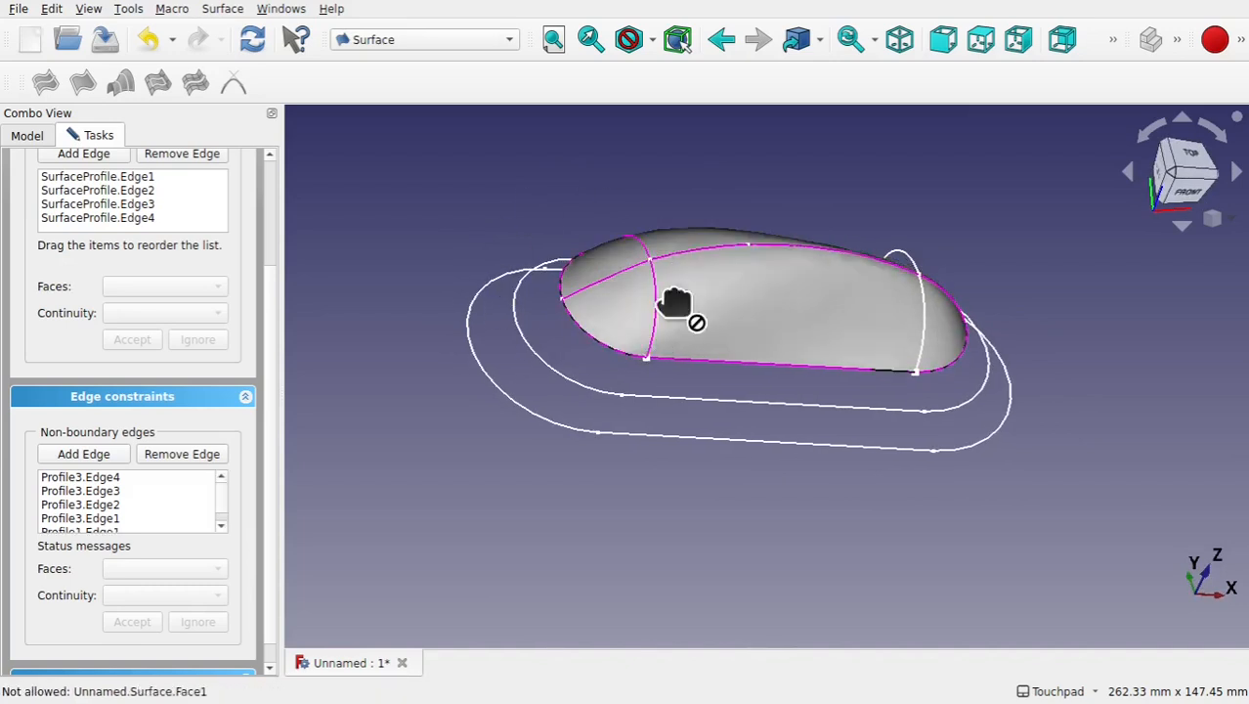
click(922, 316)
alt+drag(868, 330, 862, 414)
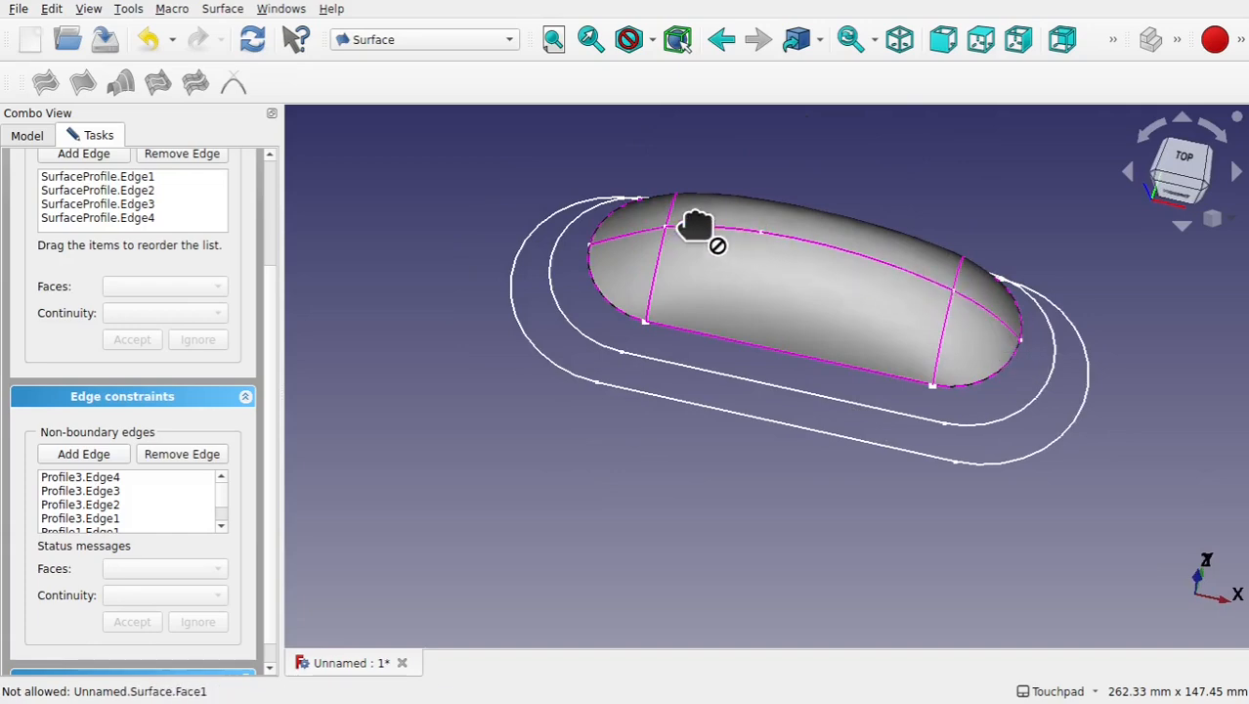
alt+drag(739, 271, 682, 257)
alt+drag(857, 295, 639, 337)
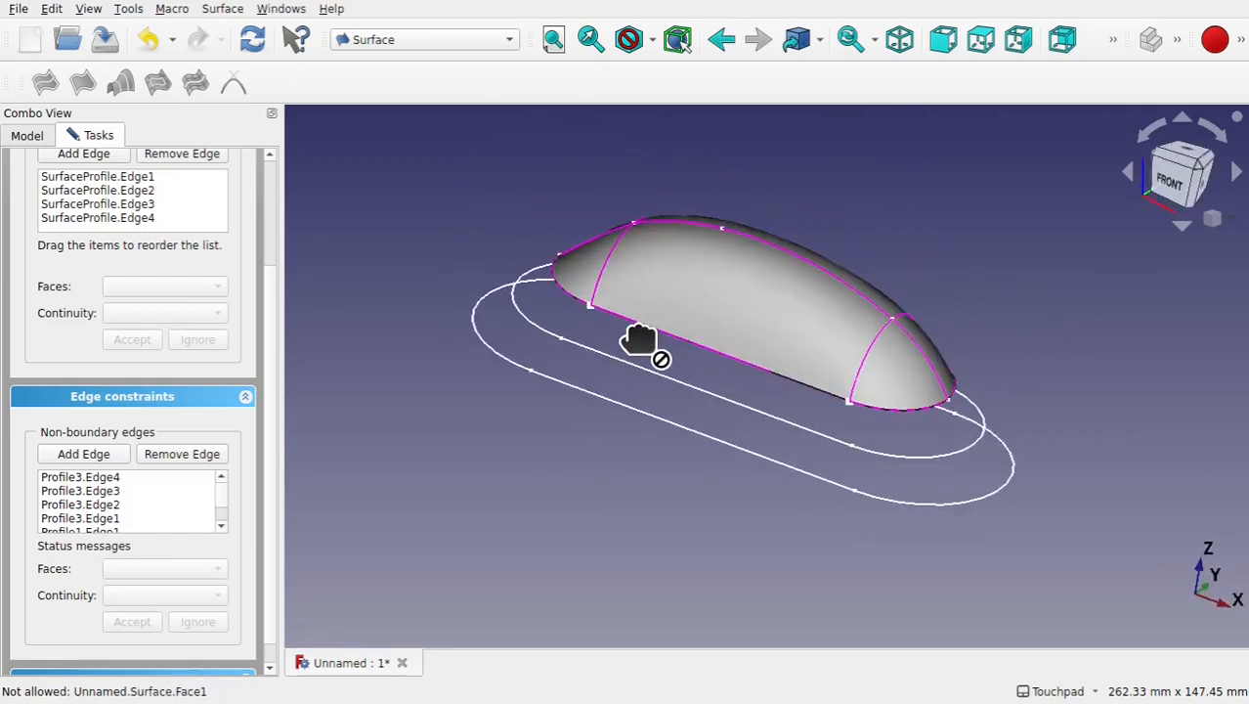
scroll(279, 213, up, 3)
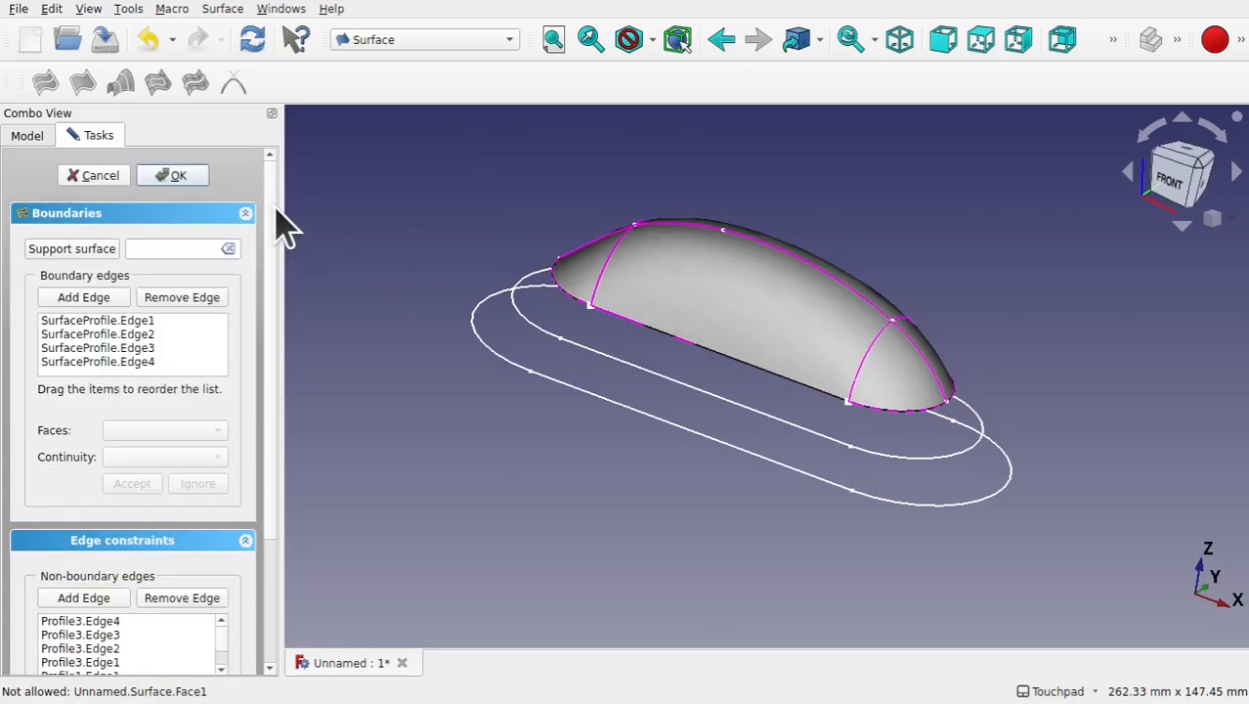
click(181, 176)
alt+drag(523, 311, 801, 371)
mouse_move(741, 313)
alt+mouse_down()
mouse_move(697, 209)
mouse_move(616, 217)
alt+mouse_up()
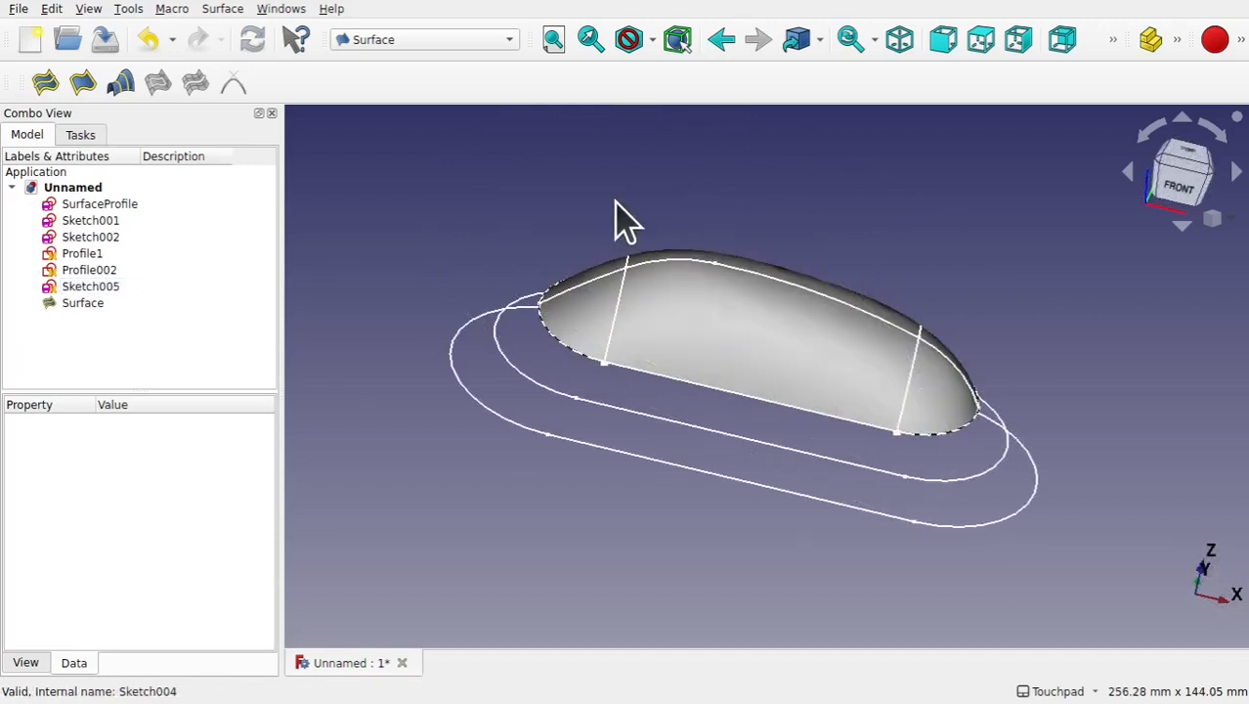
Display the new surface's filling properties and save the document as SurfaceToLoft.
click(86, 305)
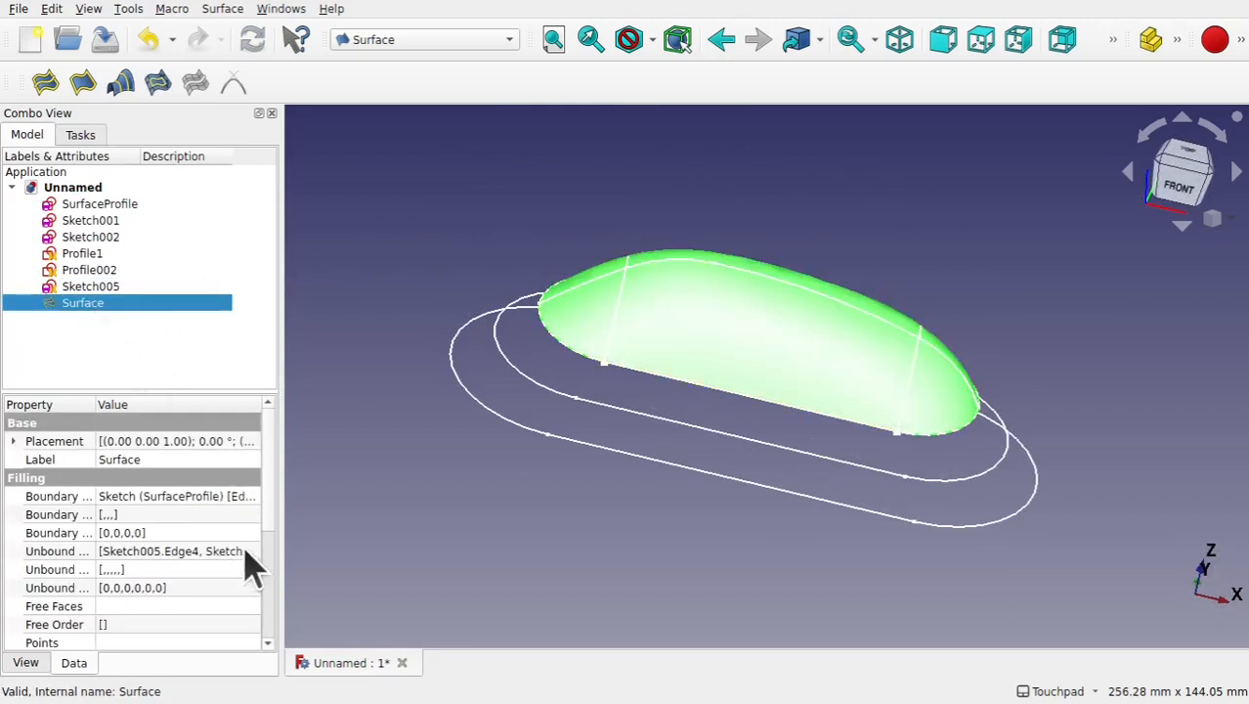
drag(269, 469, 271, 586)
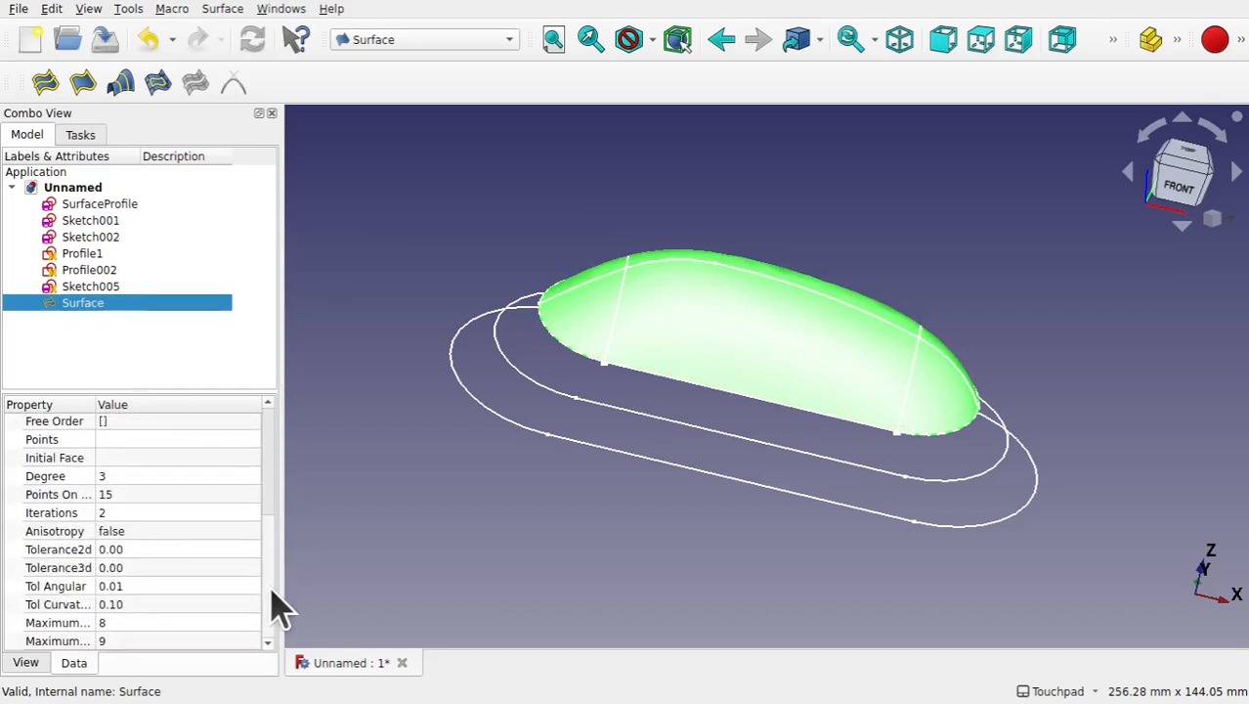
click(16, 12)
click(84, 125)
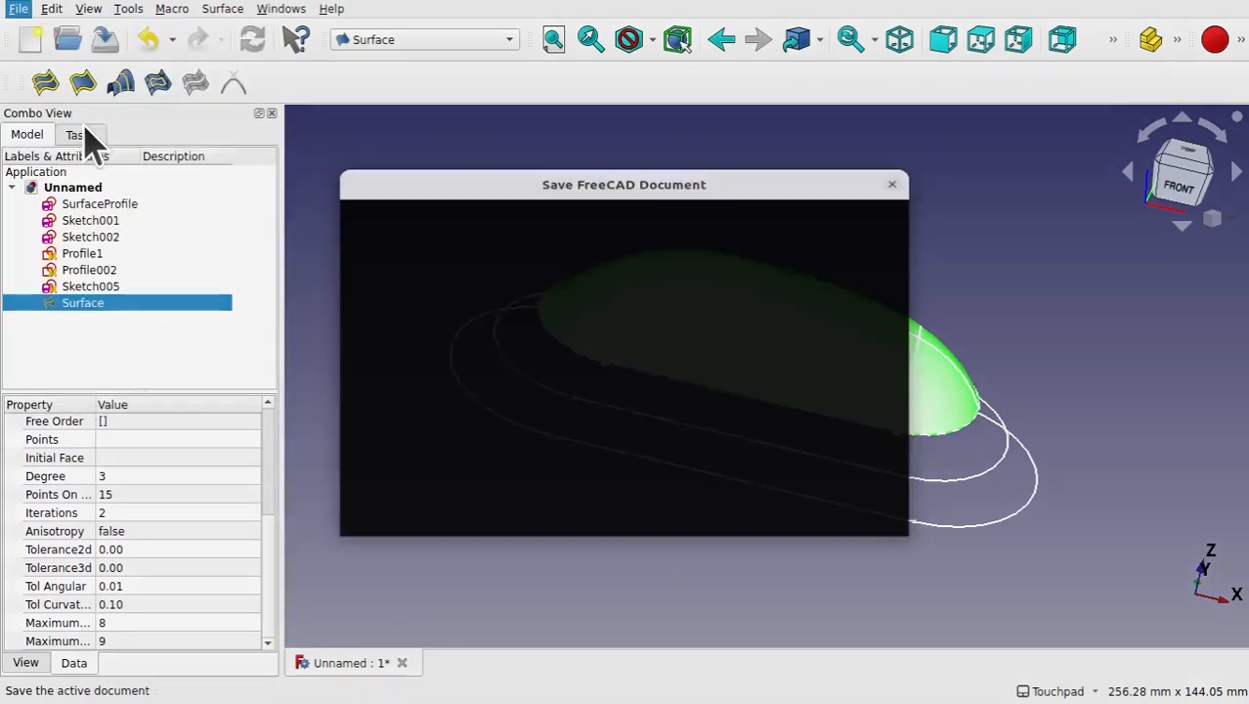
text(Surfaceloft)
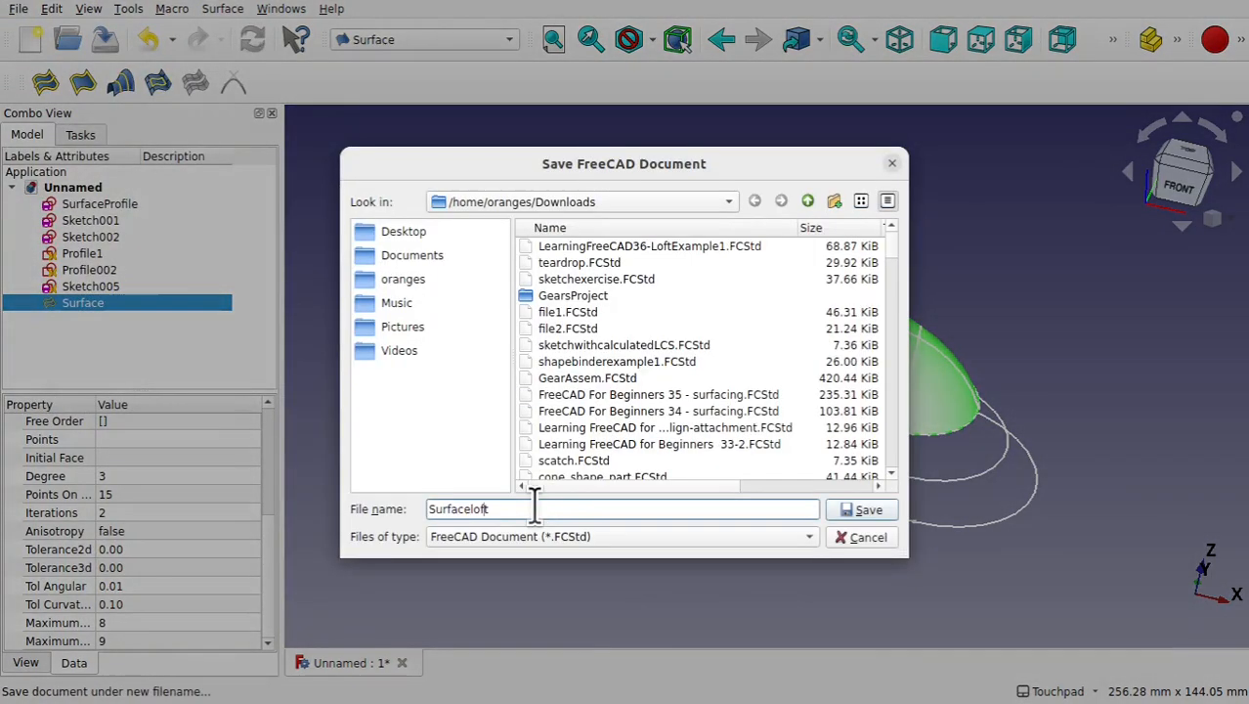
key(BackSpace)
key(BackSpace)
key(BackSpace)
key(BackSpace)
text(ToLoft)
key(Return)
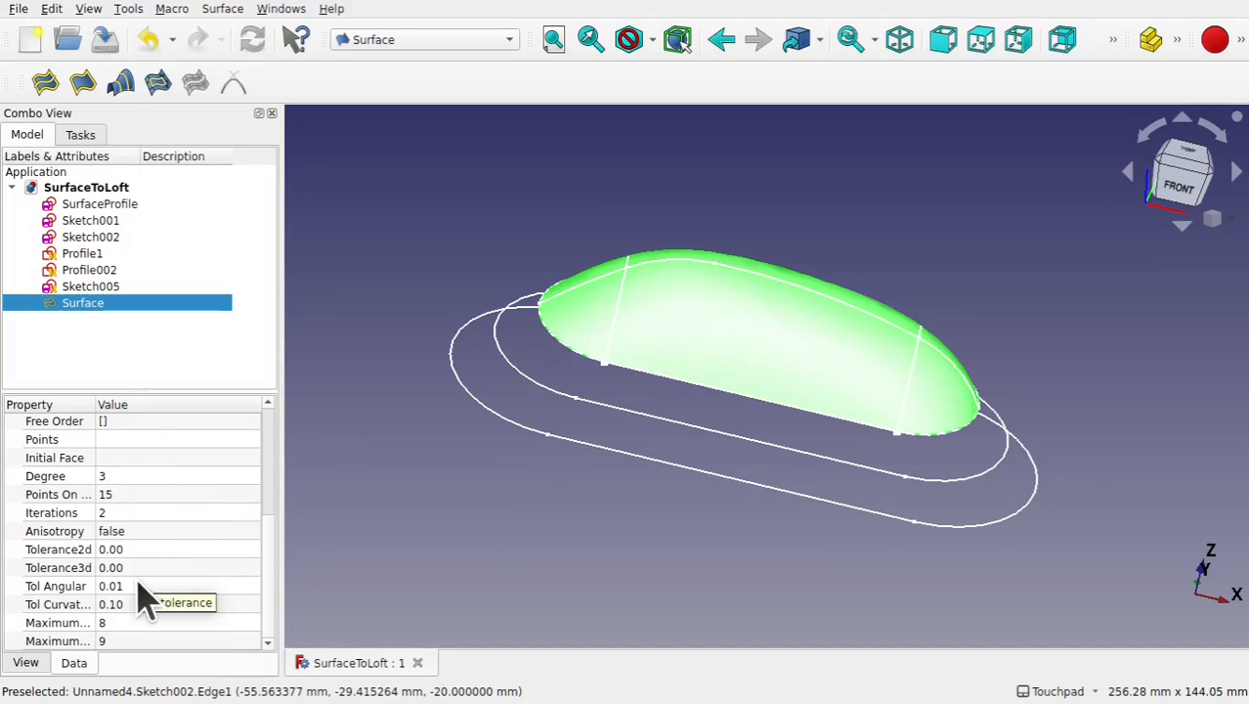
Try Degree values of 2, 3, 4 and 5 on the filling surface.
click(120, 476)
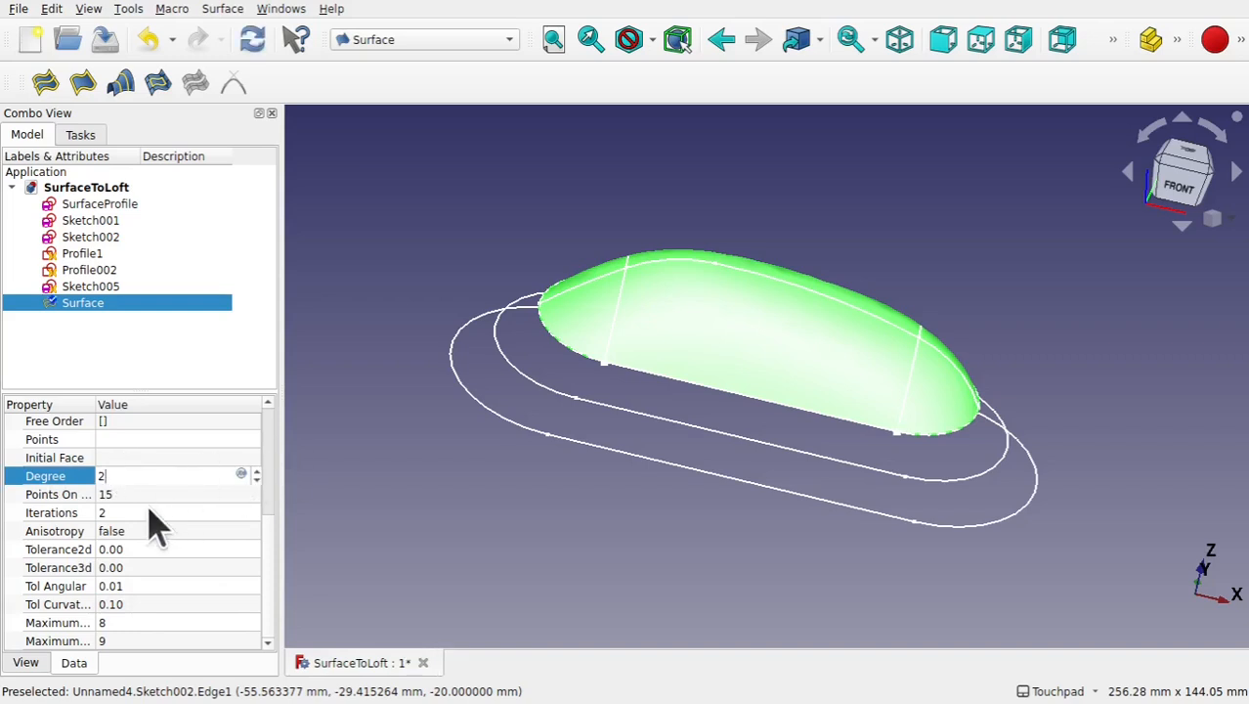
click(142, 512)
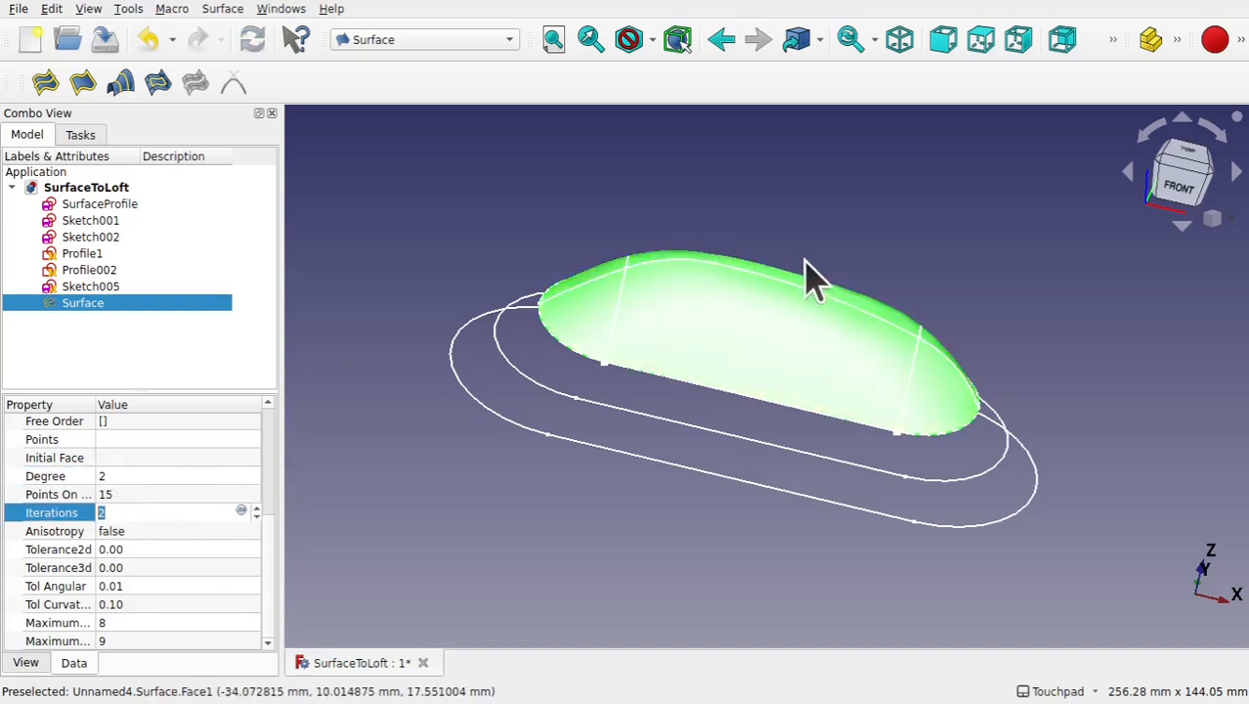
click(116, 476)
text(3)
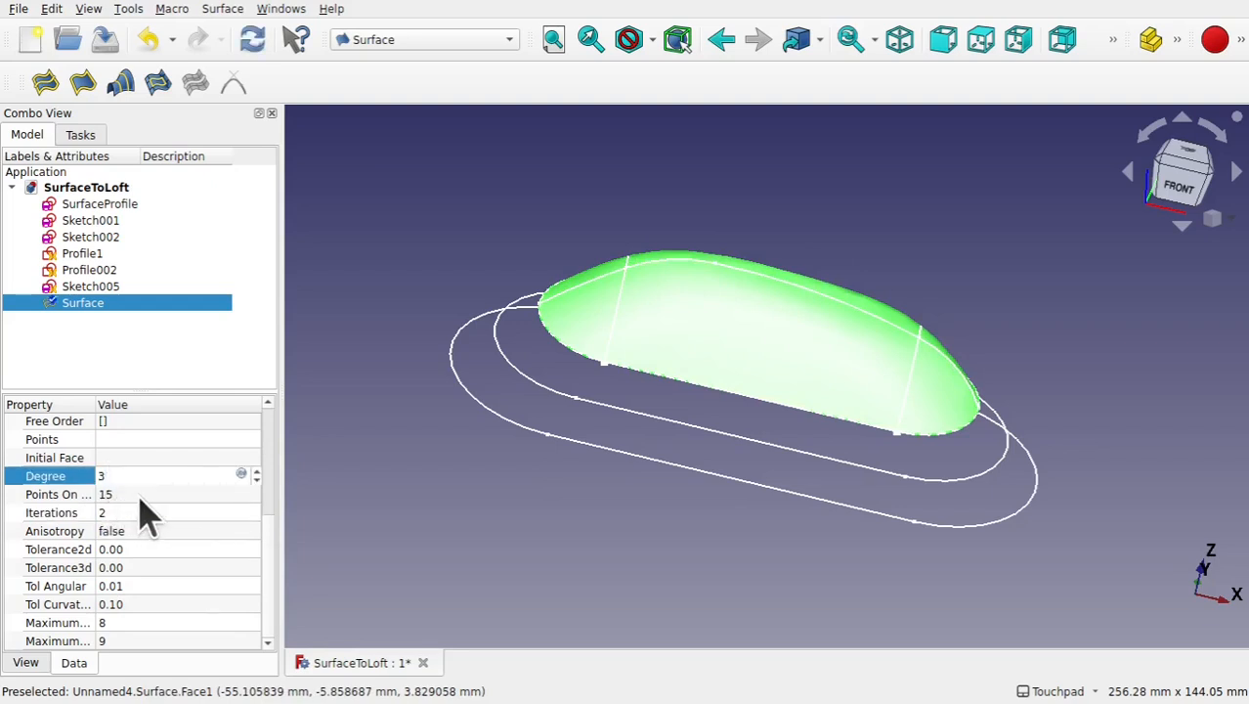
click(134, 495)
click(127, 477)
text(4)
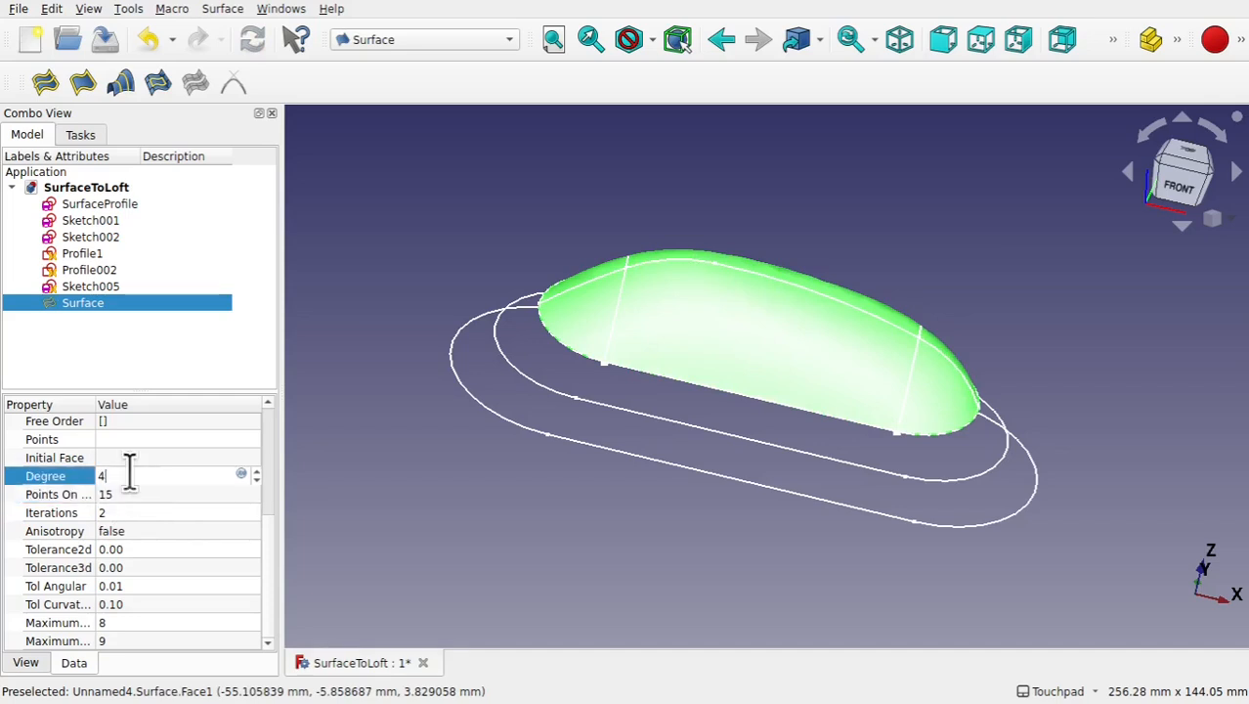
click(147, 495)
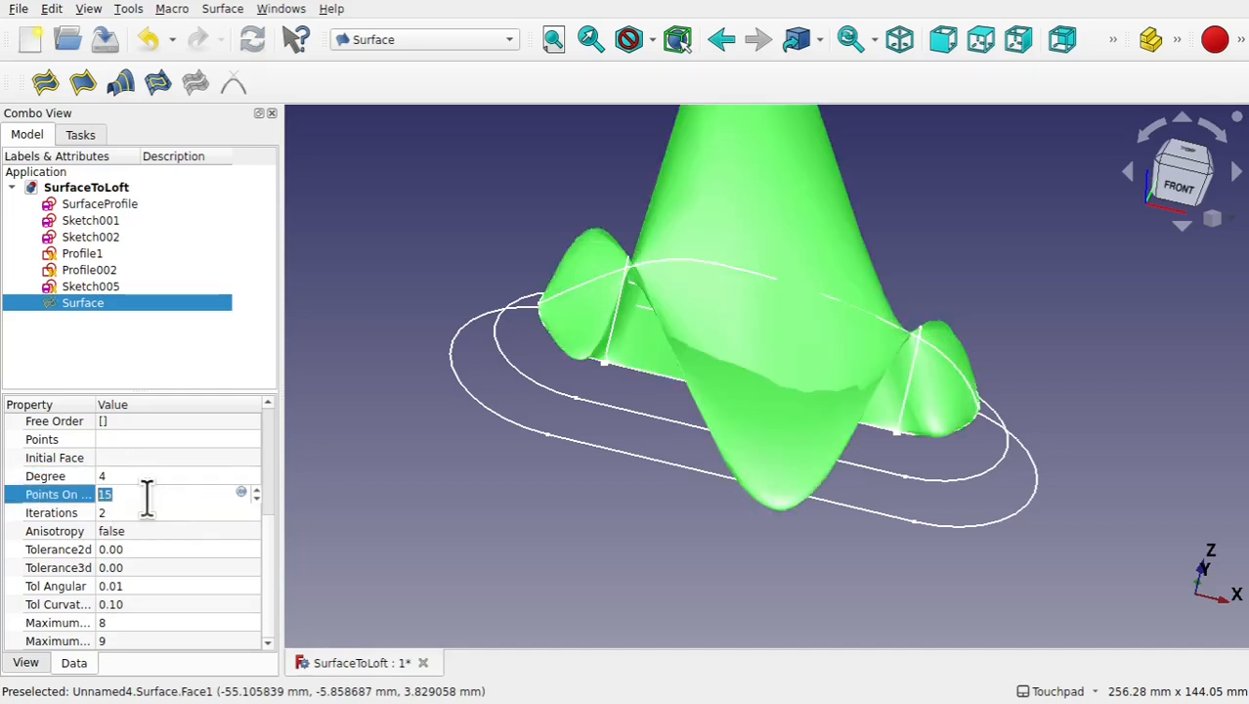
click(129, 476)
text(5)
click(154, 495)
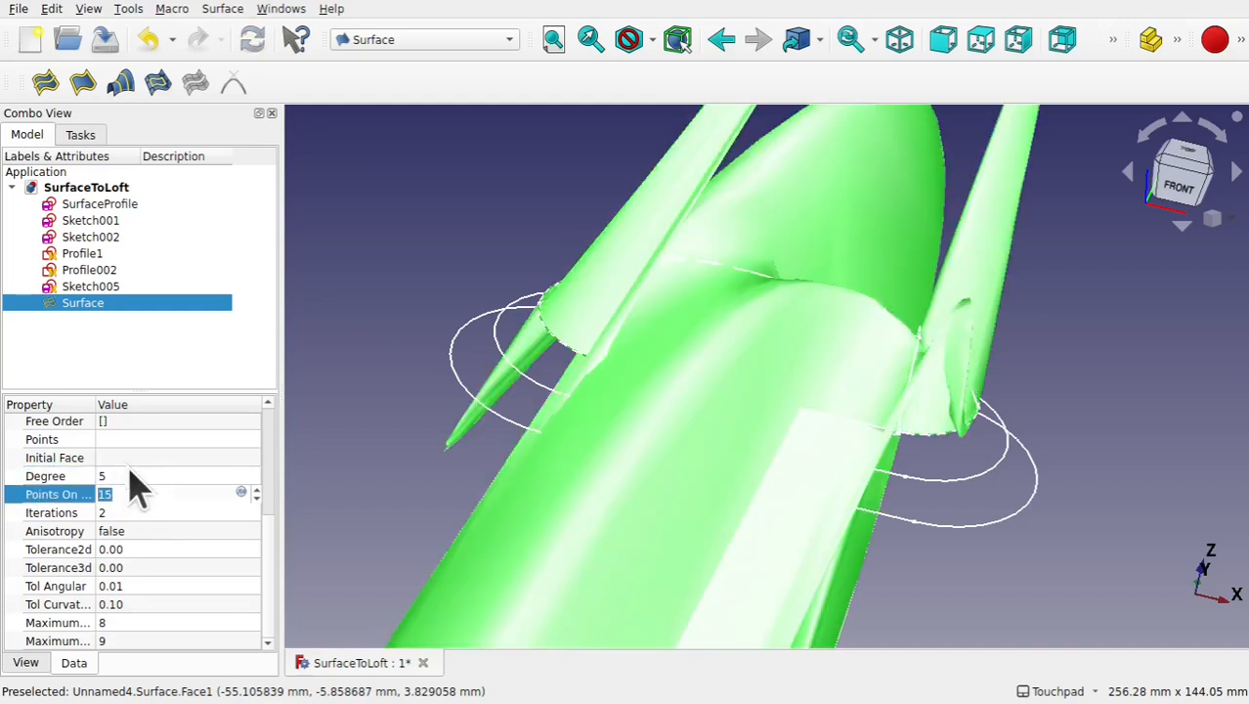
Set the filling surface's Degree to 2.
click(127, 475)
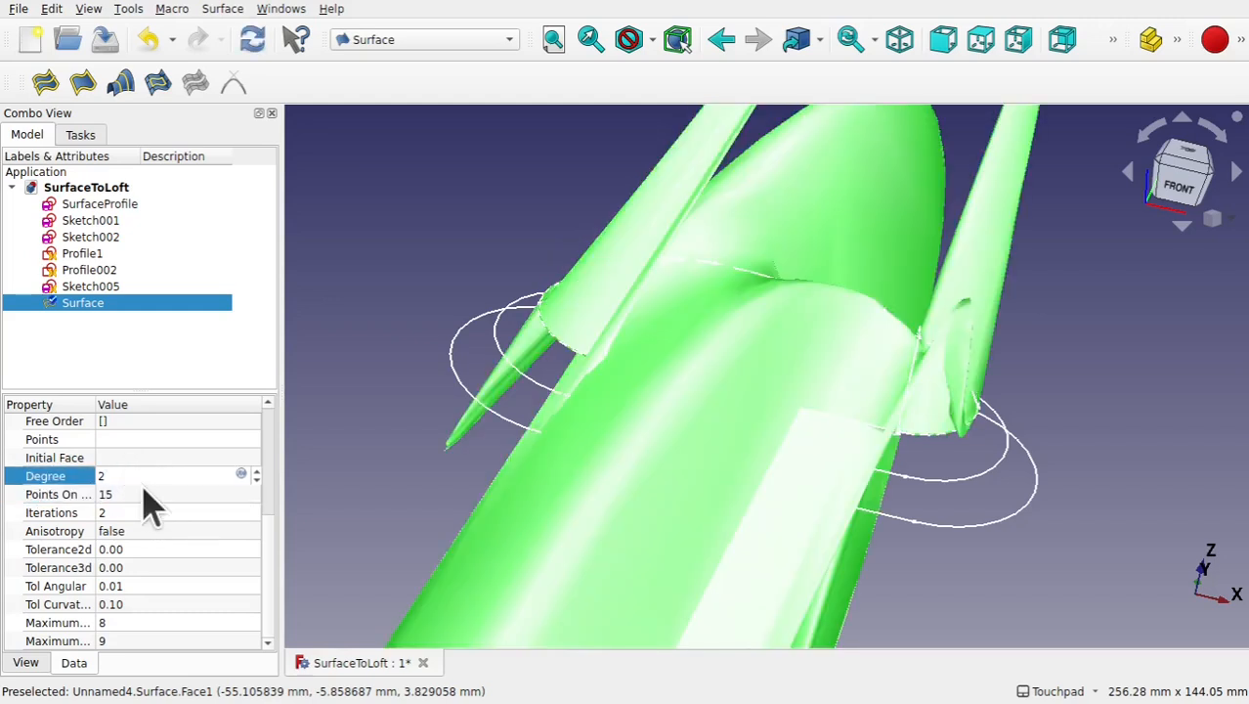
text(2)
click(149, 493)
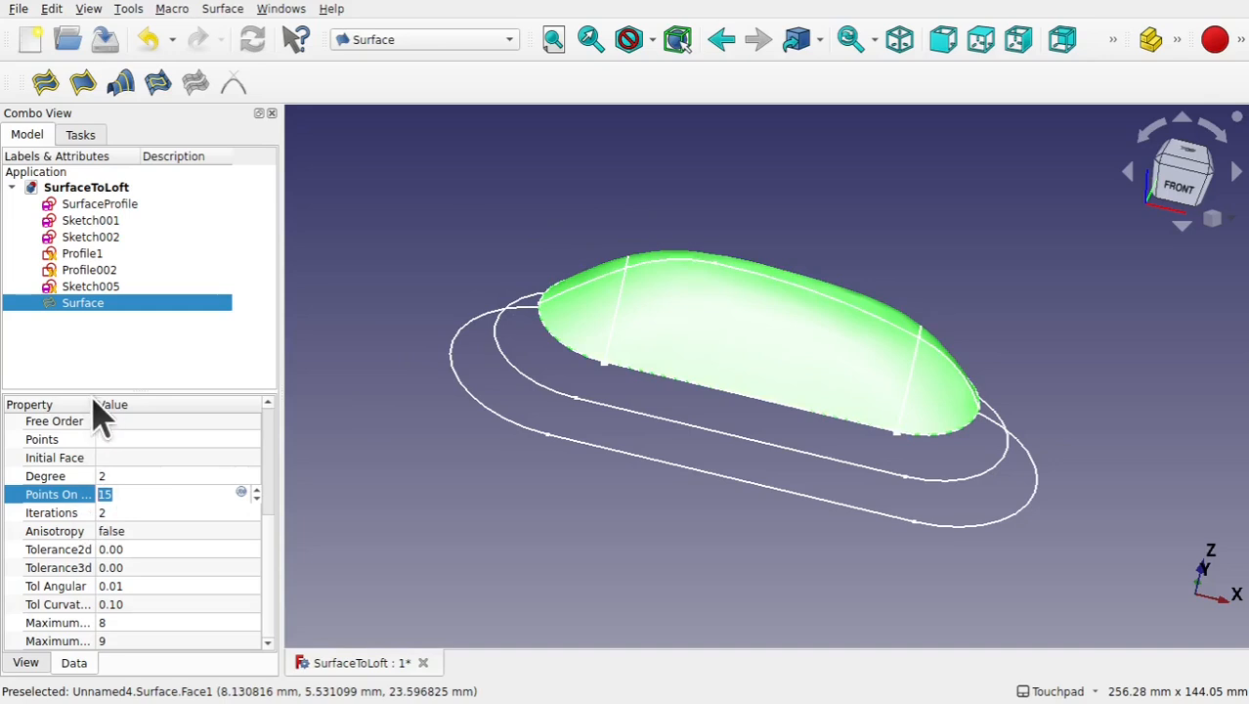
Widen the property name column, try 20 and another value for the surface's Points On Curve, and deselect the surface.
drag(95, 404, 142, 403)
click(198, 495)
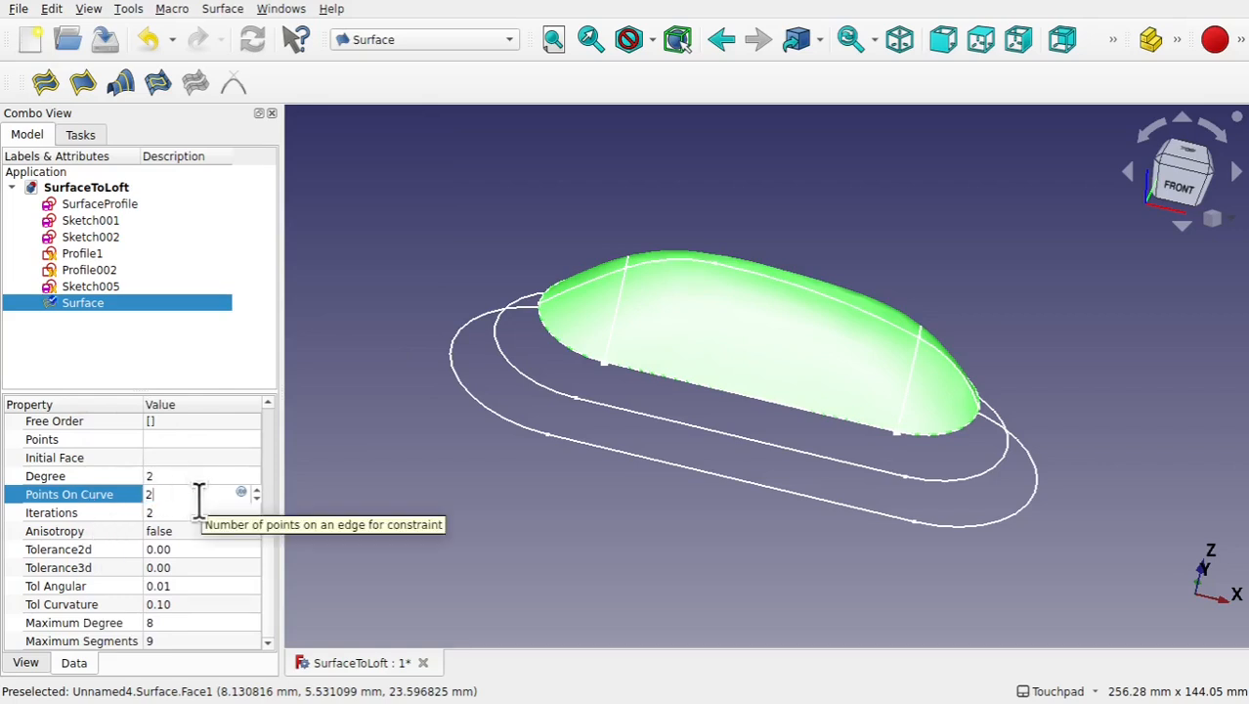
click(193, 476)
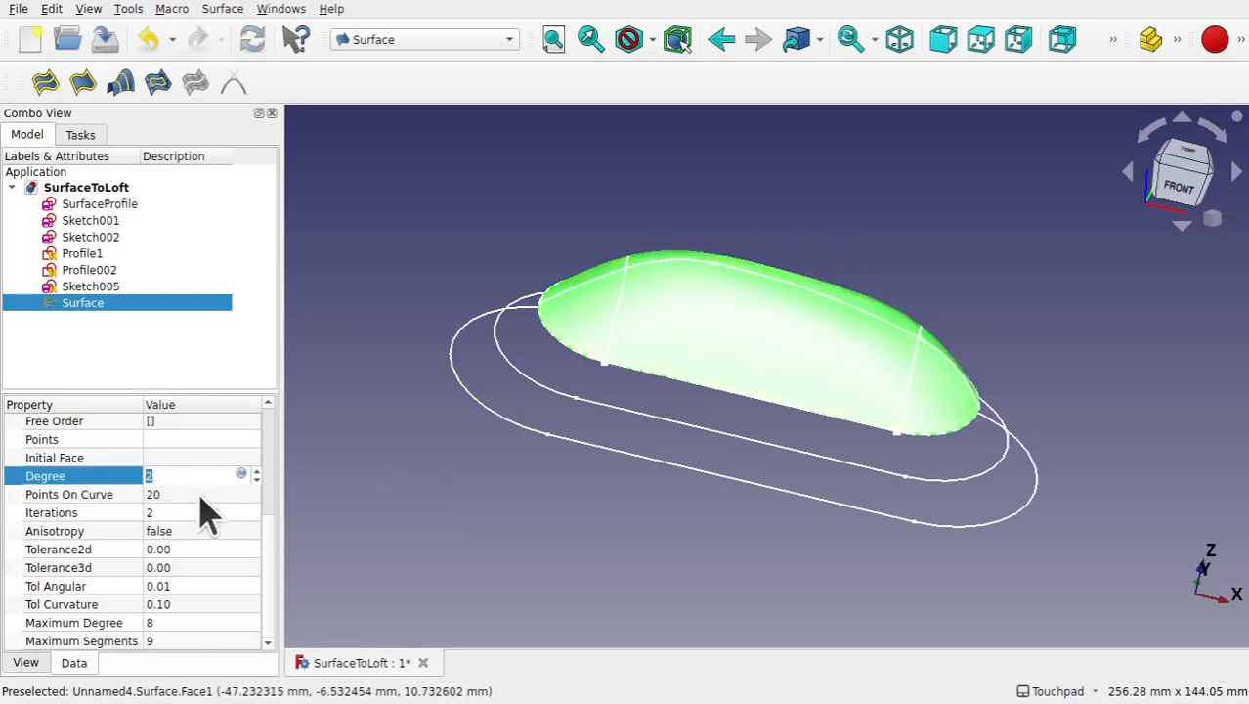
click(199, 494)
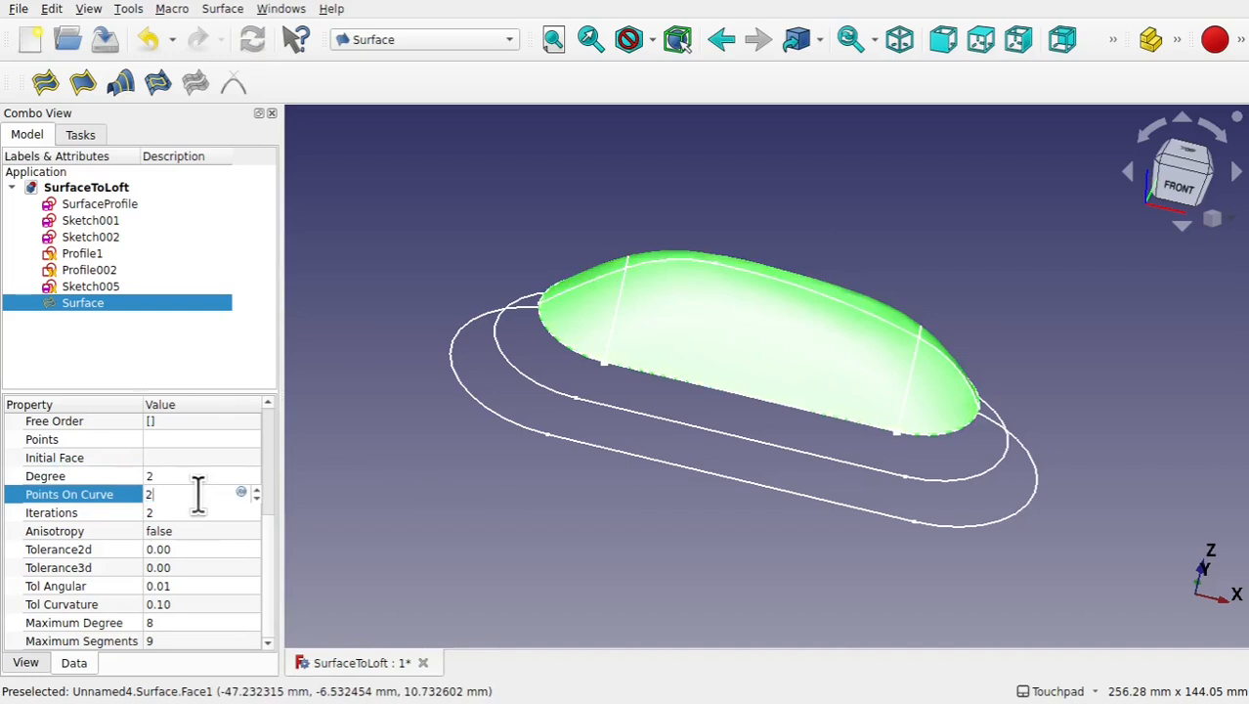
click(376, 493)
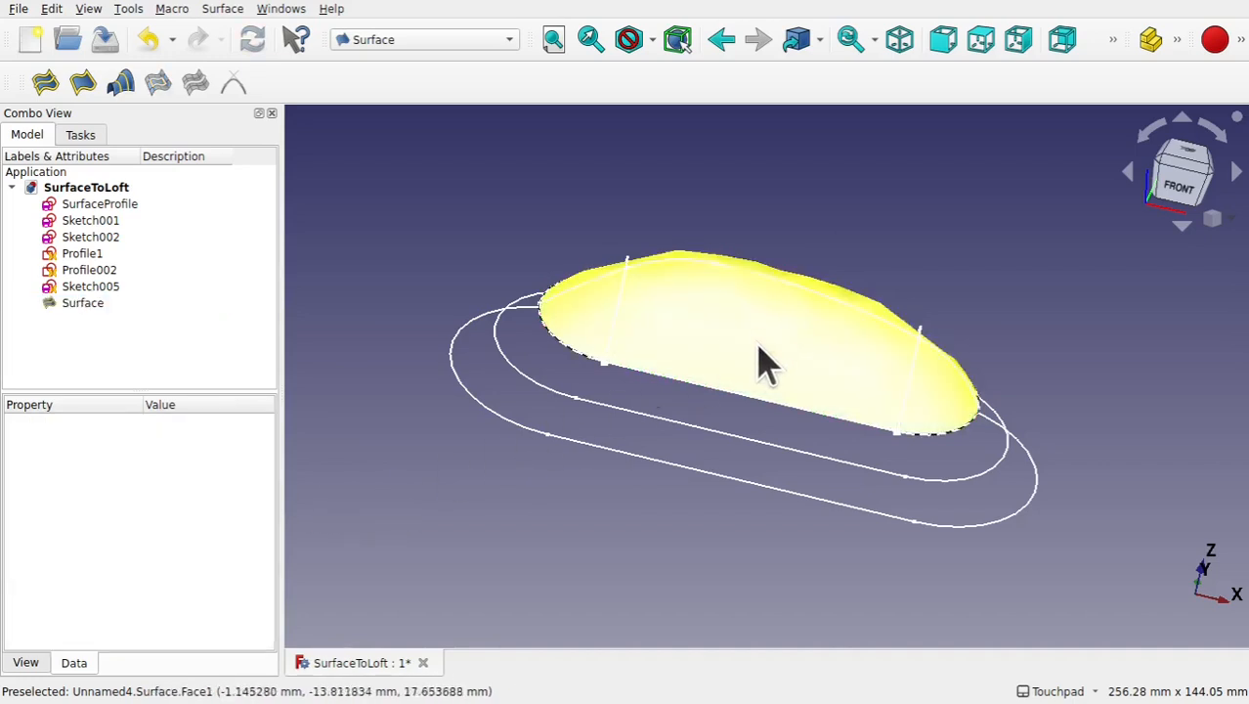
Set the filling surface's Points On Curve to 15.
mouse_move(796, 350)
alt+mouse_down()
mouse_move(842, 297)
mouse_move(847, 257)
mouse_move(798, 286)
alt+mouse_up()
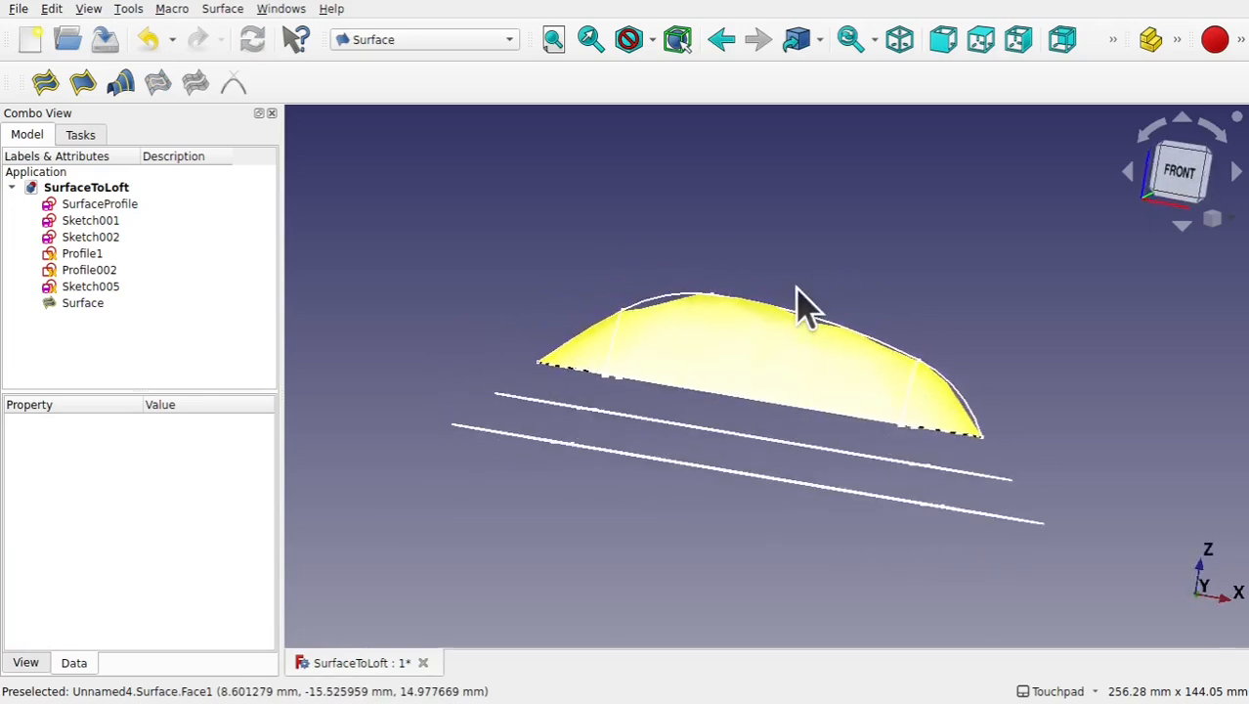
click(1189, 180)
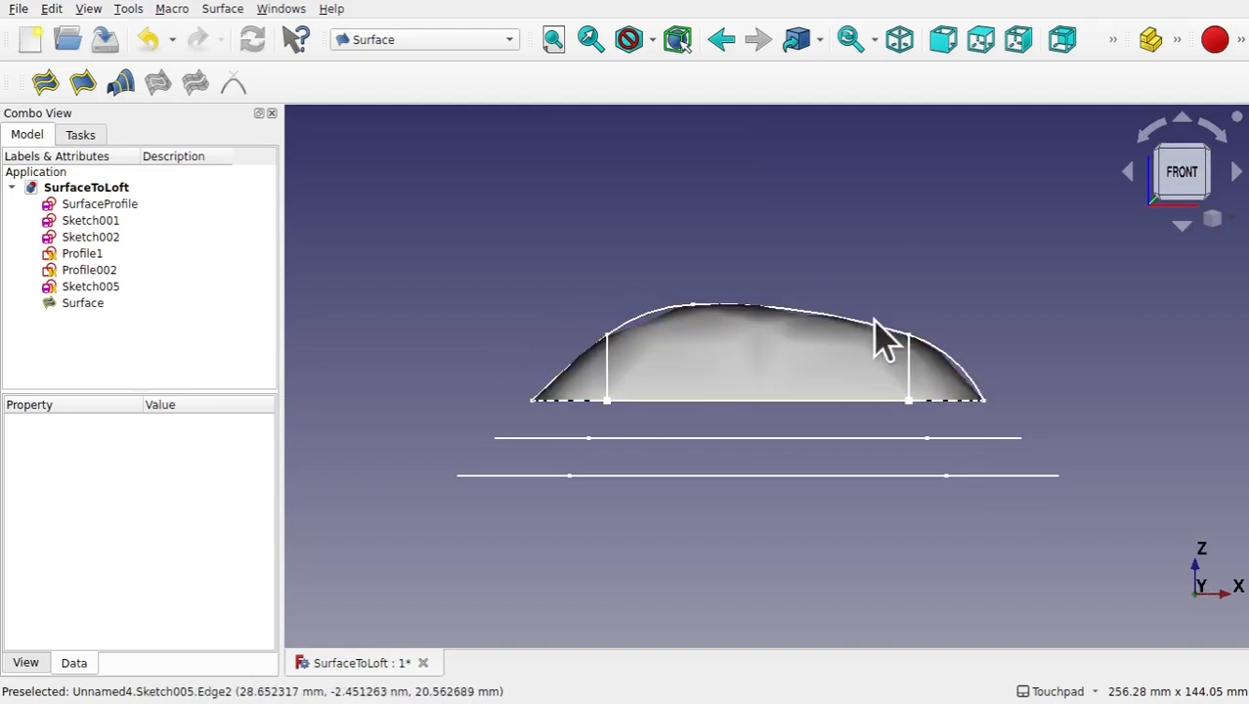
click(85, 309)
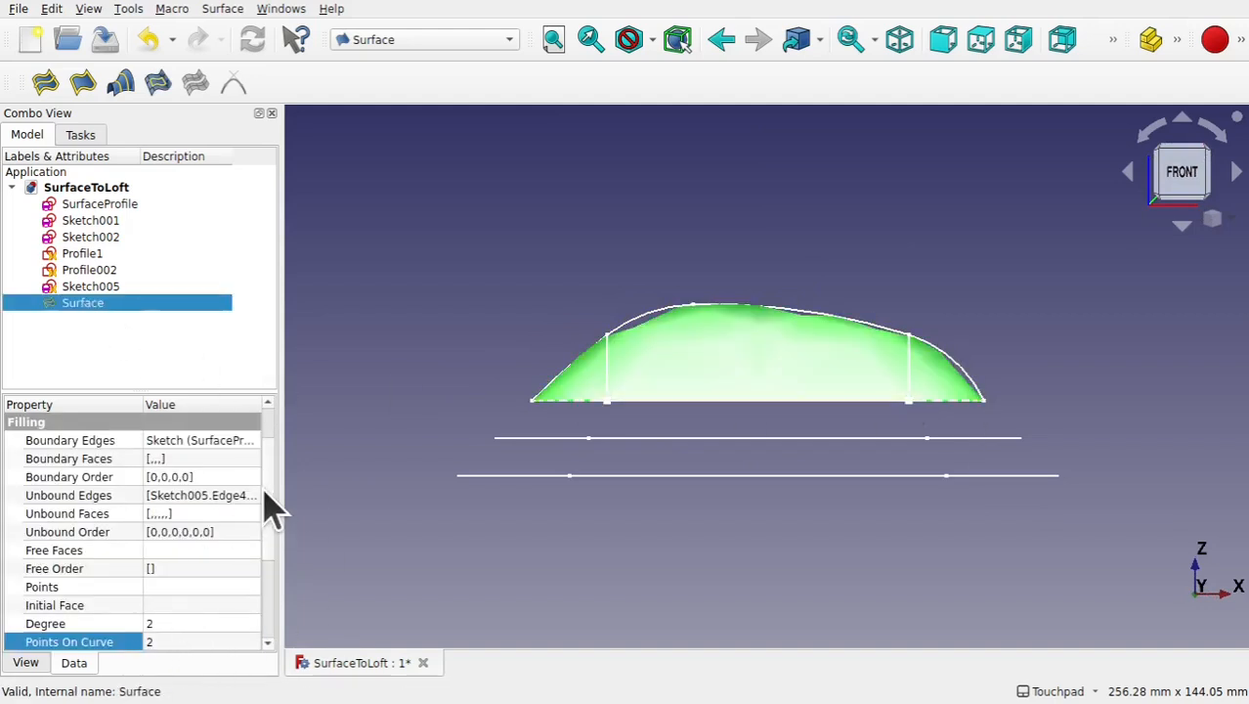
scroll(270, 512, down, 1)
scroll(277, 529, down, 2)
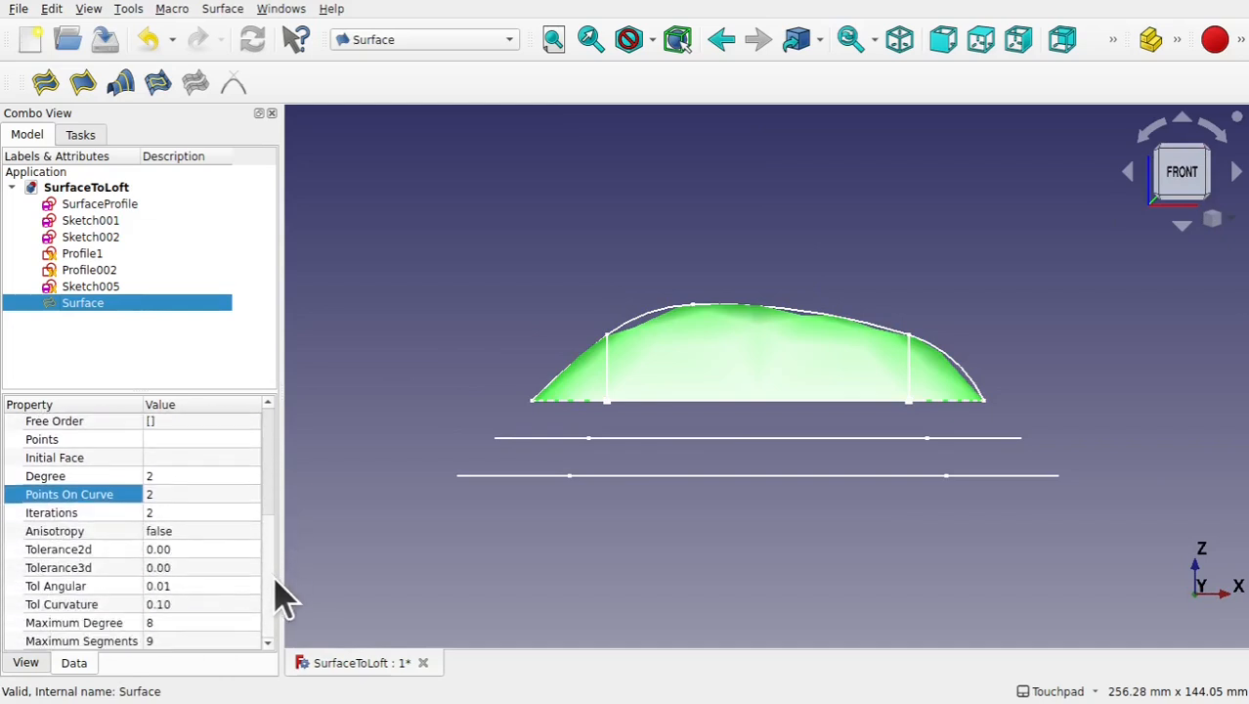
click(168, 489)
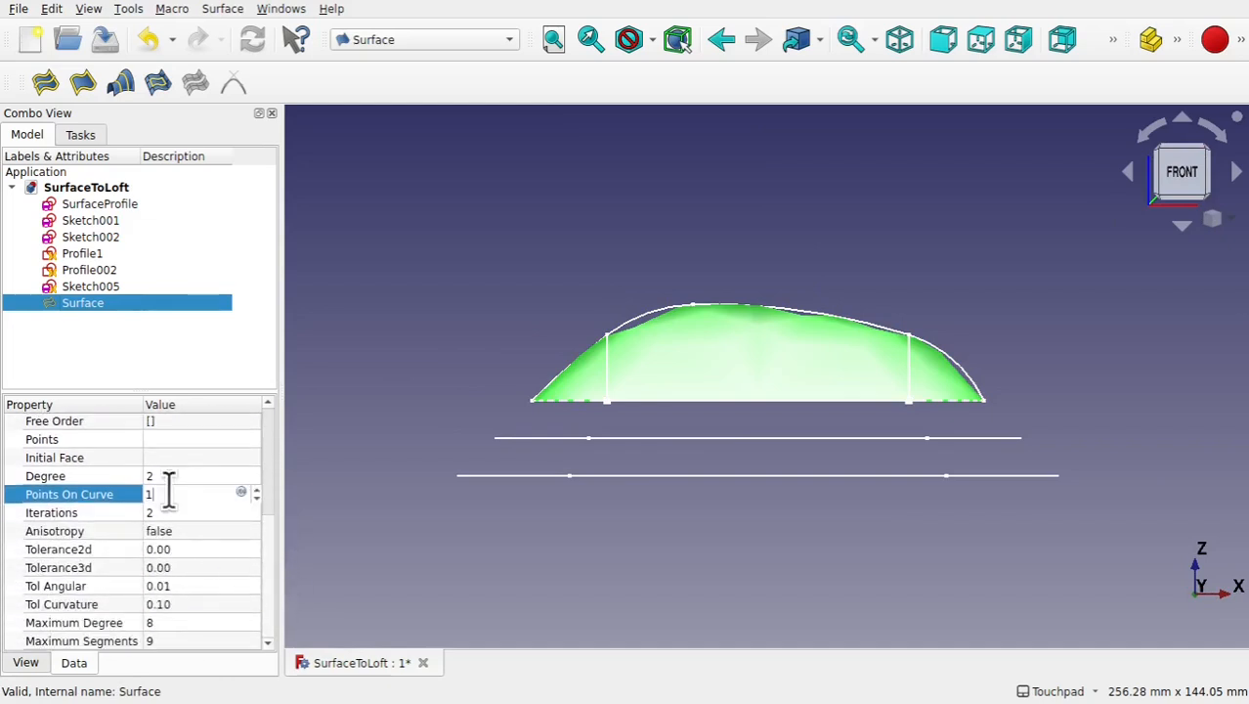
key(Return)
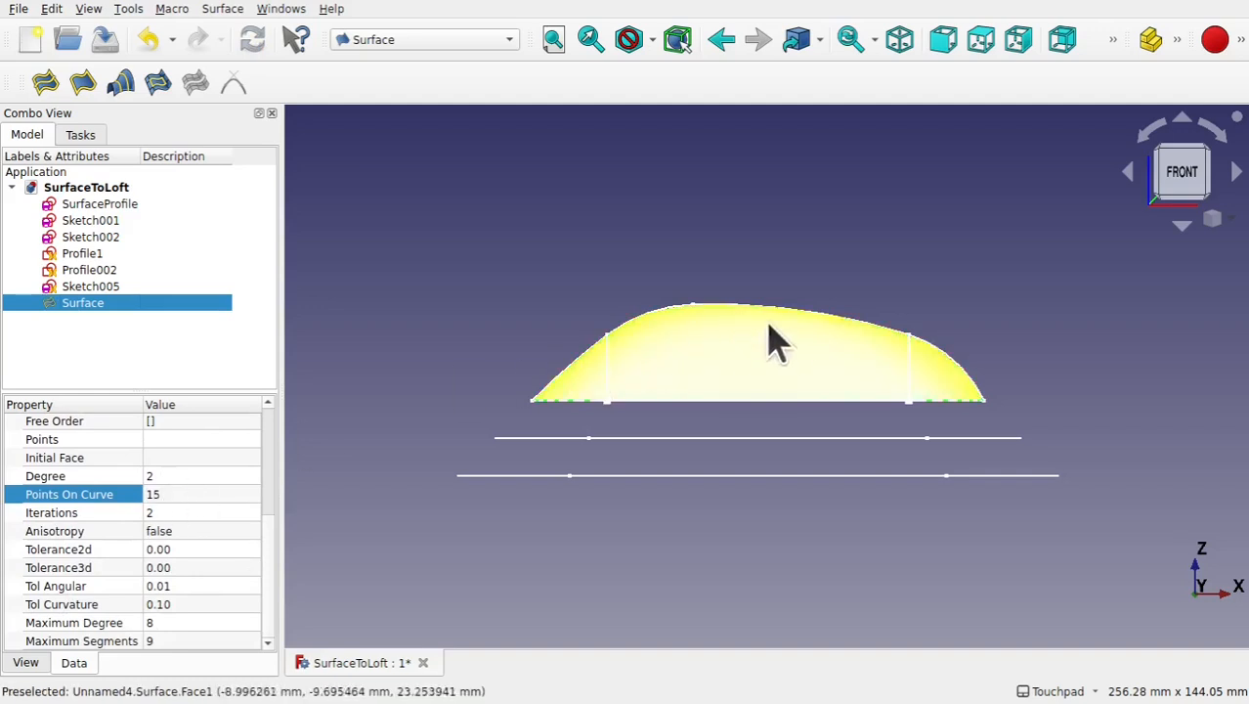
Try an Iterations value of 1 on the filling surface and deselect it to check its fit against the profiles.
click(164, 512)
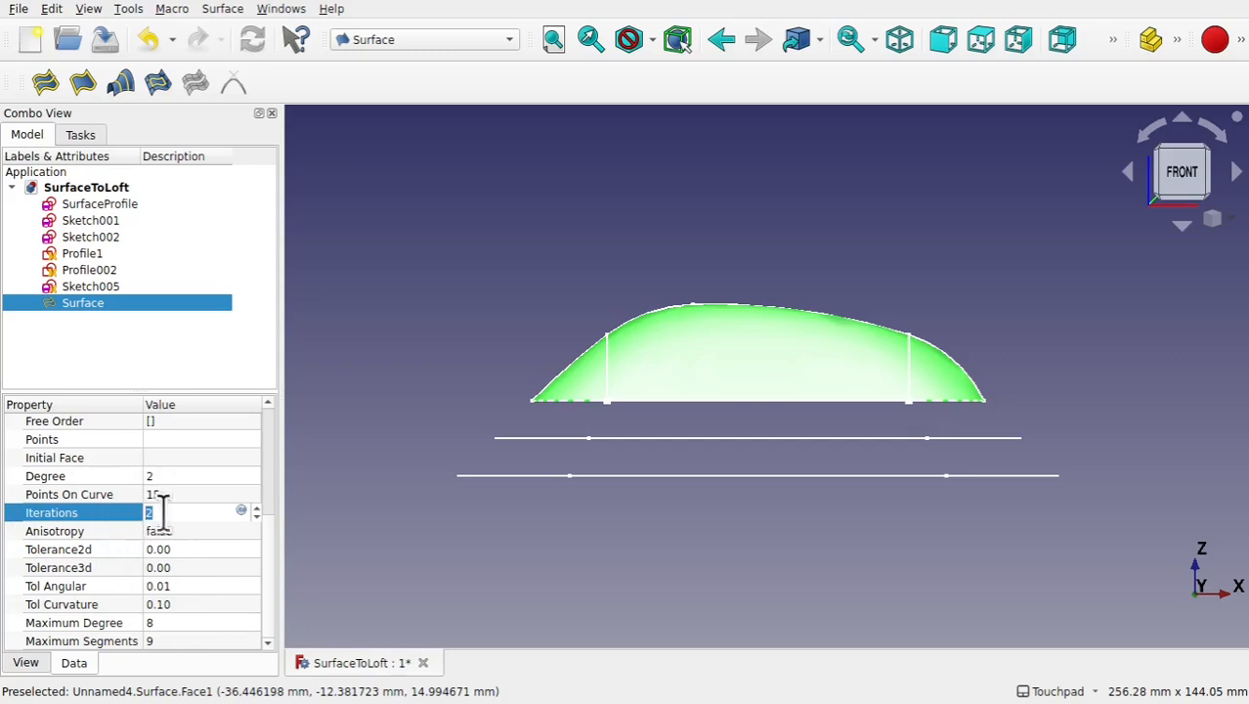
text(1)
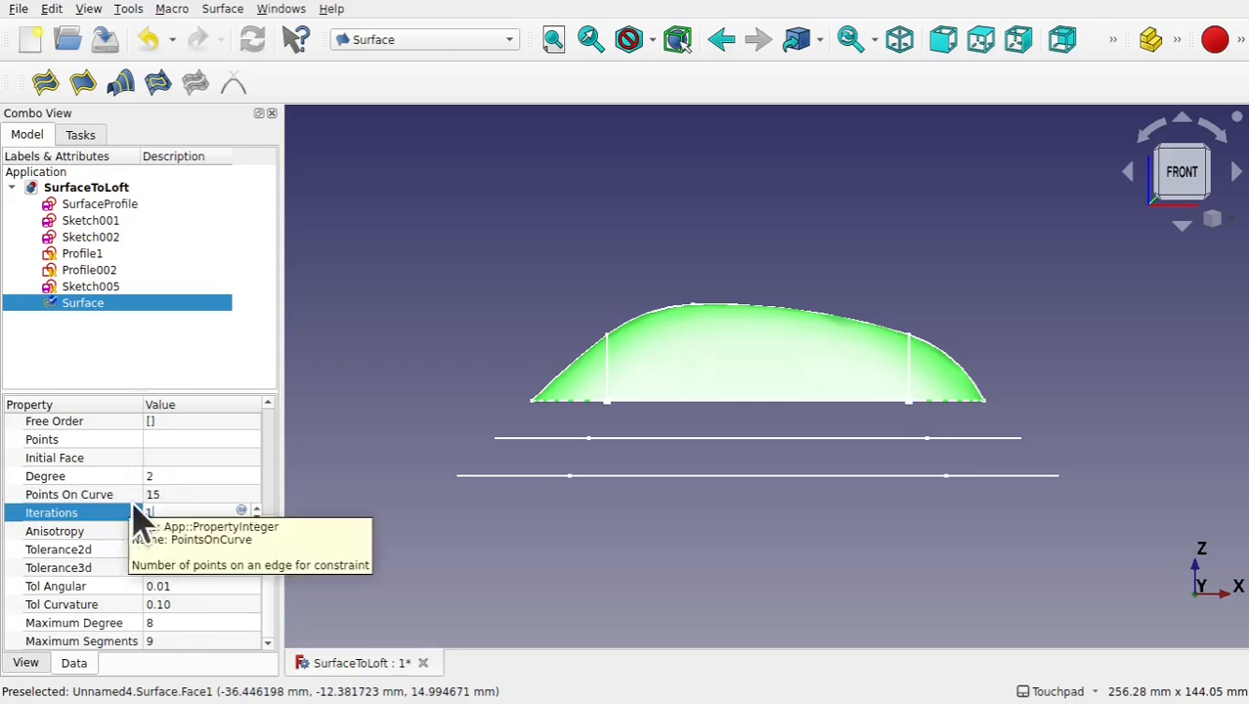
click(382, 491)
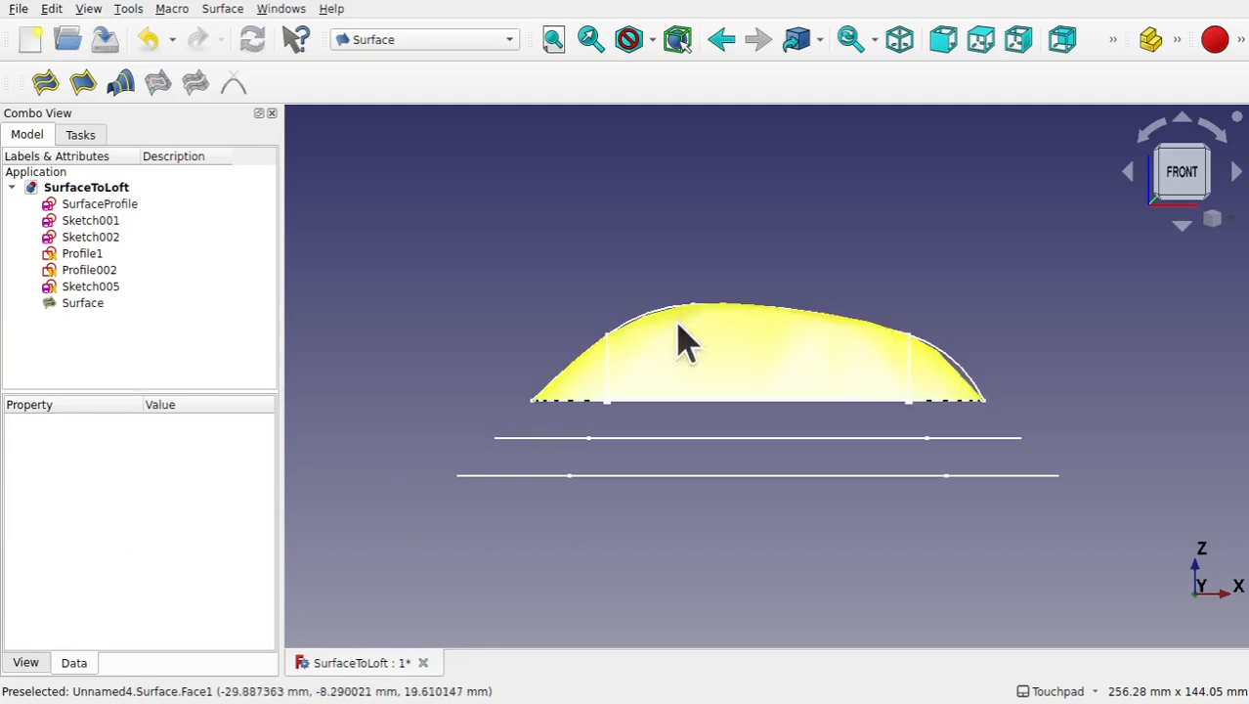
mouse_move(818, 438)
alt+mouse_down()
mouse_move(770, 454)
mouse_move(694, 516)
mouse_move(830, 436)
alt+mouse_up()
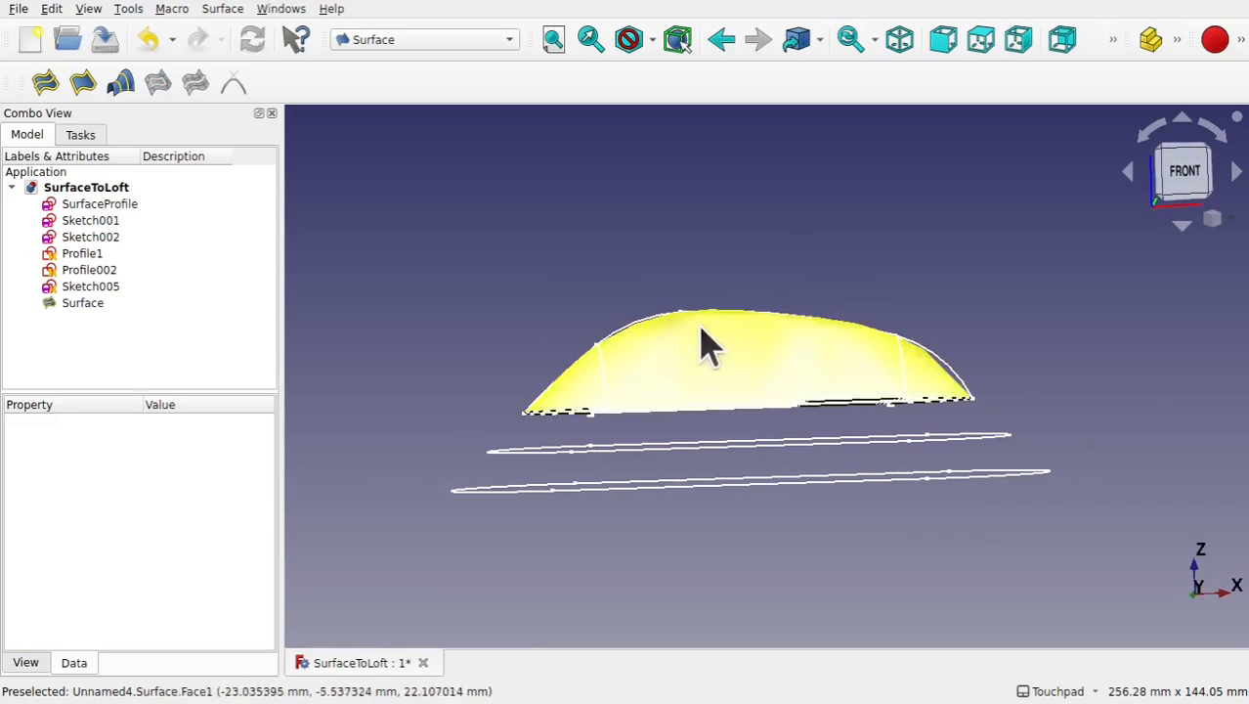
Try a Points On Curve value of 30 on the filling surface.
click(83, 303)
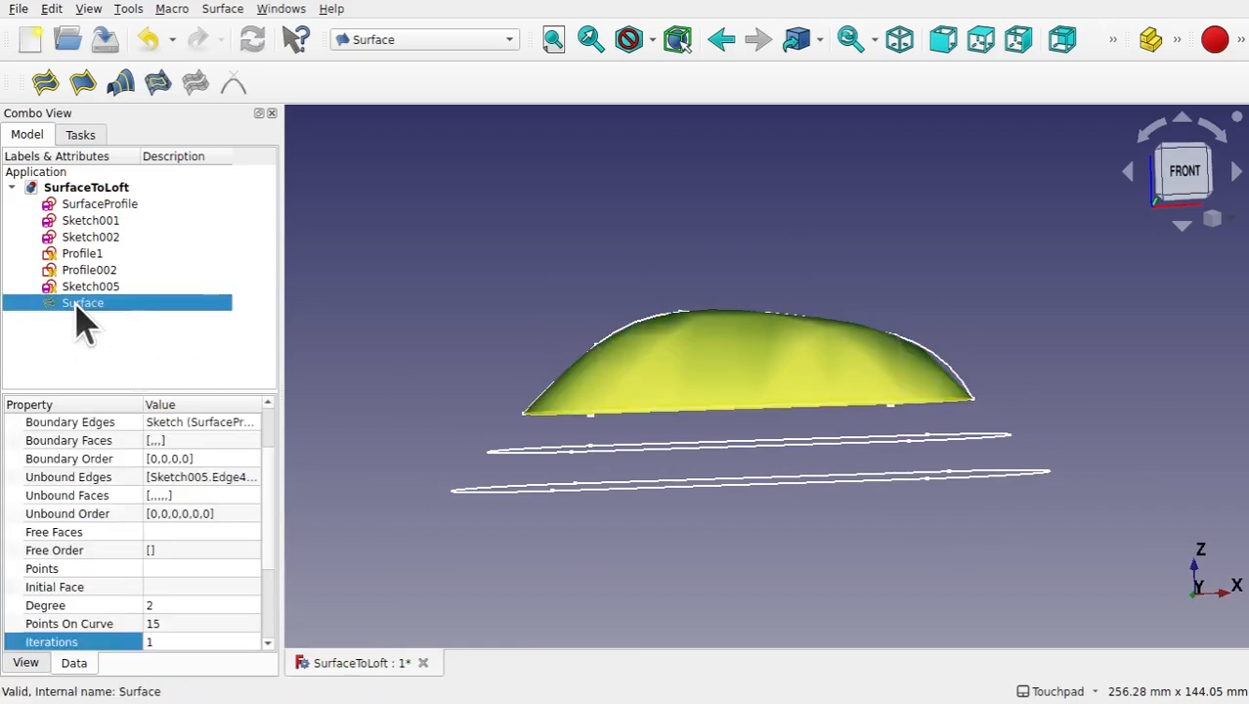
click(181, 623)
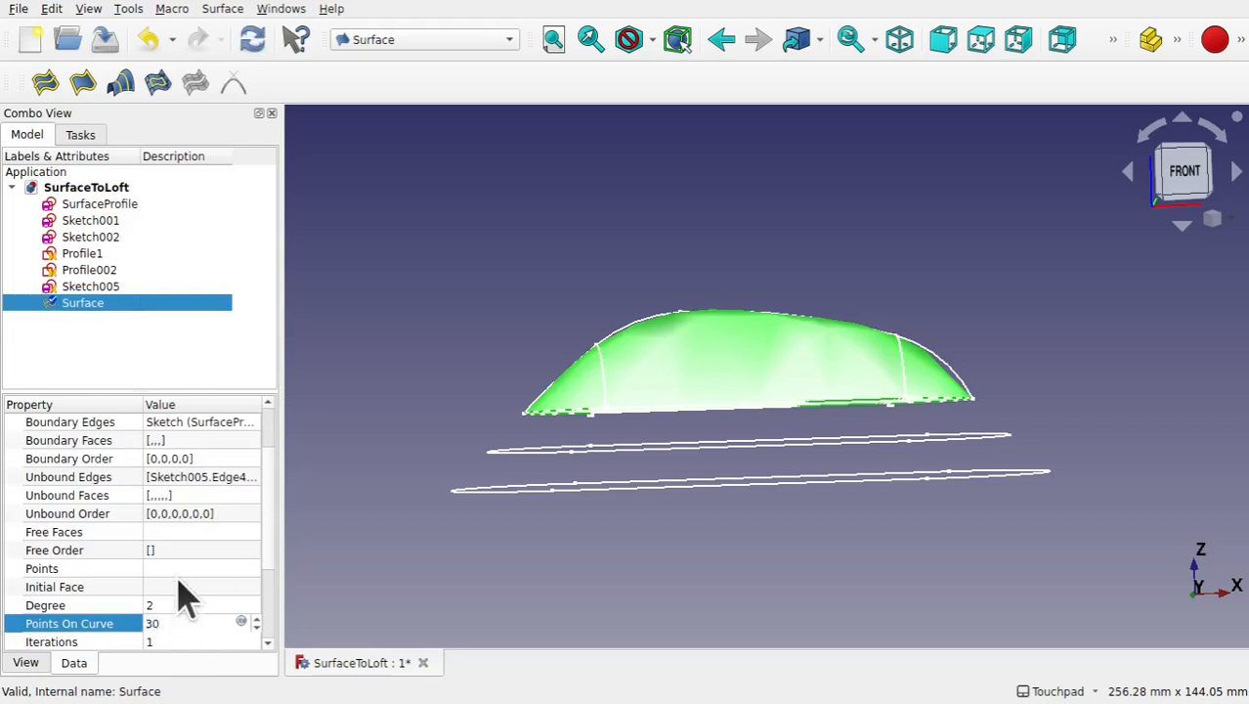
click(184, 587)
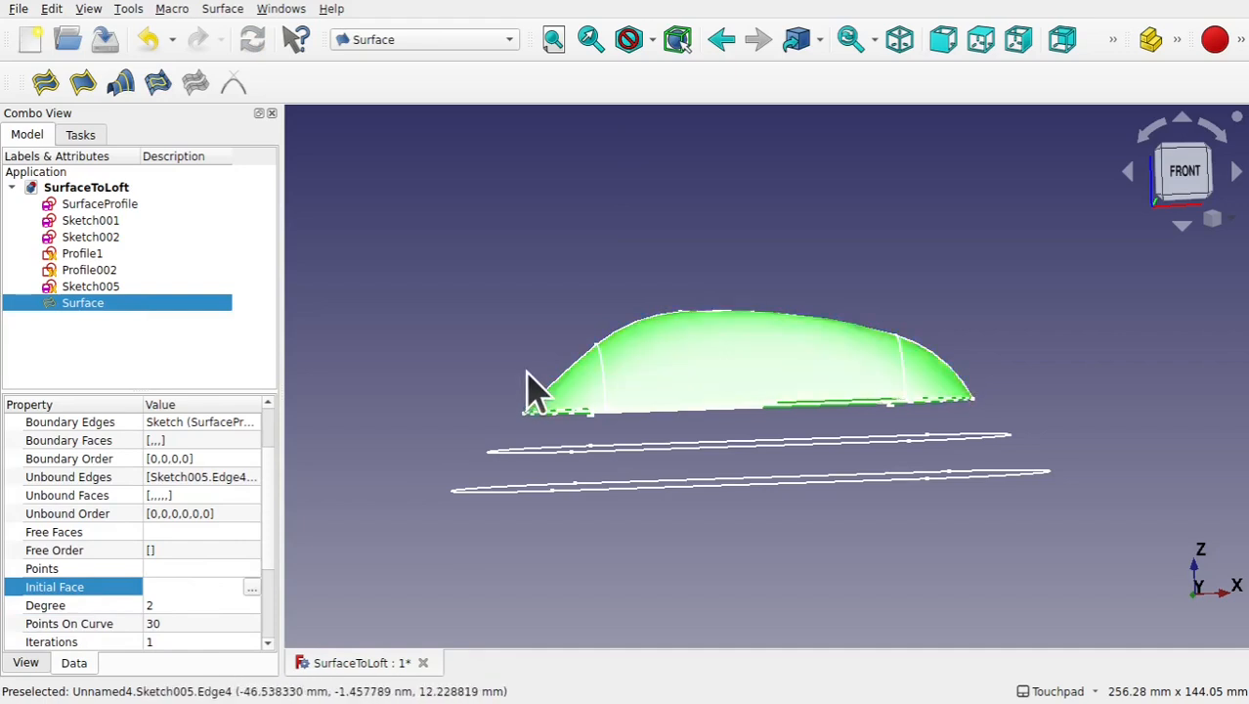
Restore the filling surface's Points On Curve to 15 and its Iterations to 2, and deselect the surface.
click(179, 622)
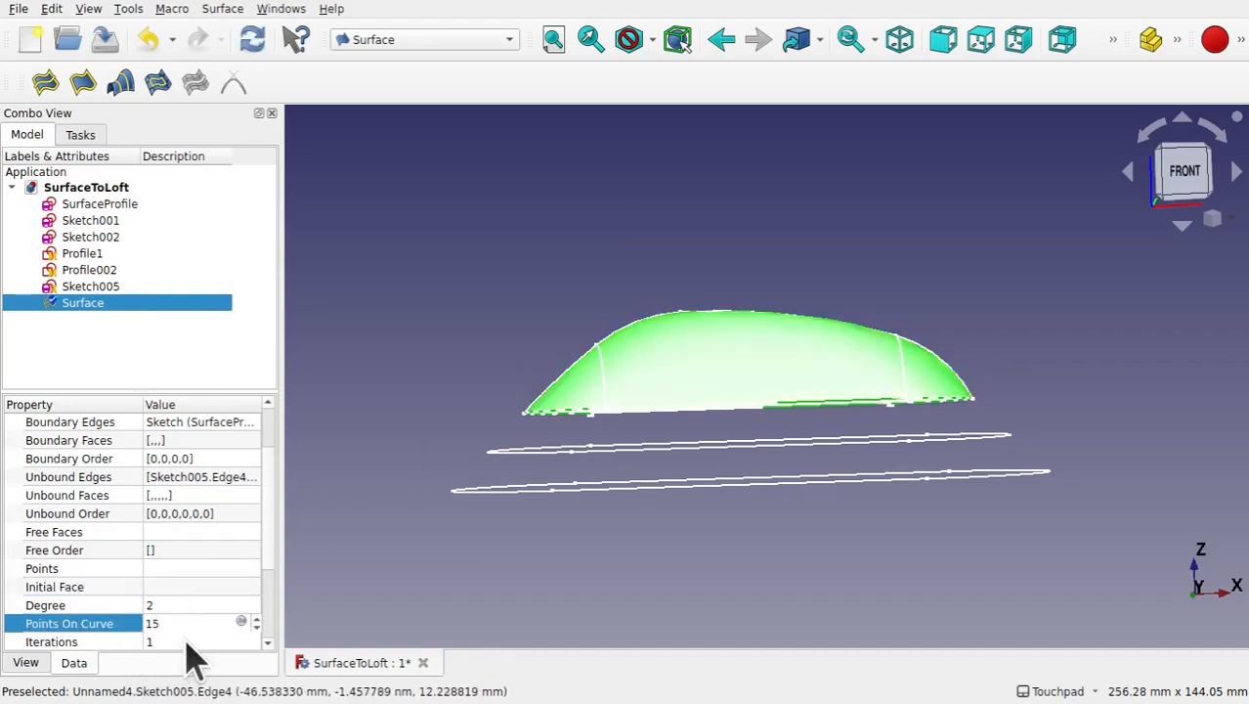
click(184, 641)
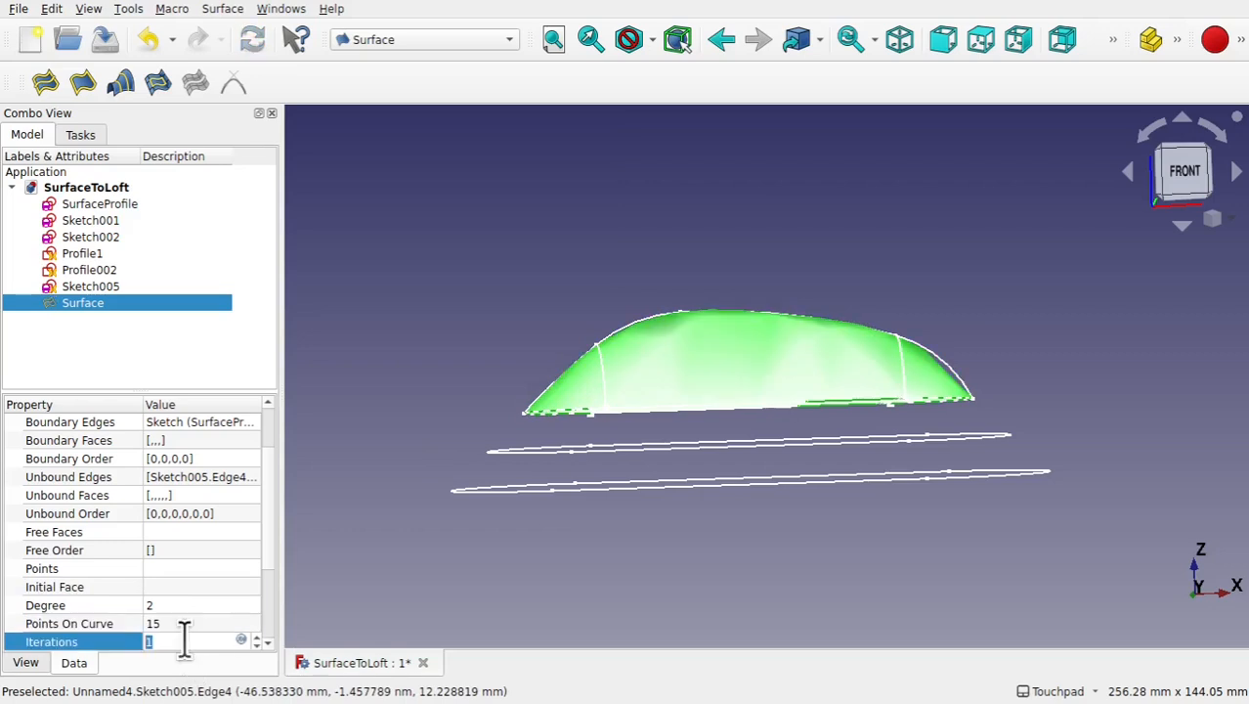
click(480, 562)
shift+drag(853, 339, 685, 484)
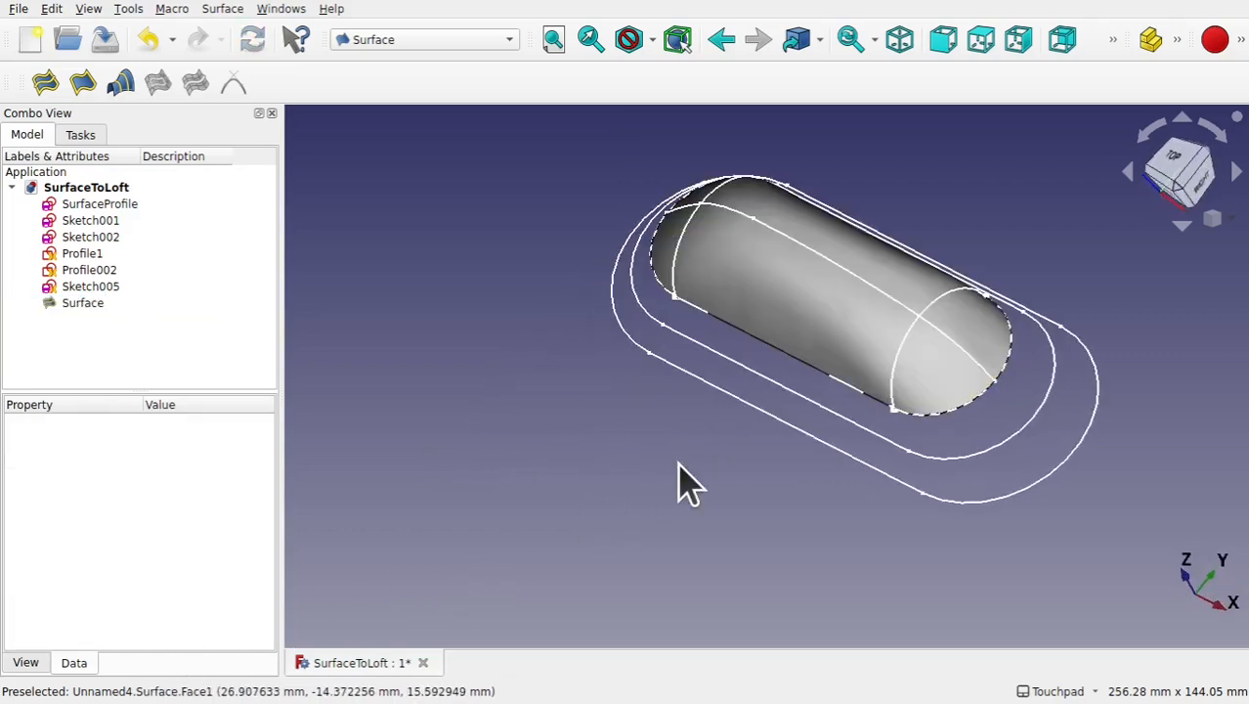
Set the filling surface's display Deviation to 0.05 and save the document.
click(782, 296)
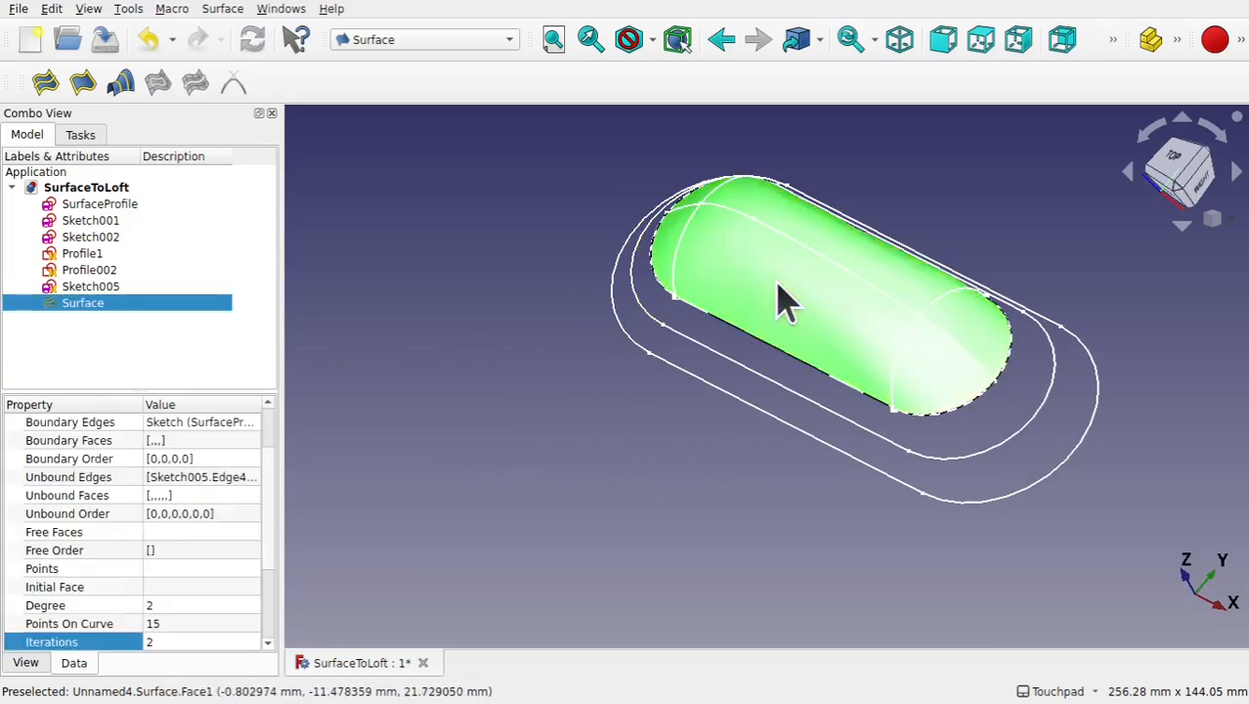
click(28, 669)
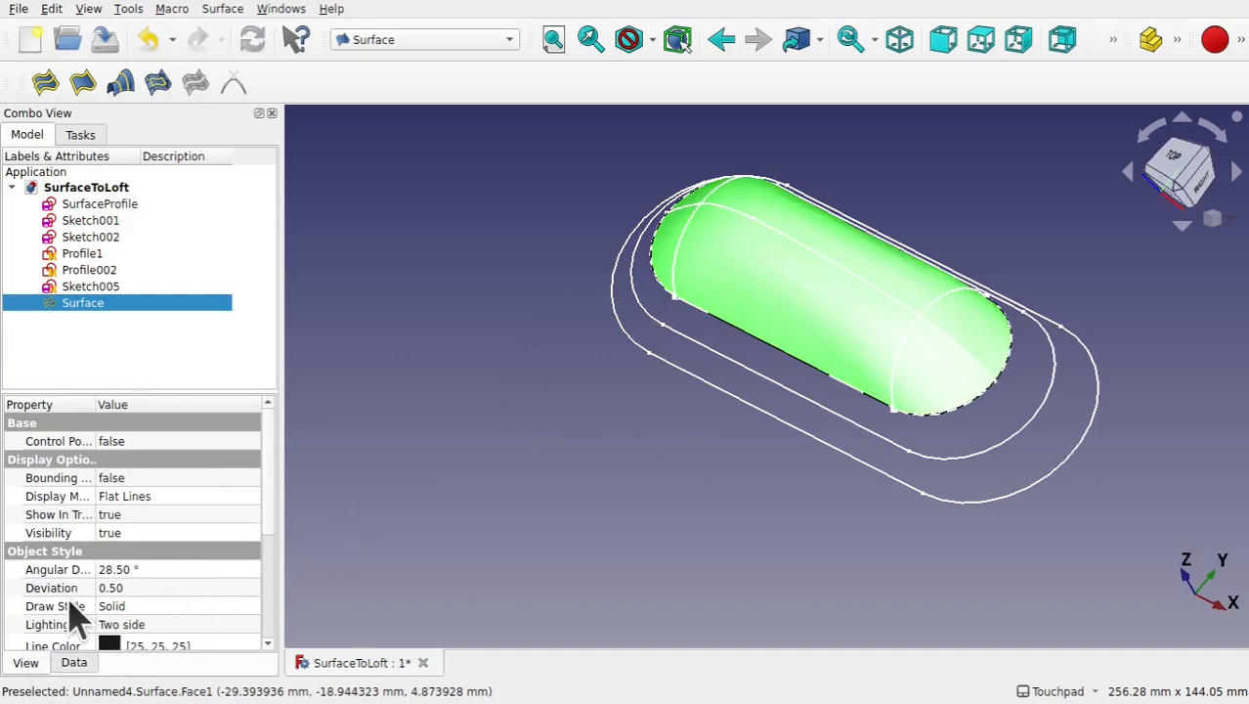
mouse_move(53, 593)
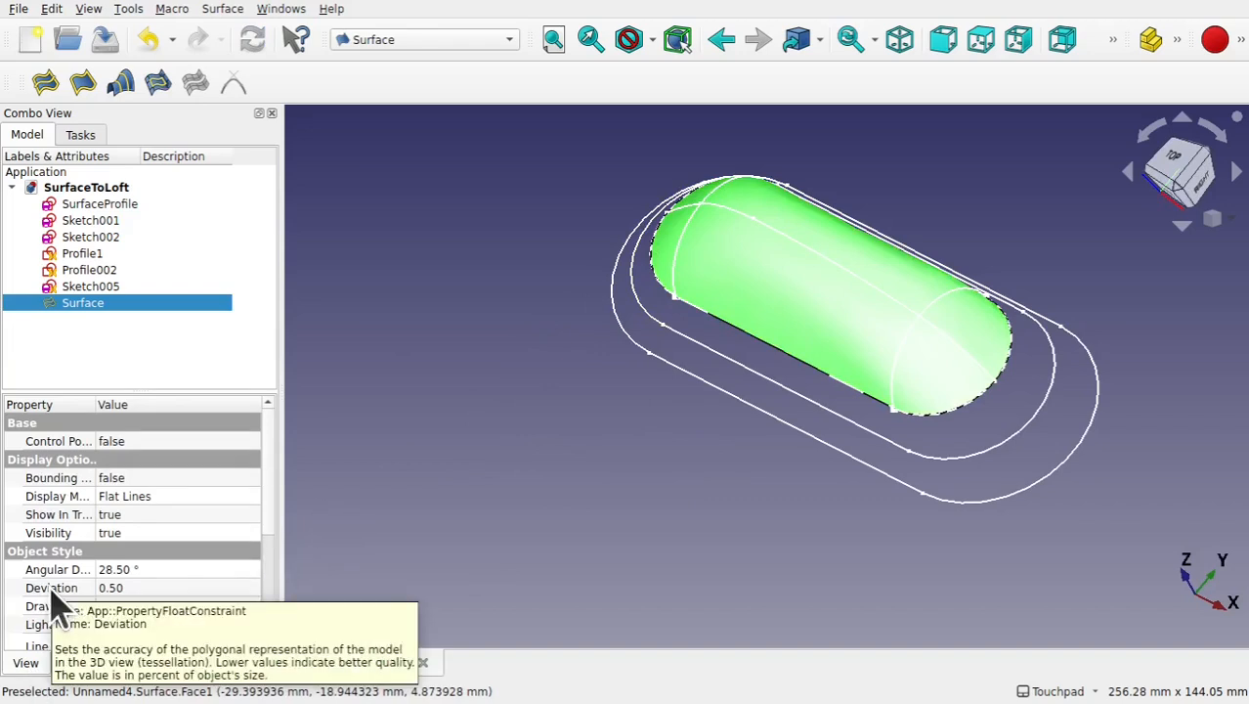
click(184, 587)
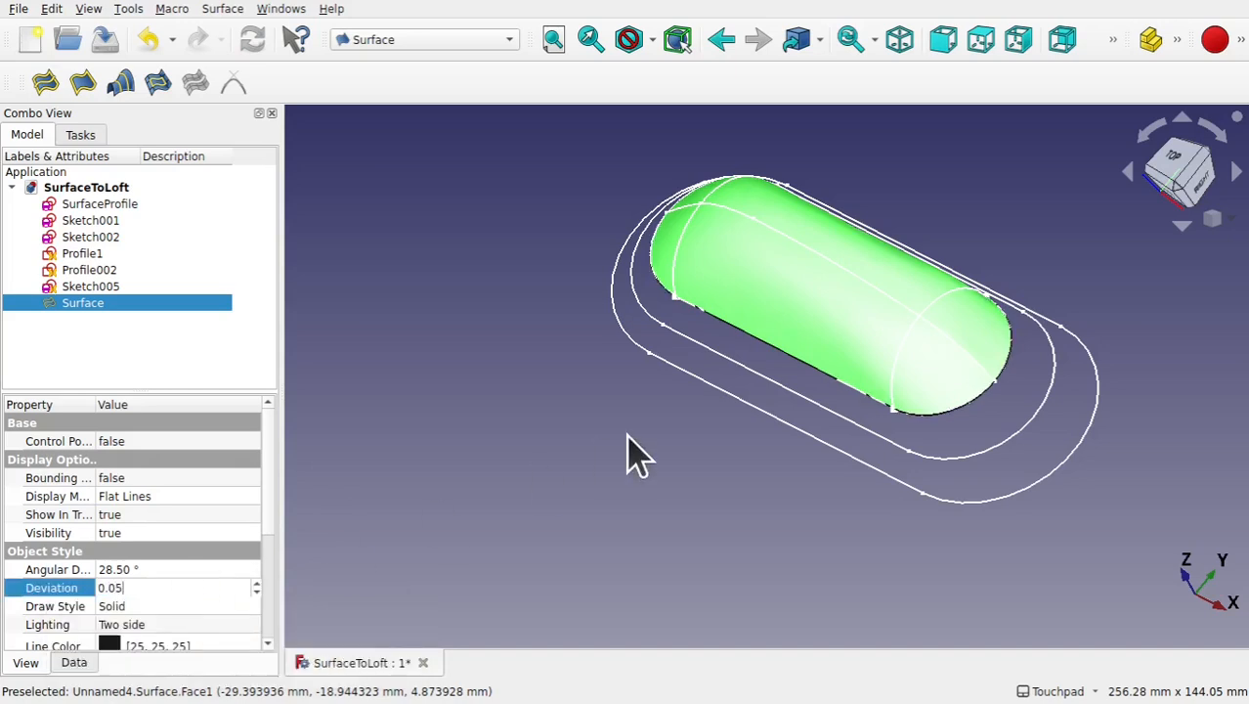
click(666, 476)
alt+drag(836, 387, 801, 337)
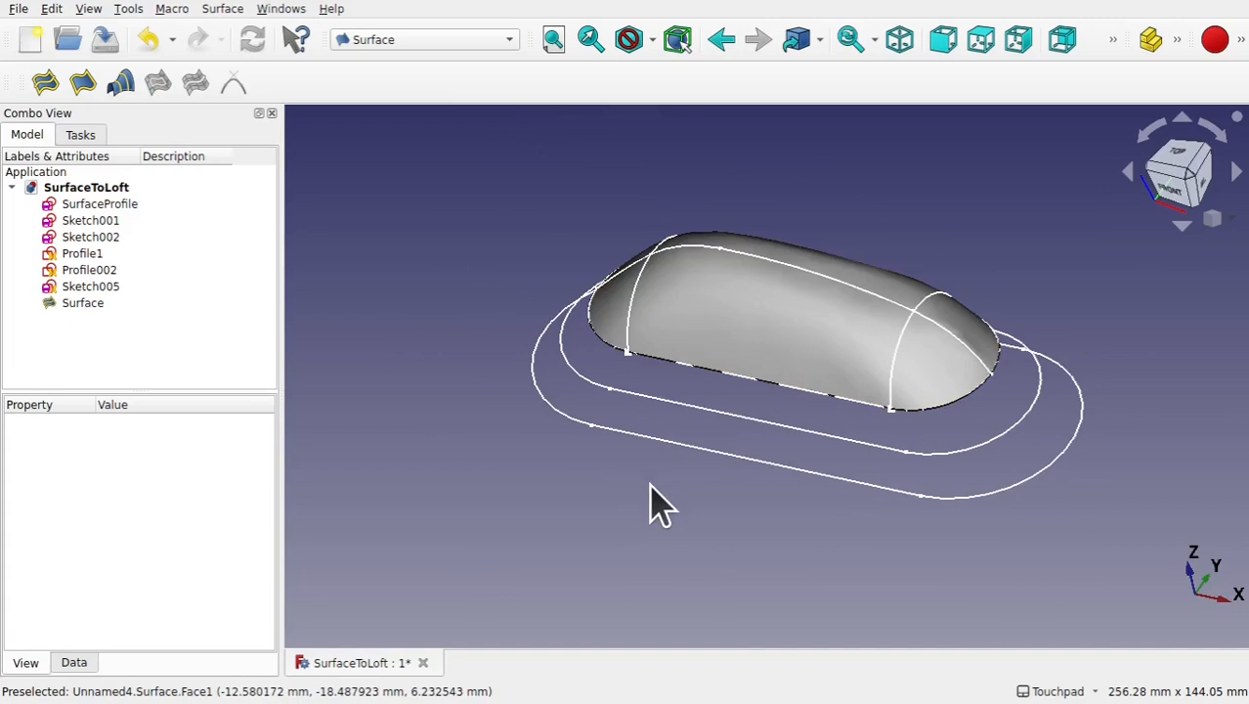
key(ctrl+s)
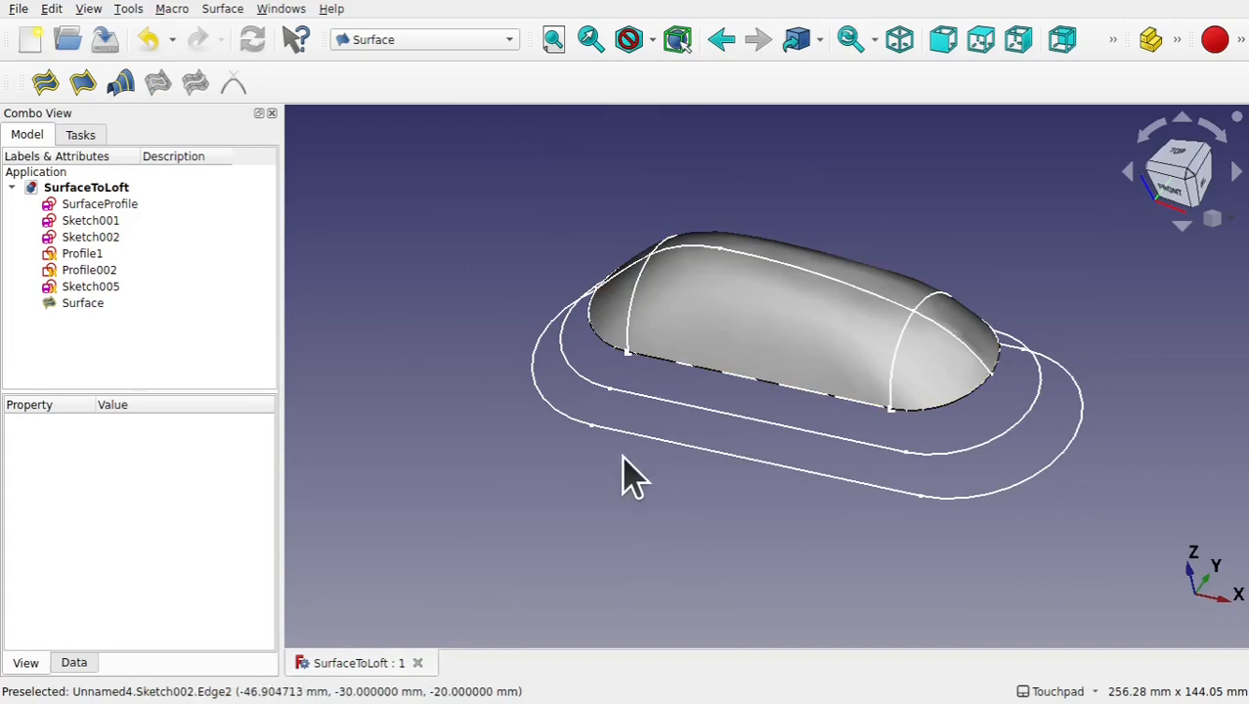
In the Part workbench, create a Loft through Sketch002, Sketch001 and Surface, in that order.
click(431, 43)
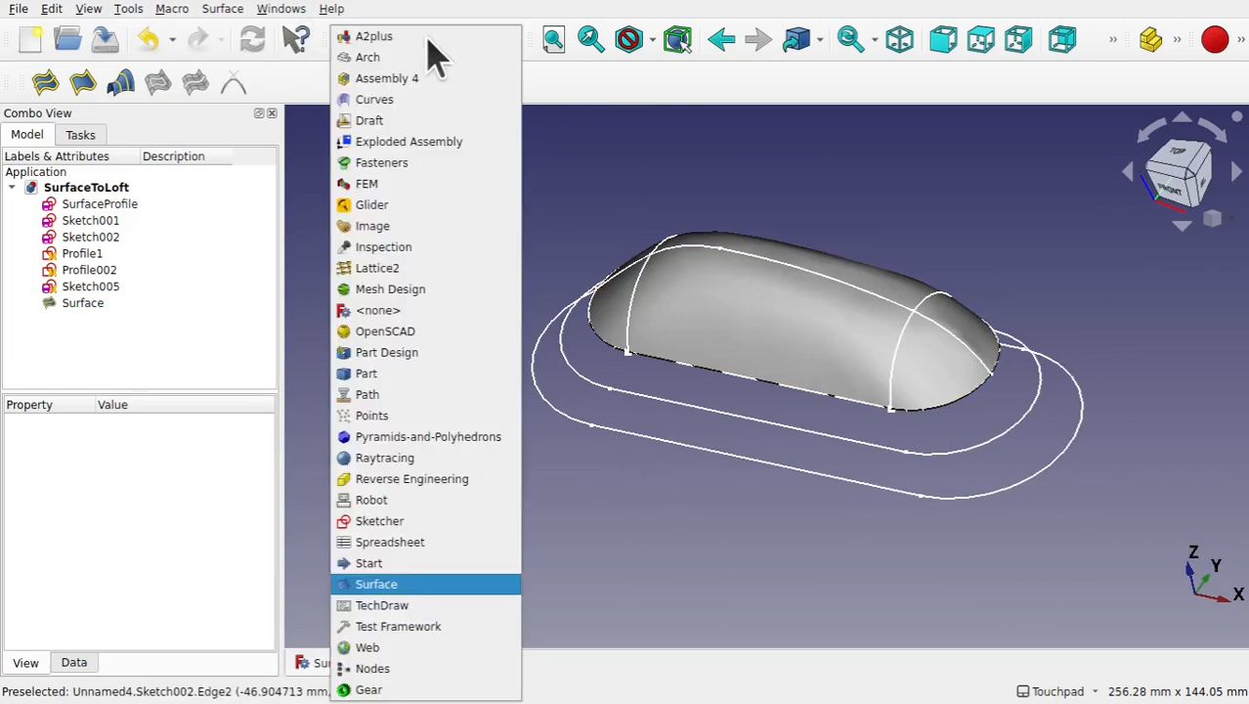
click(411, 374)
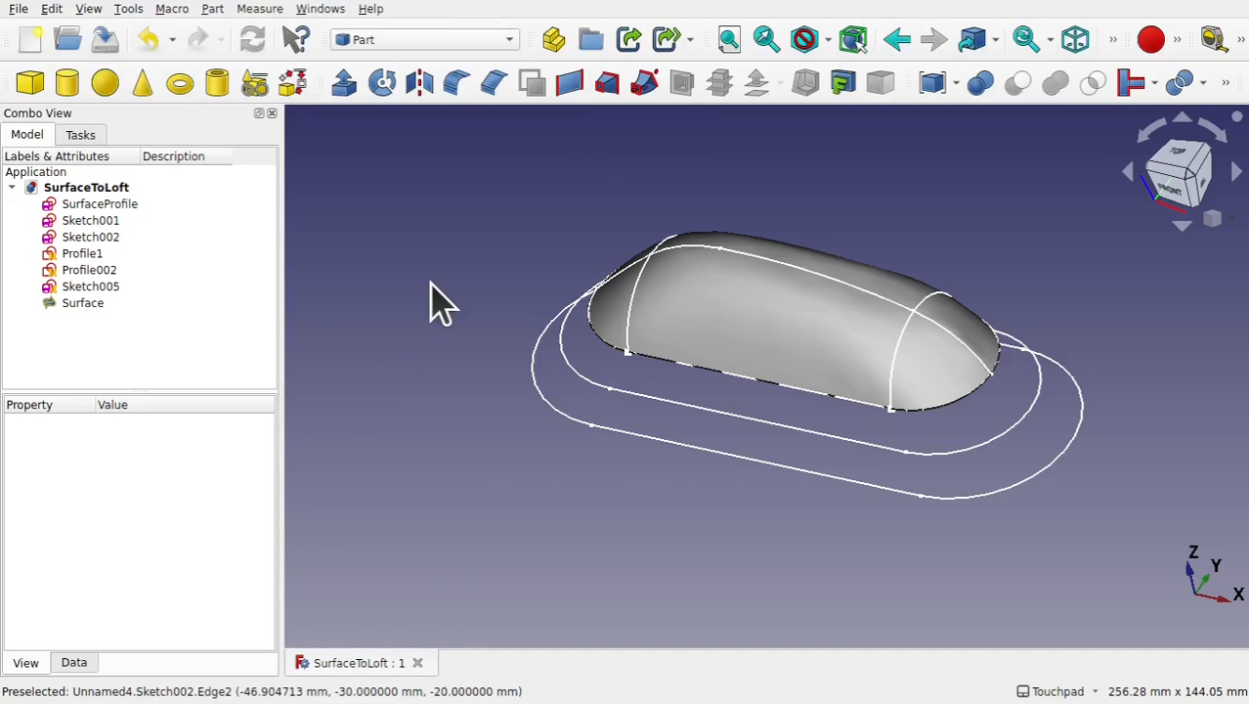
click(607, 84)
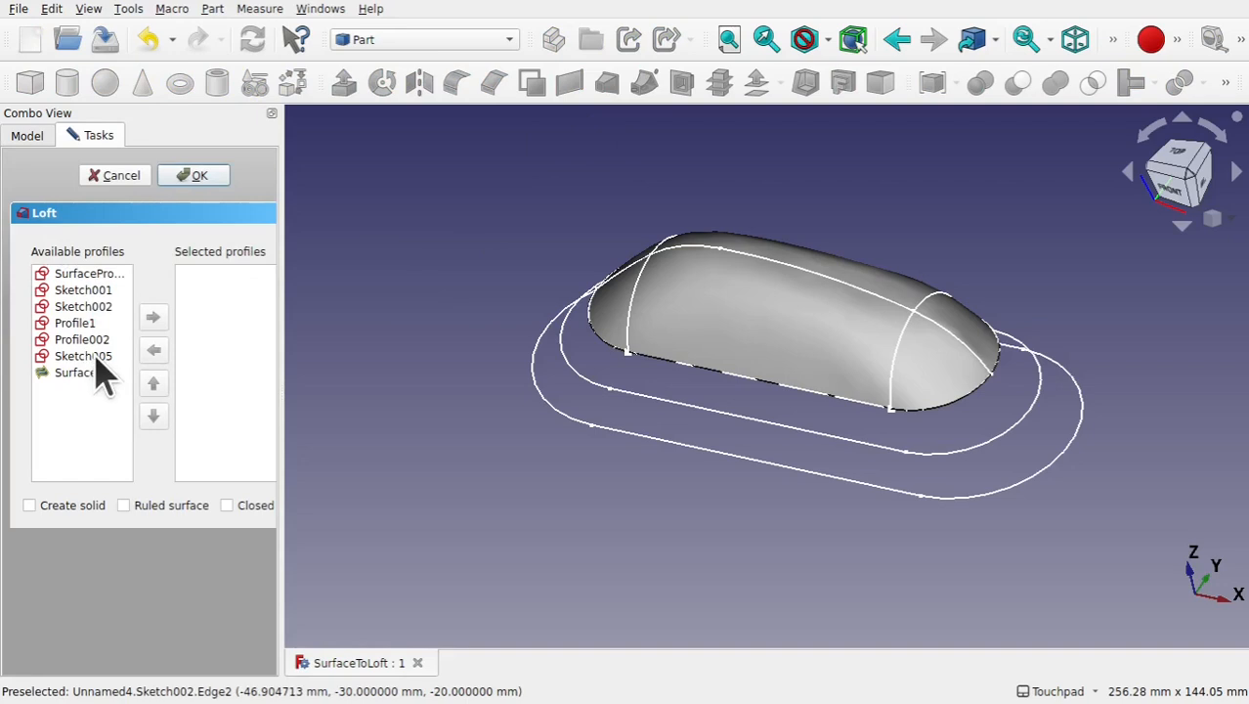
click(103, 276)
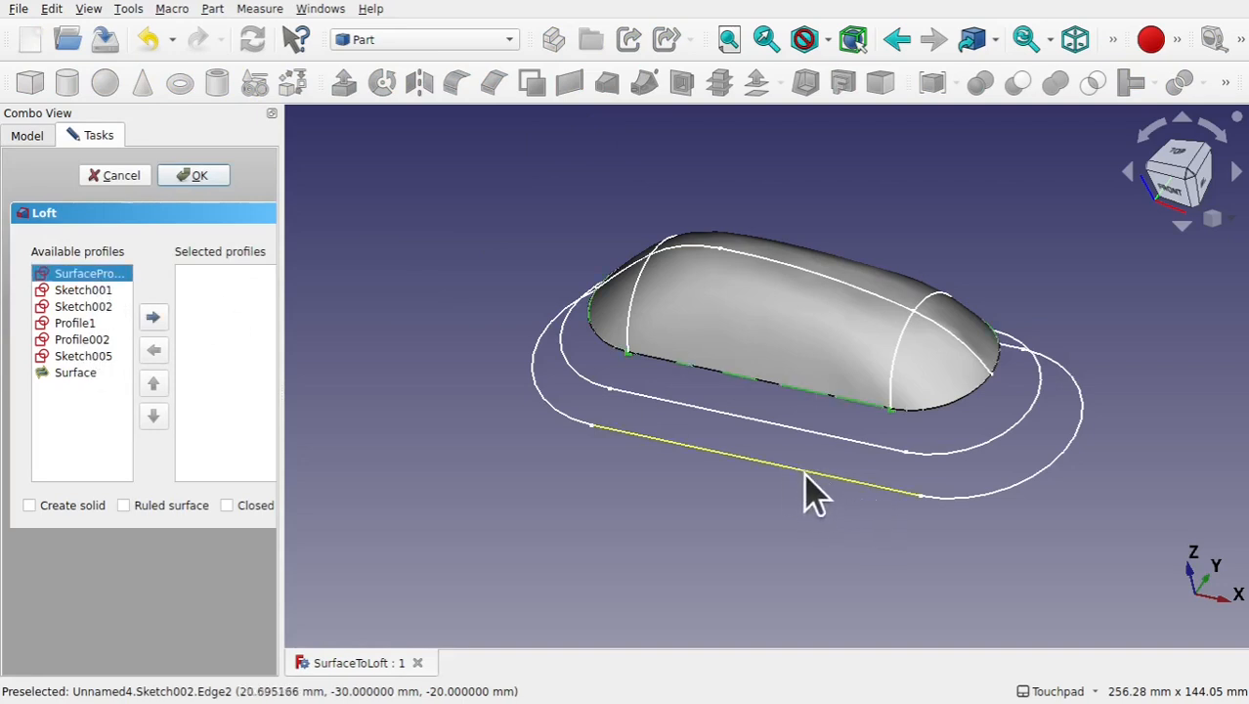
click(86, 307)
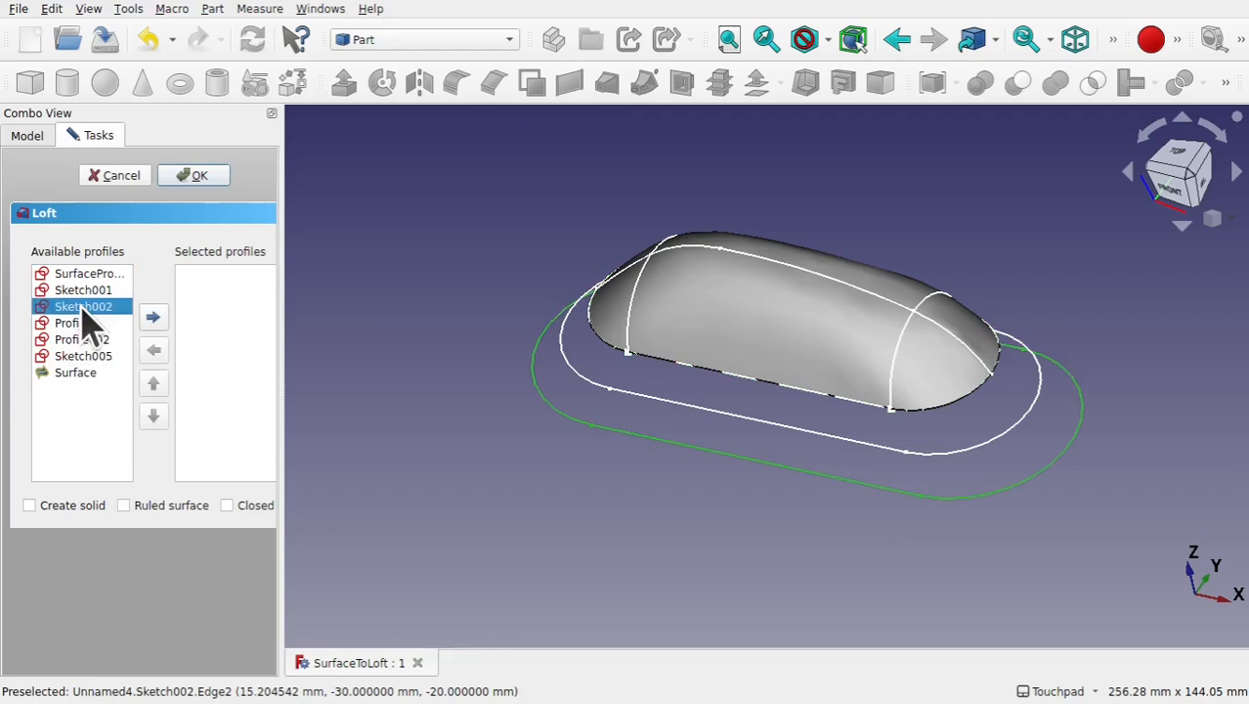
double_click(87, 307)
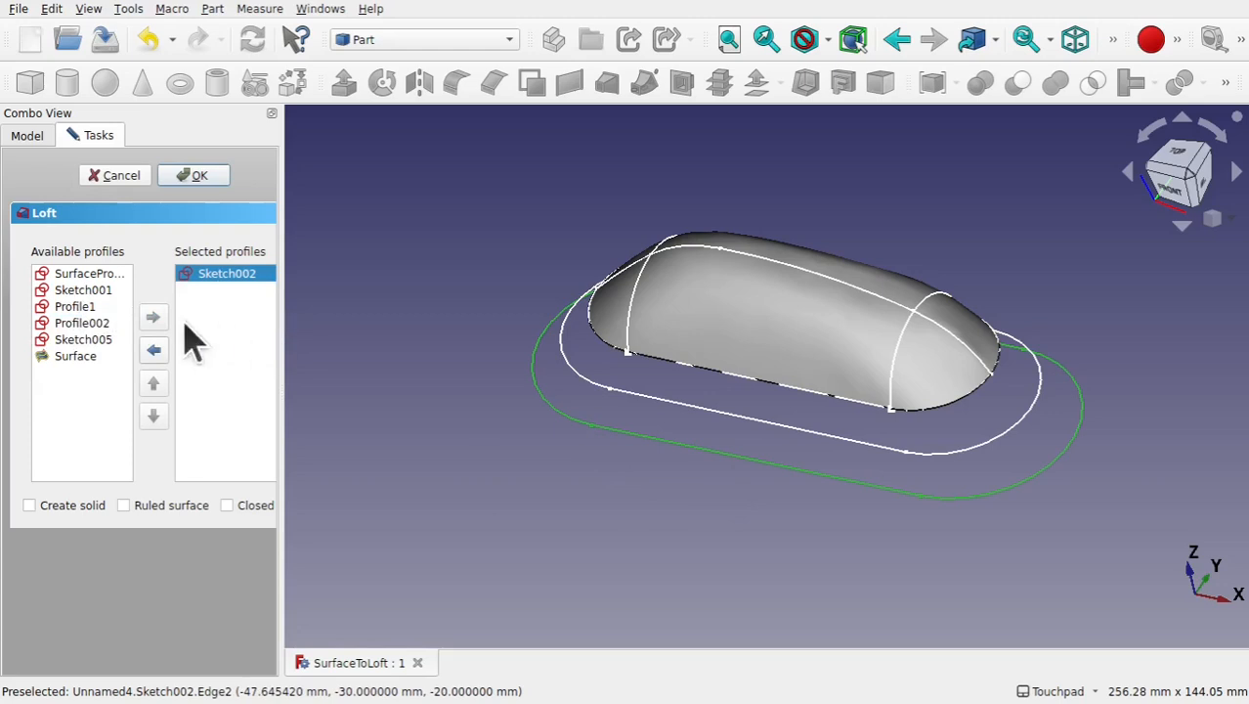
click(84, 338)
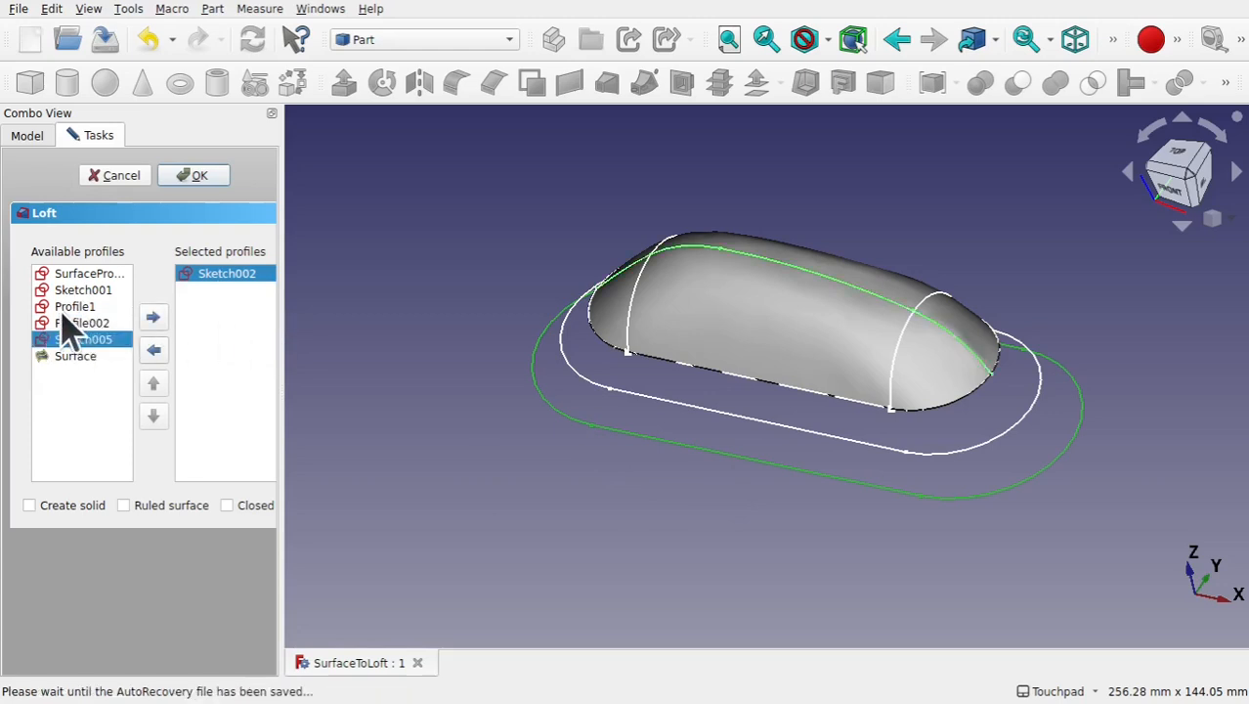
double_click(84, 296)
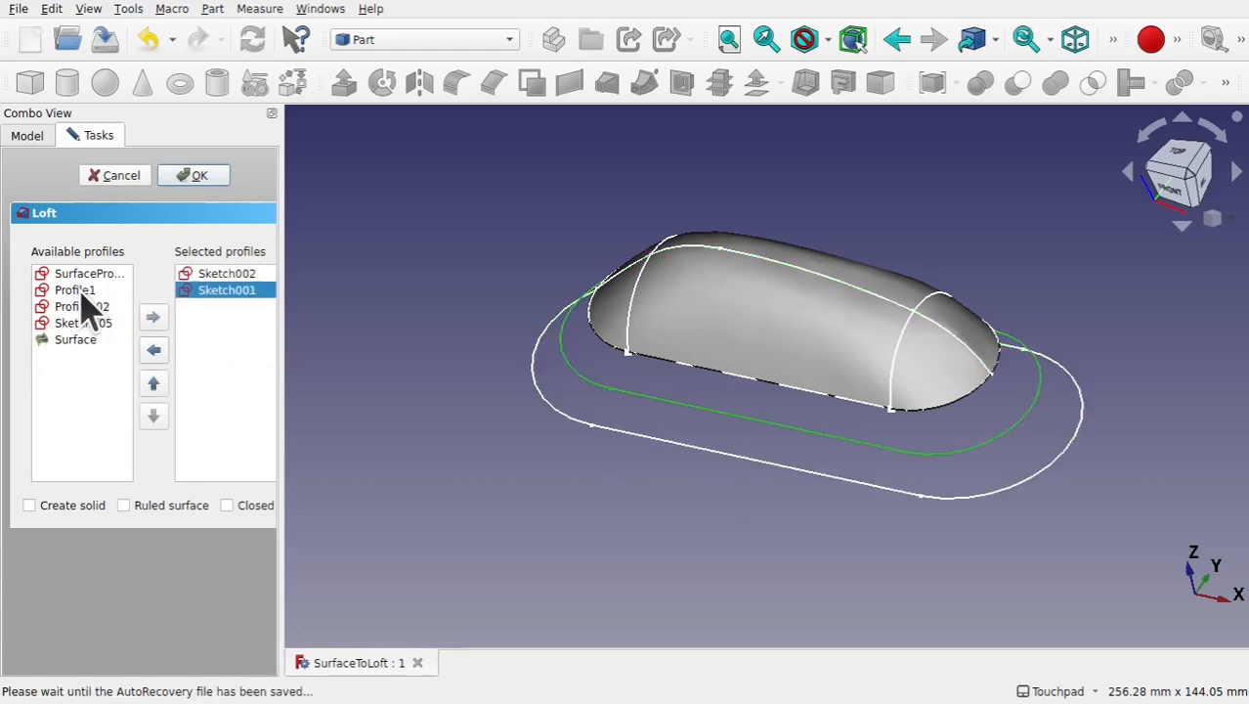
double_click(82, 342)
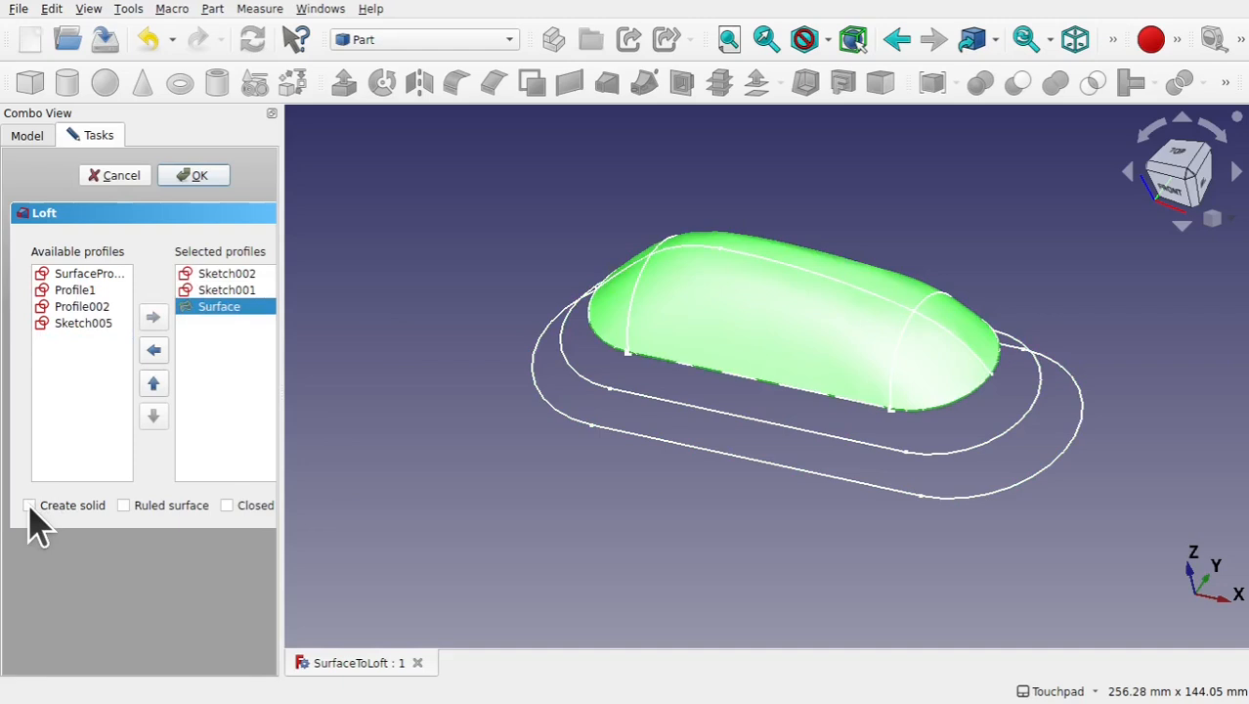
click(188, 178)
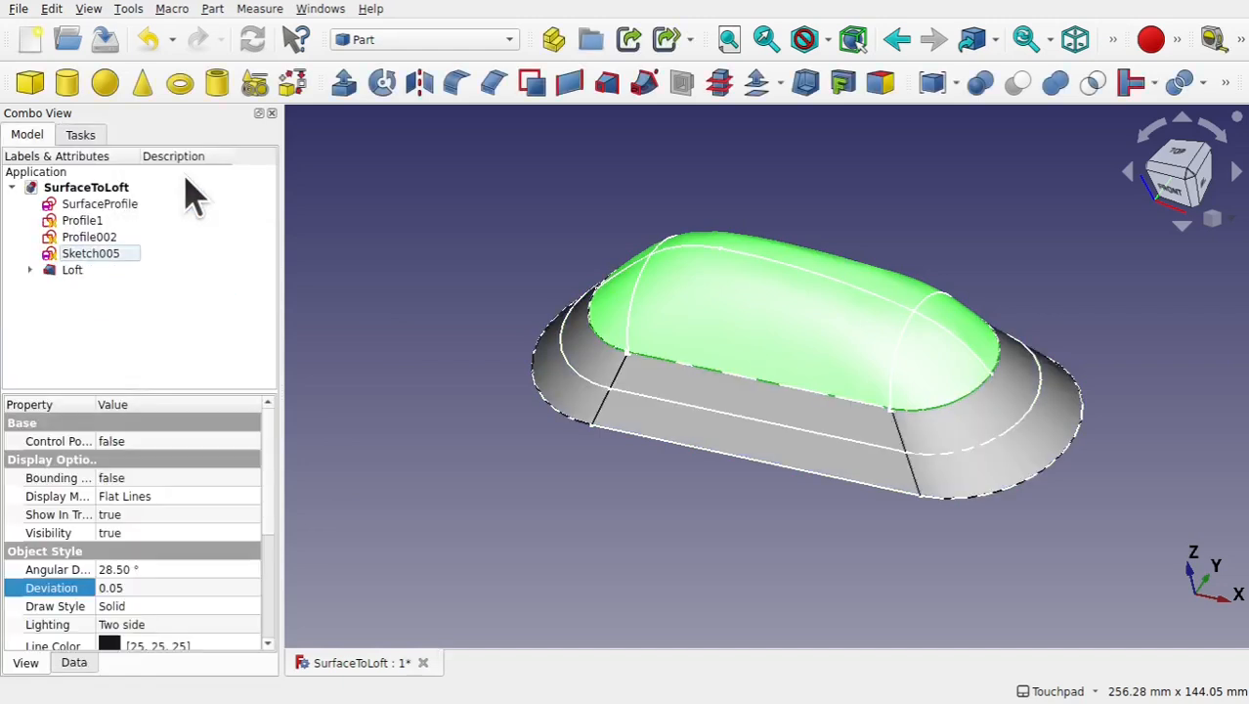
Examine the loft's sloped sides, underside and domed top from several angles.
alt+drag(693, 489, 887, 363)
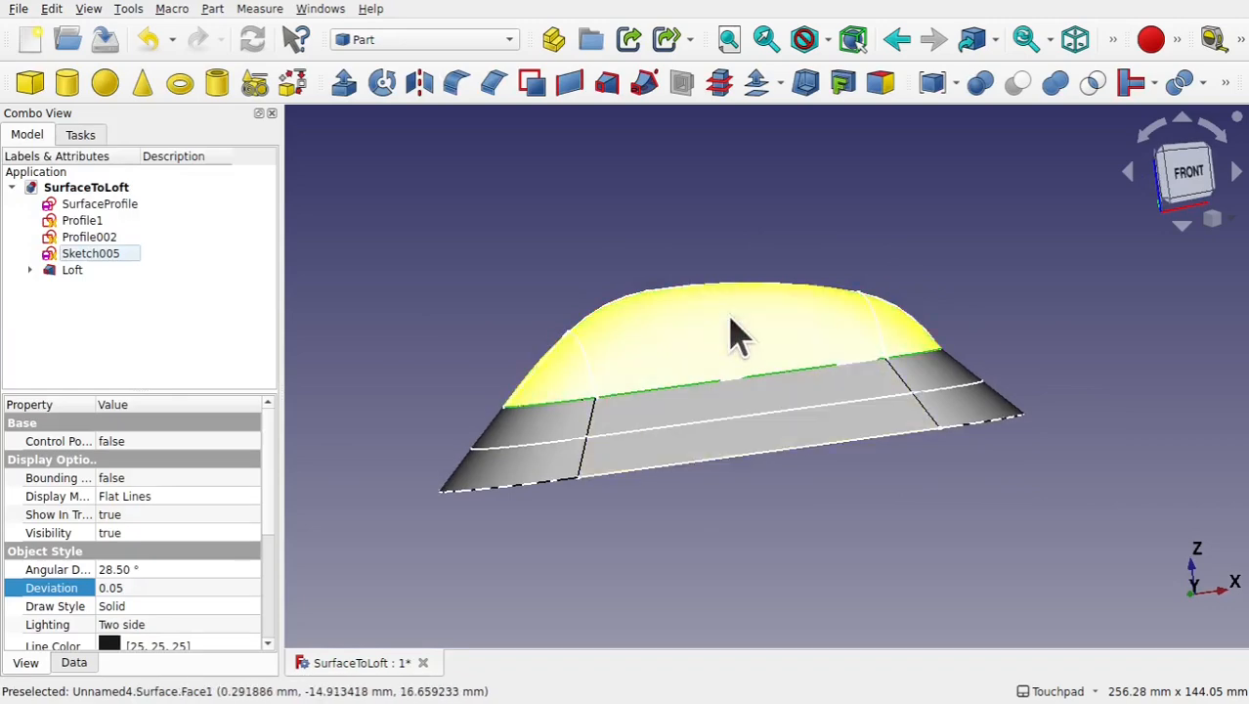
alt+drag(864, 494, 487, 454)
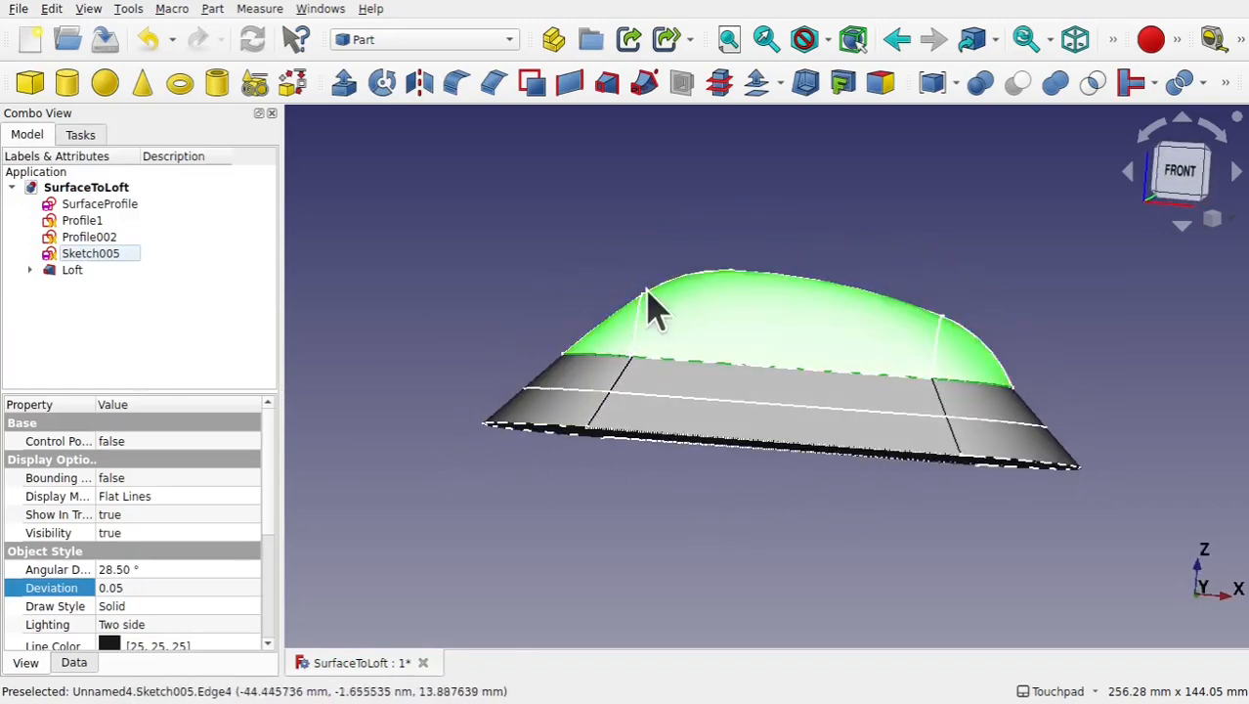
alt+drag(622, 368, 633, 400)
alt+drag(1021, 340, 1134, 354)
click(954, 385)
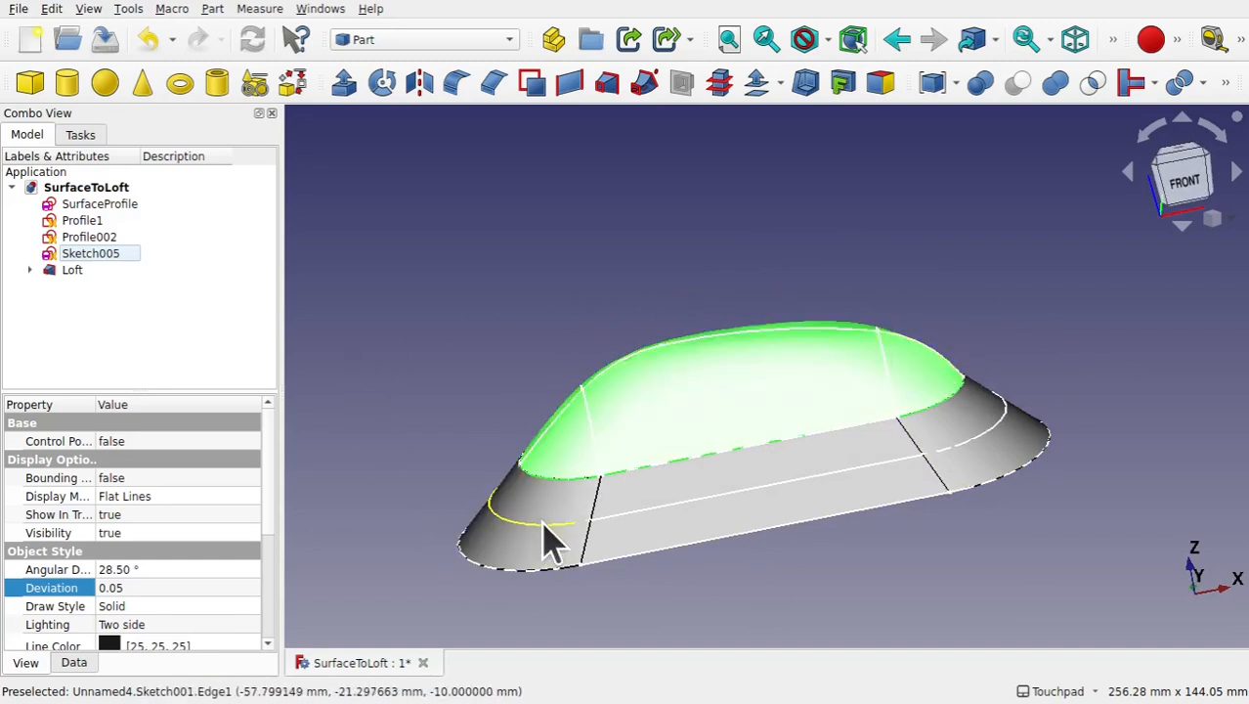
Hide Sketch002 and Sketch001, the two slot outlines nested under the Loft.
click(29, 269)
click(108, 287)
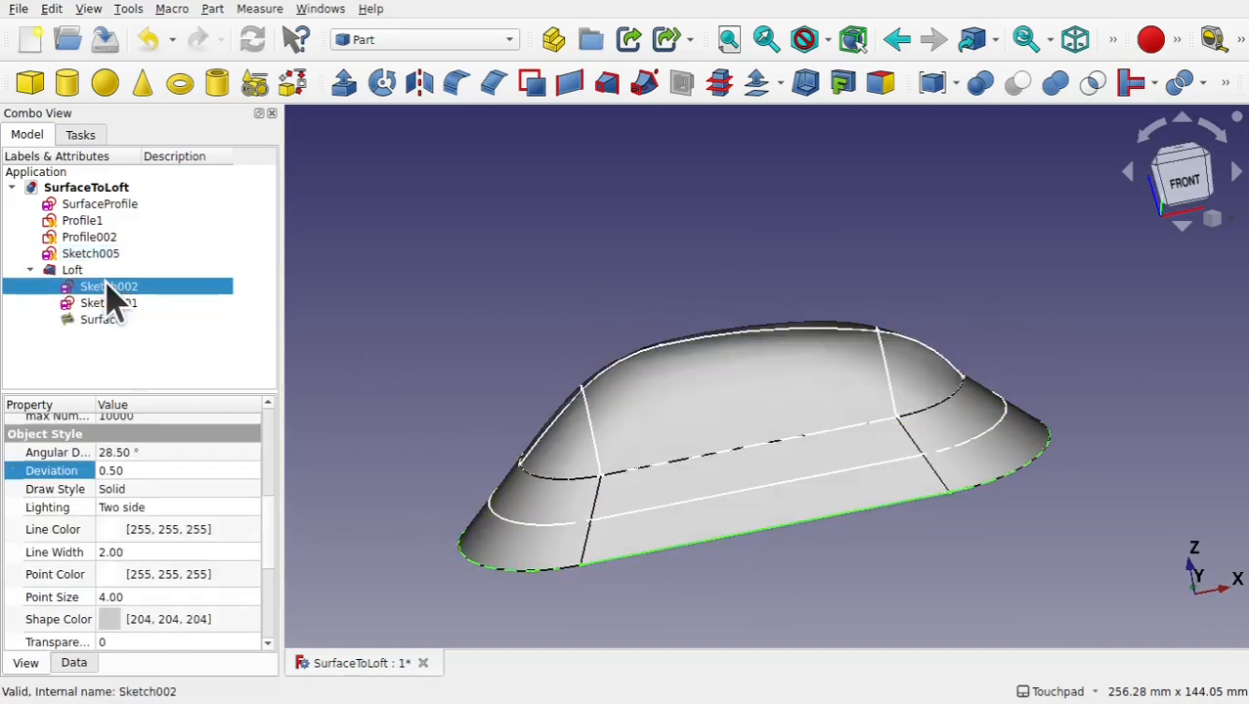
key(space)
click(118, 309)
key(space)
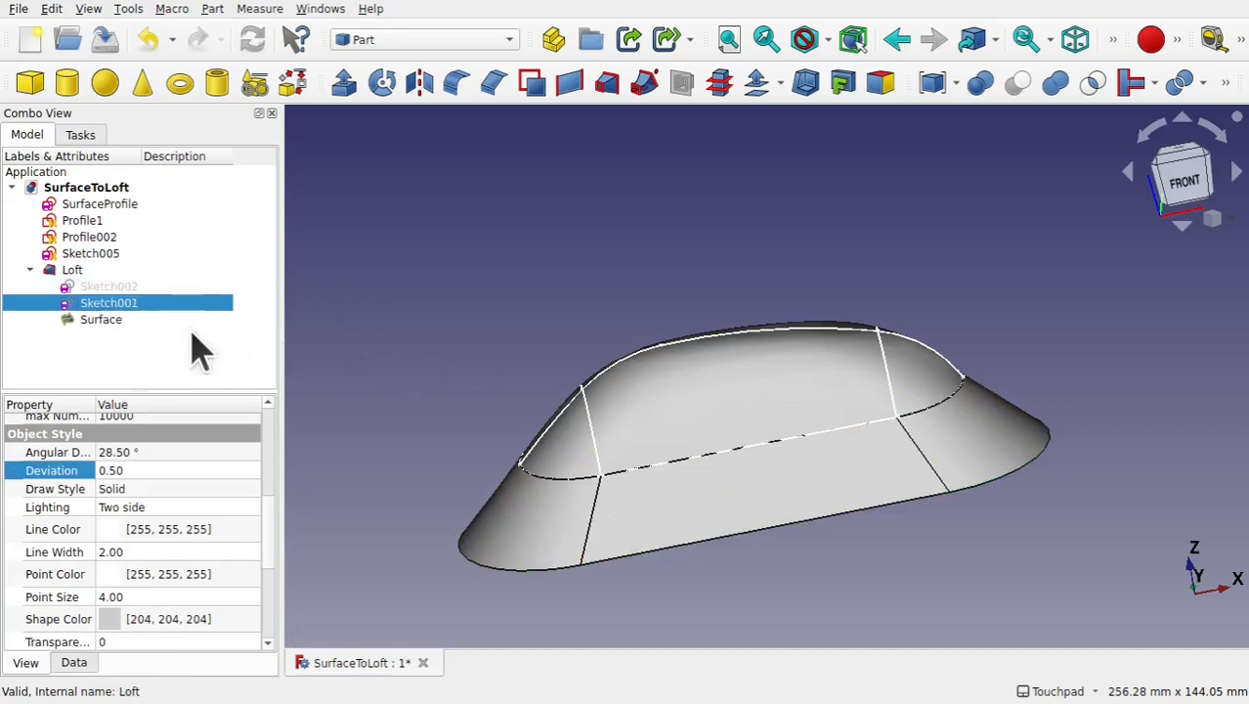
Hide Profile002, Profile1 and SurfaceProfile, leaving Sketch005 shown over the domed top.
click(98, 256)
click(96, 241)
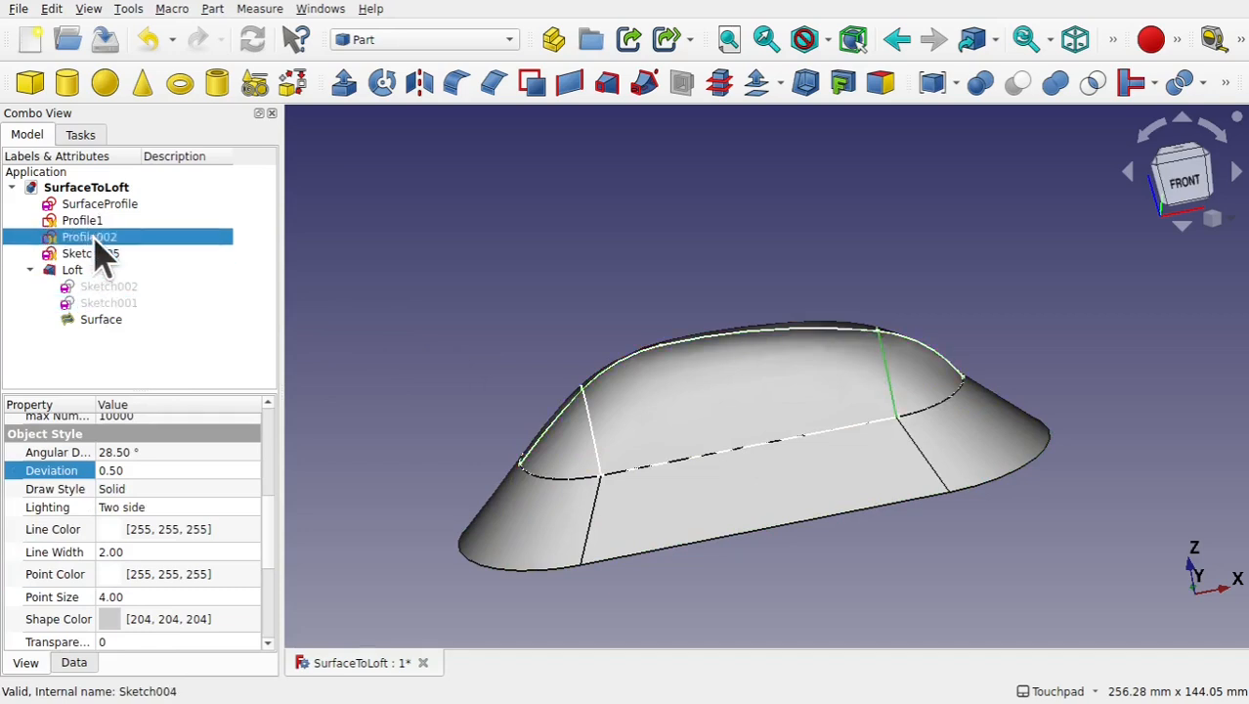
click(98, 223)
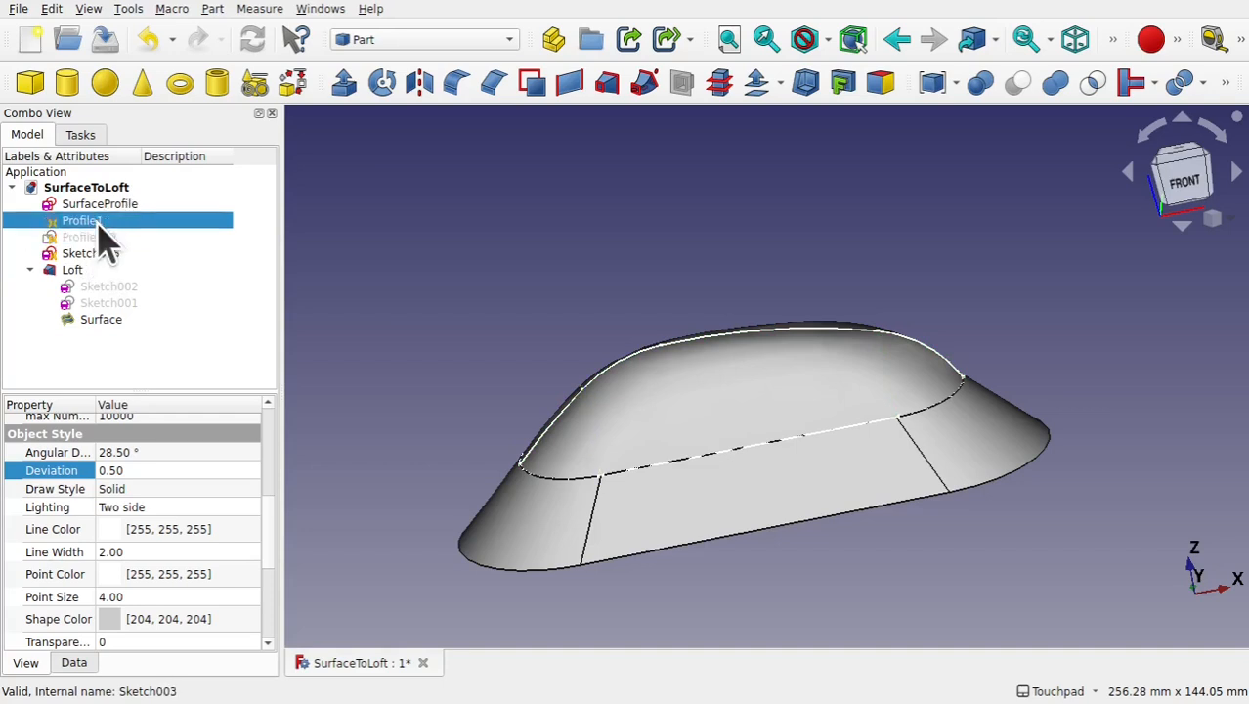
click(127, 207)
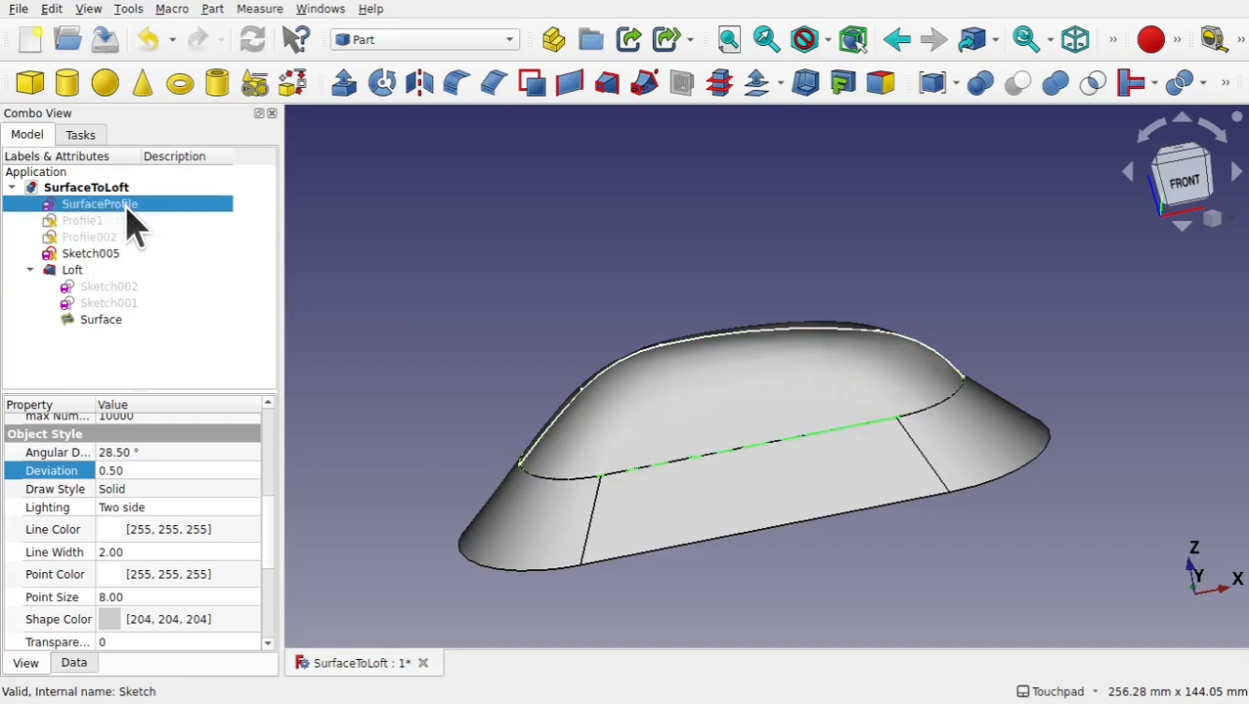
shift+drag(882, 448, 873, 488)
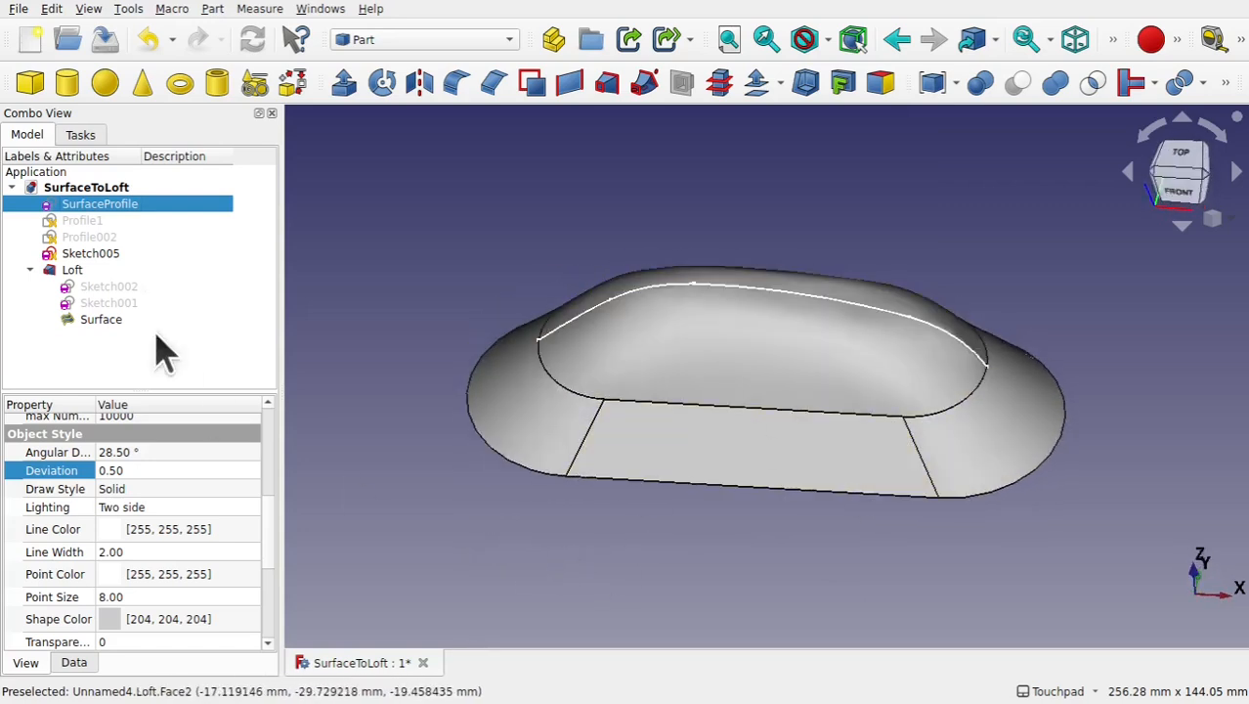
Edit Sketch005 and draw a line about 26 mm long sloping down and outward from the end of the profile's last arc.
click(108, 256)
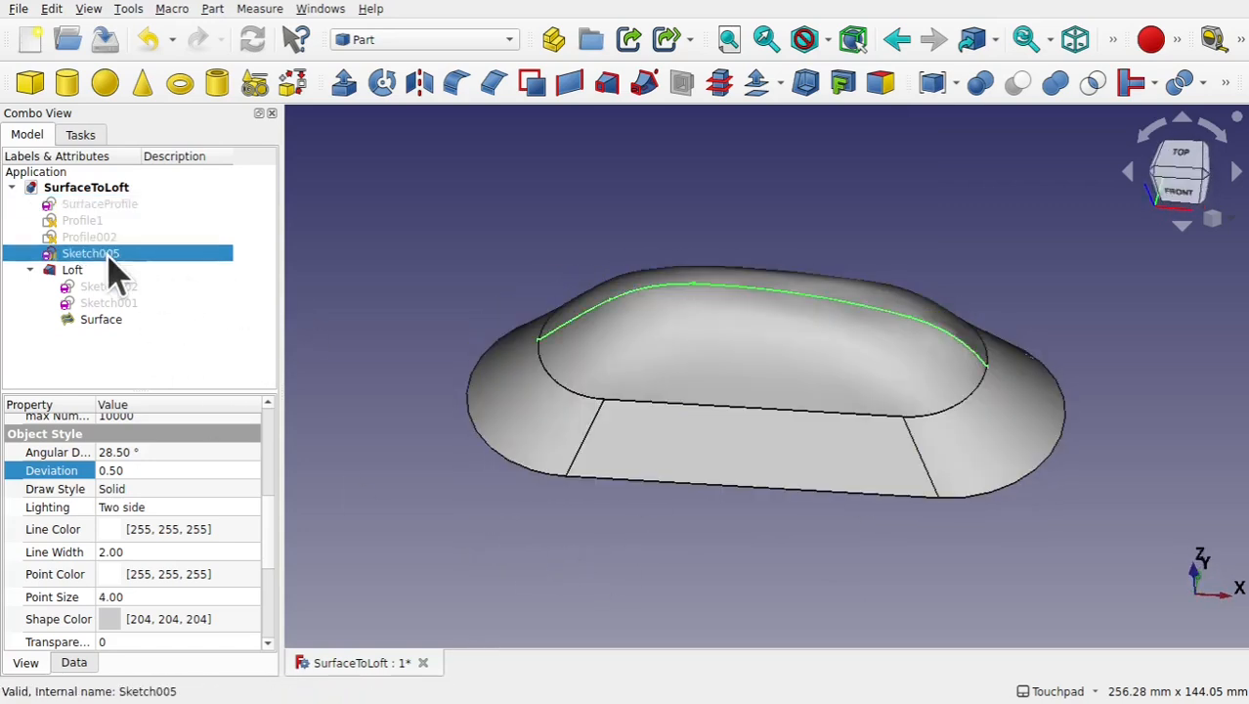
double_click(108, 257)
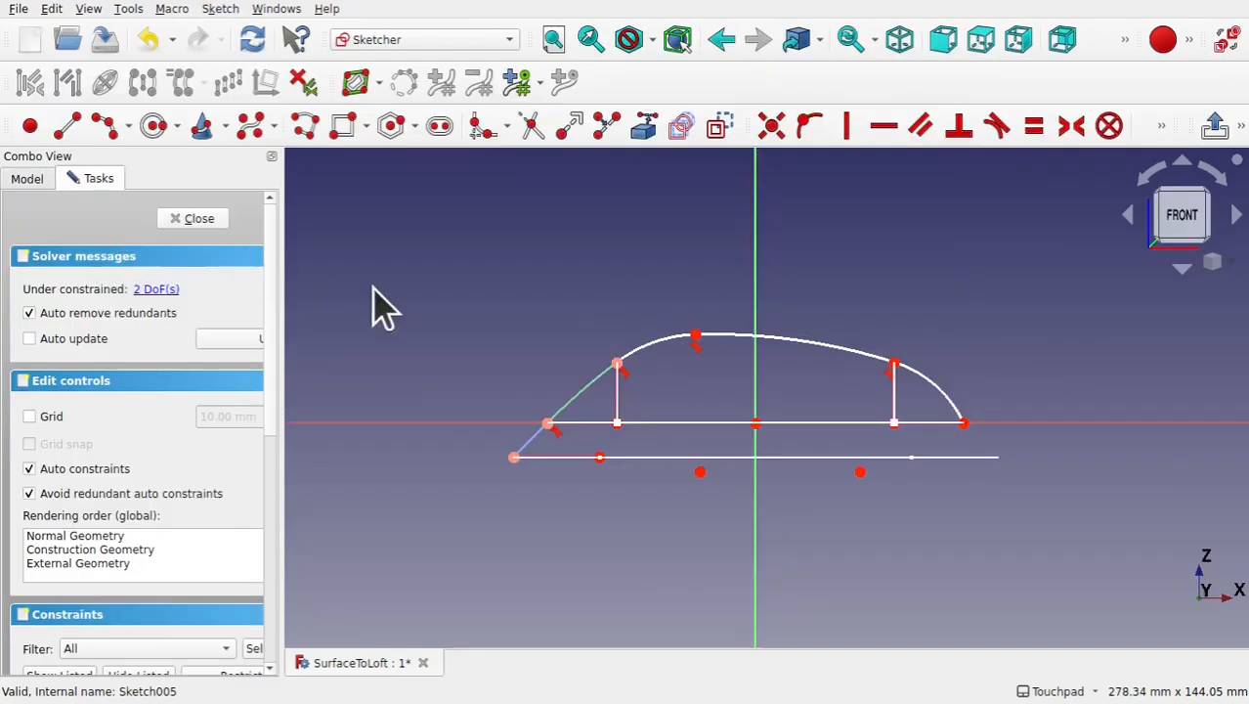
mouse_move(833, 380)
alt+mouse_down()
mouse_move(733, 400)
mouse_move(832, 396)
mouse_move(582, 404)
mouse_move(569, 391)
mouse_move(571, 237)
alt+mouse_up()
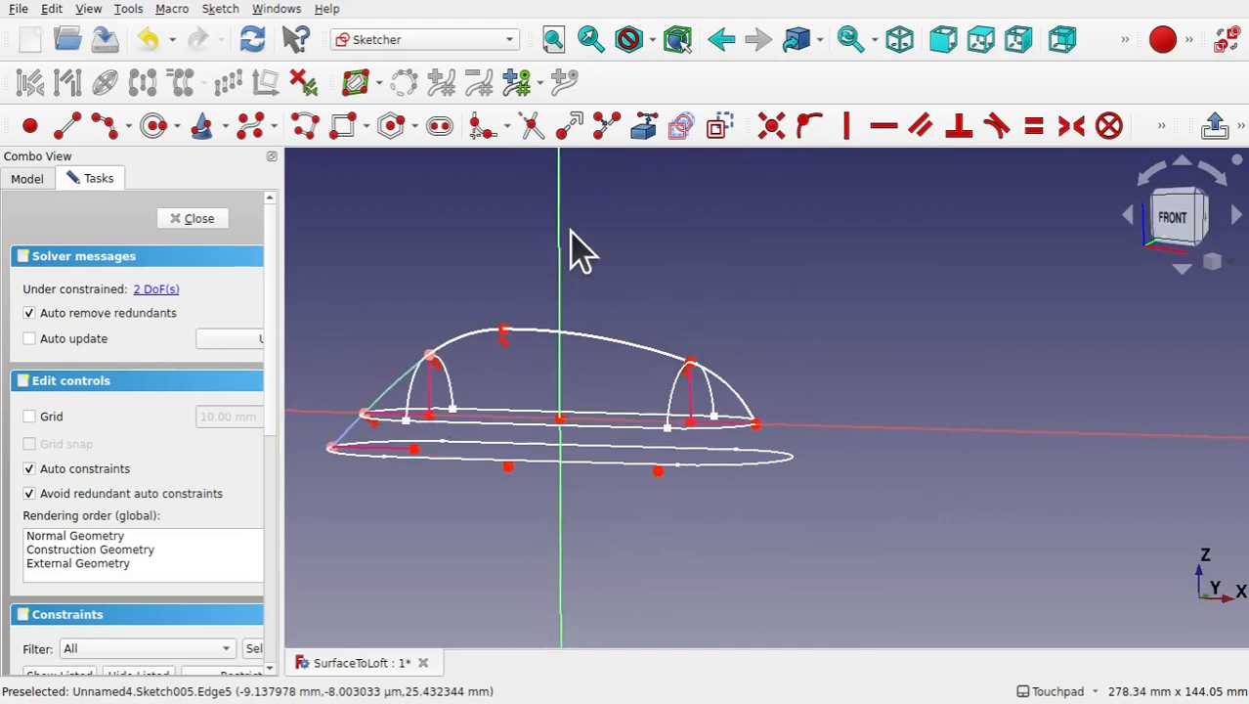
click(66, 127)
click(757, 424)
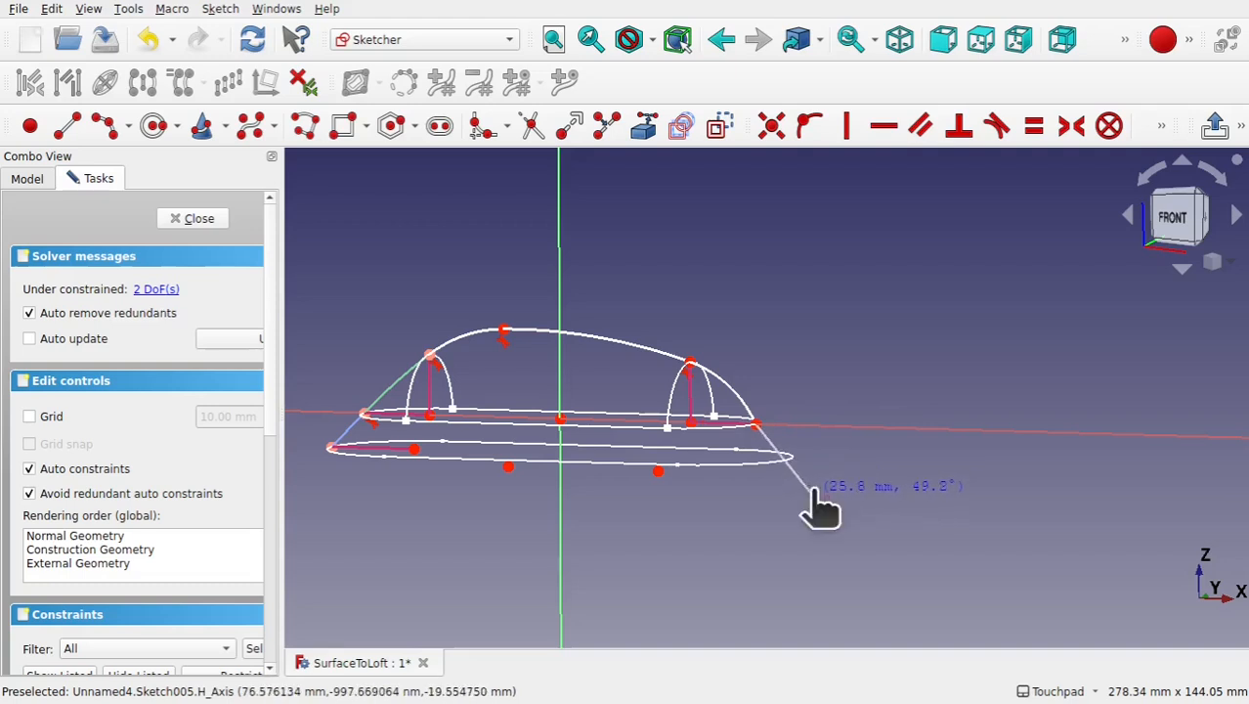
click(811, 493)
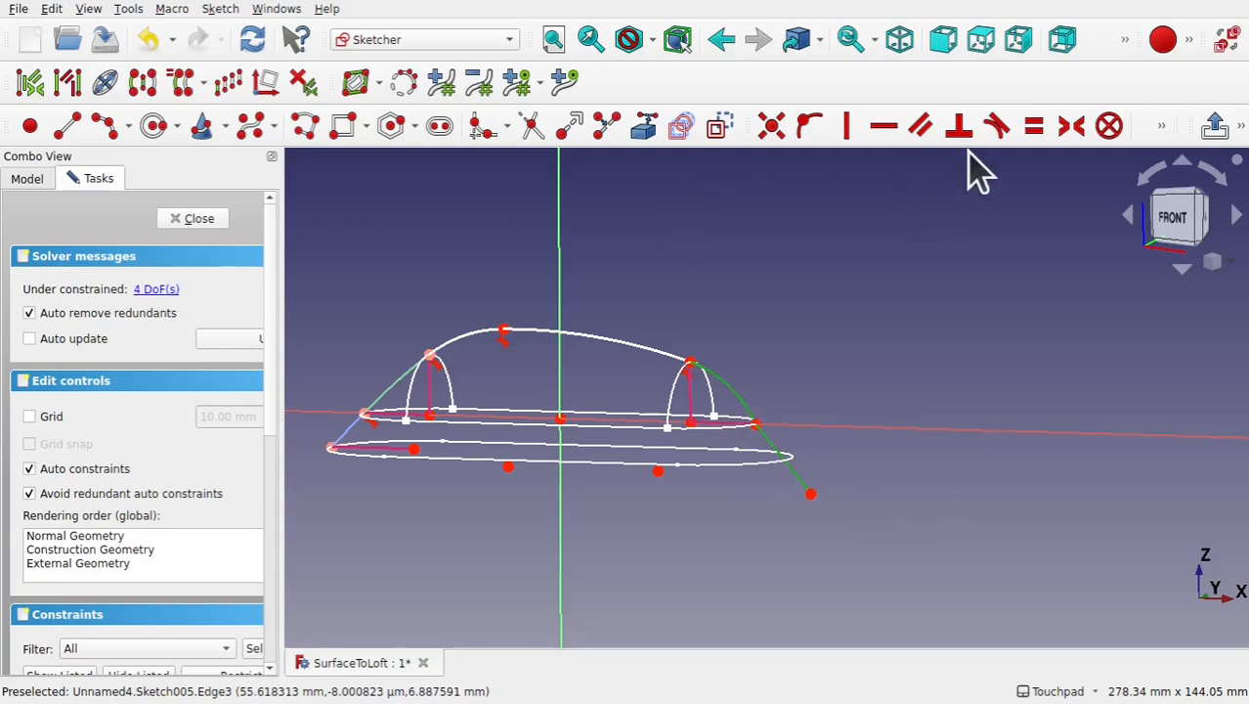
Make the new line tangent to the adjoining arc and convert it to construction geometry.
click(996, 127)
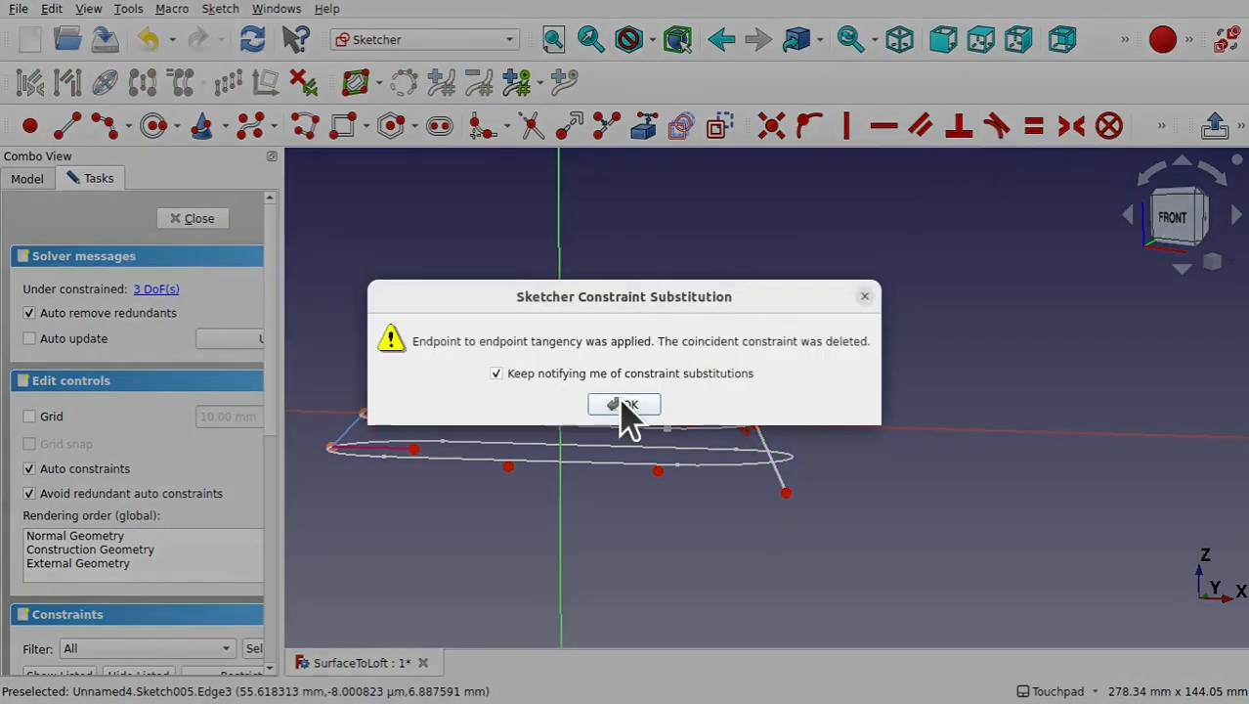
click(626, 407)
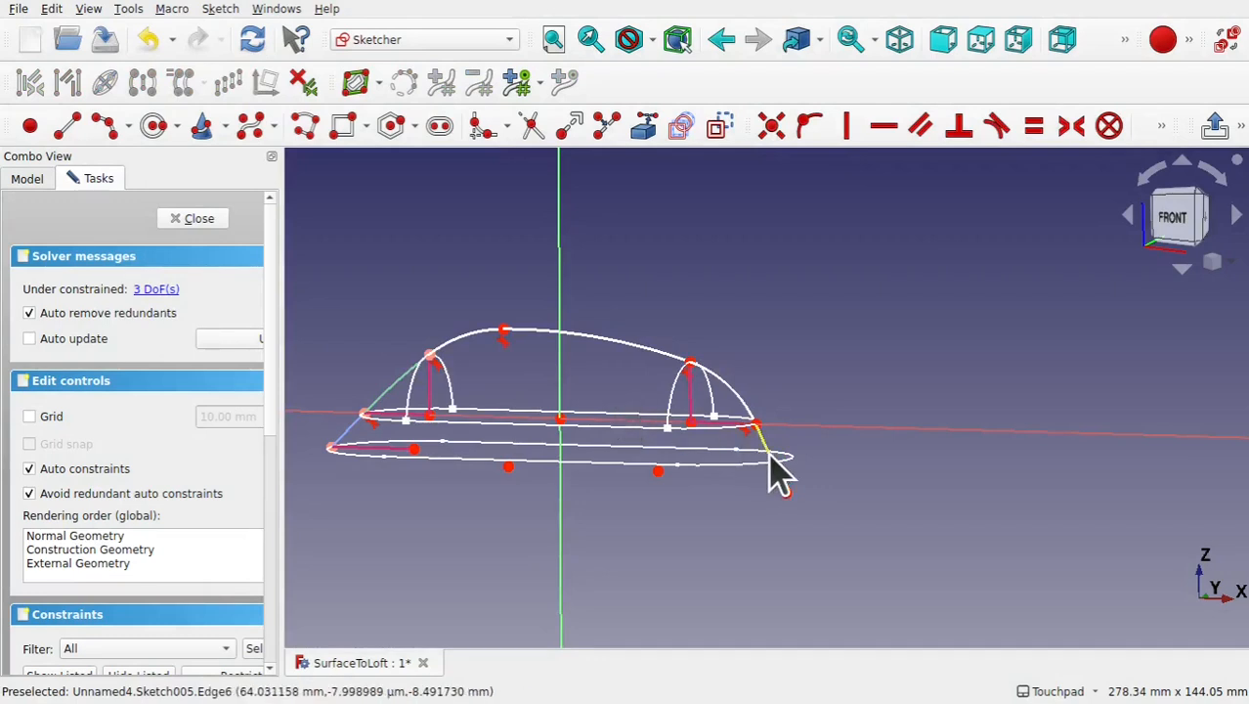
click(779, 474)
click(719, 127)
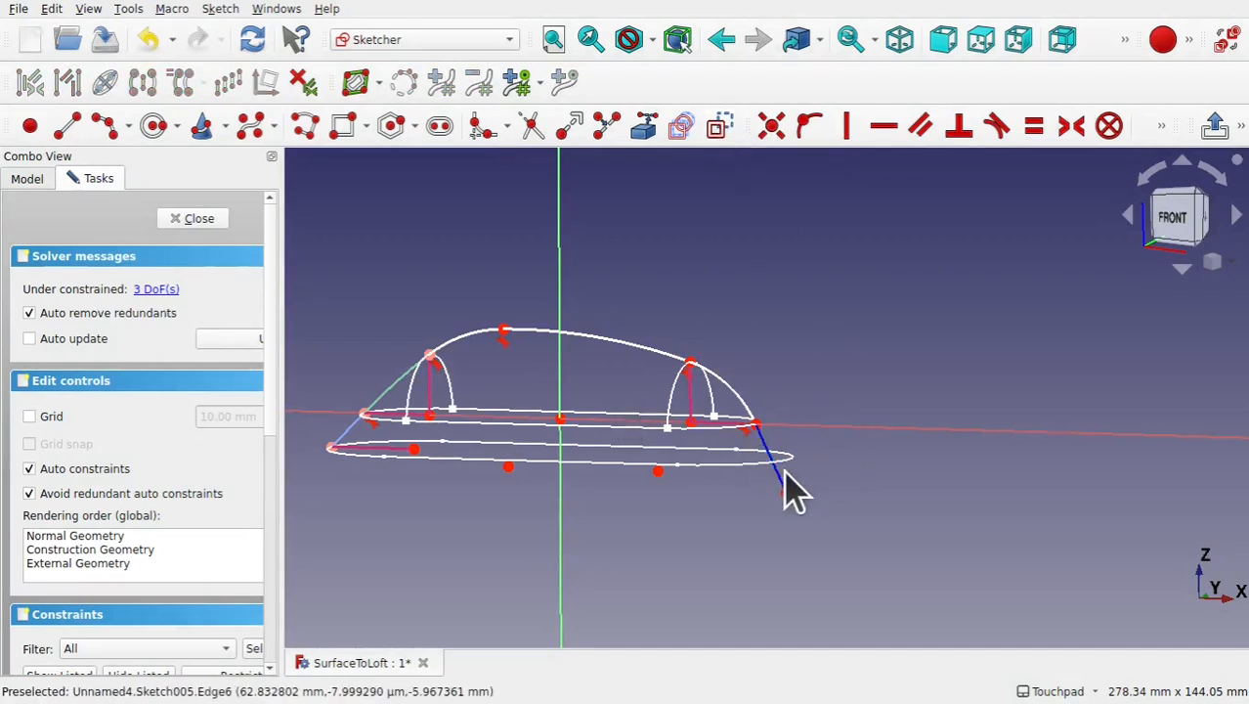
Reshape Sketch005's arcs by moving the construction line's free end and shifting the upper arc junction toward the first profile, and close the sketch.
drag(786, 491, 772, 462)
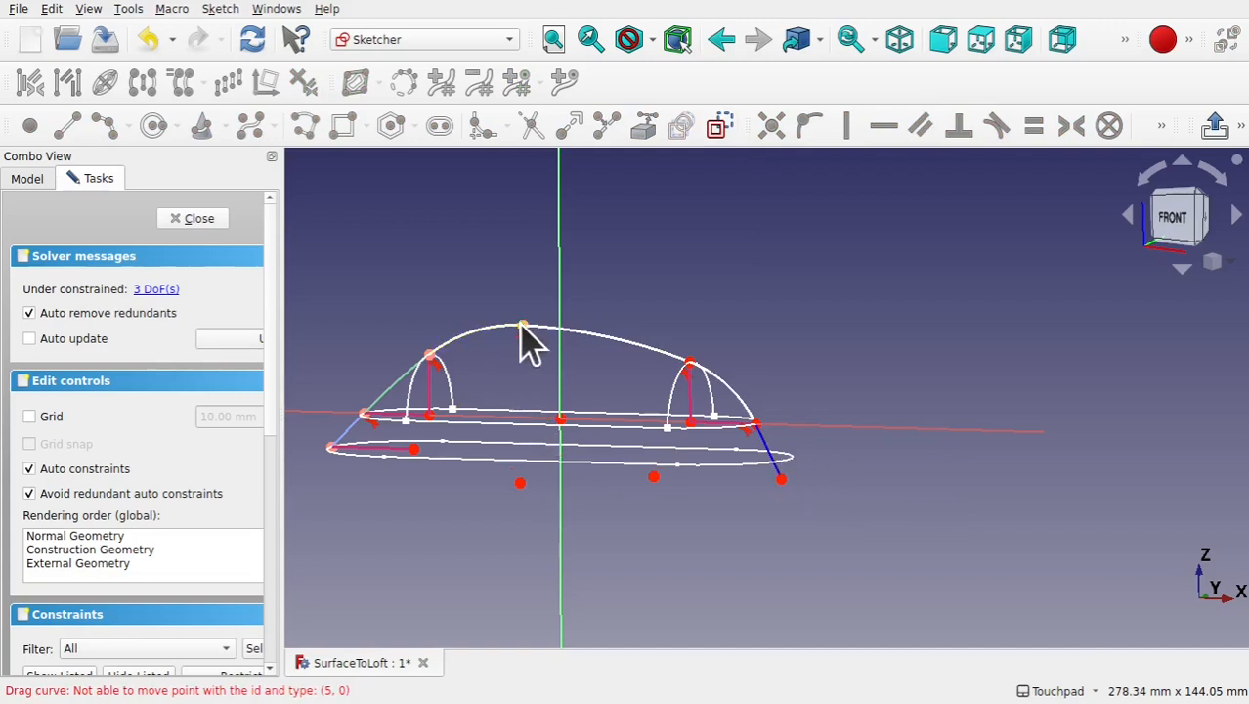
drag(523, 325, 456, 339)
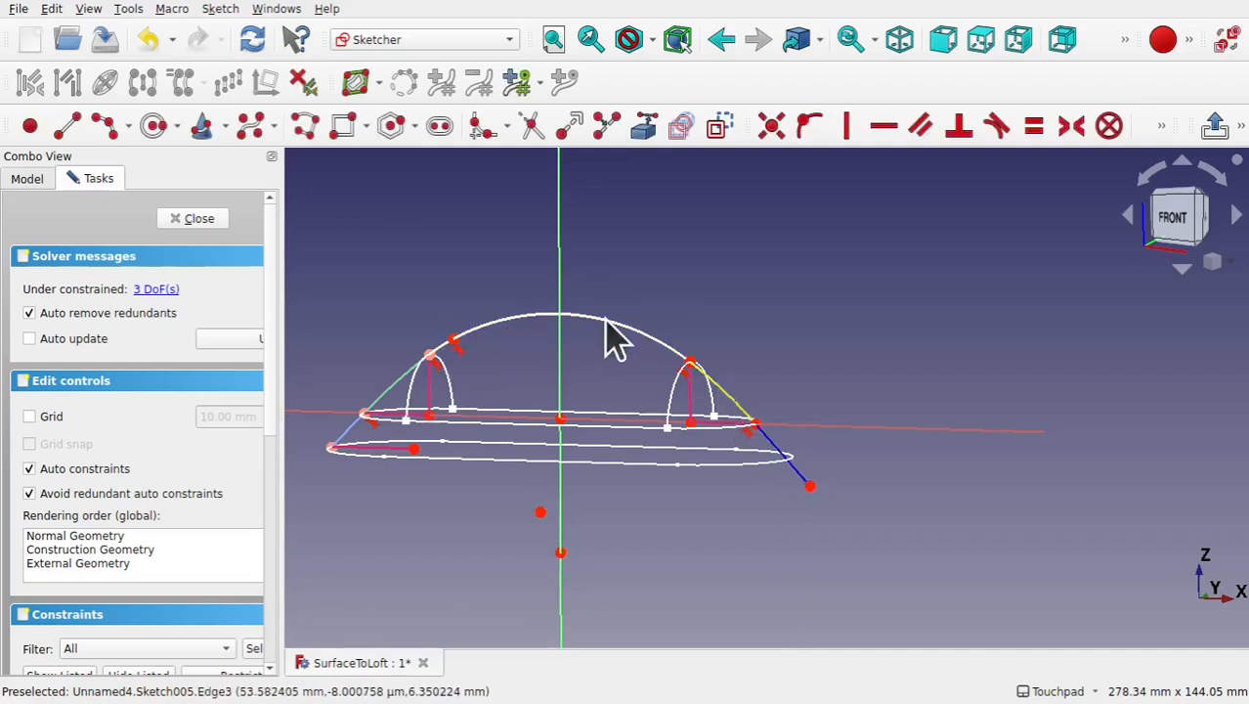
click(193, 218)
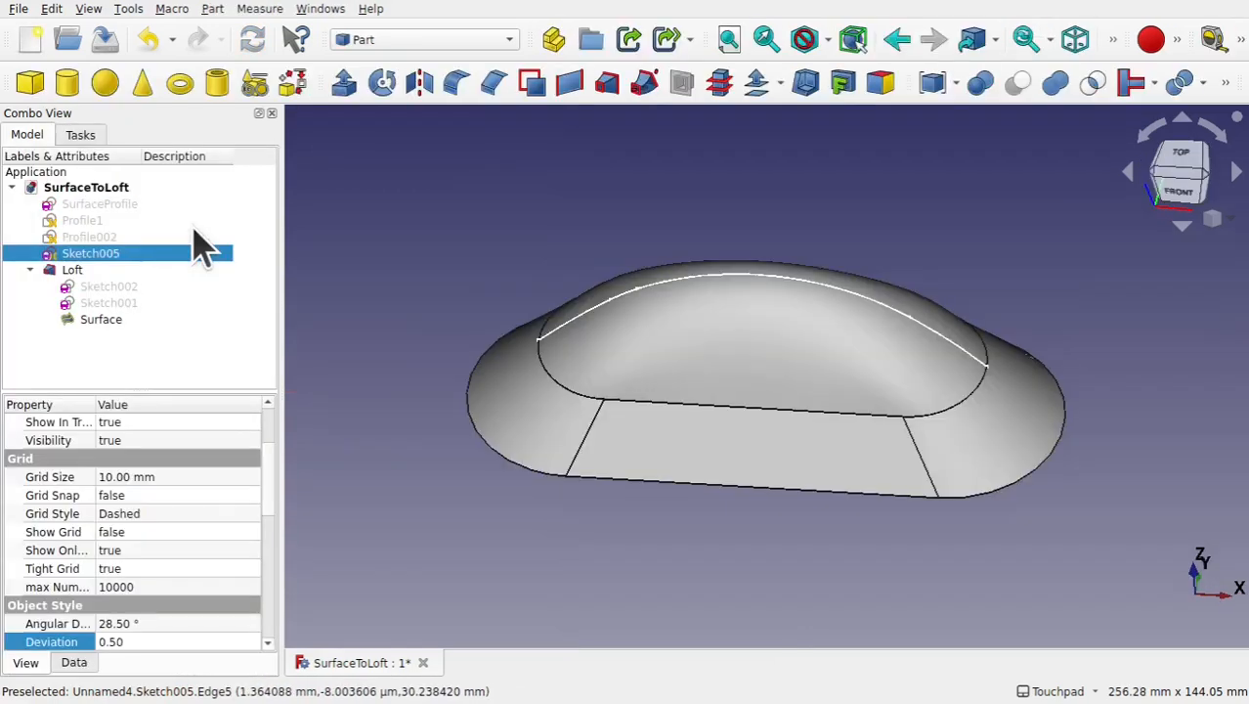
Hide Sketch005, the curve running over the reshaped dome.
key(1)
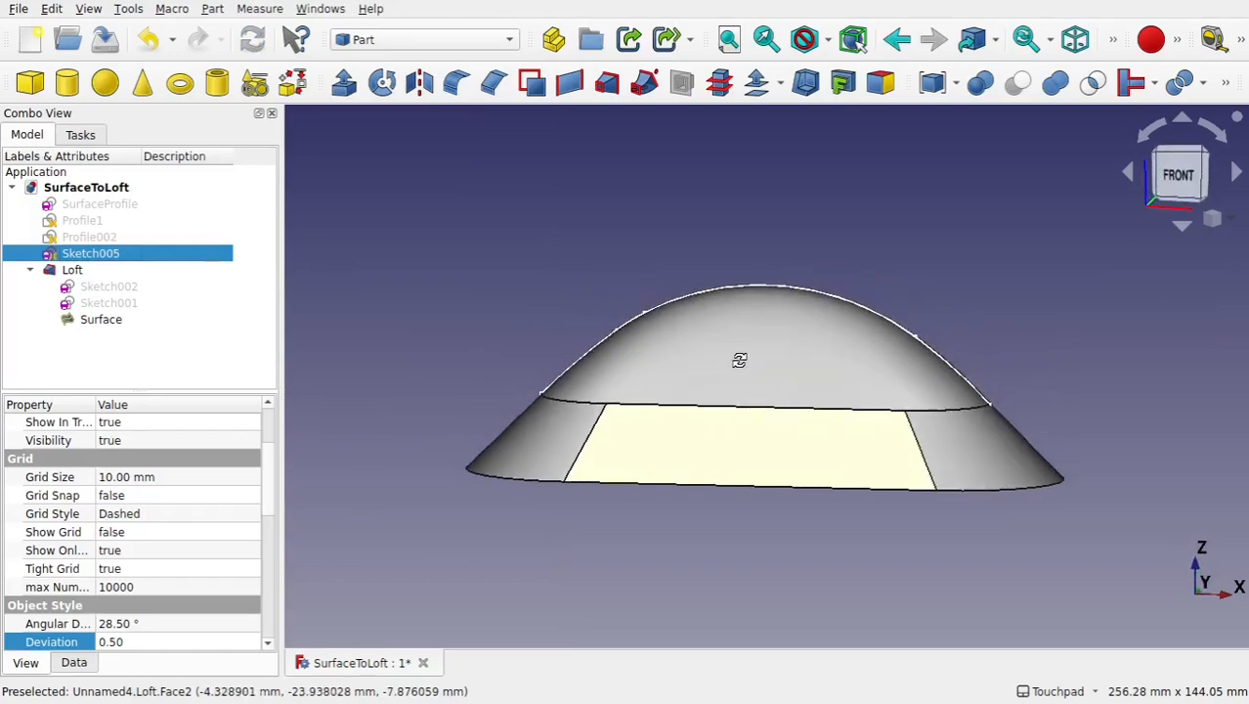
mouse_move(800, 284)
alt+mouse_down()
mouse_move(537, 424)
mouse_move(746, 472)
mouse_move(781, 366)
mouse_move(742, 346)
alt+mouse_up()
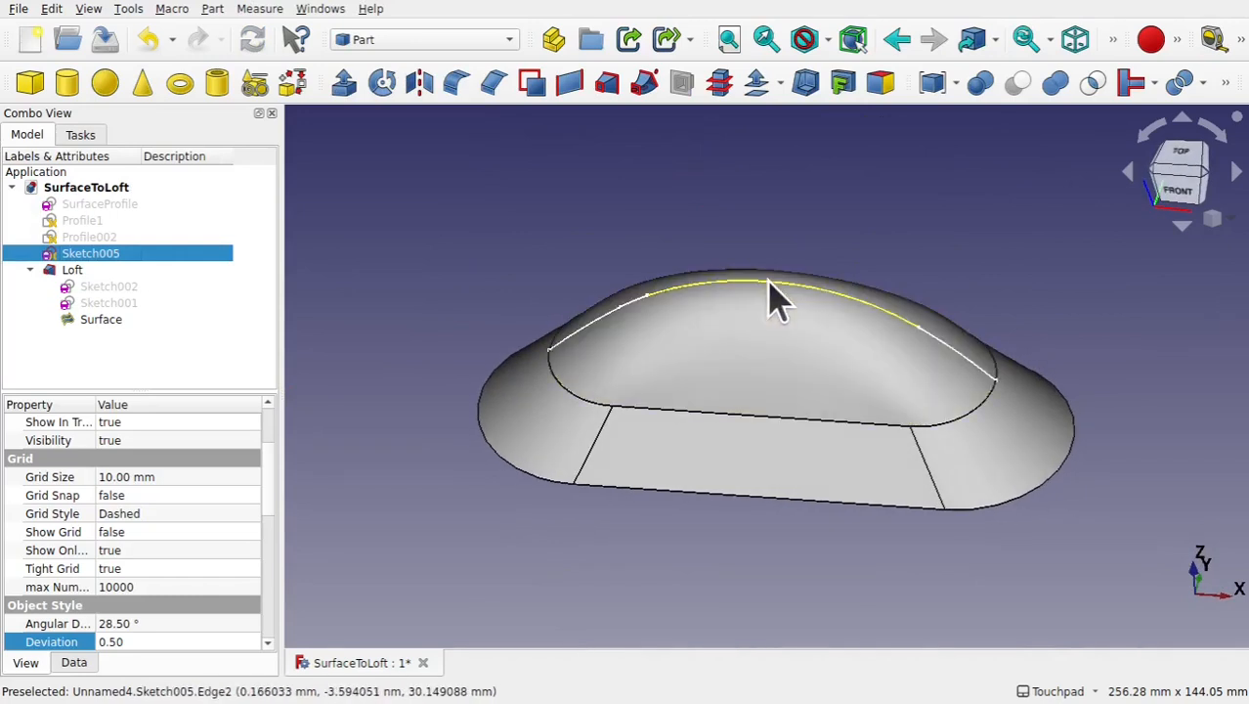
click(702, 354)
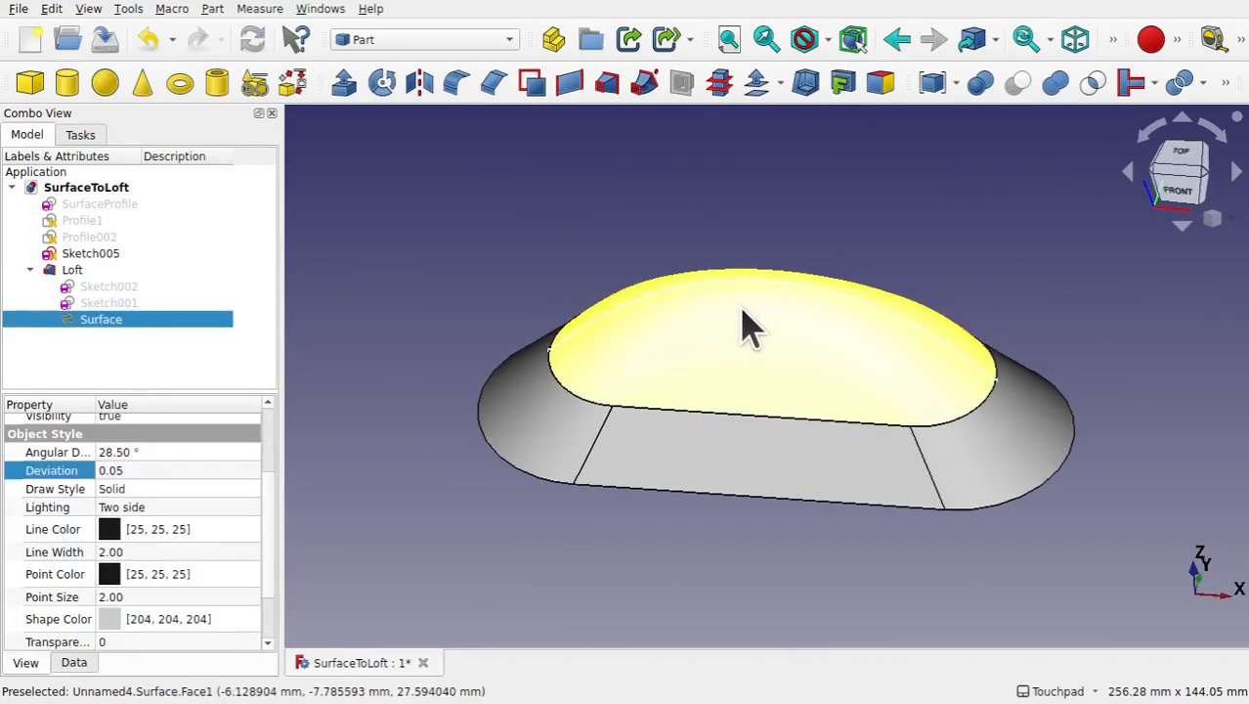
click(704, 233)
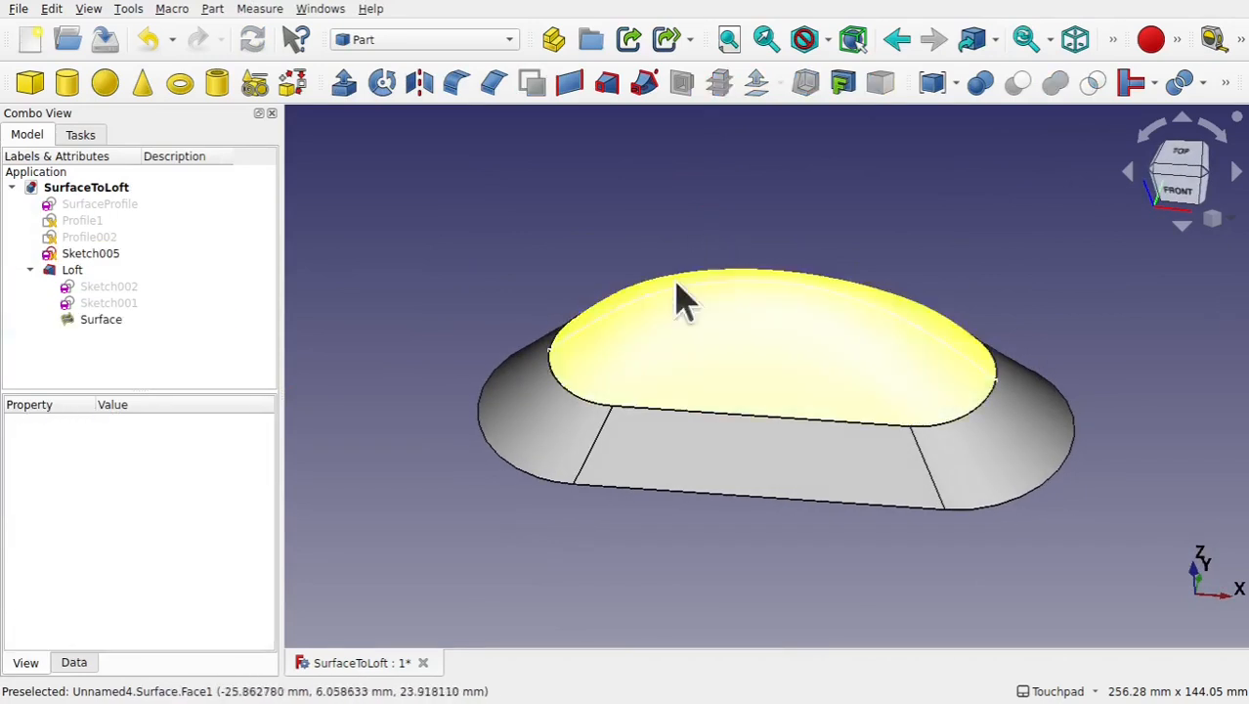
click(780, 284)
mouse_move(805, 297)
alt+mouse_down()
mouse_move(733, 340)
mouse_move(691, 393)
mouse_move(796, 294)
mouse_move(868, 275)
mouse_move(995, 164)
mouse_move(858, 234)
mouse_move(730, 271)
alt+mouse_up()
key(space)
click(817, 229)
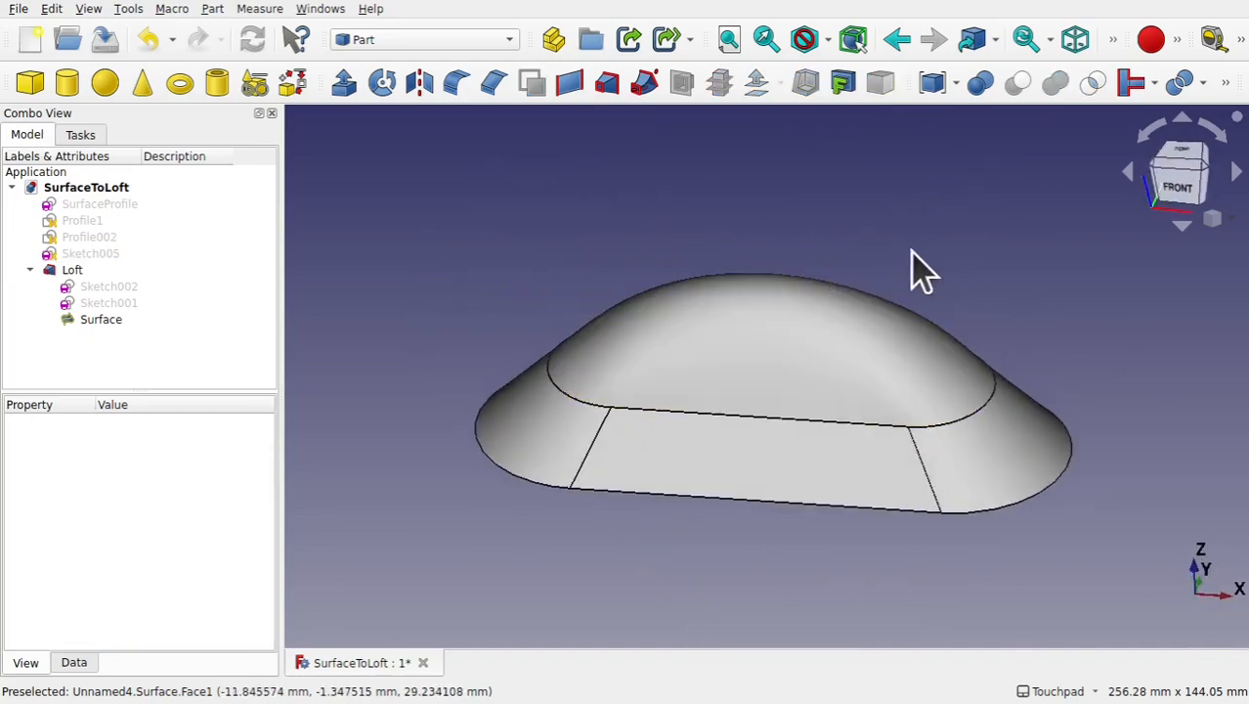
Examine which faces of the body belong to the Loft and which to the Surface, along with their properties.
alt+drag(753, 447, 748, 380)
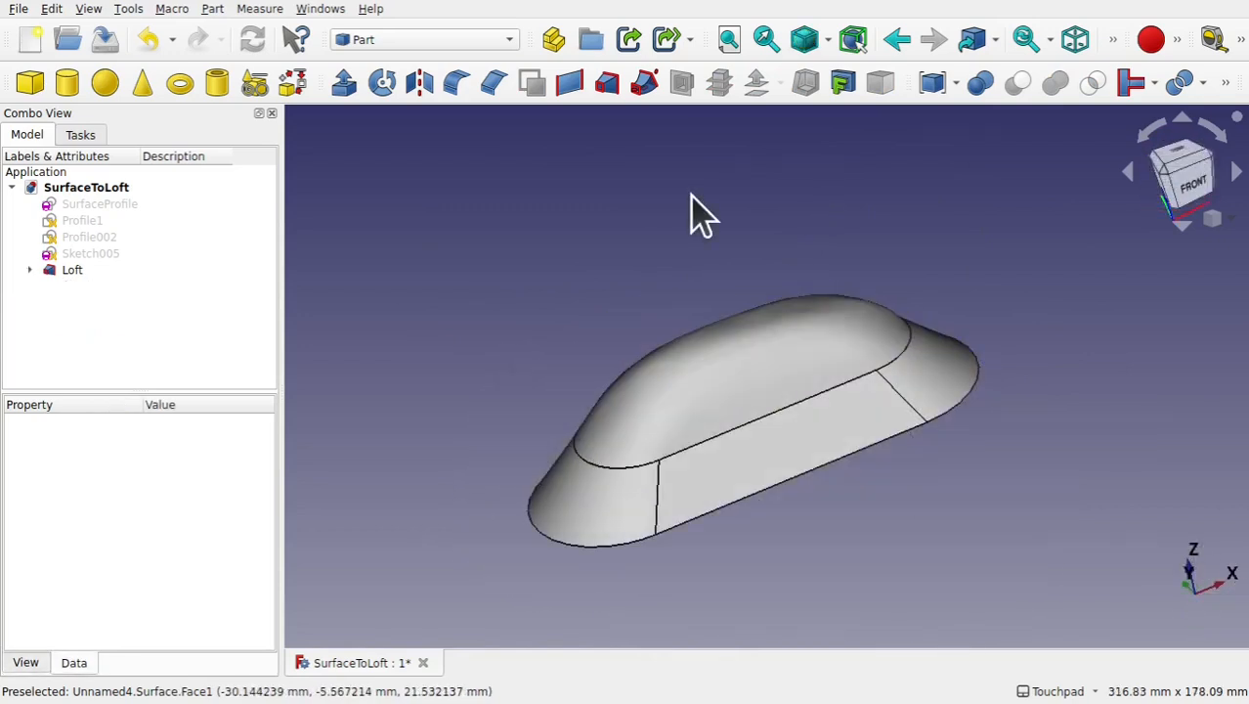
click(29, 269)
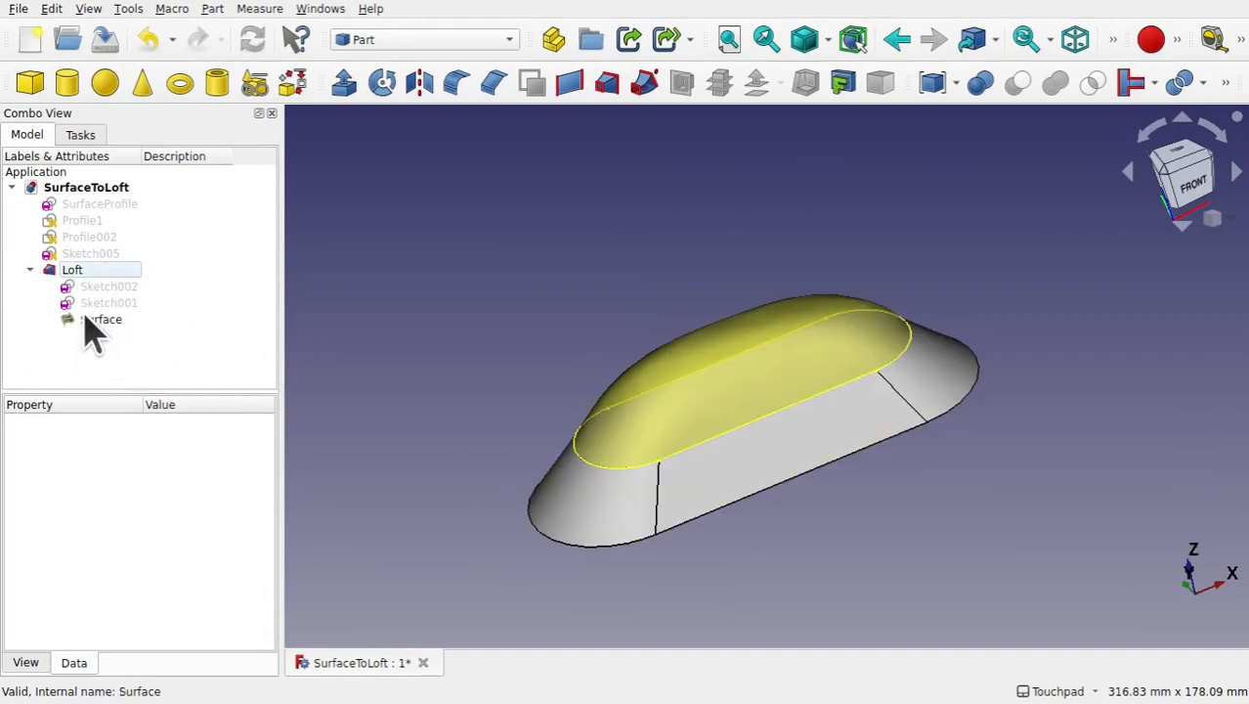
click(89, 278)
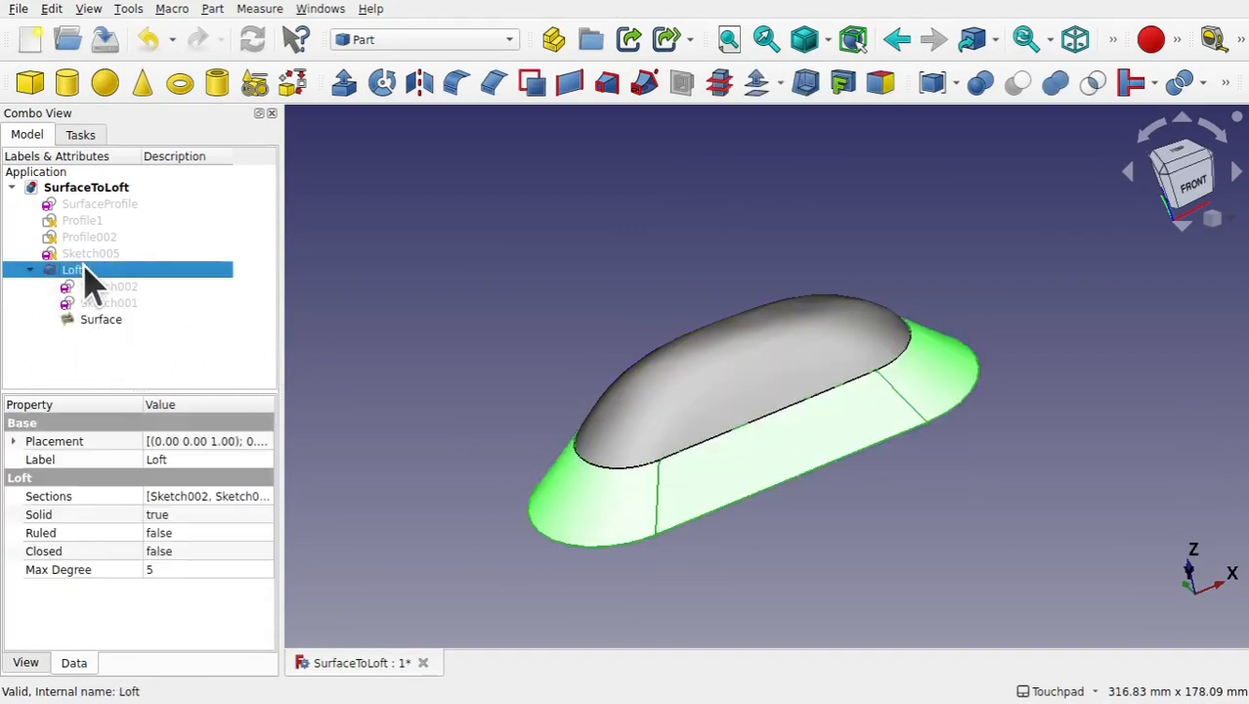
click(101, 329)
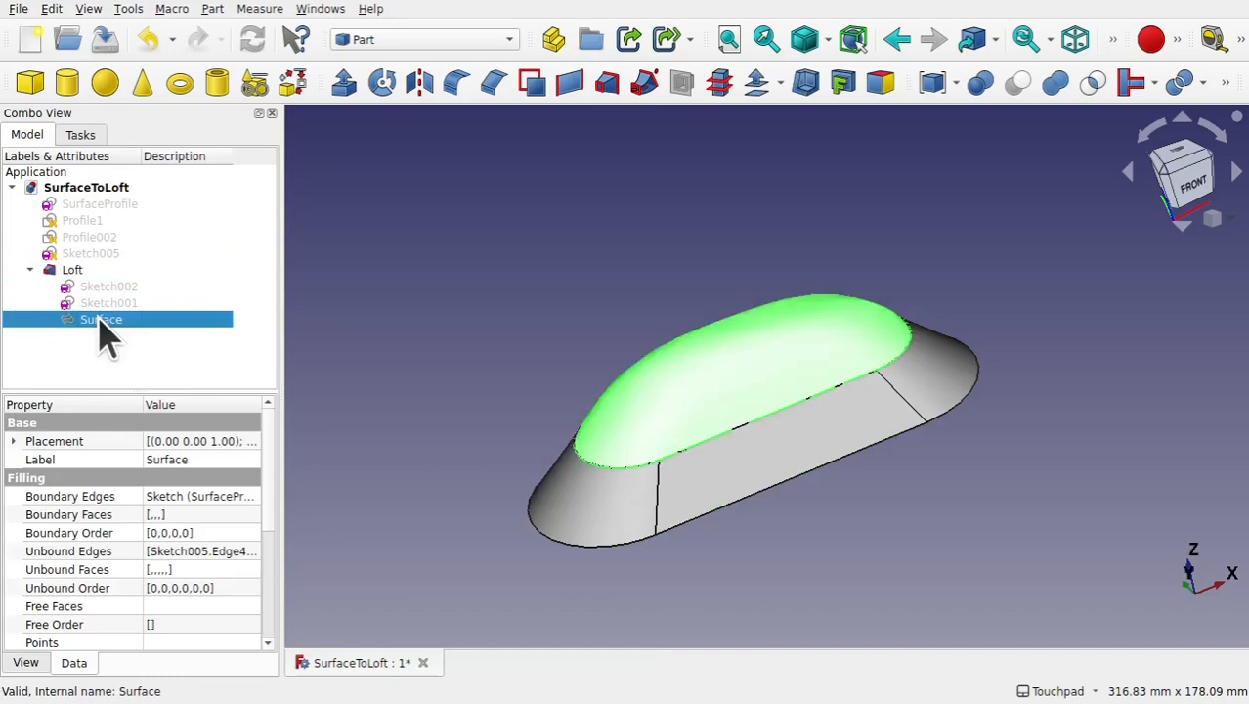
click(433, 348)
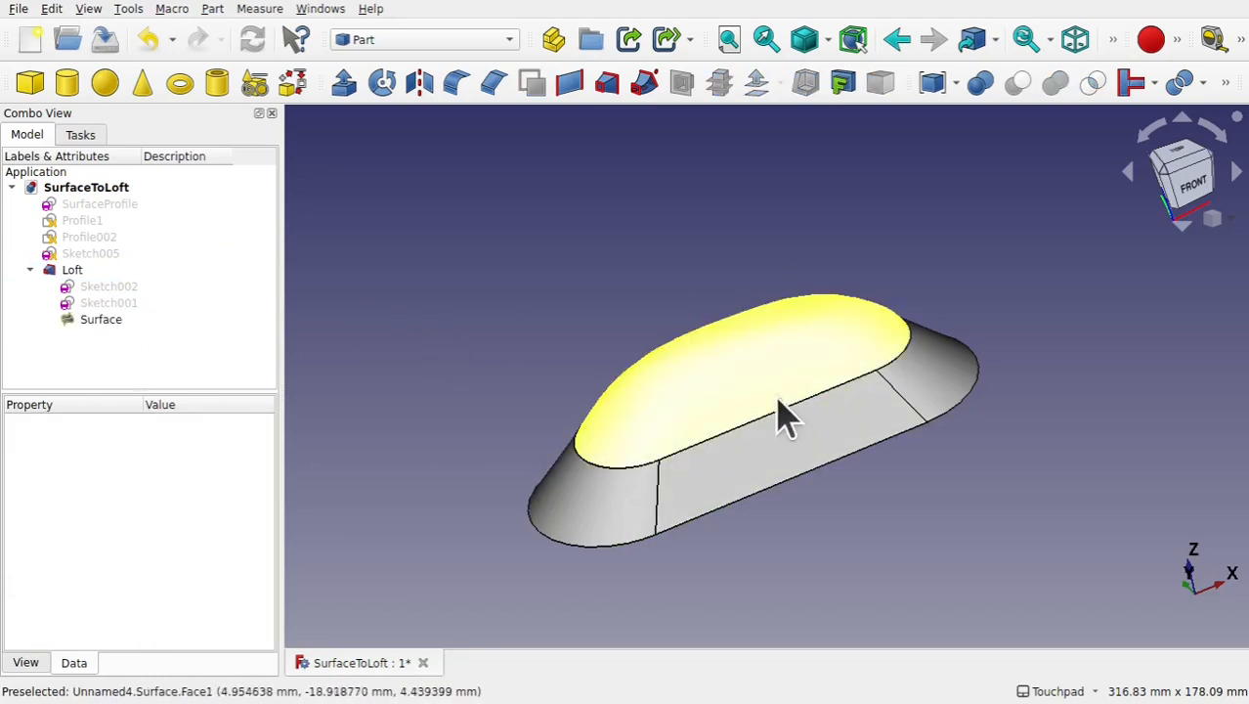
Hide the Loft so that only the domed Surface is shown, with its open underside accessible.
click(853, 447)
key(space)
alt+drag(886, 494, 794, 374)
shift+drag(794, 374, 611, 282)
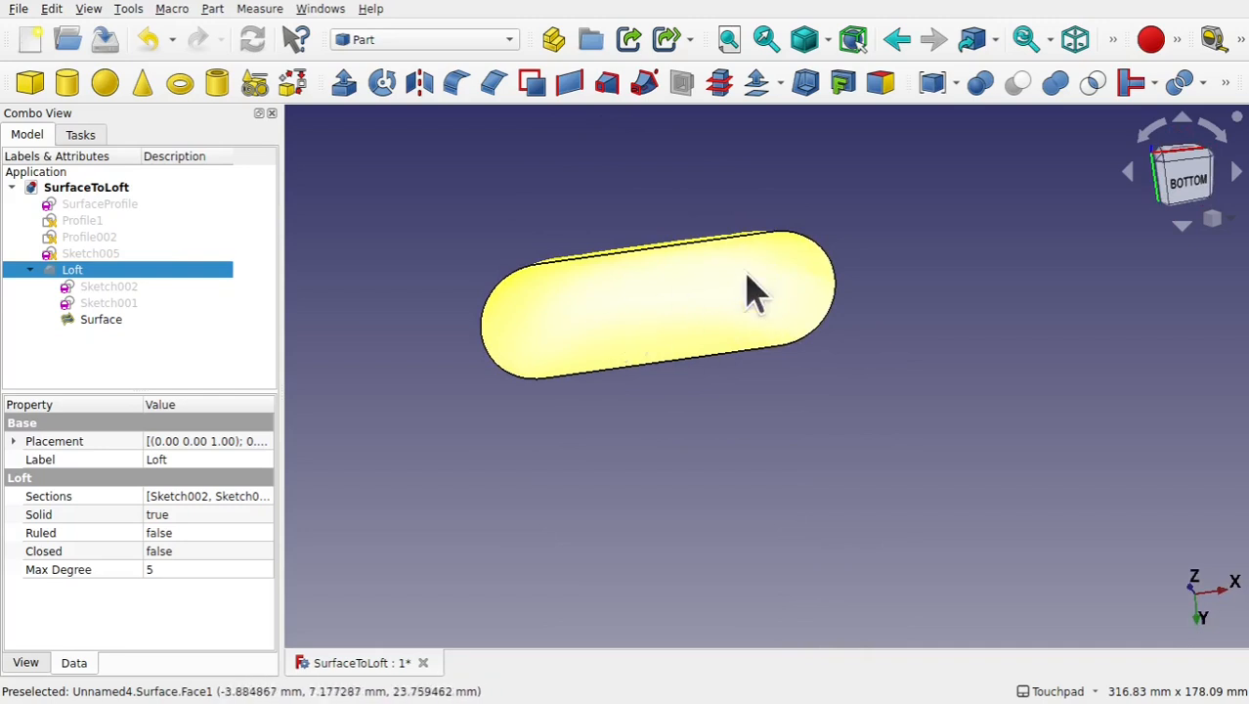
In the Surface workbench, create a Filling surface from the four boundary edges of the dome's open underside.
click(494, 41)
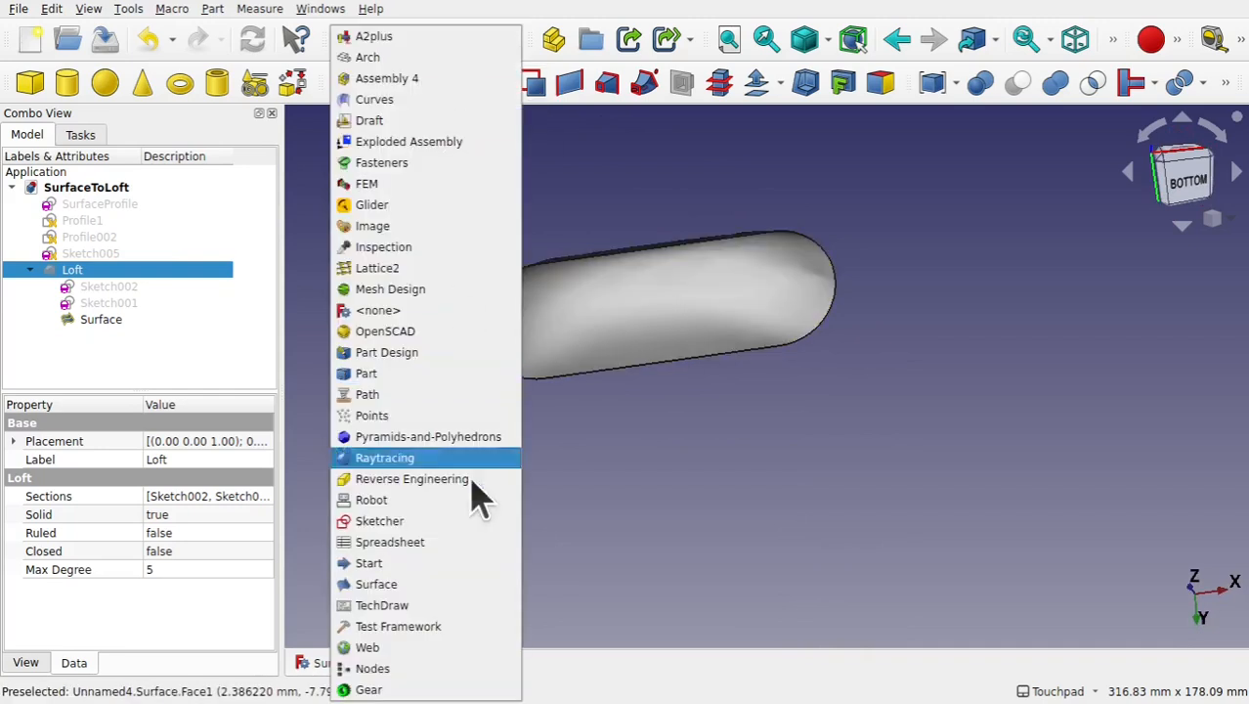
shift+drag(642, 193, 618, 229)
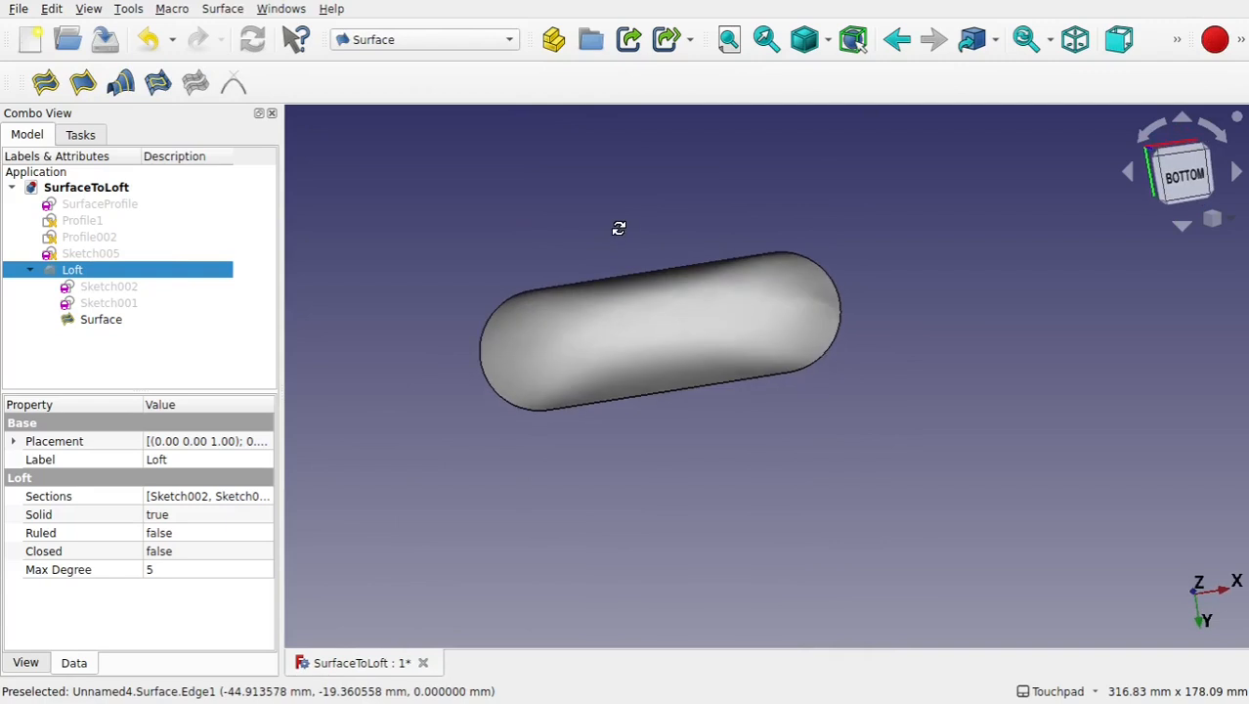
click(45, 86)
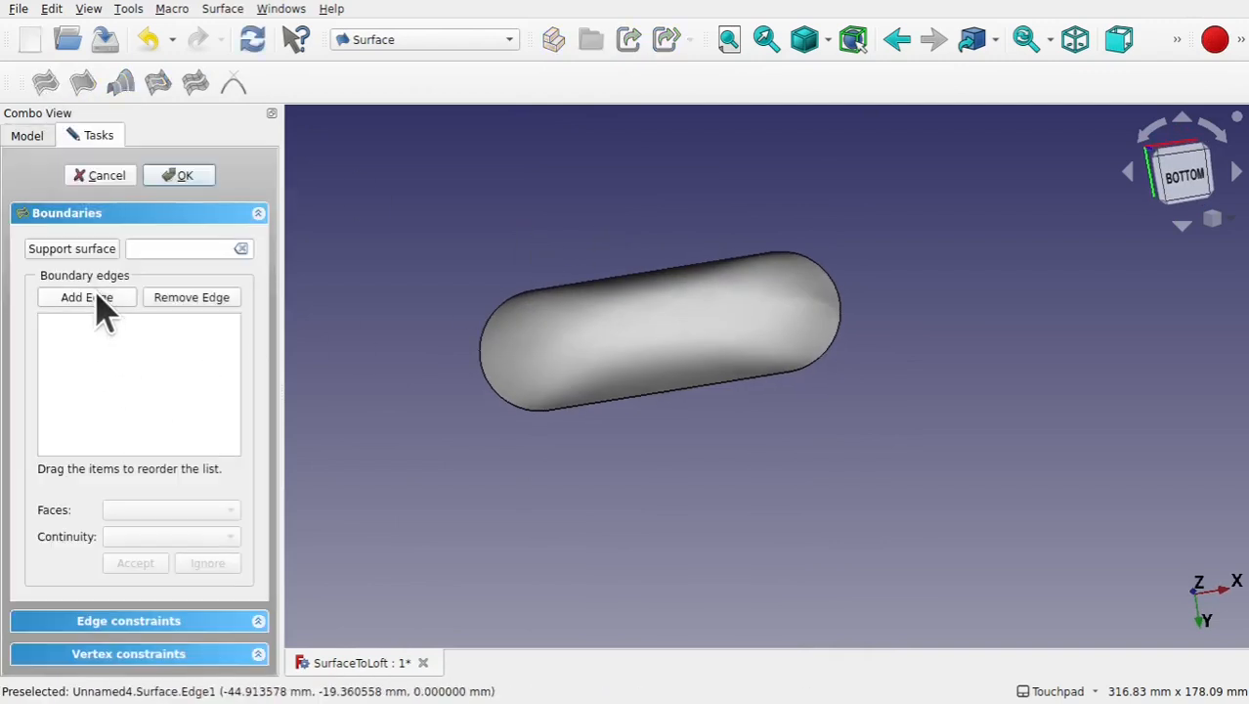
click(480, 369)
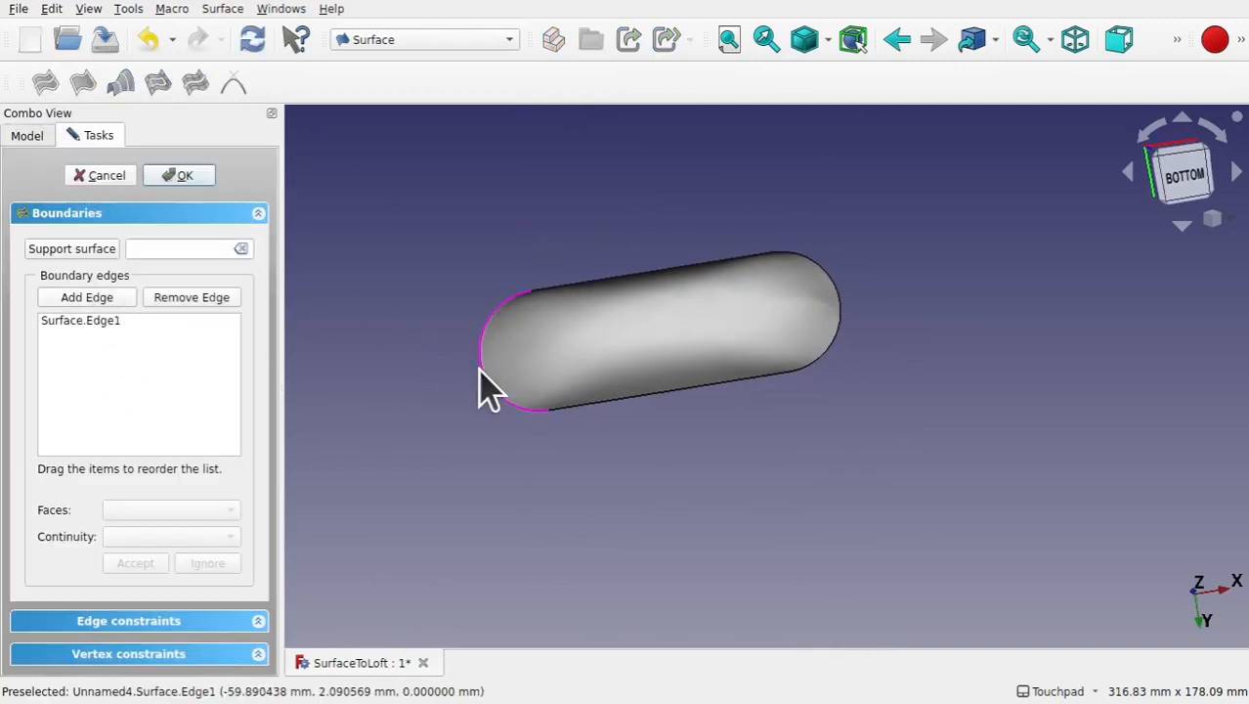
click(617, 399)
click(836, 355)
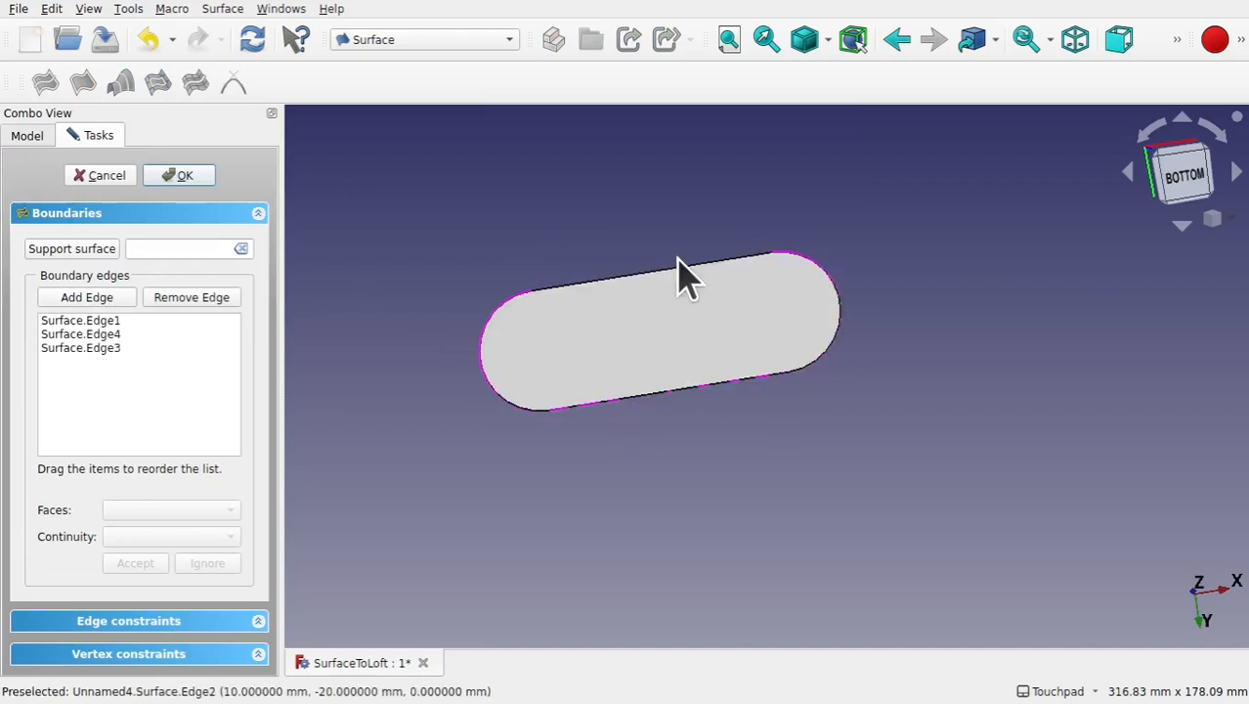
click(178, 175)
Switch back to the Part workbench with the dome and its flat underside cap displayed.
alt+drag(710, 169, 747, 299)
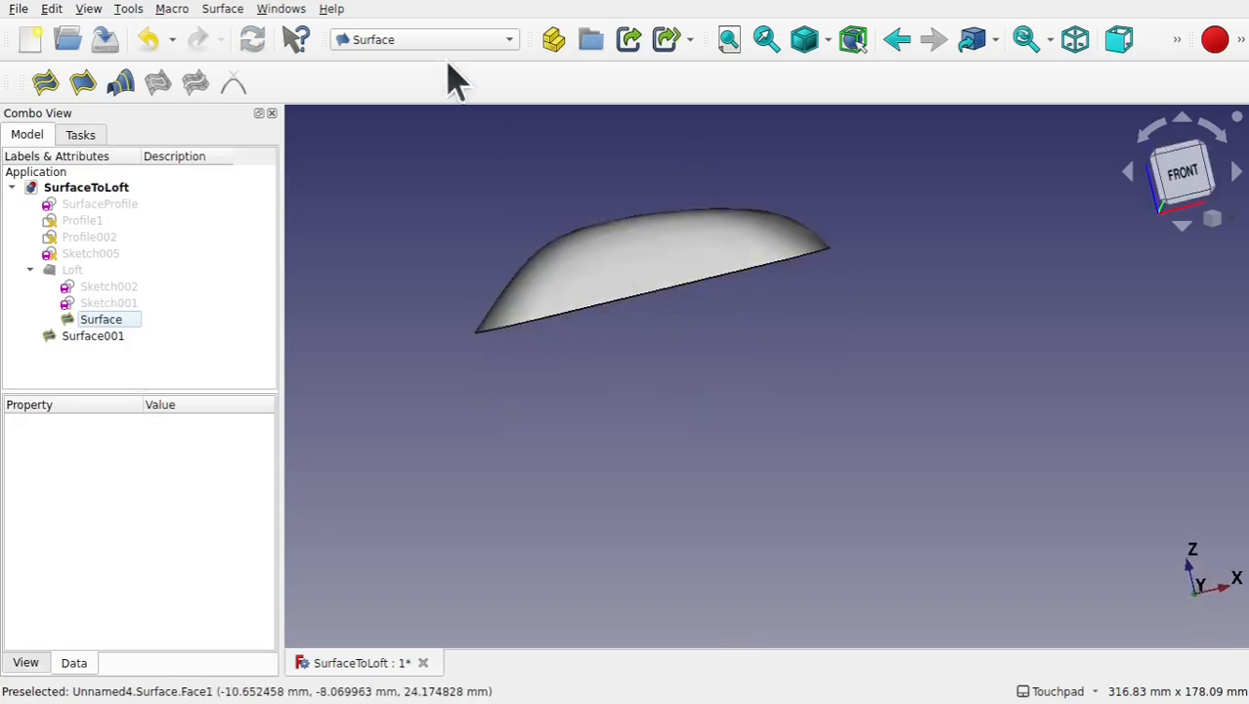
click(432, 38)
click(449, 377)
alt+drag(449, 390, 667, 345)
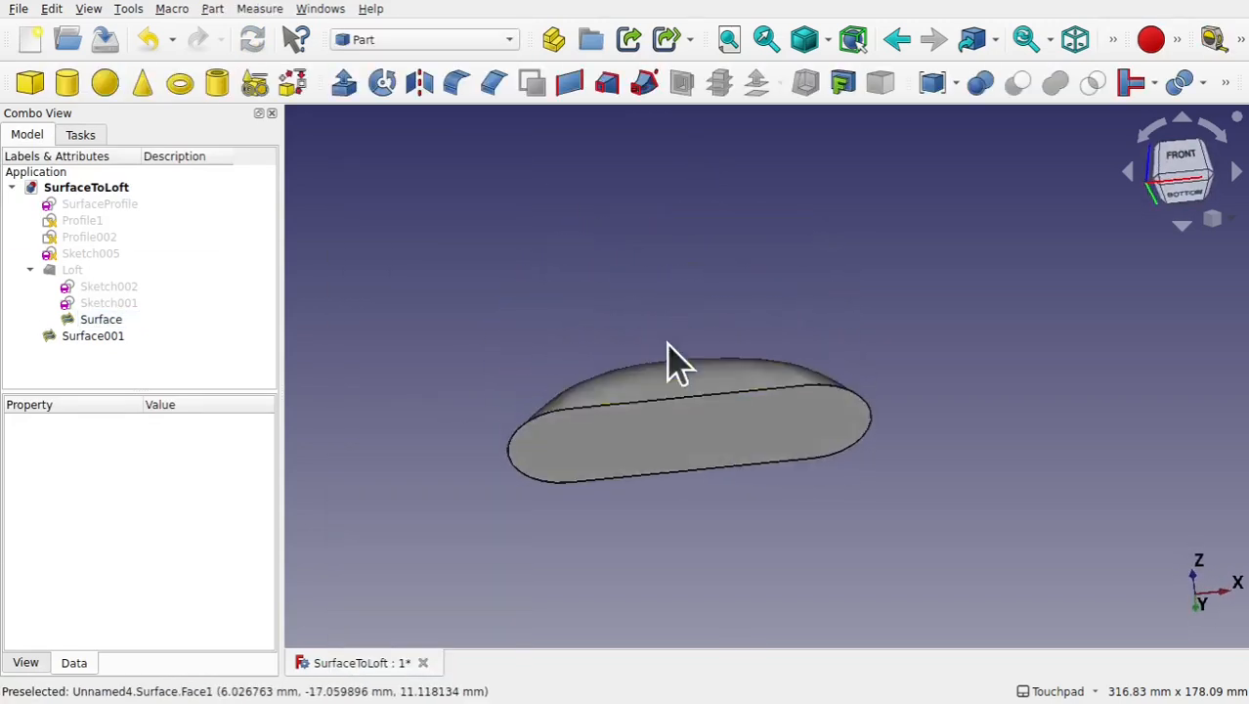
Combine the domed Surface and its flat underside cap Surface001 into one compound.
click(636, 446)
ctrl+click(684, 400)
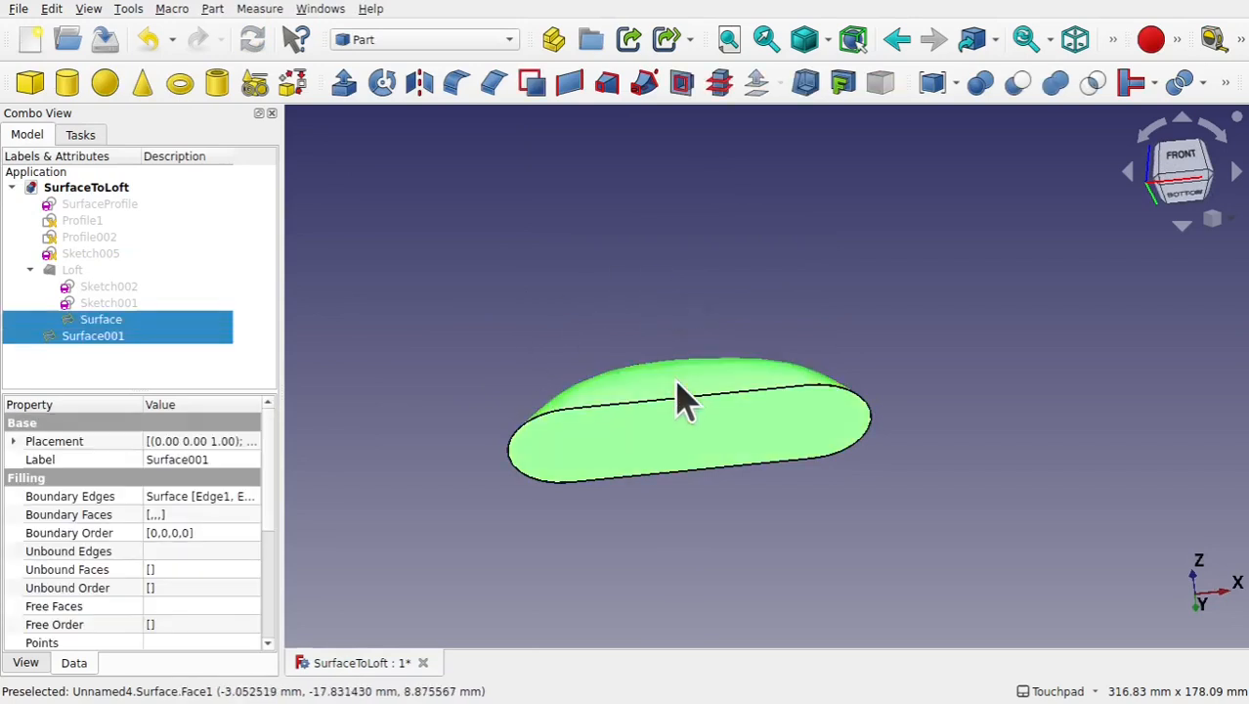
click(213, 8)
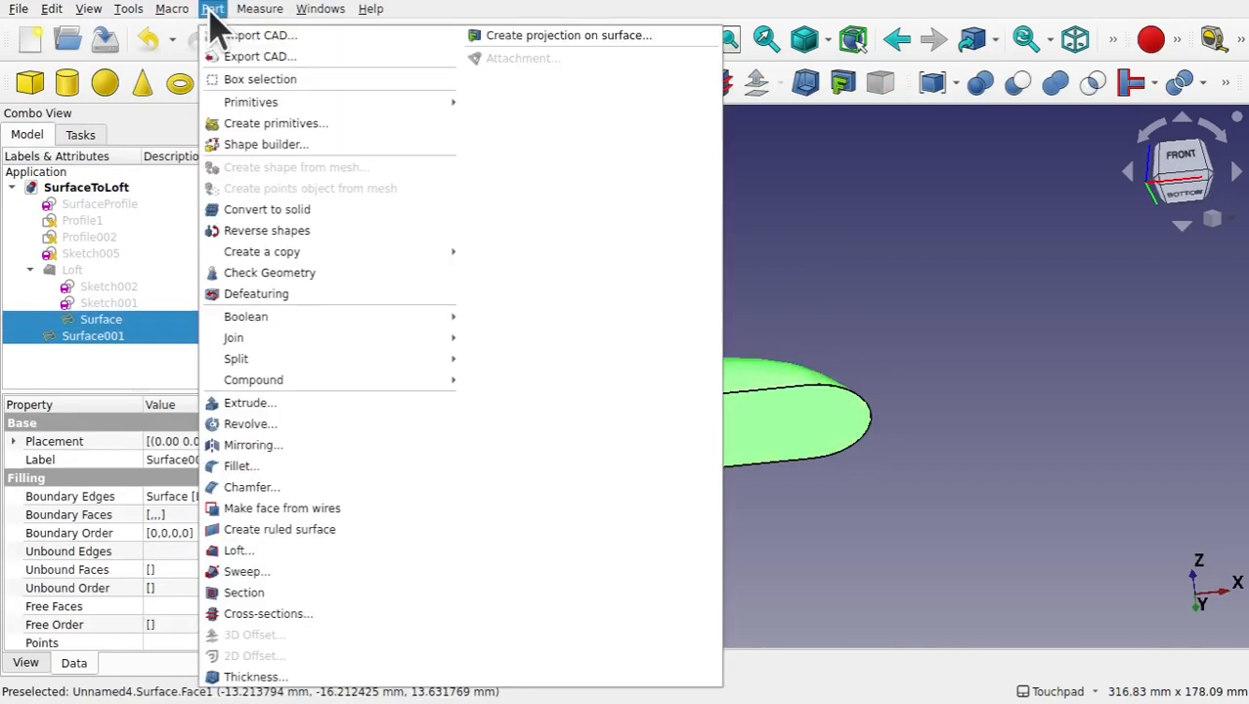
mouse_move(350, 381)
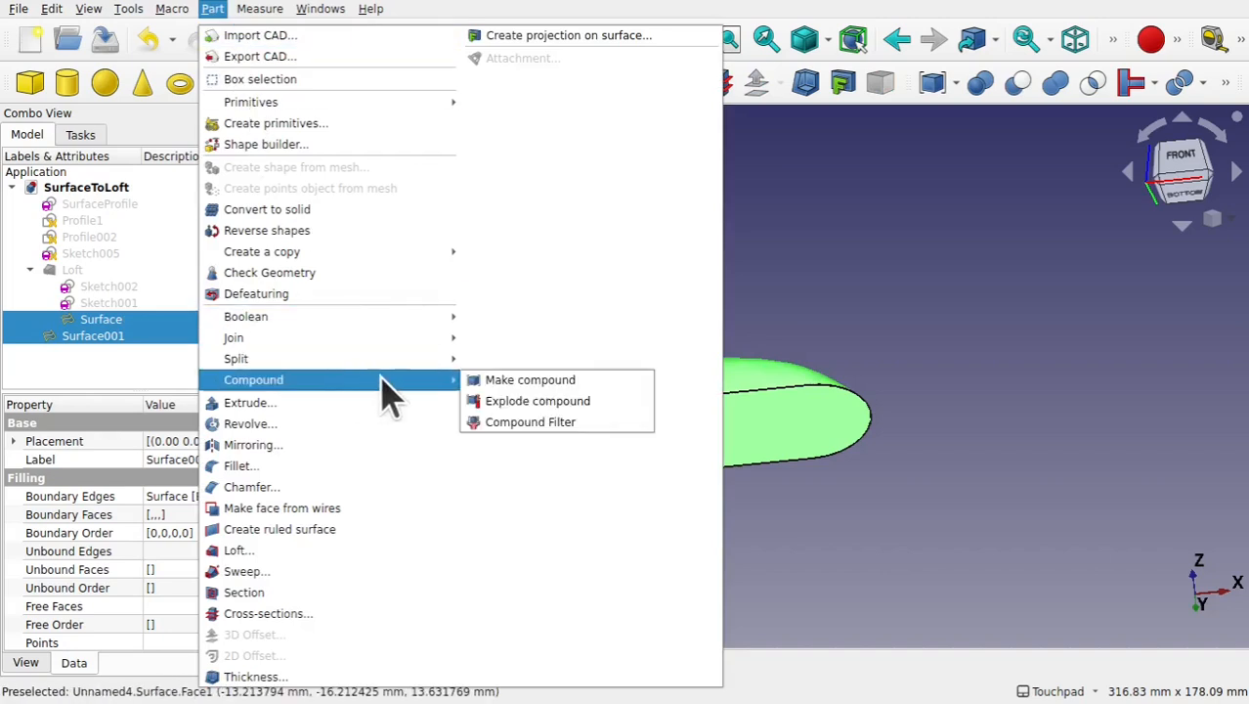
click(497, 383)
alt+middle_drag(674, 420, 652, 458)
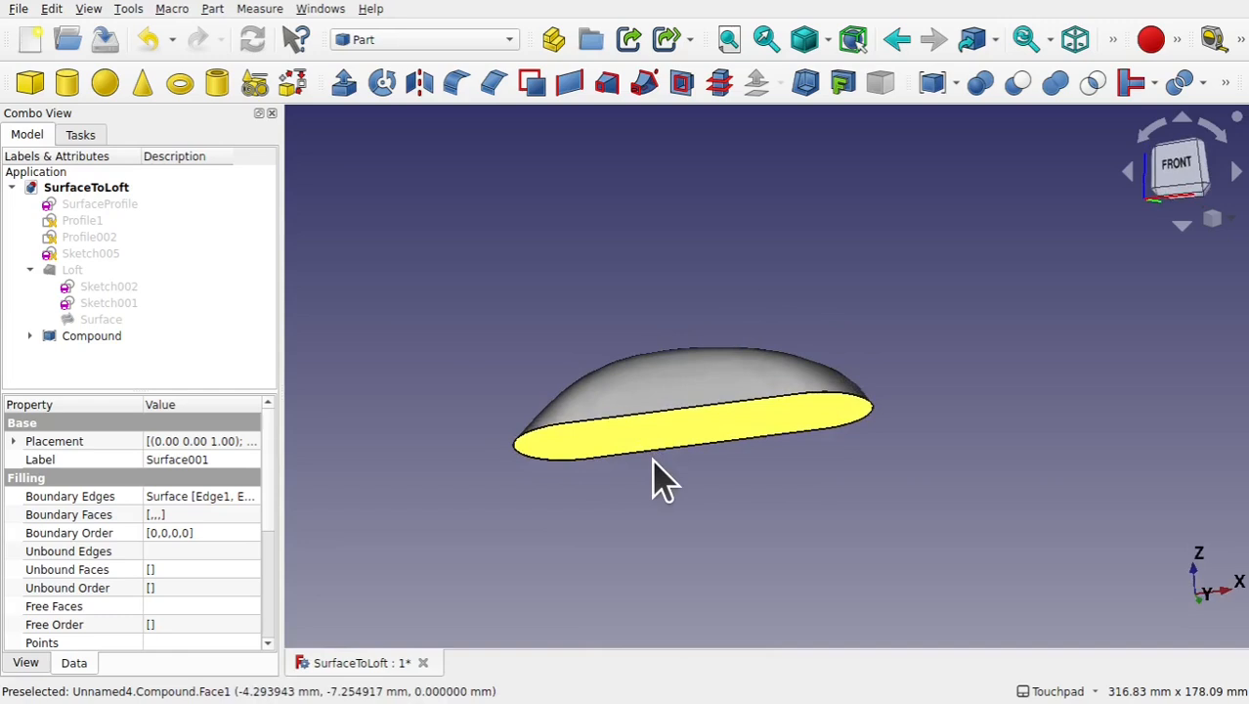
Convert the Compound to a solid and hide the original Compound.
click(78, 338)
click(212, 9)
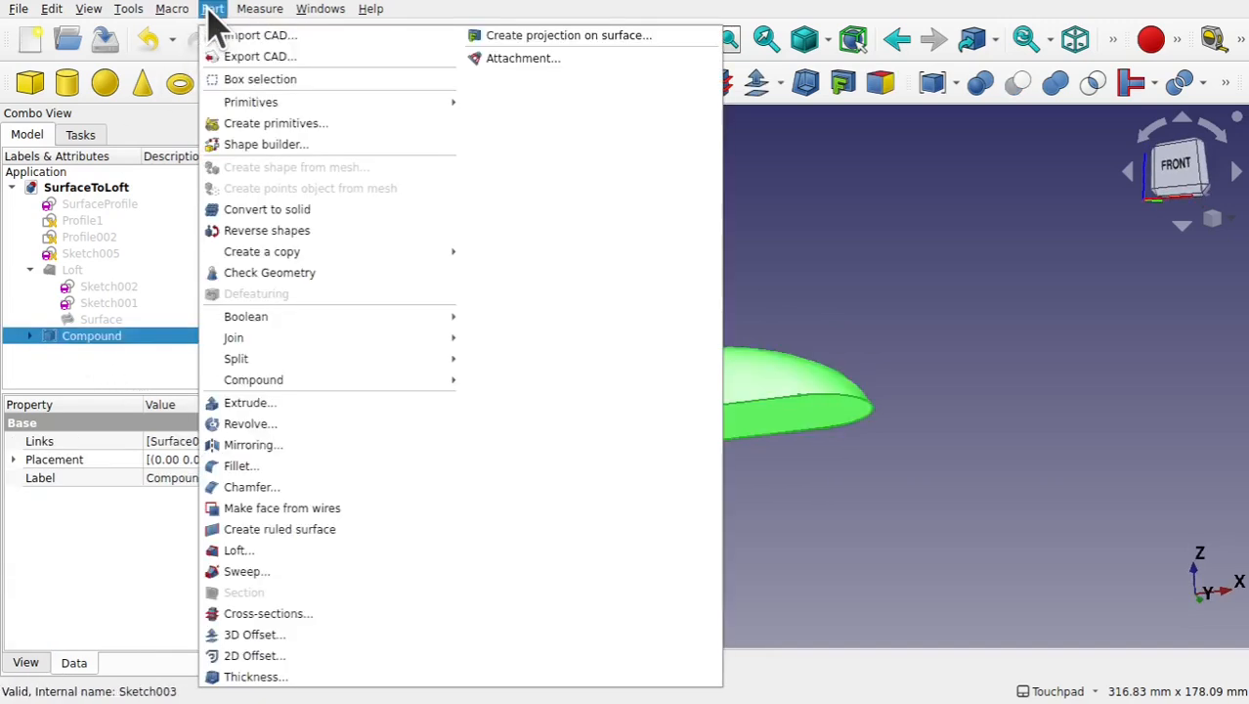
click(286, 210)
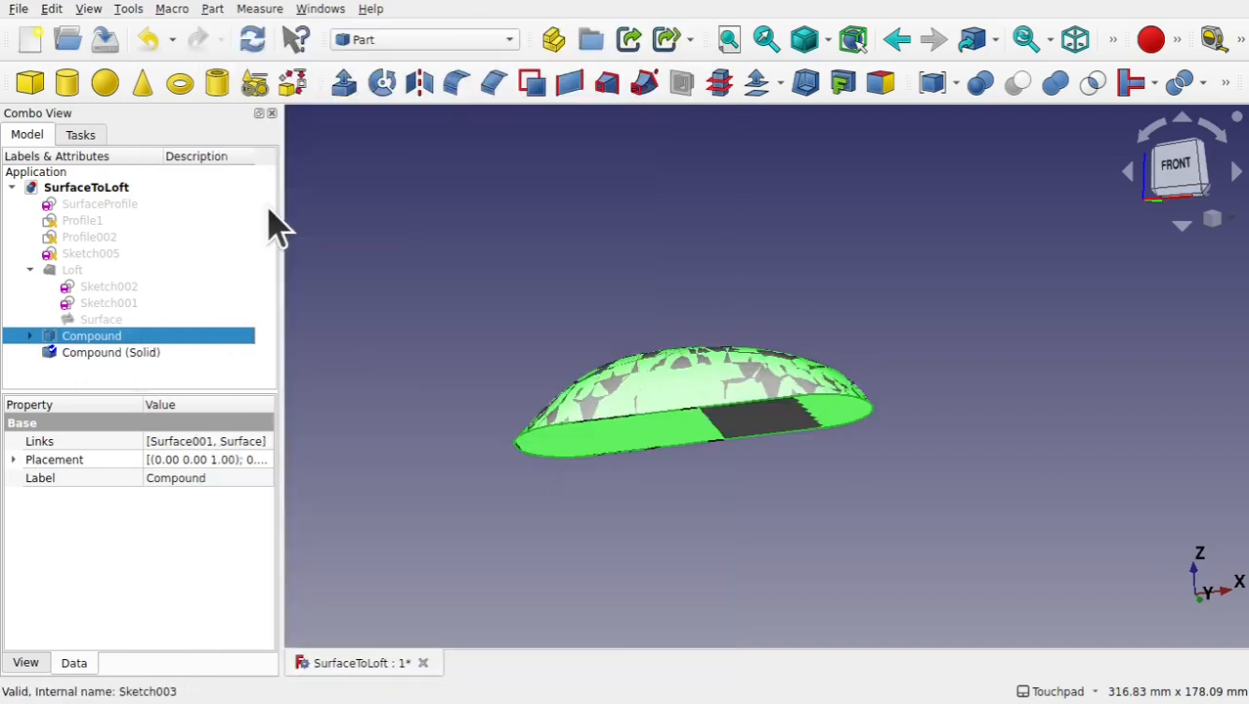
click(71, 353)
click(115, 337)
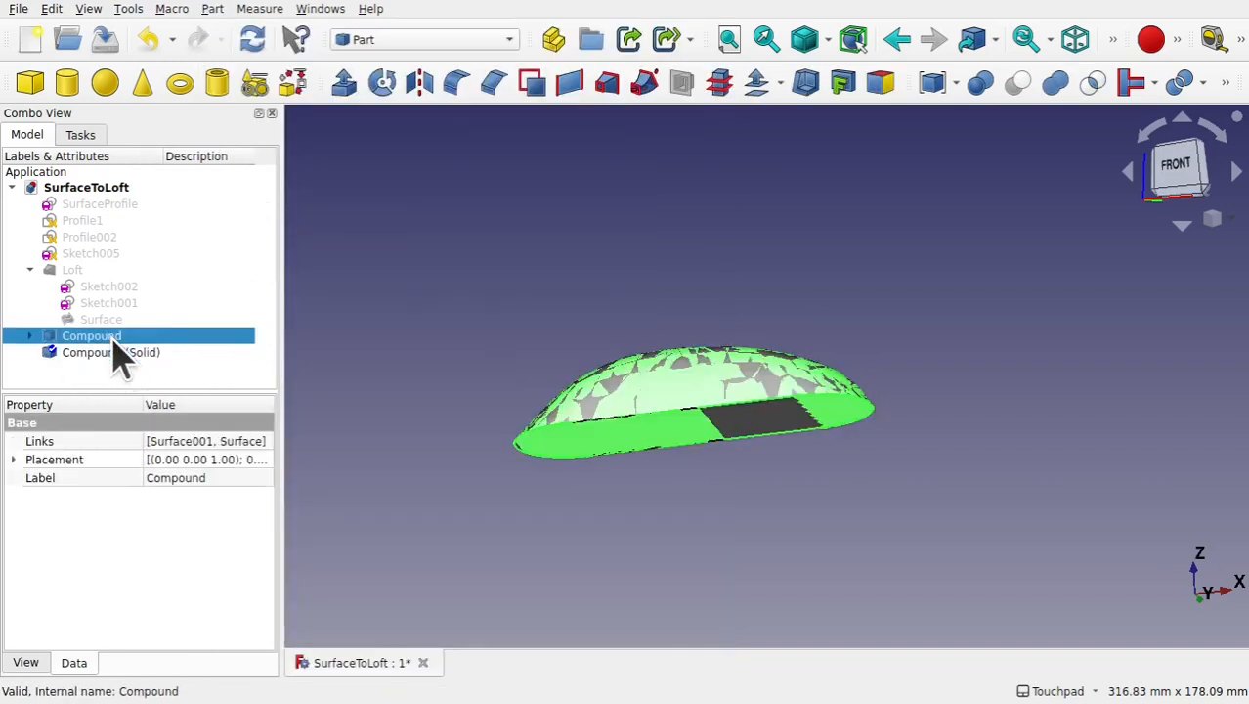
click(493, 289)
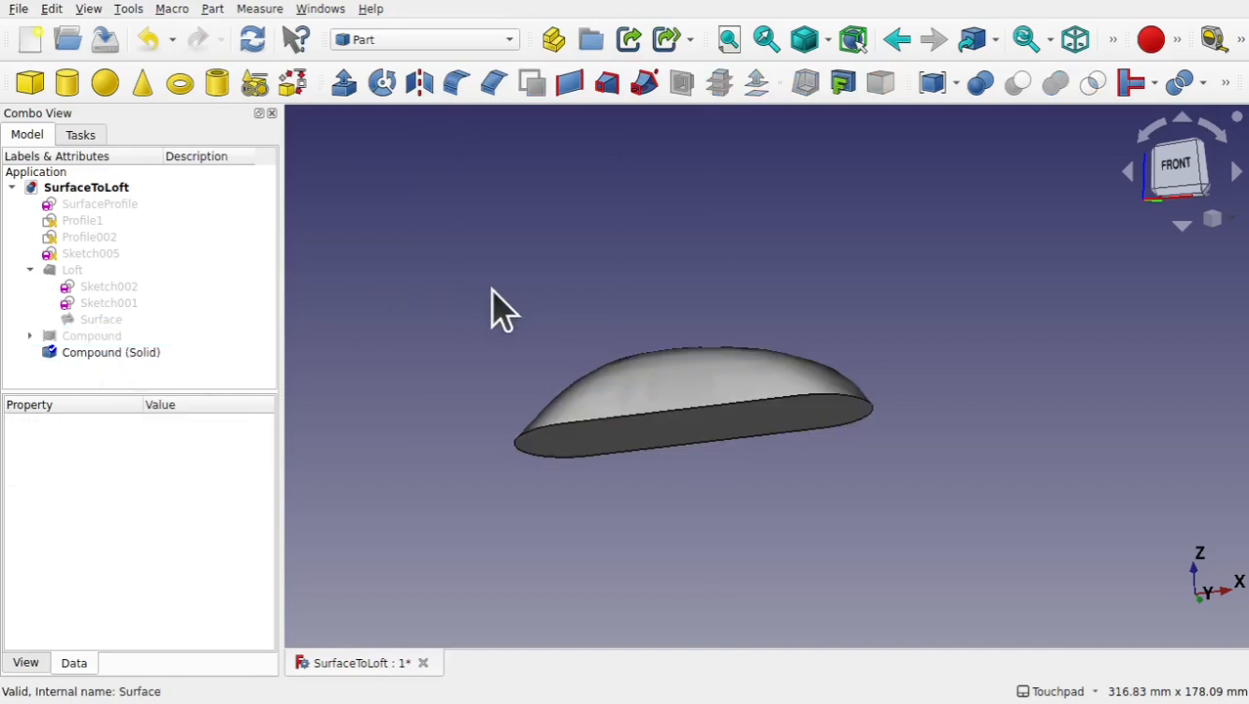
Add a sphere primitive and cut it from the underside of the converted dome solid.
click(105, 82)
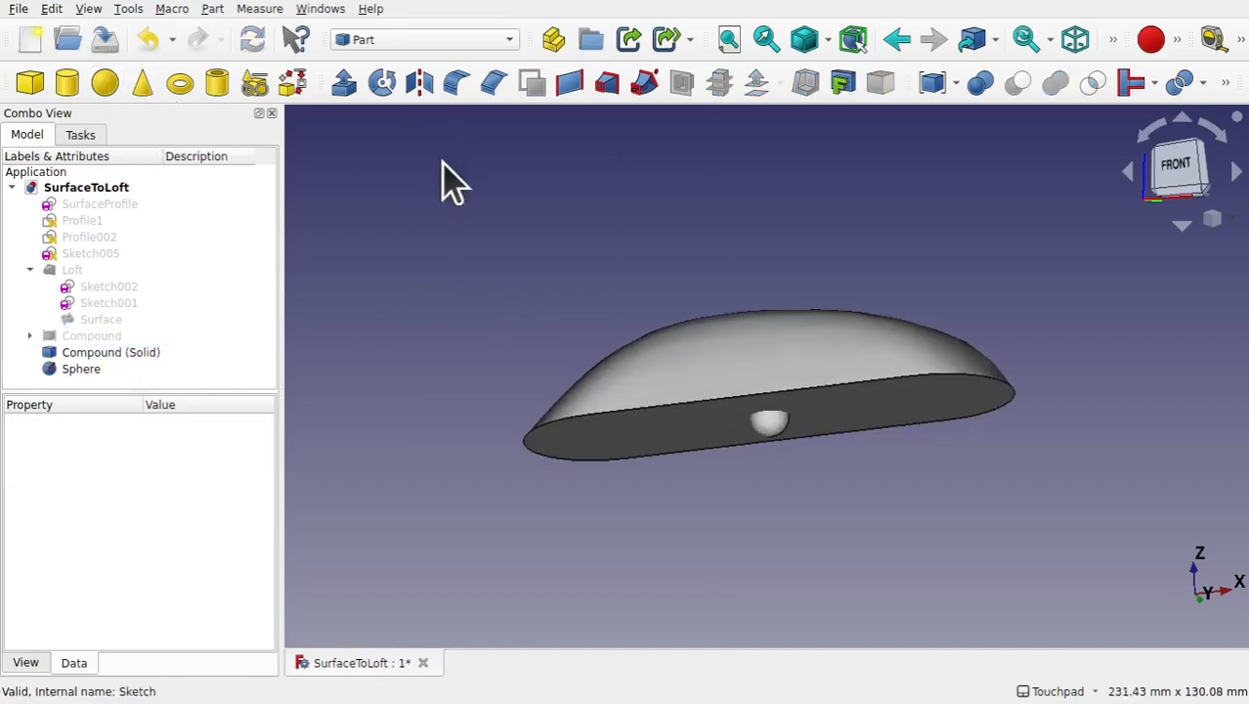
click(892, 420)
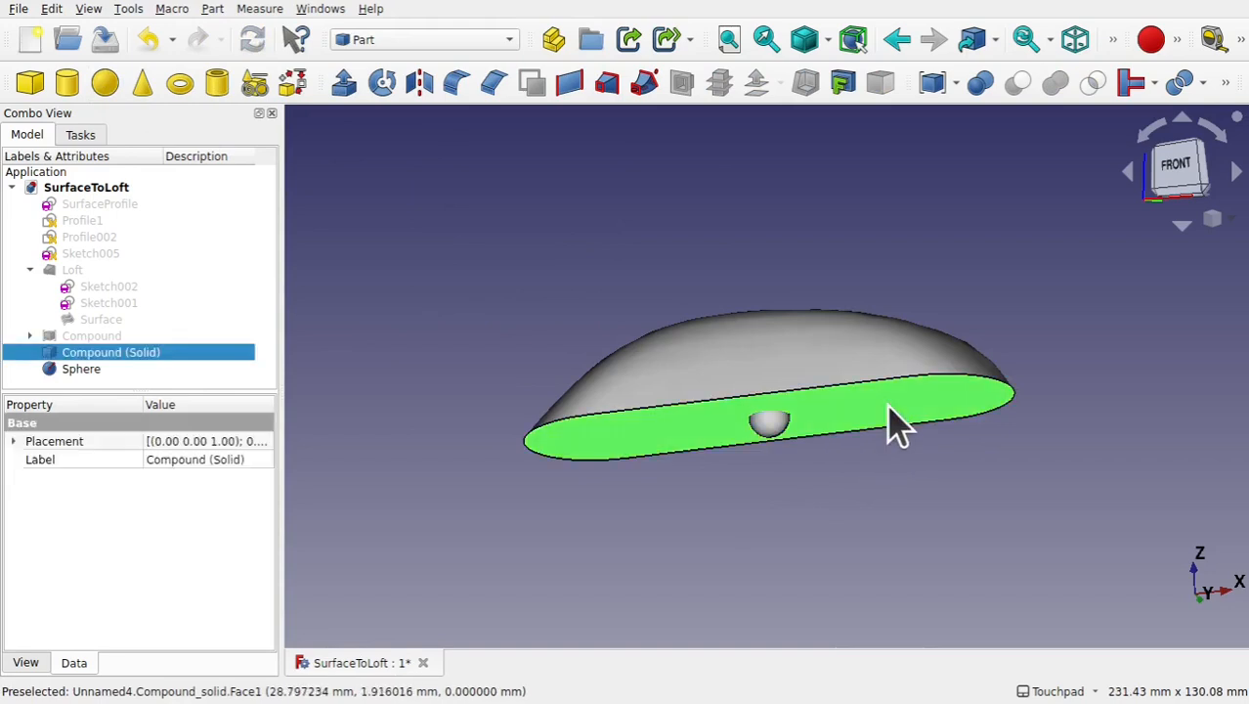
ctrl+click(780, 430)
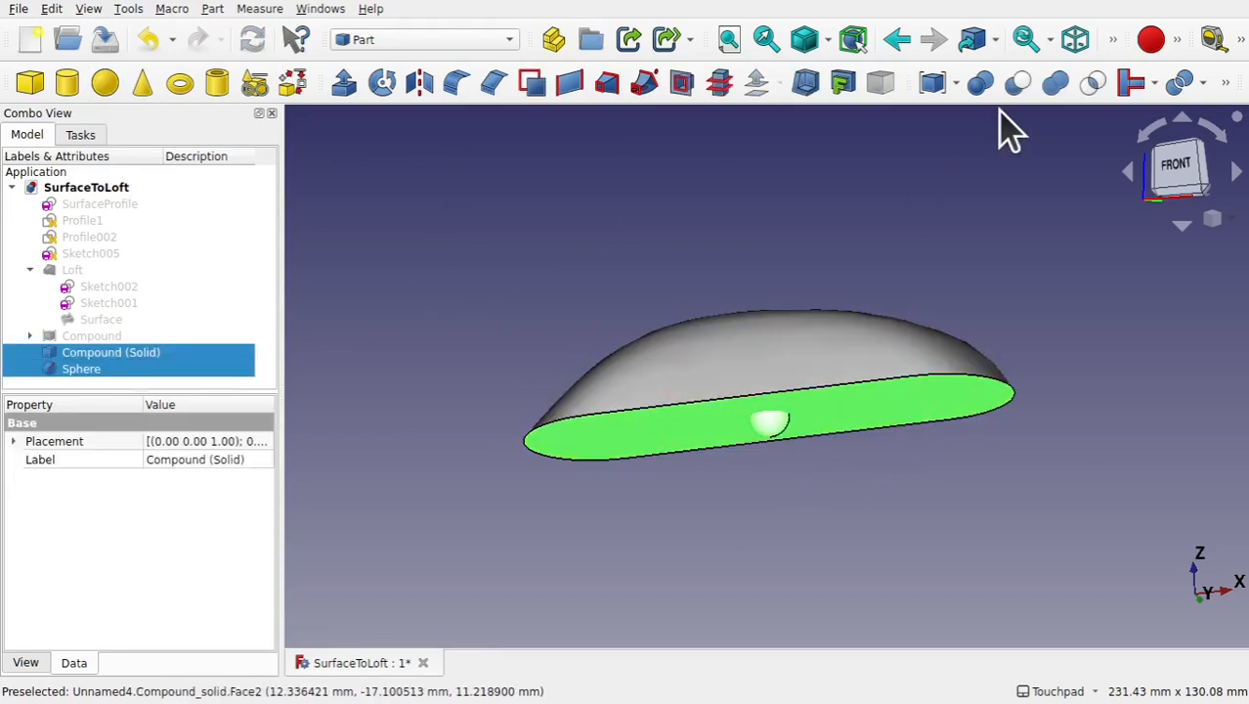
click(1019, 88)
shift+drag(868, 352, 810, 283)
key(1)
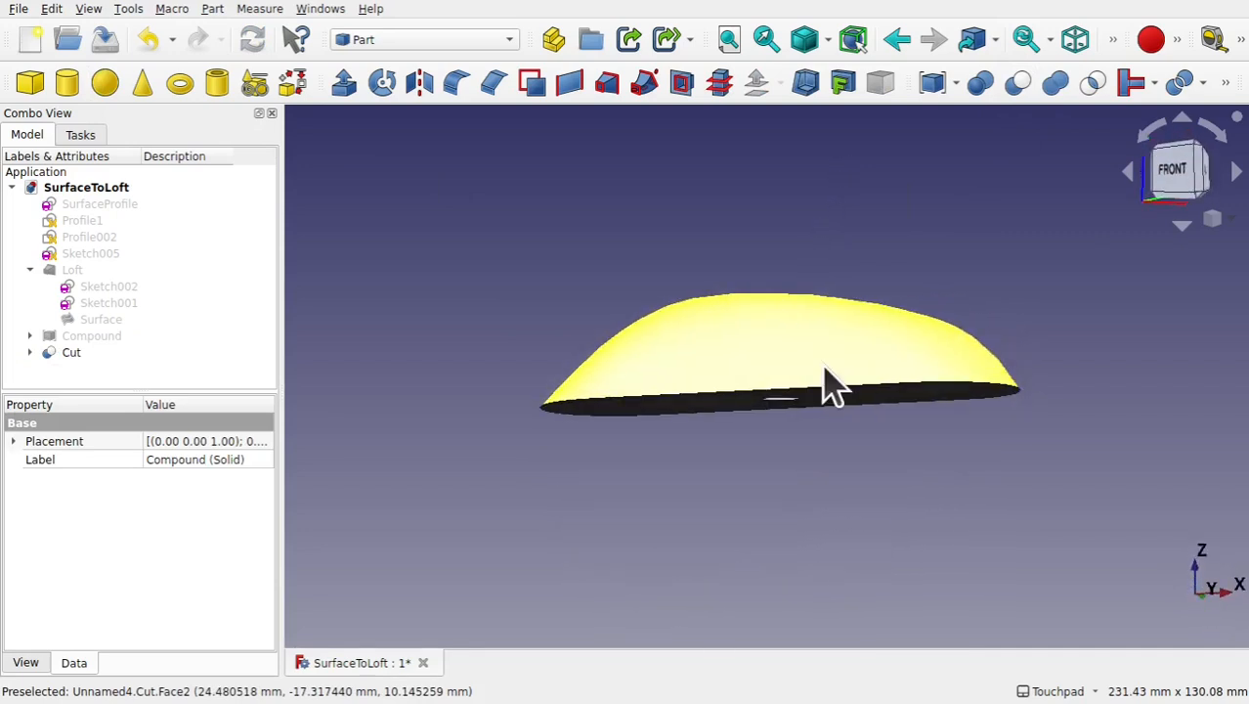
Undo the sphere cut and delete the sphere.
key(ctrl+z)
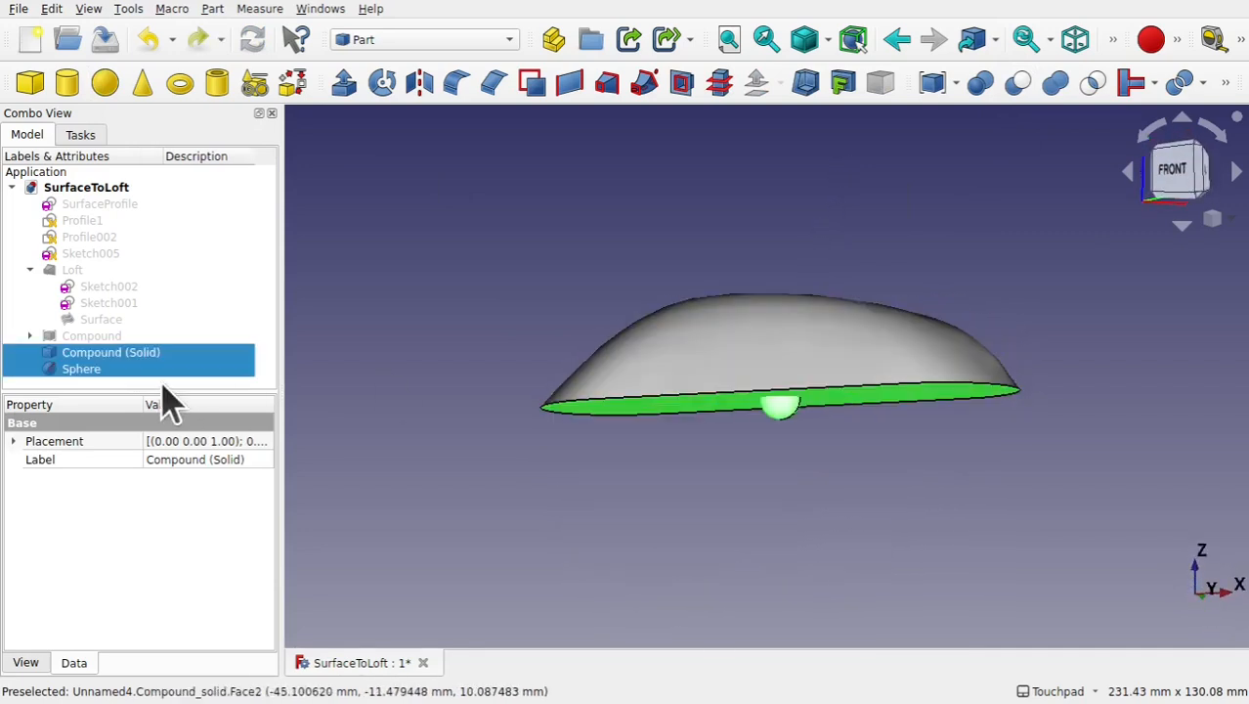
click(114, 371)
key(Delete)
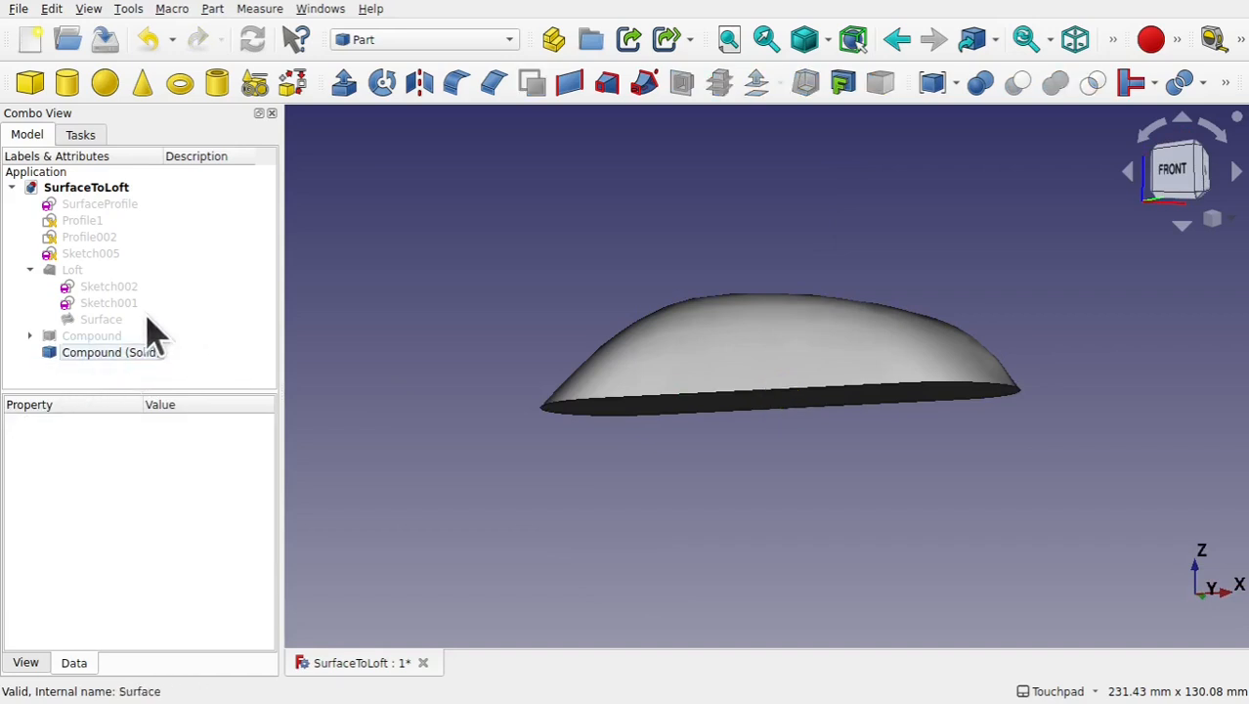
Show the Loft again beneath the dome solid.
click(88, 353)
click(78, 272)
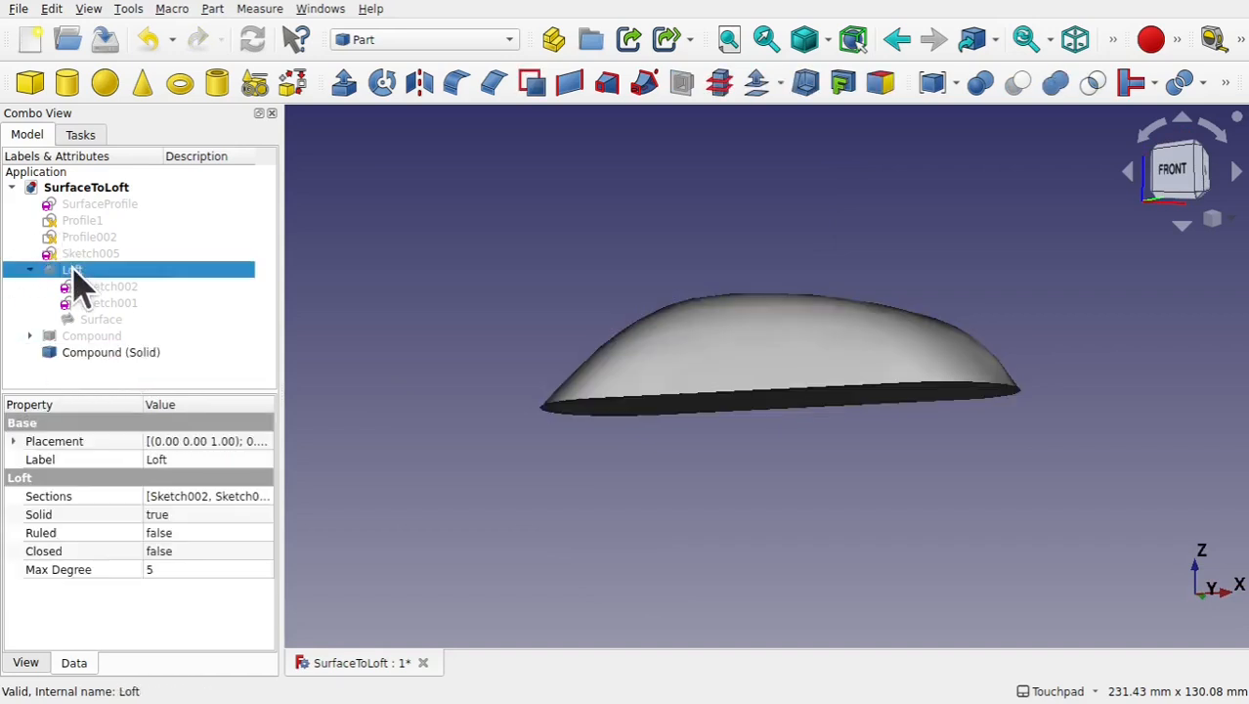
key(space)
click(435, 318)
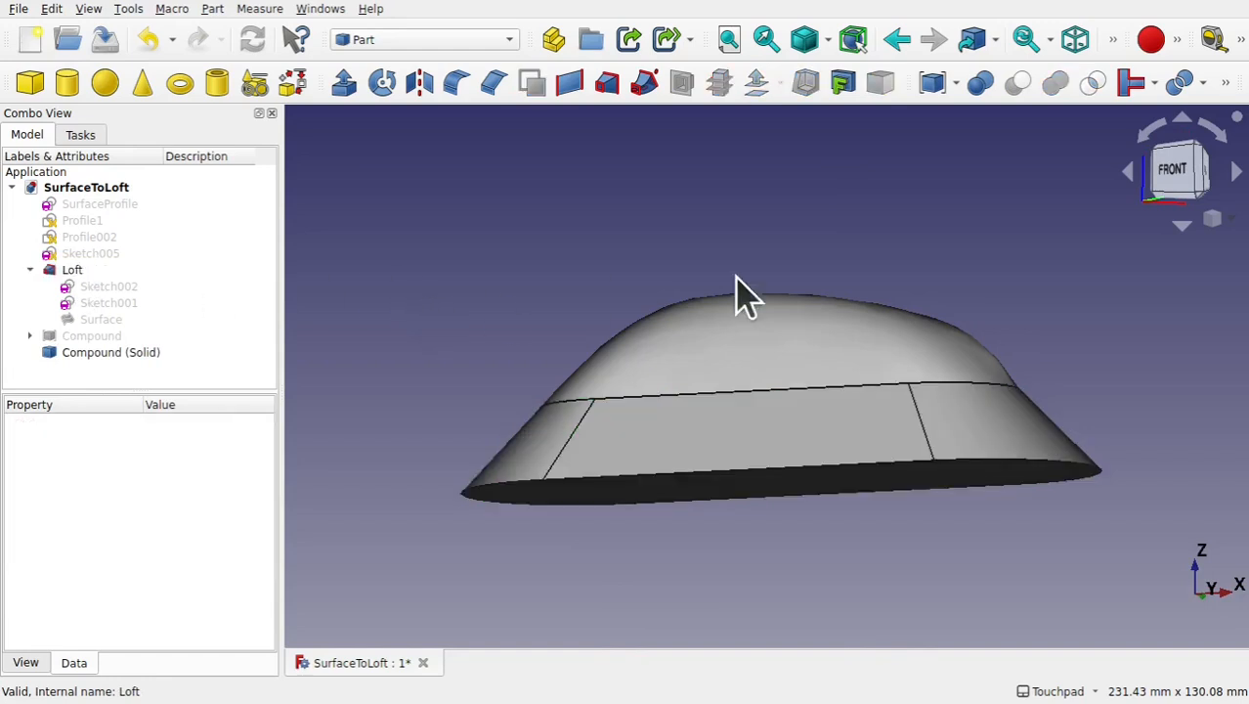
Fuse the Loft and Compound (Solid) with a Boolean union and check them as one object by toggling its visibility.
click(772, 441)
ctrl+click(715, 367)
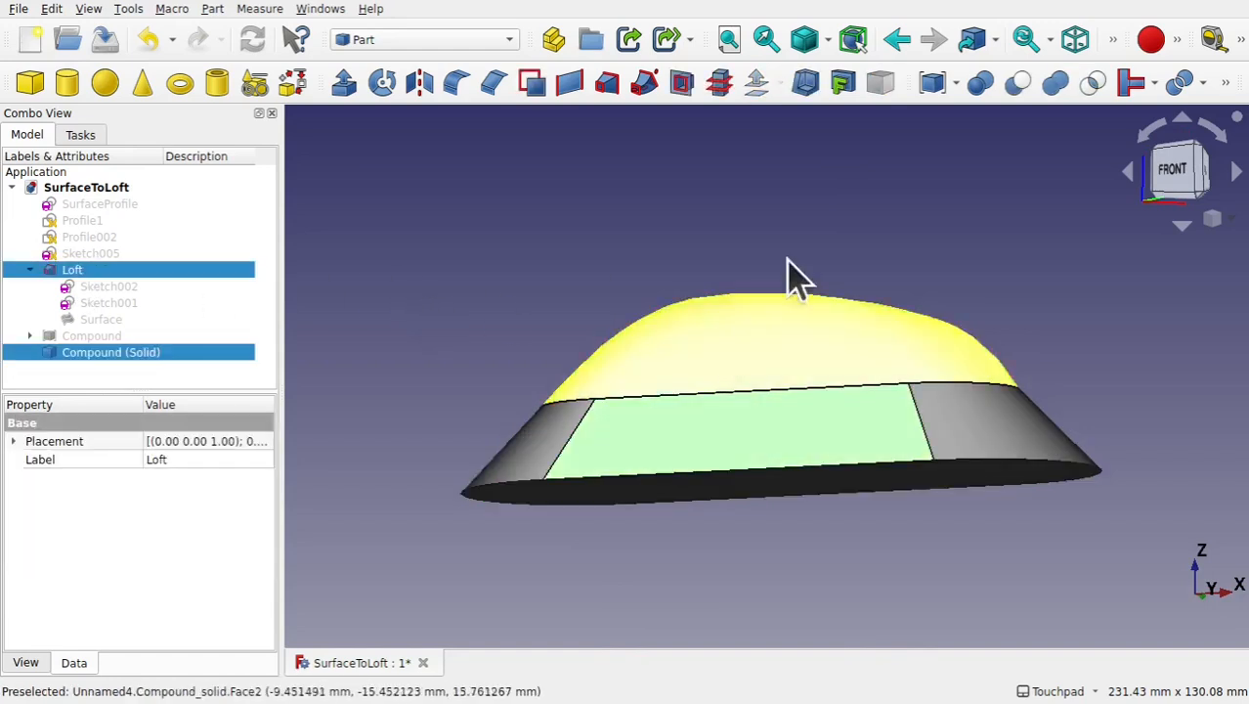
click(212, 9)
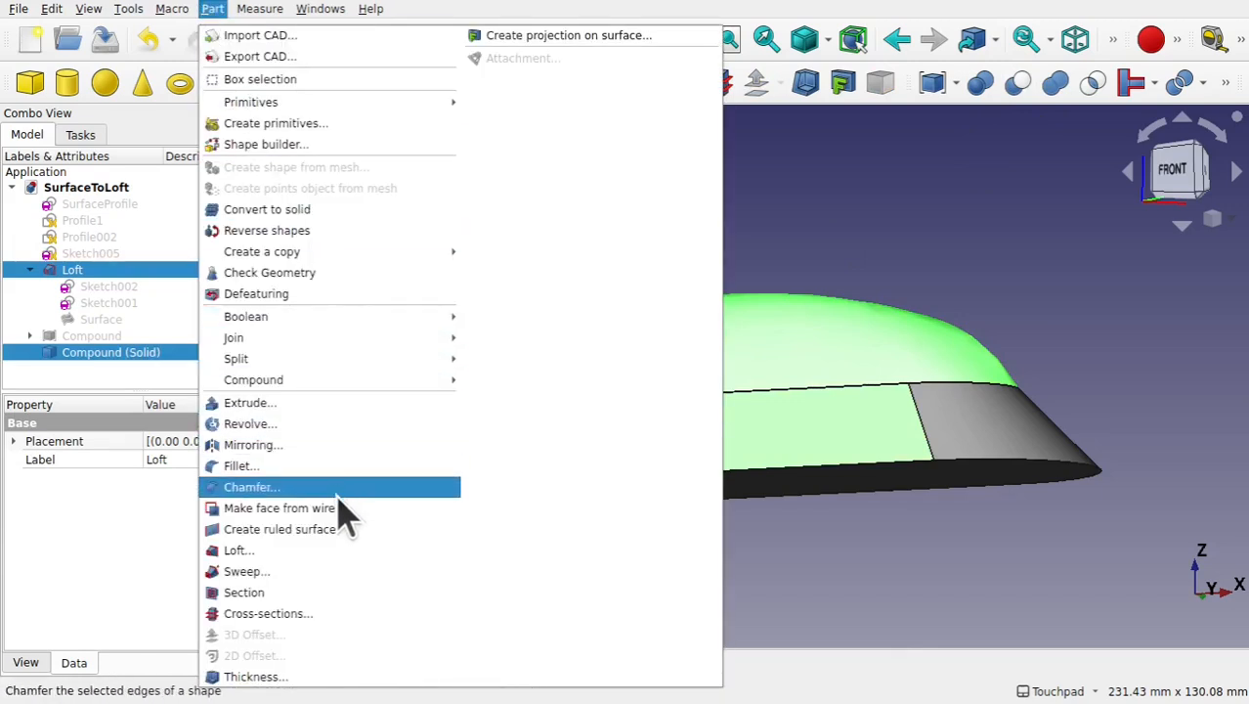
mouse_move(389, 325)
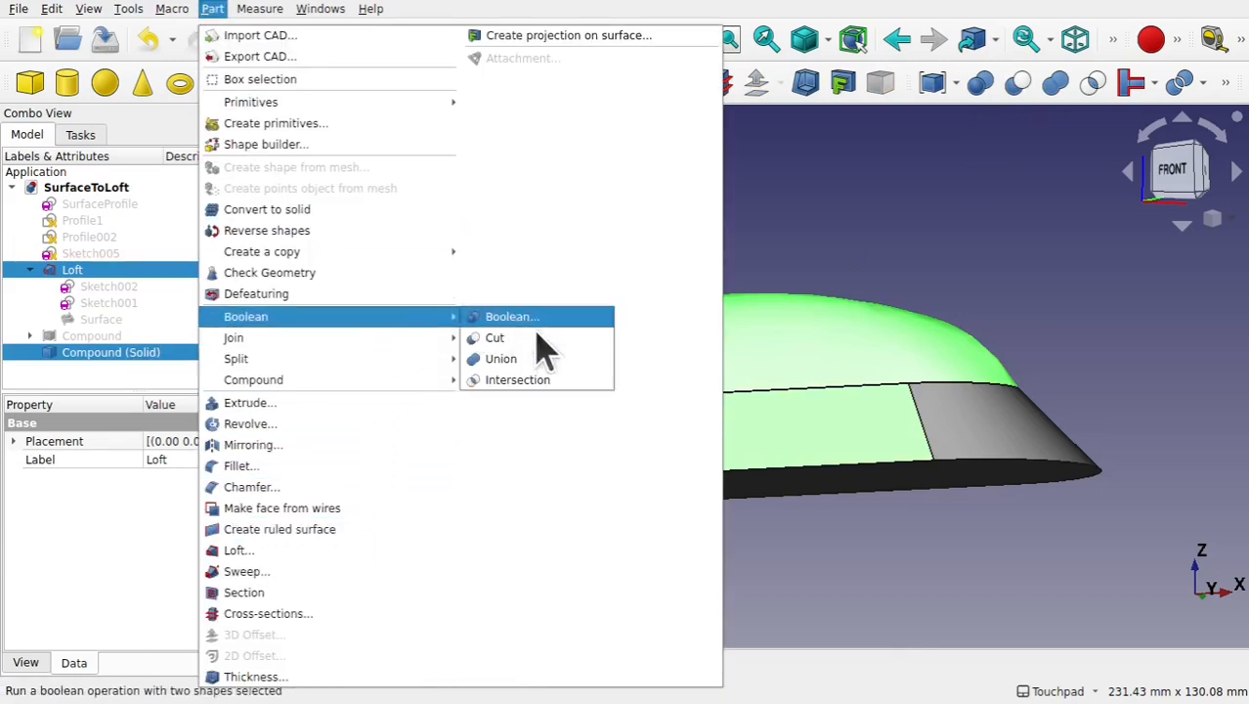
click(541, 357)
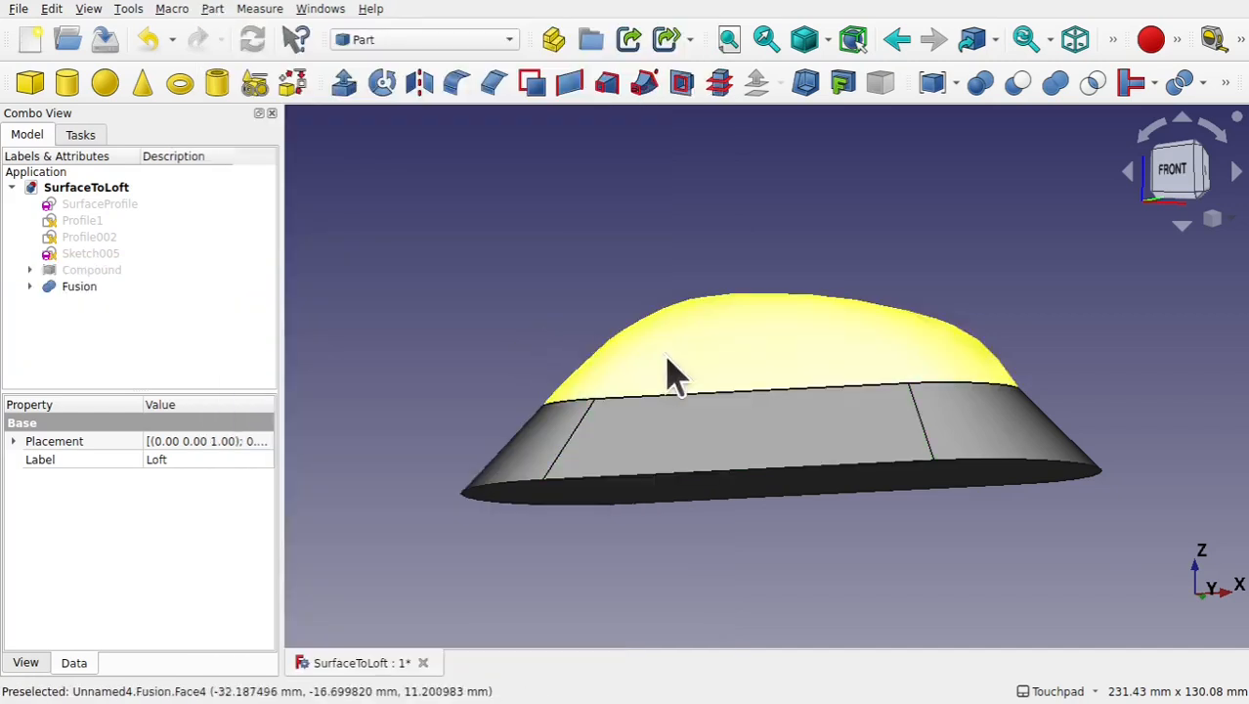
click(719, 437)
key(space)
key(space)
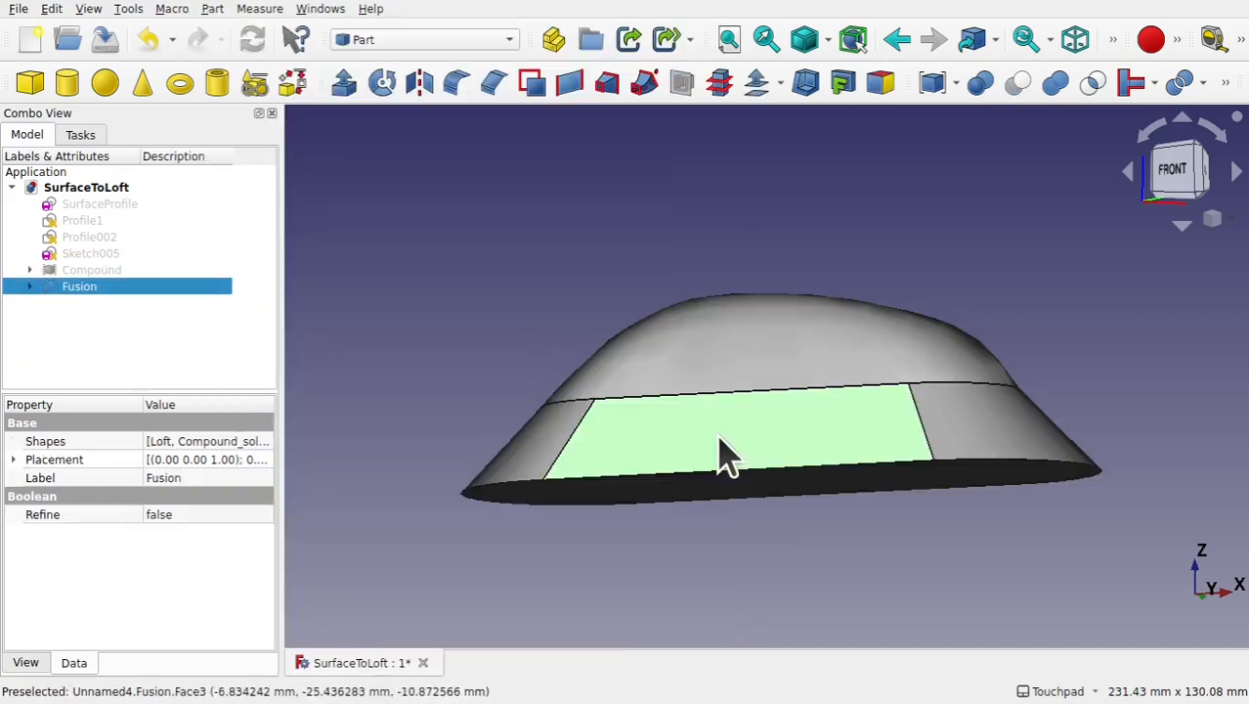
click(635, 259)
Create a new sphere and set its radius to 20 mm.
click(105, 83)
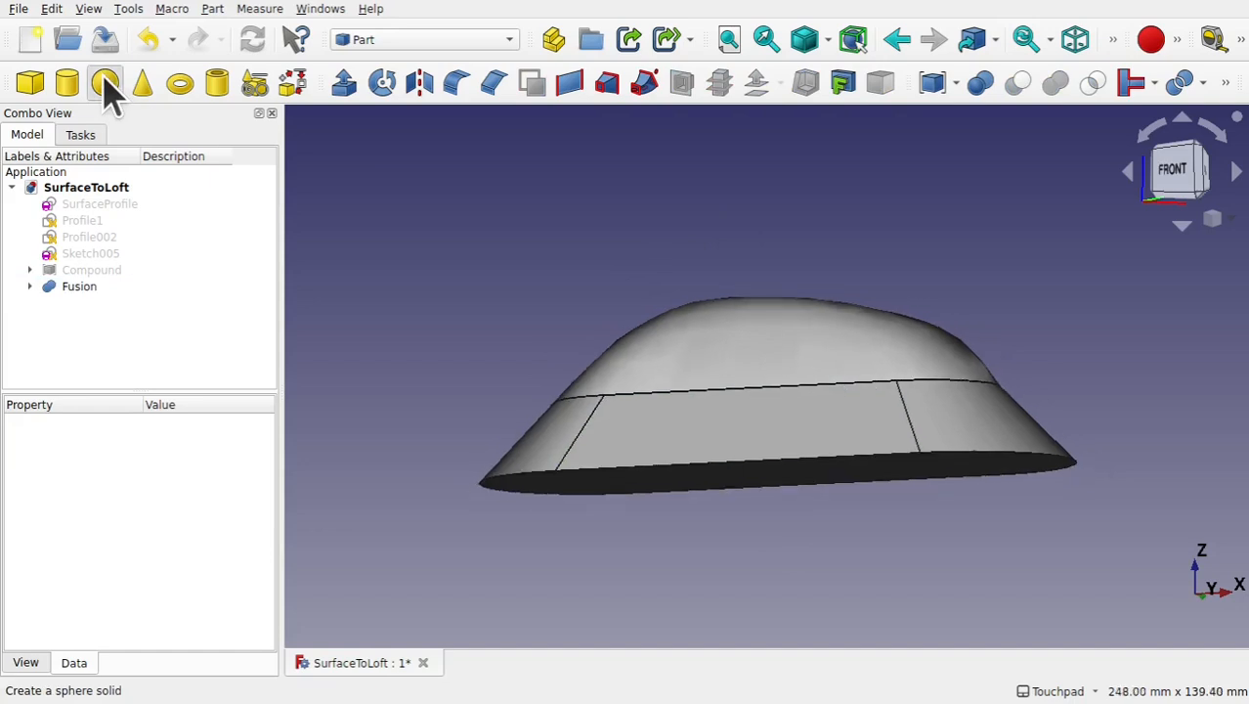
click(71, 304)
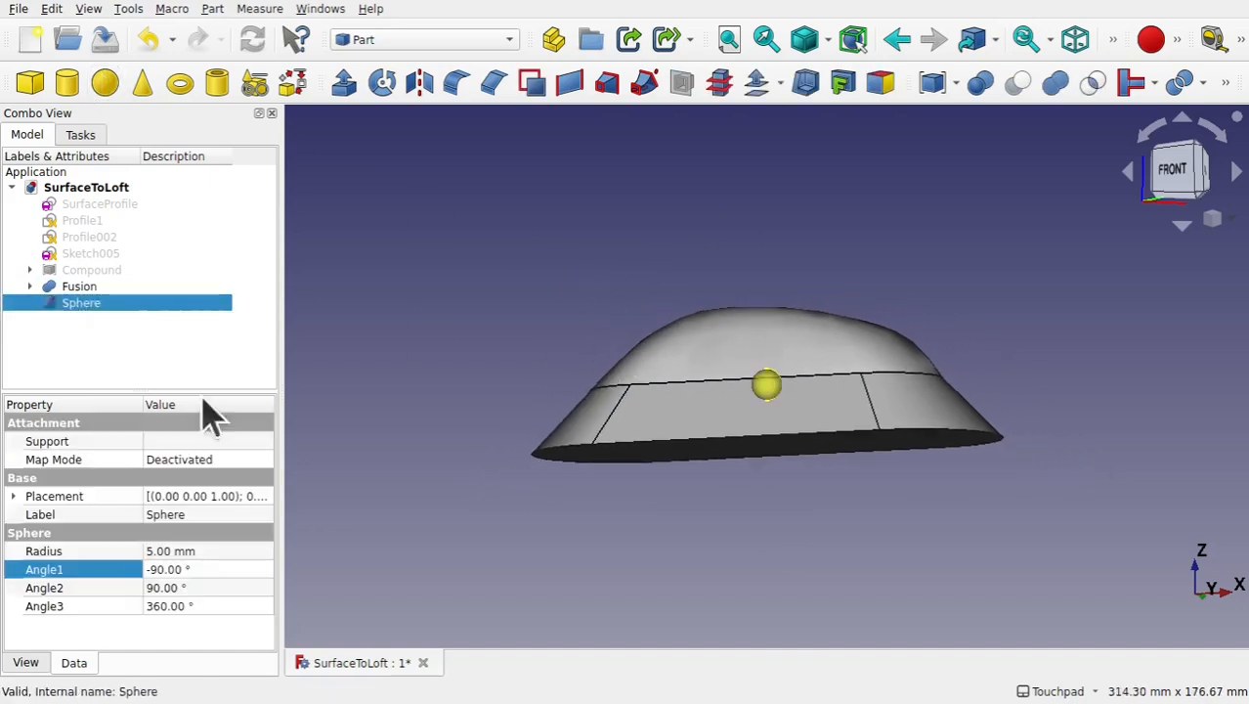
click(211, 551)
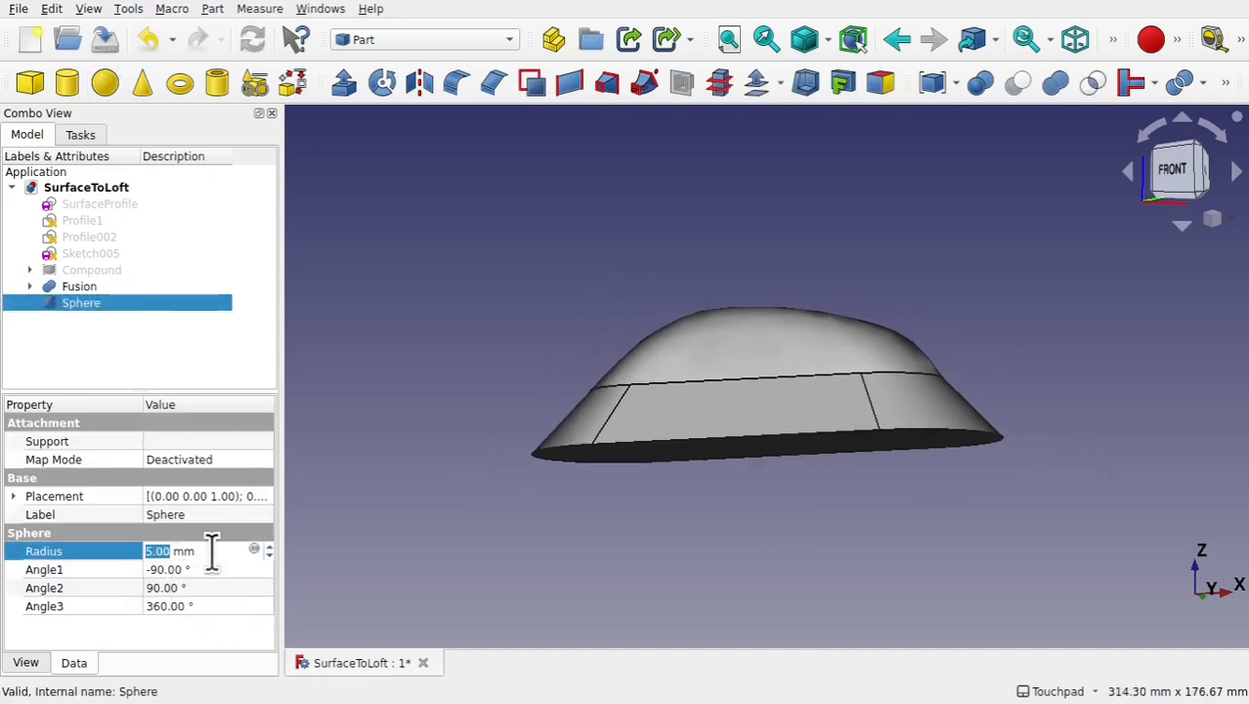
text(20)
key(Return)
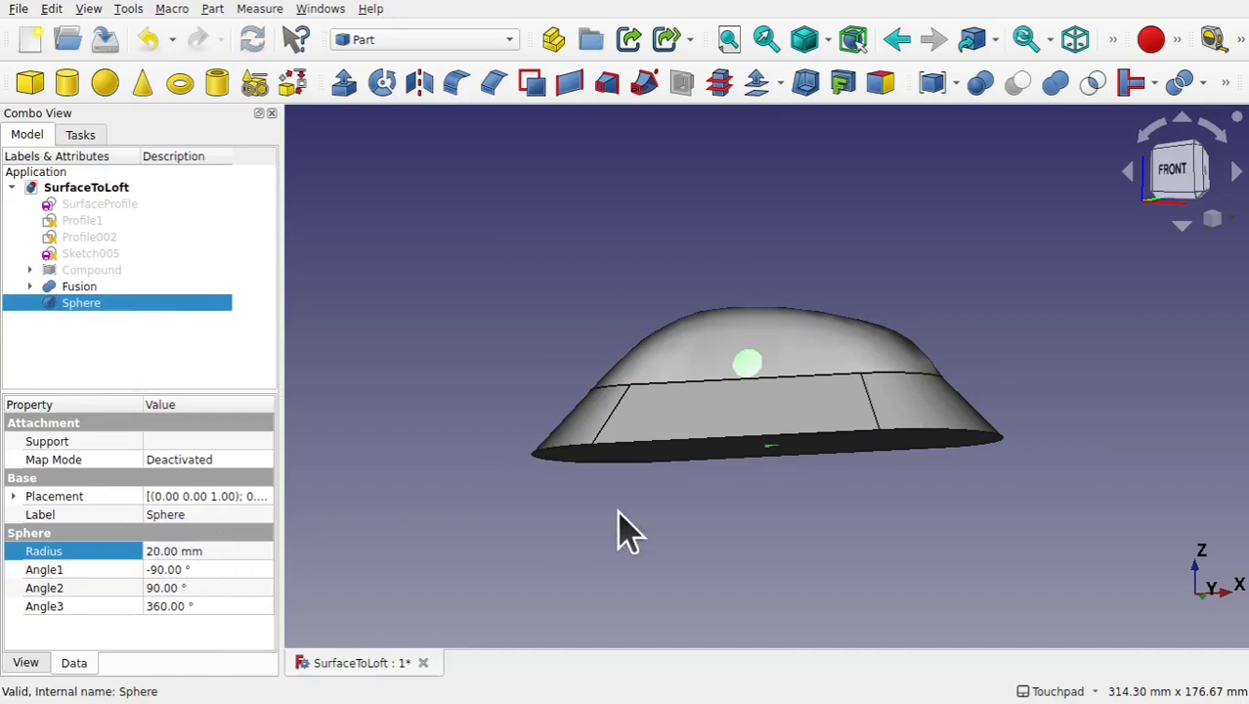
Transform the sphere by -20.8 mm along the Y axis so it protrudes from the fused body's long side.
right_click(88, 311)
click(157, 52)
alt+drag(936, 158, 887, 273)
drag(1029, 168, 970, 179)
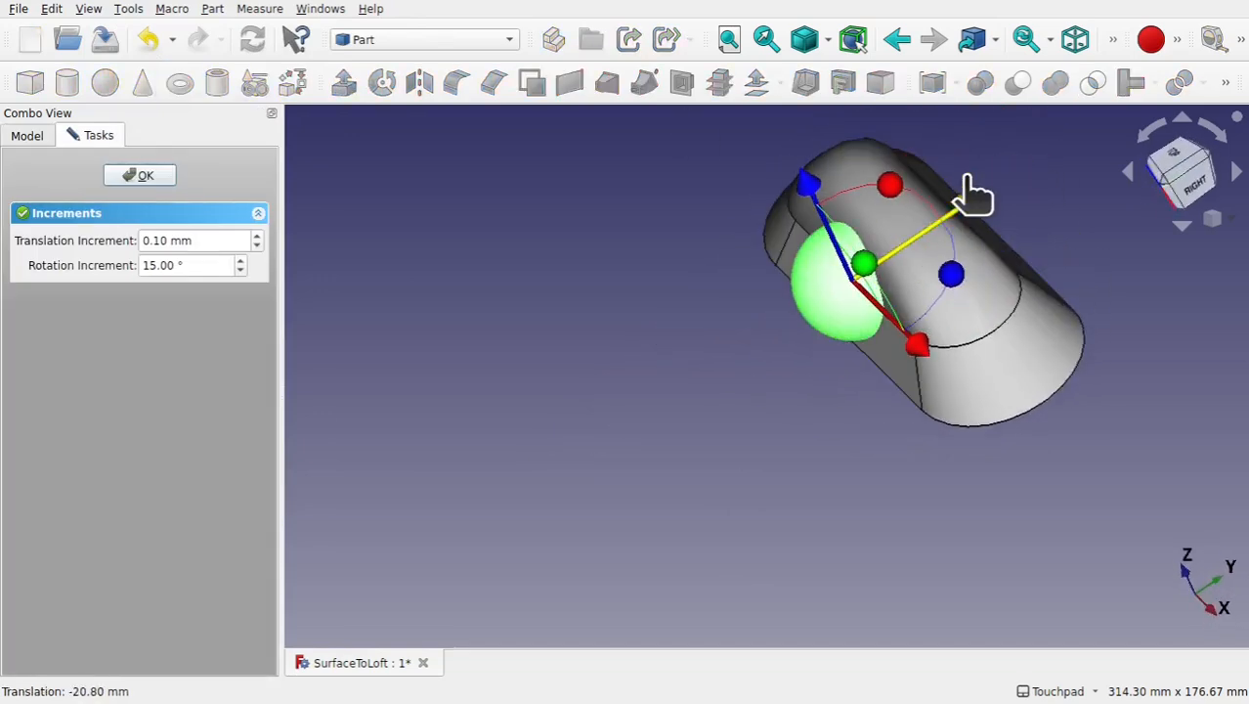
click(148, 178)
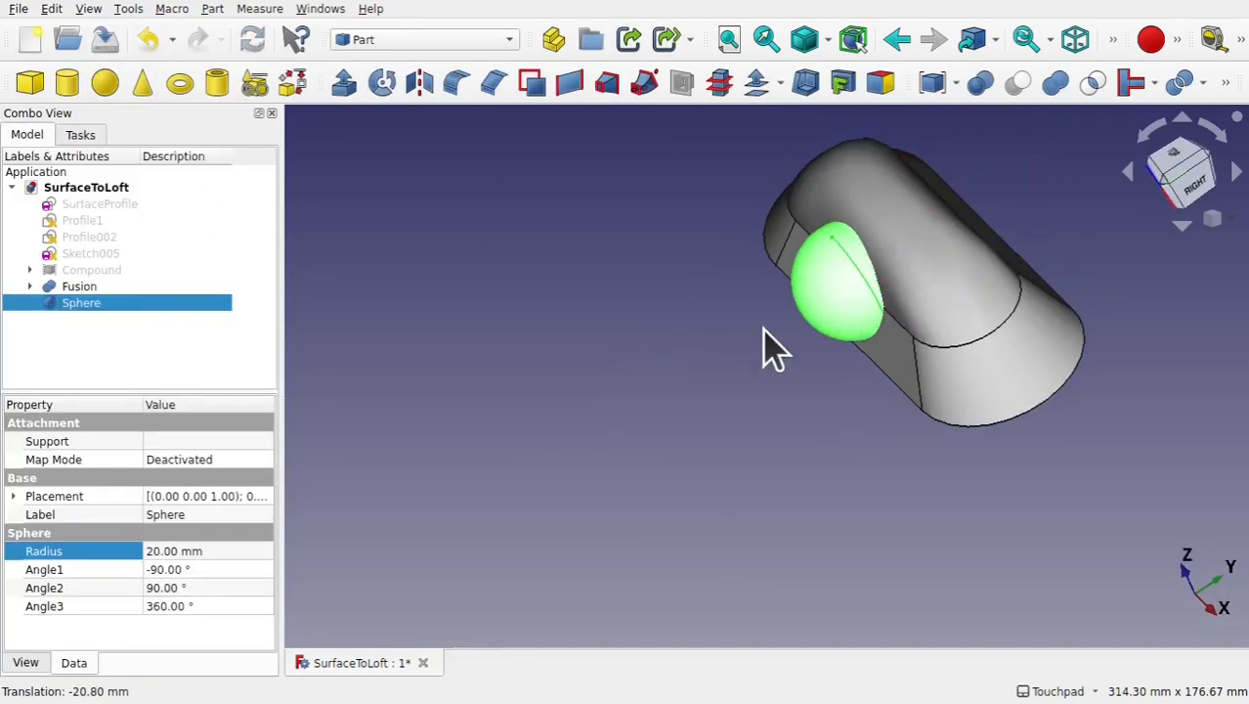
Cut the sphere from the Fusion and inspect the resulting pocket from several angles.
alt+drag(748, 327, 831, 371)
click(877, 386)
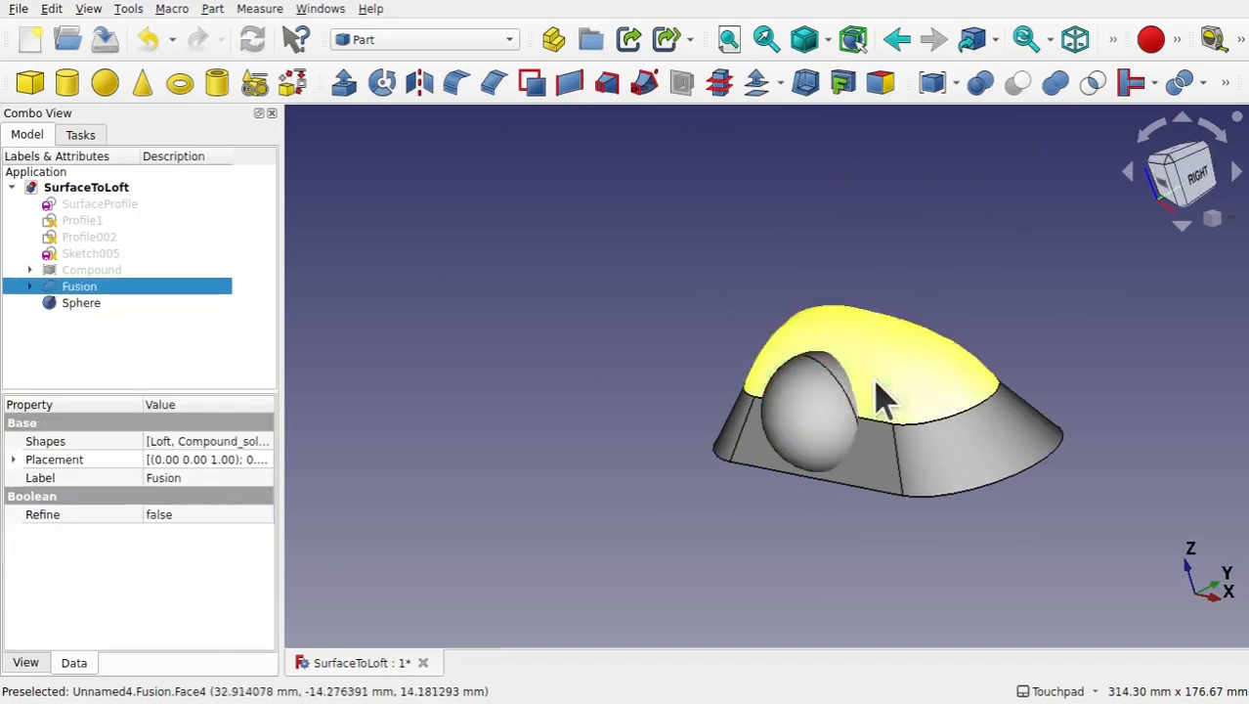
ctrl+click(824, 416)
click(1017, 82)
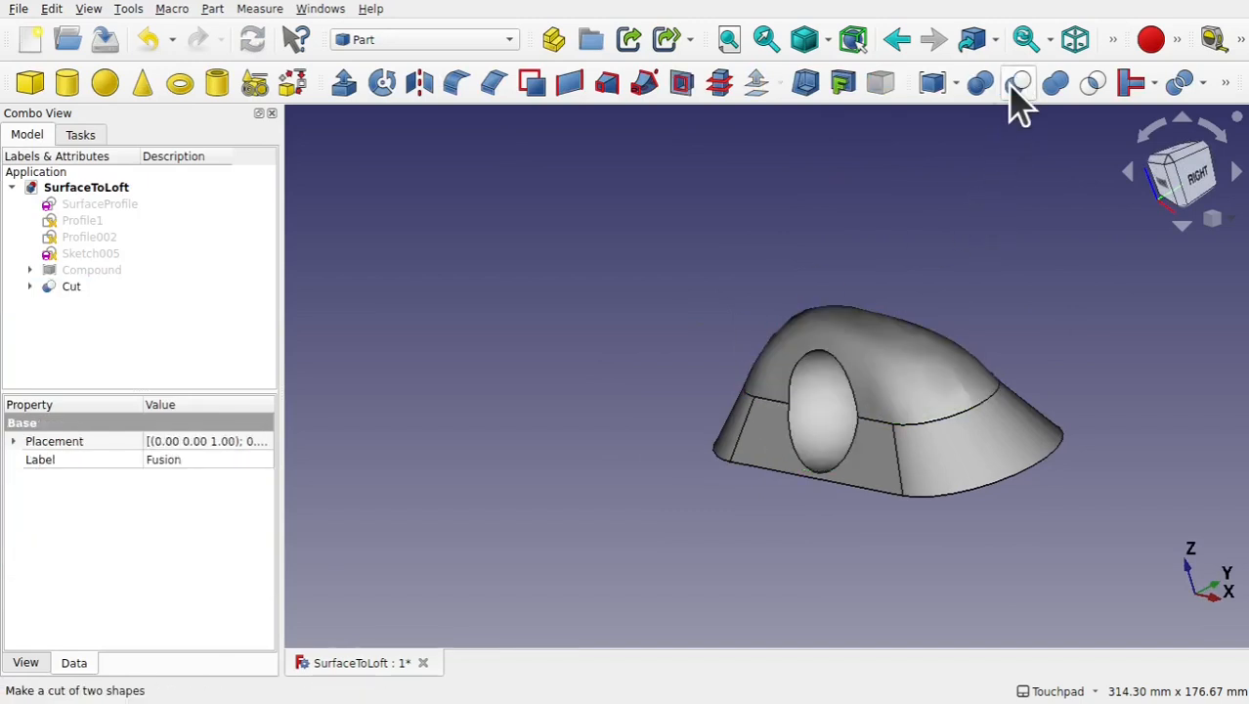
alt+drag(865, 430, 928, 418)
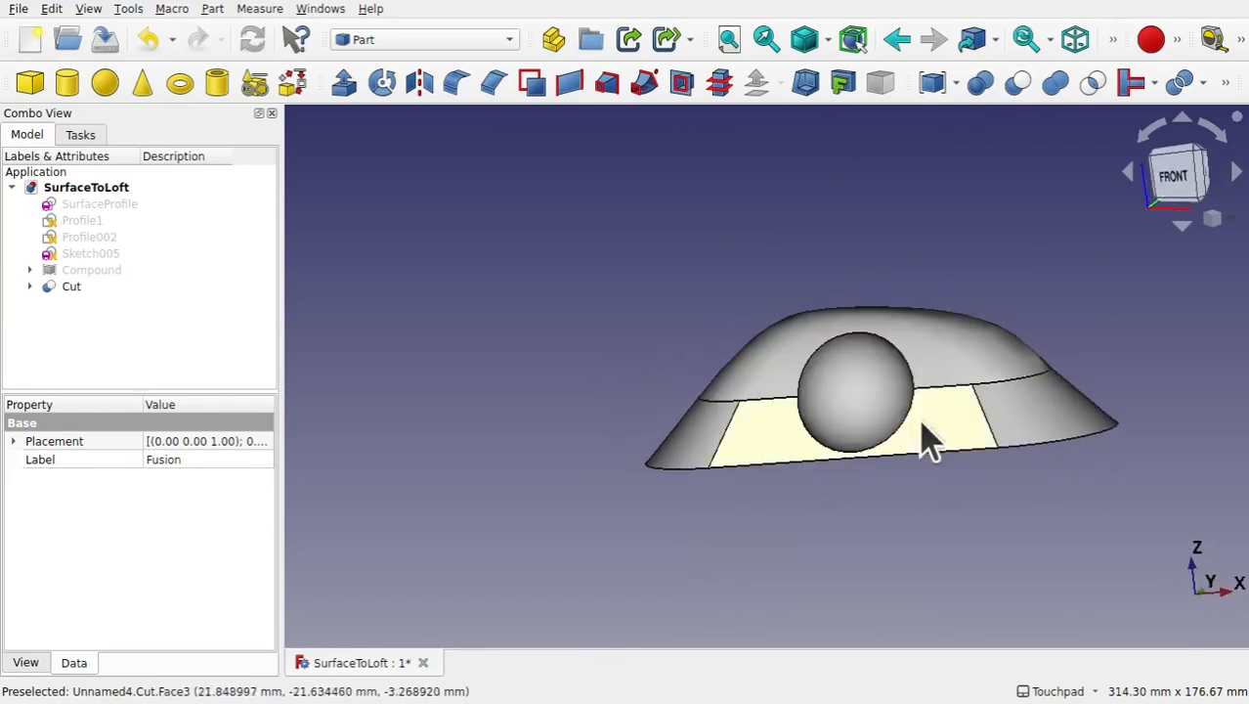
alt+drag(831, 396, 994, 507)
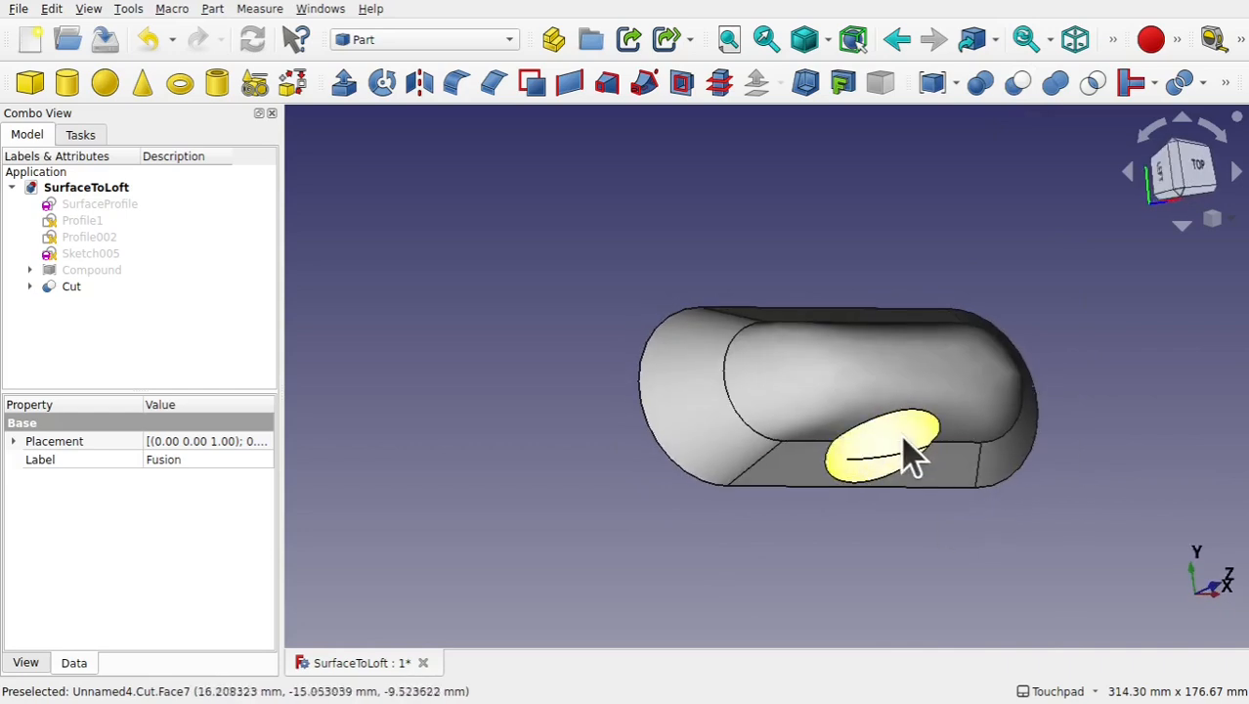
alt+drag(895, 454, 734, 294)
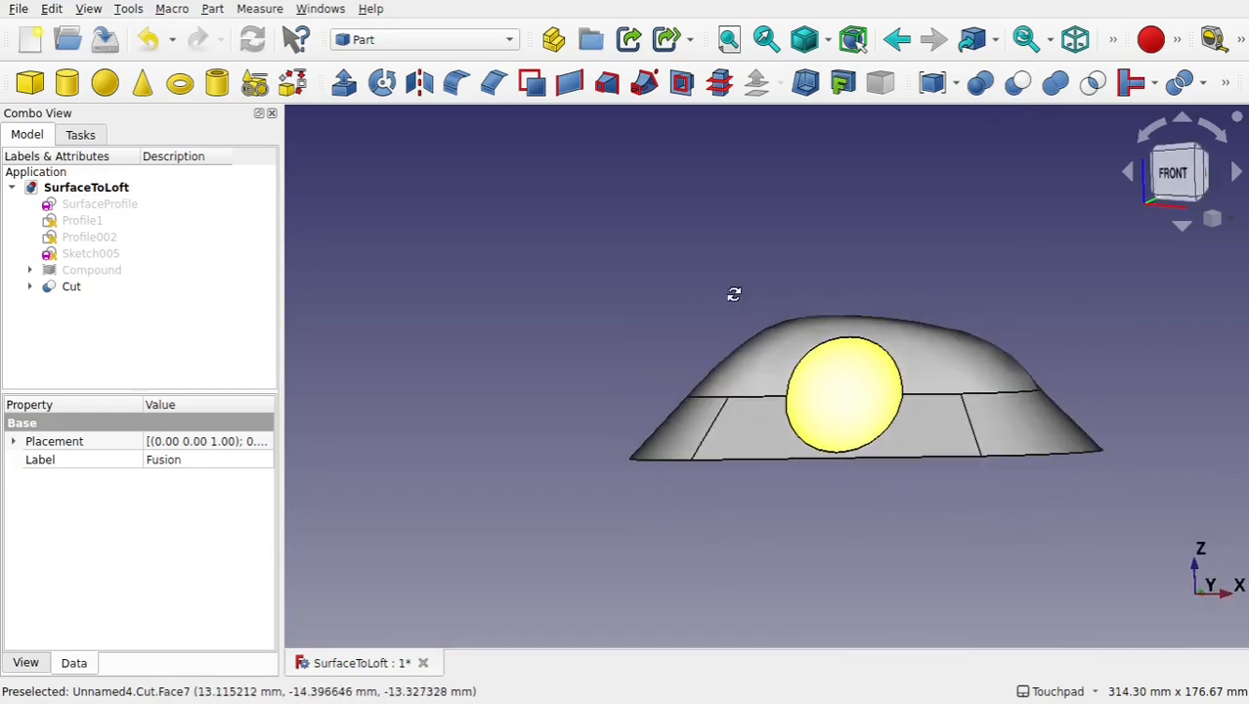
Delete the Cut, the Sphere, the Fusion and the Compound (Solid) from the model tree.
click(70, 286)
key(Delete)
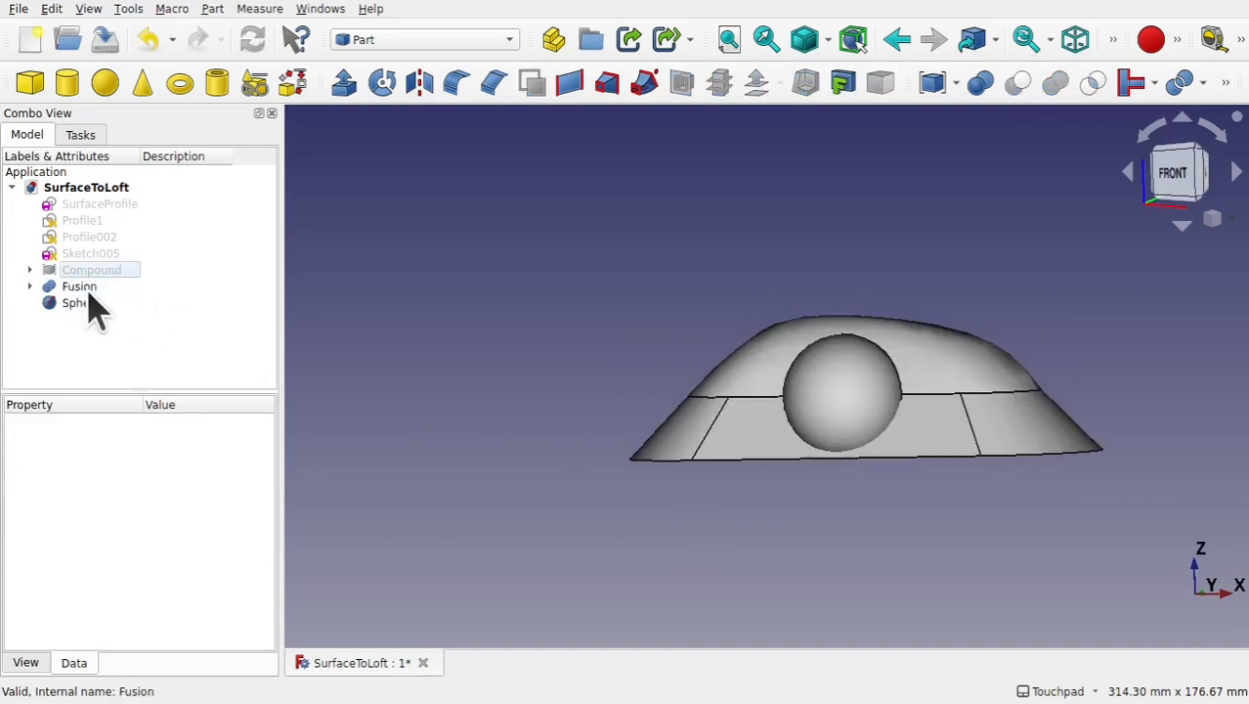
click(78, 303)
key(Delete)
click(78, 288)
key(Delete)
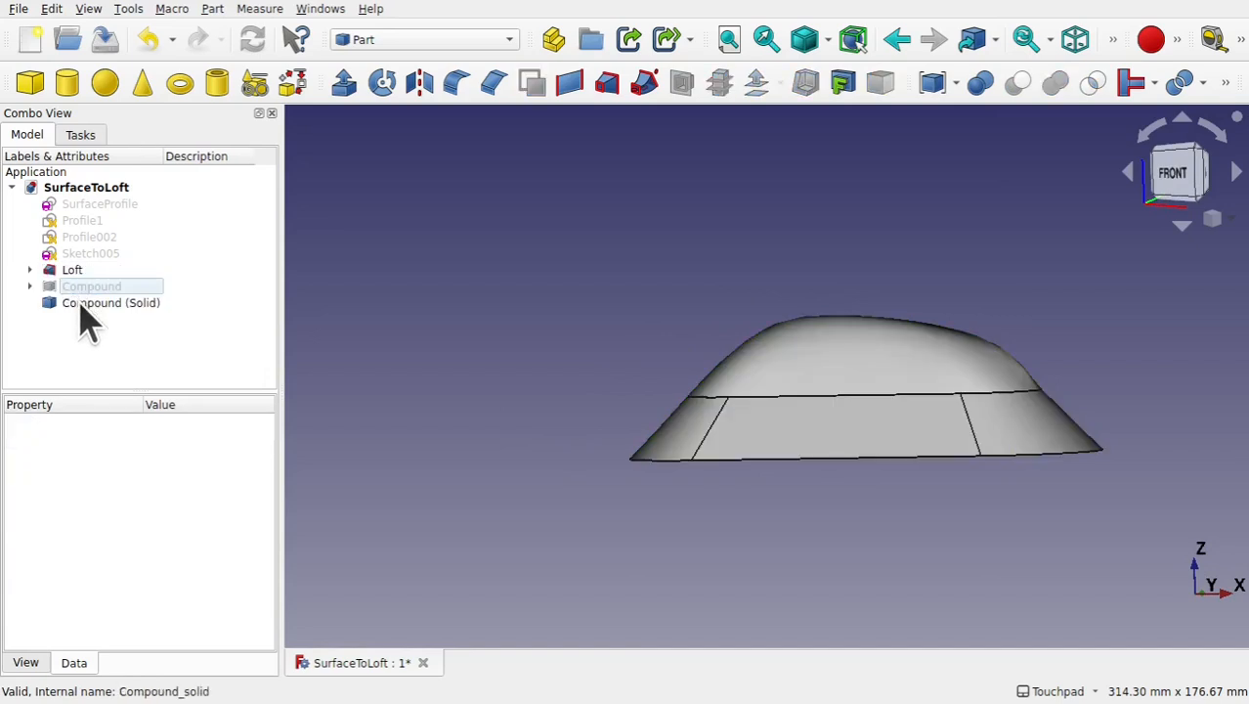
click(80, 304)
key(Delete)
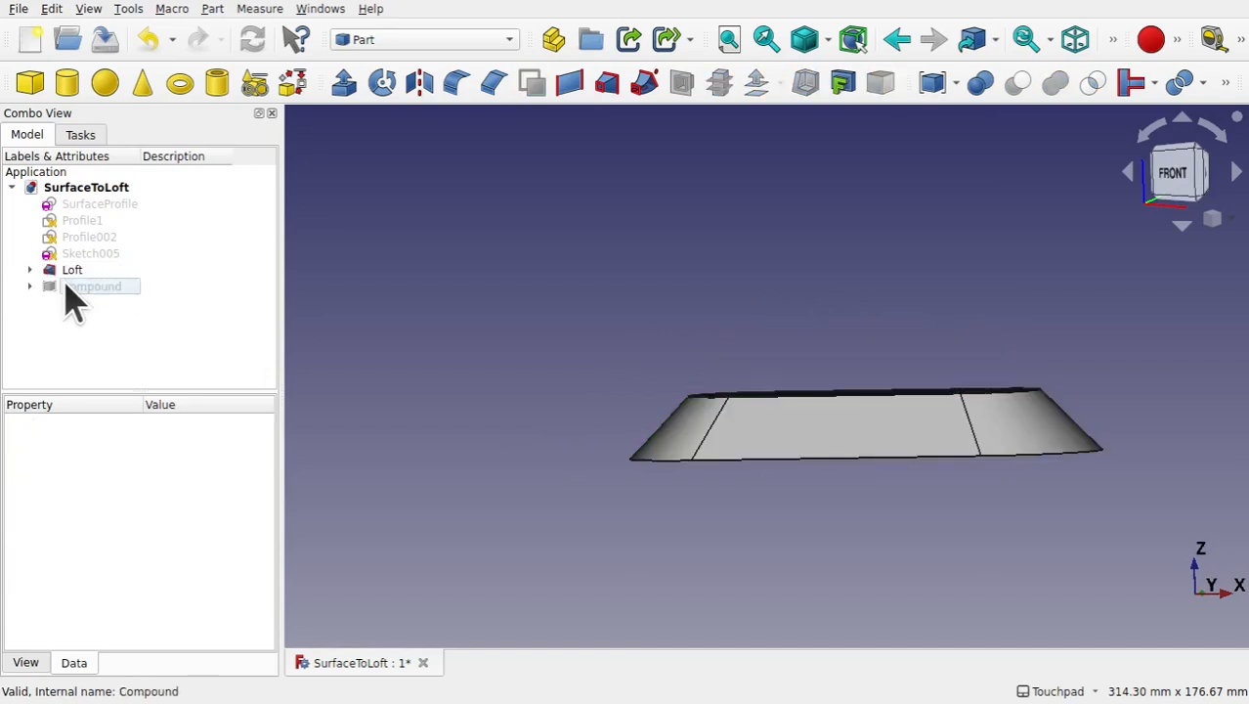
Delete the Compound and the flat Surface001 cap under the dome, hiding the Loft to expose the open dome surface.
click(77, 289)
key(Delete)
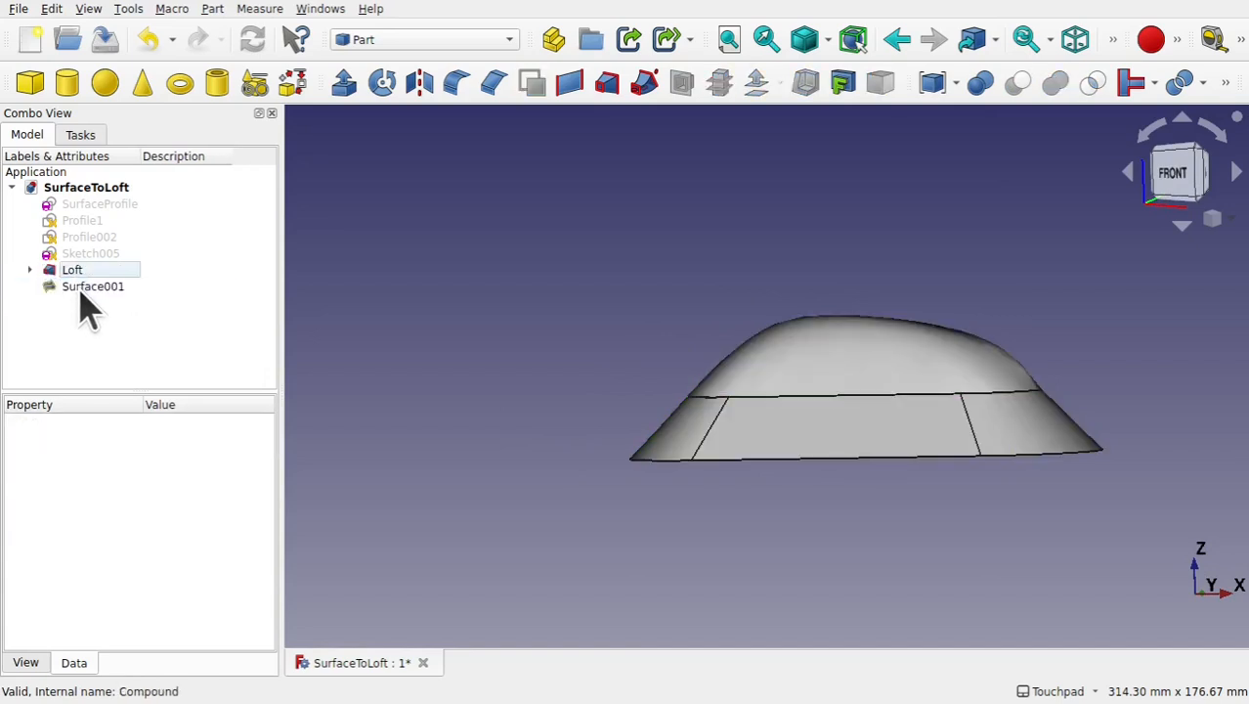
click(86, 289)
shift+drag(884, 426, 884, 376)
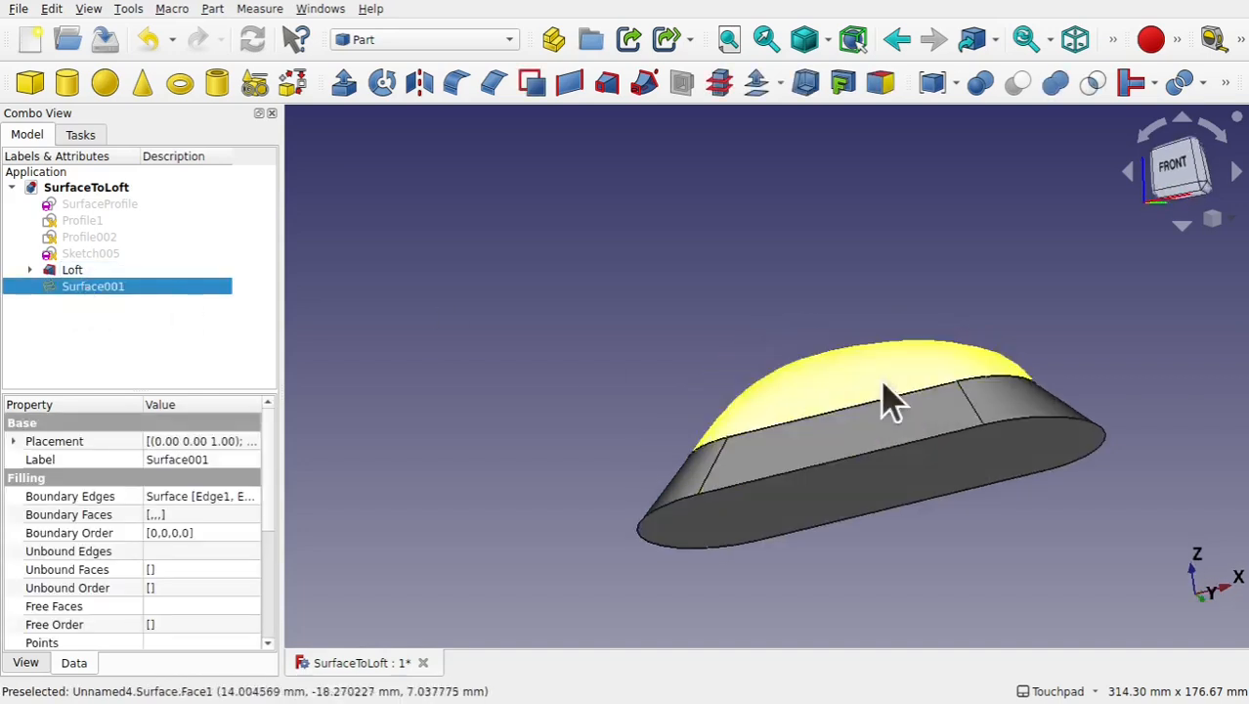
click(850, 427)
key(space)
shift+drag(850, 427, 870, 381)
click(861, 469)
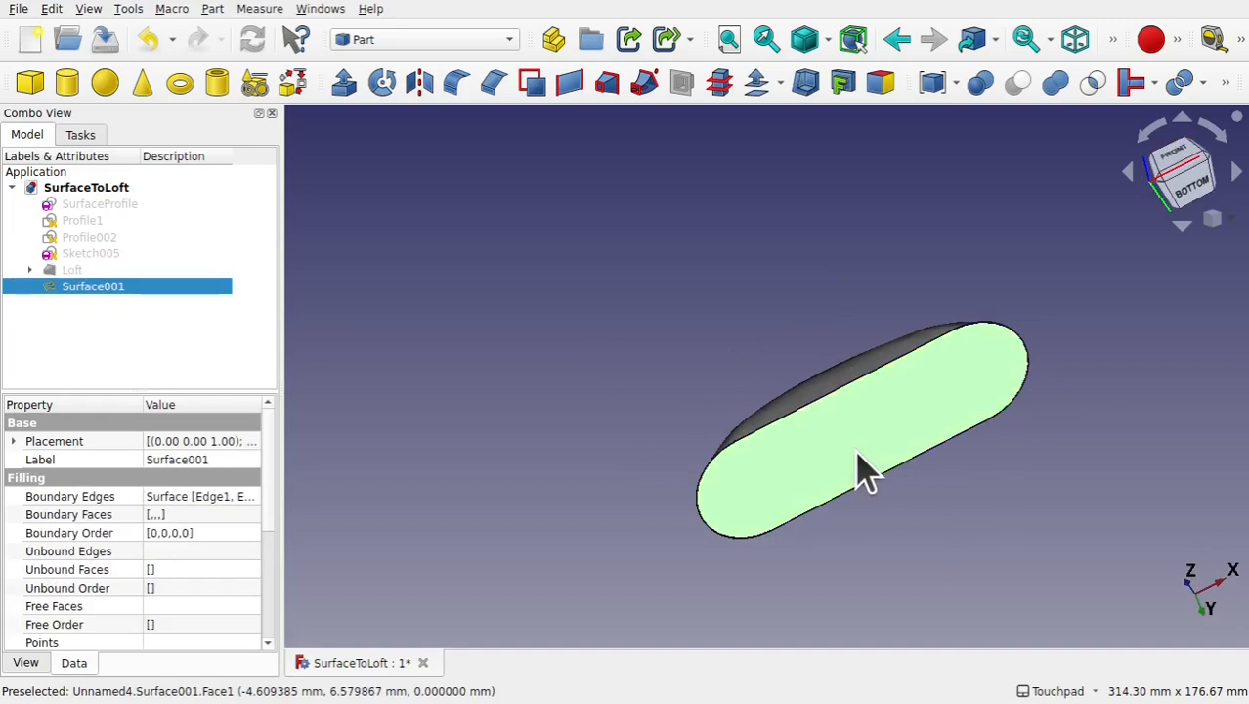
key(Delete)
click(824, 440)
shift+drag(824, 440, 670, 310)
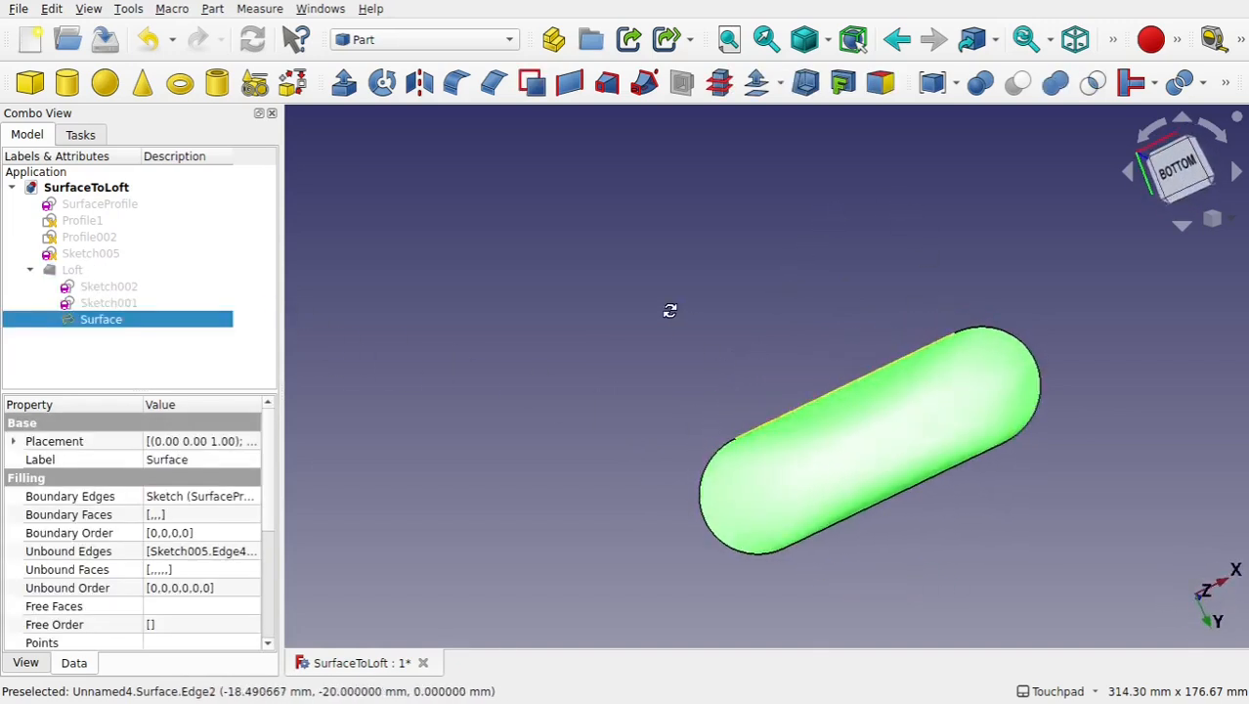
shift+drag(920, 432, 915, 528)
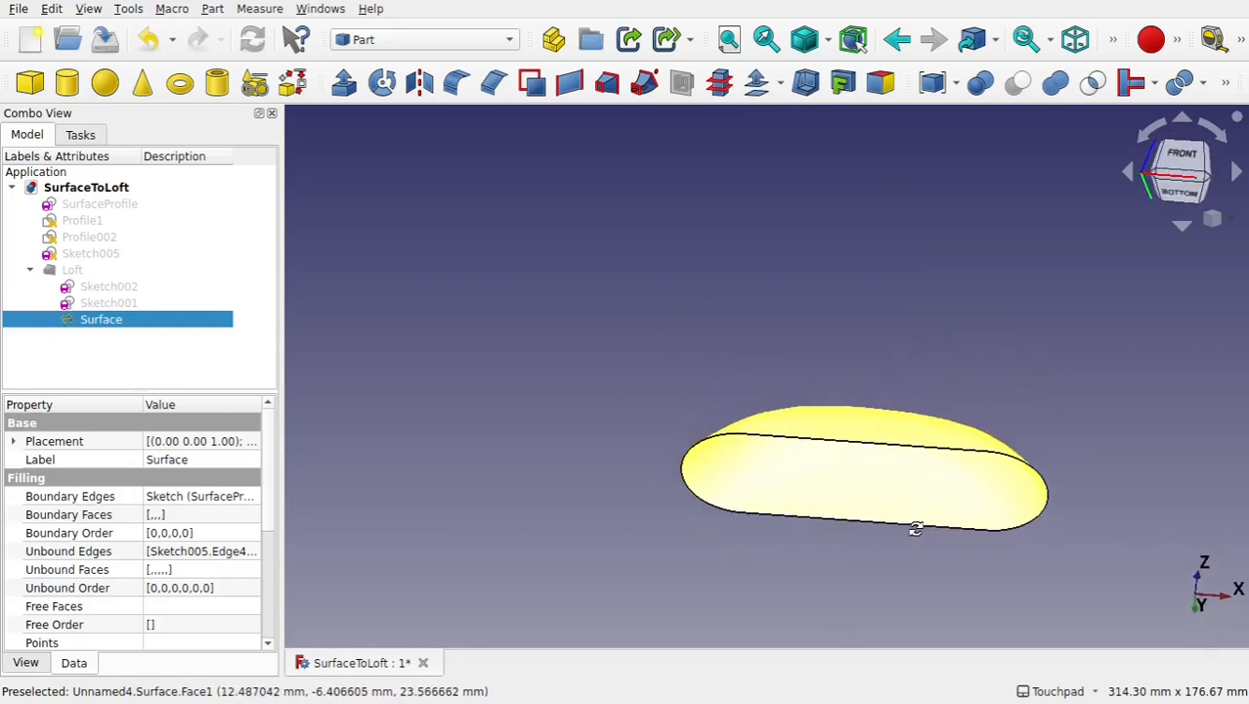
Show the Loft again, set its Solid property to false and inspect the hollow shell from below.
click(78, 362)
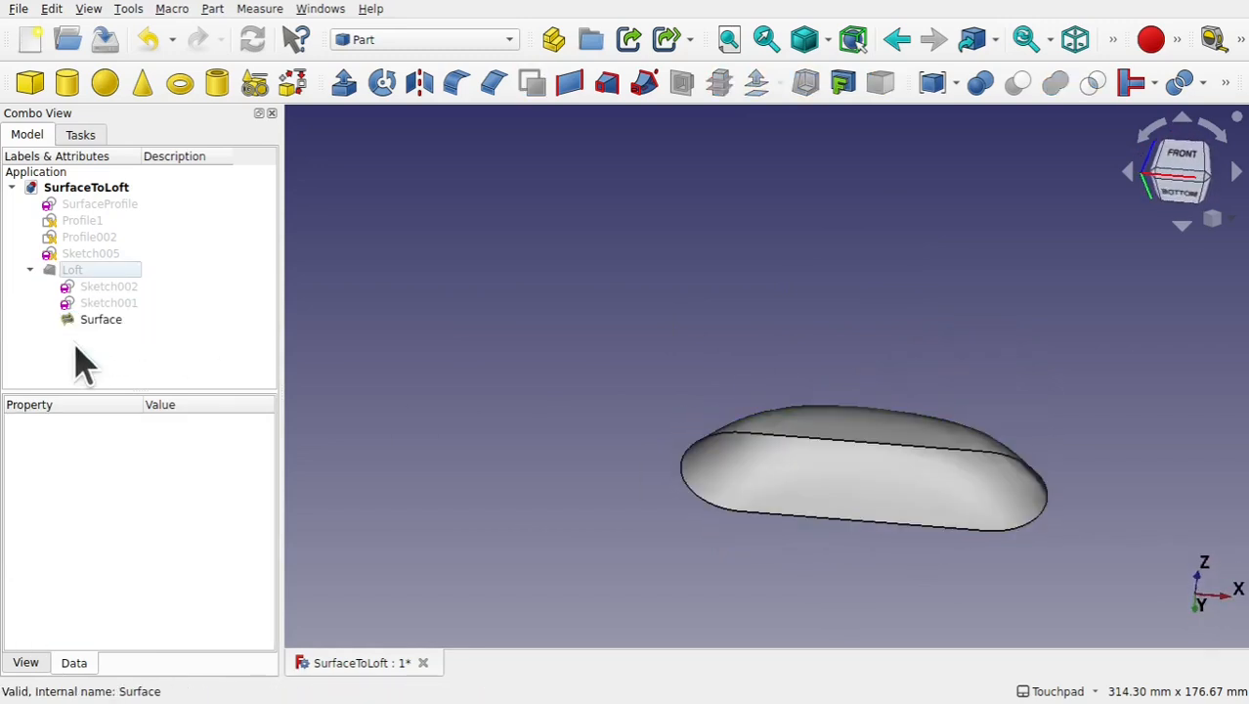
click(74, 274)
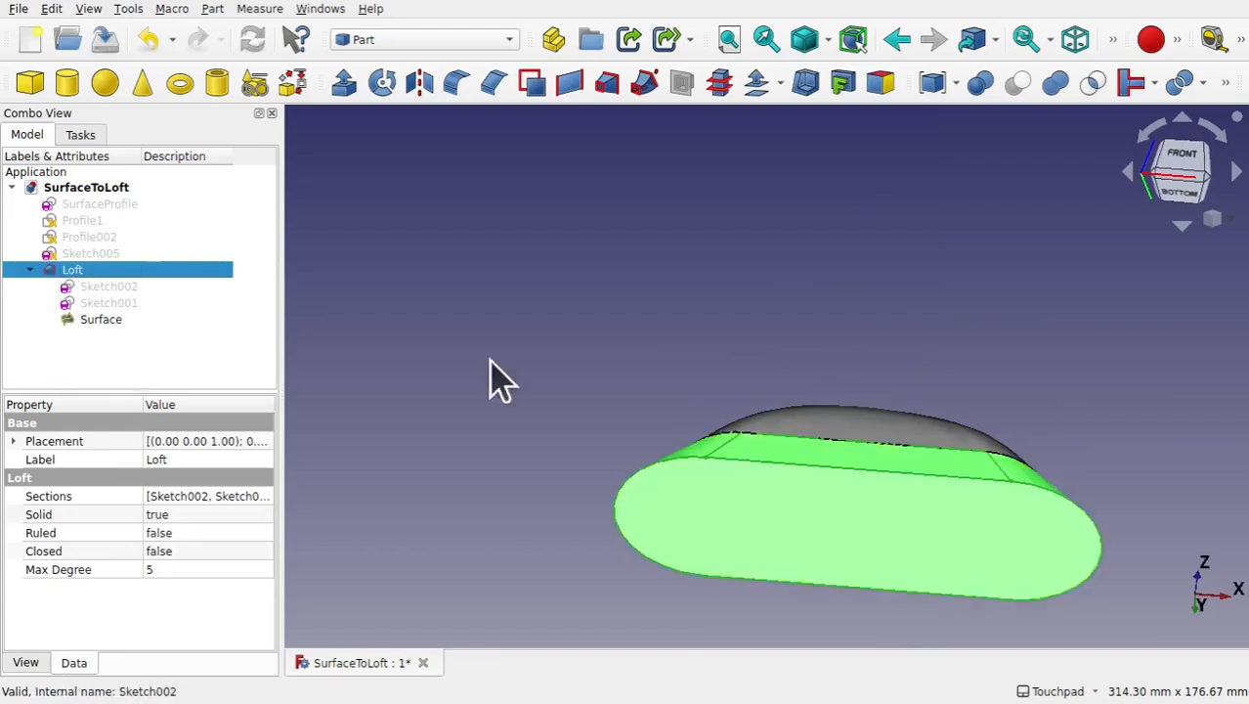
click(851, 573)
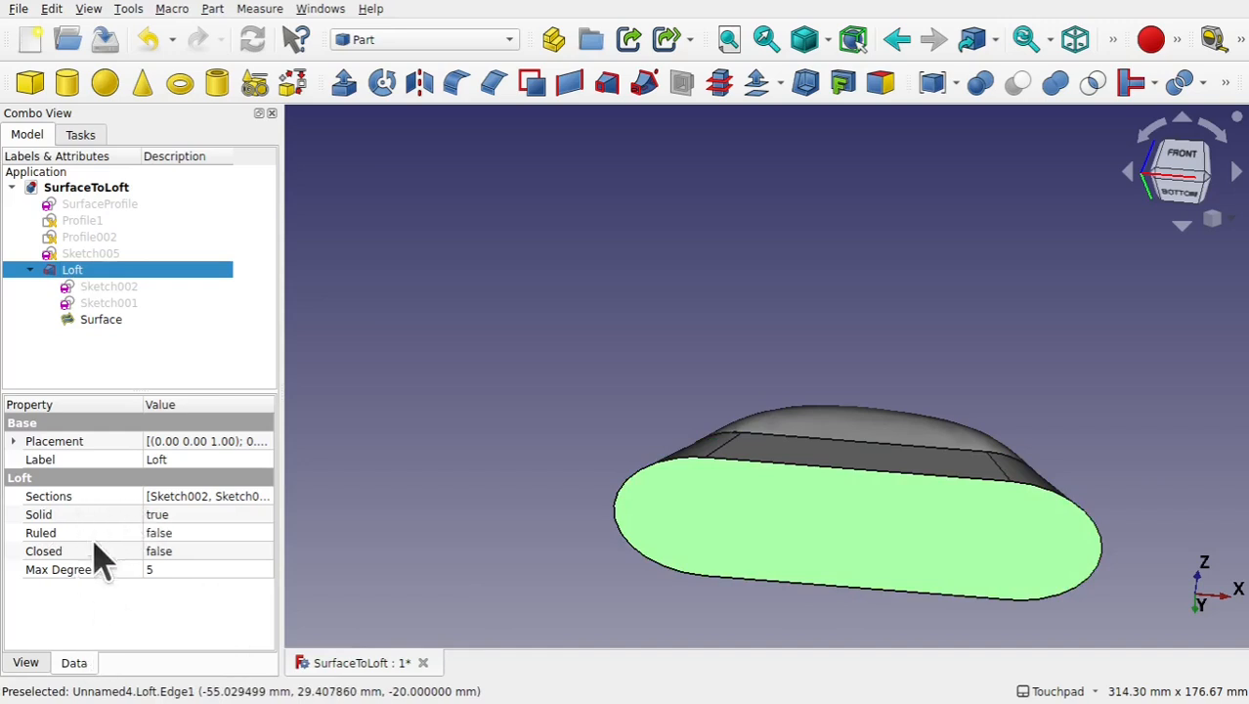
double_click(207, 516)
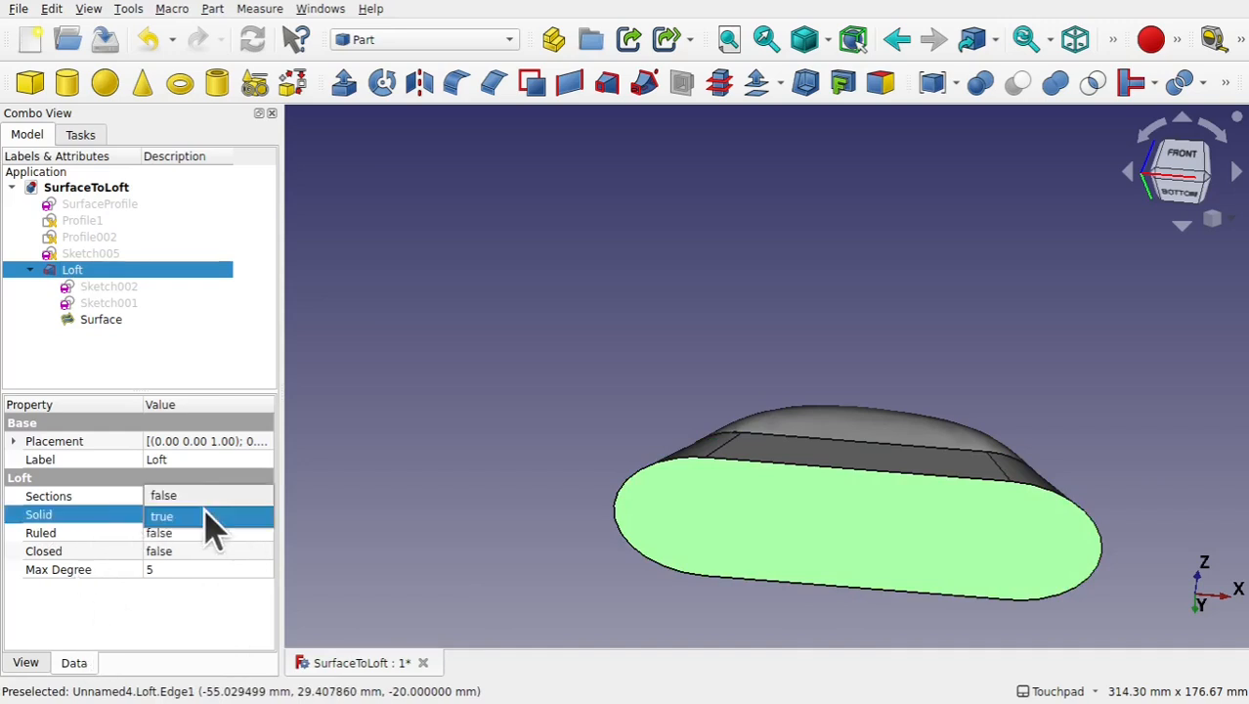
click(203, 497)
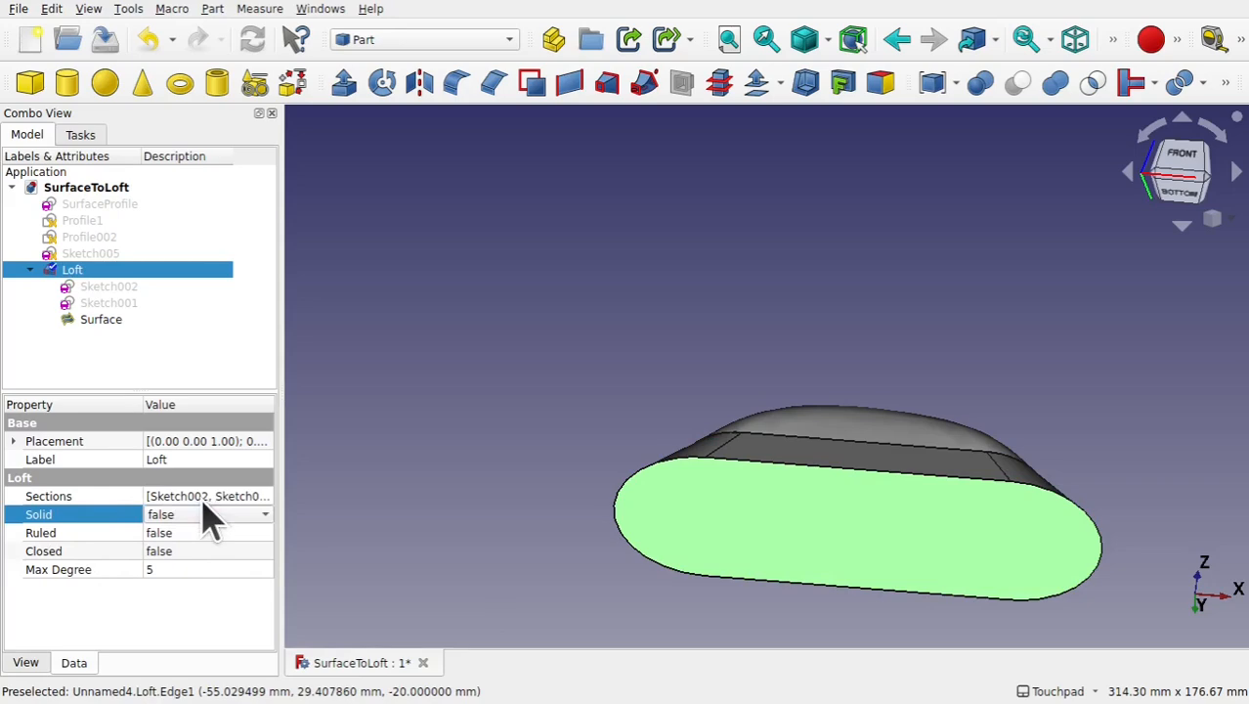
click(537, 498)
alt+drag(854, 519, 829, 384)
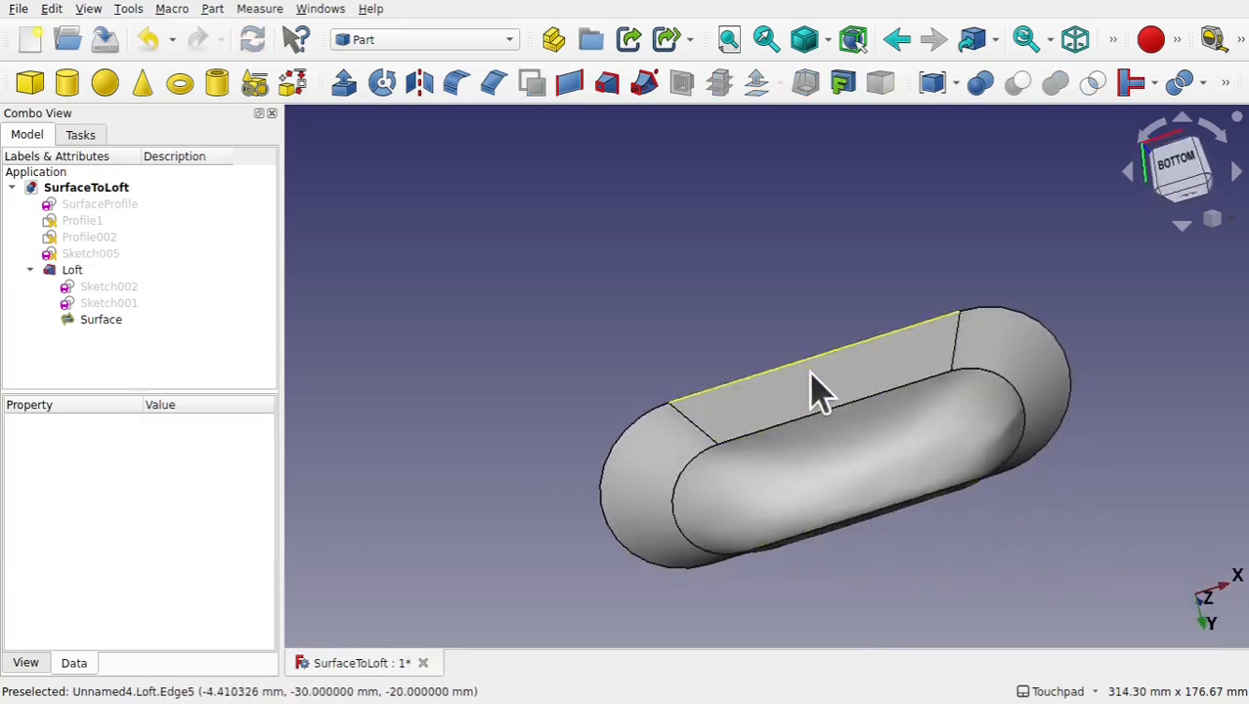
alt+drag(900, 503, 897, 427)
alt+drag(829, 374, 828, 327)
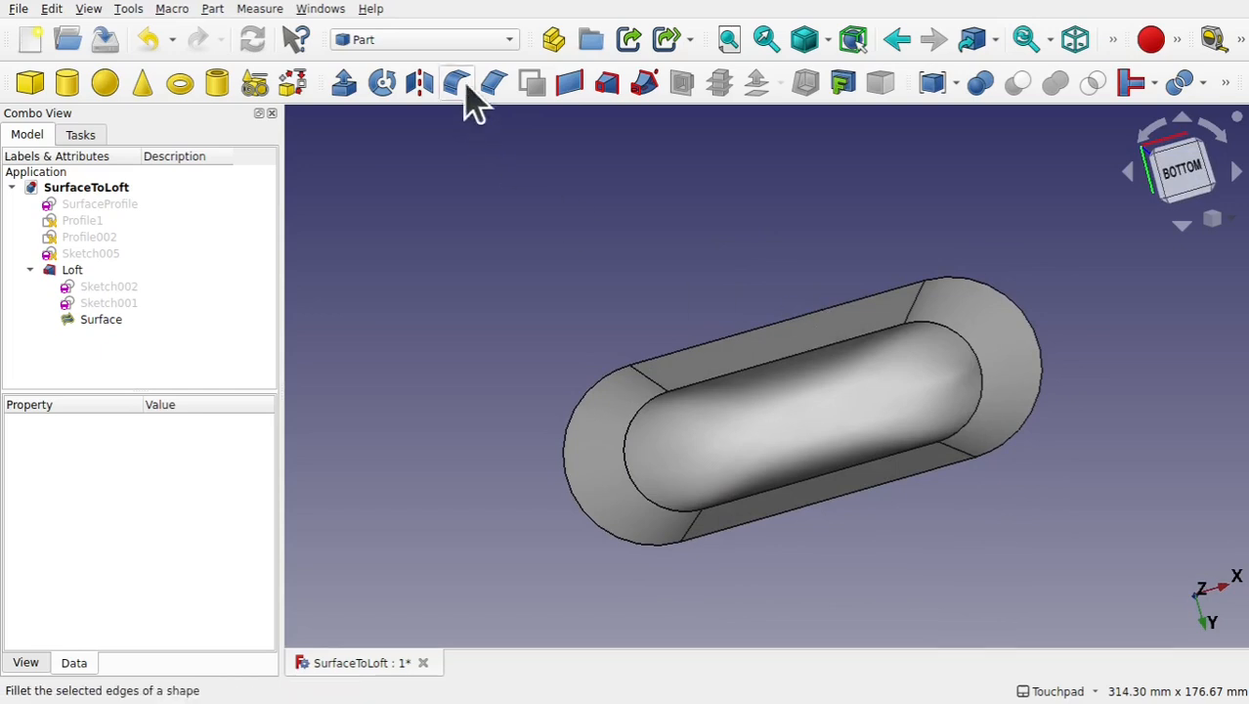
In the Surface workbench, create a Filling surface bounded by the Loft's four bottom edges to cap its open underside.
click(427, 41)
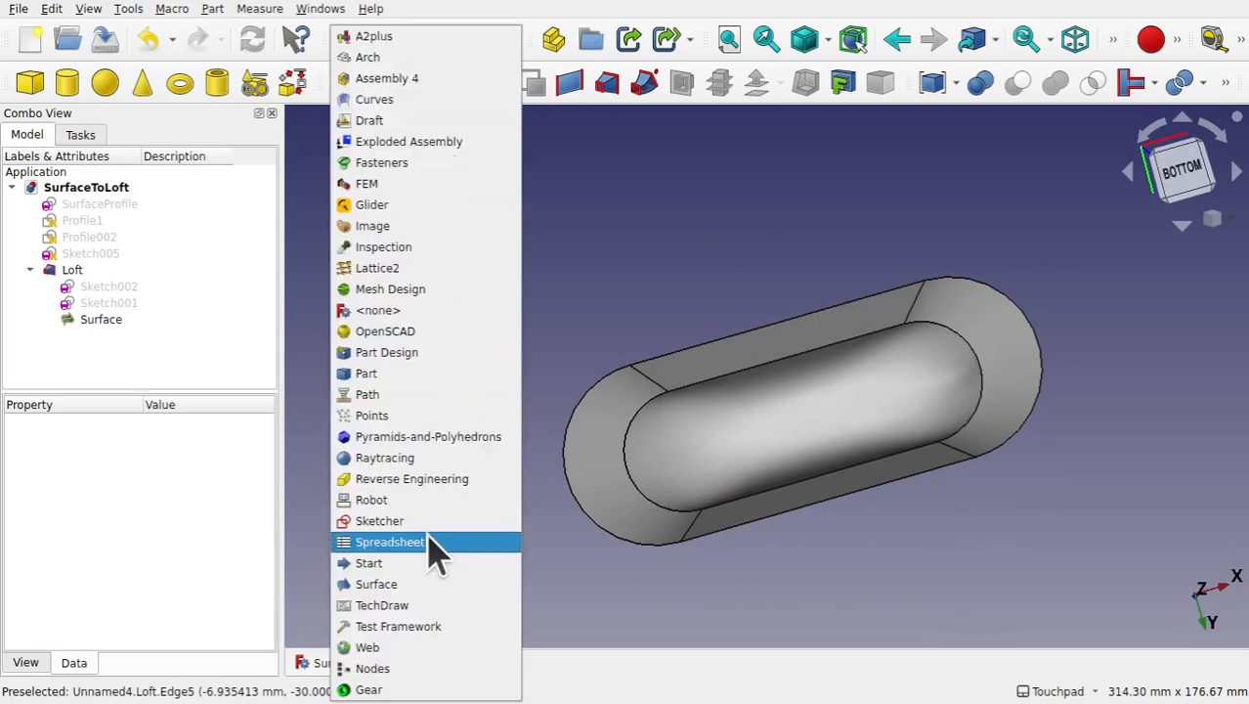
click(424, 585)
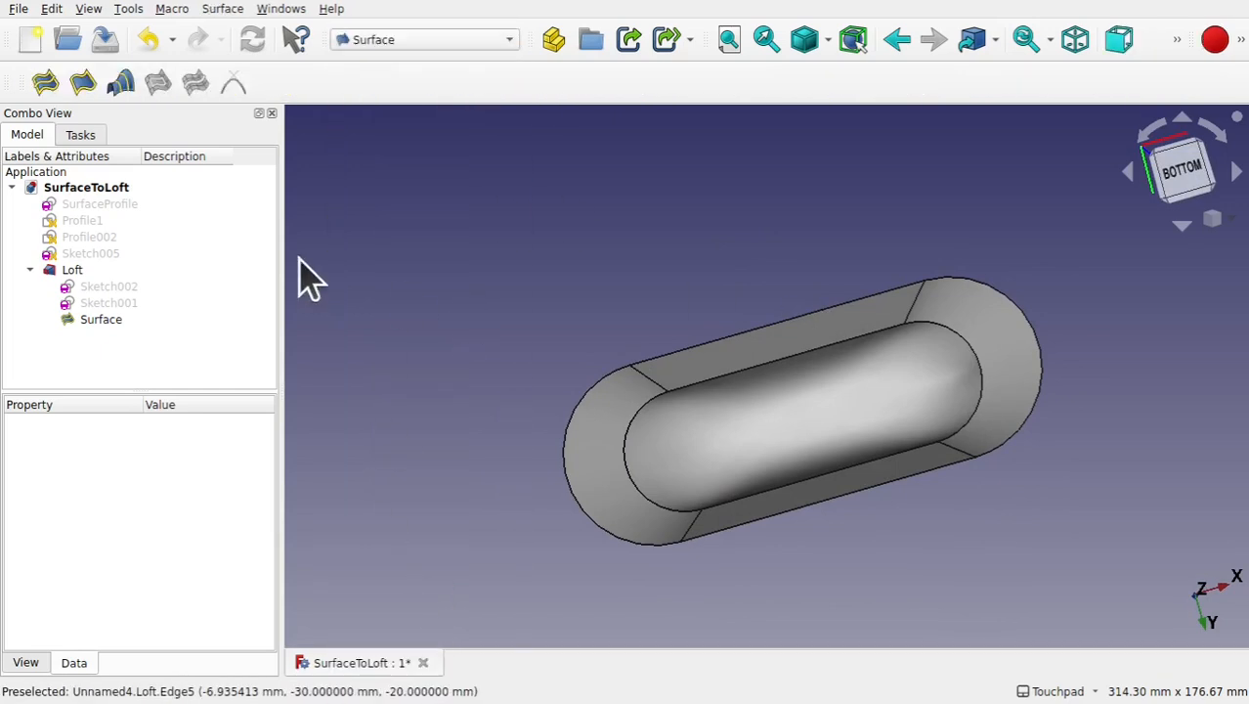
click(45, 85)
click(78, 298)
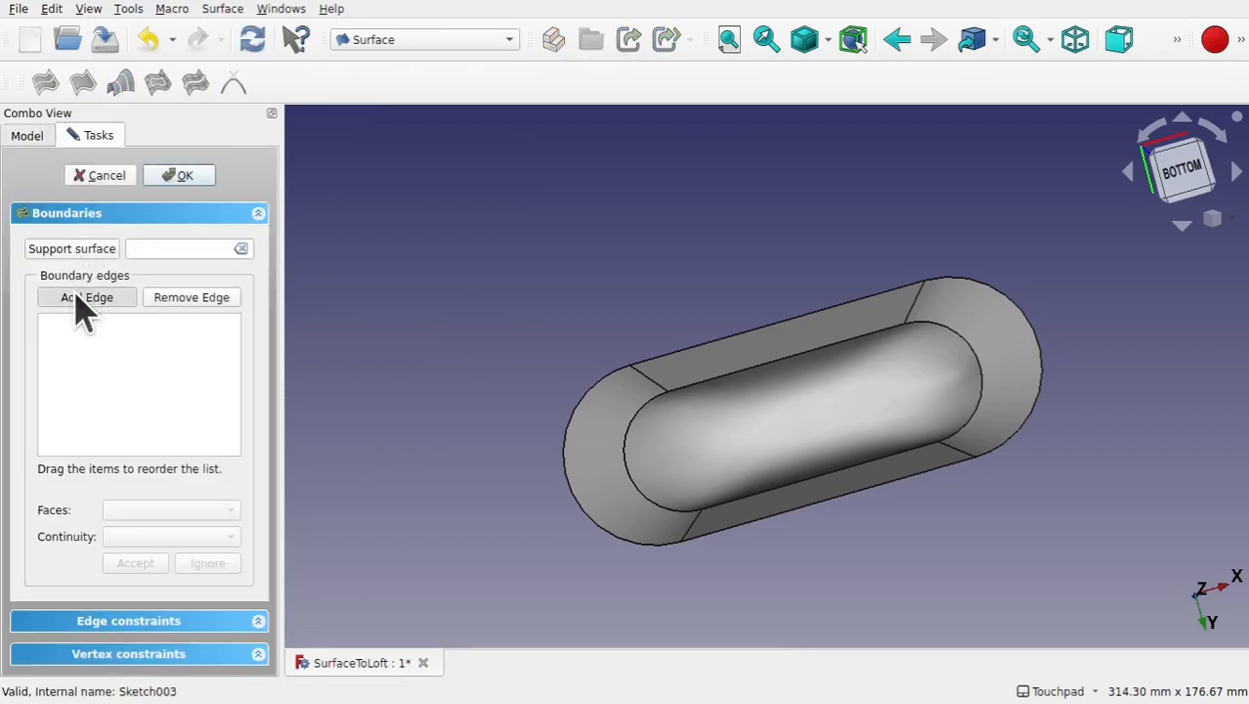
click(563, 465)
click(694, 365)
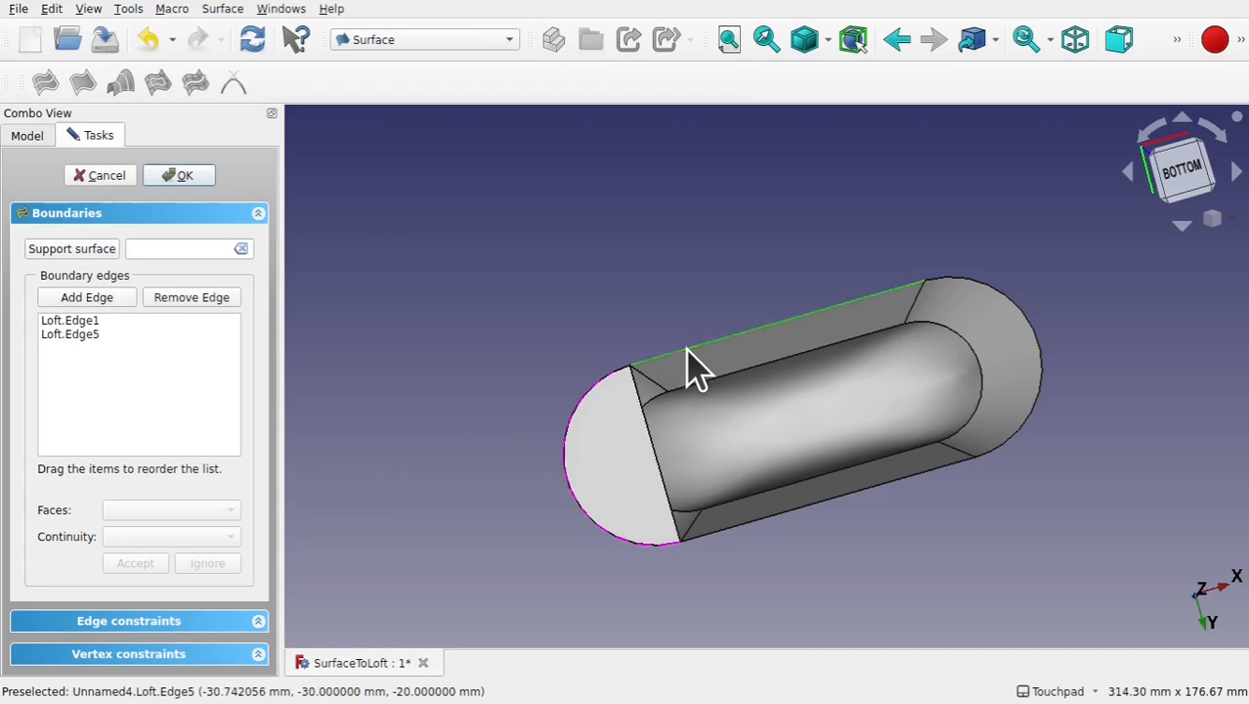
click(1026, 320)
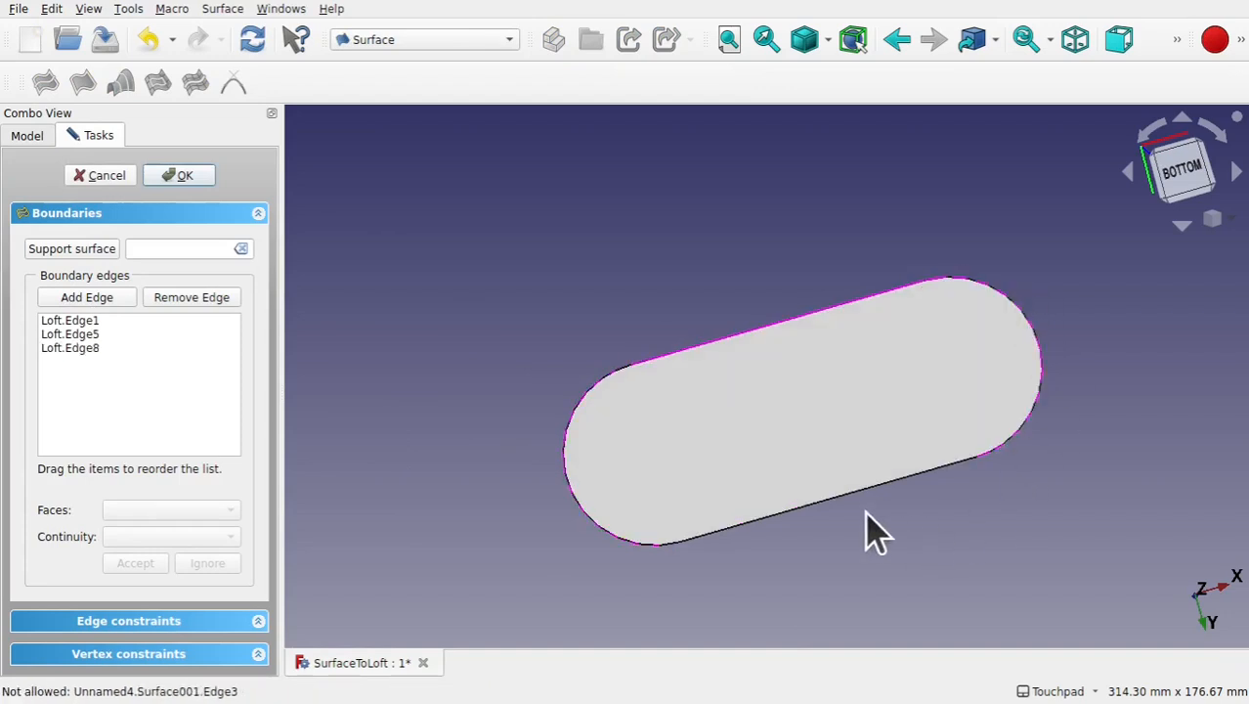
shift+drag(766, 233, 785, 493)
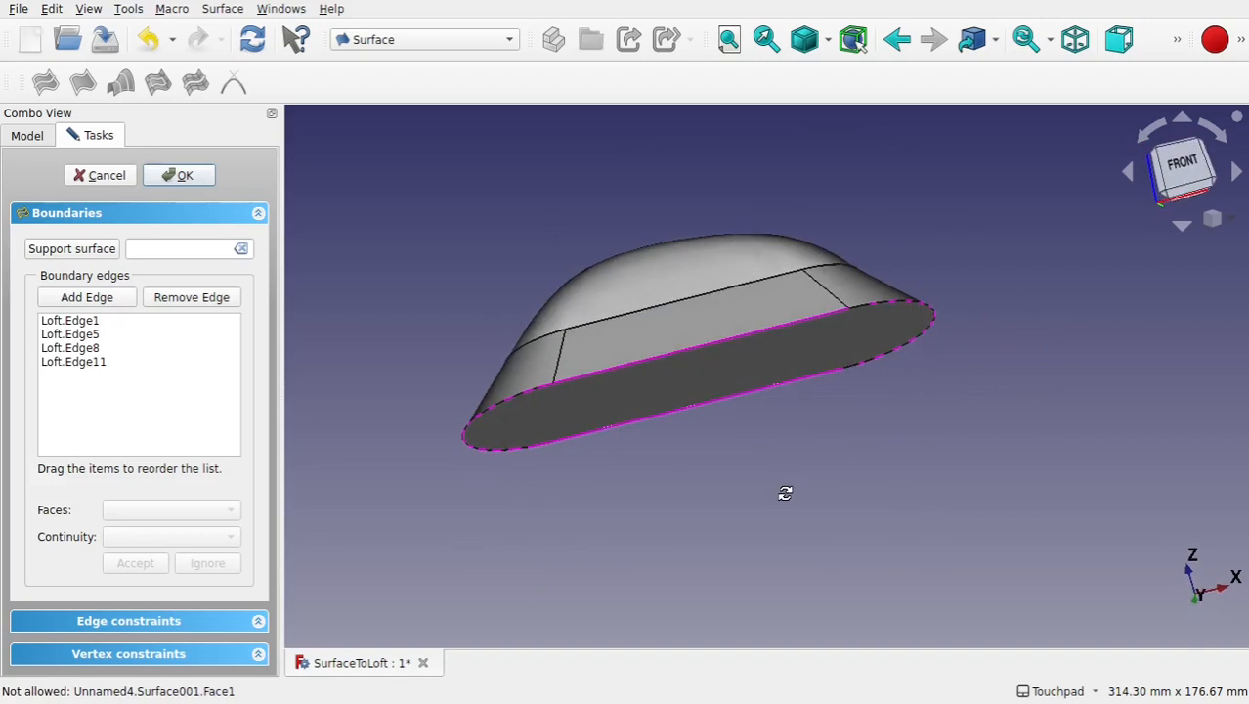
click(182, 180)
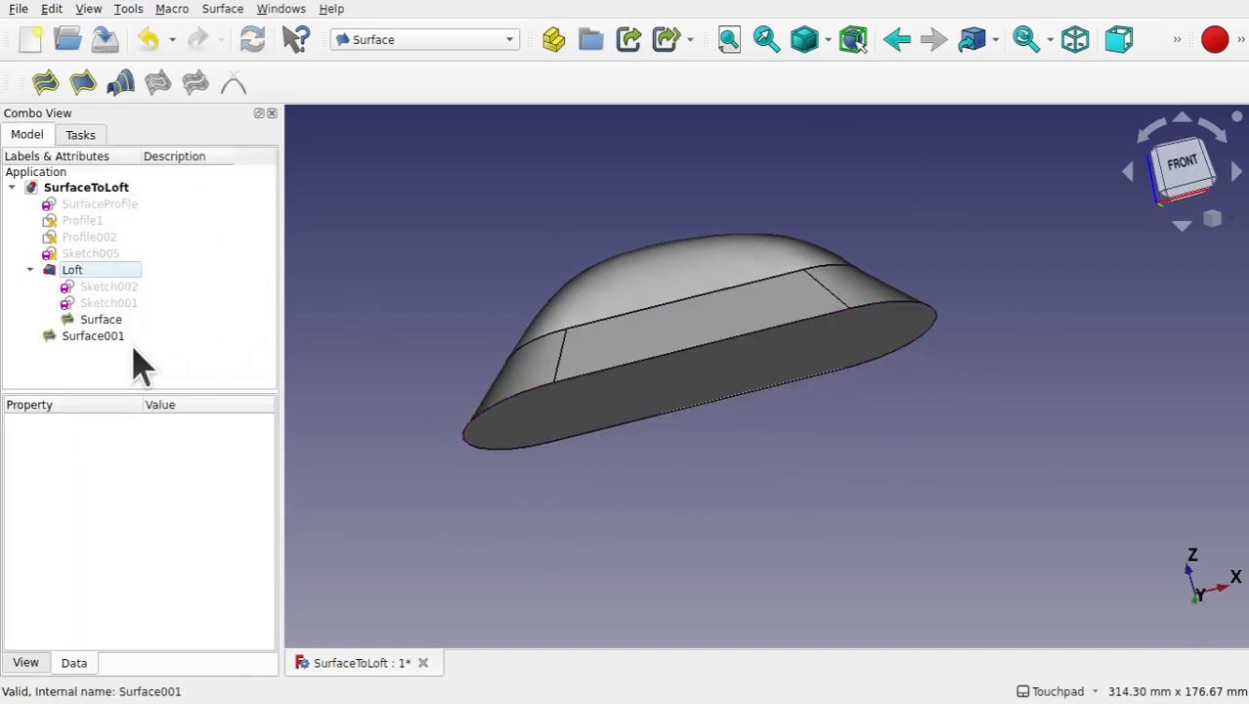
Combine the dome surface, the Loft and the new bottom cap into a compound in the Part workbench.
click(101, 320)
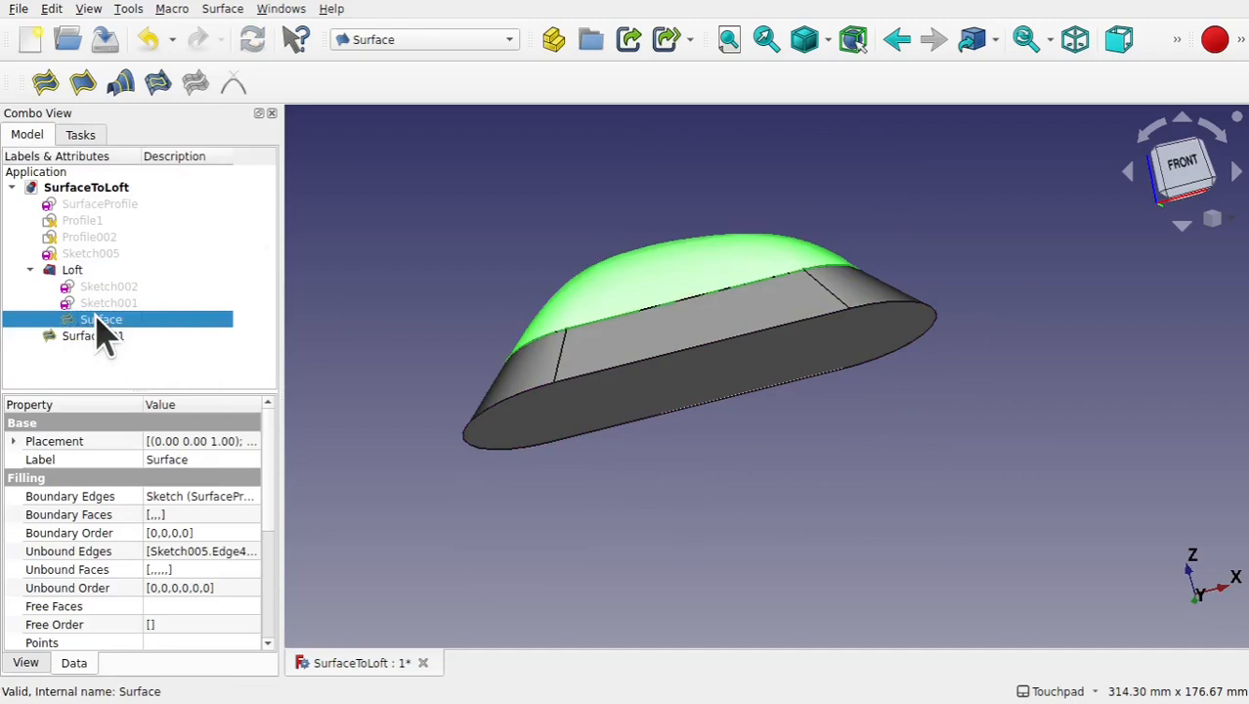
ctrl+click(78, 272)
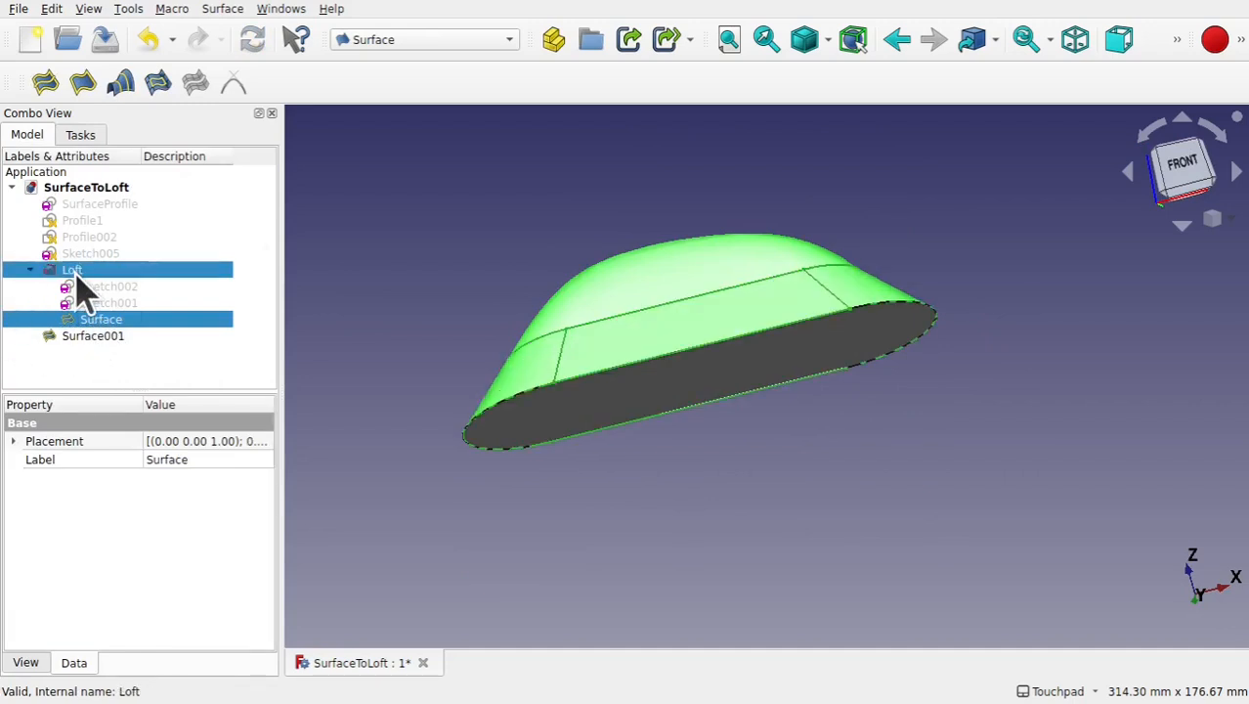
ctrl+click(116, 337)
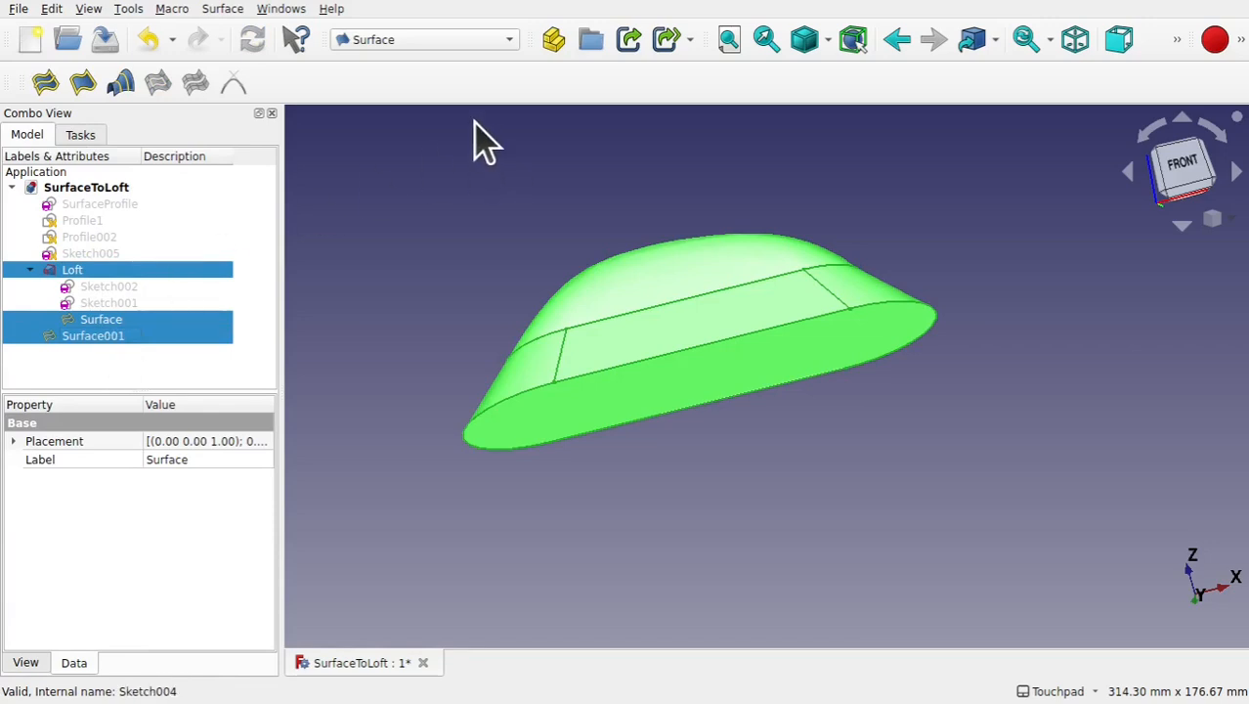
click(422, 41)
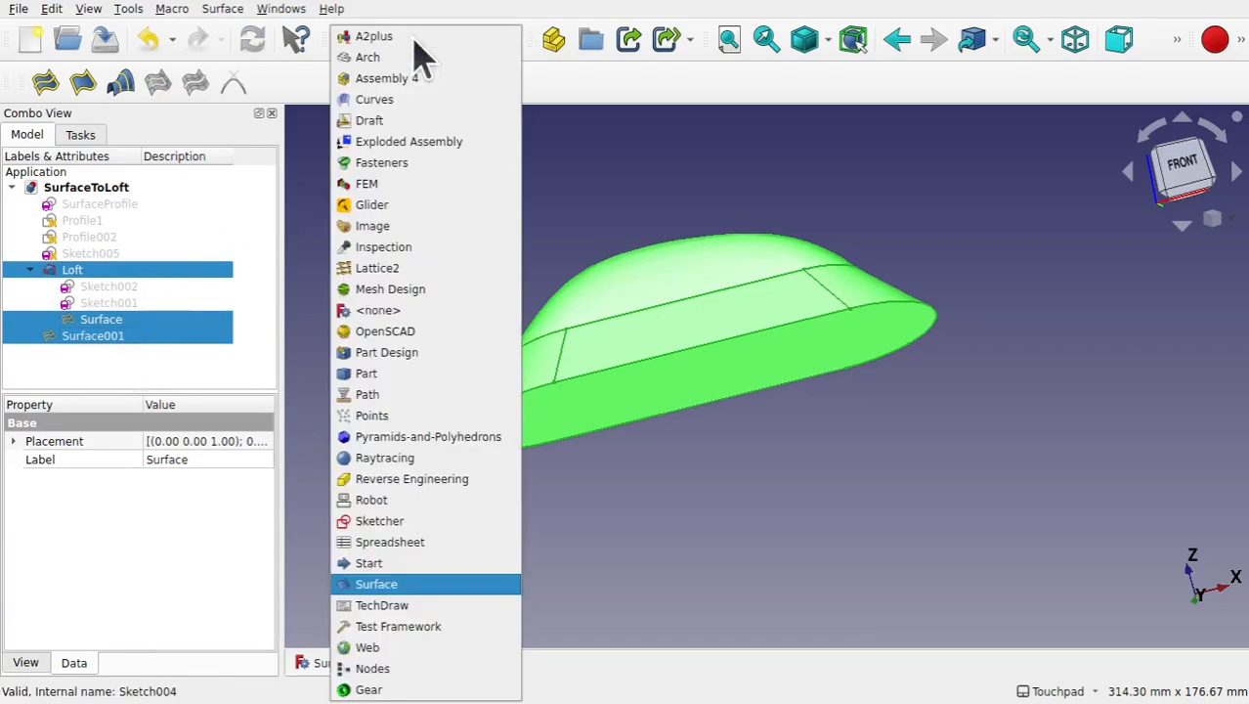
click(422, 376)
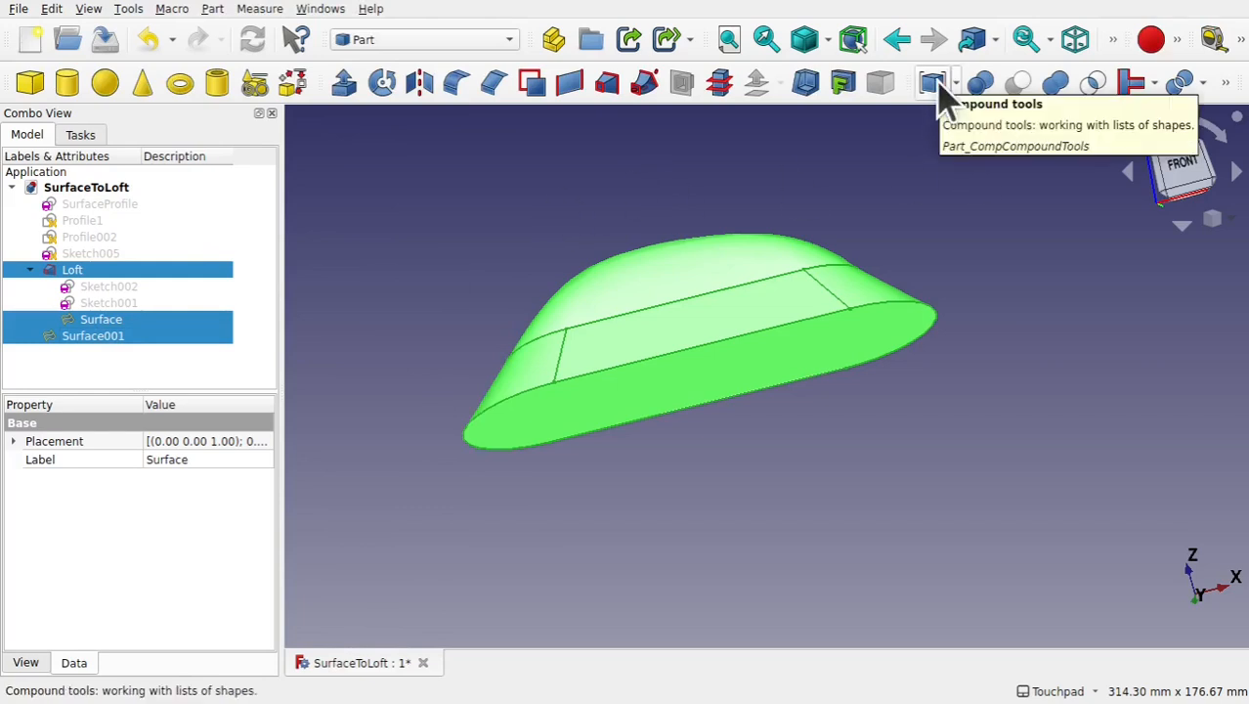
click(212, 9)
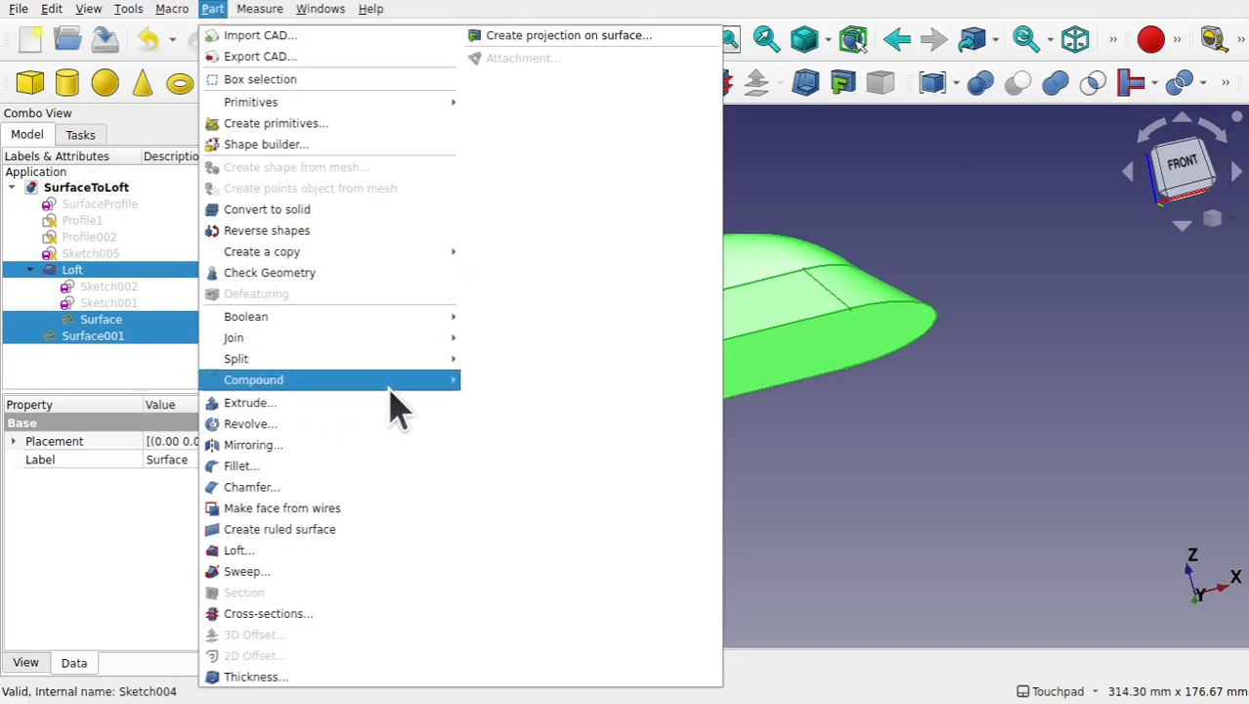
mouse_move(390, 387)
click(499, 379)
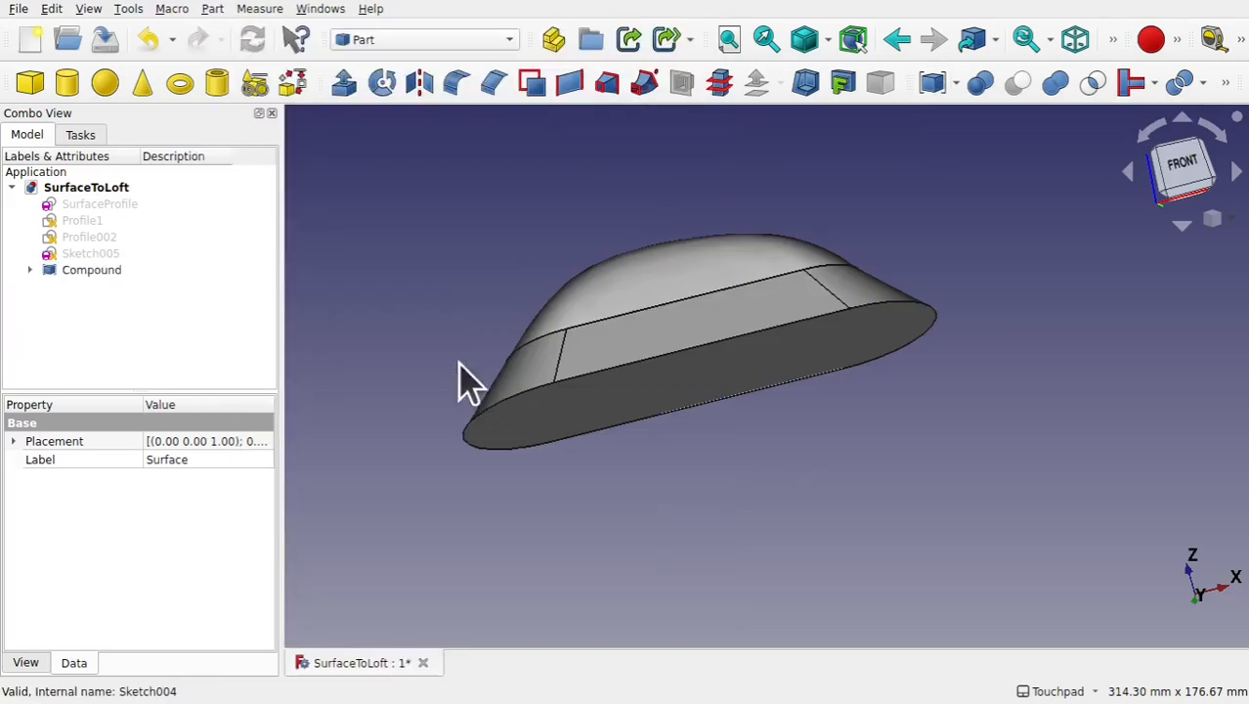
Convert the compound to a solid and hide the original Compound.
click(98, 273)
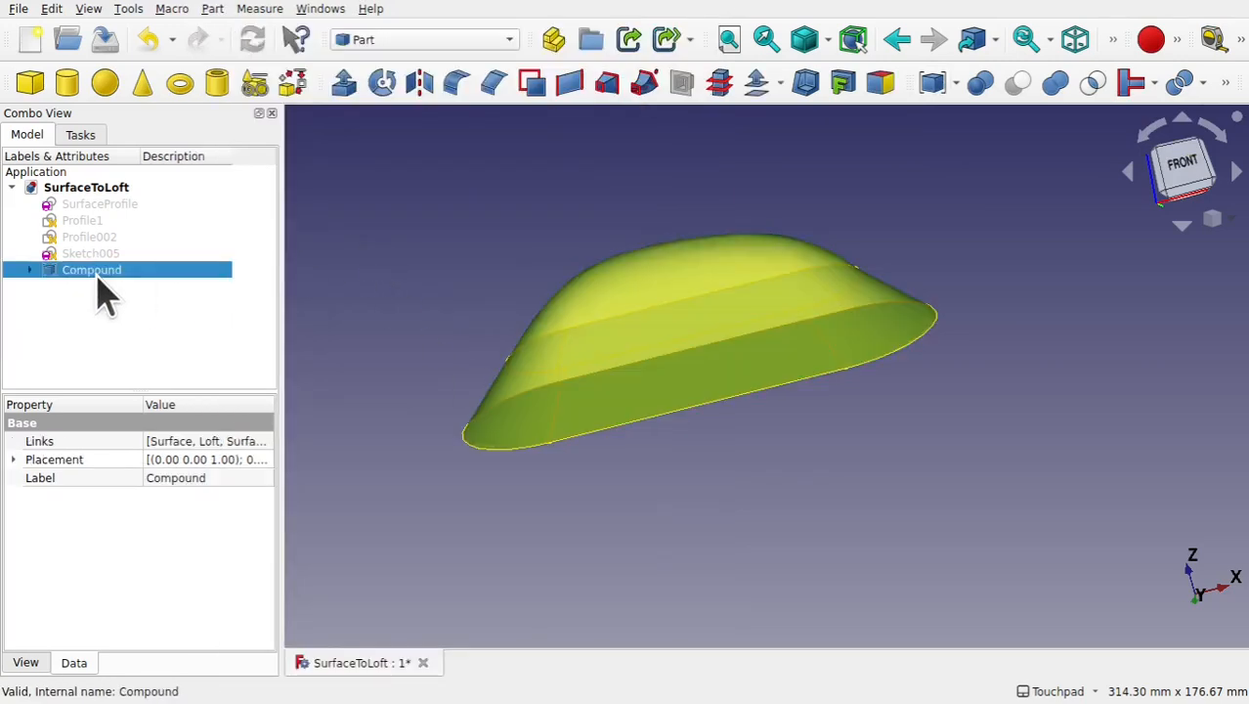
click(212, 9)
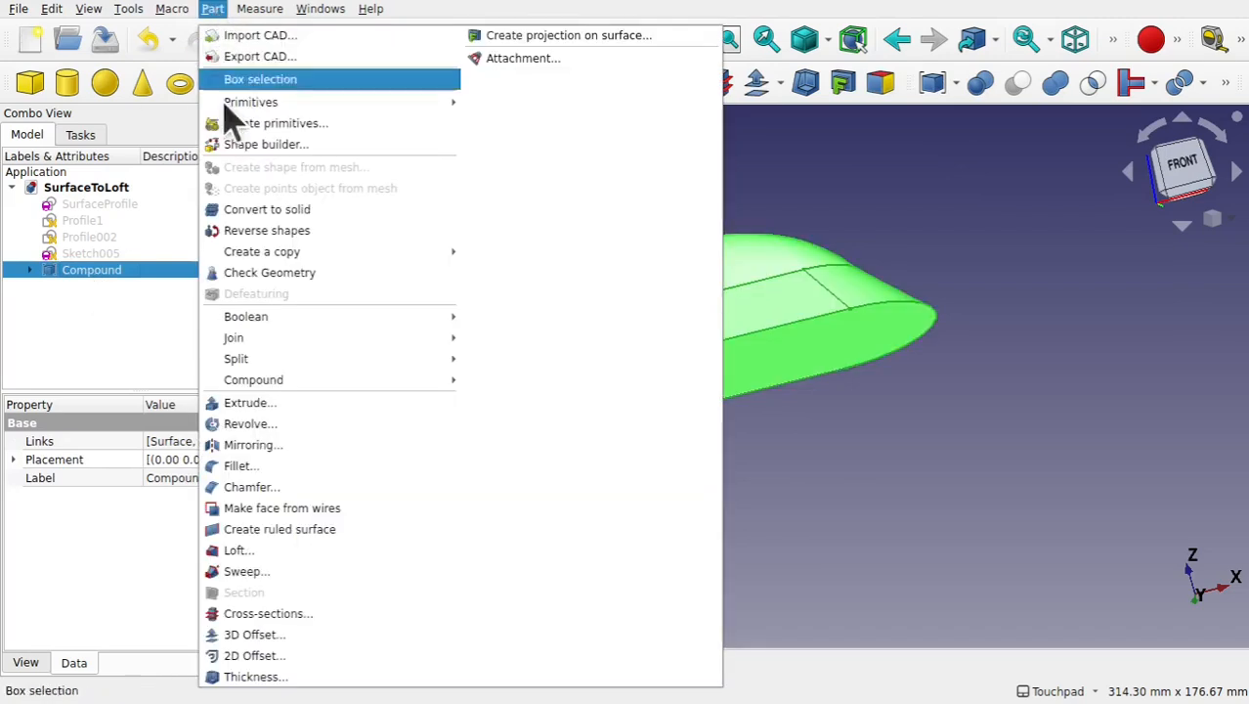
click(232, 206)
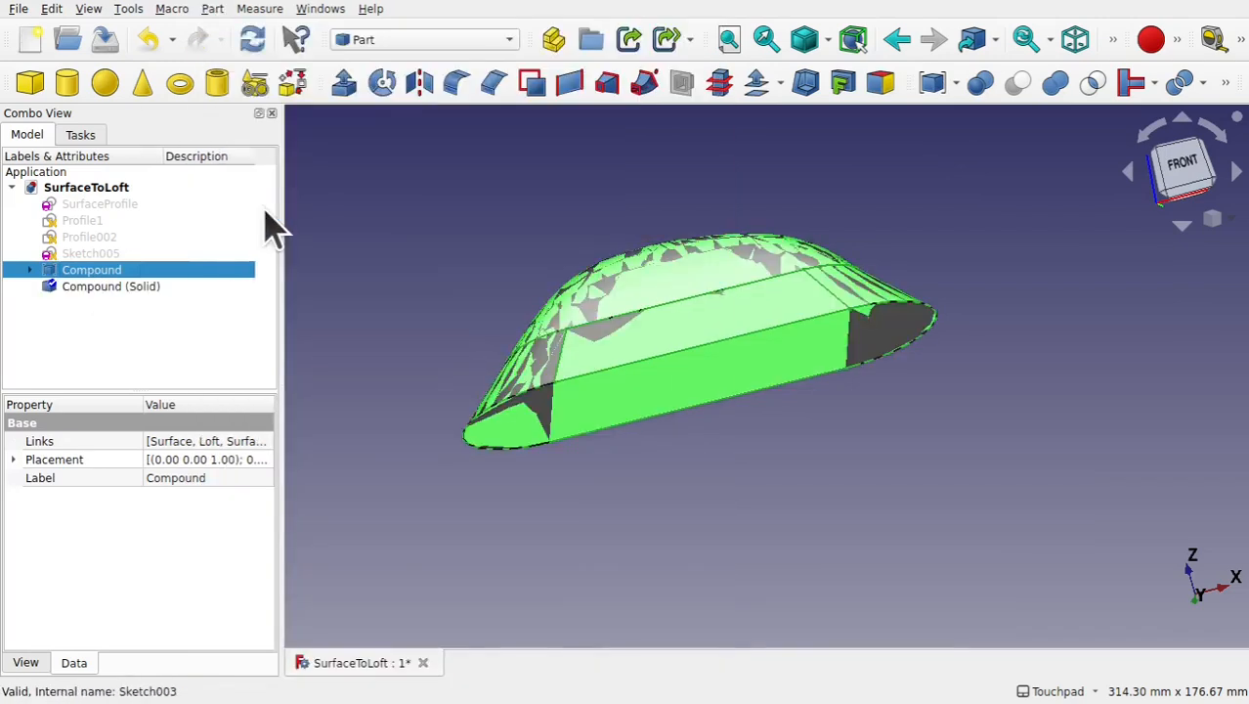
click(119, 303)
click(94, 275)
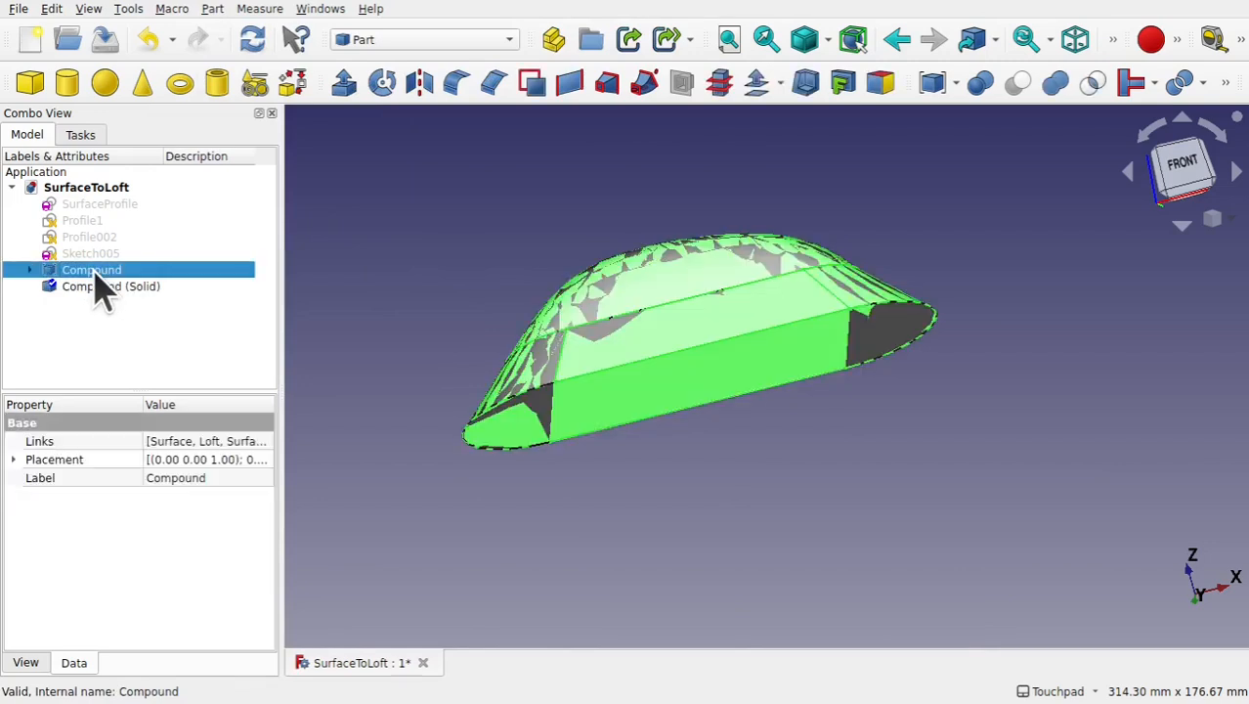
key(space)
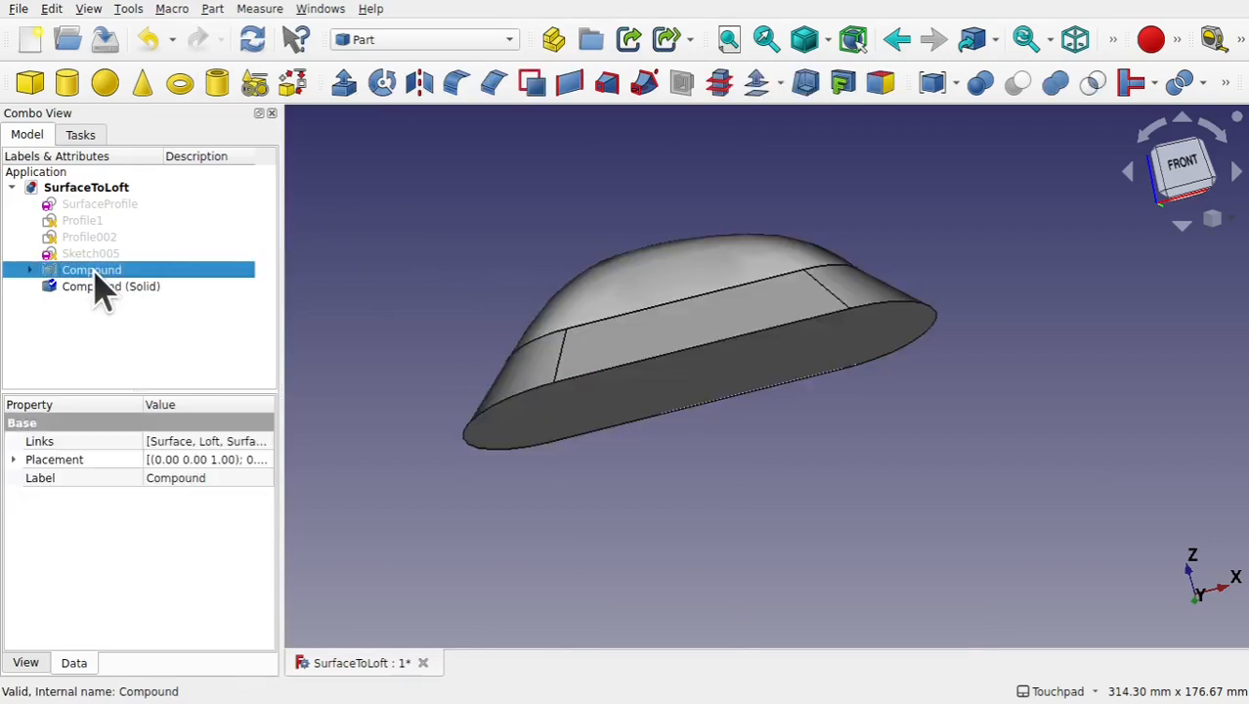
click(528, 226)
Add a sphere to the document and set its radius to 20 mm.
click(105, 83)
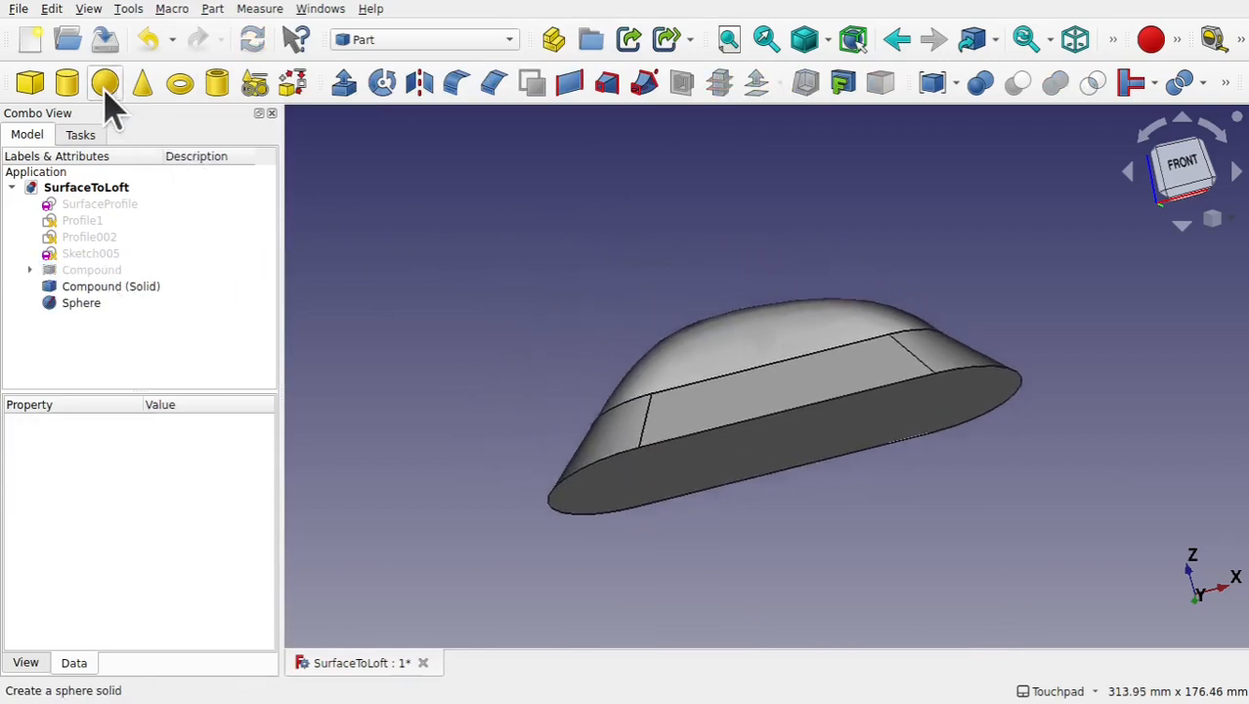
click(81, 304)
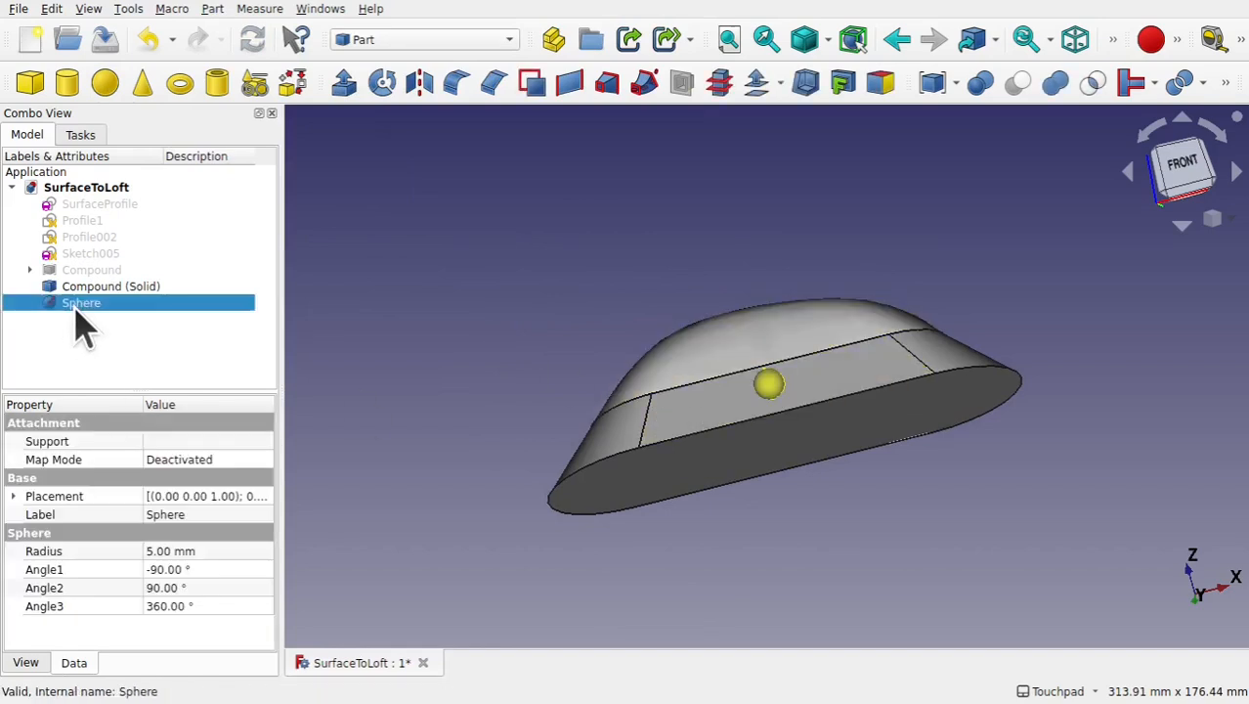
click(228, 550)
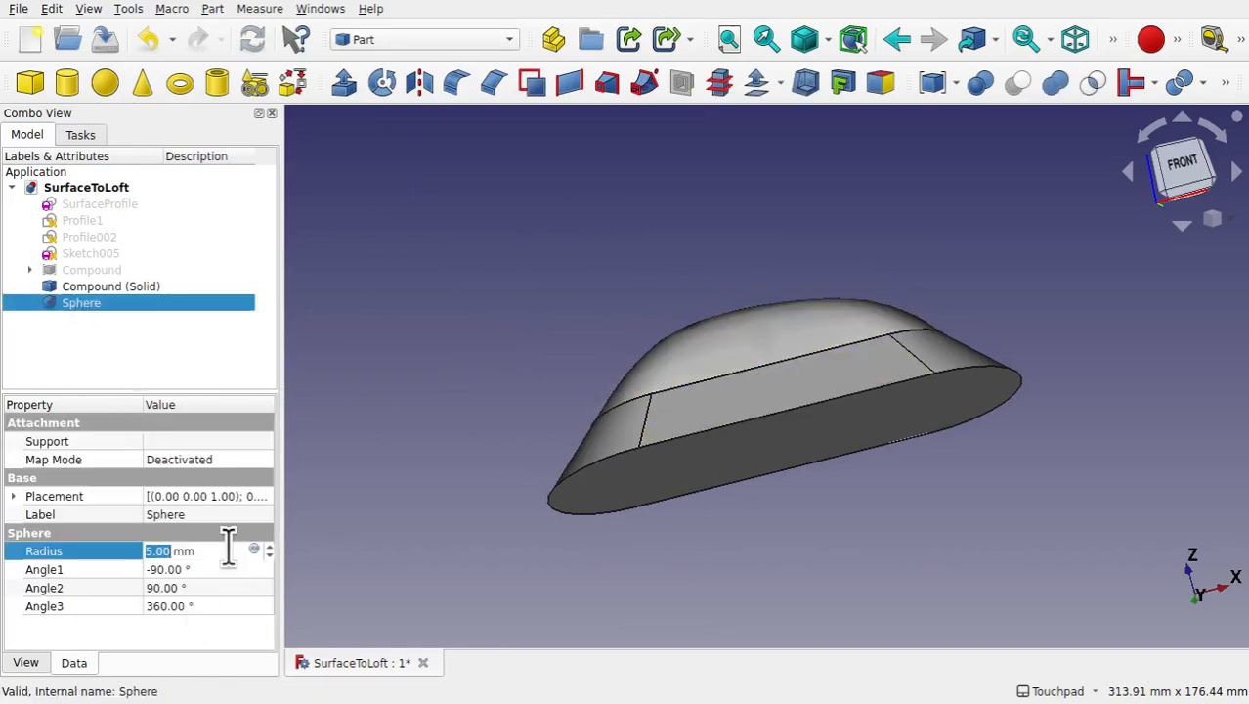
text(20)
key(Return)
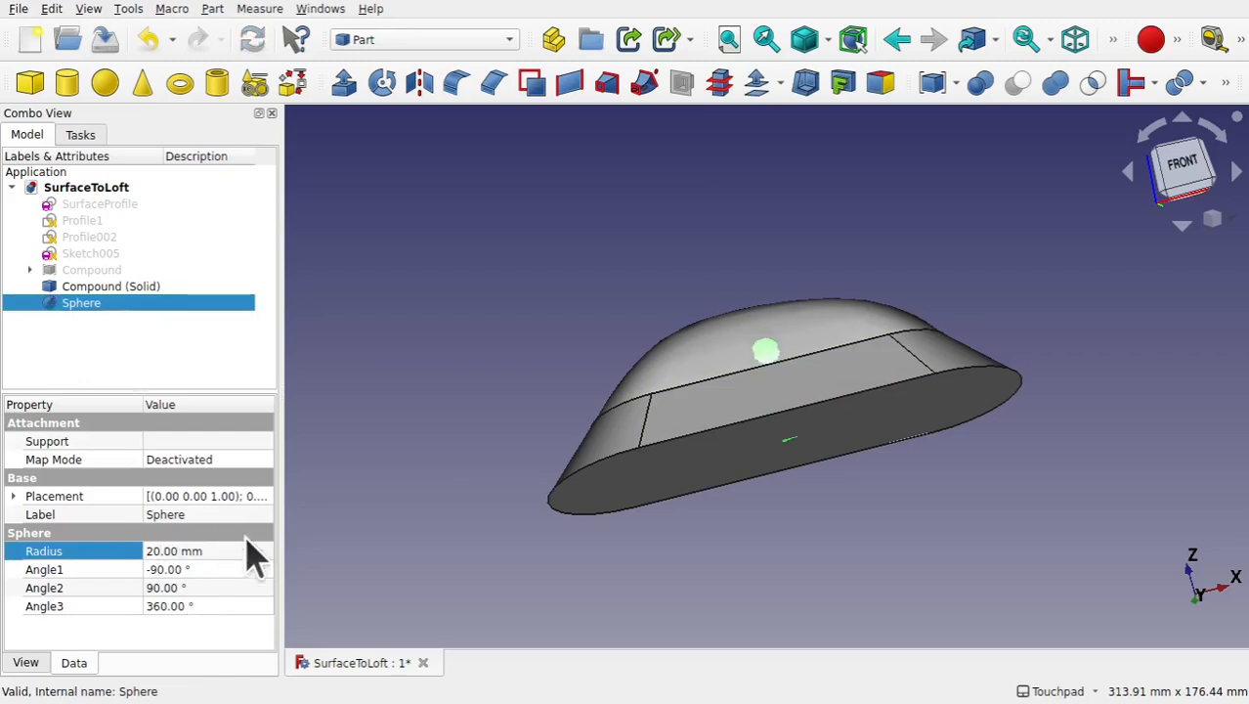
Transform the sphere along the Y axis by about -26 mm so it partly overlaps the solid's front side.
right_click(95, 304)
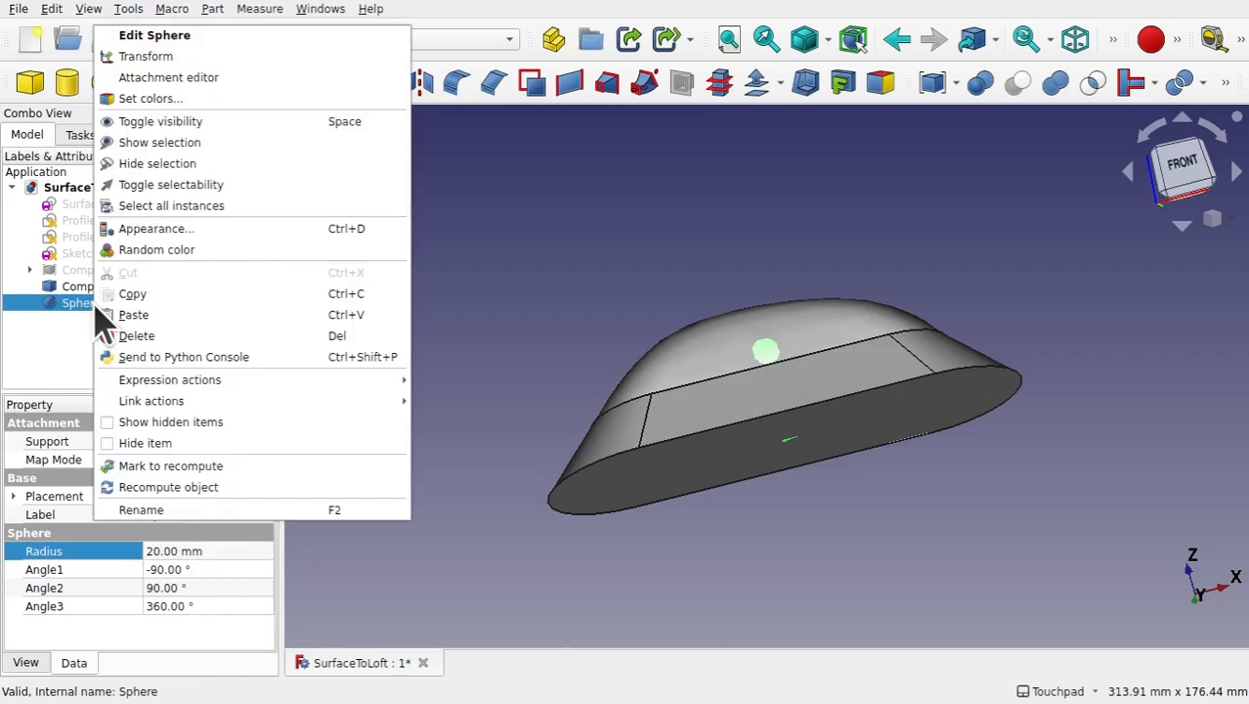
click(176, 59)
alt+middle_drag(803, 293, 611, 457)
drag(995, 256, 919, 285)
click(140, 176)
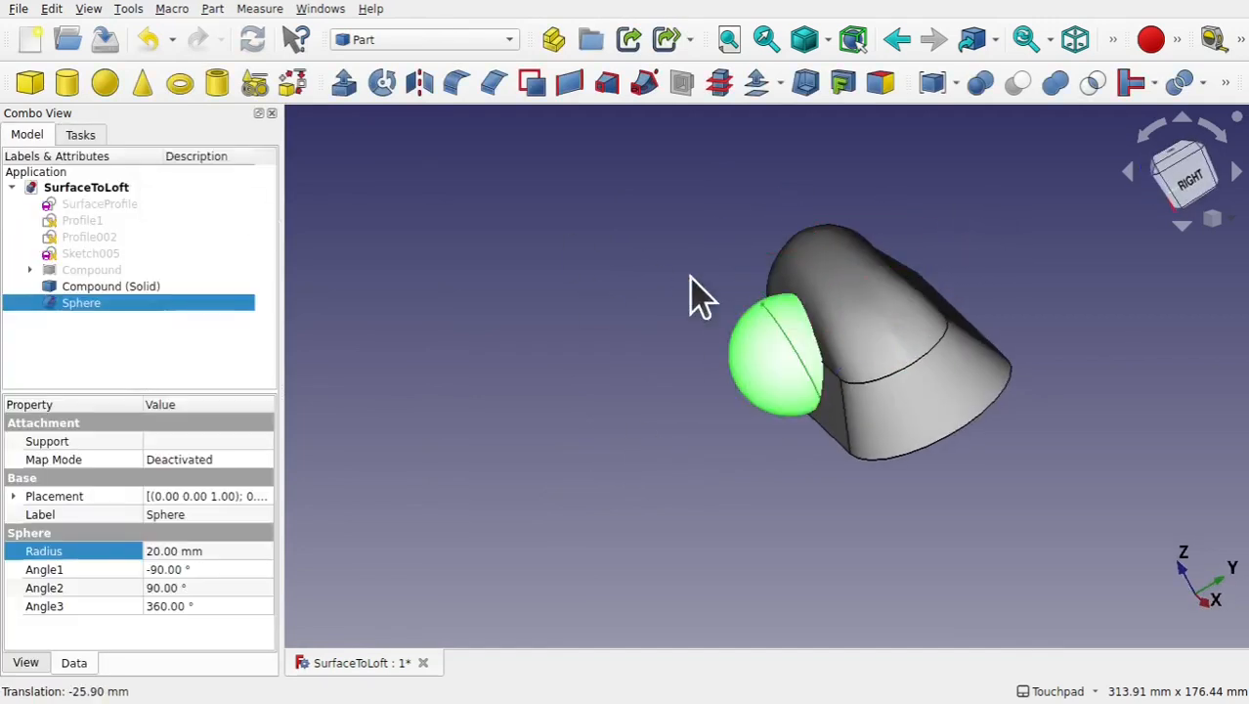
Cut the sphere from Compound (Solid) with a Boolean Cut and view the resulting cavity from the front.
click(839, 318)
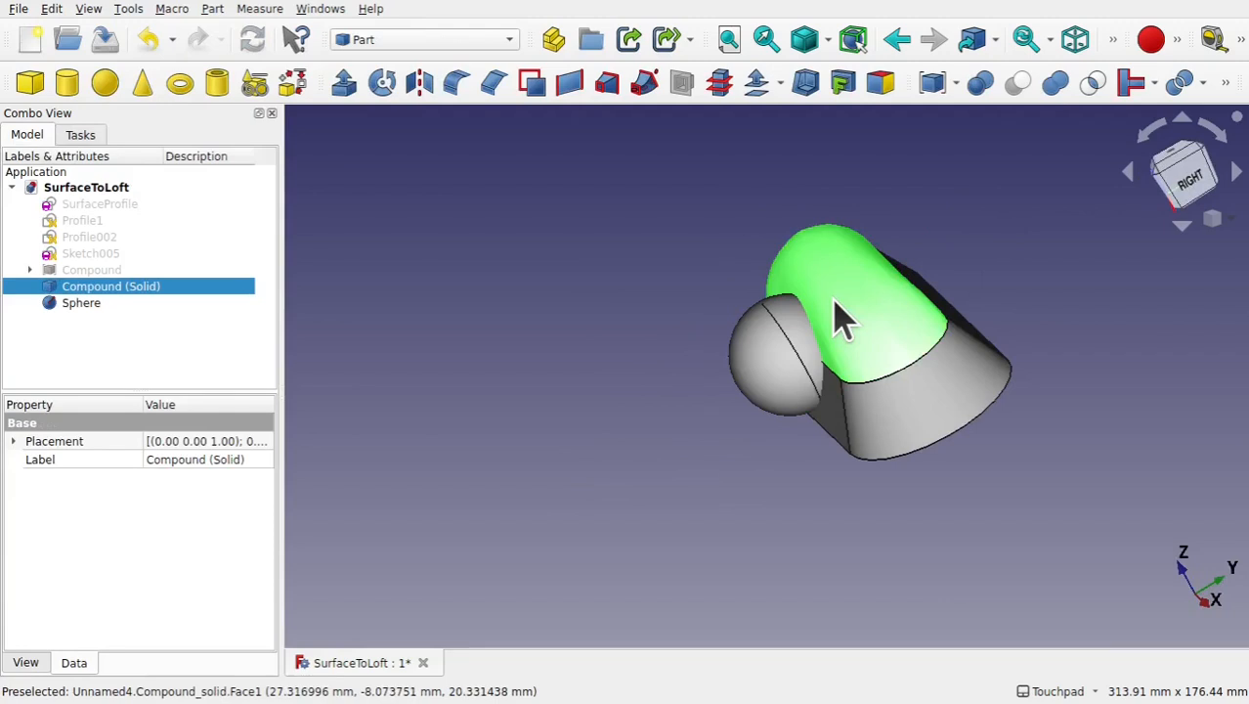
ctrl+click(774, 377)
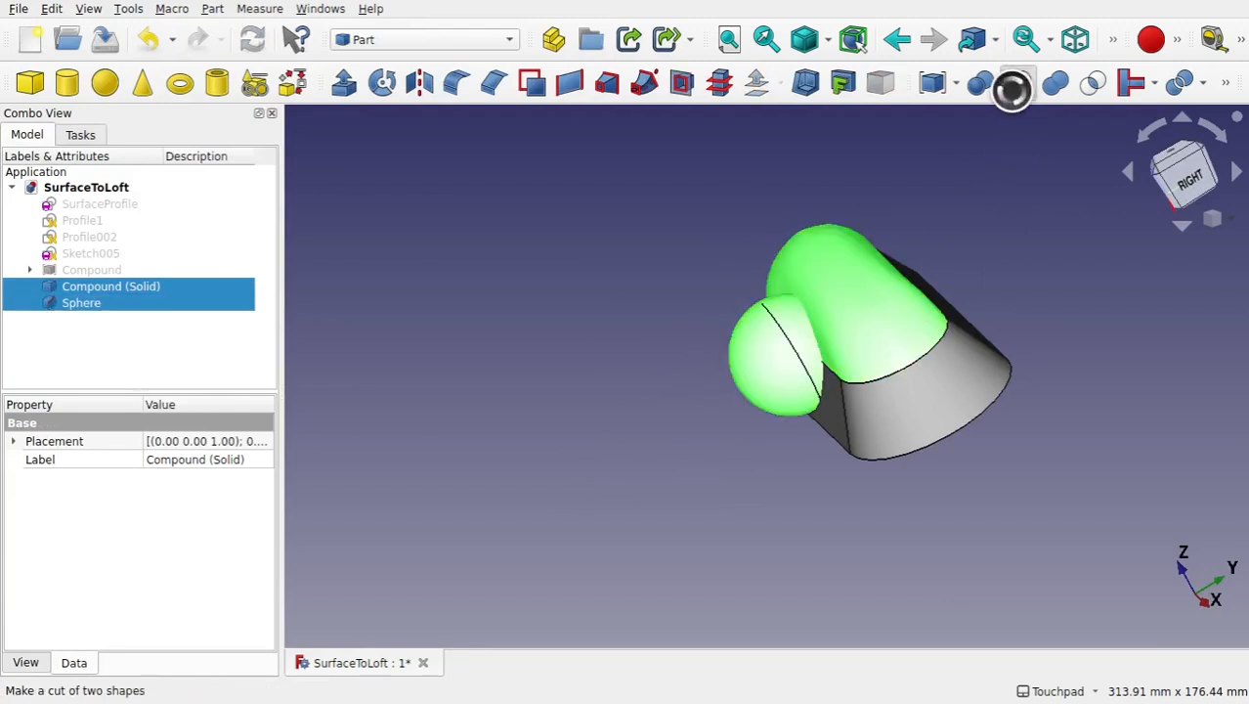
click(1015, 86)
middle_drag(877, 328, 918, 335)
middle_drag(853, 360, 933, 328)
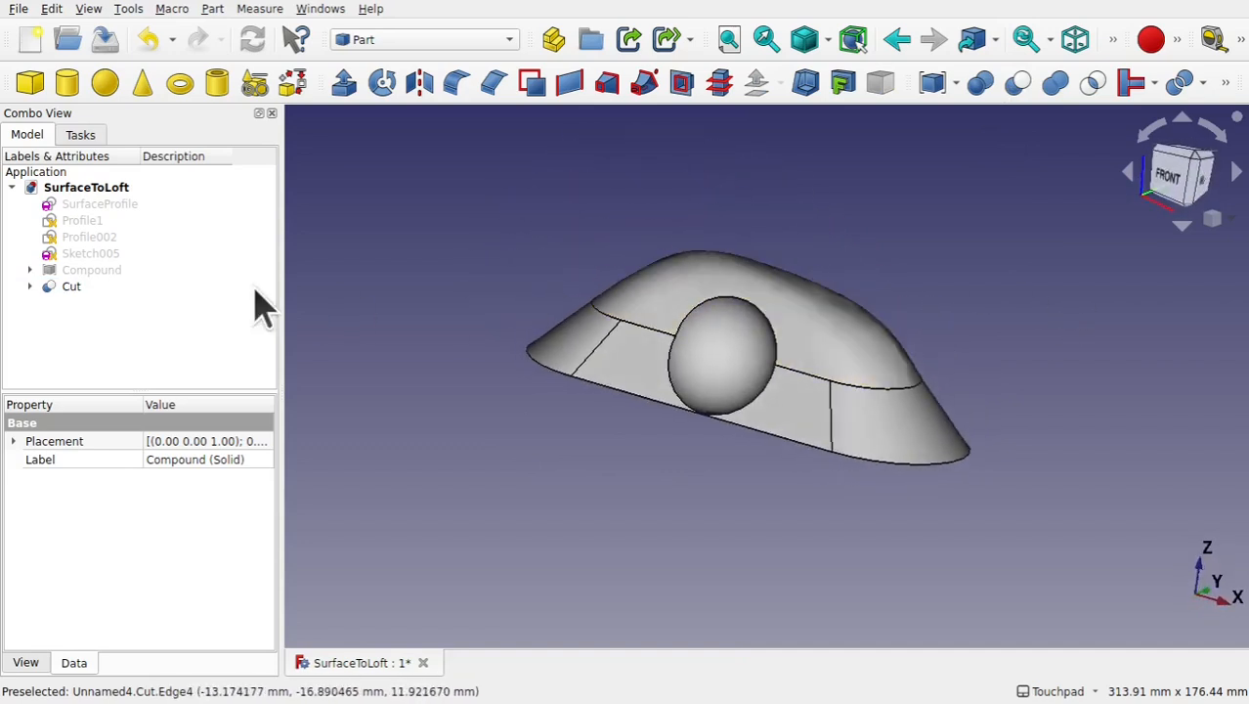
Delete the Cut, Compound (Solid) and Sphere, keeping the original Compound.
click(73, 286)
key(Delete)
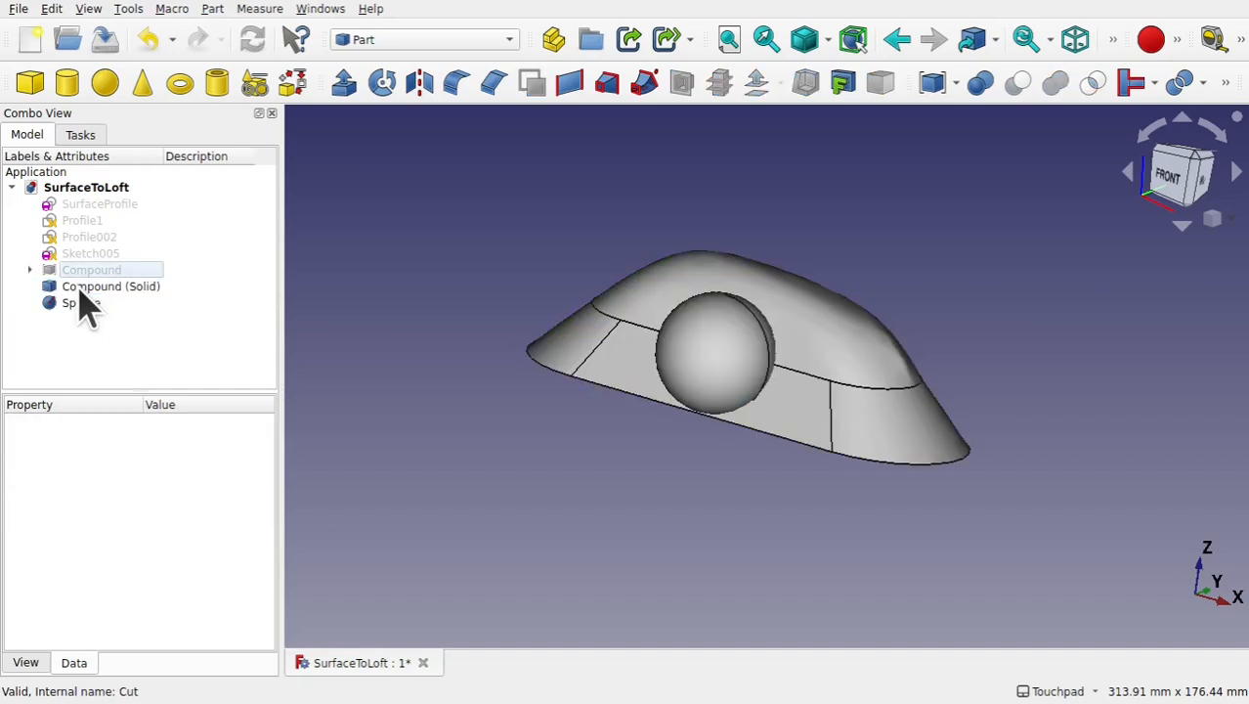
click(122, 293)
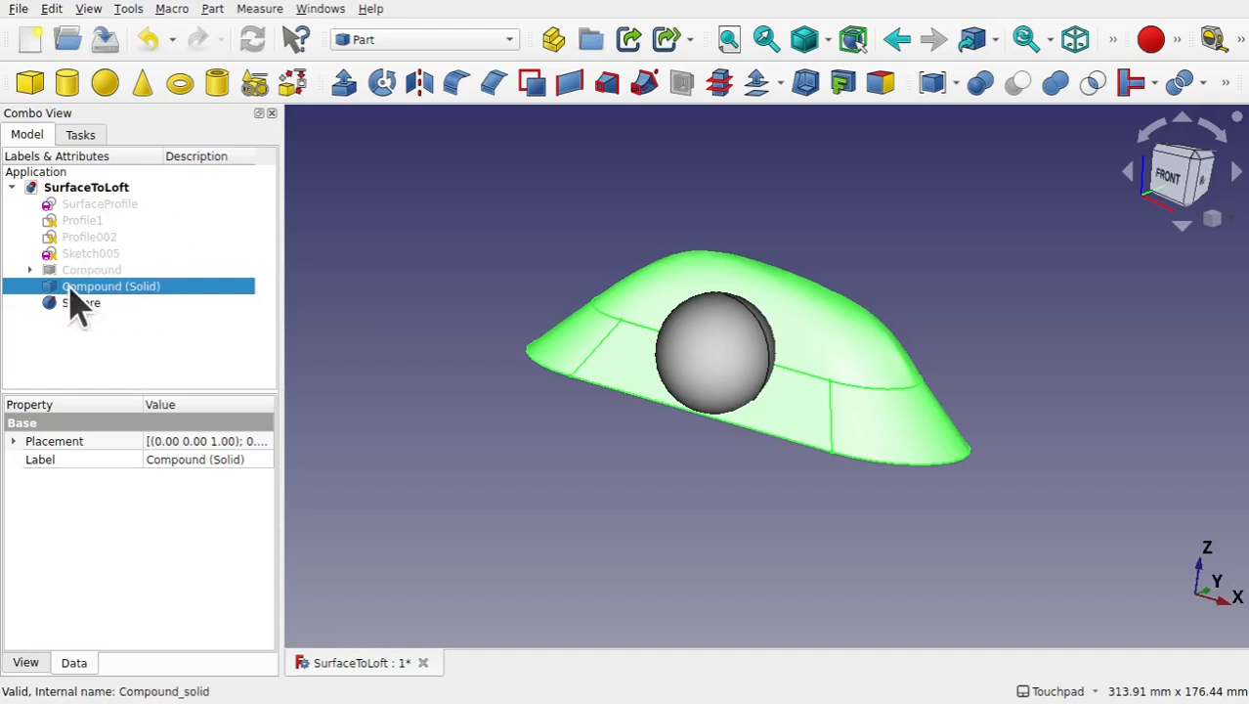
key(Delete)
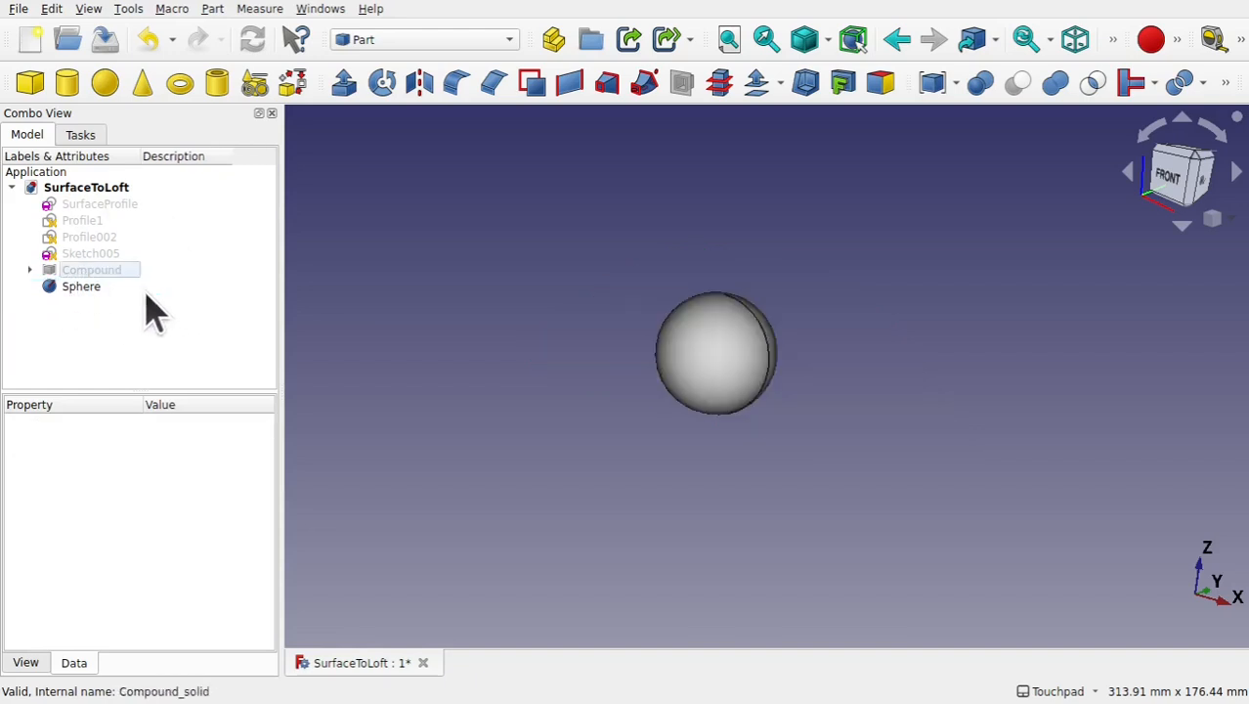
click(104, 273)
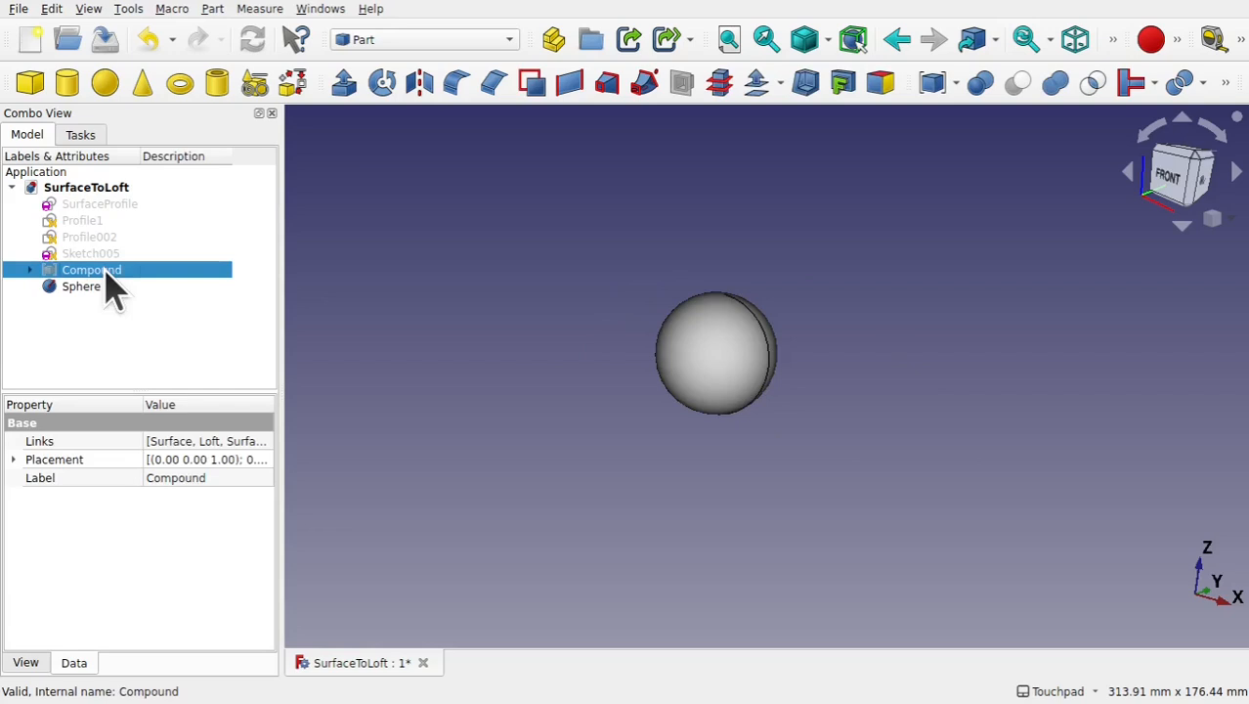
click(88, 286)
key(Delete)
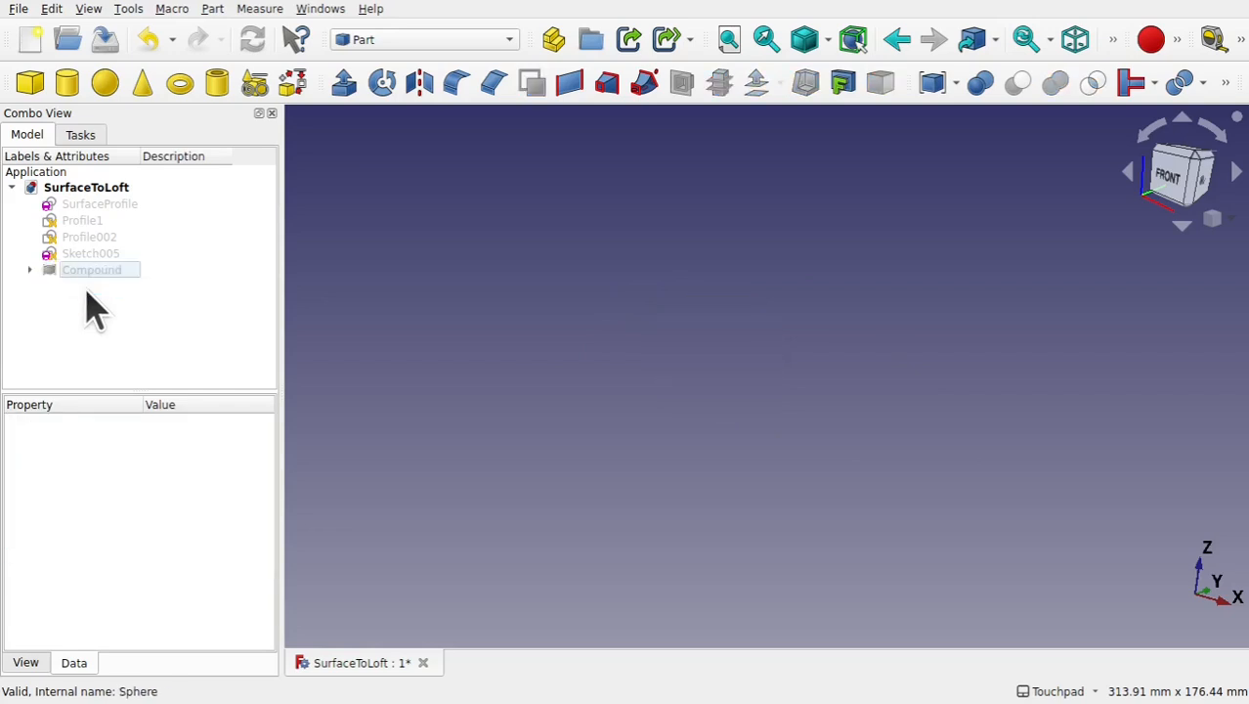
Show the original Compound, delete it to release its surfaces and Loft, and expand the Loft in the model tree.
click(91, 273)
key(space)
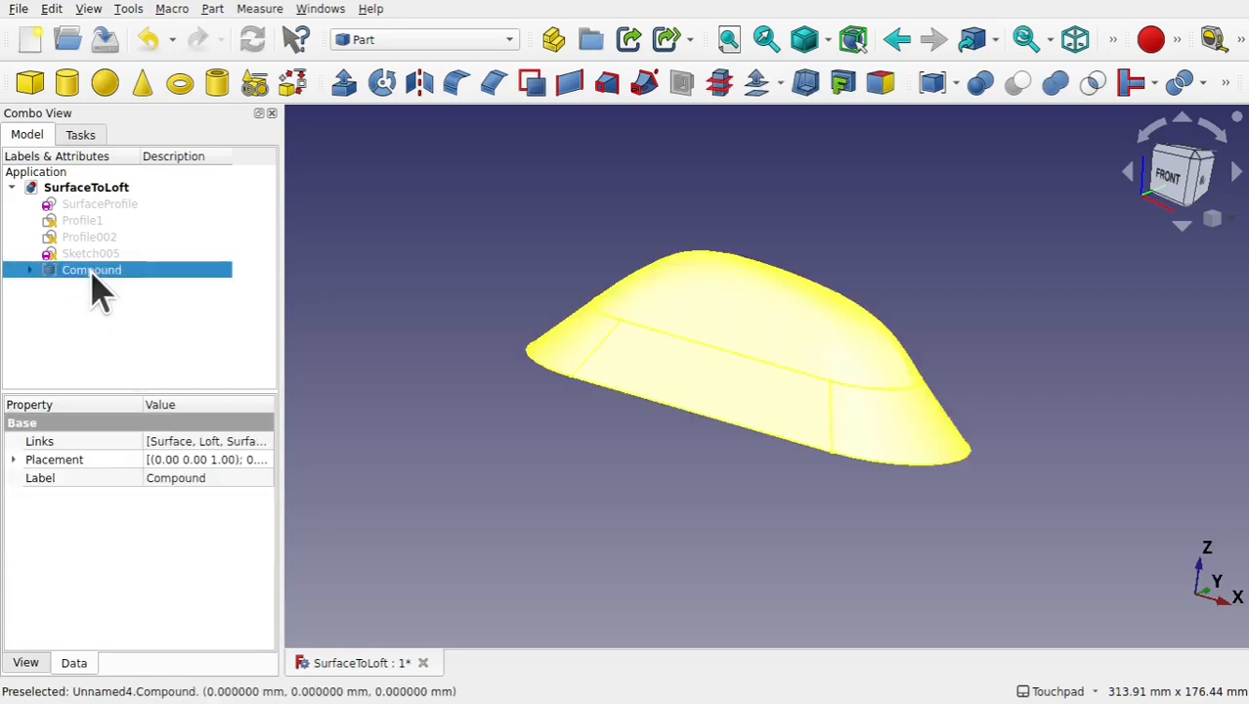
click(444, 207)
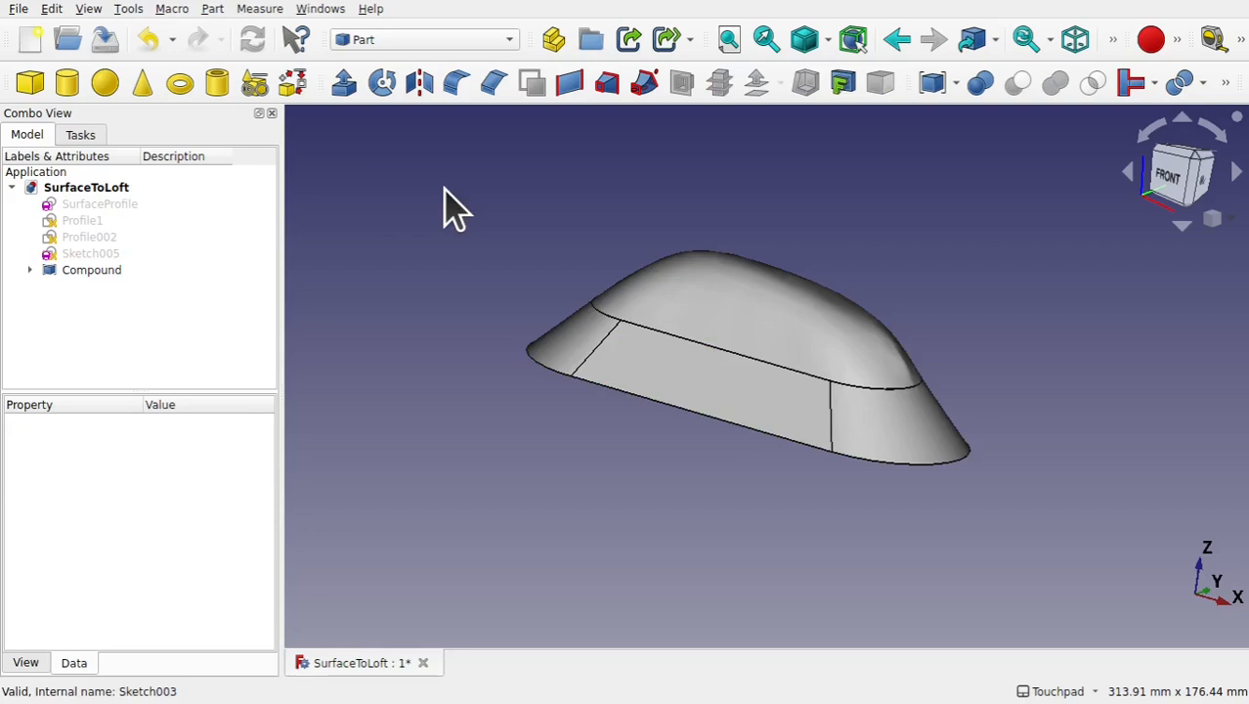
click(83, 273)
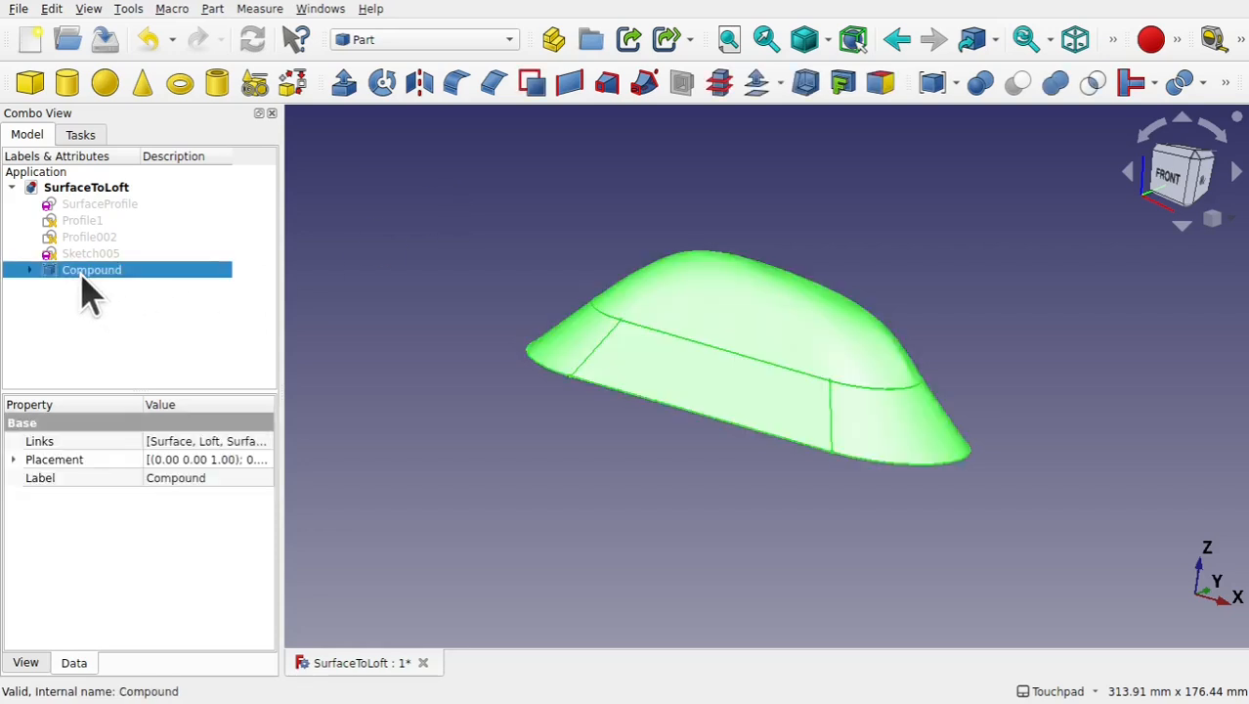
key(Delete)
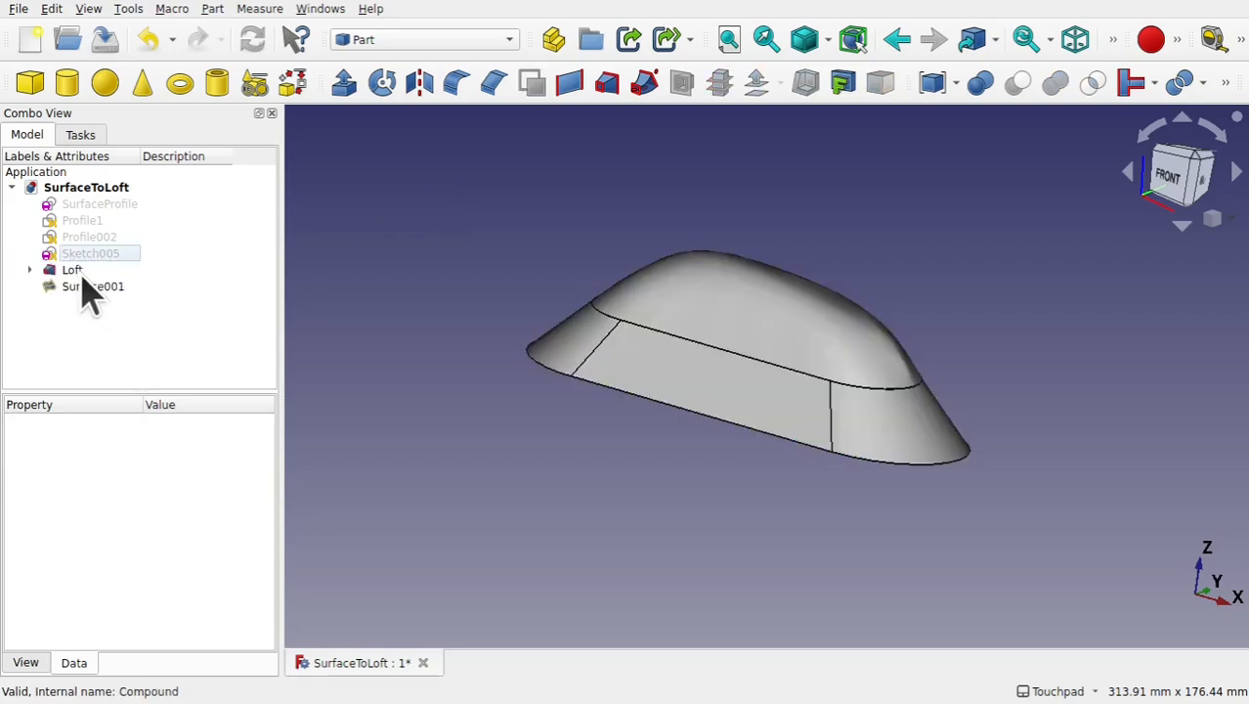
click(29, 271)
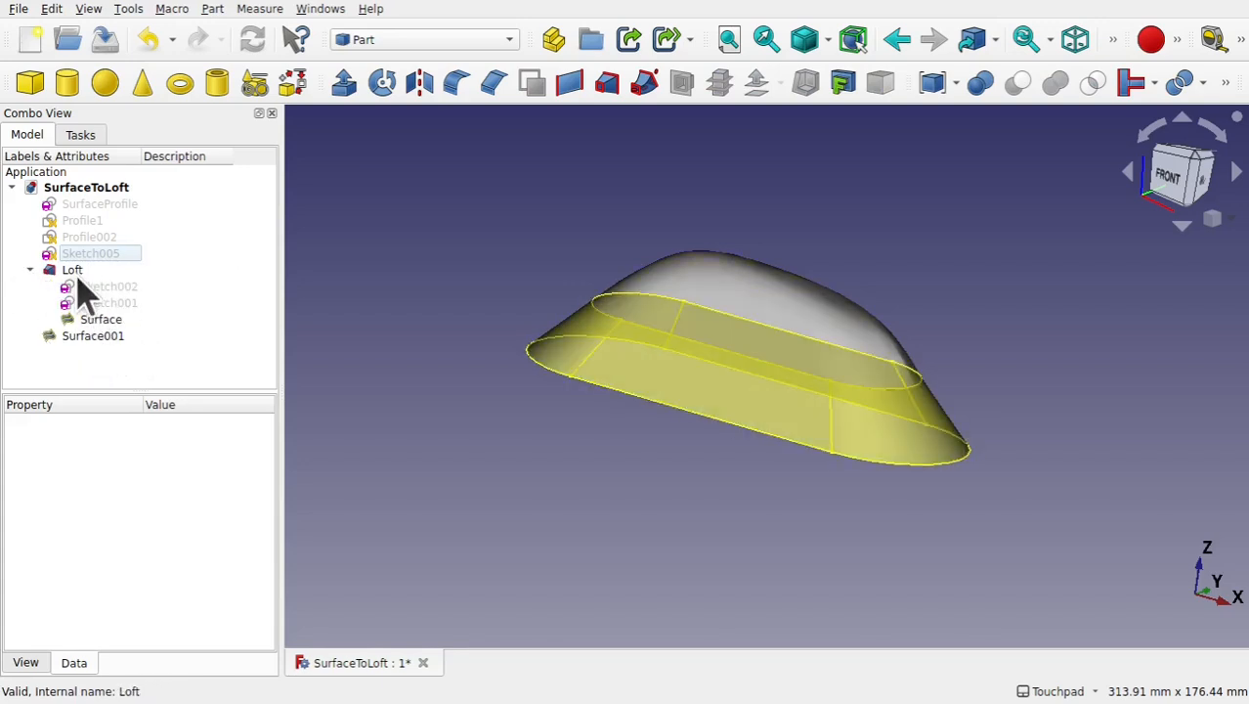
In the Curves workbench, try a Parametric solid from the bottom cap, the Loft's front face and the dome, check its shape status and delete it.
click(404, 41)
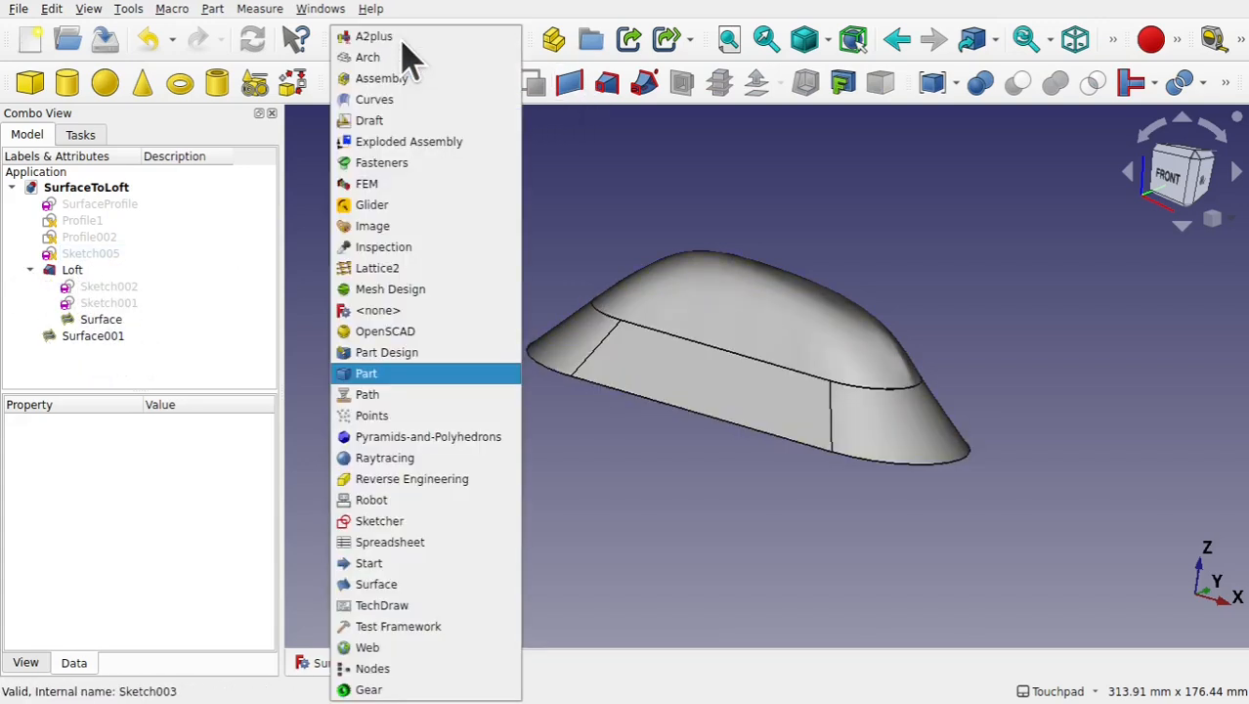
click(408, 99)
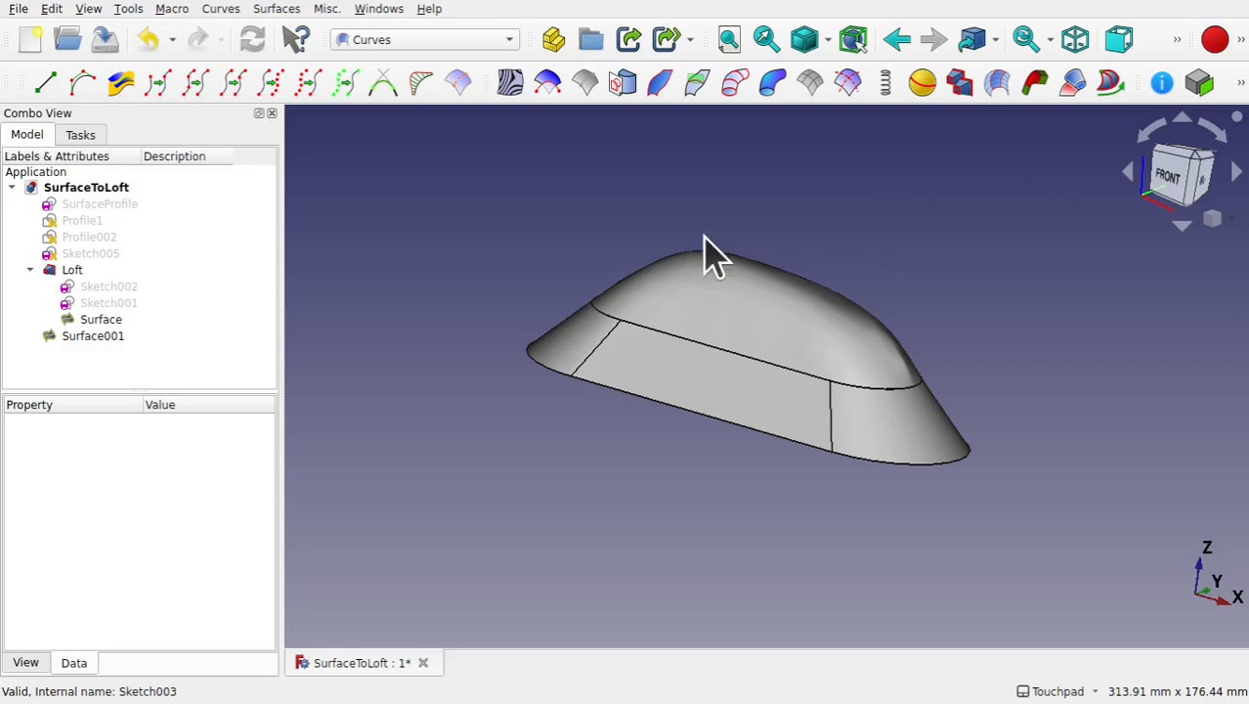
shift+drag(723, 200, 771, 140)
click(723, 435)
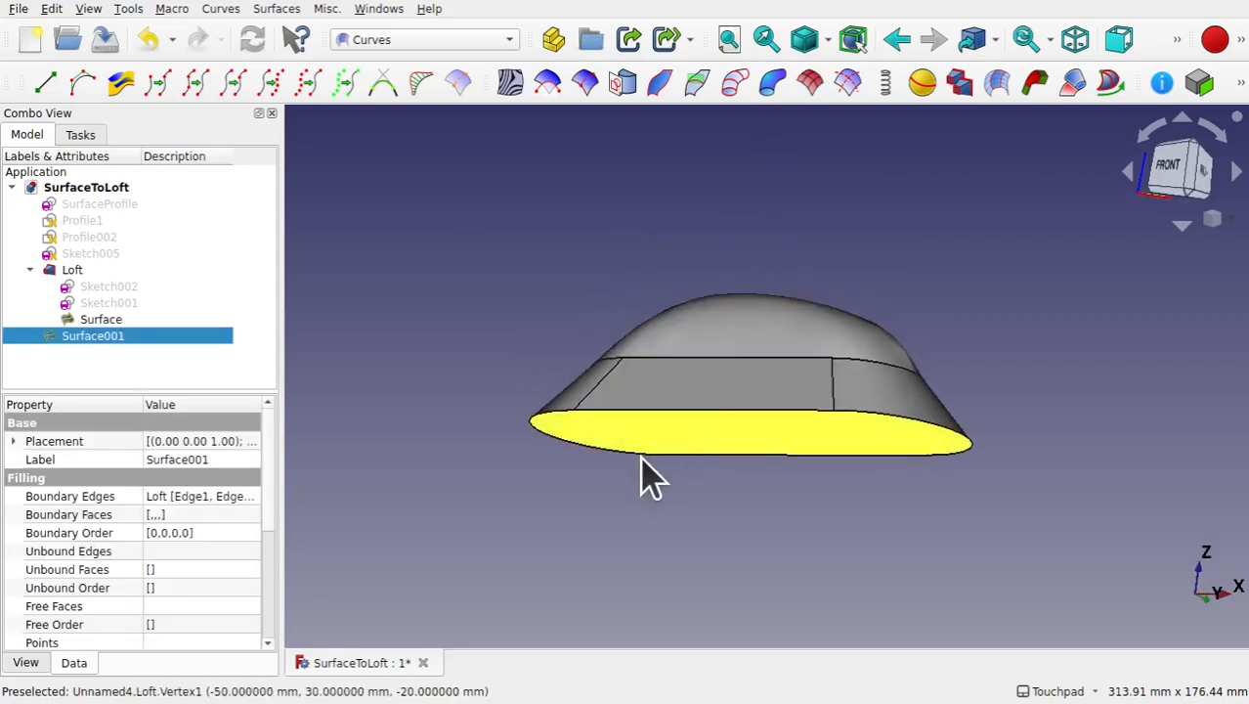
ctrl+click(611, 406)
ctrl+click(725, 334)
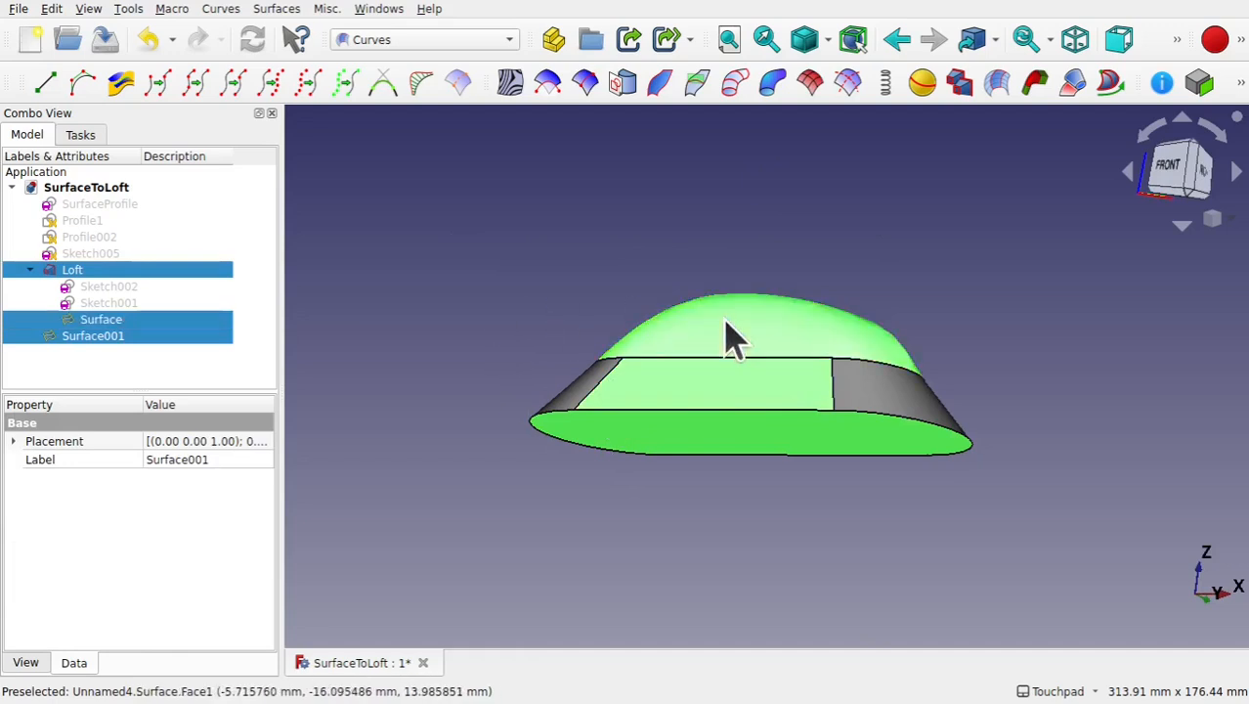
click(289, 17)
mouse_move(326, 10)
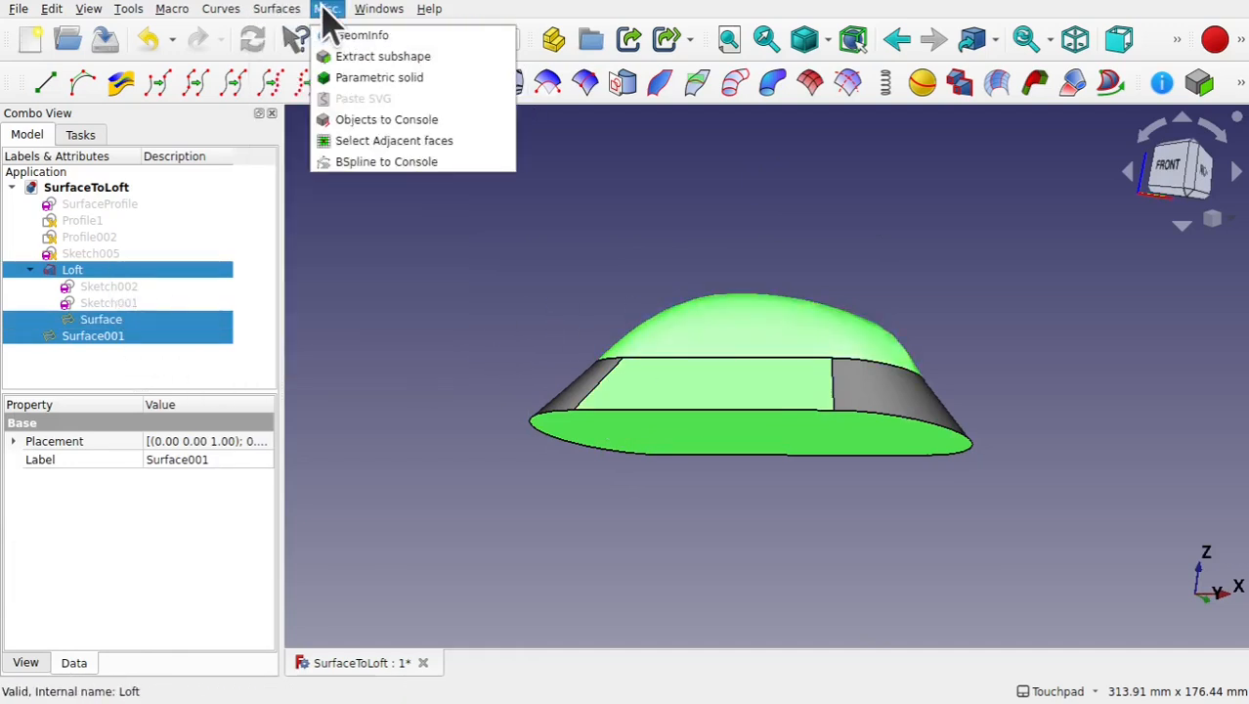
click(371, 78)
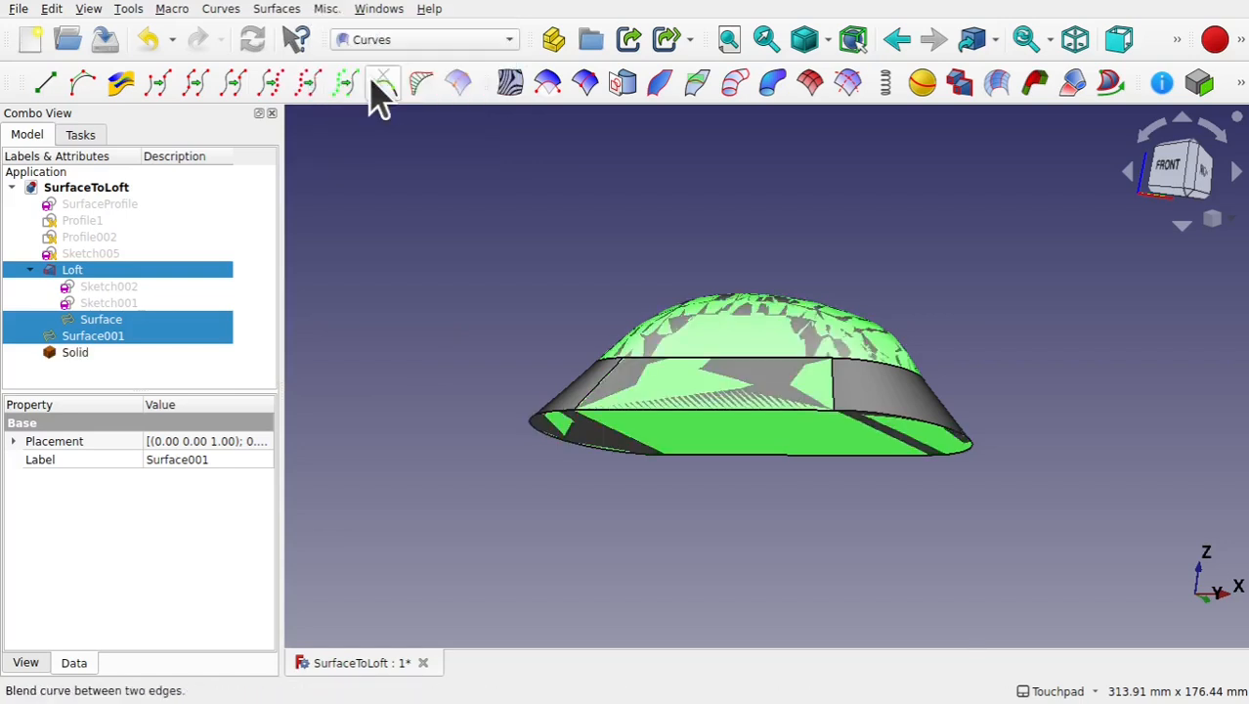
click(94, 354)
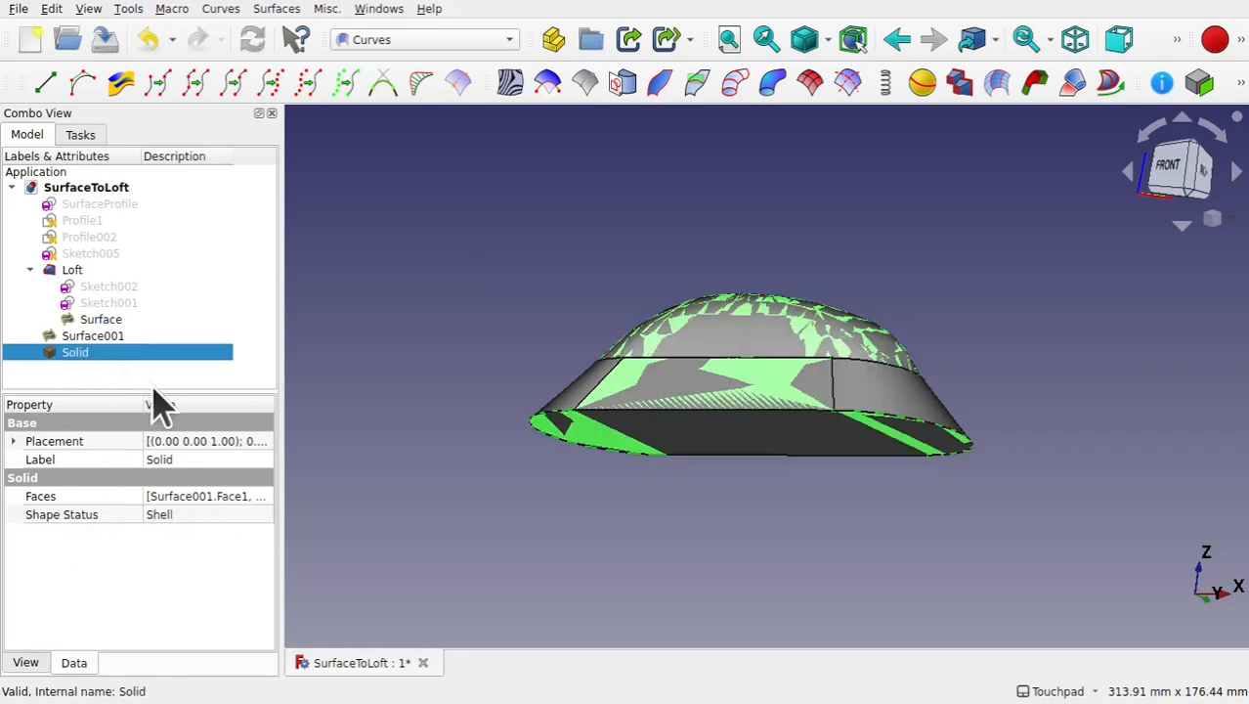
key(Delete)
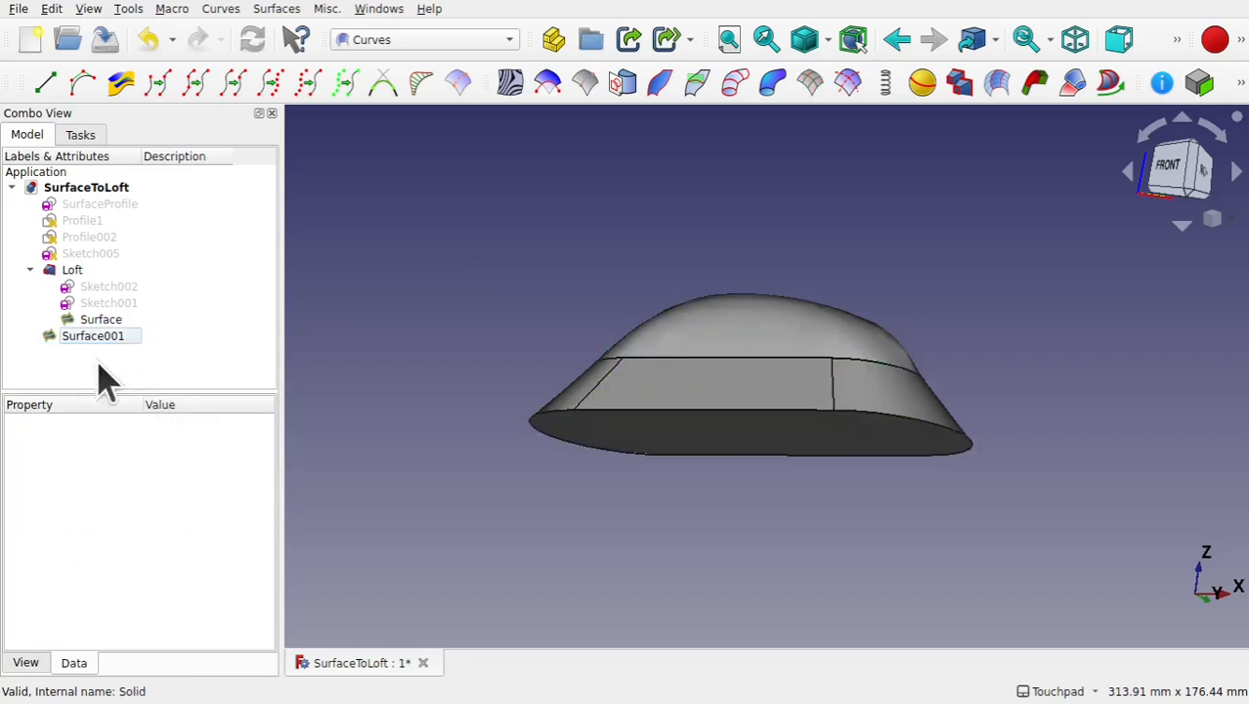
In the Part workbench, combine the dome surface, the Loft and the bottom cap into a compound.
click(439, 38)
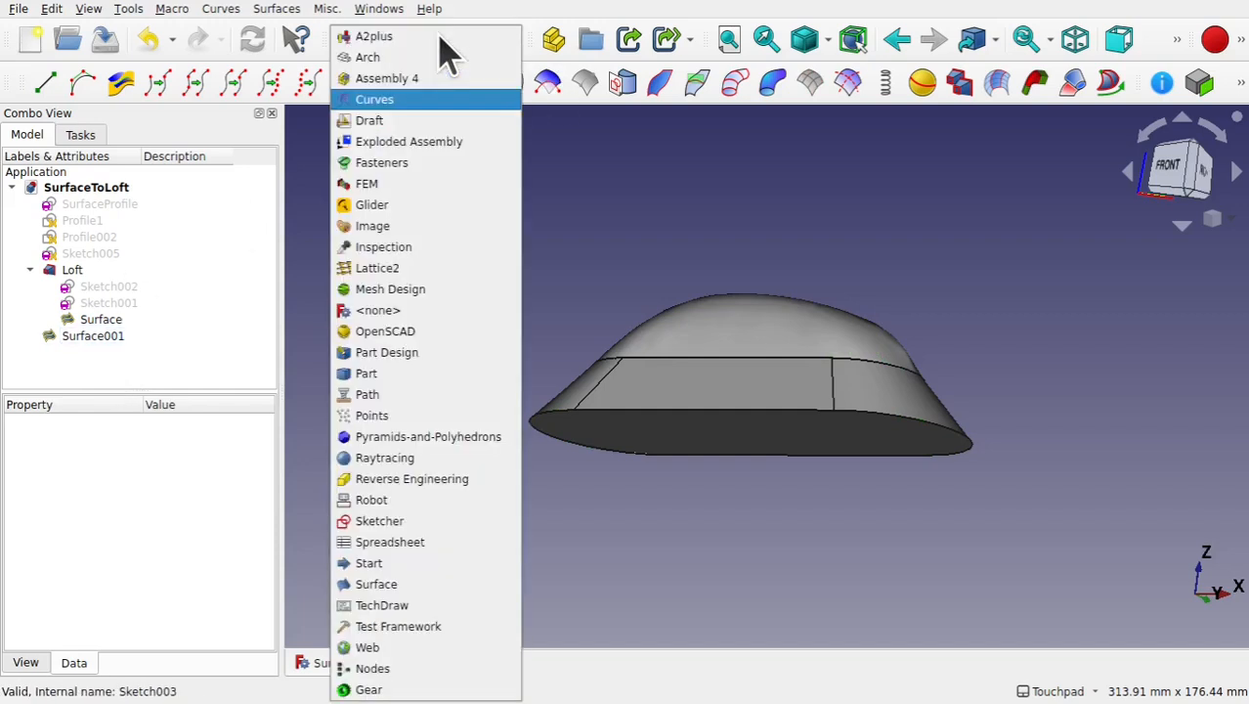
click(390, 373)
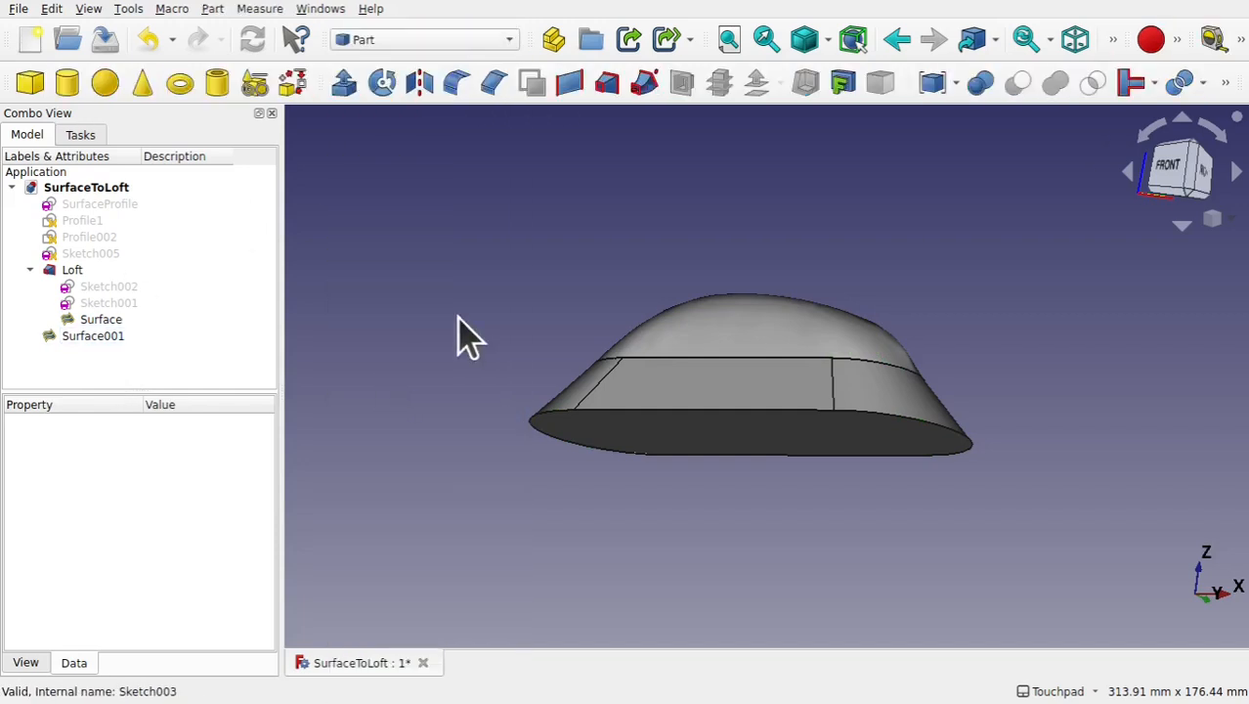
click(688, 349)
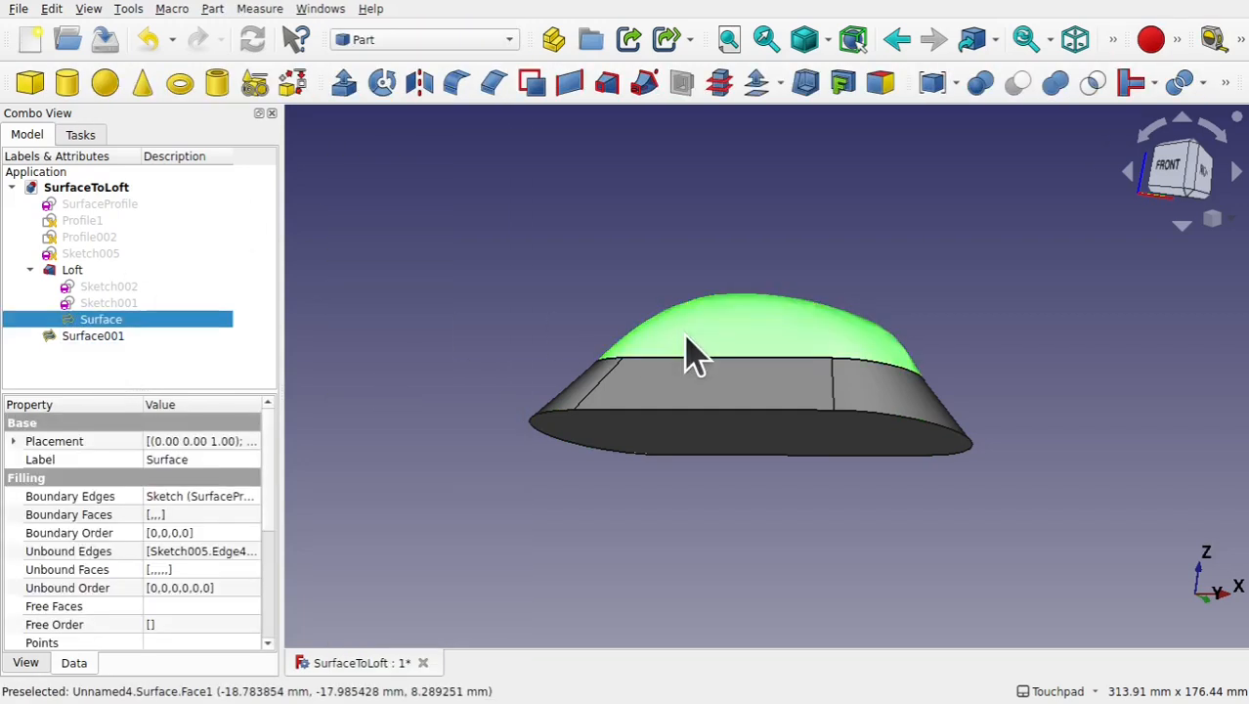
ctrl+click(669, 413)
ctrl+click(799, 455)
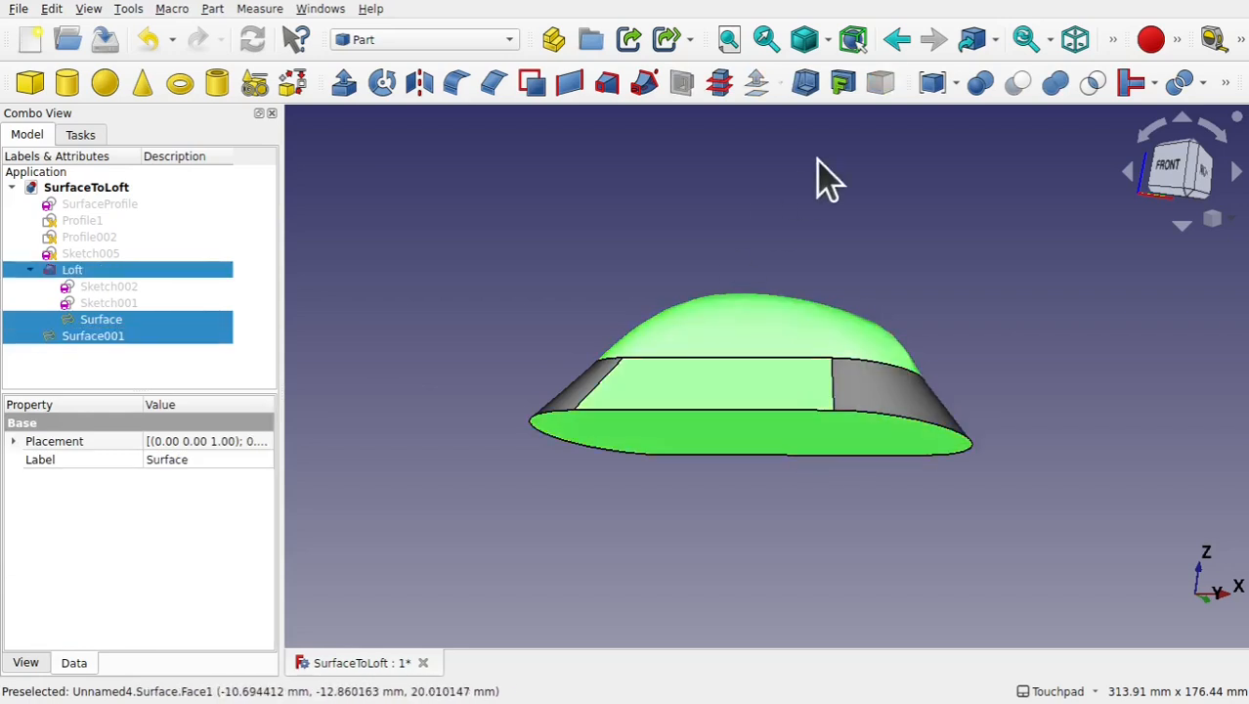
click(931, 85)
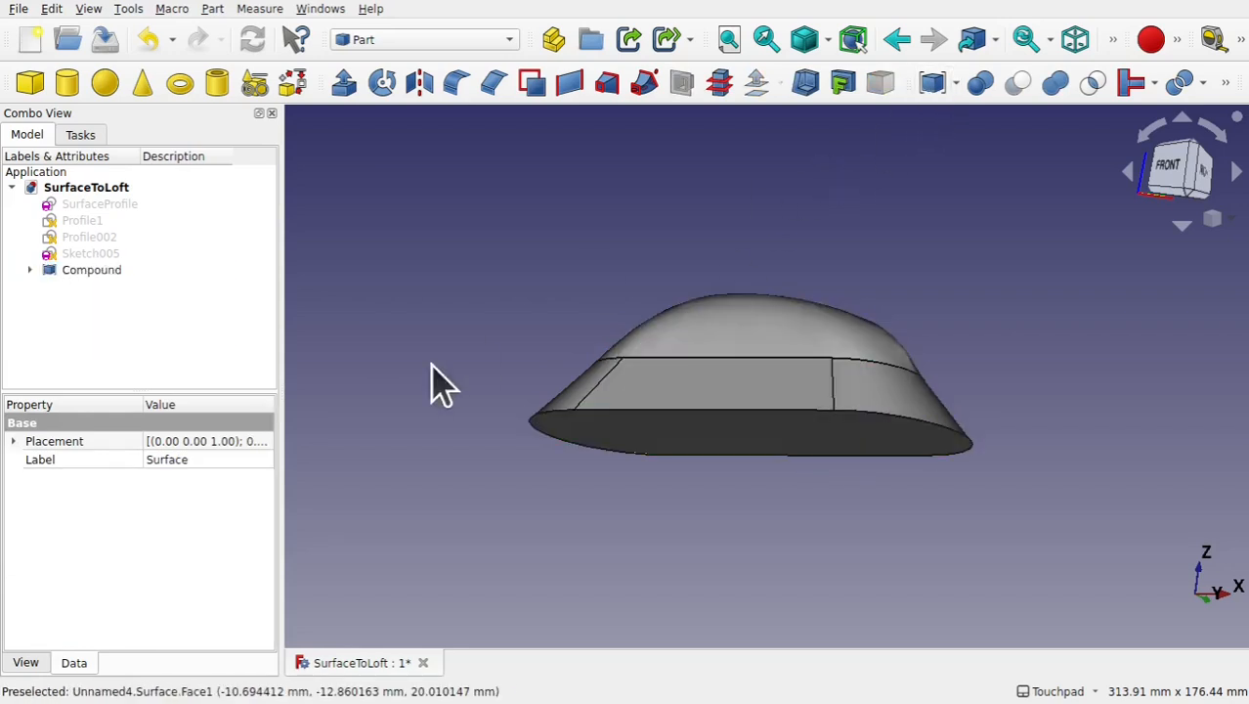
In the Curves workbench, create a Parametric solid from the Compound and check its shape status.
click(430, 41)
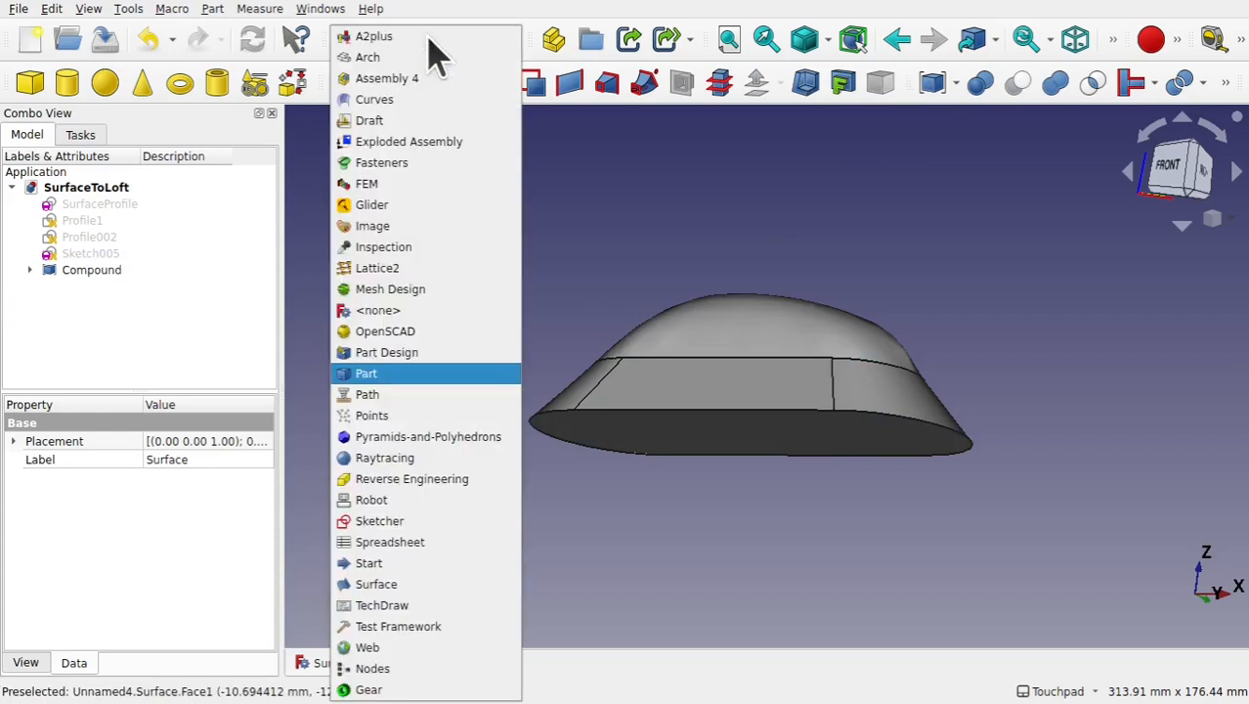
click(394, 100)
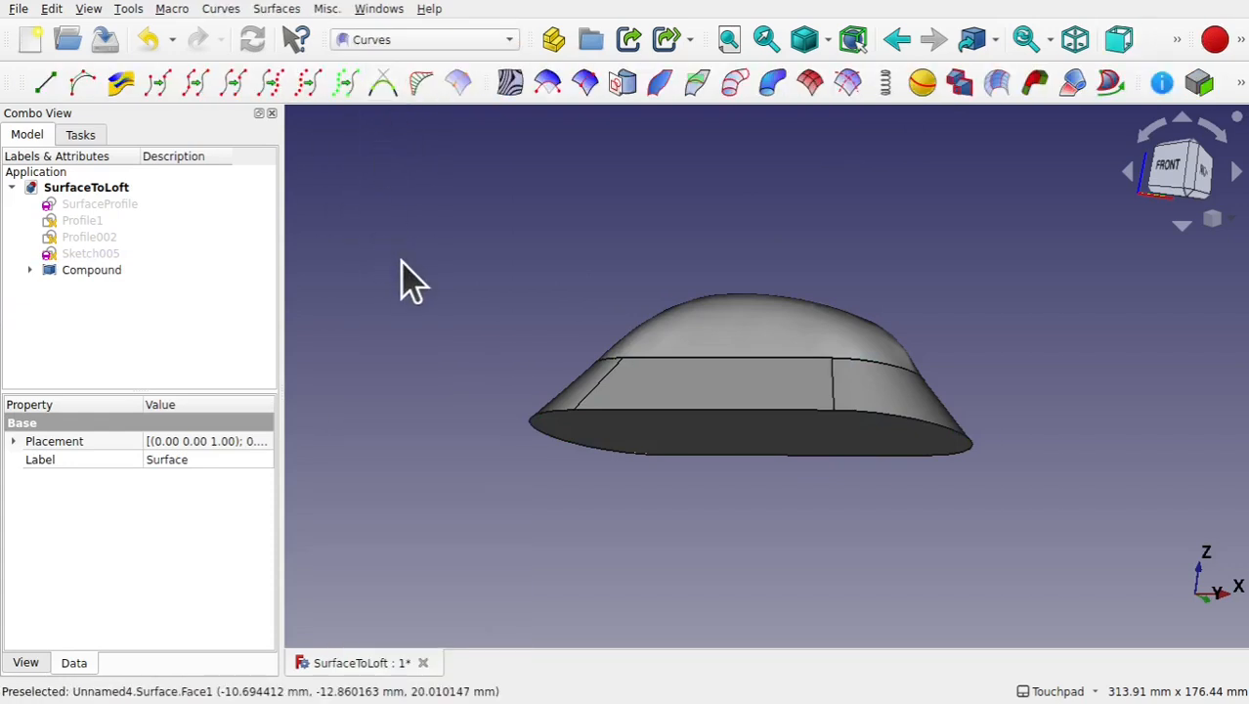
click(95, 273)
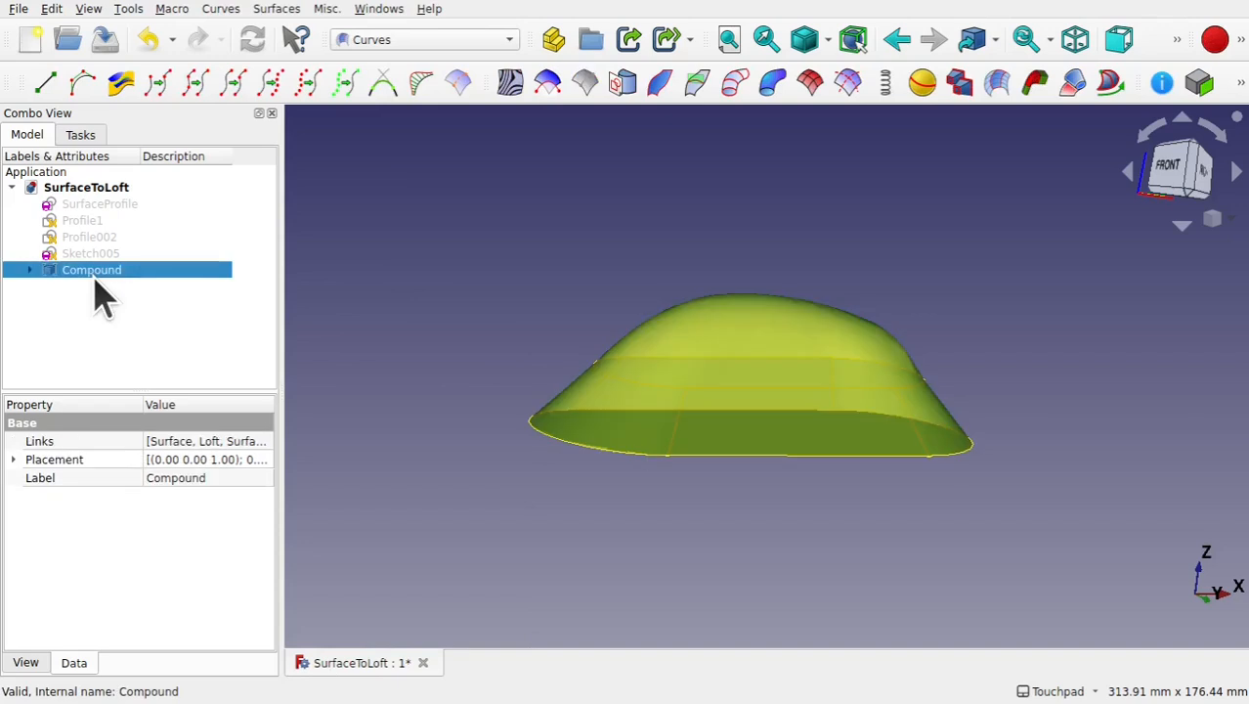
click(327, 9)
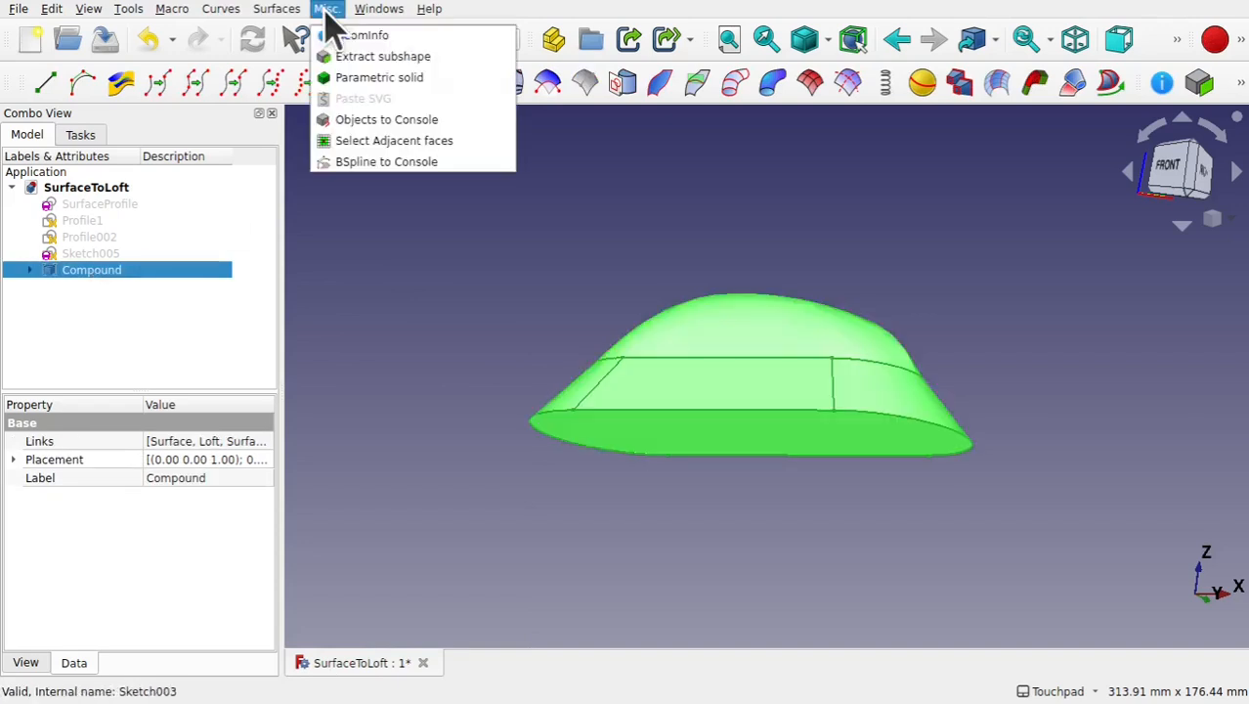
click(369, 78)
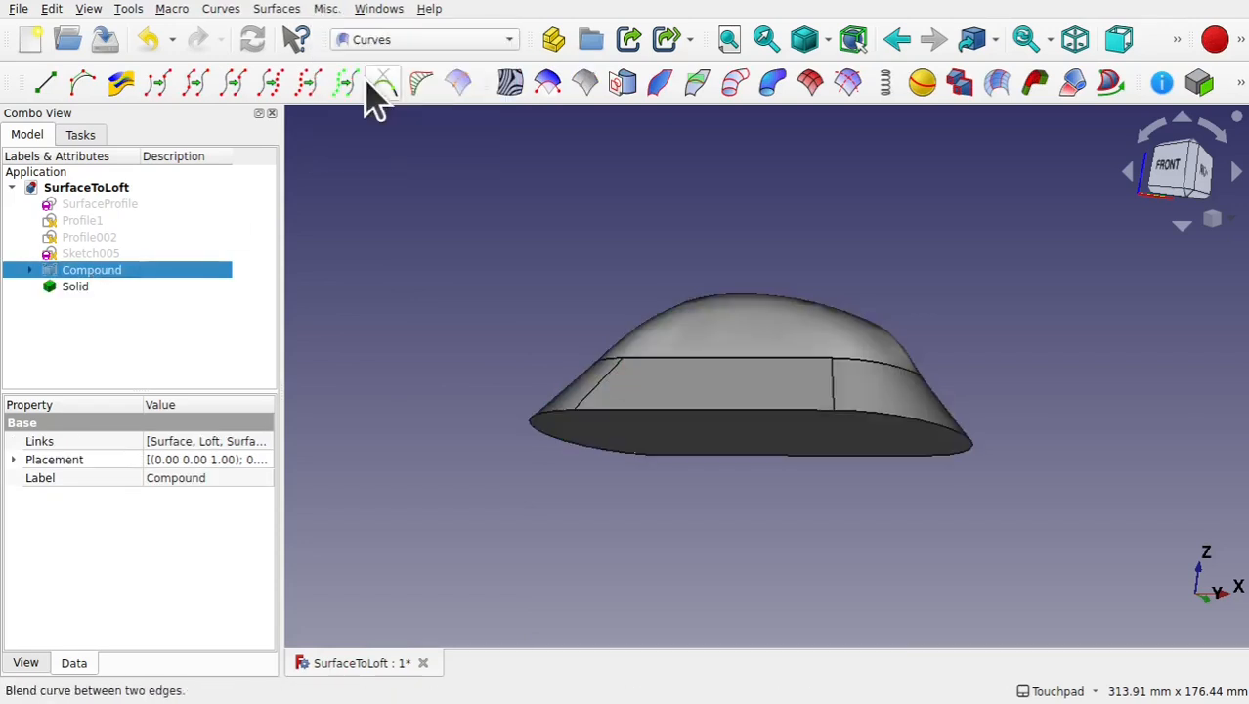
click(74, 289)
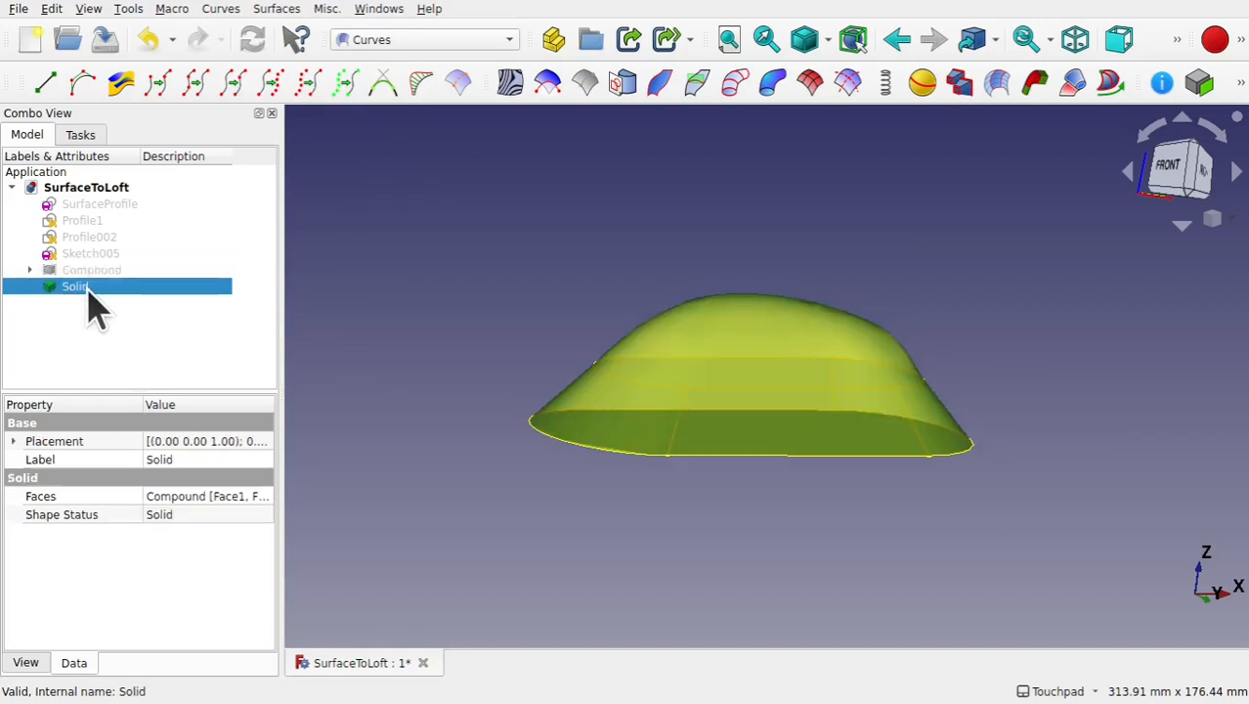
click(146, 347)
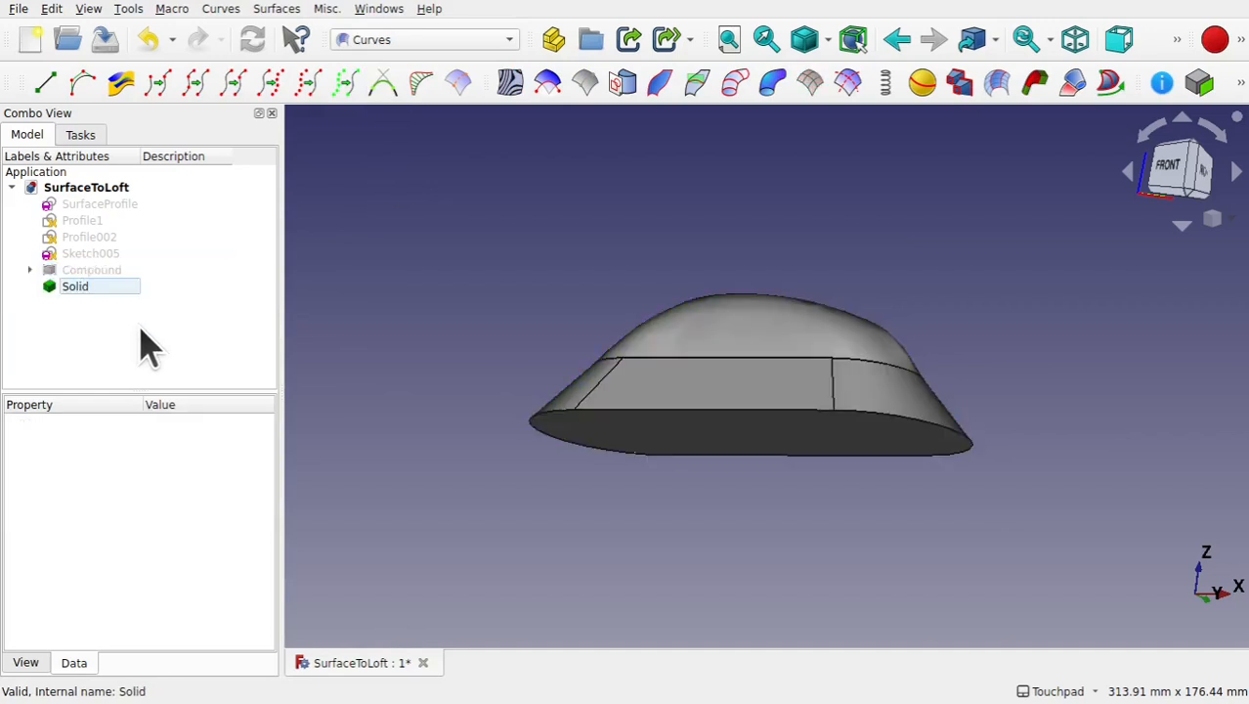